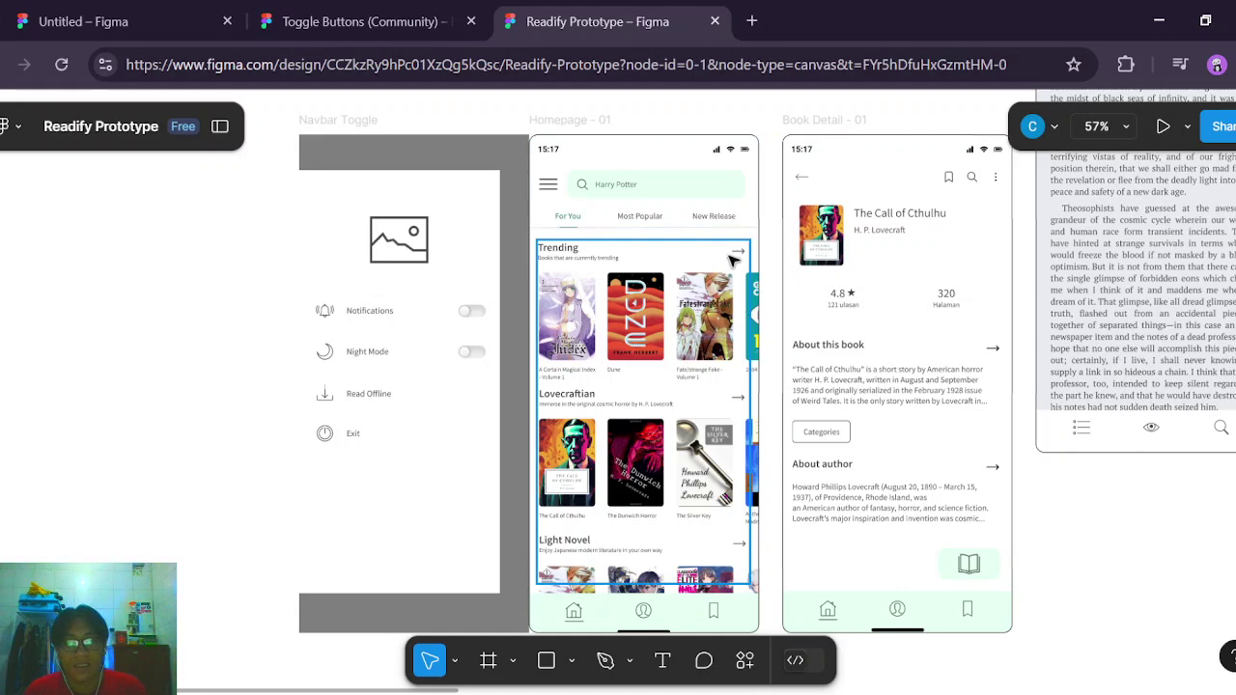
Examine the Navbar Toggle, Homepage and Book Detail screens of the Readify Prototype as a reference for the new design.
scroll(801, 381, "up", 5)
scroll(811, 382, "left", 1)
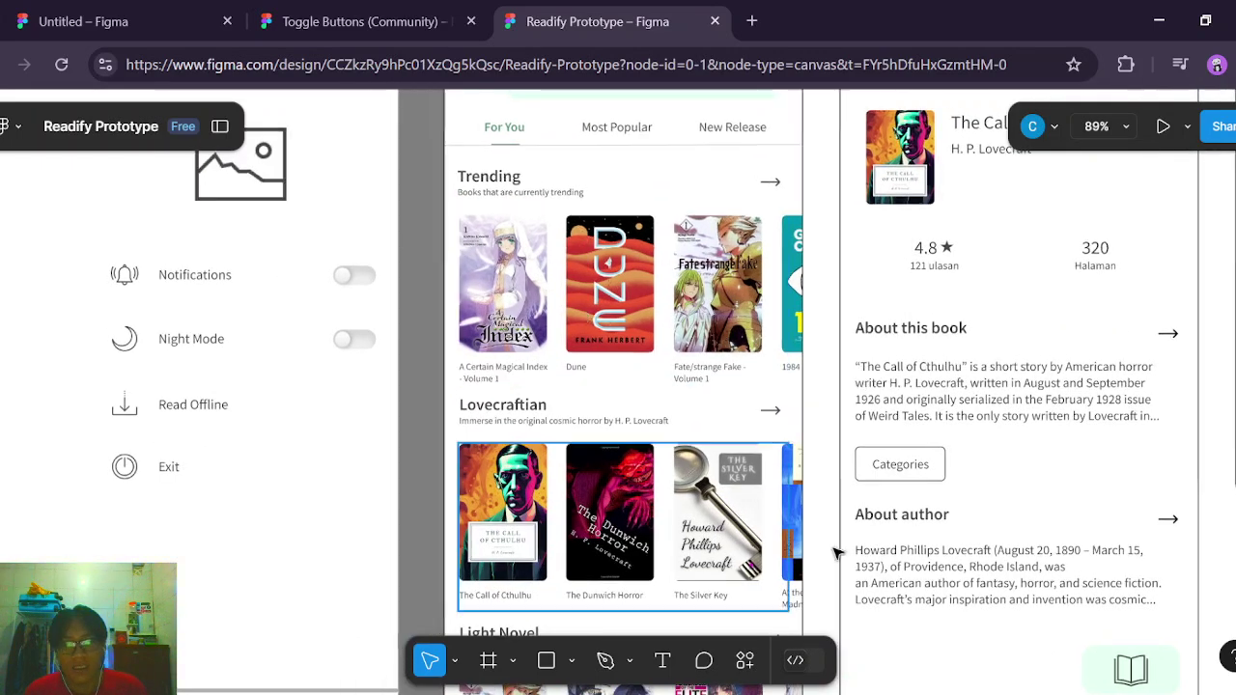
scroll(585, 315, "up", 3)
scroll(585, 315, "left", 1)
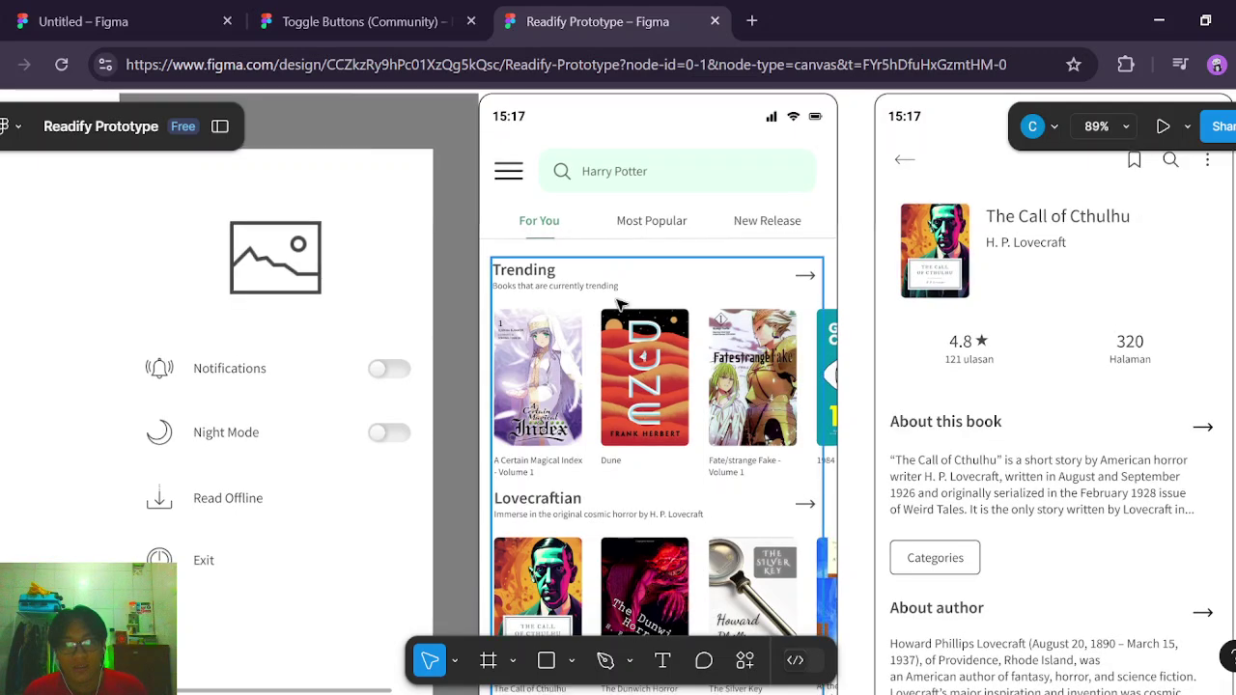
scroll(620, 304, "left", 3)
scroll(473, 251, "down", 2)
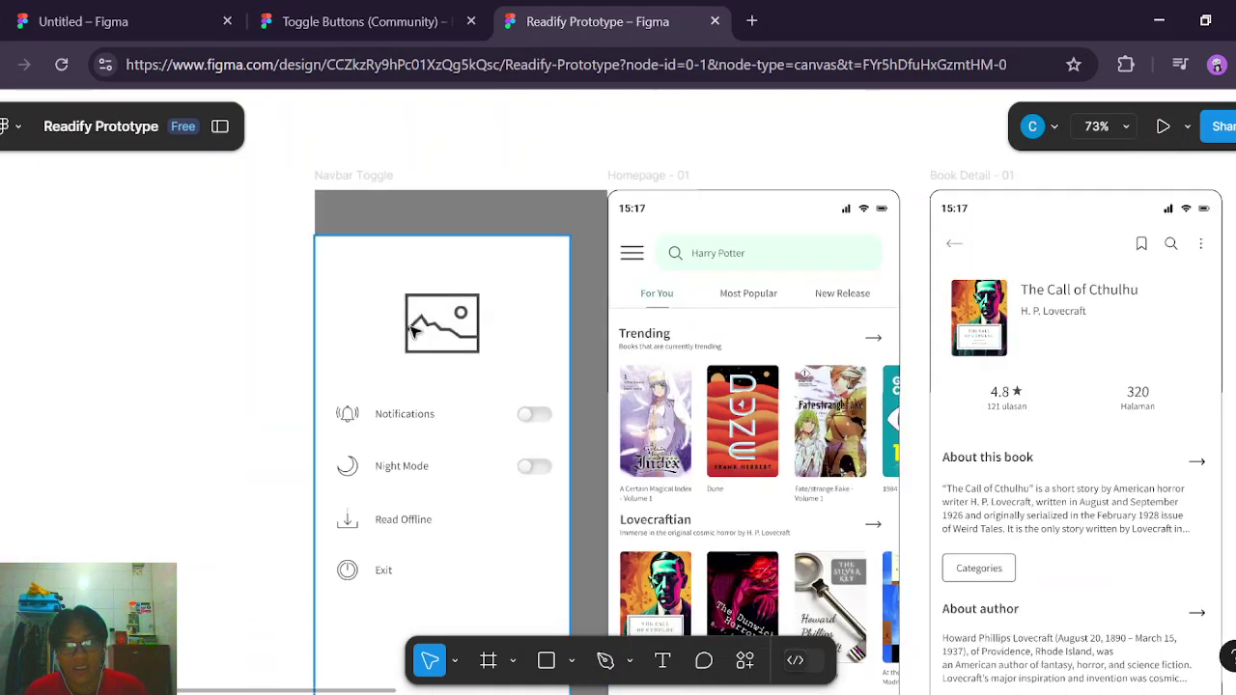
scroll(778, 344, "down", 1)
scroll(778, 344, "down", 1)
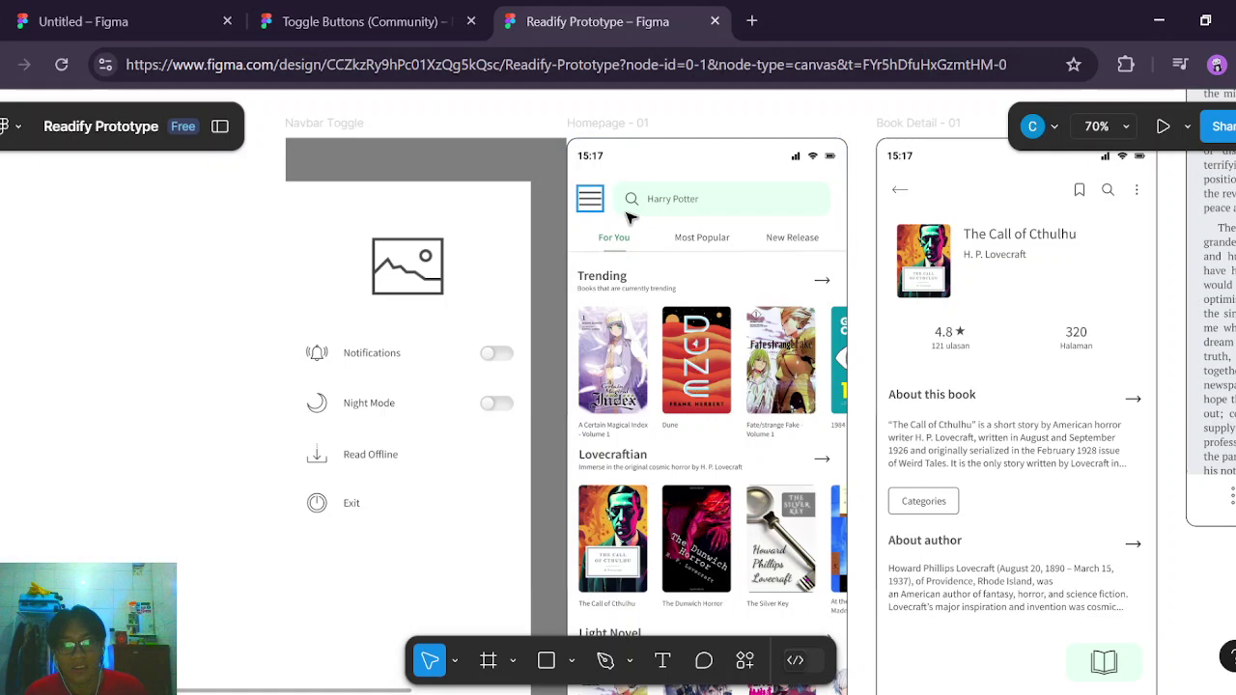
scroll(862, 290, "down", 3)
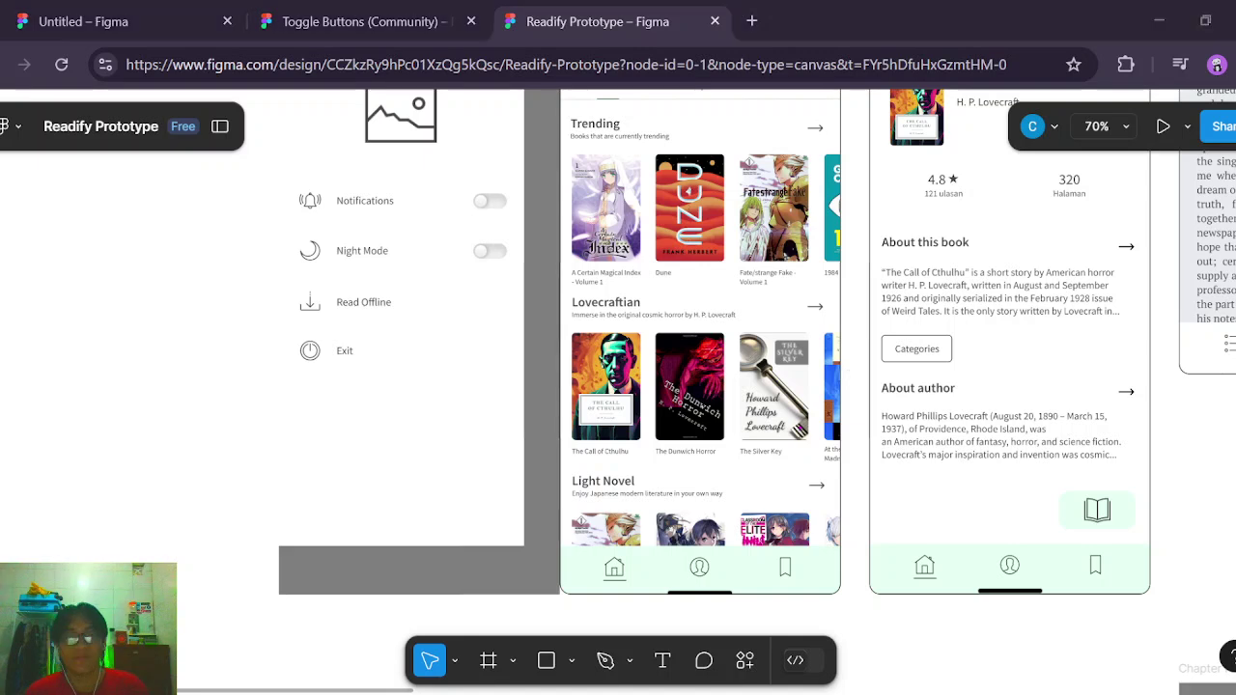
Switch to the blank Untitled design file.
key("ctrl+1")
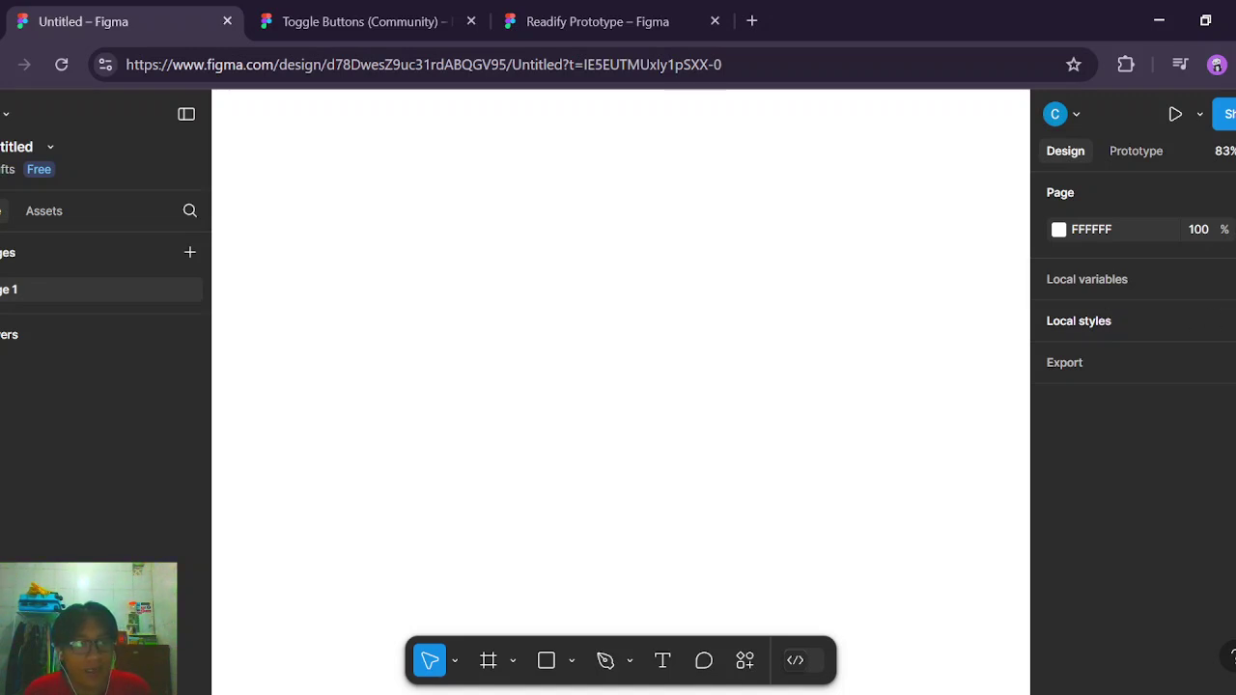
left_click(1228, 321)
left_click(1139, 302)
left_click(1125, 287)
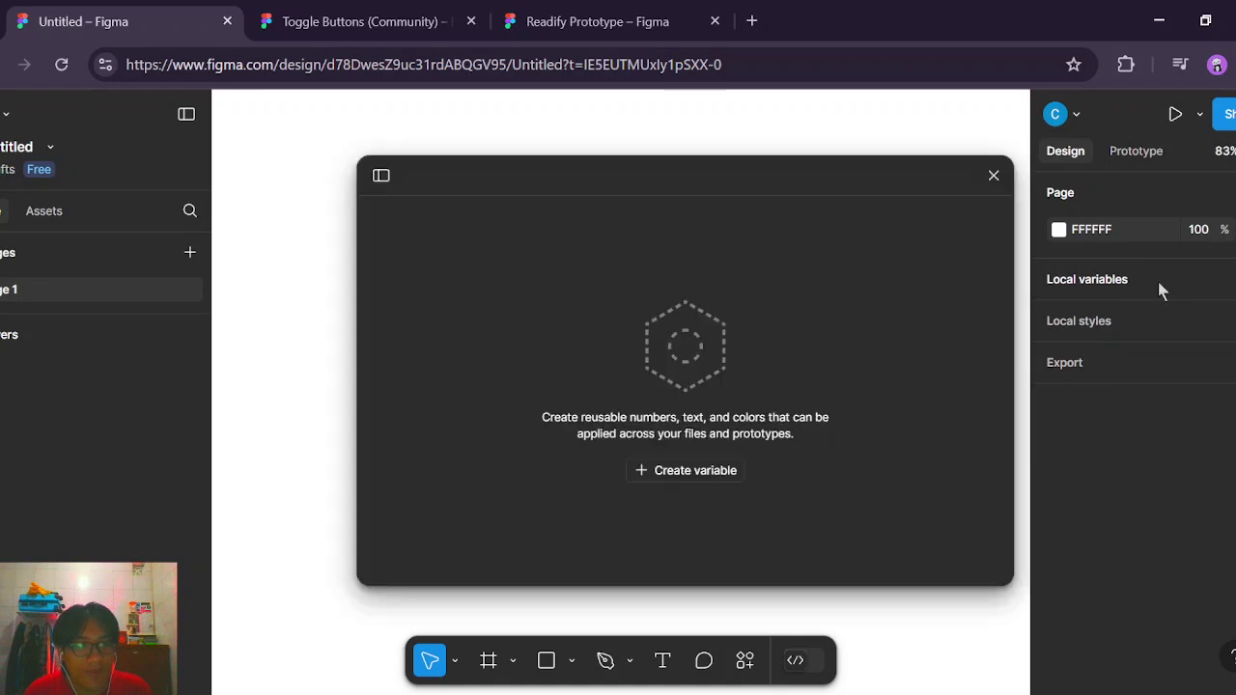
left_click(993, 177)
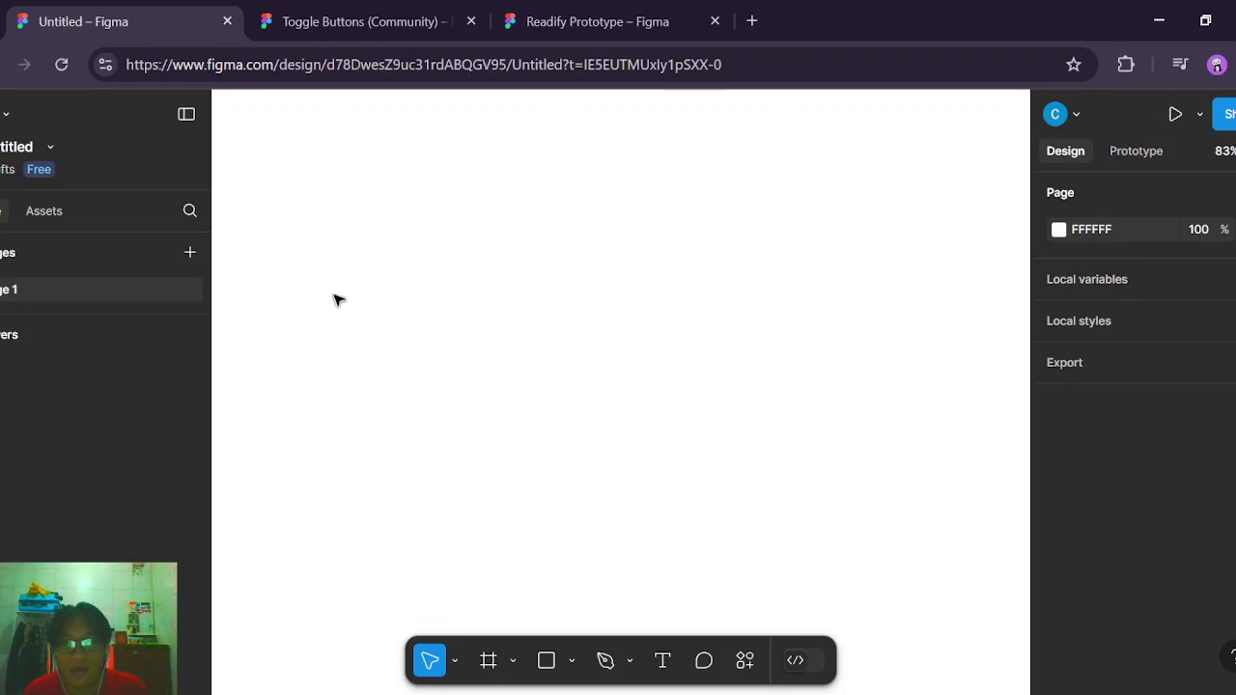
Add a second page with its default name to the file and return to Page 1.
left_click(189, 255)
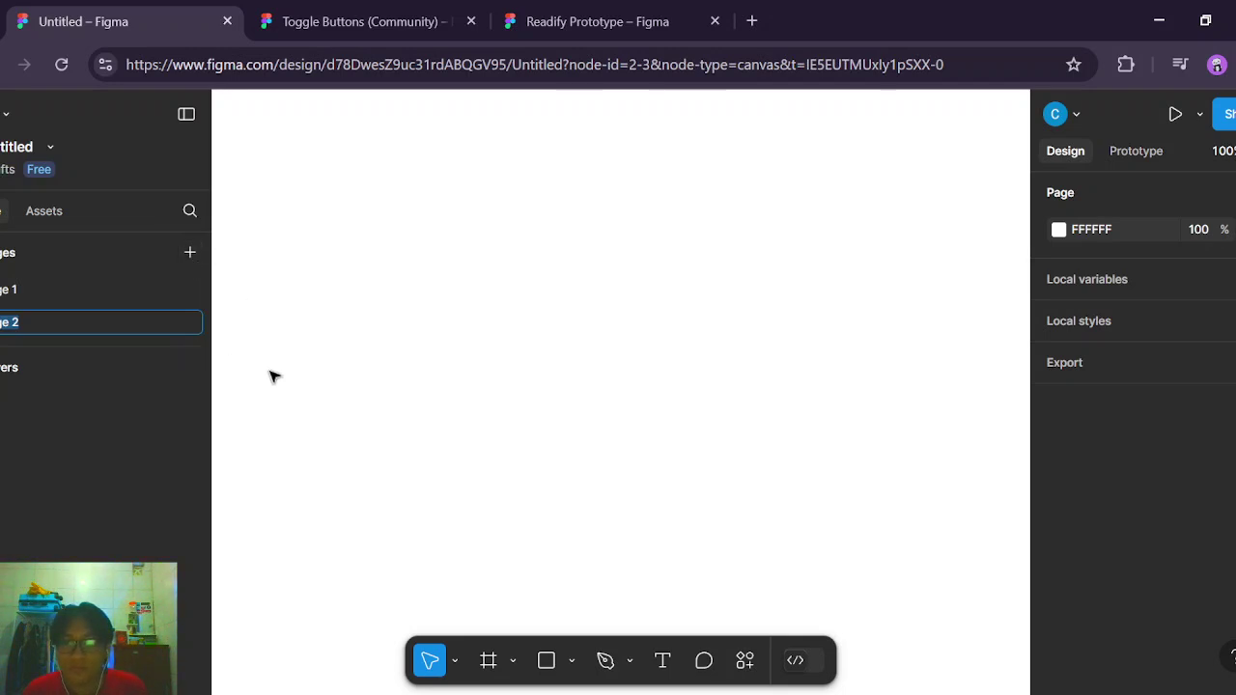
left_click(178, 349)
left_click(183, 299)
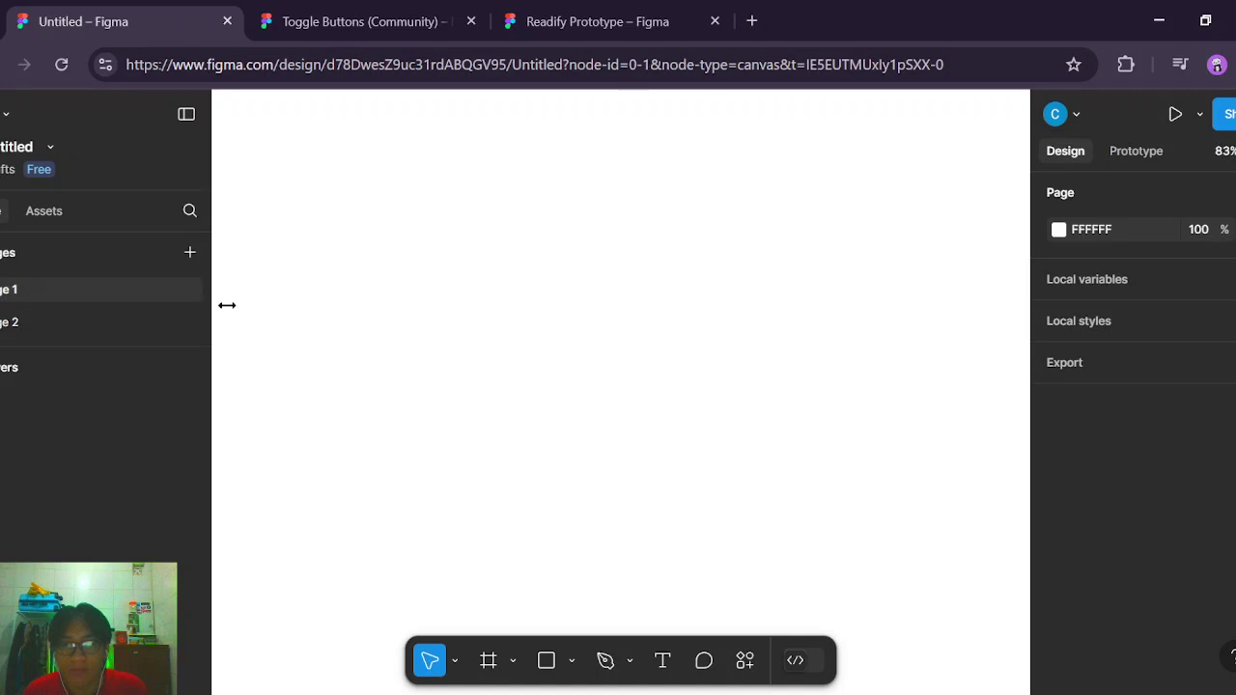
Minimize the interface and add a frame to Page 1 using the iPhone 16 phone preset.
left_click(548, 661)
left_click(570, 662)
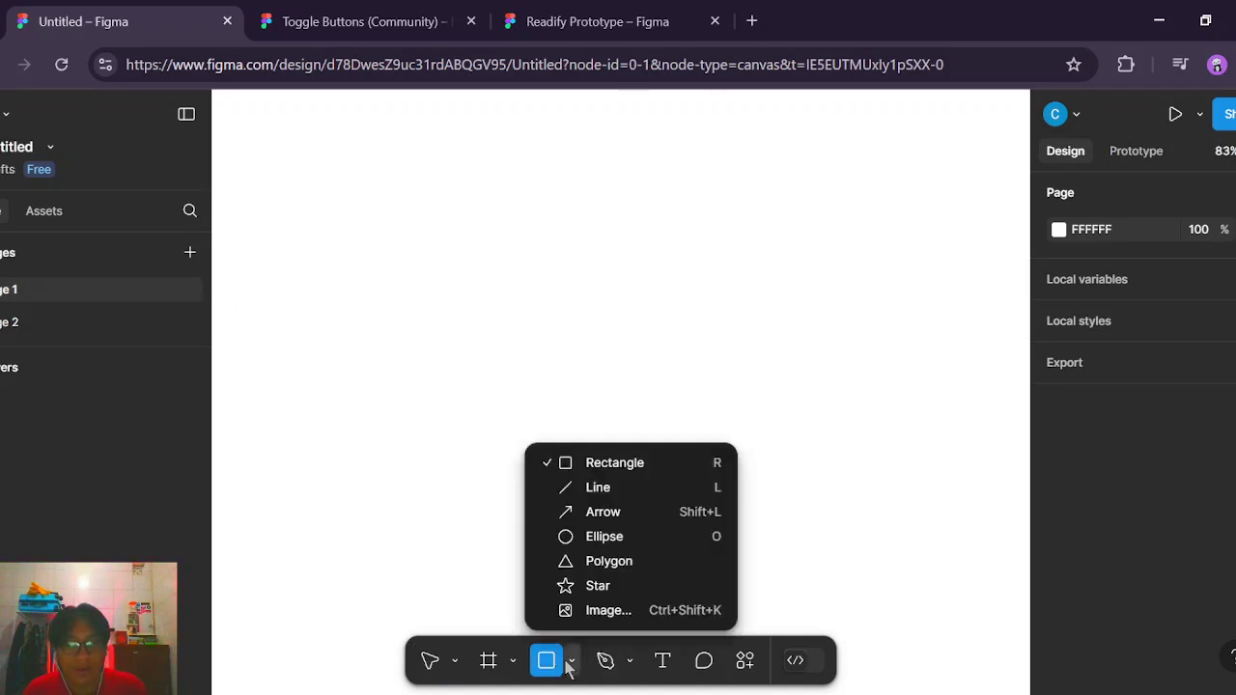
left_click(512, 661)
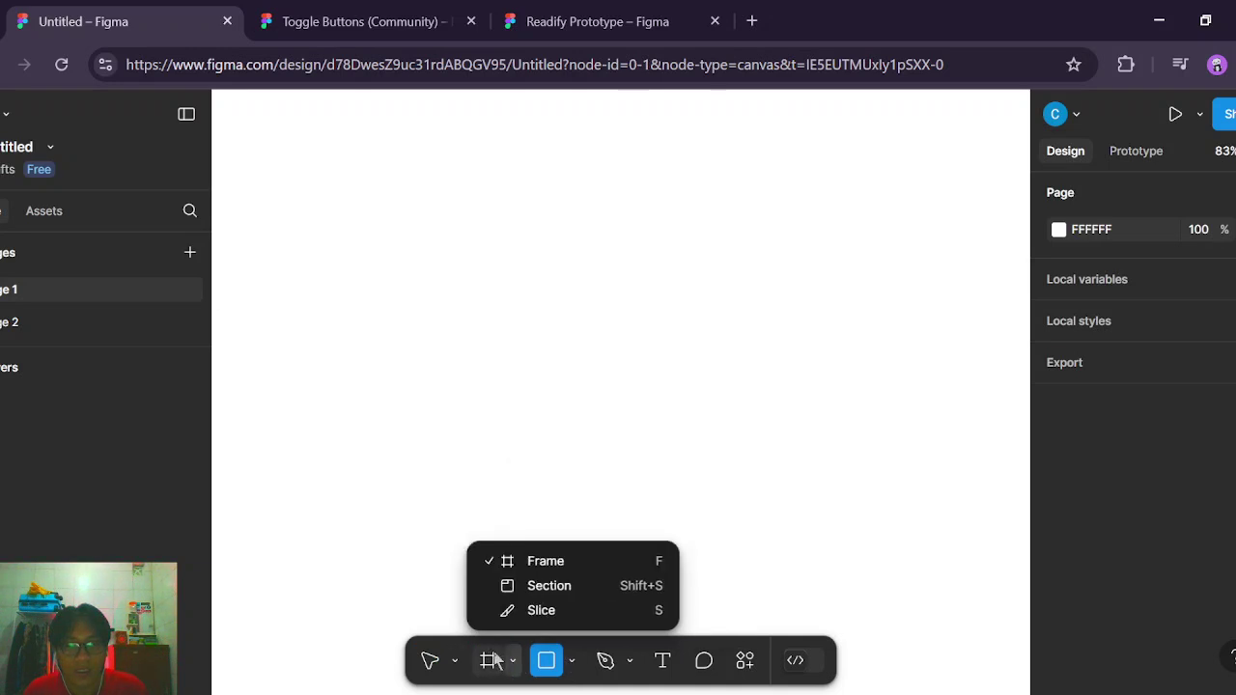
left_click(494, 659)
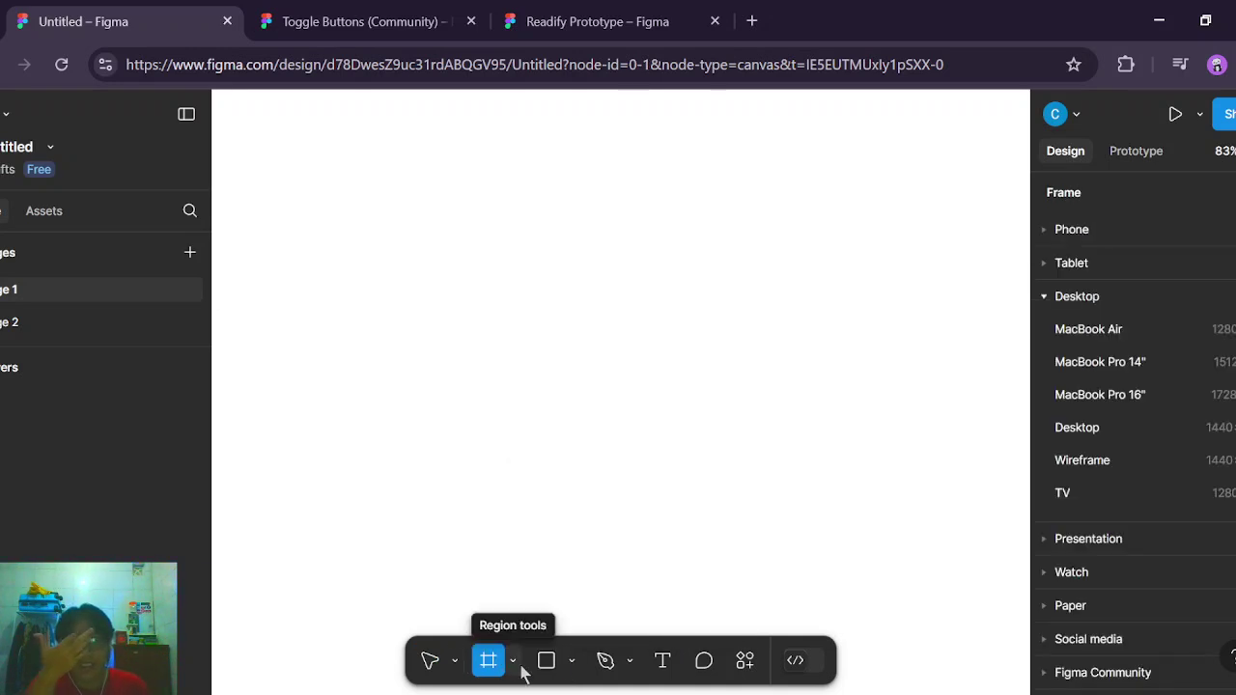
left_click(189, 116)
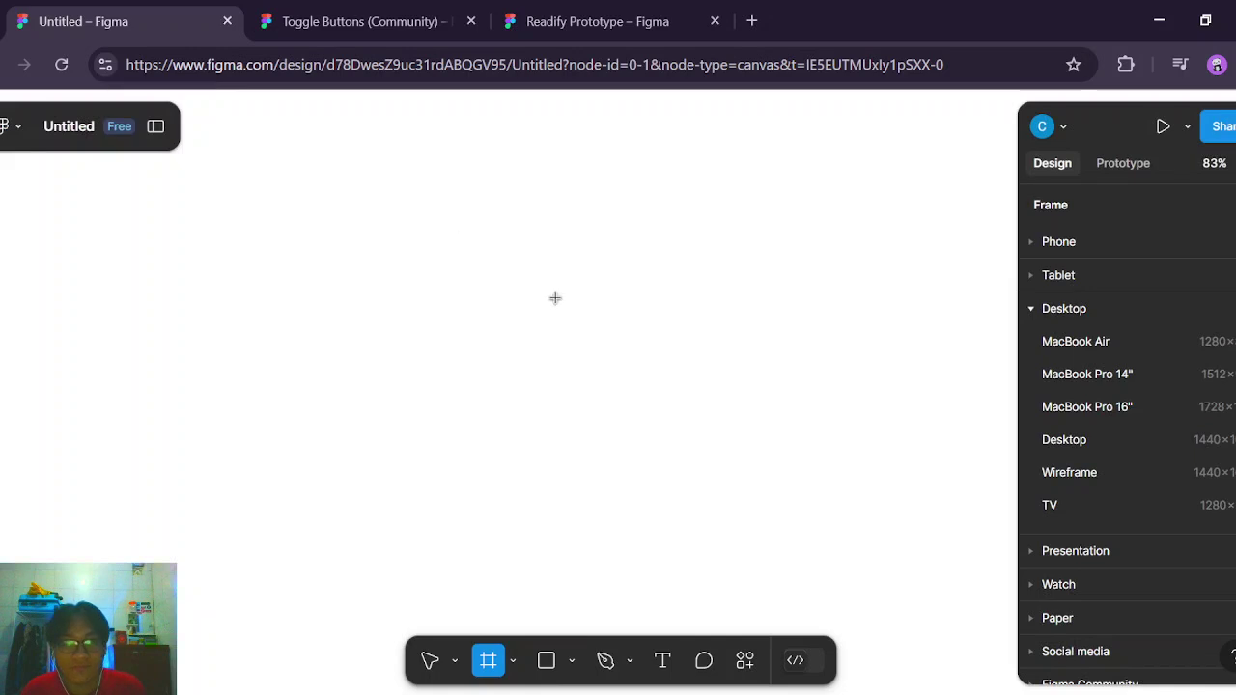
left_click(1052, 243)
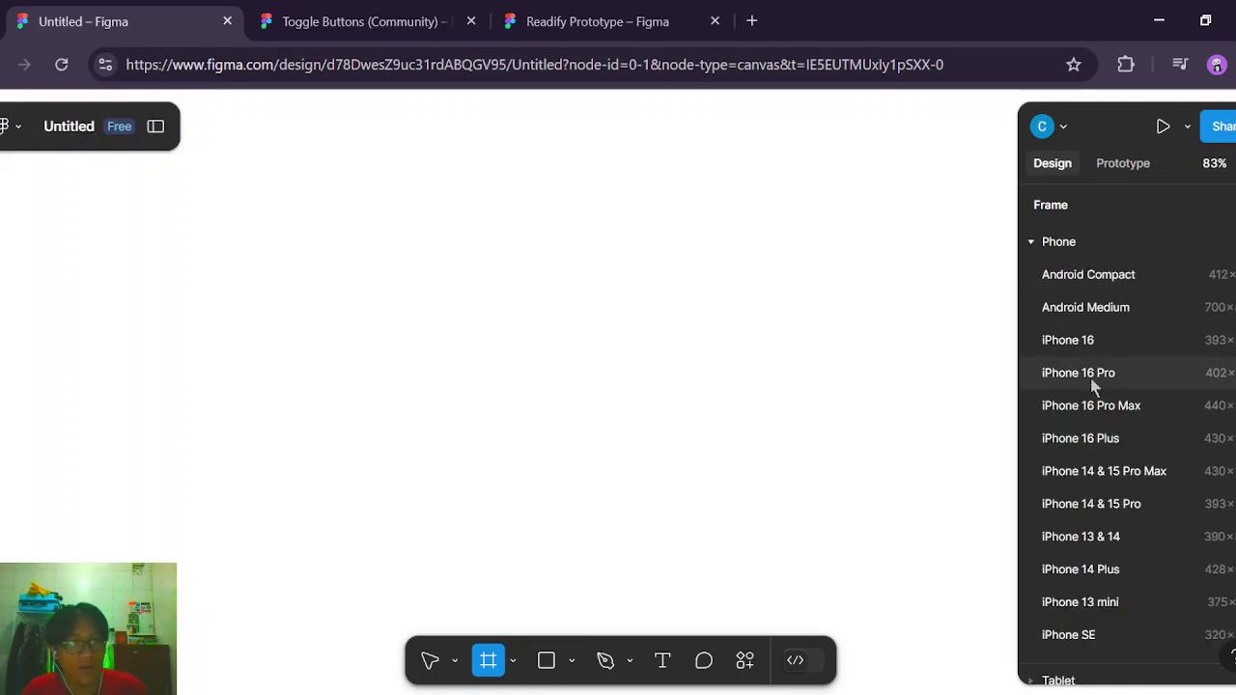
left_click(1068, 346)
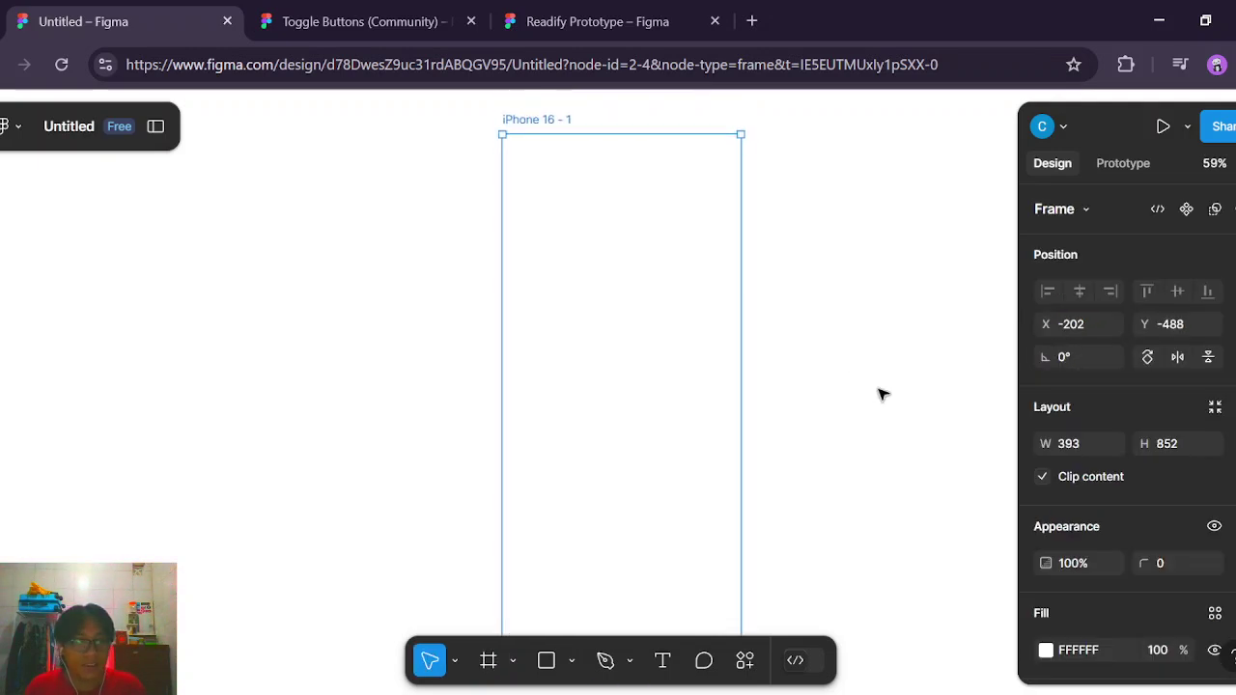
Add a black inside stroke of weight 1 to the iPhone 16 frame.
scroll(1129, 430, "down", 3)
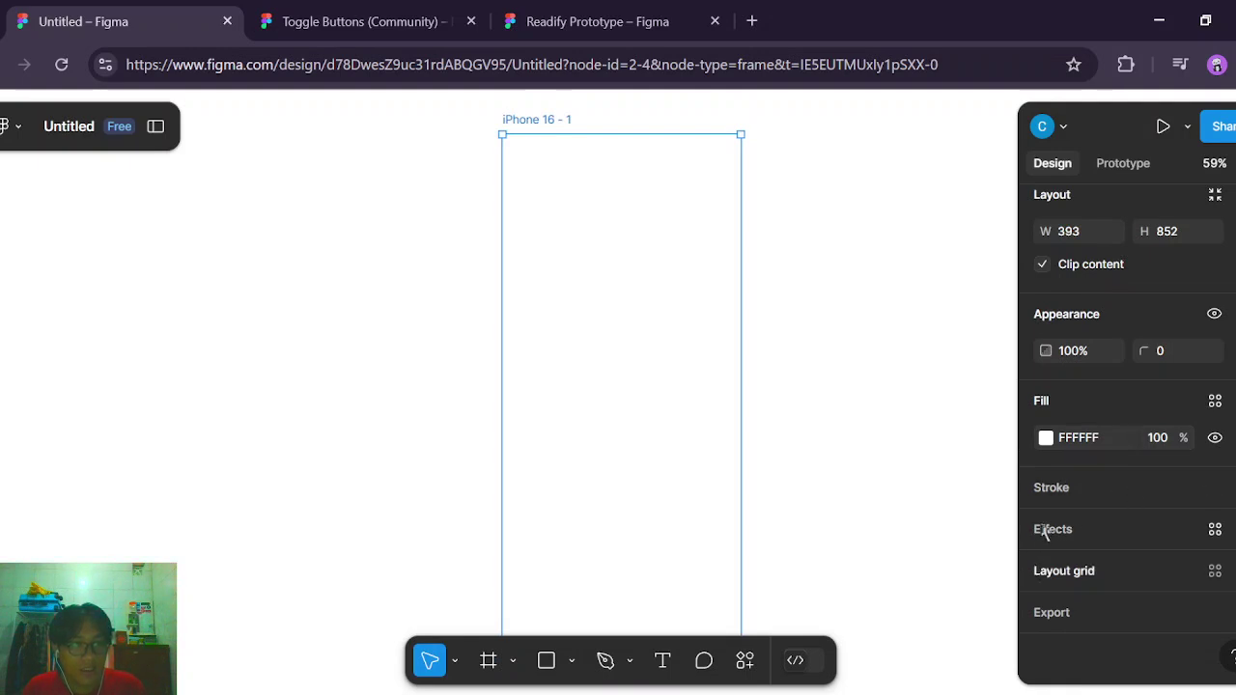
left_click(1059, 493)
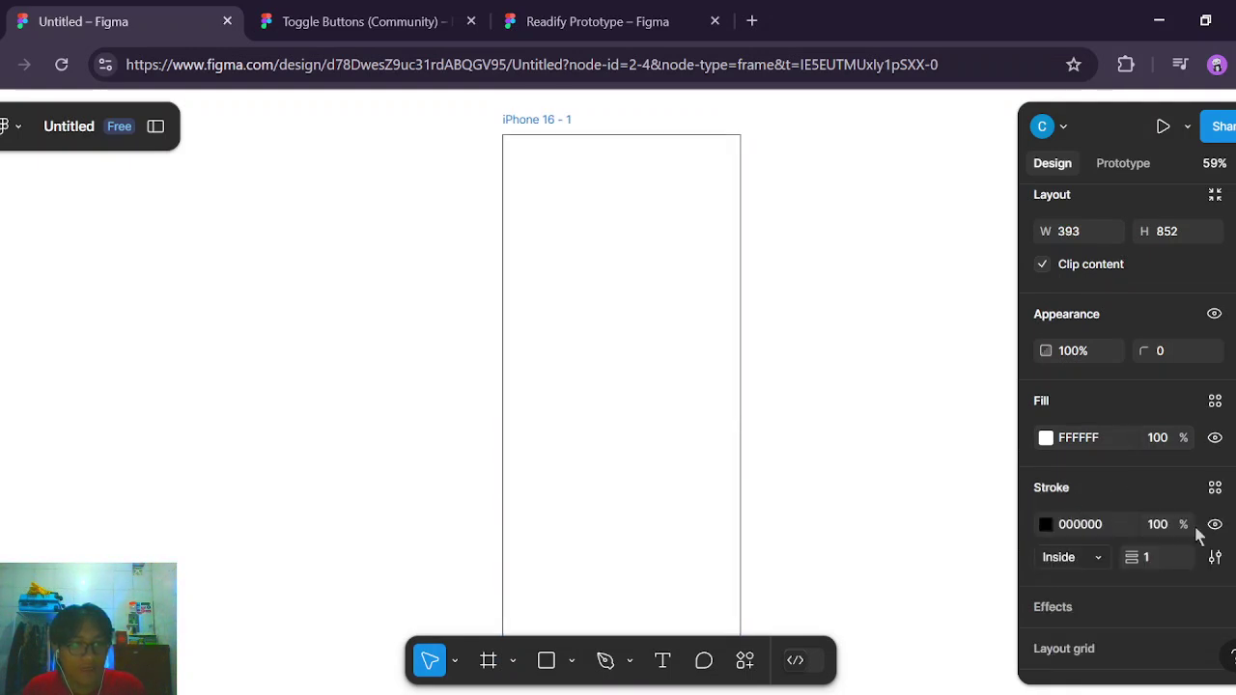
scroll(1171, 488, "down", 2)
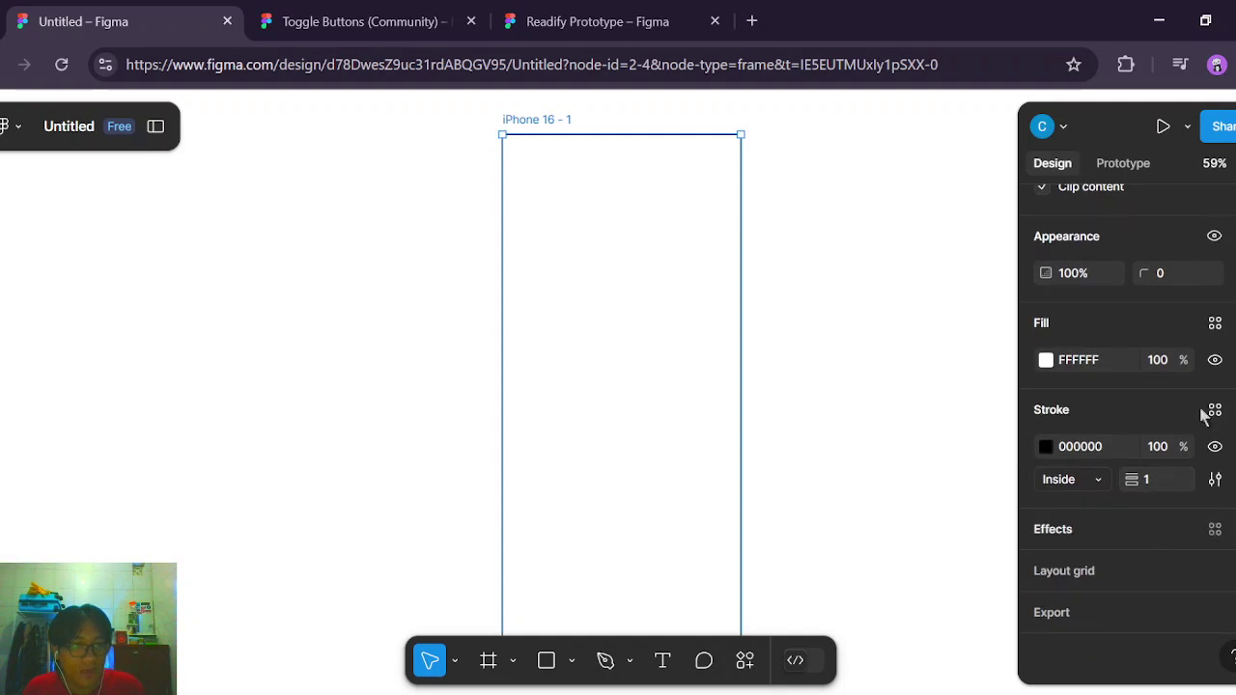
Try corner radii of 5 and 10 on the iPhone 16 frame.
left_click(1163, 272)
type("5")
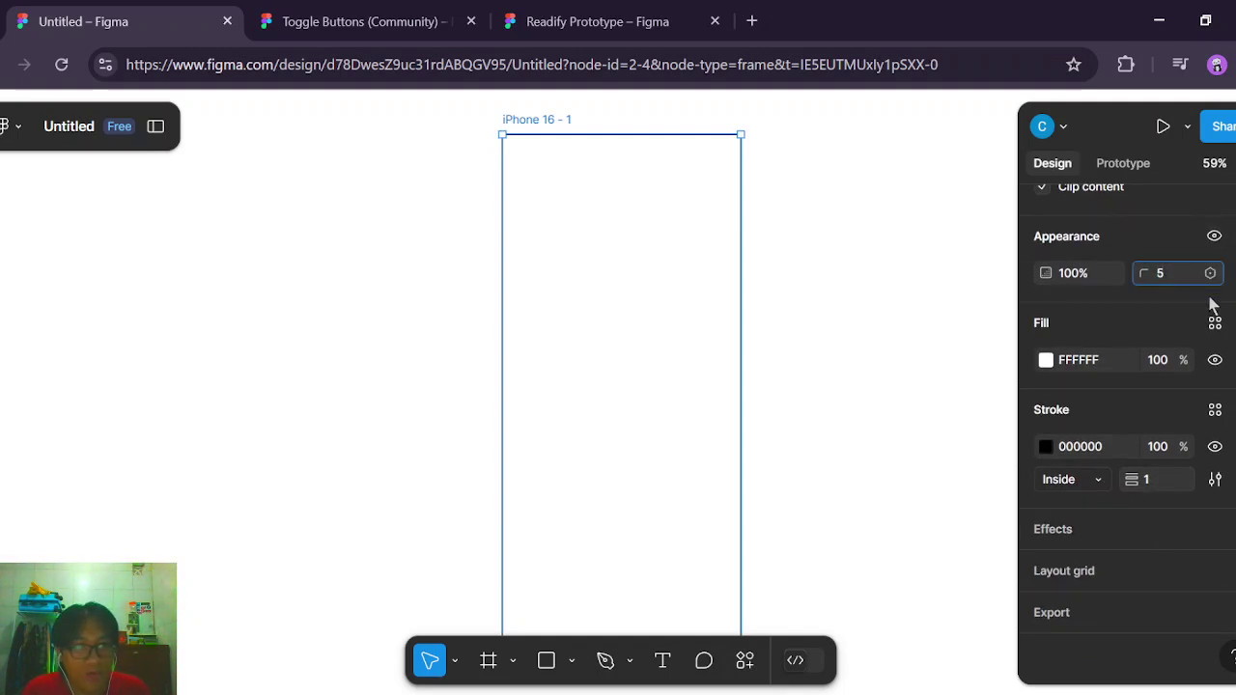
left_click(911, 304)
left_click(683, 254)
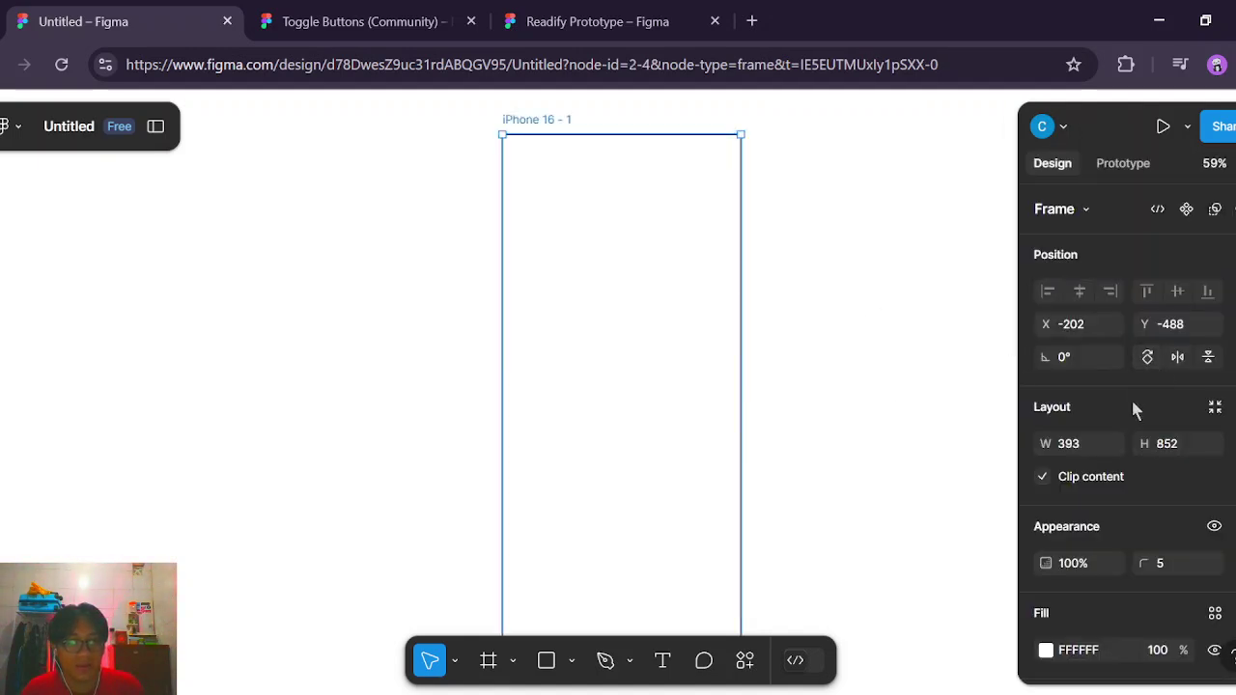
left_click(1164, 562)
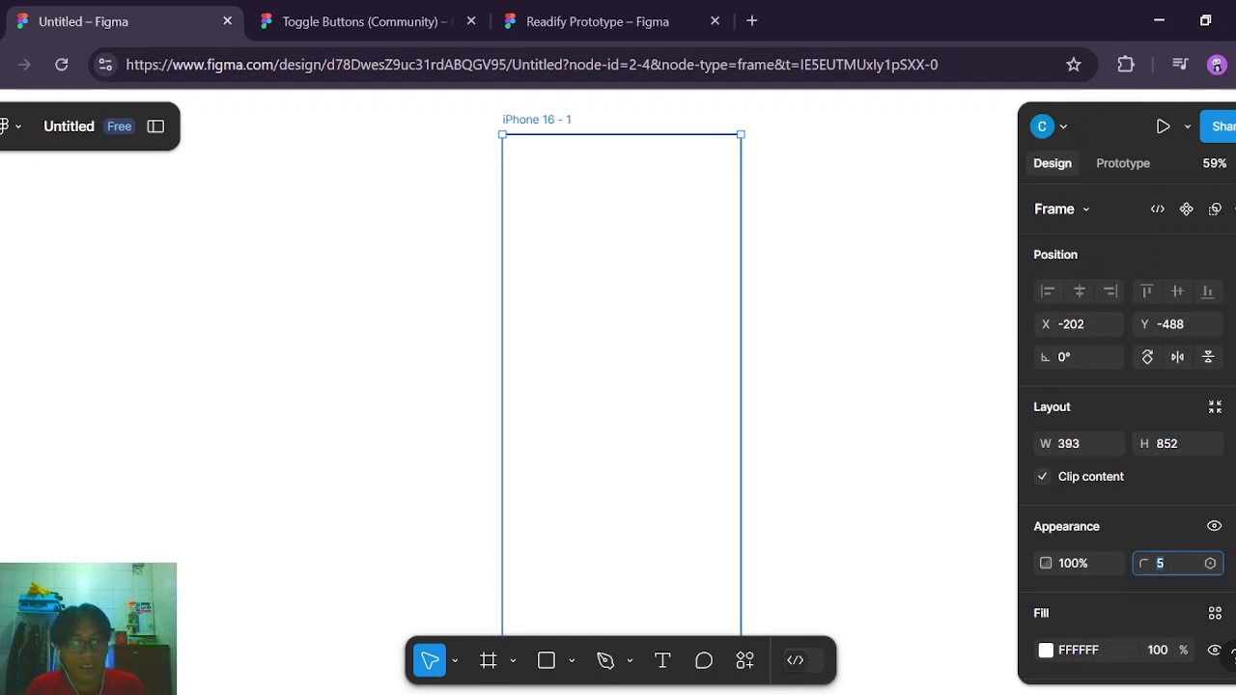
type("10")
key("Return")
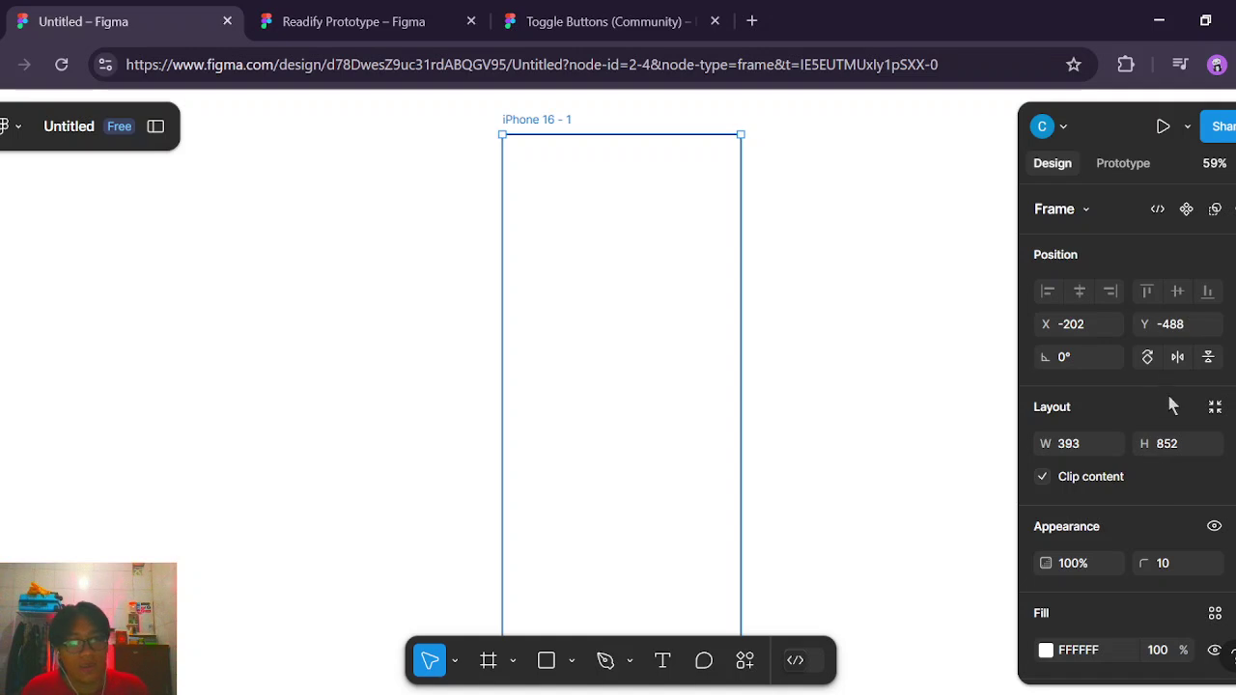
Set the iPhone 16 frame's corner radius to 15.
left_click(1166, 565)
type("15")
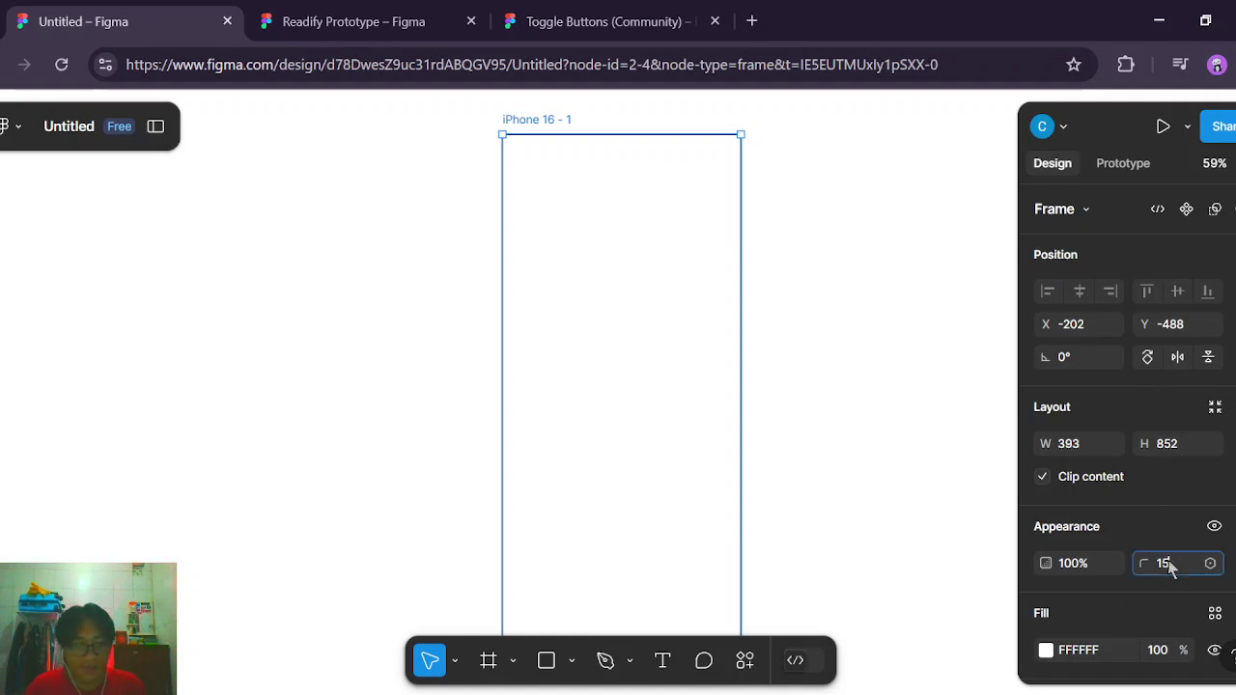
key("Return")
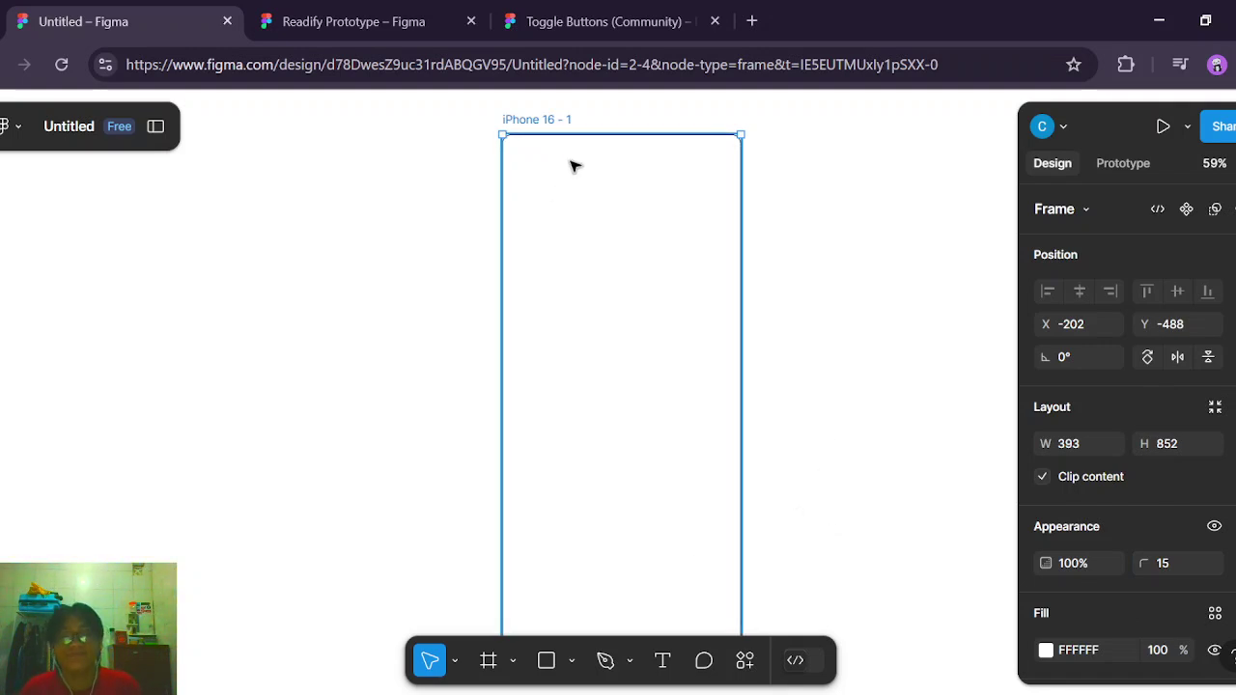
Rename the iPhone 16 frame to Homepage and deselect it.
double_click(567, 123)
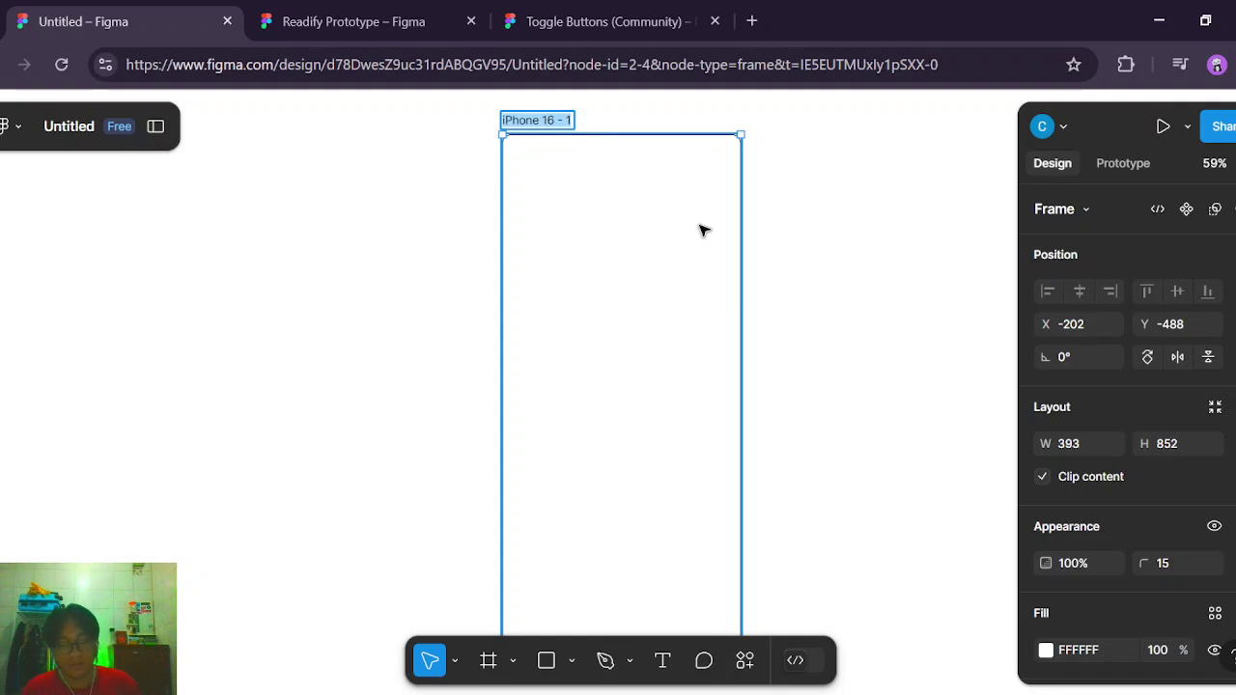
type("Homep")
type("age")
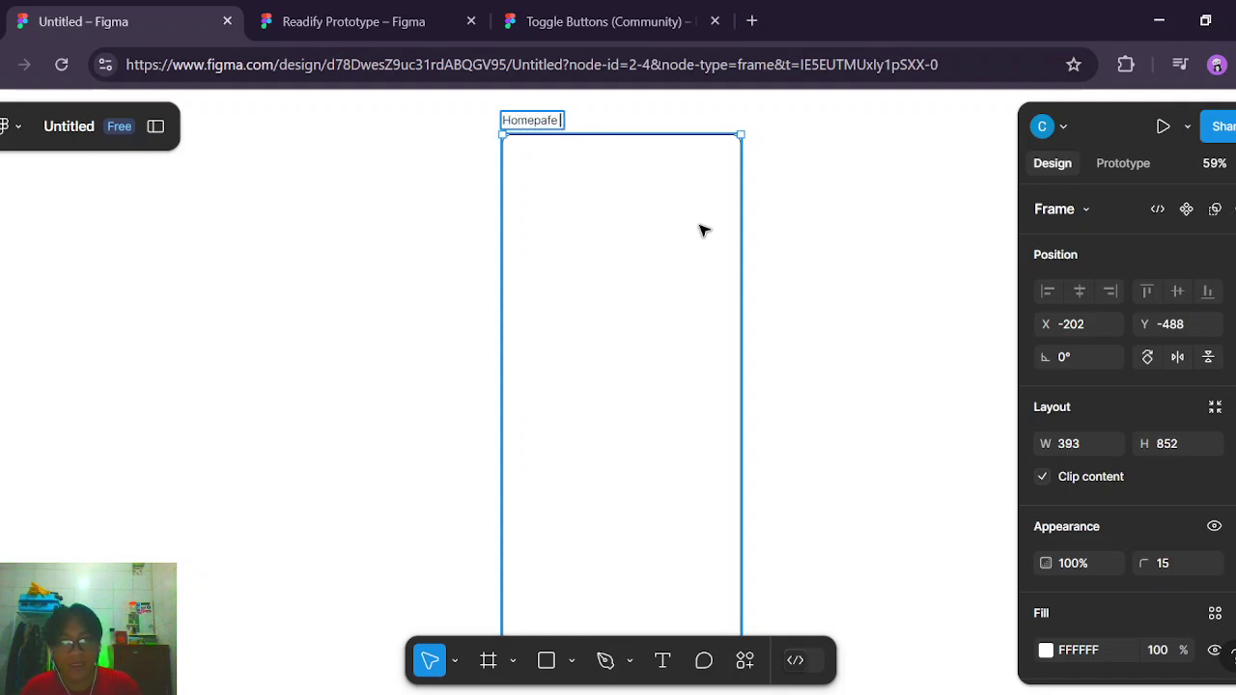
key("BackSpace")
key("BackSpace")
type("f")
key("BackSpace")
type("gae")
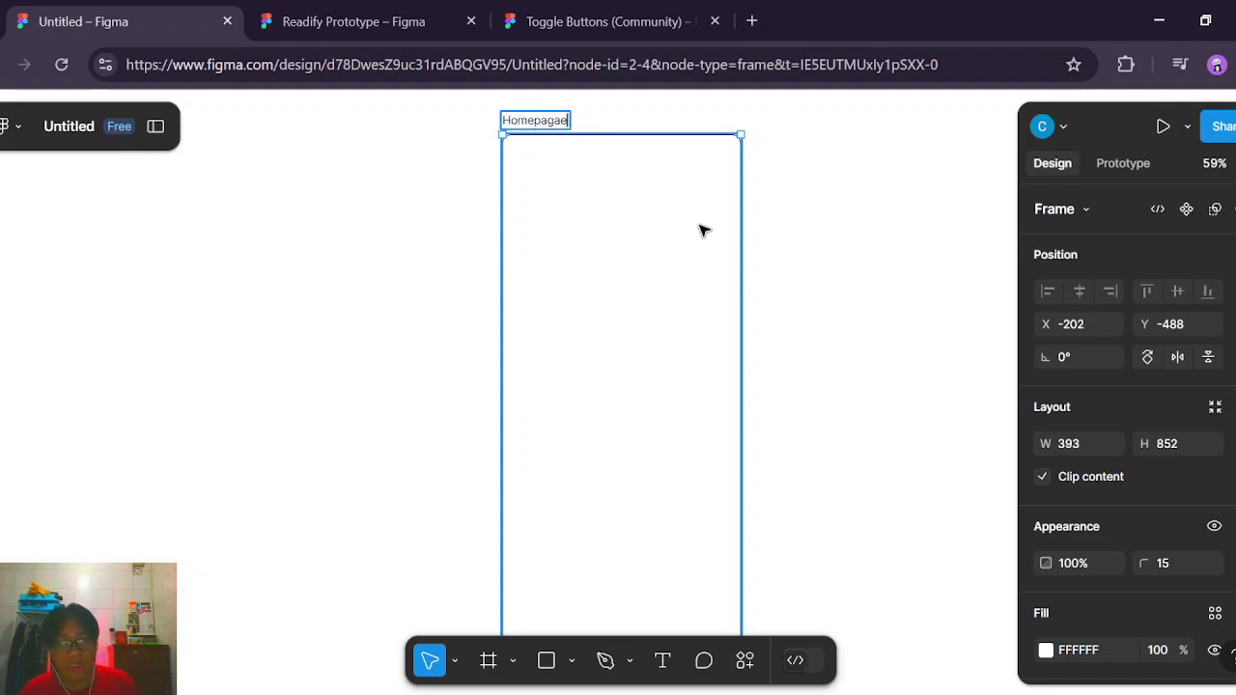
key("BackSpace")
key("BackSpace")
type("e")
key("Return")
left_click(818, 237)
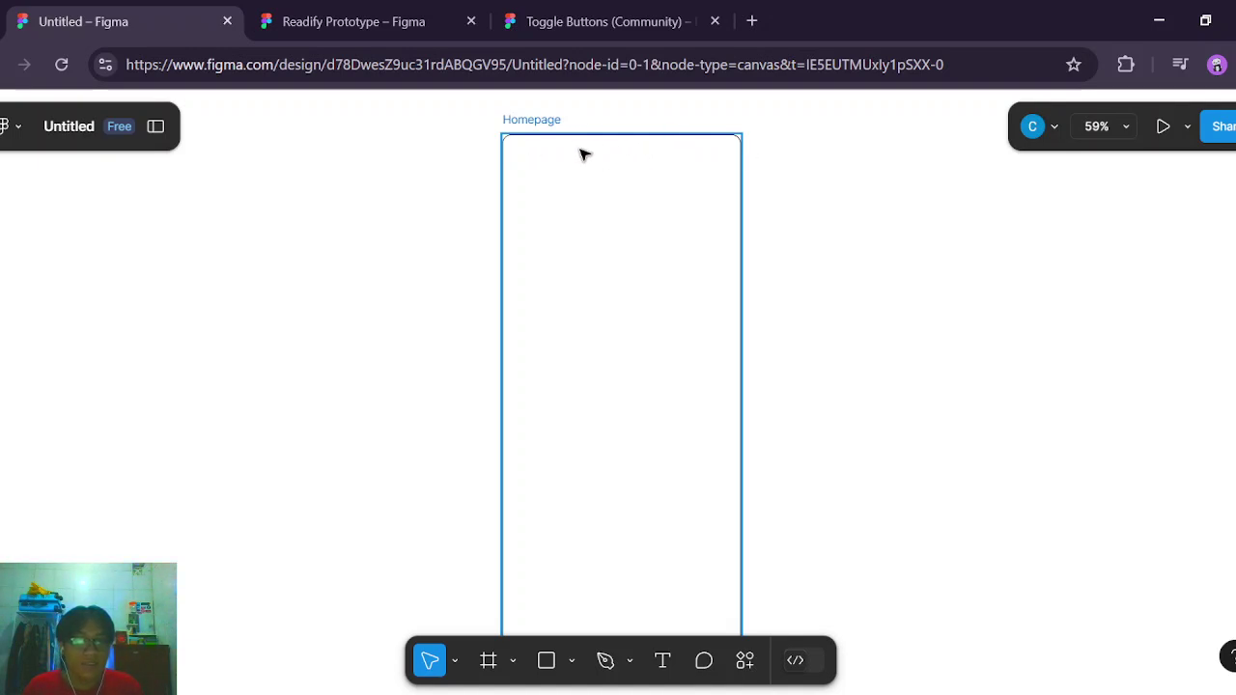
Run the Icons8 plugin, move its window beside the Homepage frame and activate its icon search.
left_click(755, 665)
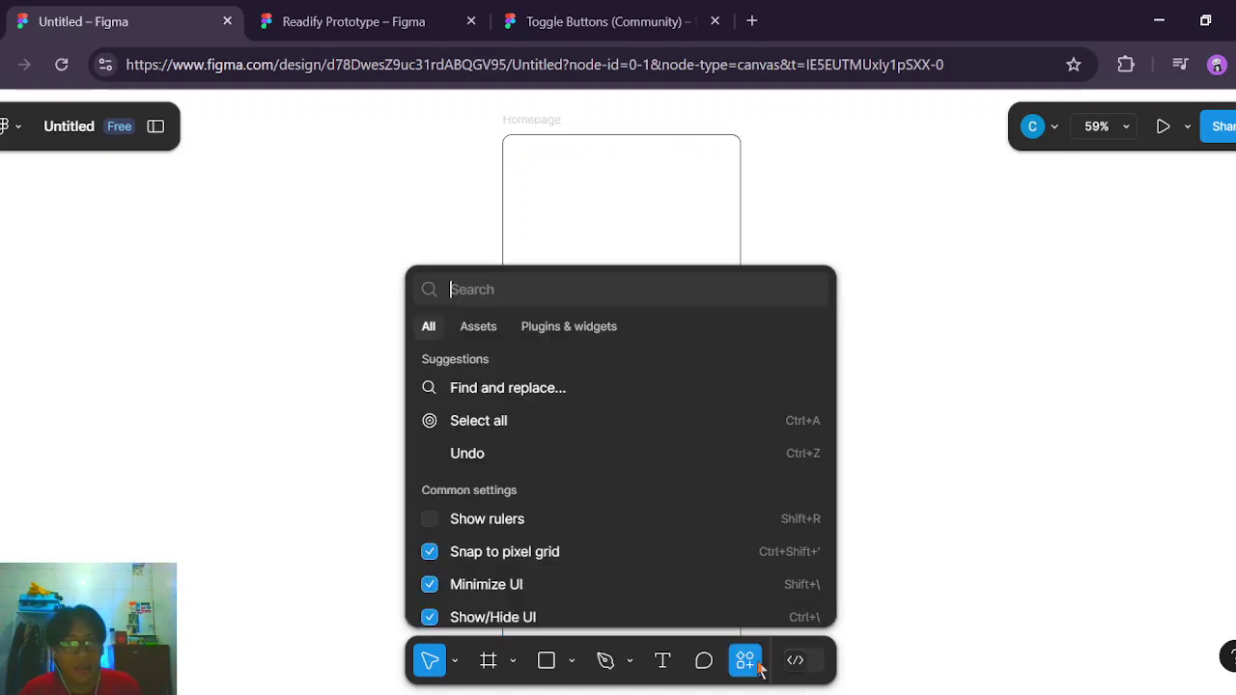
left_click(567, 329)
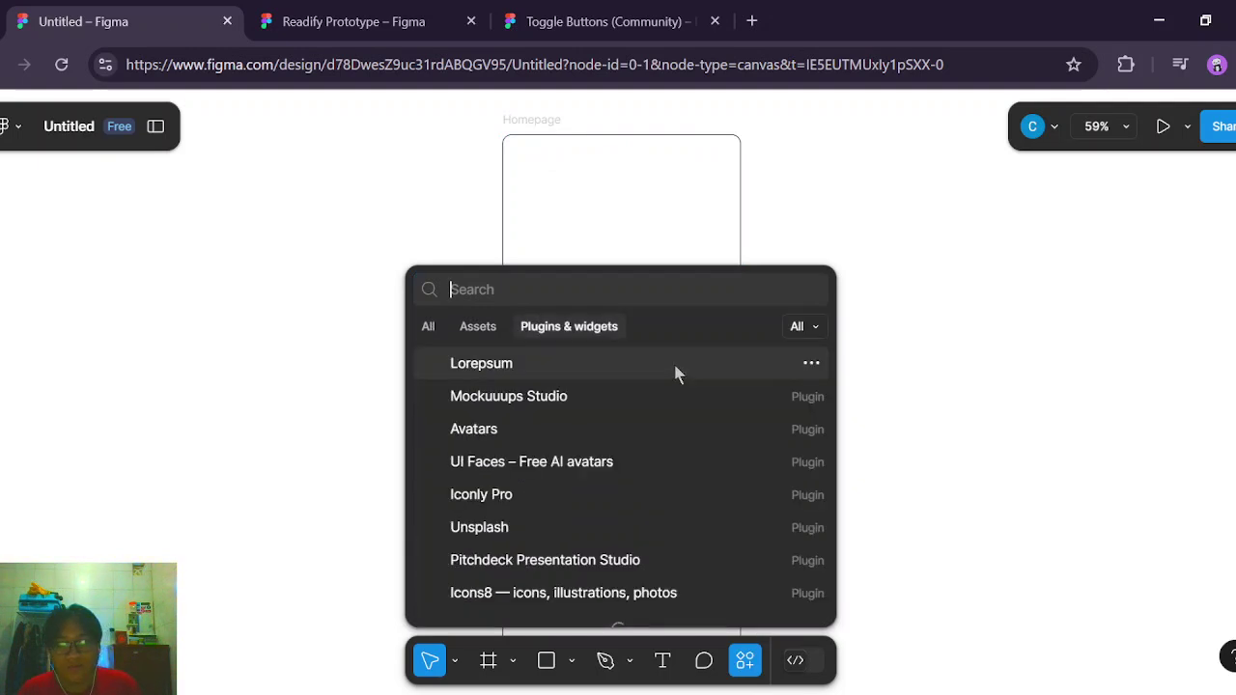
scroll(619, 471, "down", 2)
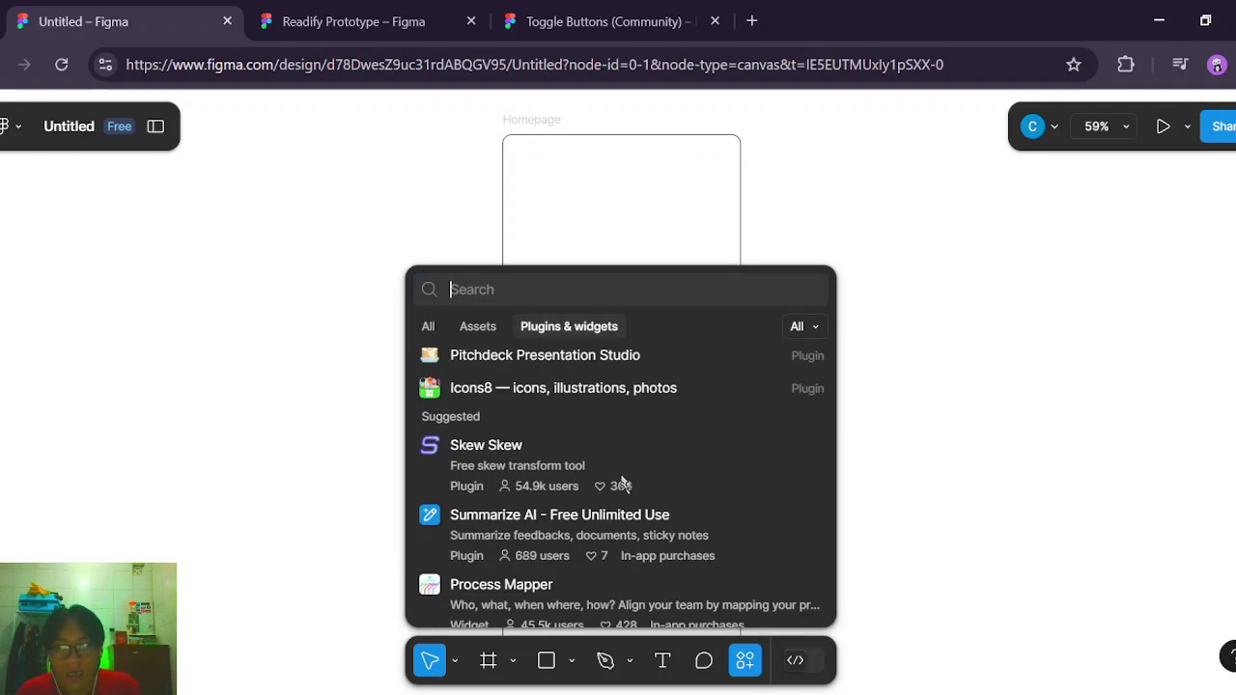
left_click(552, 400)
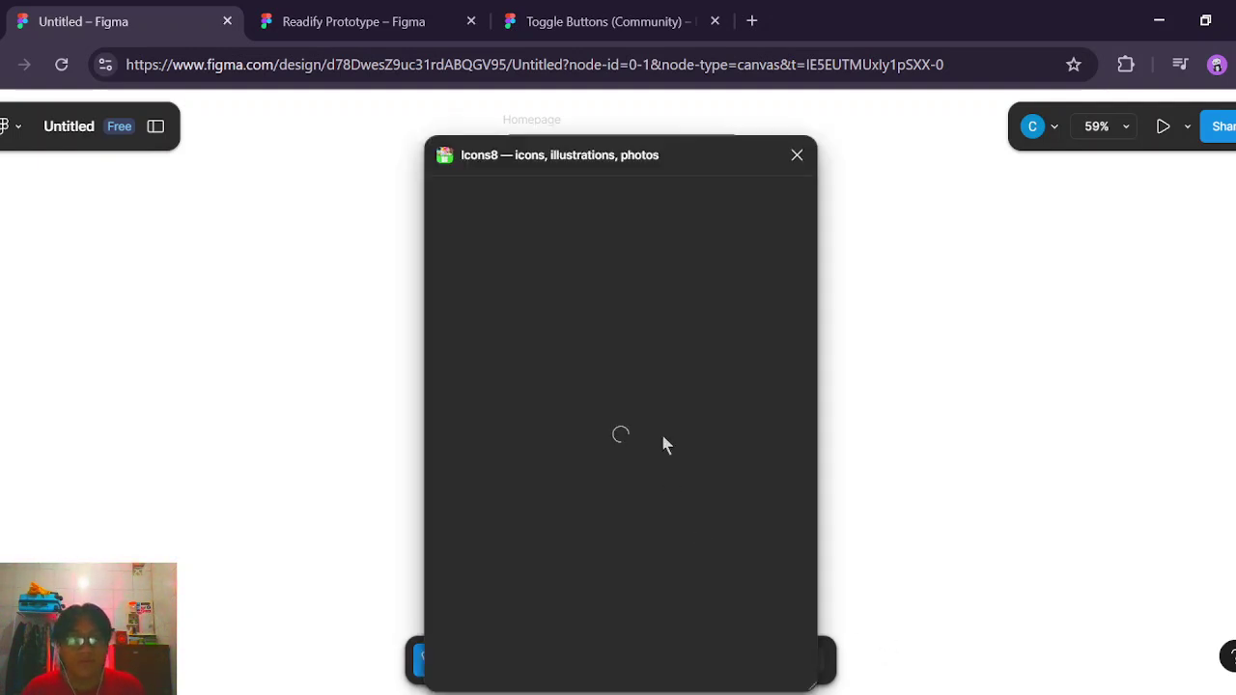
left_click_drag(596, 165, 957, 303)
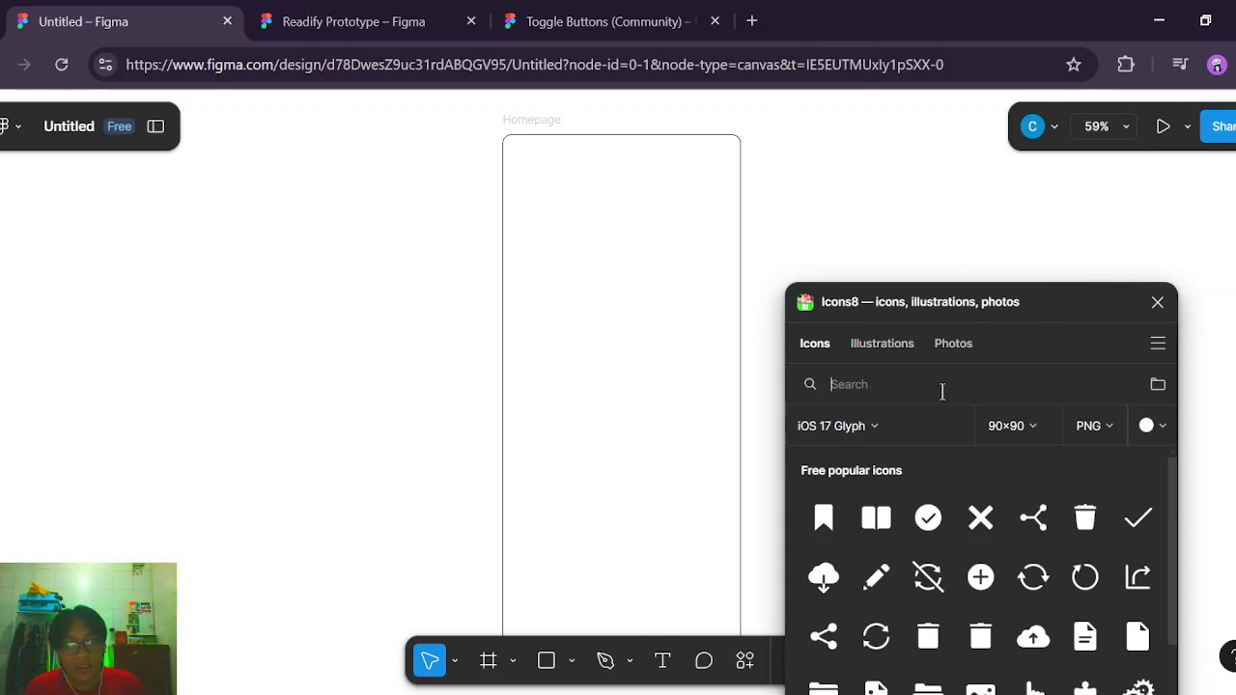
left_click(942, 391)
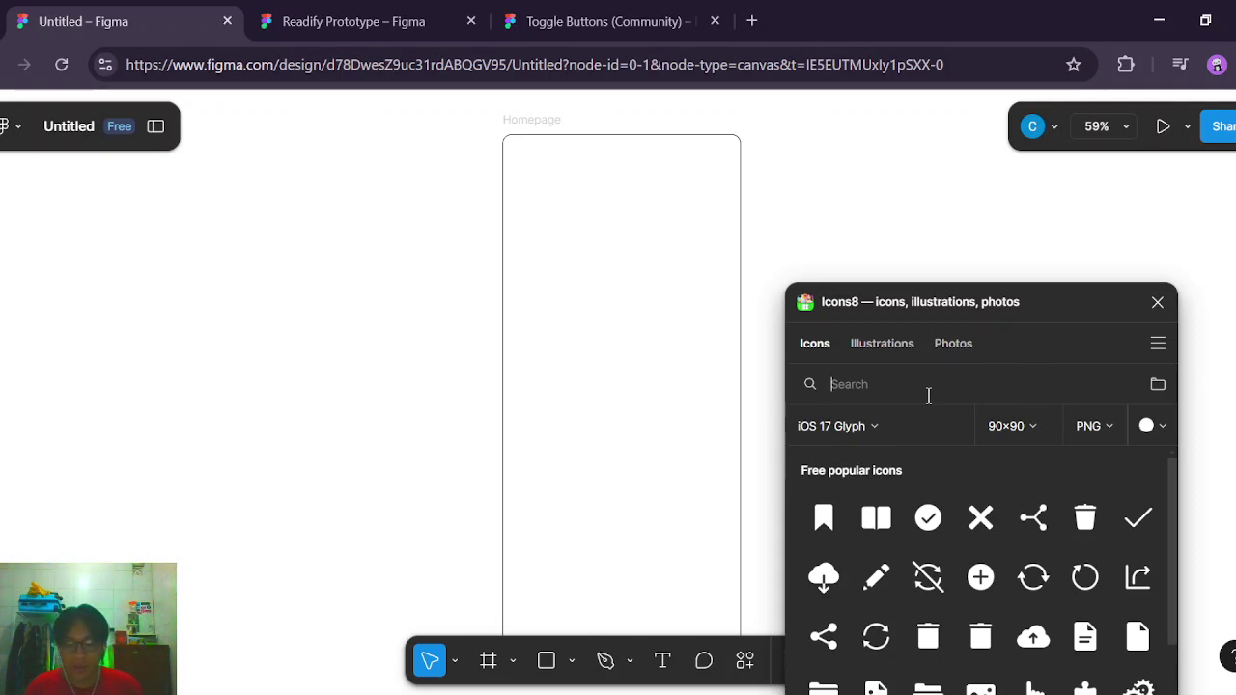
Search the Icons8 icons for signal and look at the available icon colours.
type("signal")
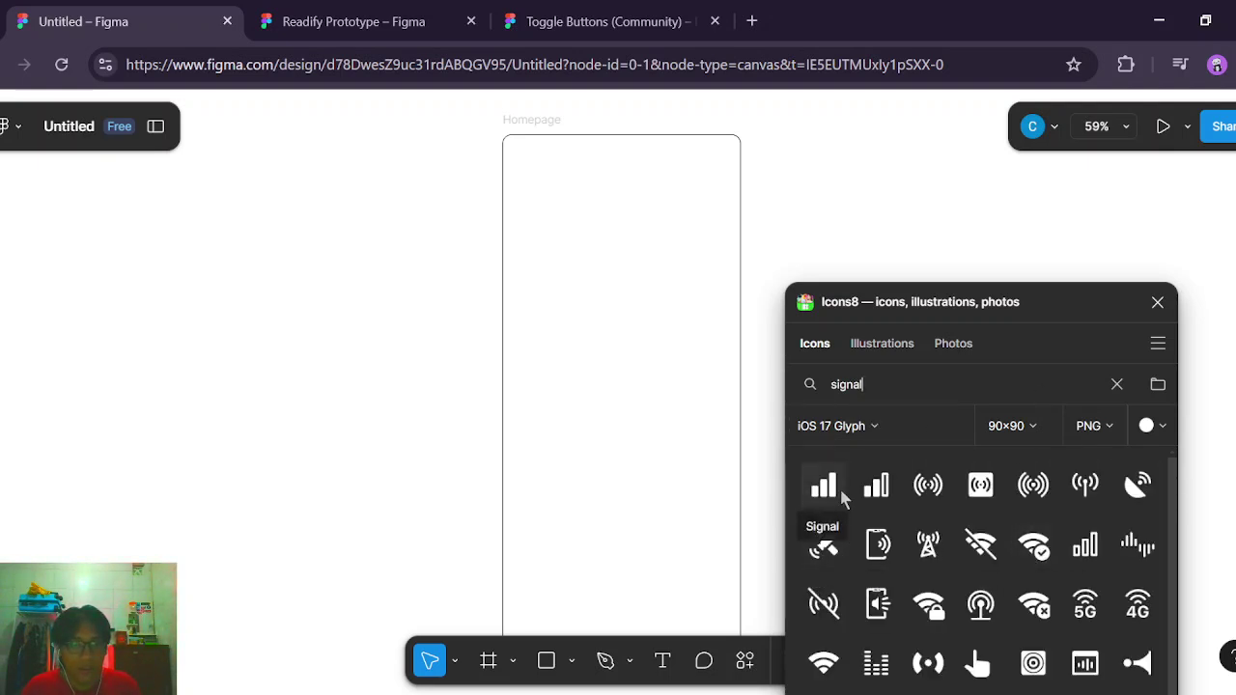
left_click(1148, 427)
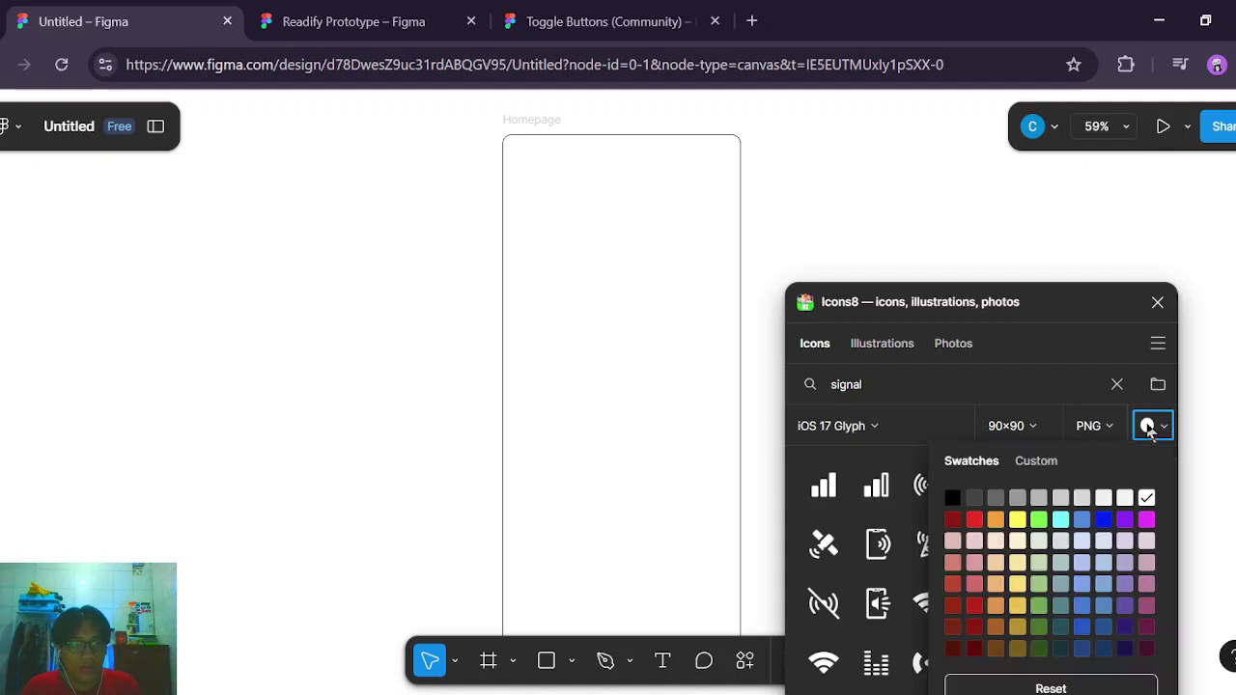
left_click(1148, 426)
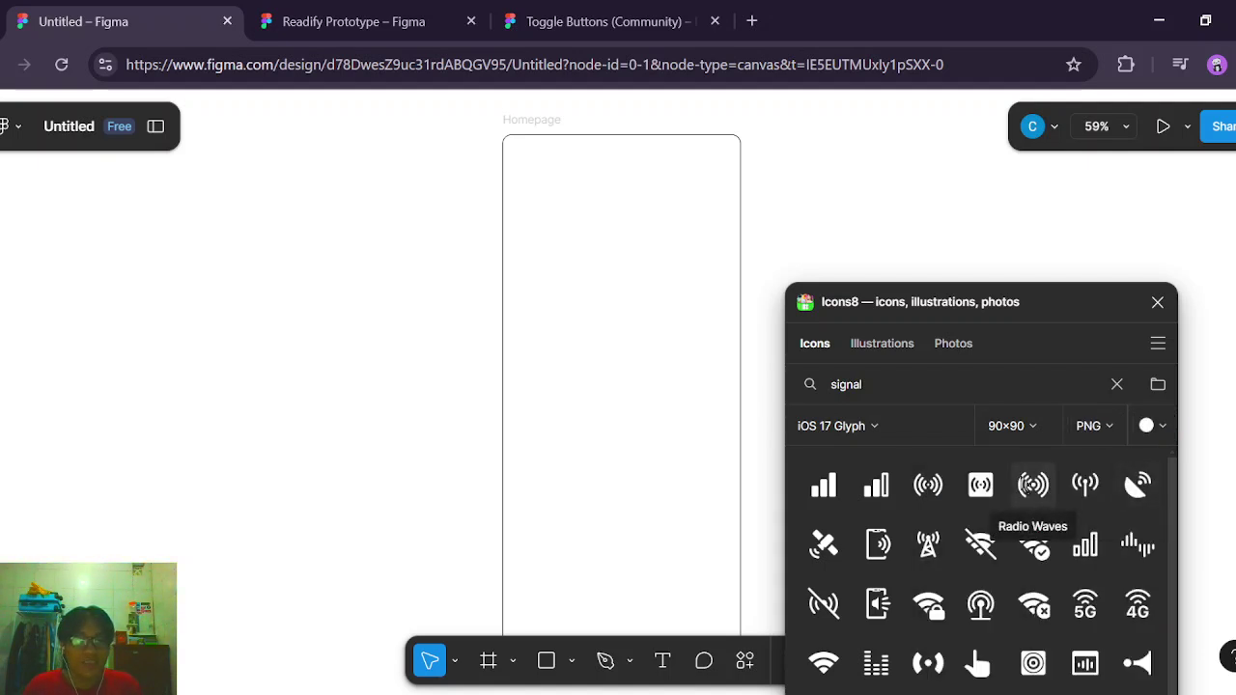
In the Readify Prototype file, inspect the Wi-Fi icon's and clock text's properties in the Homepage - 01 status bar.
left_click(626, 29)
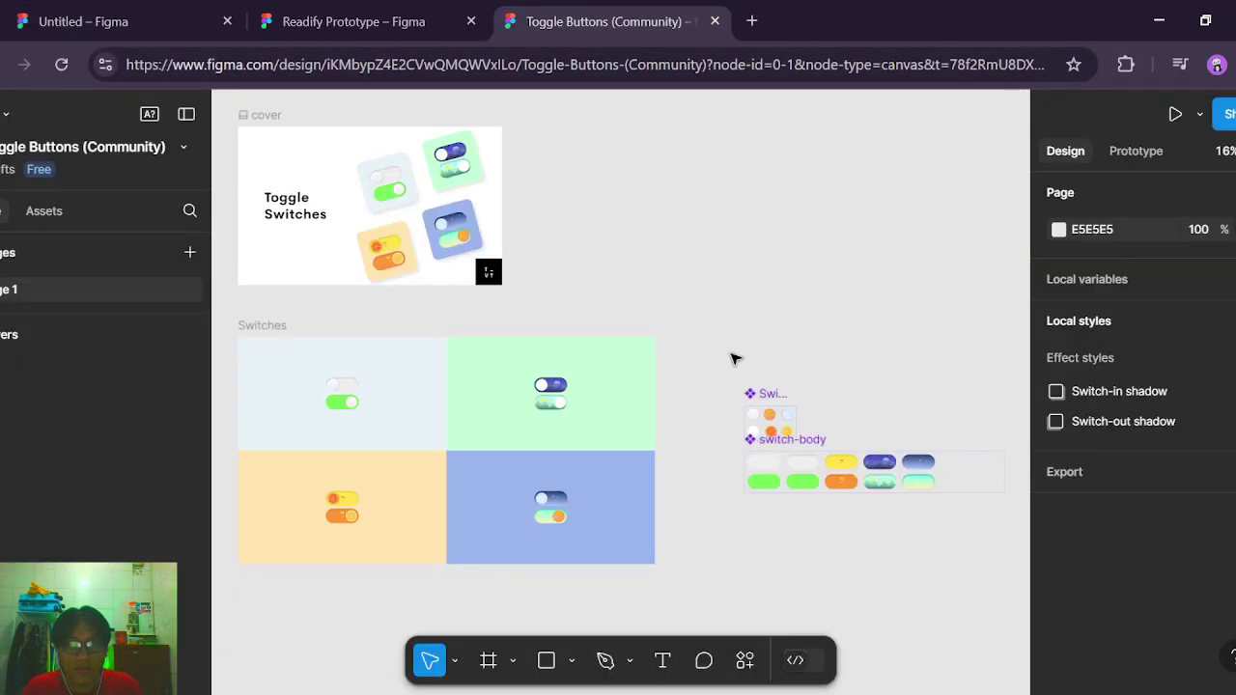
left_click(413, 20)
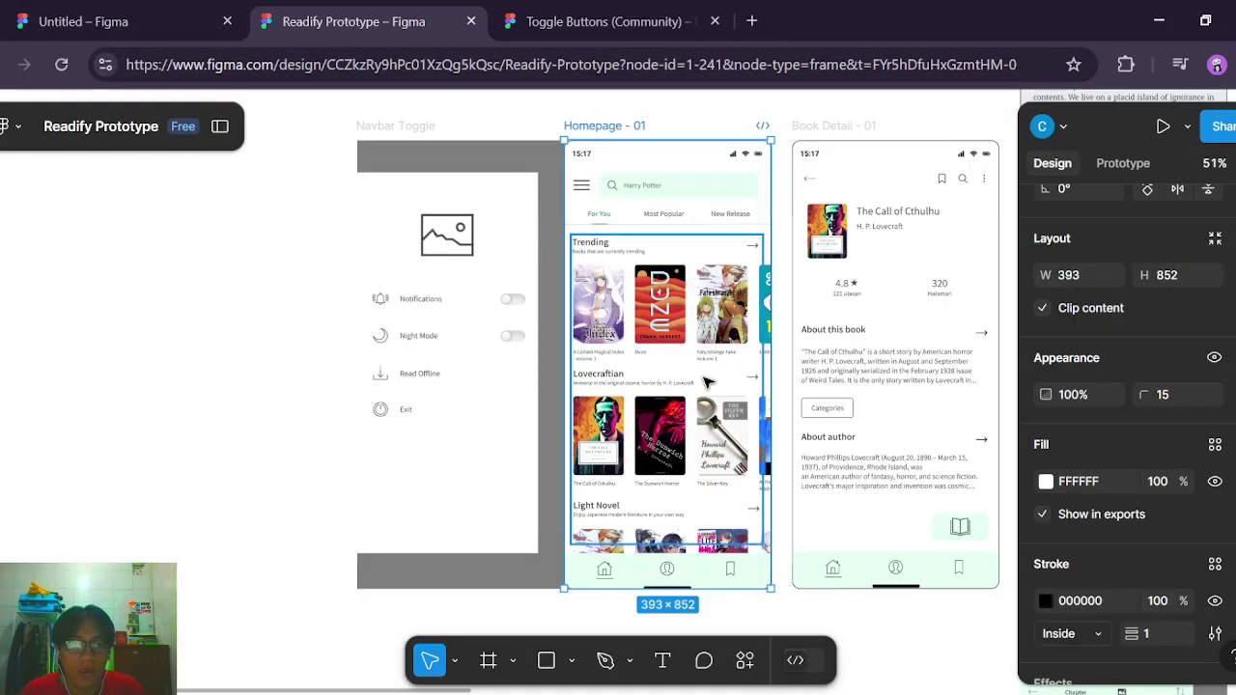
scroll(725, 191, "up", 5)
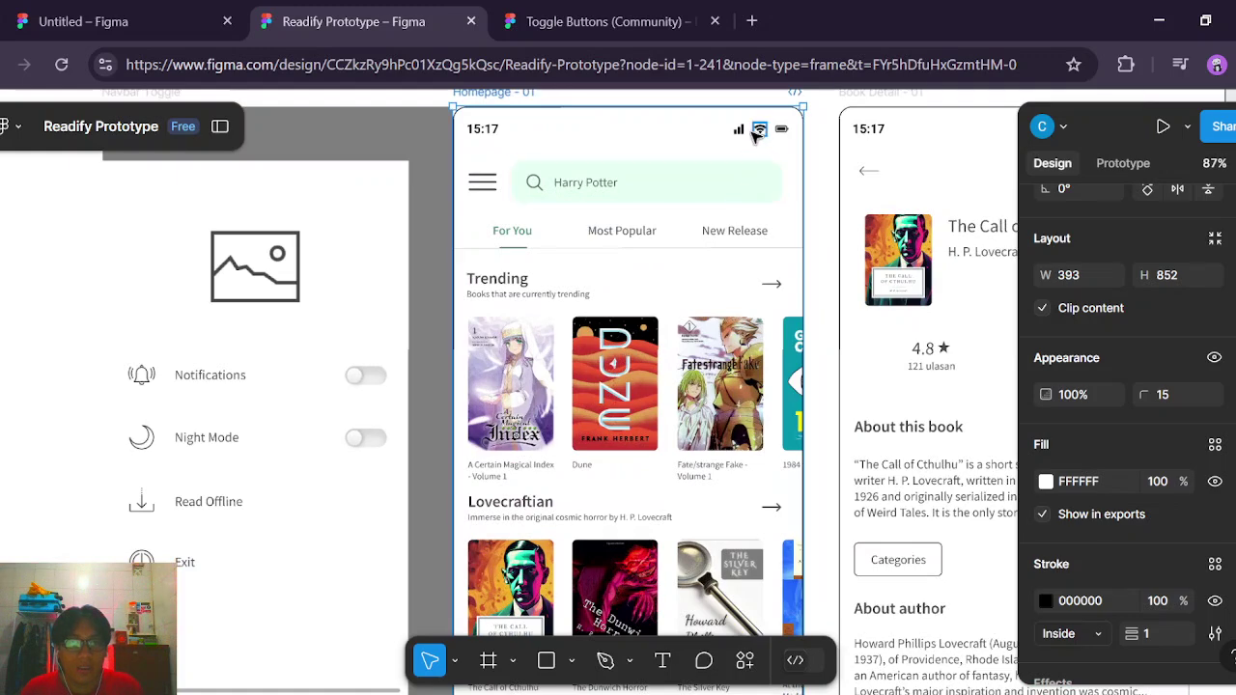
left_click(759, 129)
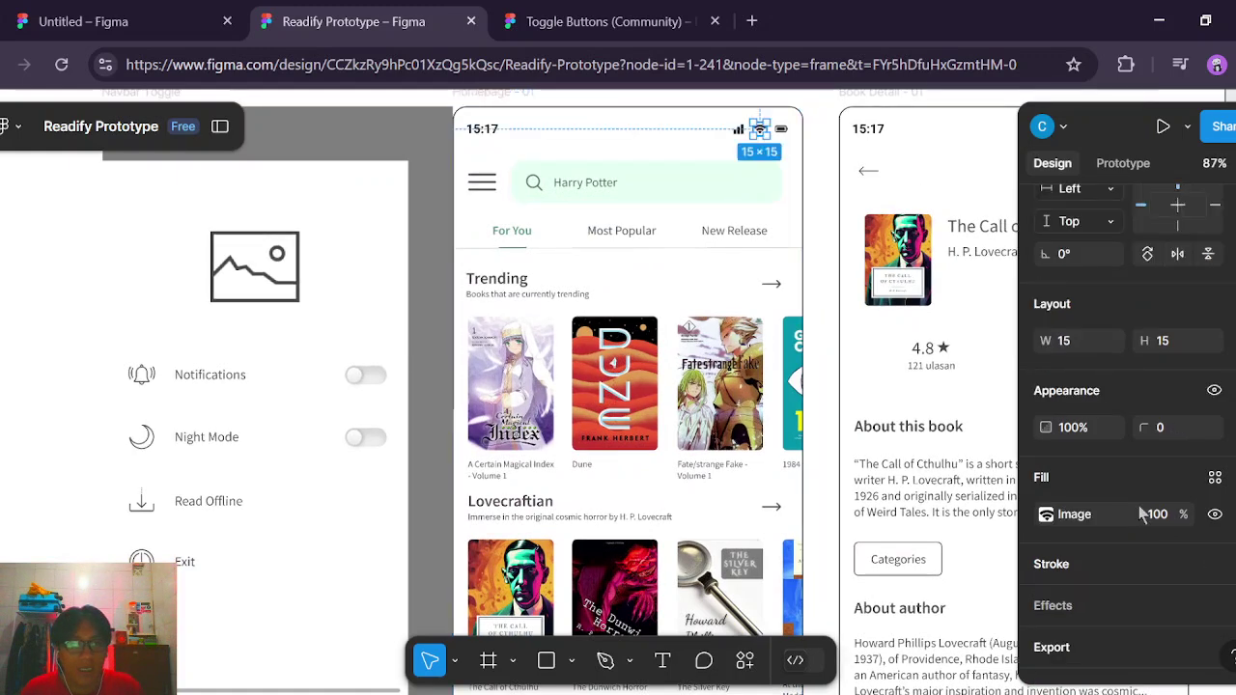
left_click(479, 130)
scroll(1177, 420, "down", 3)
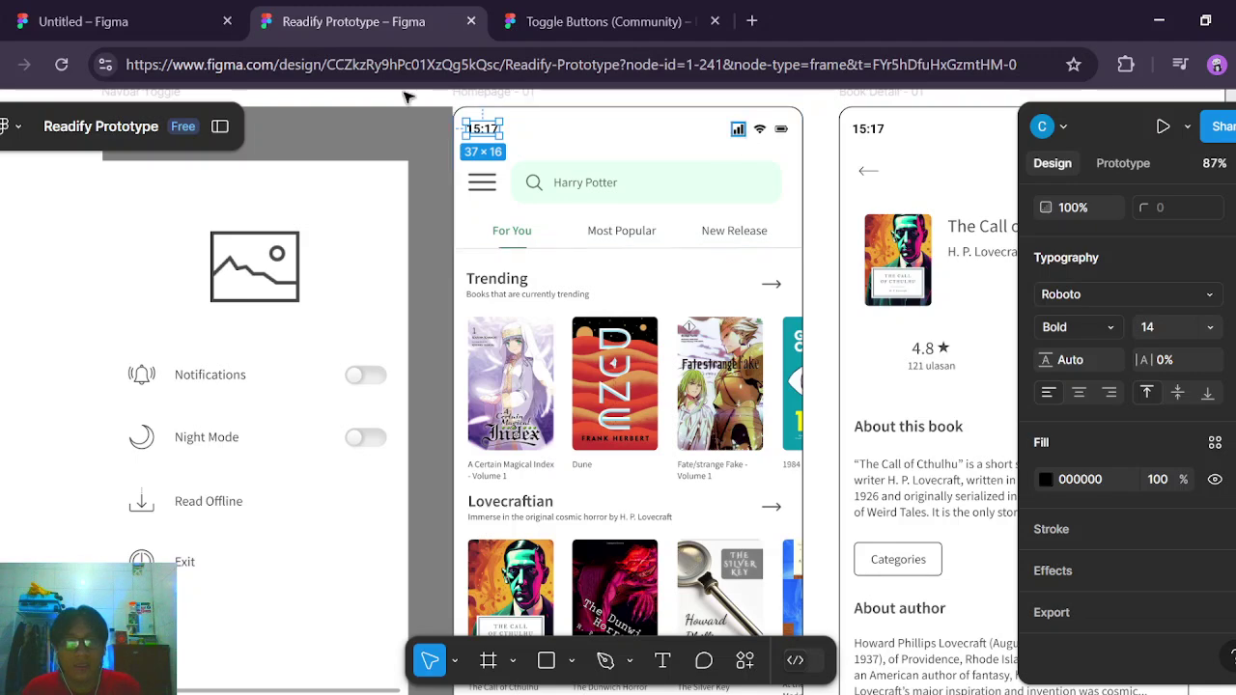
Return to the Untitled file and set the Icons8 icon colour to black.
left_click(144, 22)
left_click(1149, 426)
left_click(953, 495)
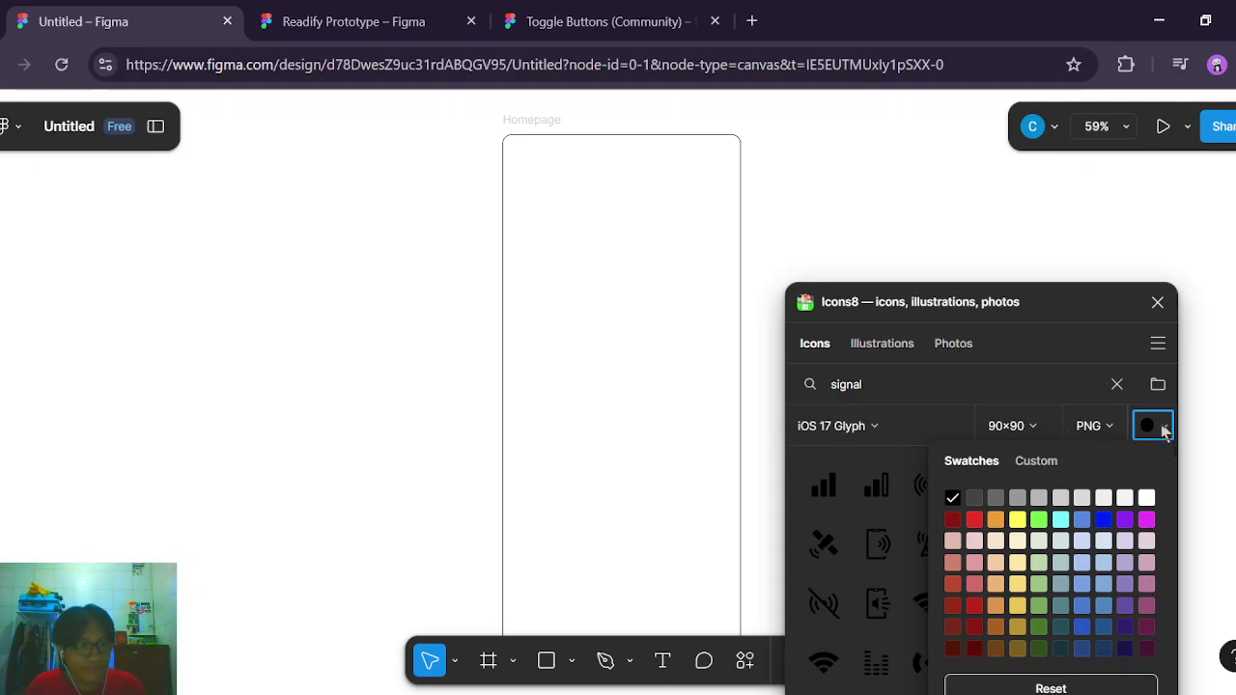
left_click(1163, 428)
left_click(869, 427)
scroll(921, 531, "down", 10)
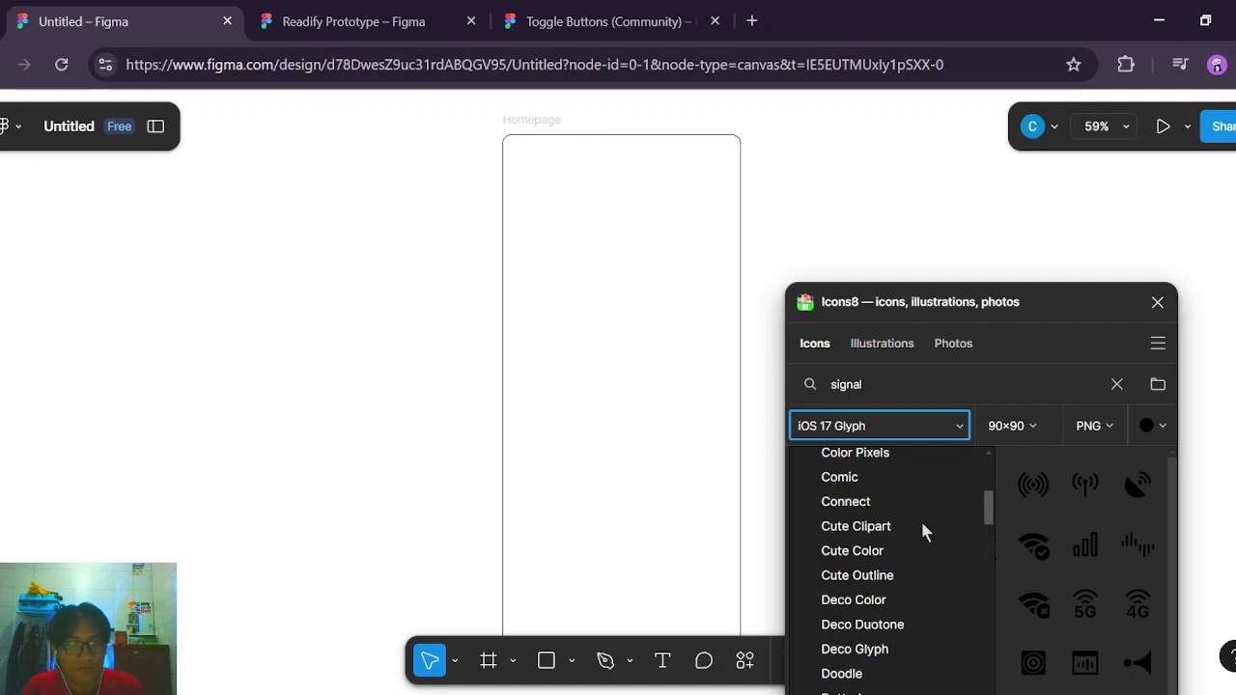
scroll(899, 622, "down", 1)
scroll(898, 623, "up", 10)
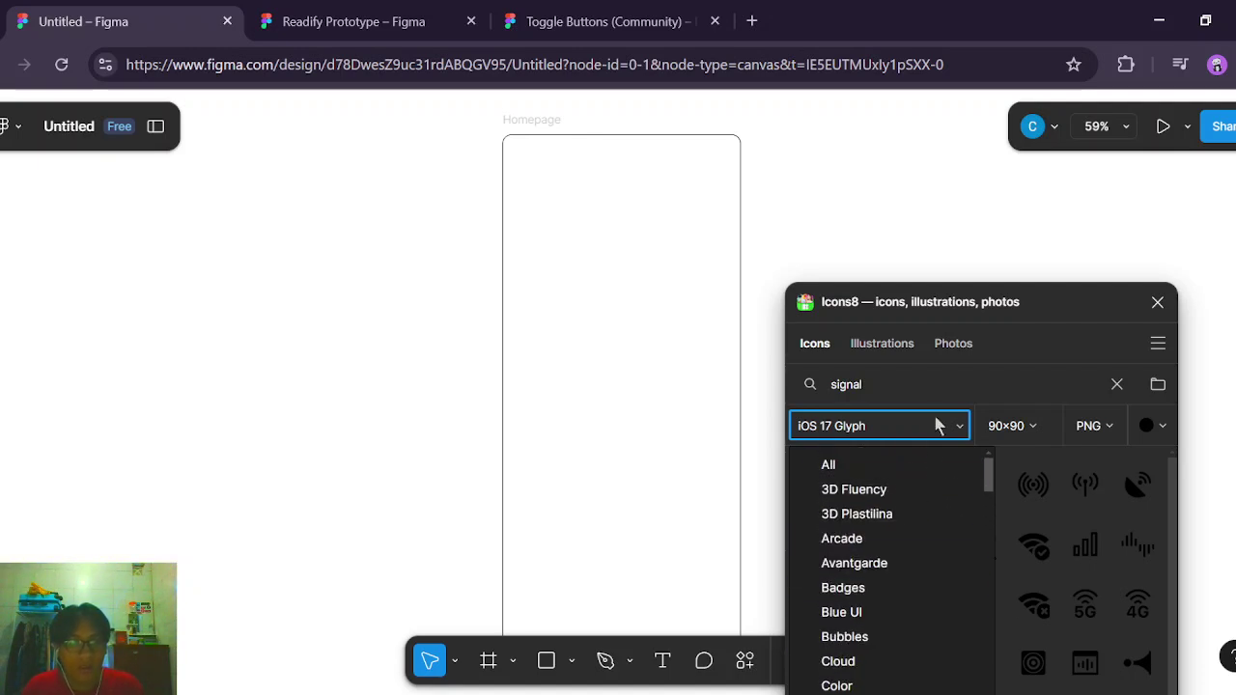
left_click(951, 396)
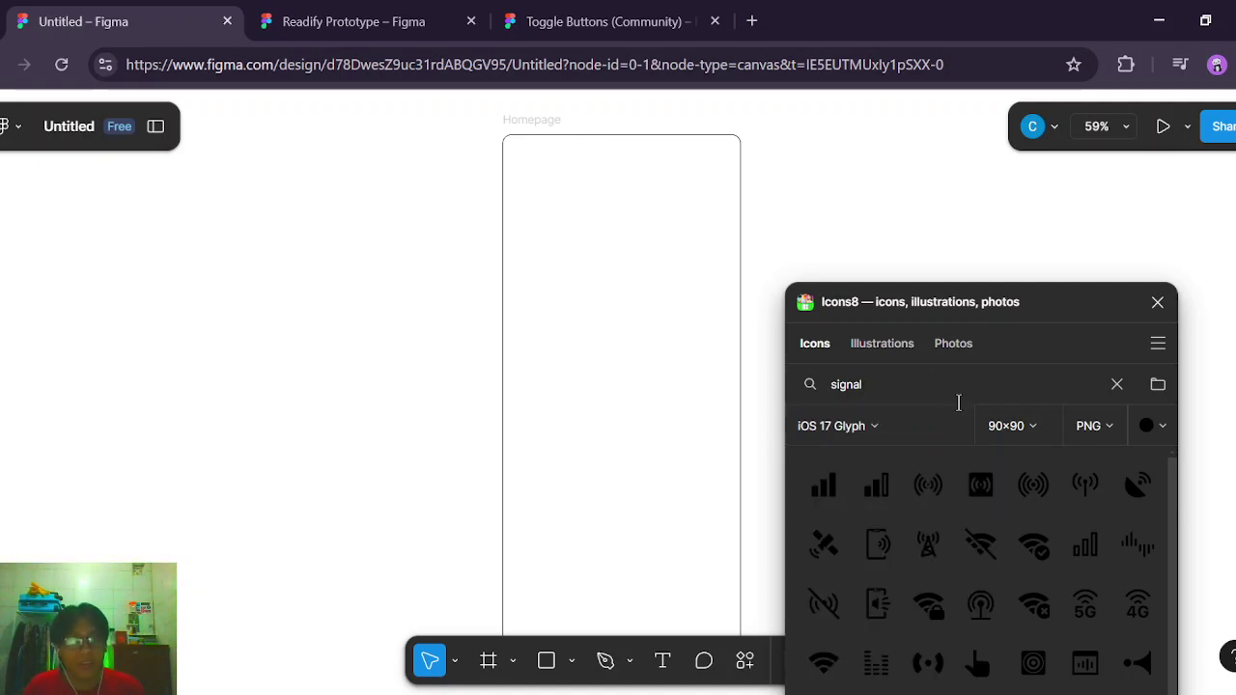
Add the Signal icon to the Homepage frame, search Icons8 for wifi and add the Wi-Fi icon beside it.
left_click(828, 490)
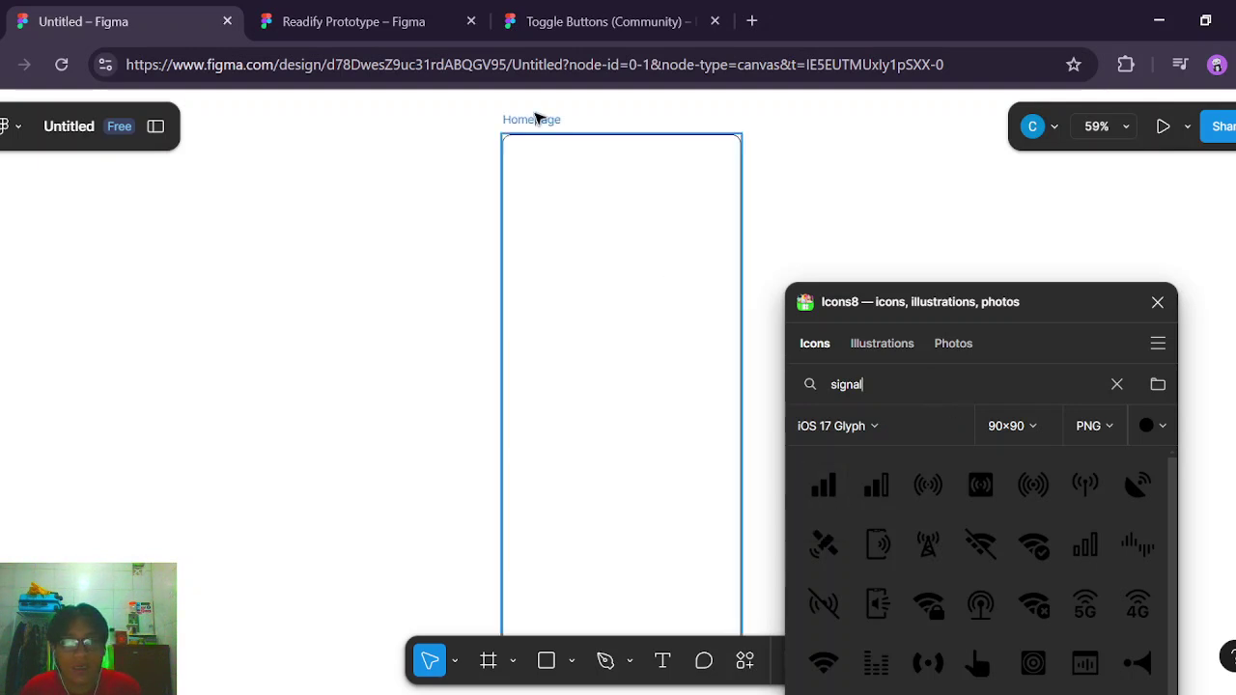
left_click(828, 490)
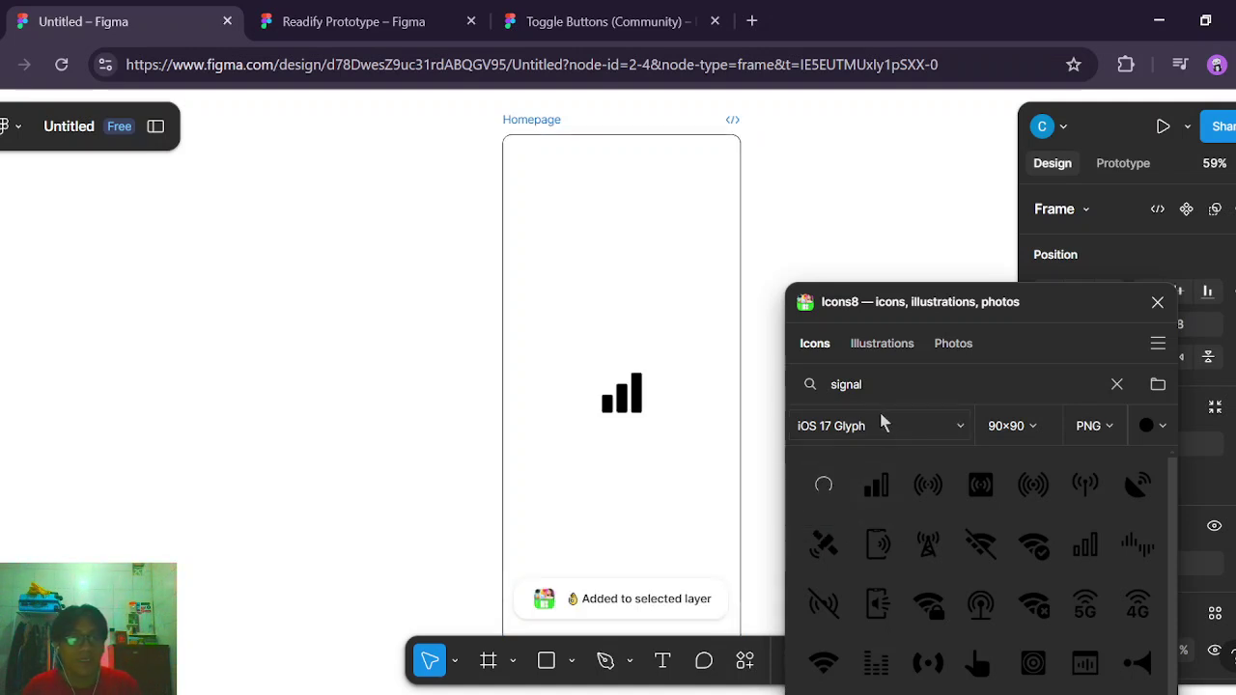
double_click(852, 386)
key("BackSpace")
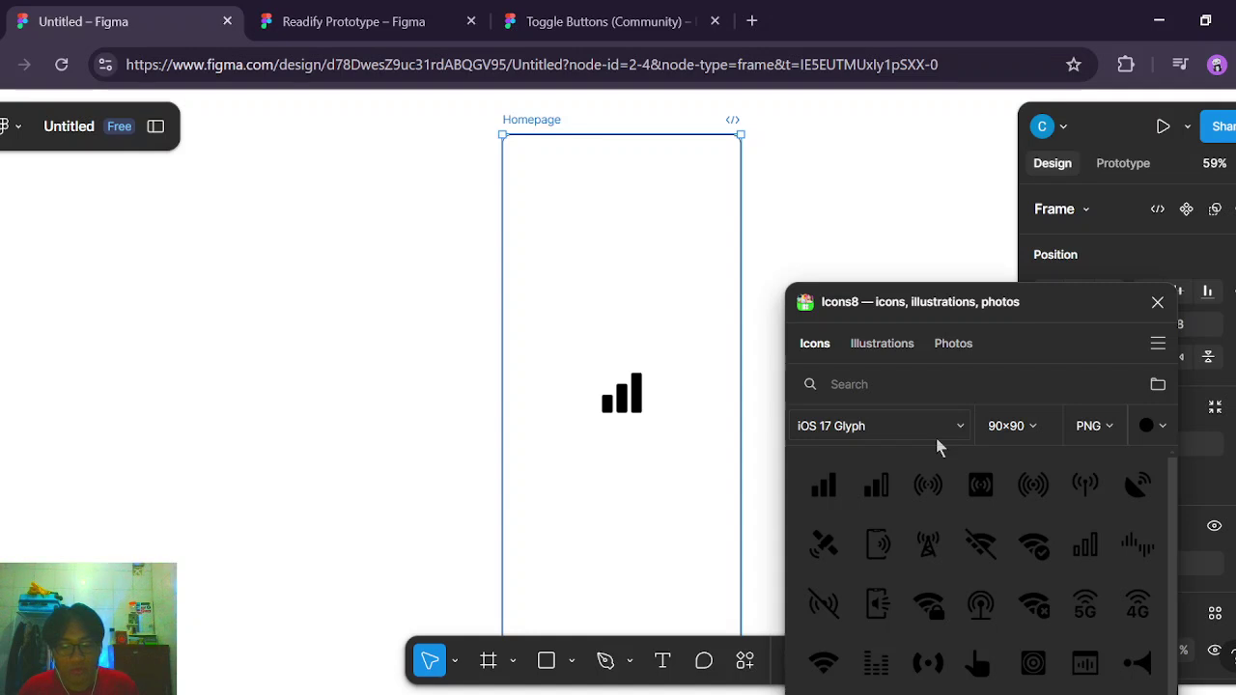
type("wifi'")
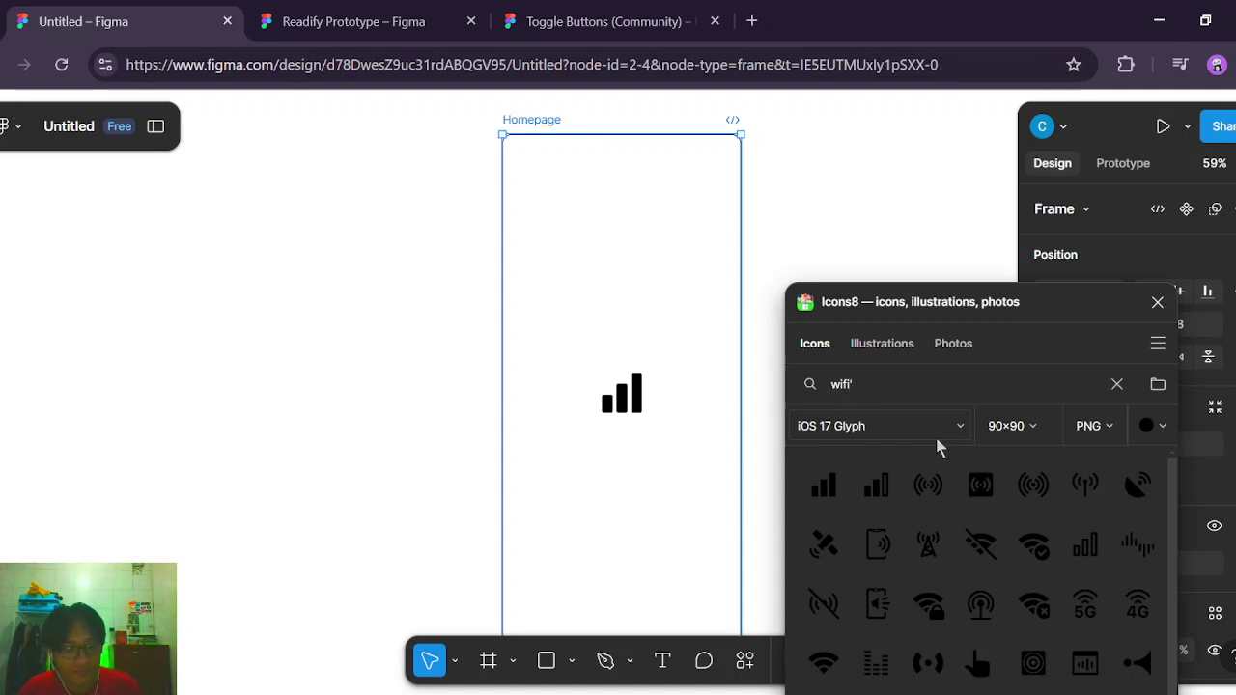
key("BackSpace")
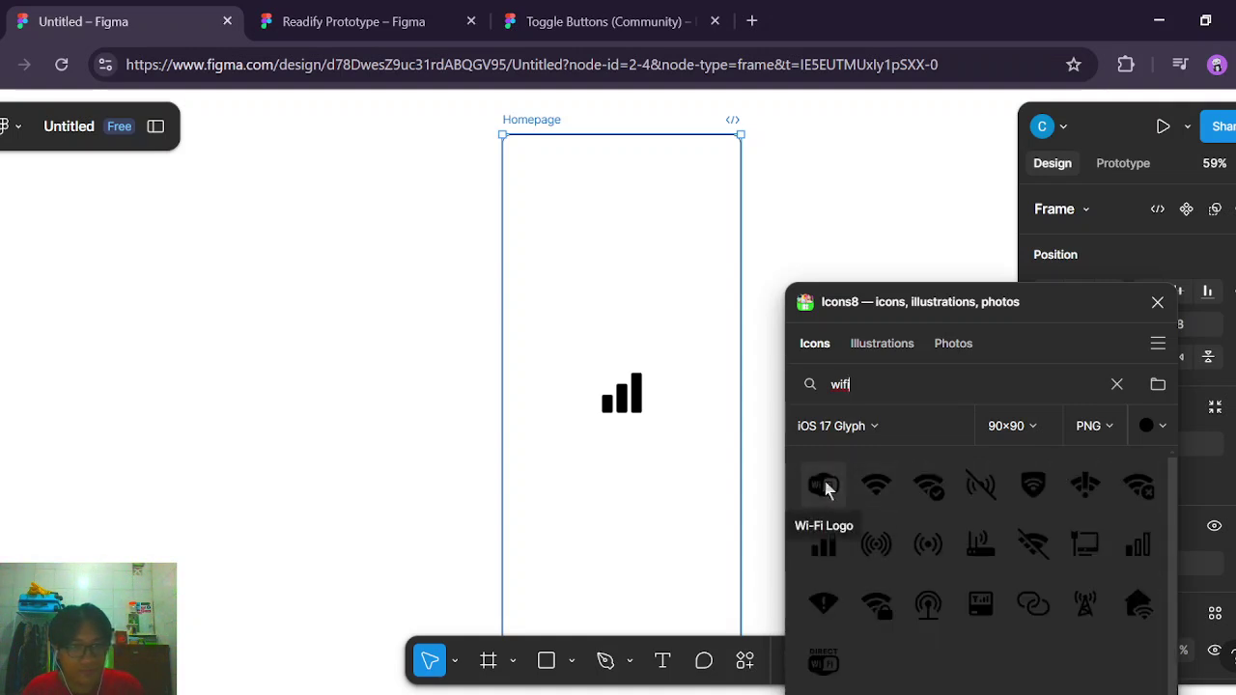
left_click_drag(880, 488, 744, 455)
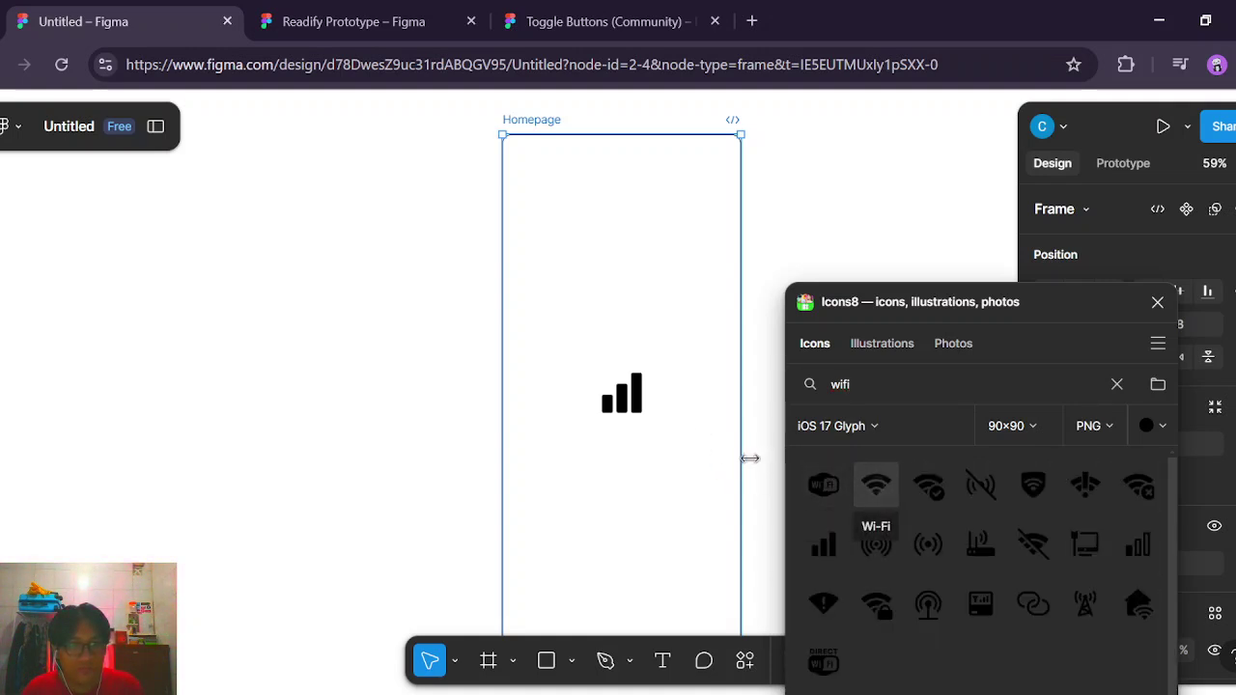
left_click(870, 490)
Search Icons8 for battery, add the Full Battery icon to the Homepage frame and collapse the plugin window.
double_click(874, 394)
key("BackSpace")
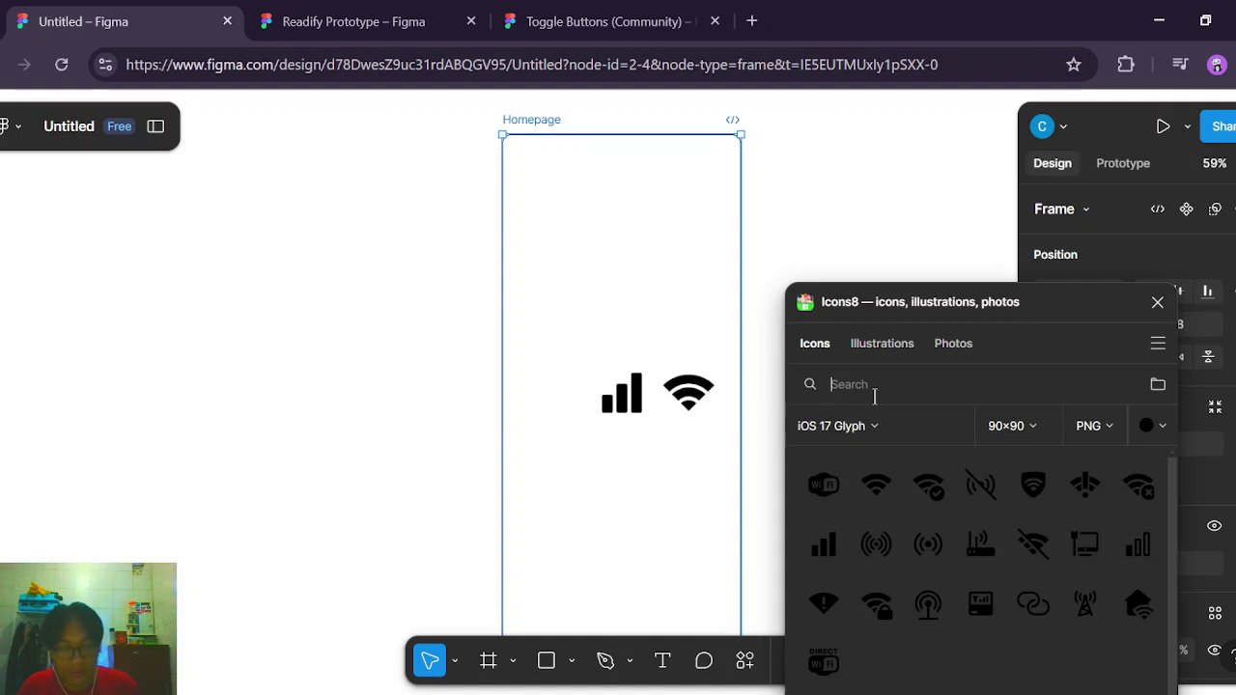
type("ba")
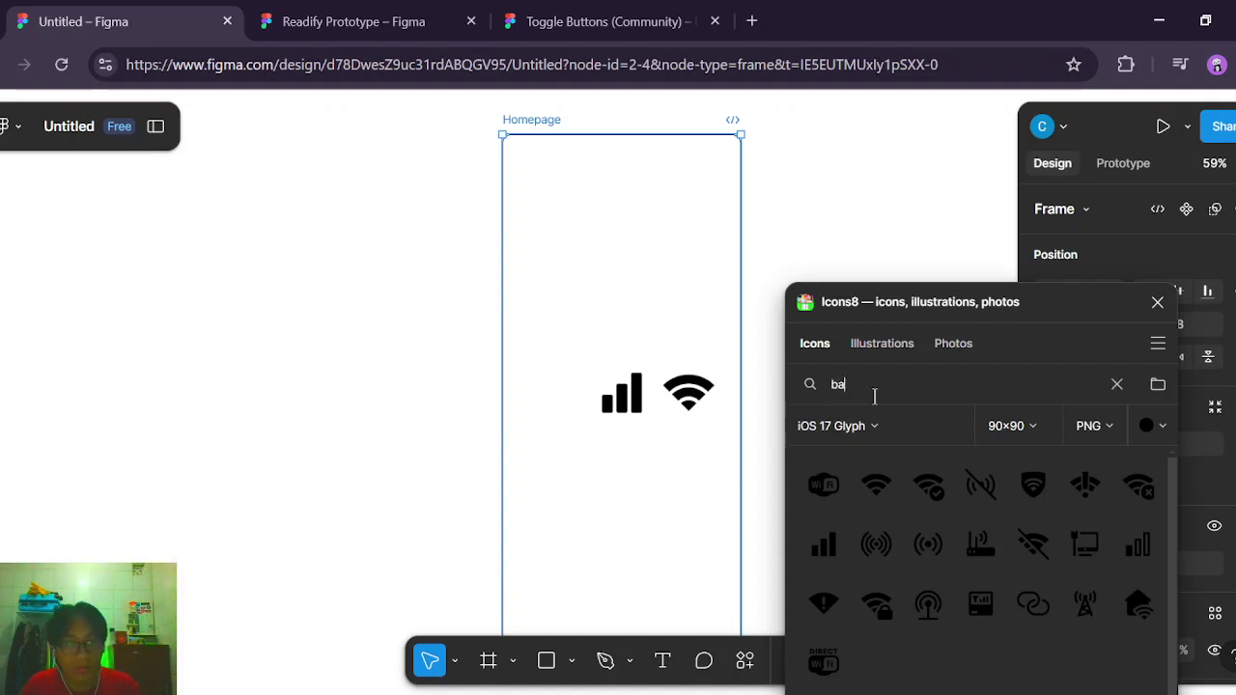
type("ttery")
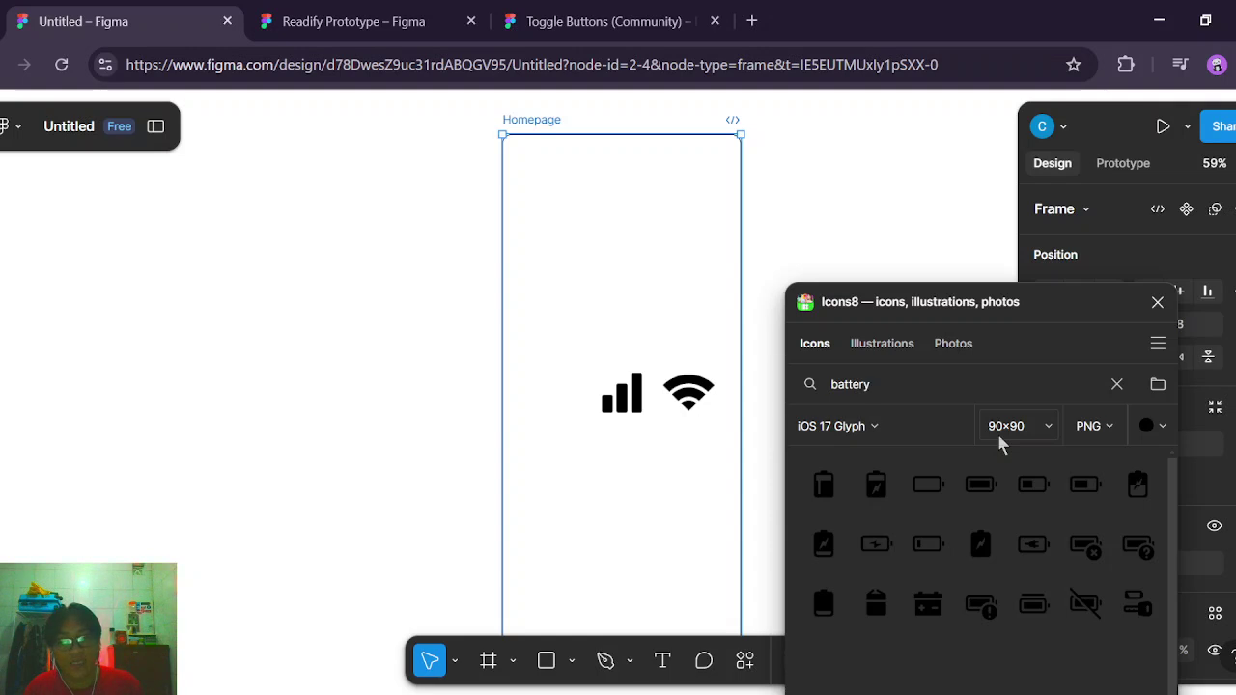
mouse_move(846, 307)
left_mouse_down()
mouse_move(888, 313)
mouse_move(861, 305)
left_mouse_up()
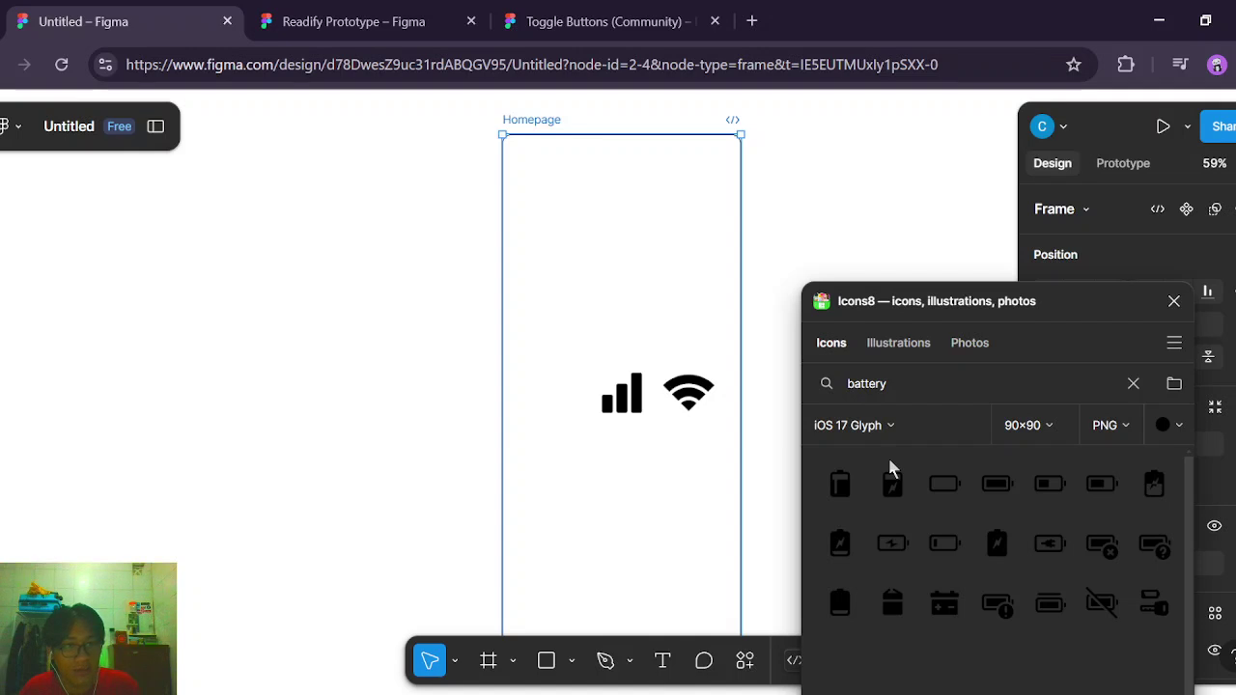
left_click(999, 482)
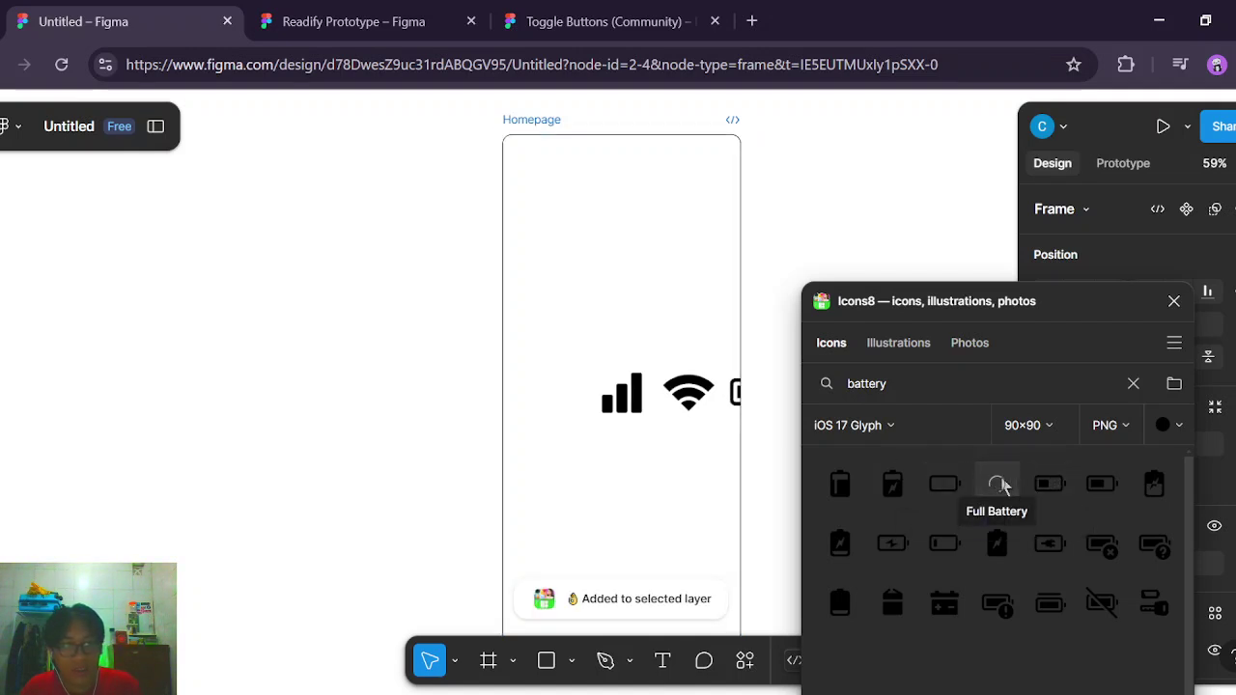
left_click(1029, 303)
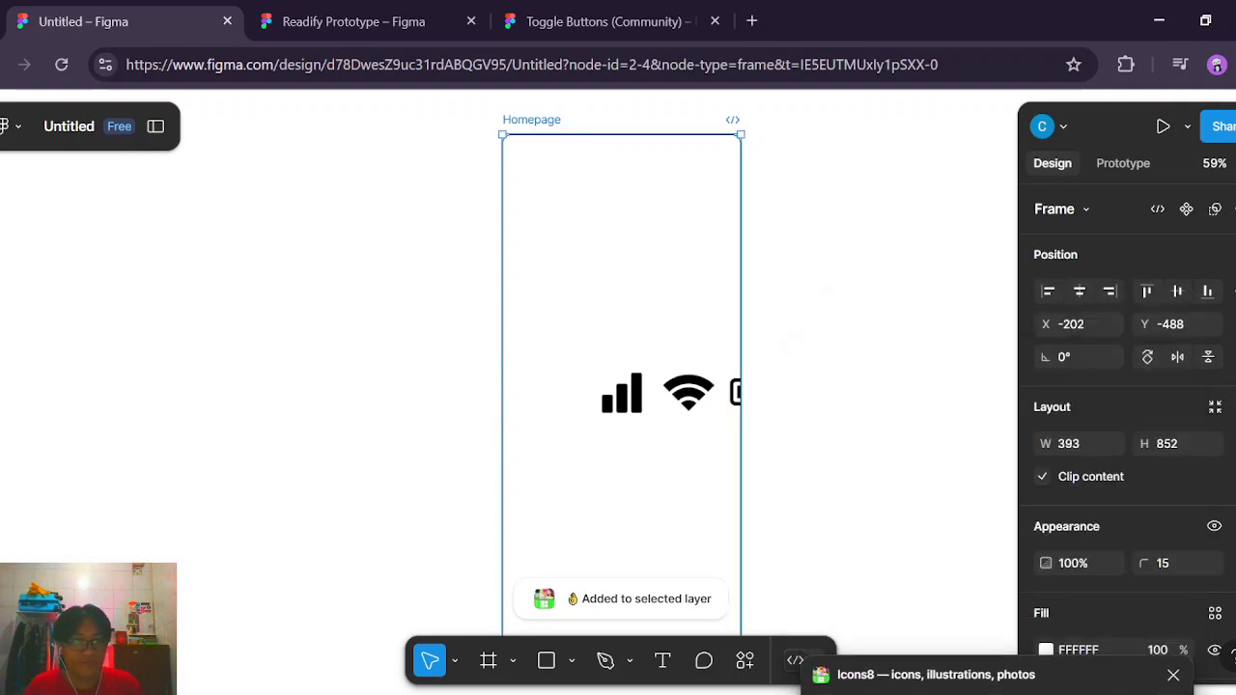
Move the Signal icon to about X 151, Y 0 and the Wi-Fi icon to about X 289, Y 26 in the Homepage frame.
left_click(738, 405)
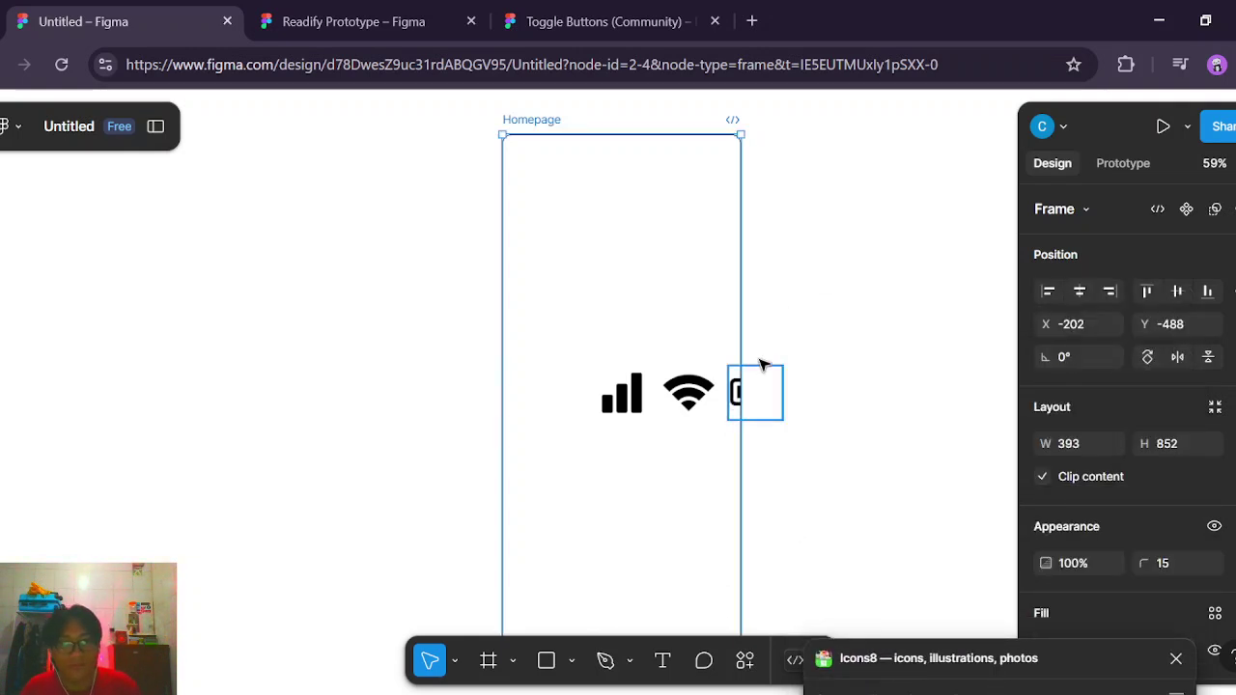
right_click(760, 381)
left_click(470, 326)
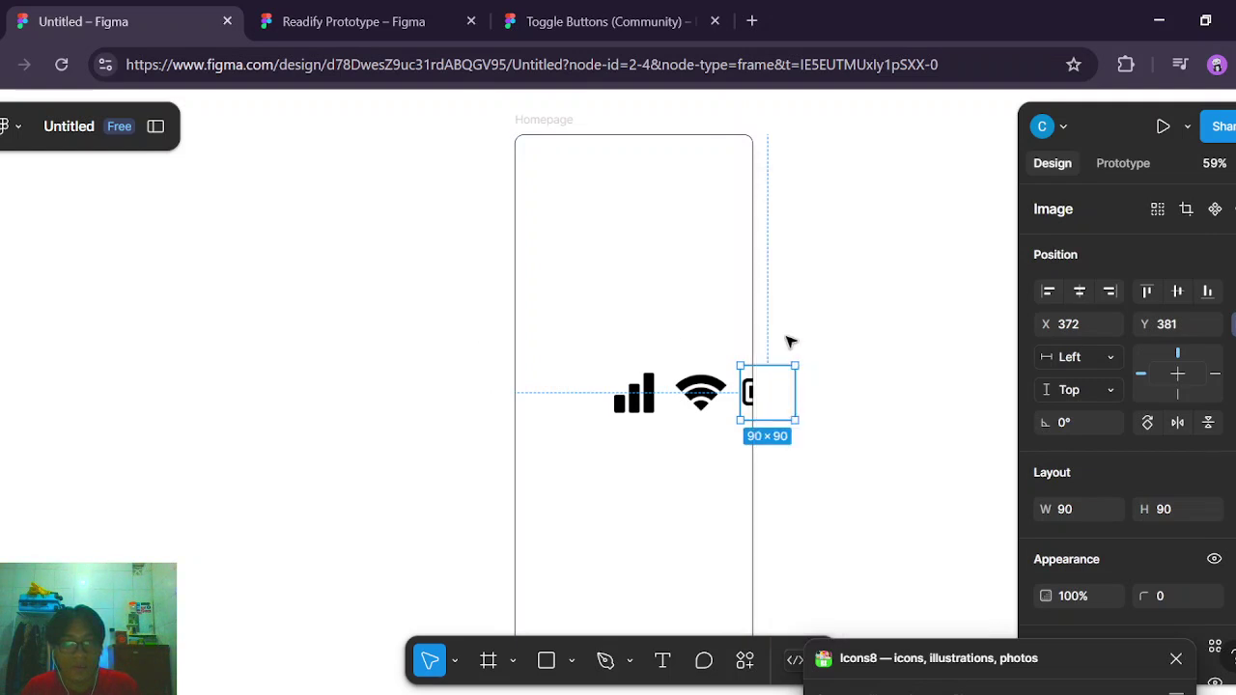
scroll(859, 342, "left", 1)
scroll(859, 350, "up", 3)
scroll(738, 365, "right", 1)
scroll(797, 358, "up", 2)
scroll(709, 469, "up", 5)
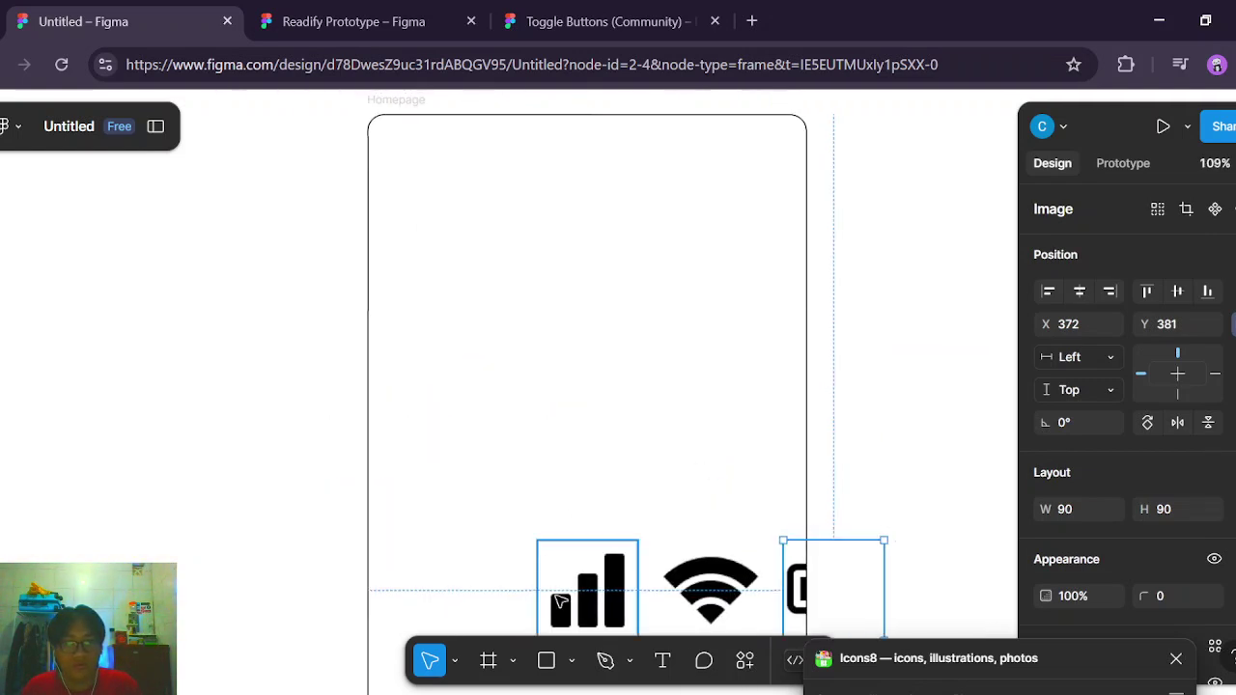
left_click_drag(580, 588, 653, 186)
left_click(734, 546)
left_click_drag(734, 569, 762, 197)
left_click_drag(649, 196, 576, 176)
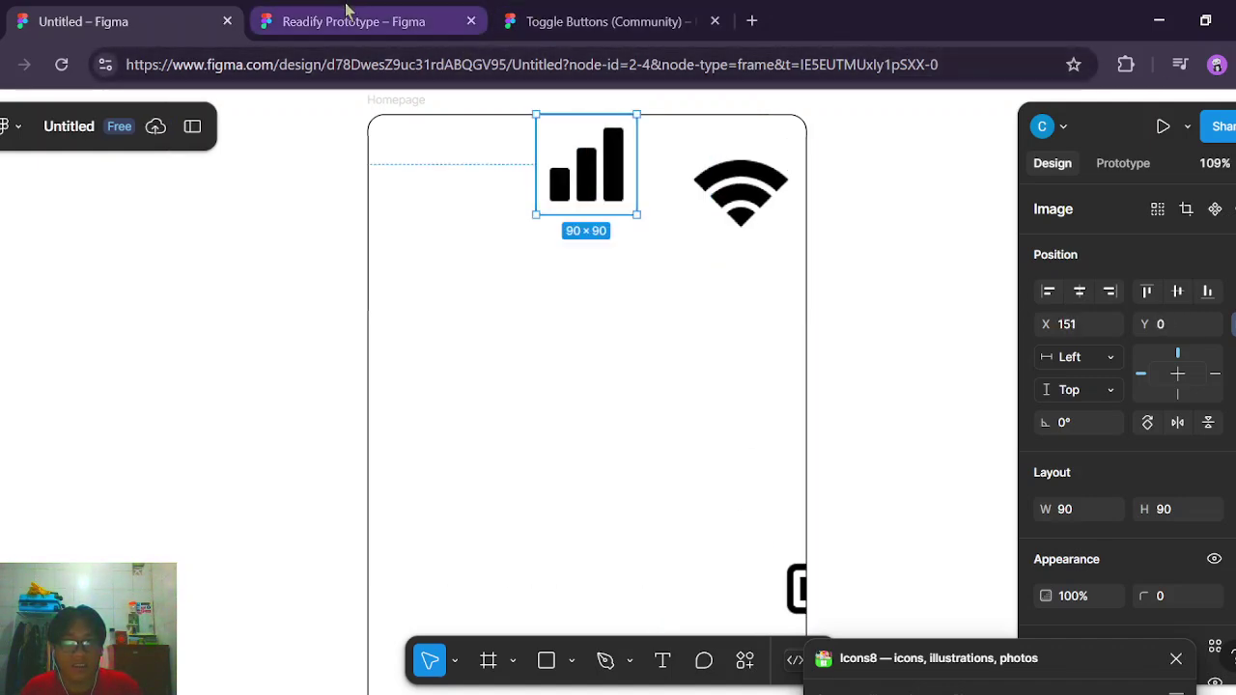
Check the signal icon's size in the Readify Prototype file and resize the Untitled file's Signal icon to 15 × 15.
left_click(345, 13)
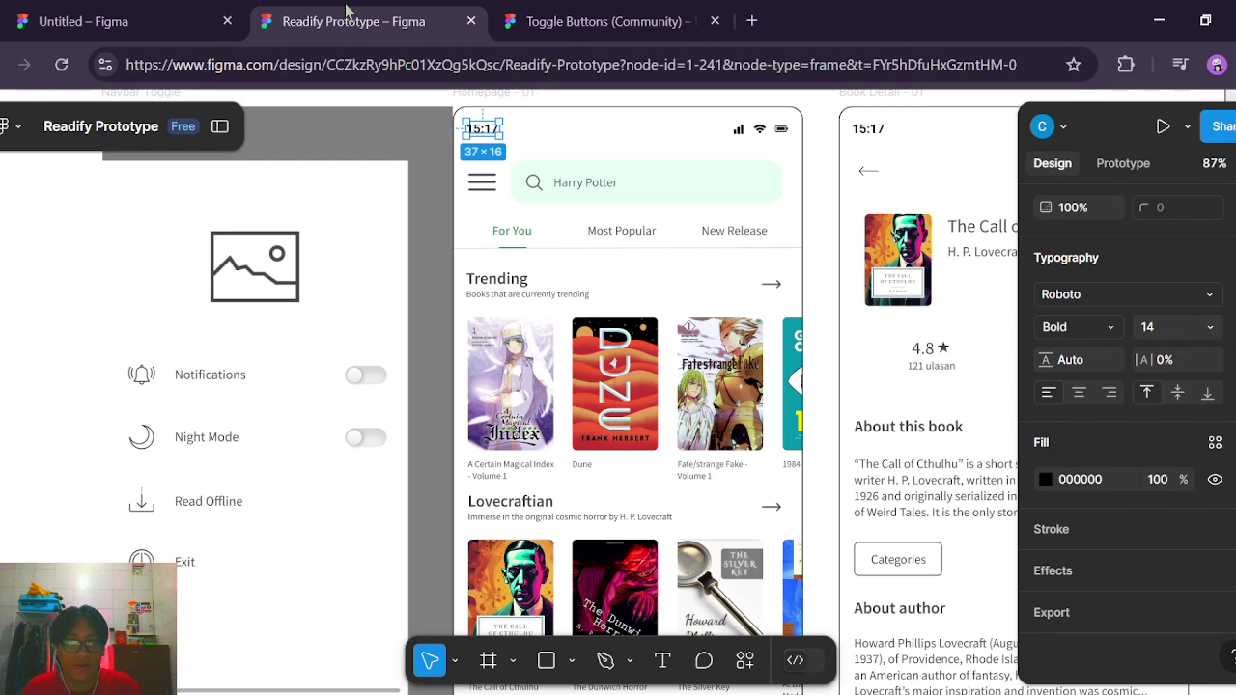
left_click(739, 130)
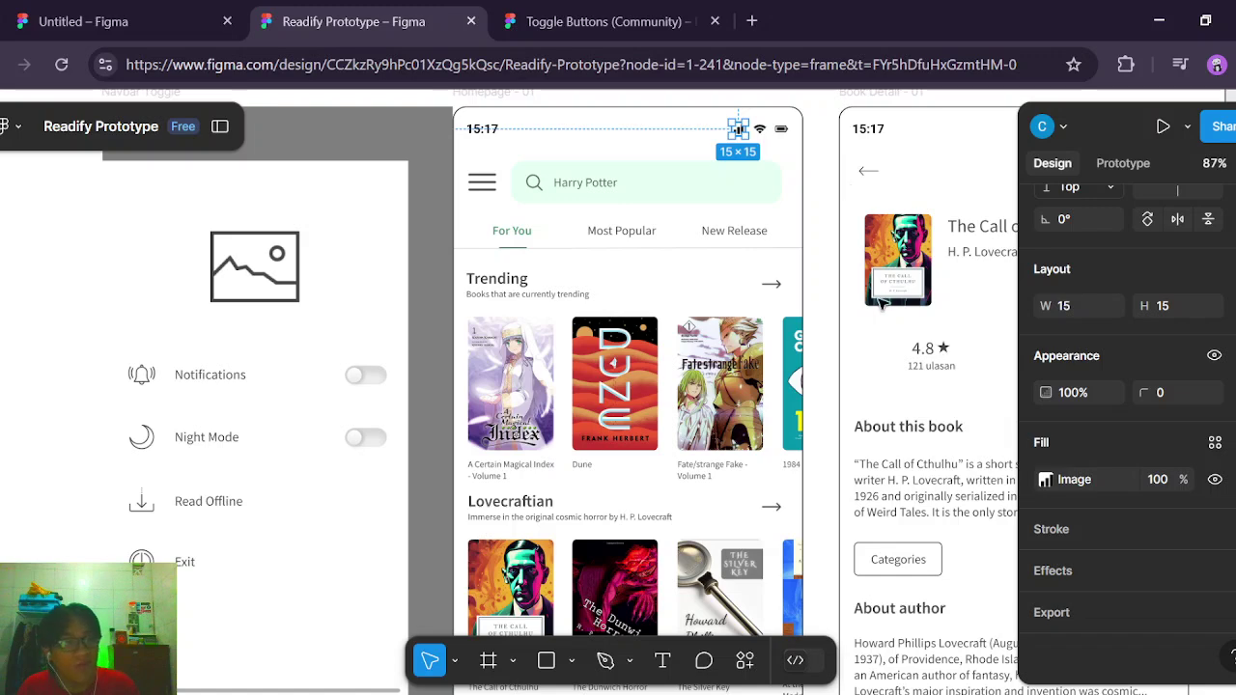
key("ctrl+1")
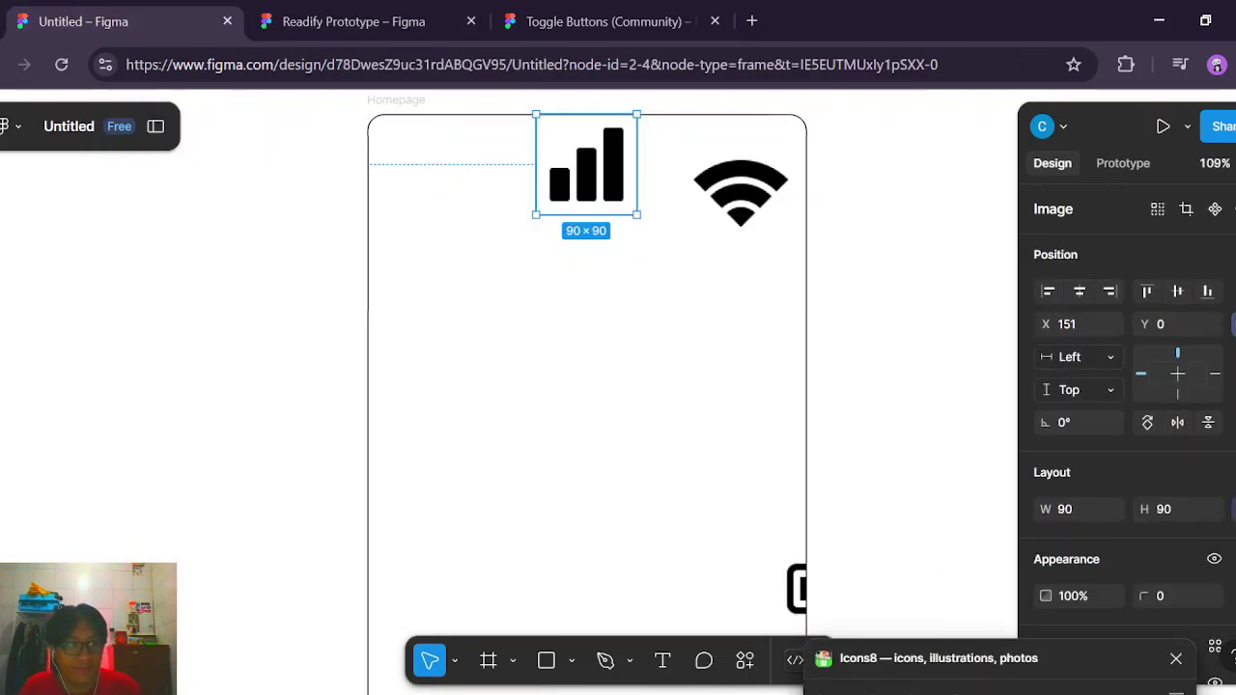
left_click(1071, 509)
type("15")
key("Return")
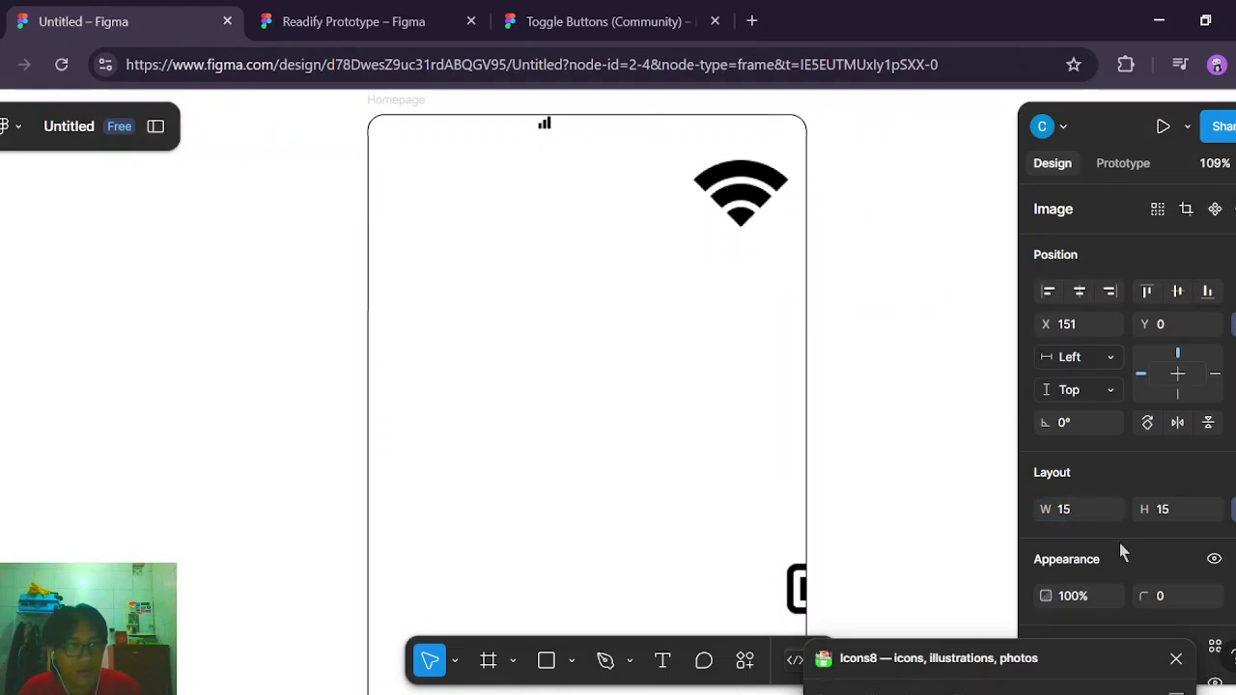
Resize the Wi-Fi icon in the Homepage frame to 15 × 15.
key("Tab")
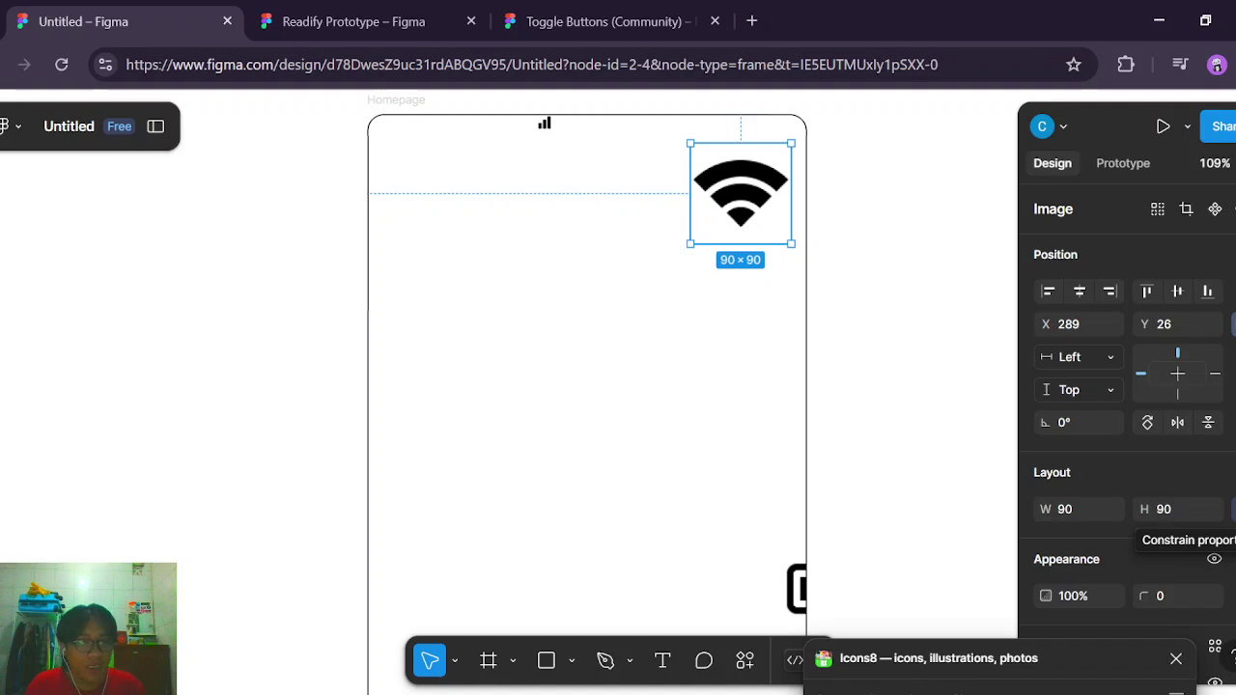
left_click(1074, 517)
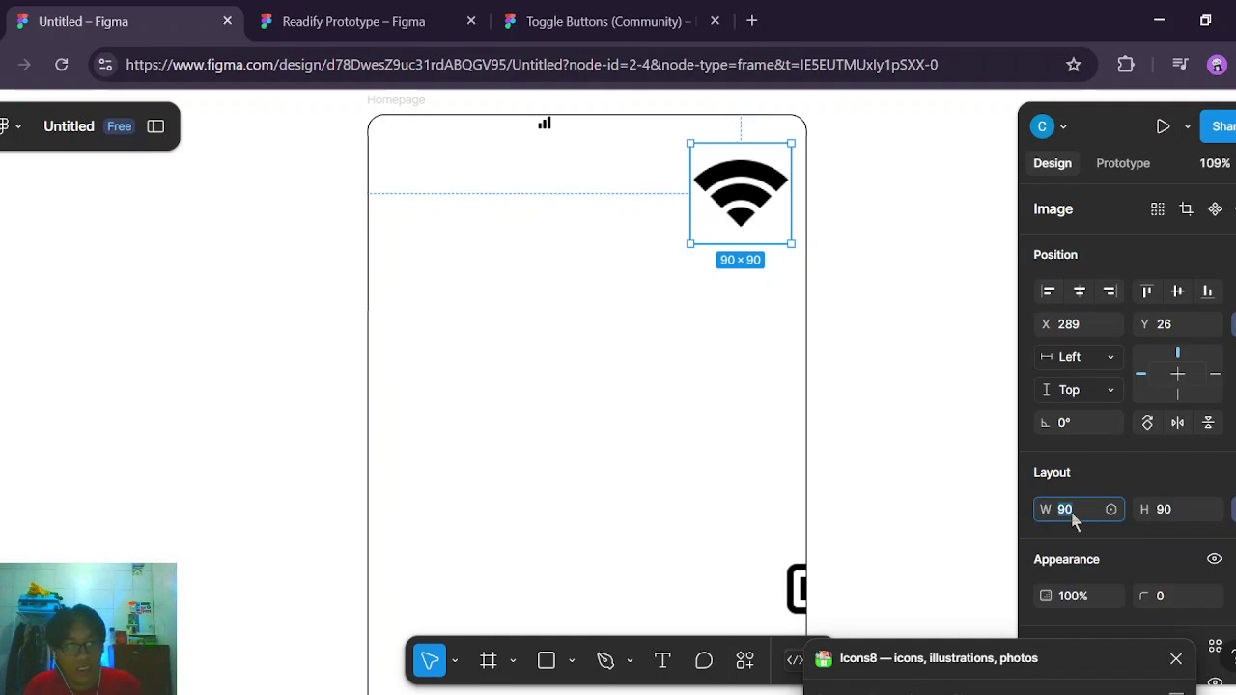
type("15")
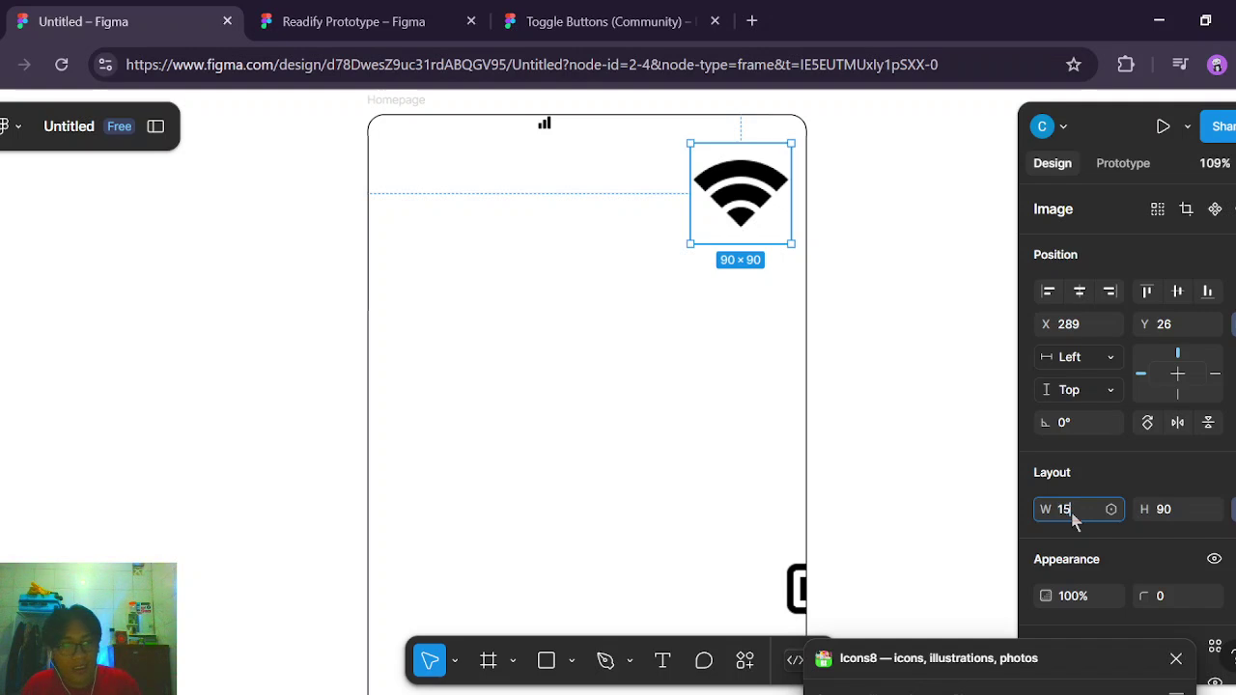
left_click(1168, 514)
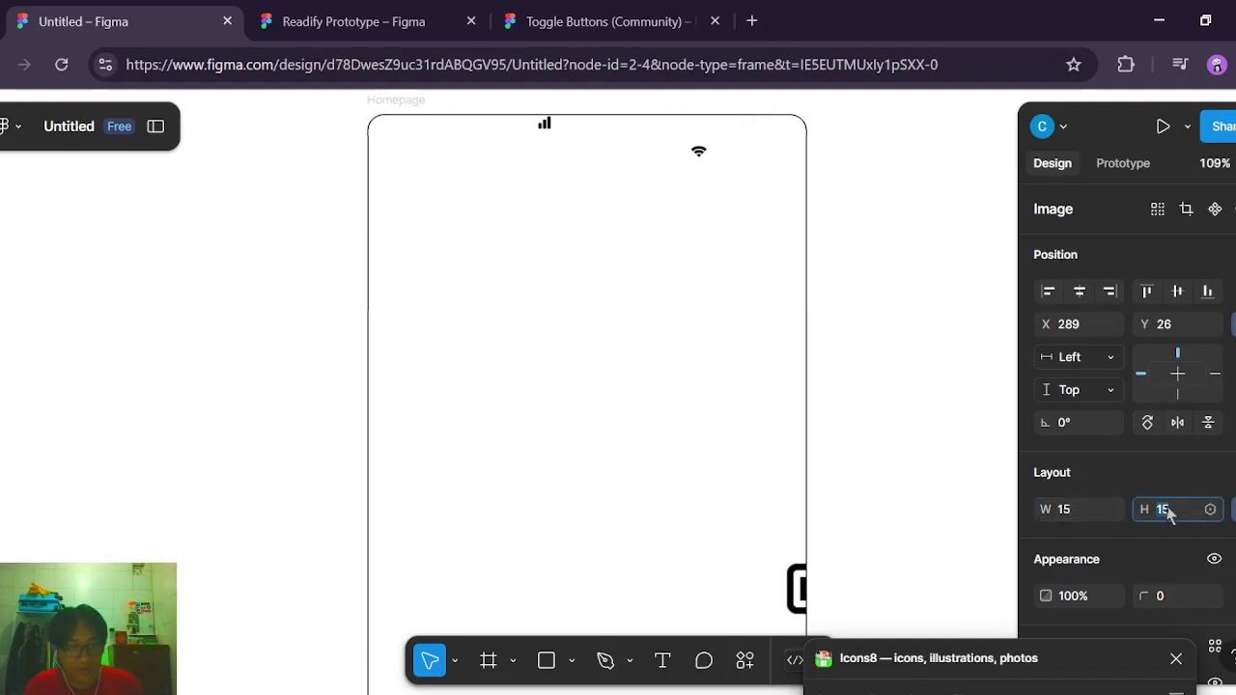
key("Return")
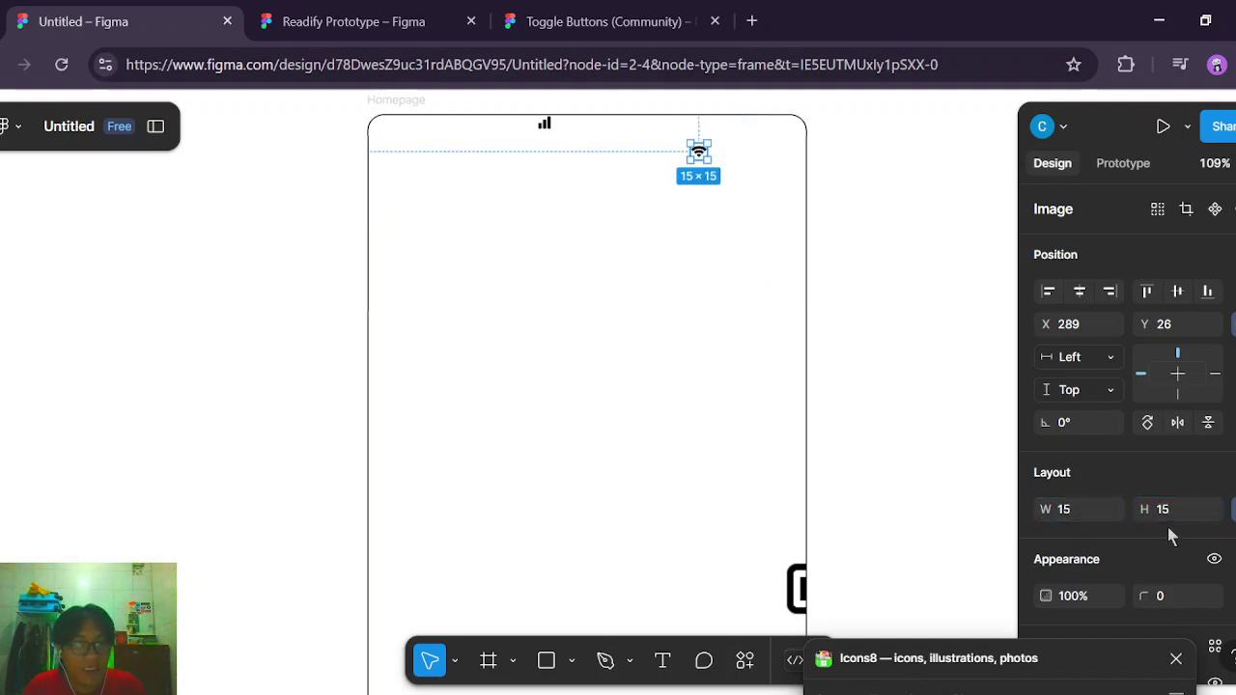
Move the battery icon inside the Homepage frame to about X 214, Y 132 and resize it to 15 × 15.
left_click_drag(817, 593, 609, 304)
left_click(1071, 508)
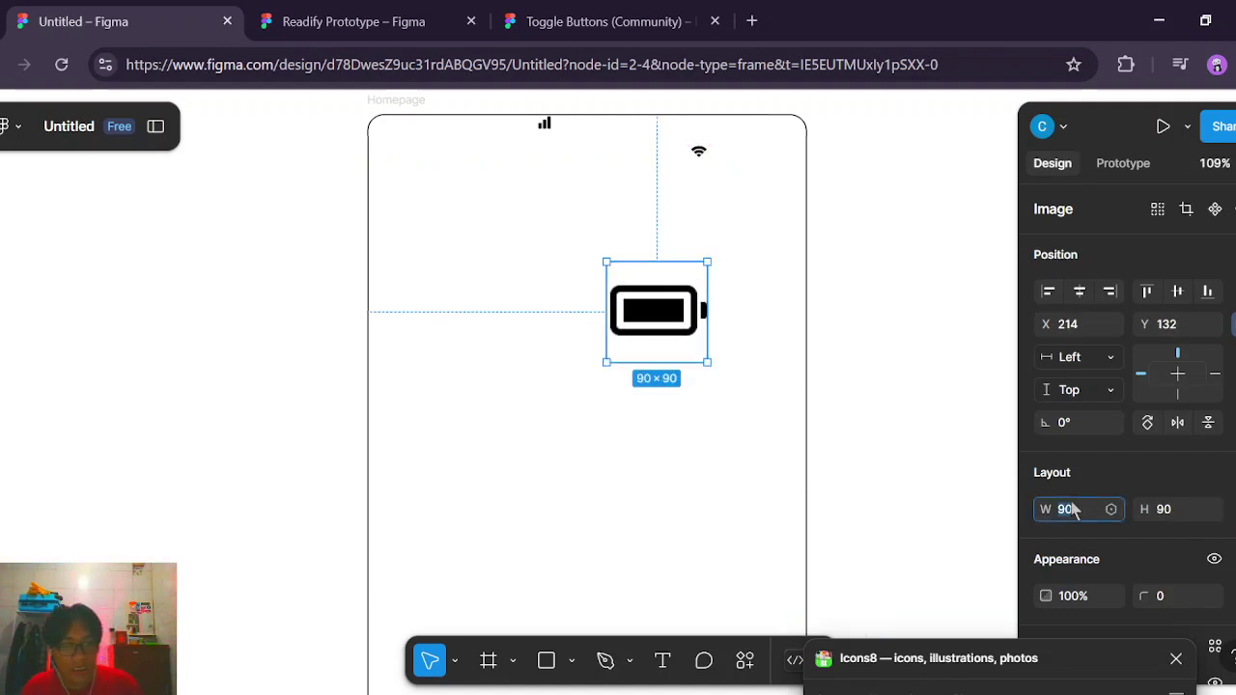
type("15")
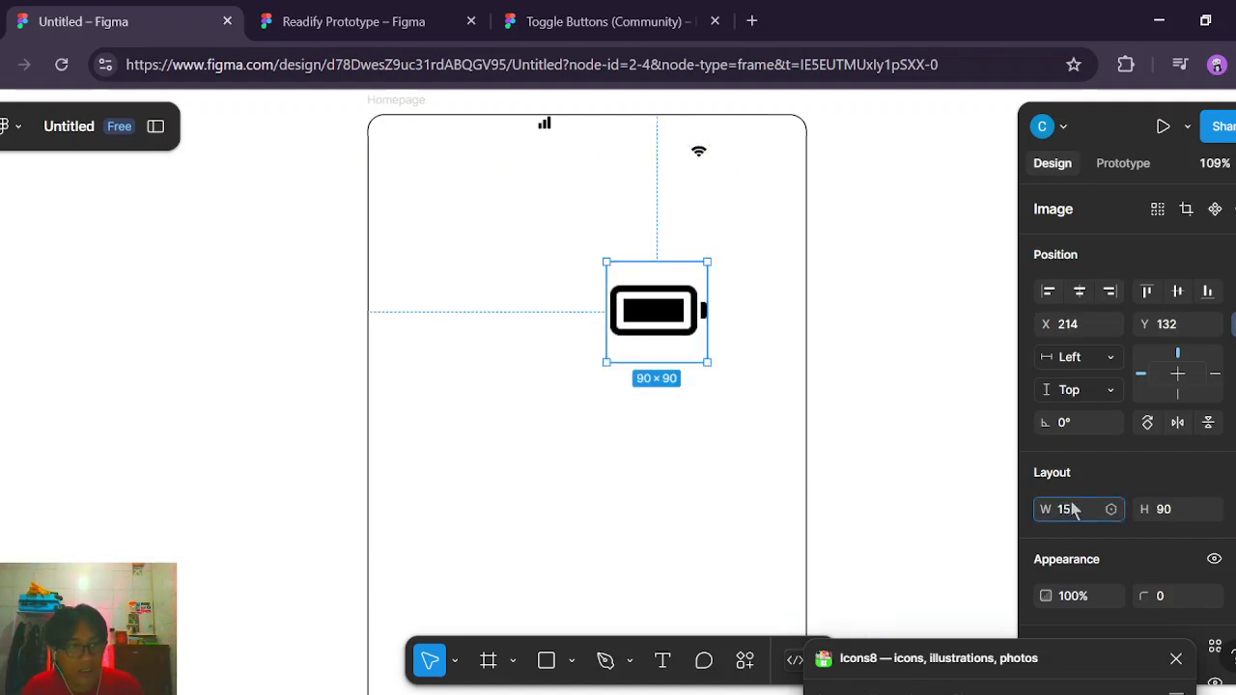
left_click(1166, 518)
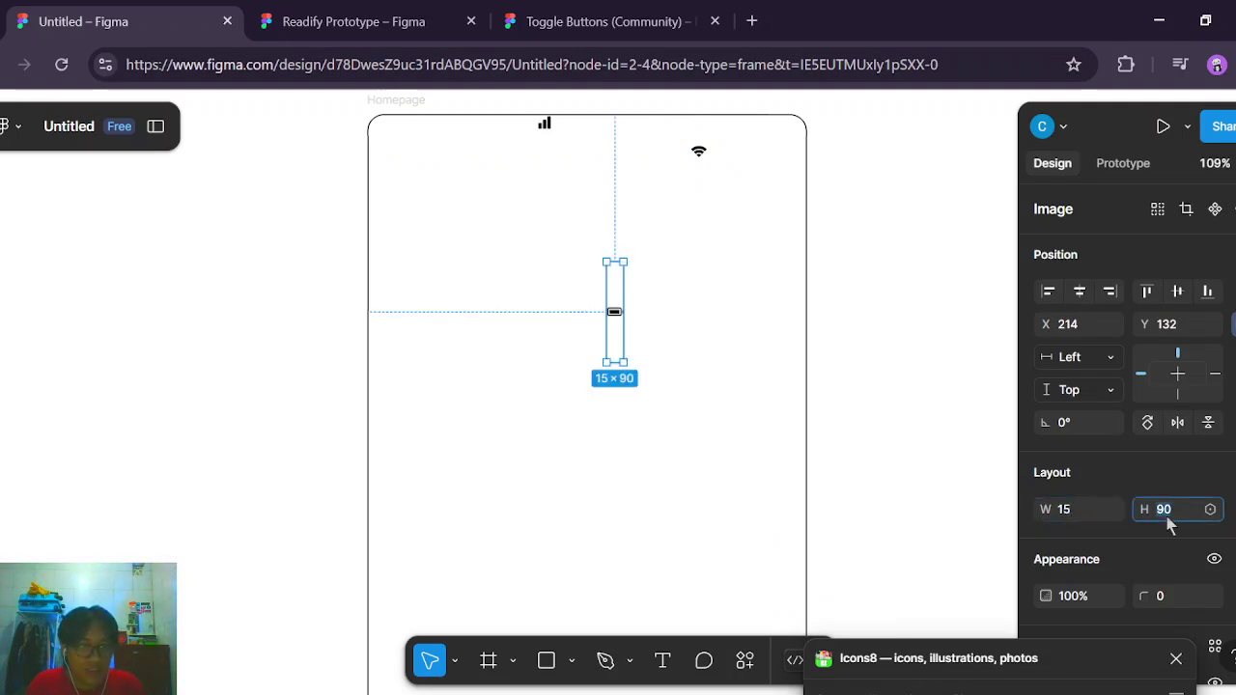
type("15")
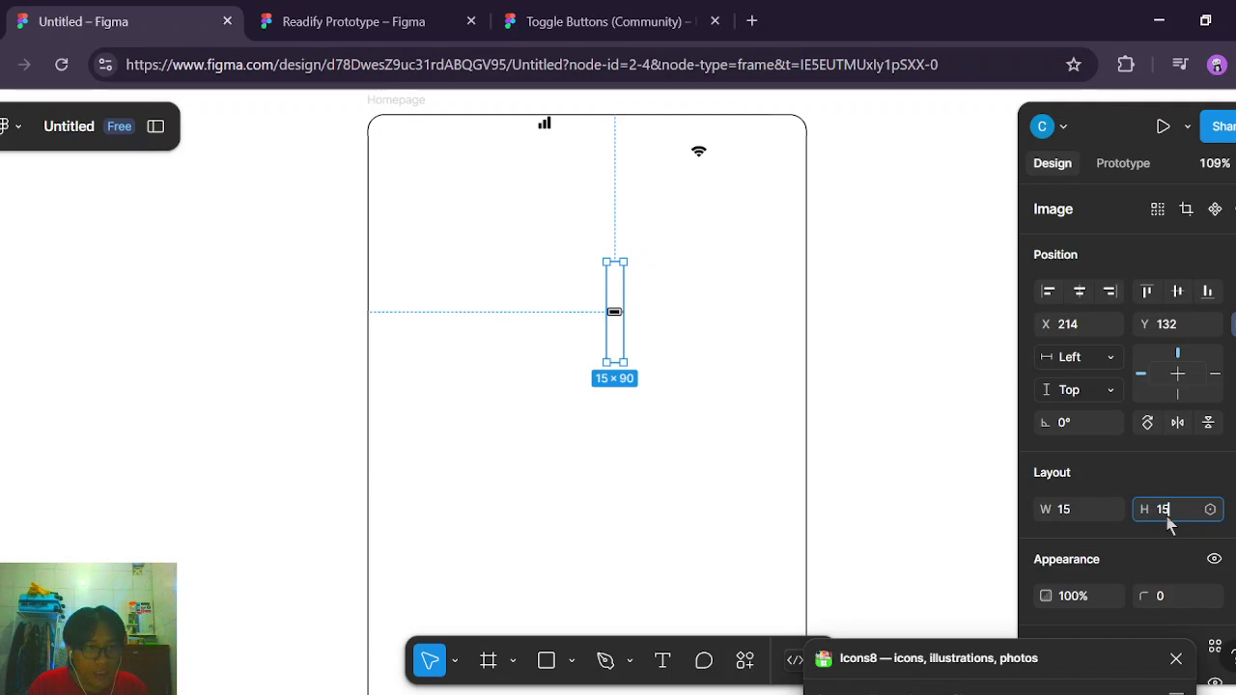
key("Return")
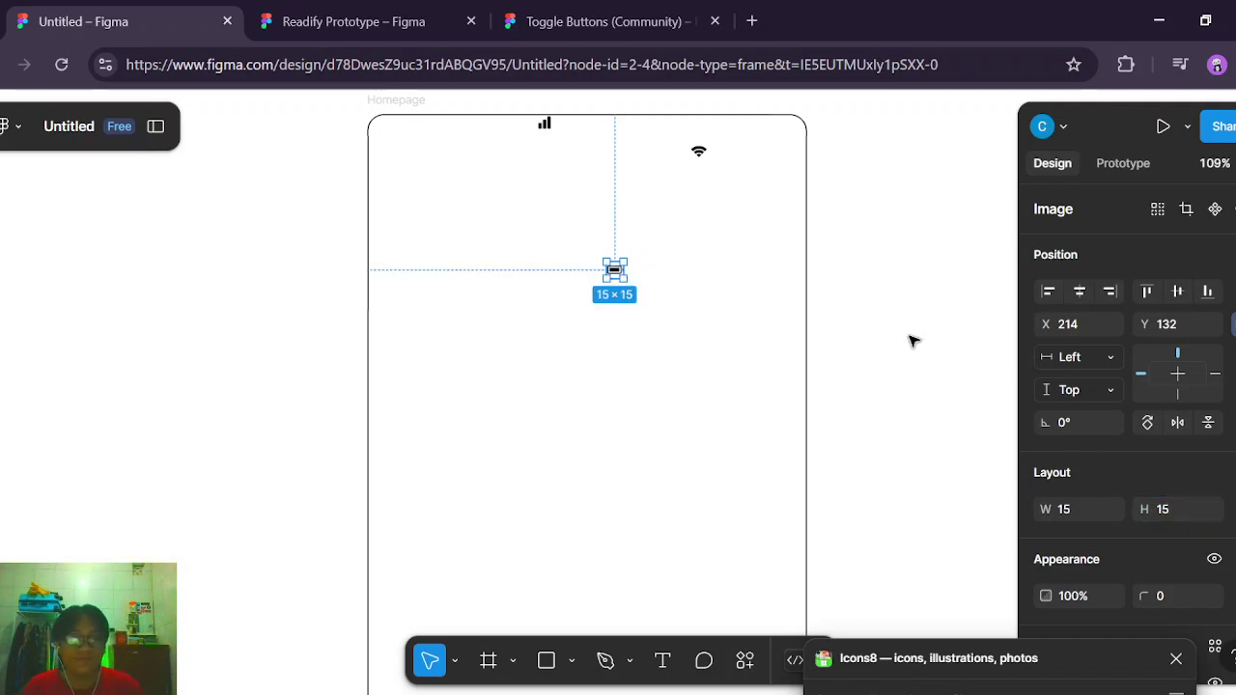
Check the signal icon's position in the Readify Prototype file's Homepage, returning to the Untitled file.
left_click(428, 11)
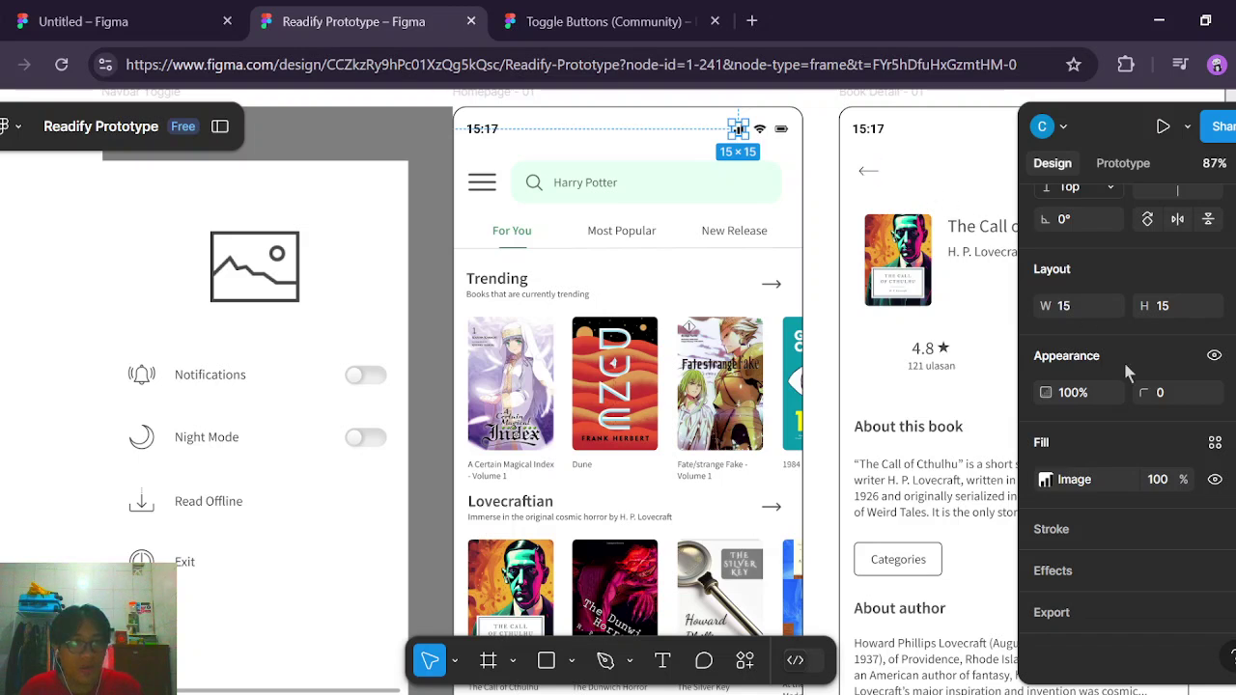
scroll(1126, 367, "up", 3)
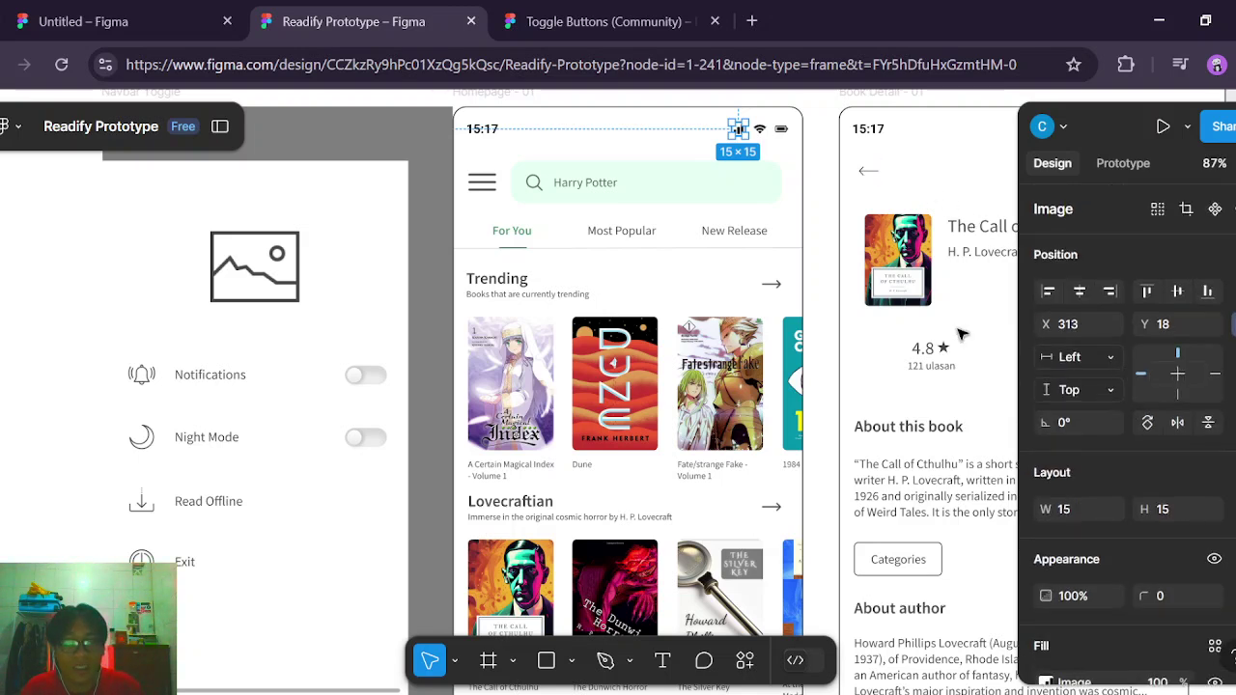
left_click(138, 10)
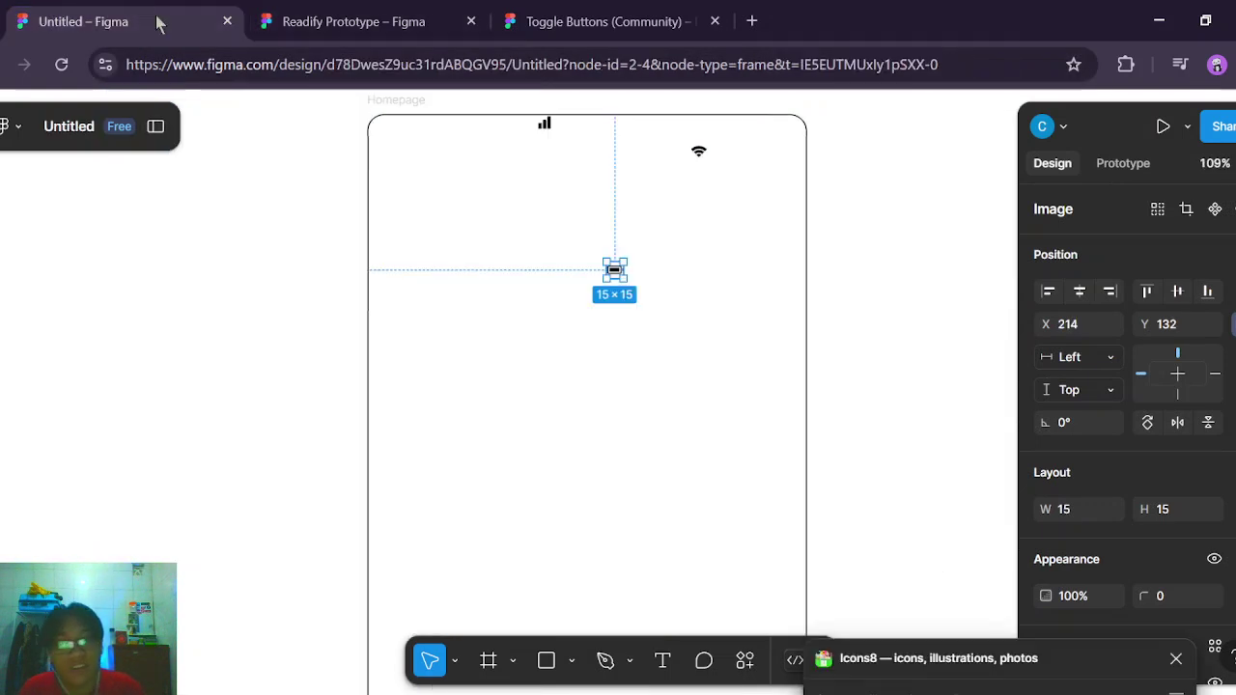
scroll(681, 284, "up", 3)
left_click_drag(724, 268, 686, 422)
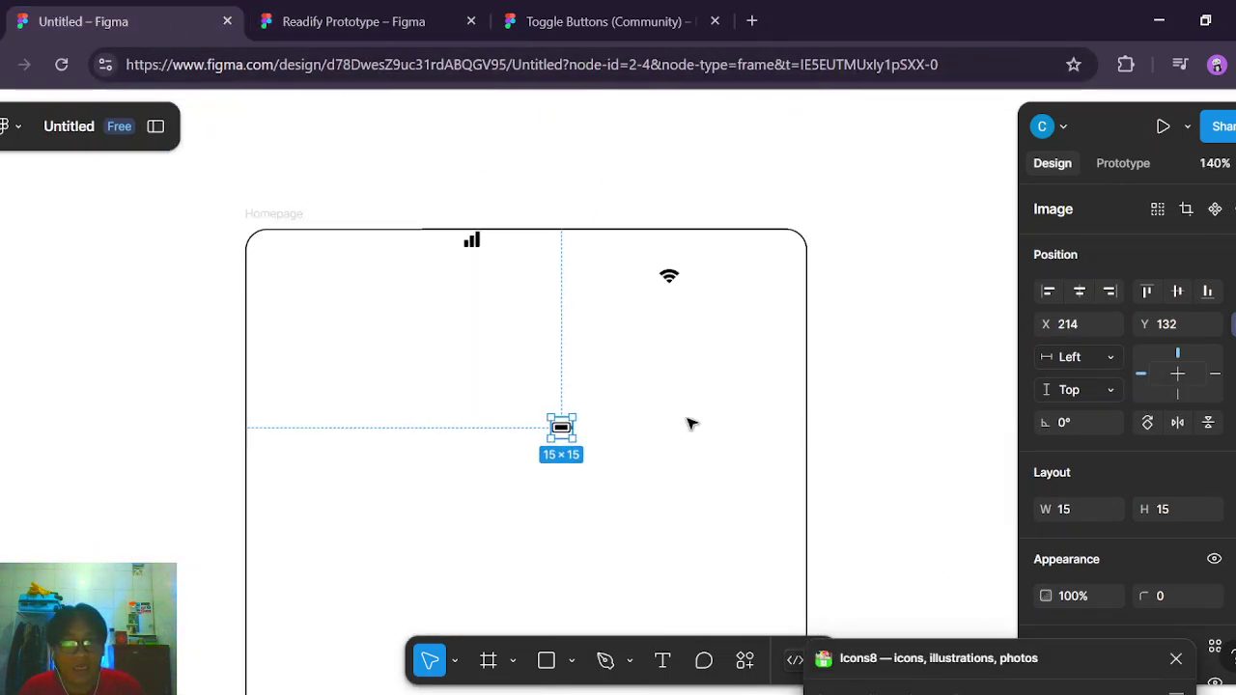
left_click(369, 19)
left_click(193, 22)
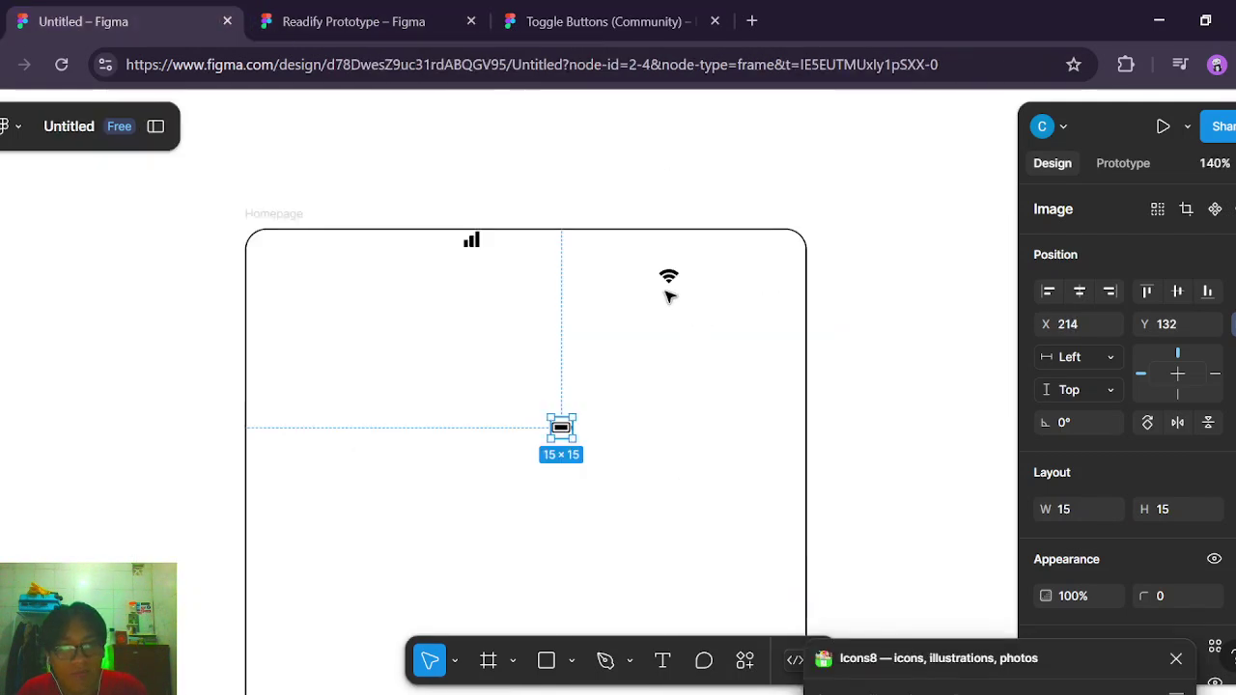
Line up the Signal, Wi-Fi and battery icons in the Homepage frame's upper-right corner at X 312, 338 and 364, all at Y 9.
left_click_drag(667, 276, 706, 273)
left_click(561, 429)
left_click_drag(561, 429, 777, 256)
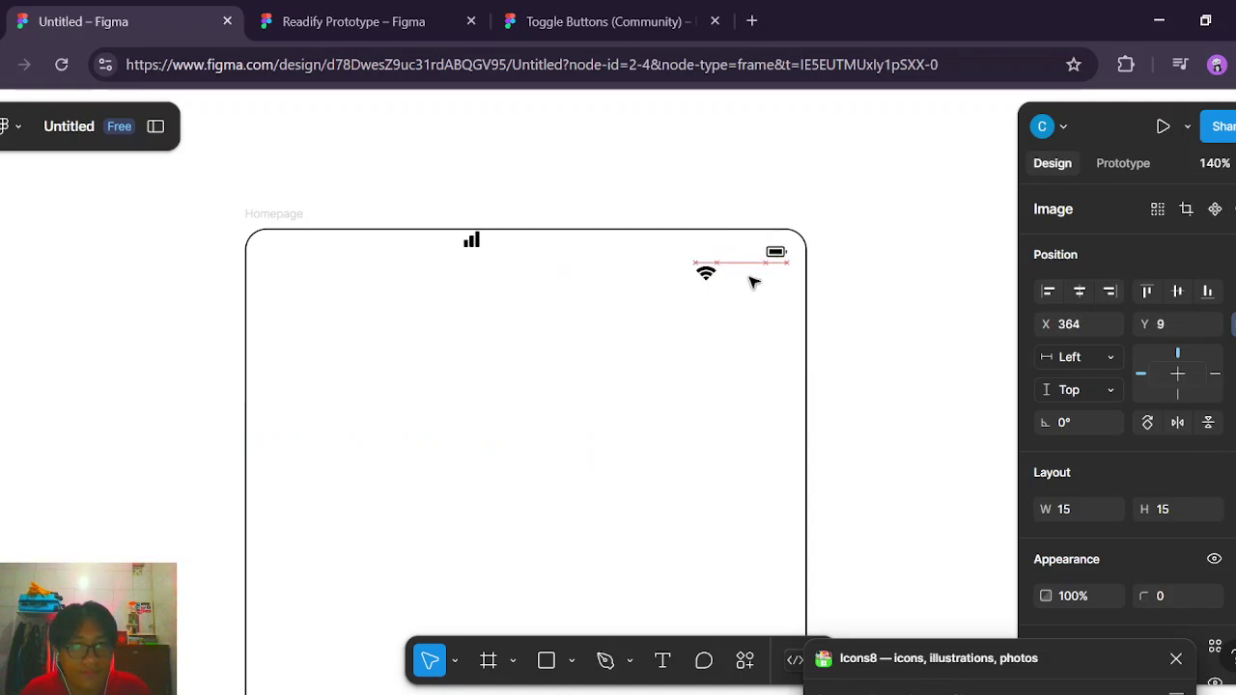
left_click_drag(705, 280, 740, 259)
left_click_drag(472, 240, 701, 254)
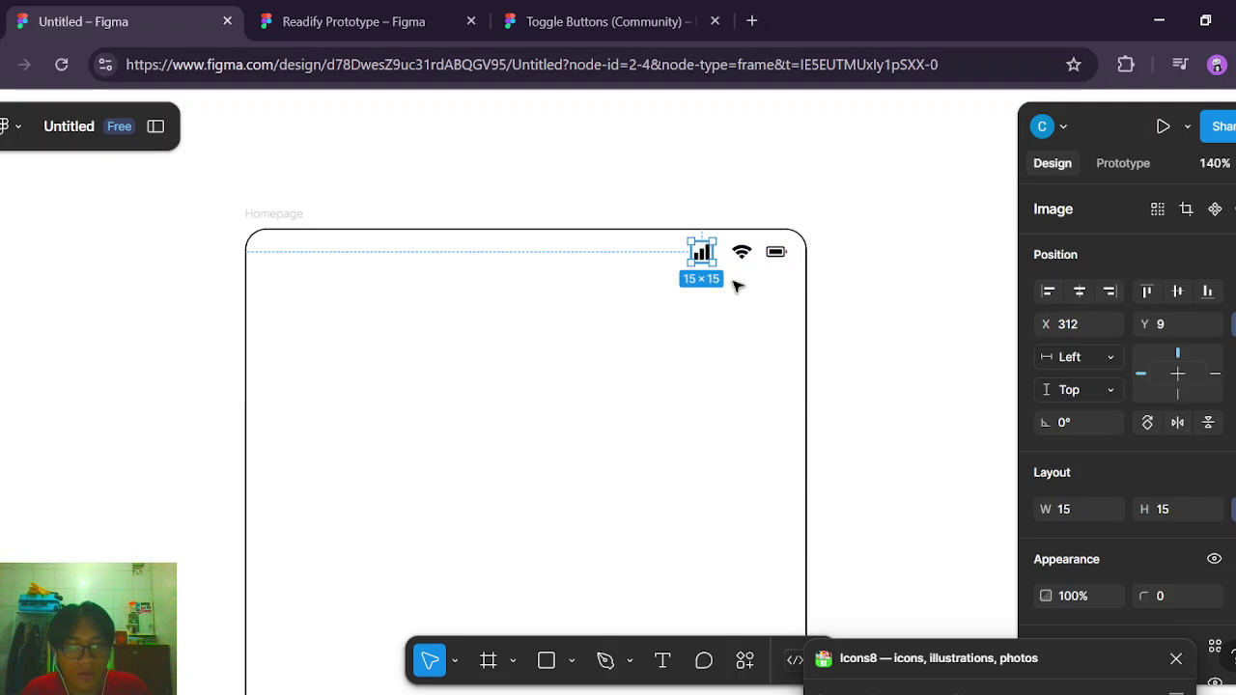
scroll(730, 279, "up", 5)
left_click(761, 211)
left_click_drag(763, 210, 755, 211)
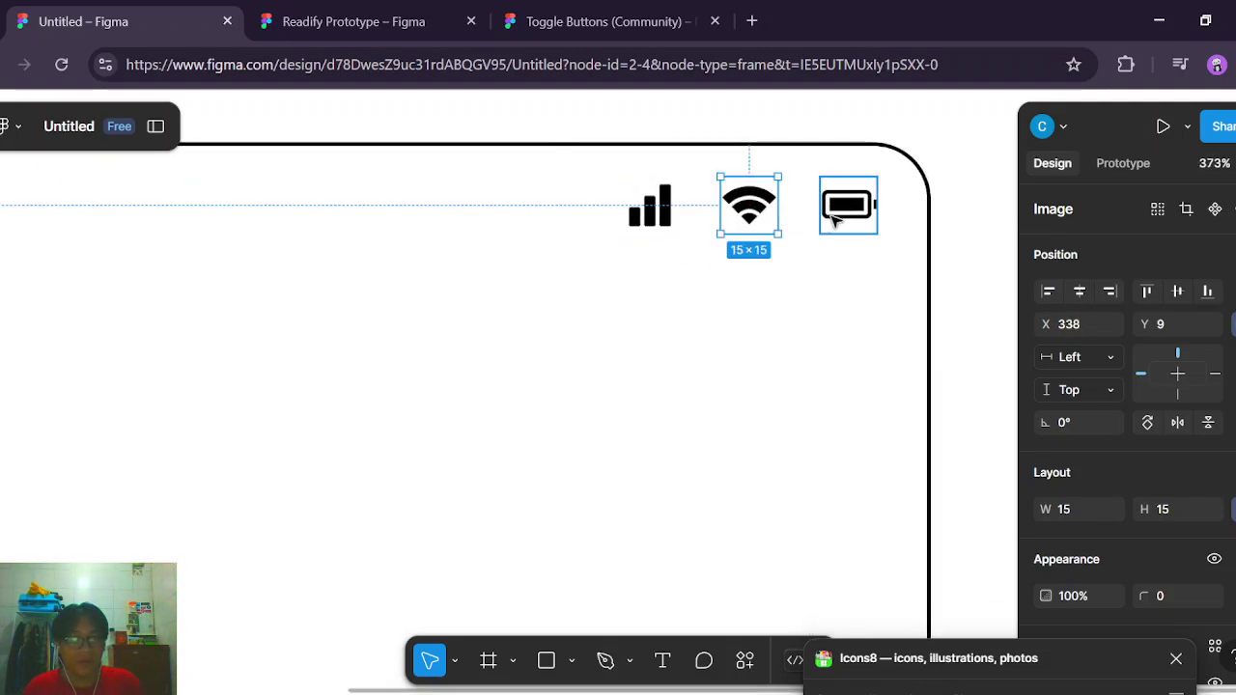
Group the Signal, Wi-Fi and battery icons and set the group's Y position to 18.
left_click(835, 218, "shift")
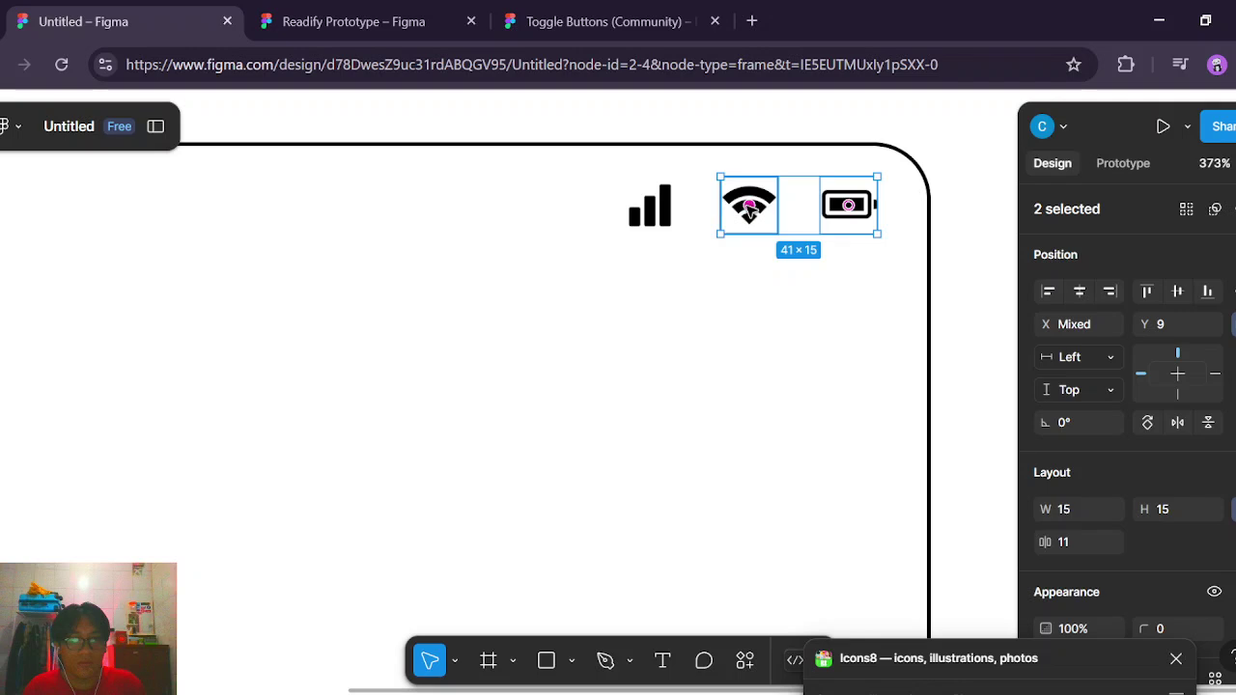
left_click(666, 204, "shift")
right_click(766, 221)
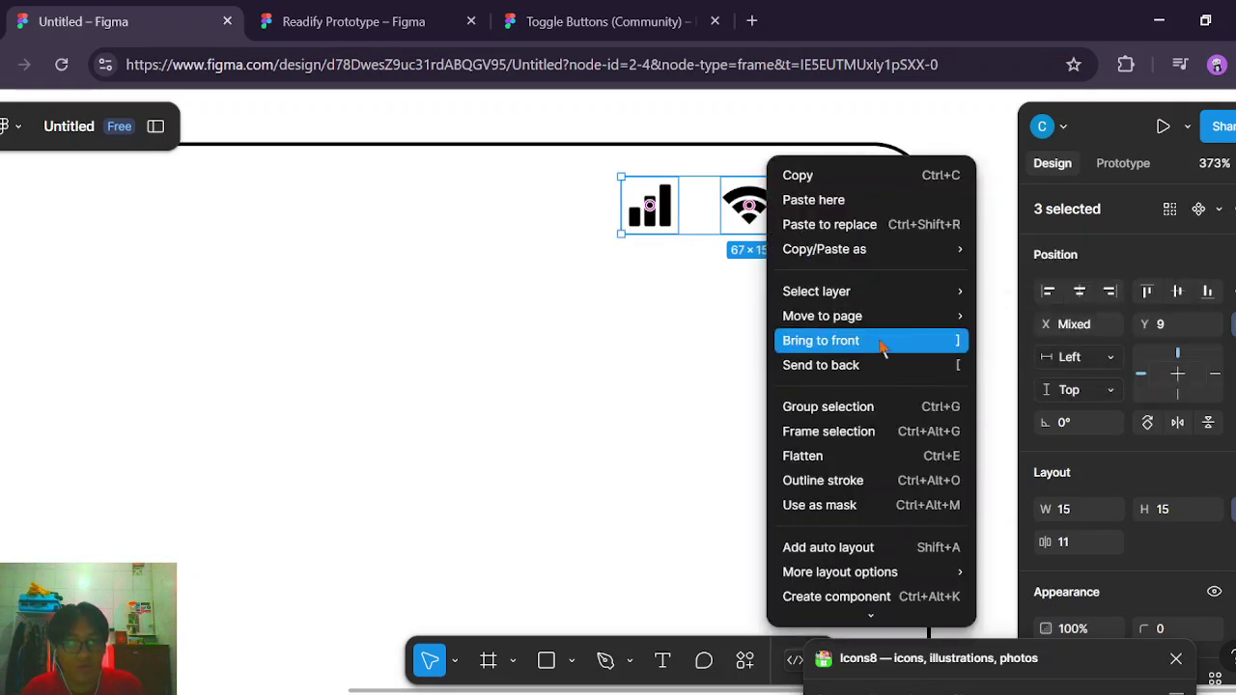
left_click(858, 411)
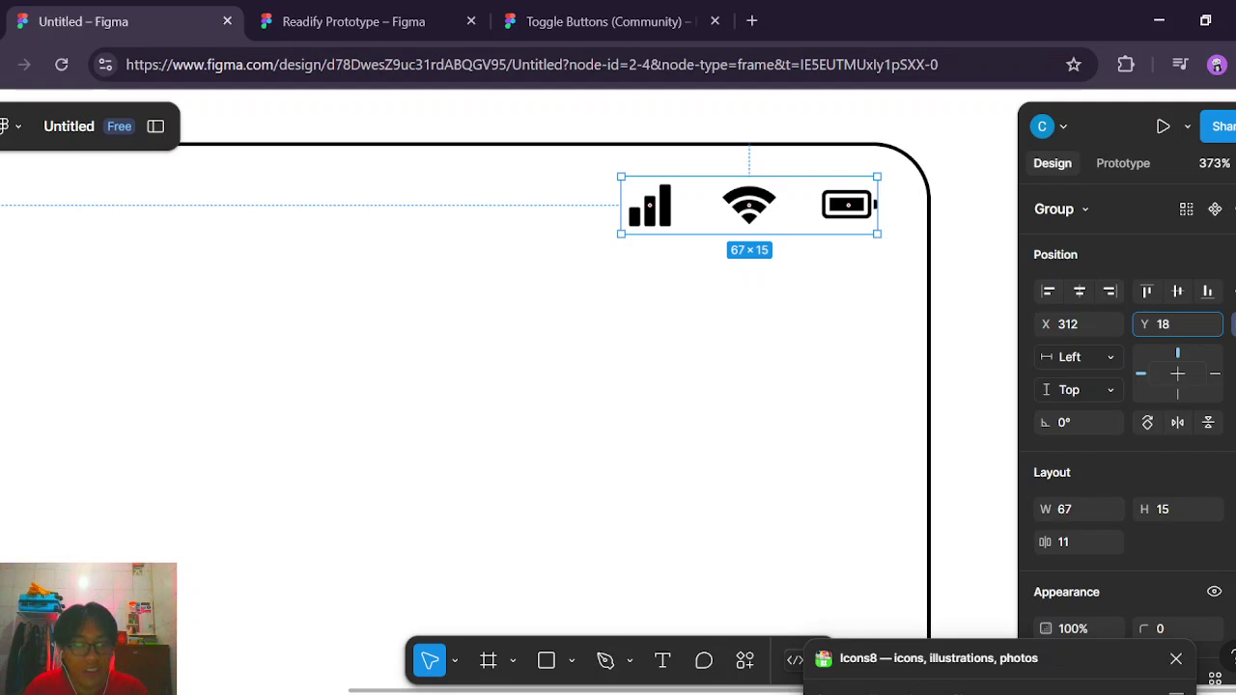
key("Return")
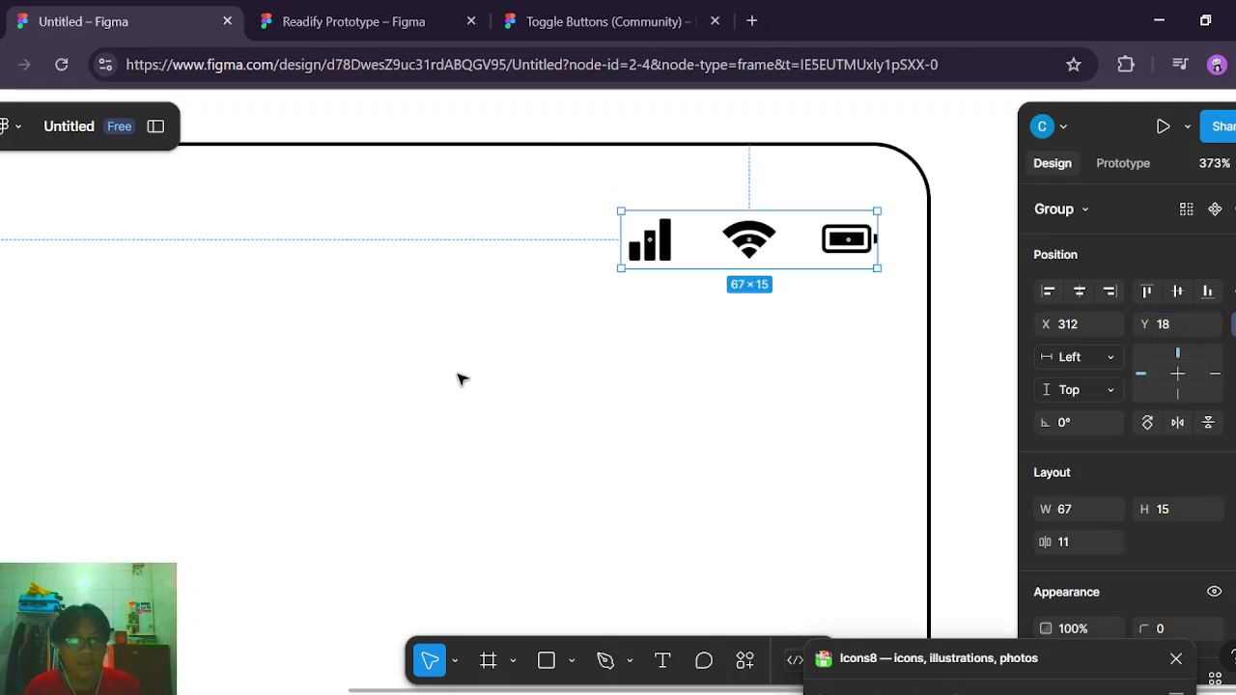
scroll(628, 413, "down", 5)
left_click(886, 377)
left_click_drag(970, 390, 1037, 358)
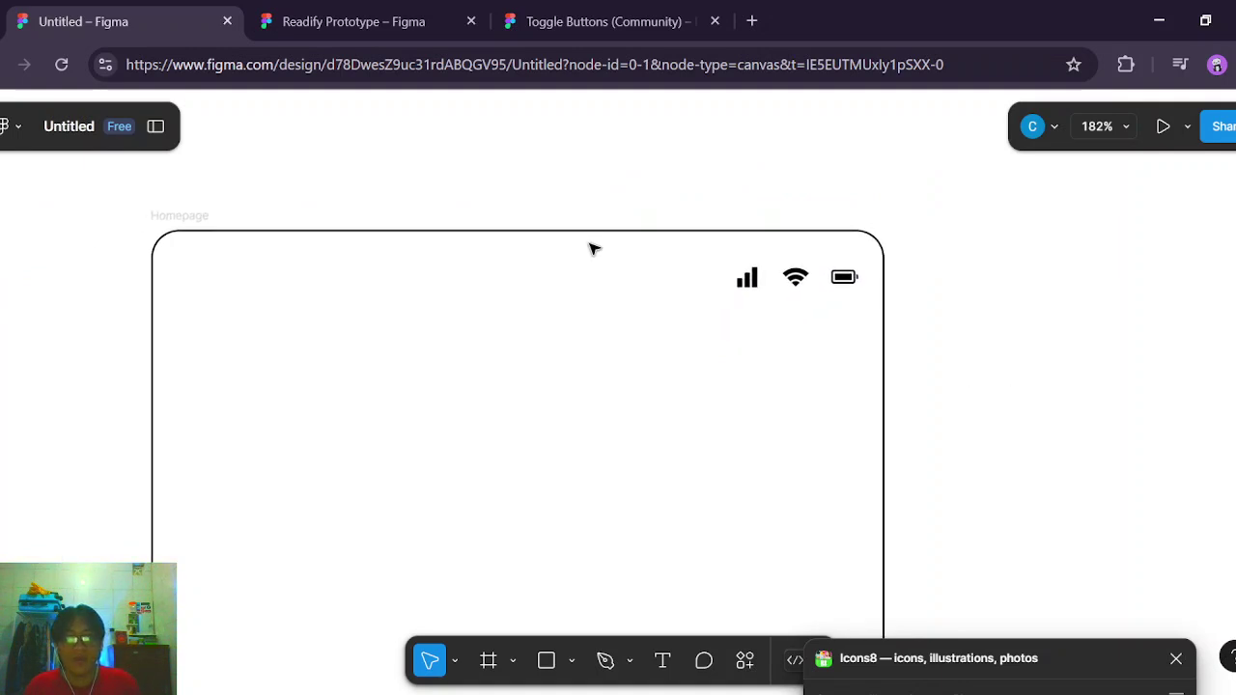
left_click(747, 280)
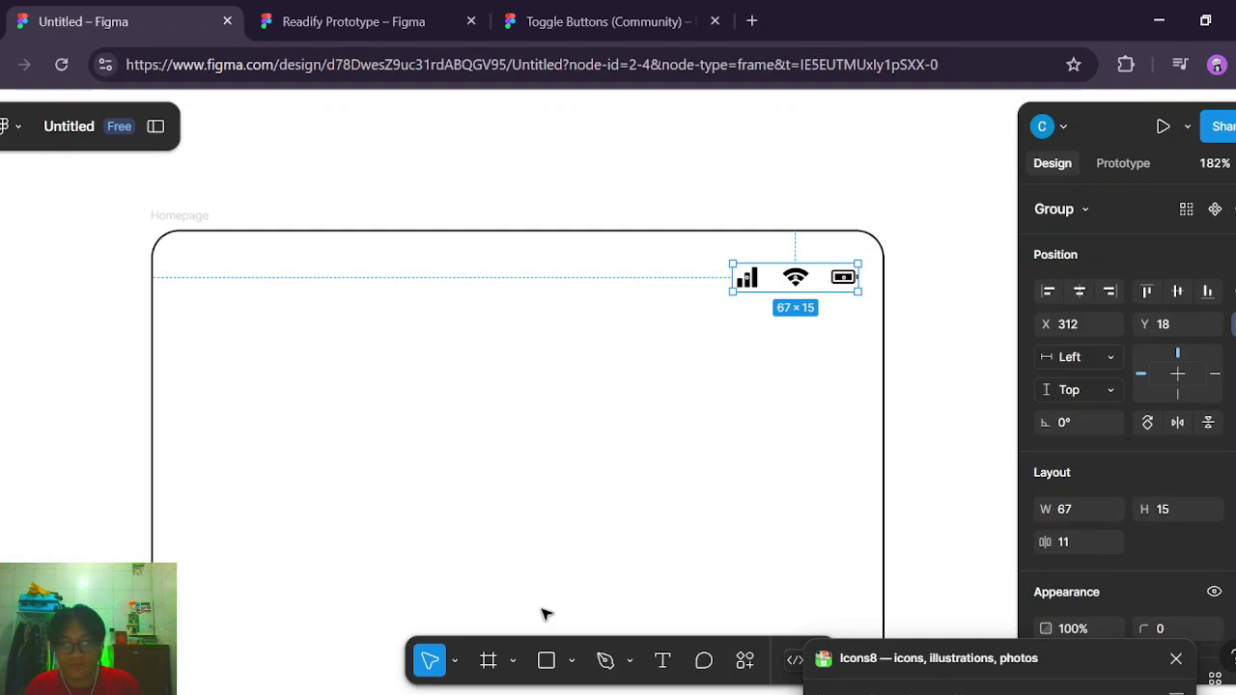
Examine the typography settings of the Homepage's 15:17 time text in the Readify Prototype file.
left_click(660, 662)
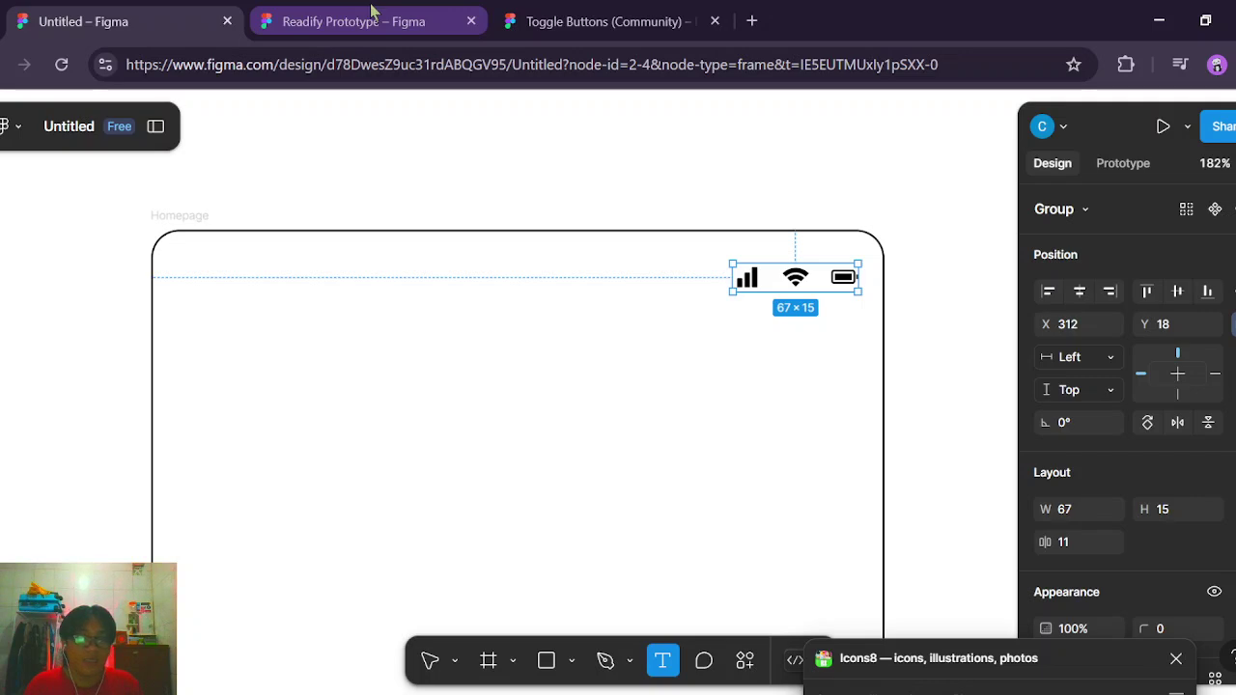
left_click(372, 10)
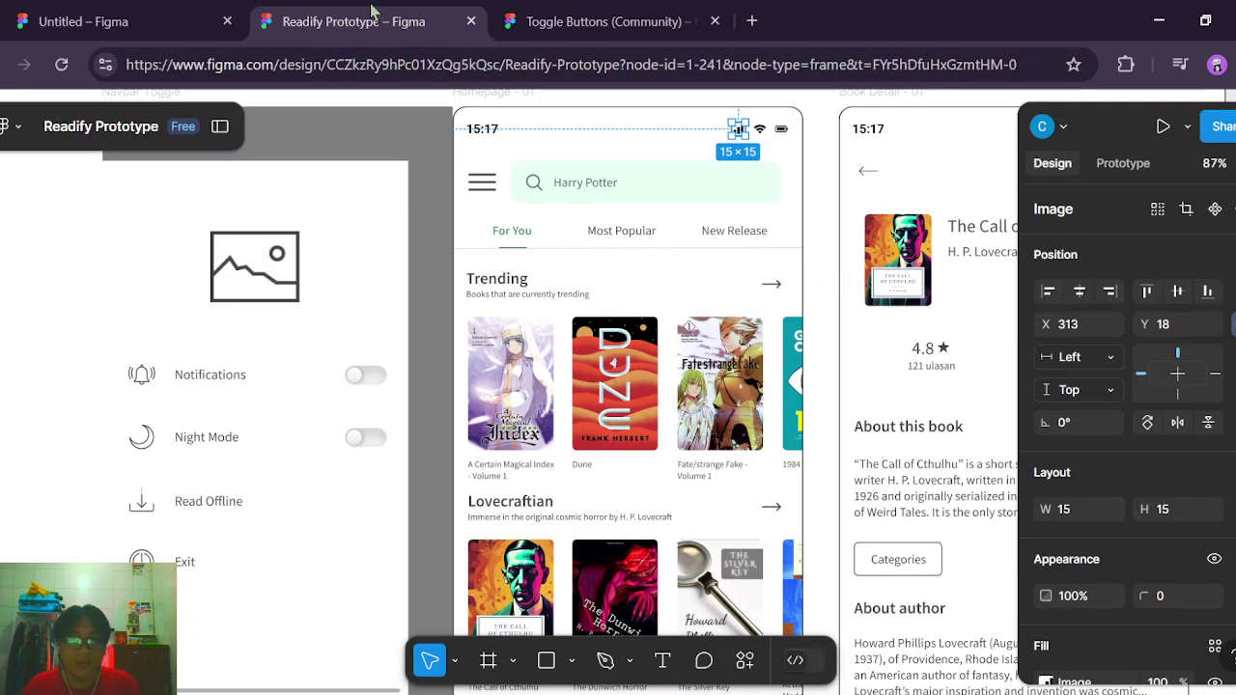
left_click(485, 132)
scroll(1097, 447, "down", 3)
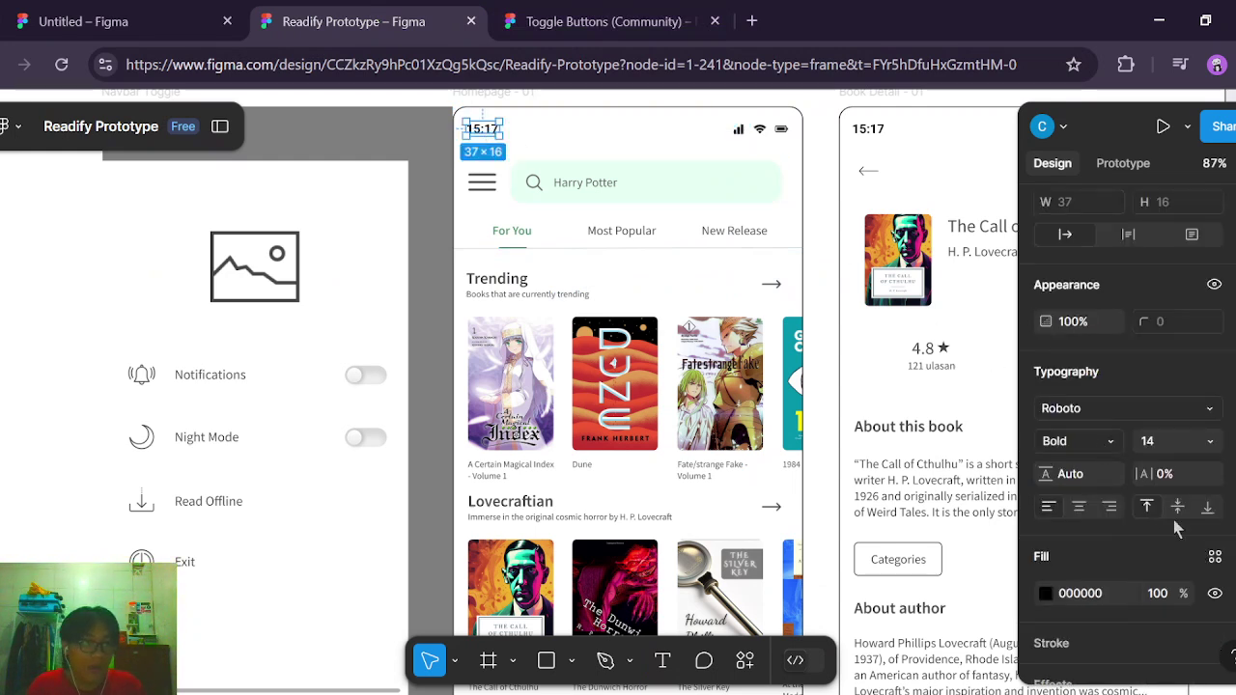
left_click(1143, 504)
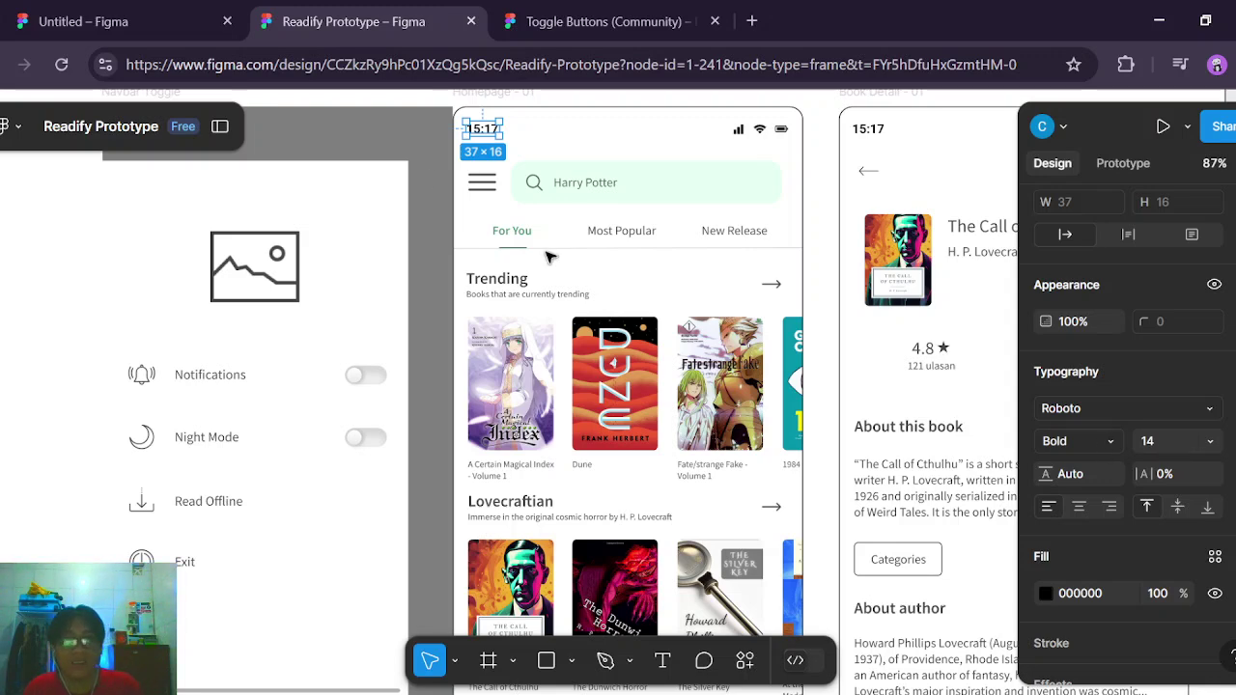
In the Untitled file, add the time text "17:33" near the Homepage frame's upper-left corner at about X 36, Y 12.
key("ctrl+shift+Tab")
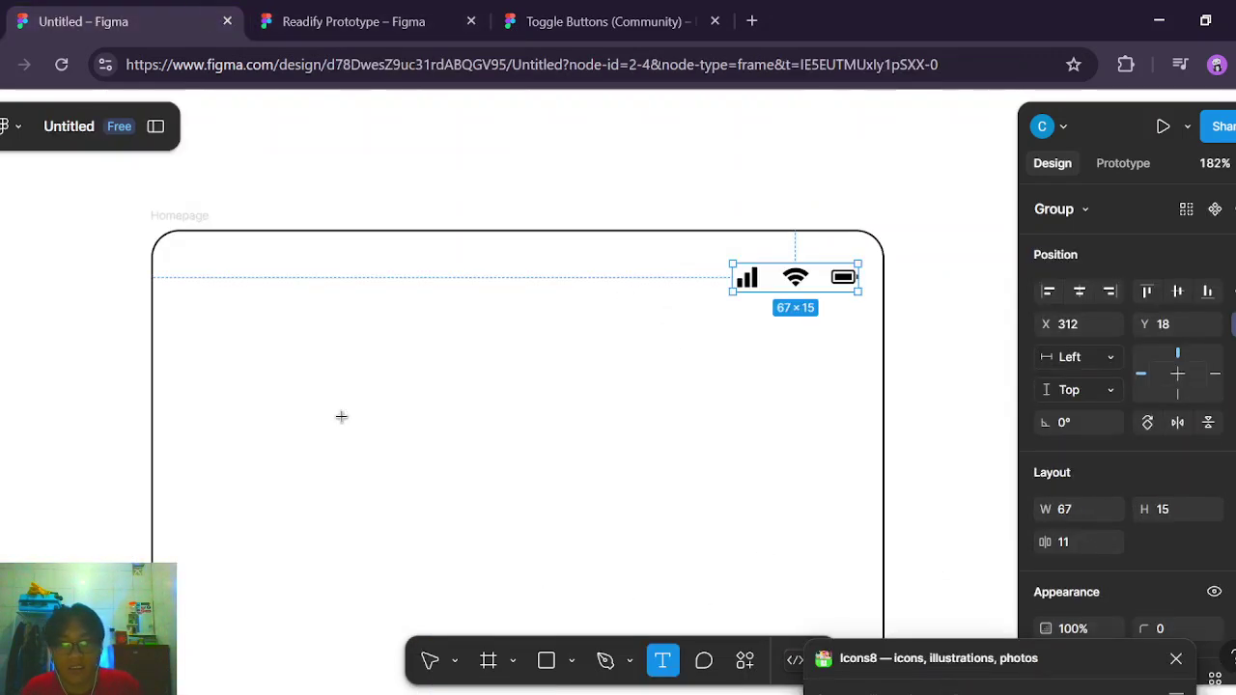
left_click(276, 258)
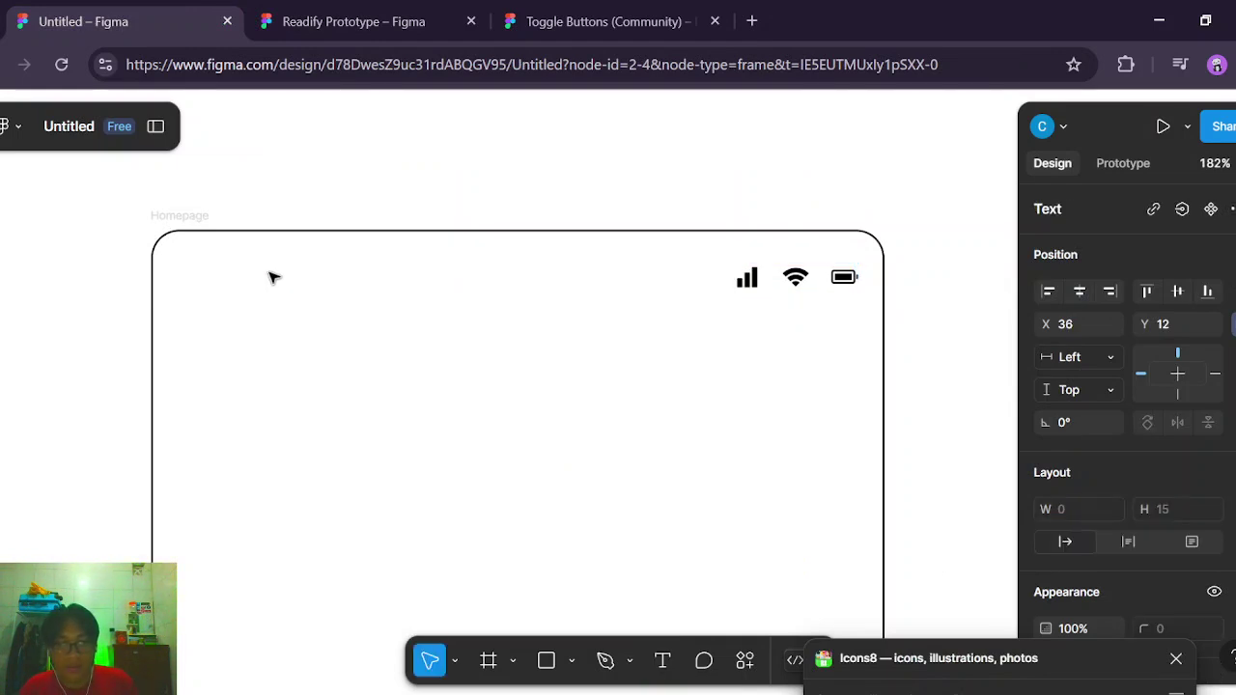
type("17")
key("Home")
type(";33")
key("BackSpace")
key("BackSpace")
key("BackSpace")
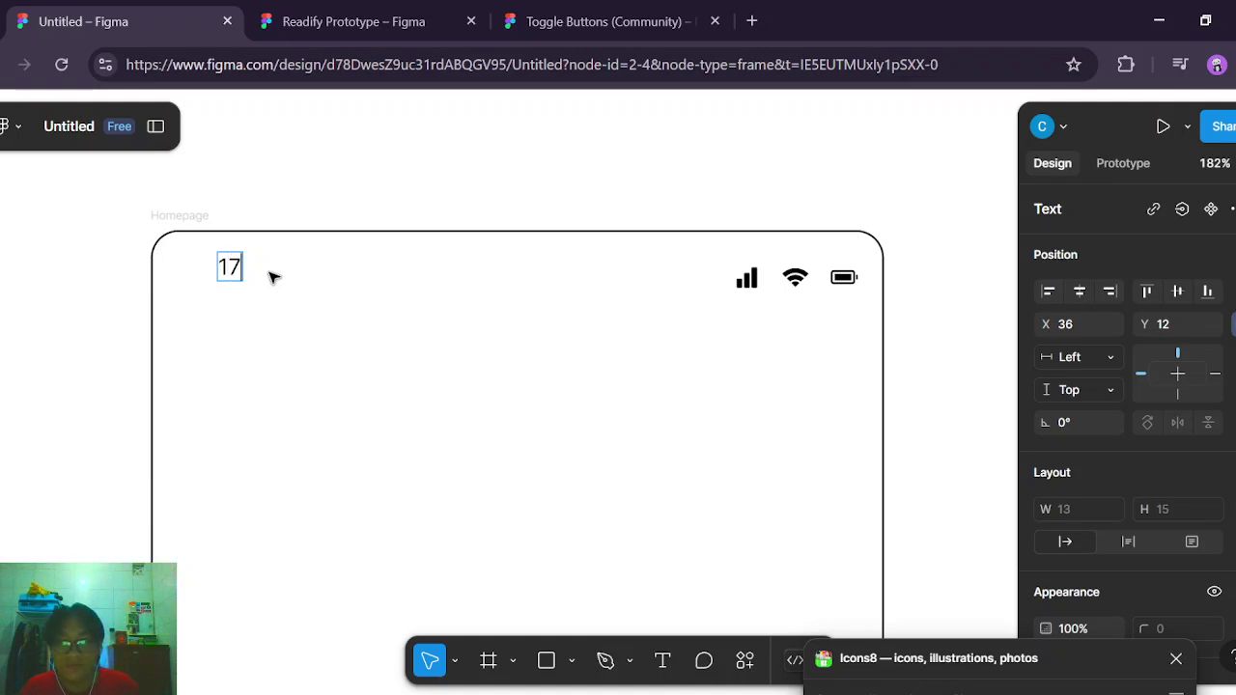
type(";")
key("BackSpace")
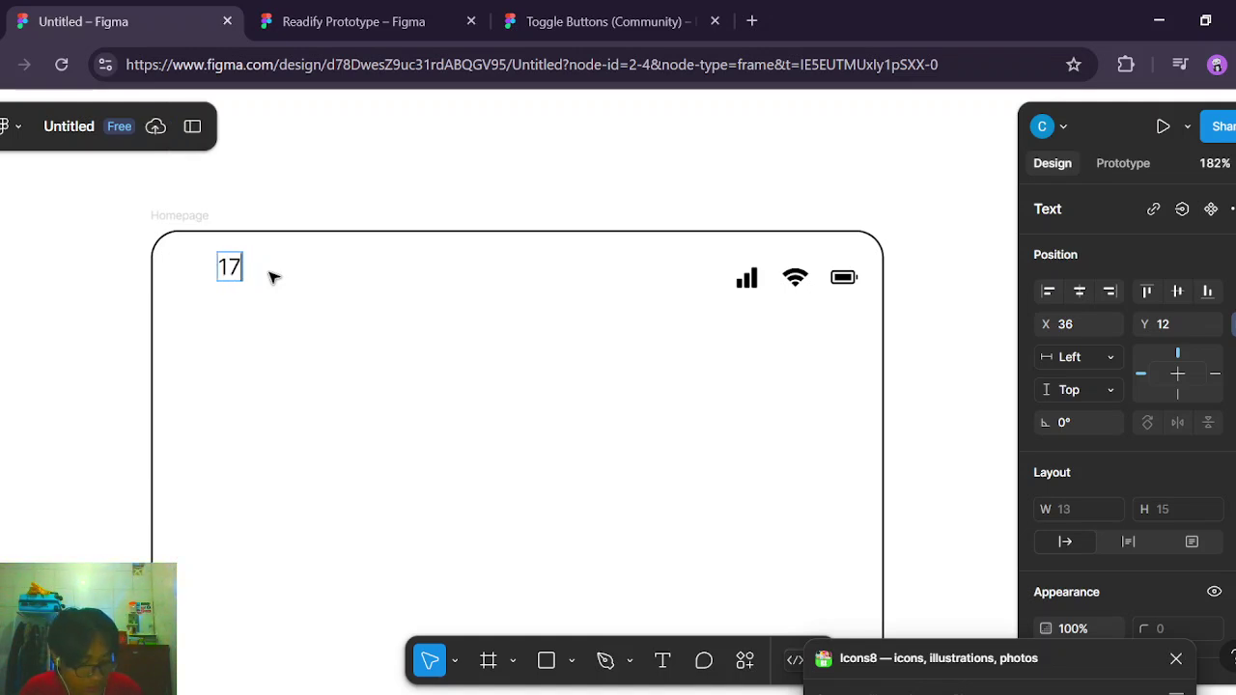
type(":33")
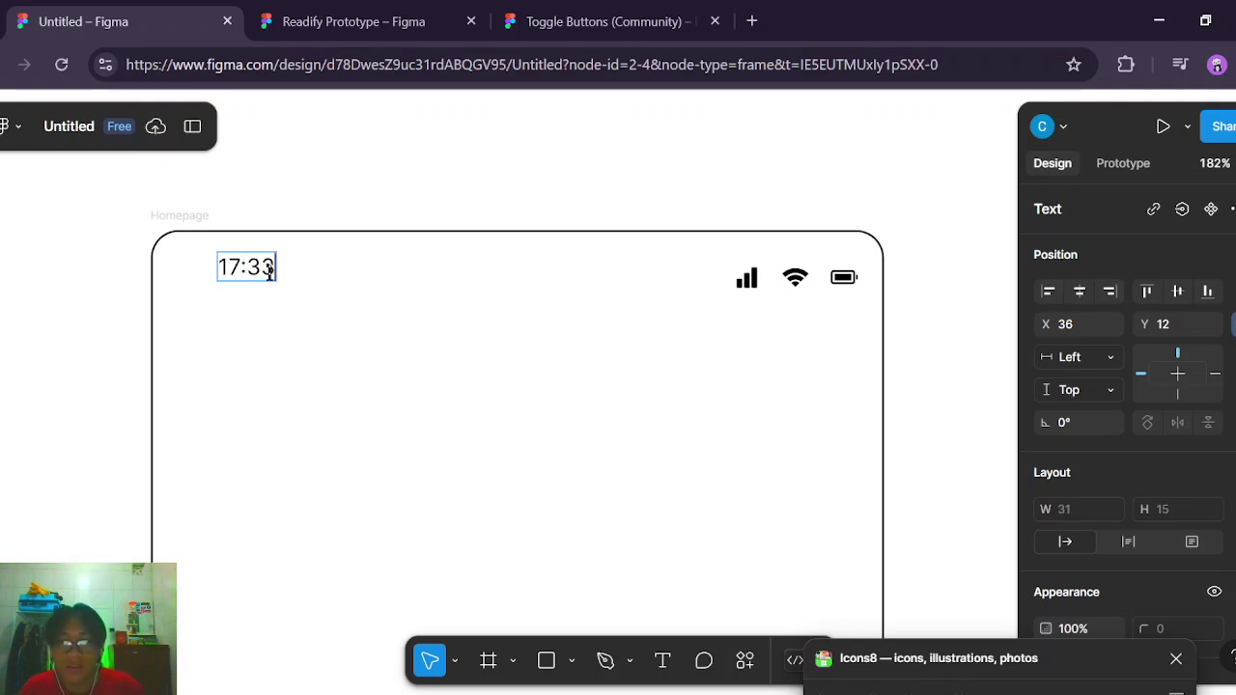
Format the 17:33 time text in Roboto Bold at size 14.
scroll(1089, 452, "down", 3)
scroll(1089, 451, "down", 1)
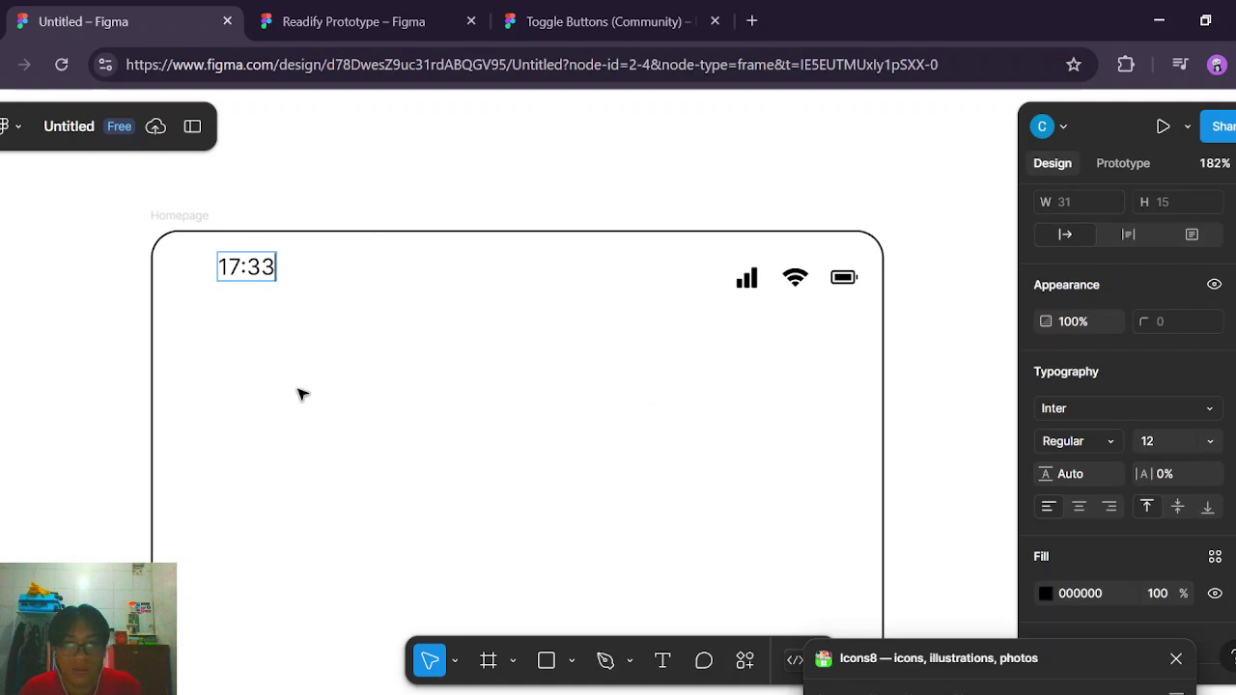
key("Escape")
left_click(1145, 408)
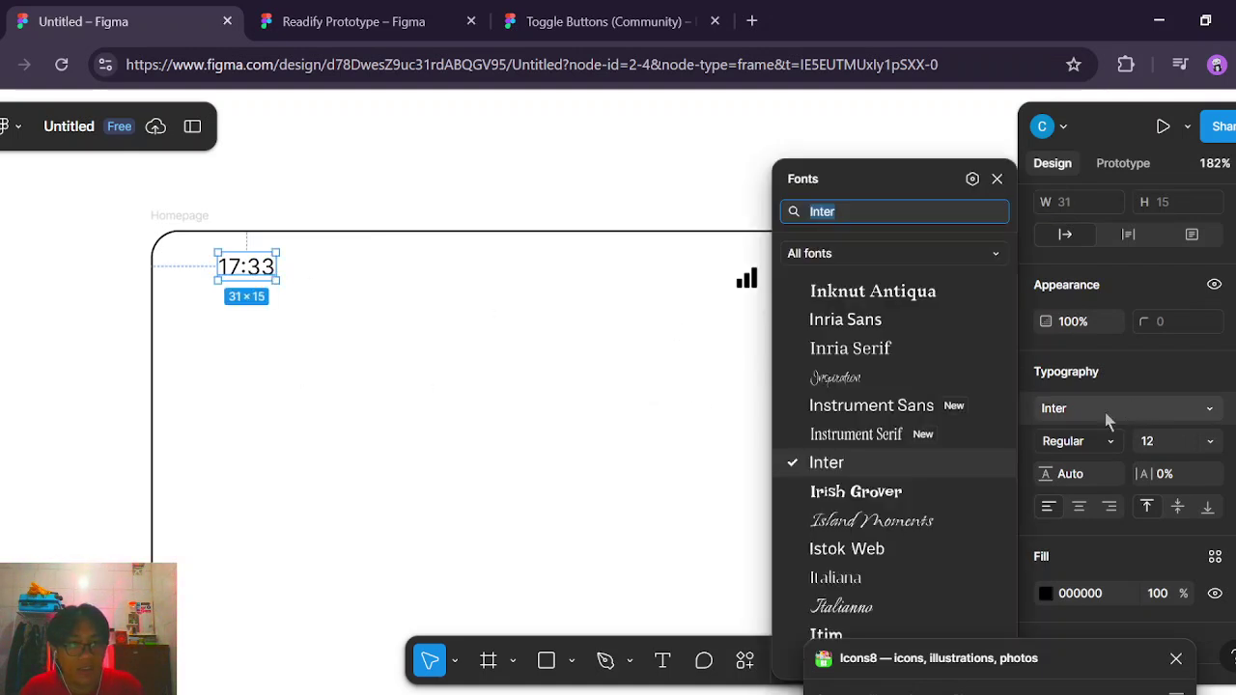
type("robo")
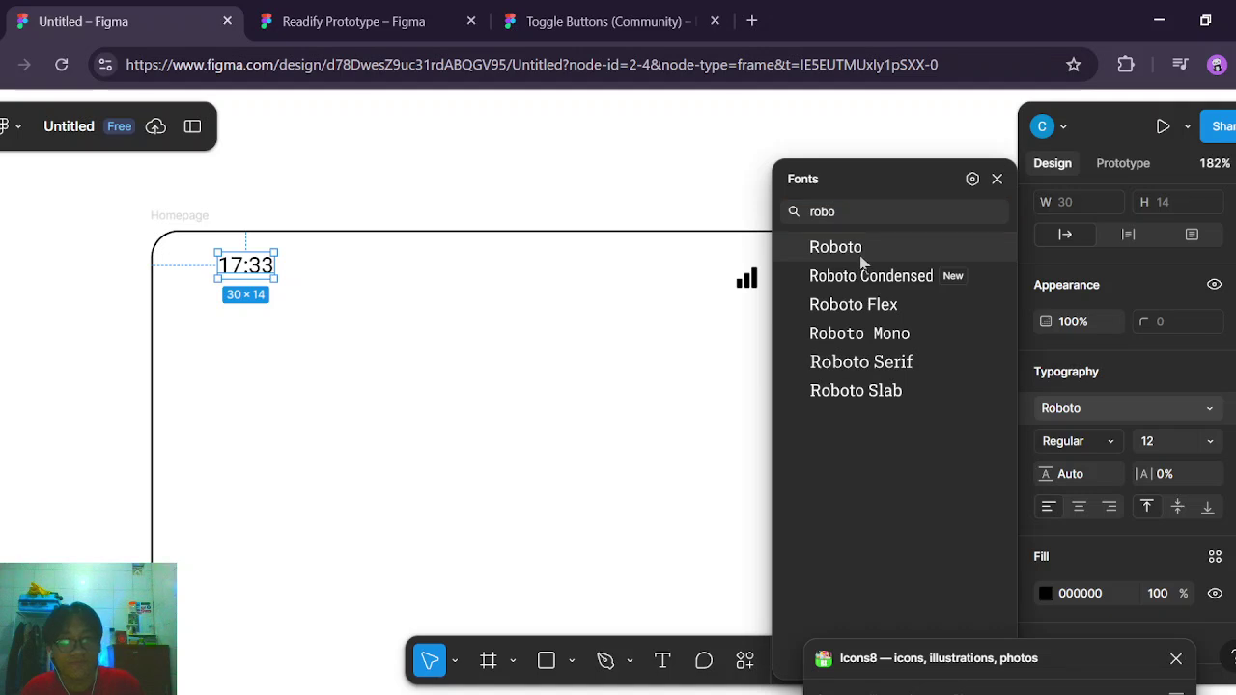
left_click(858, 253)
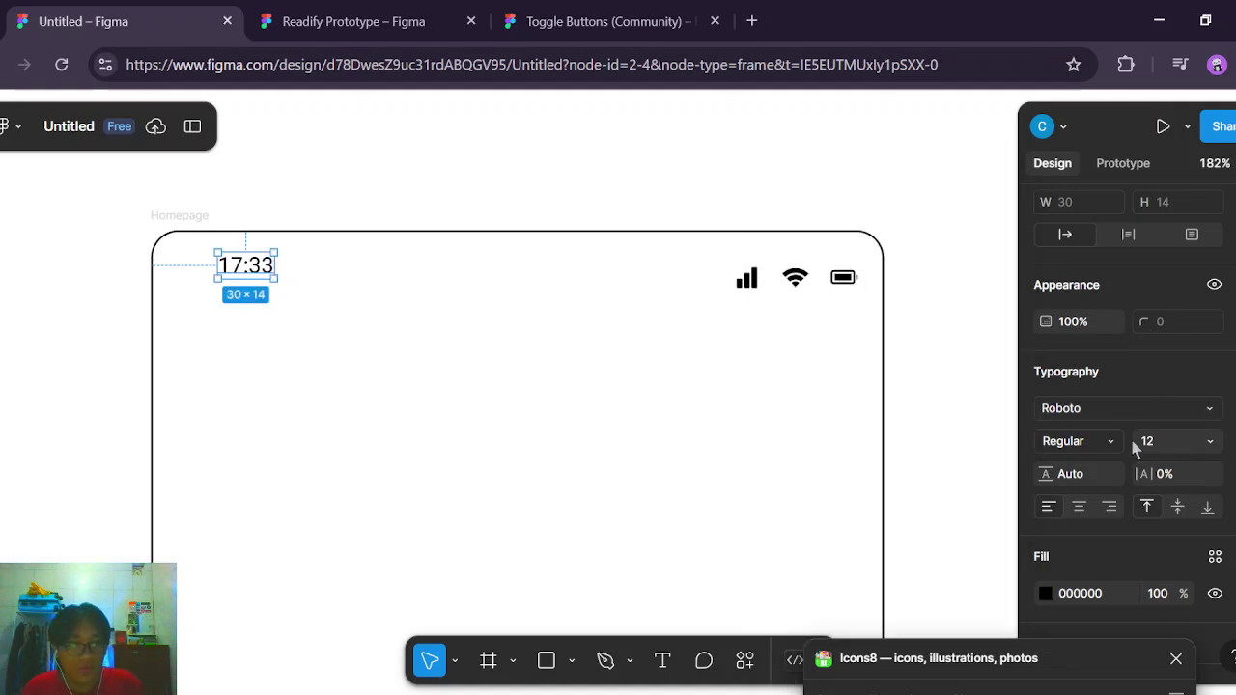
left_click(1096, 442)
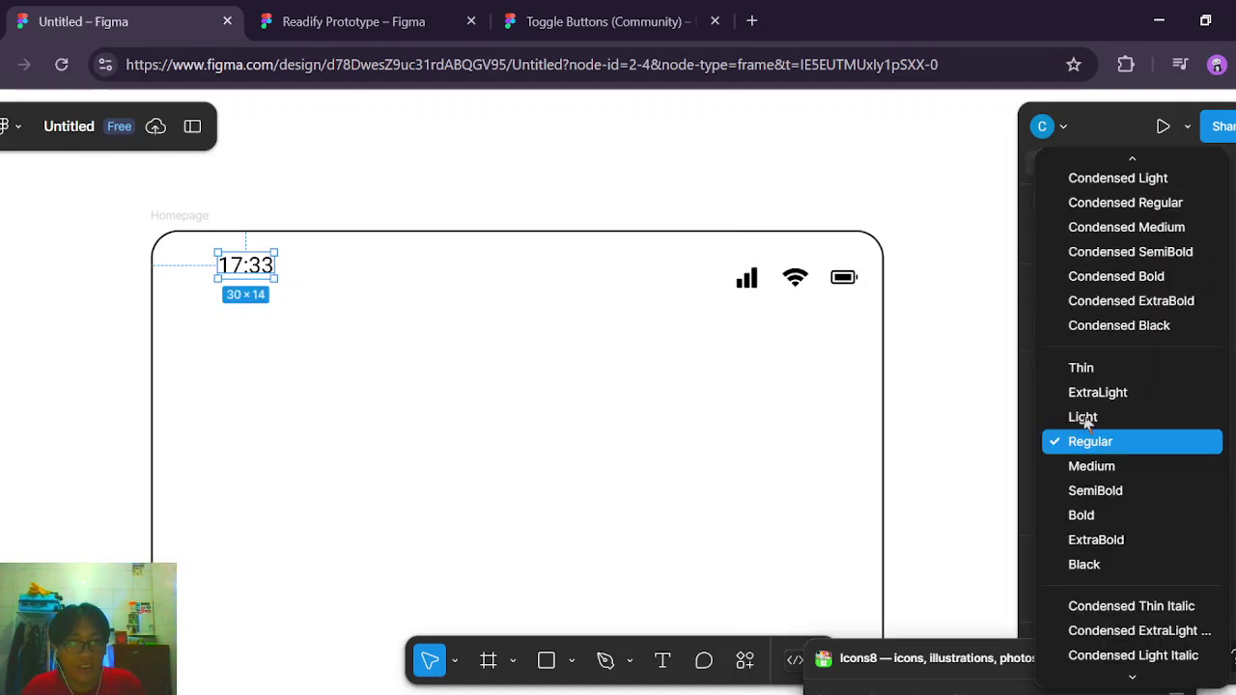
left_click(1110, 516)
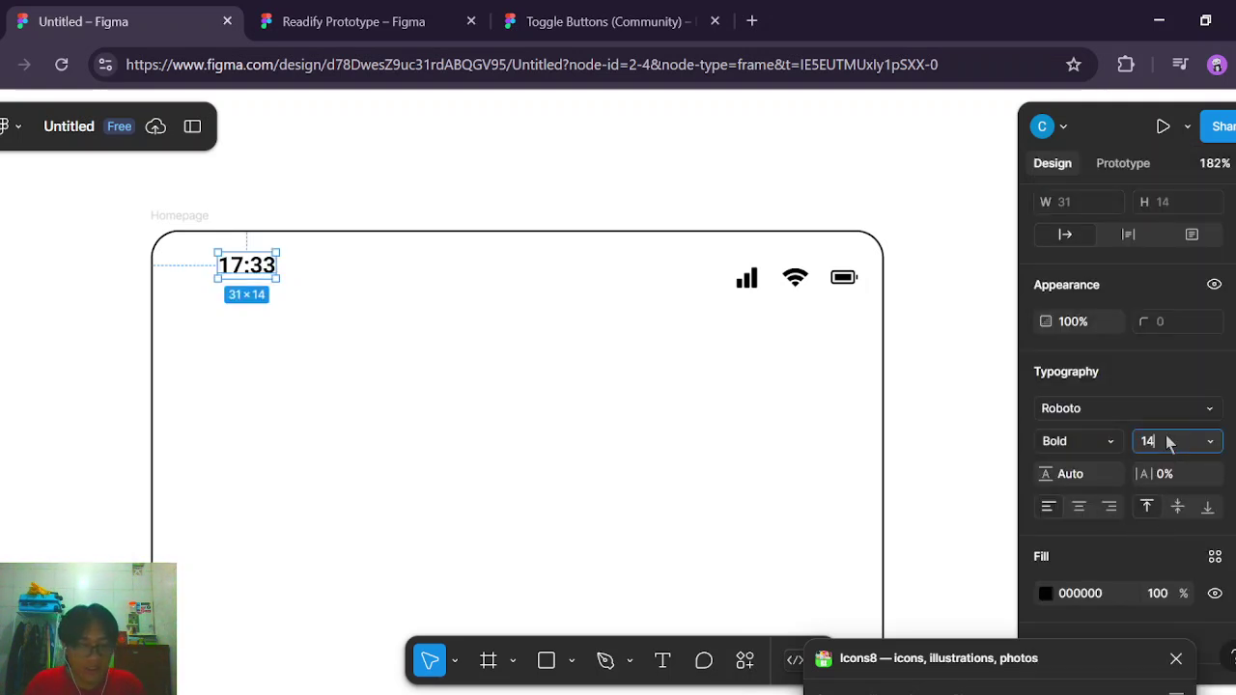
key("Up")
key("Up")
Check the time text's position in the Readify Prototype file, then place the Untitled file's 17:33 text at Y 17 and about X 19.
scroll(1175, 358, "up", 3)
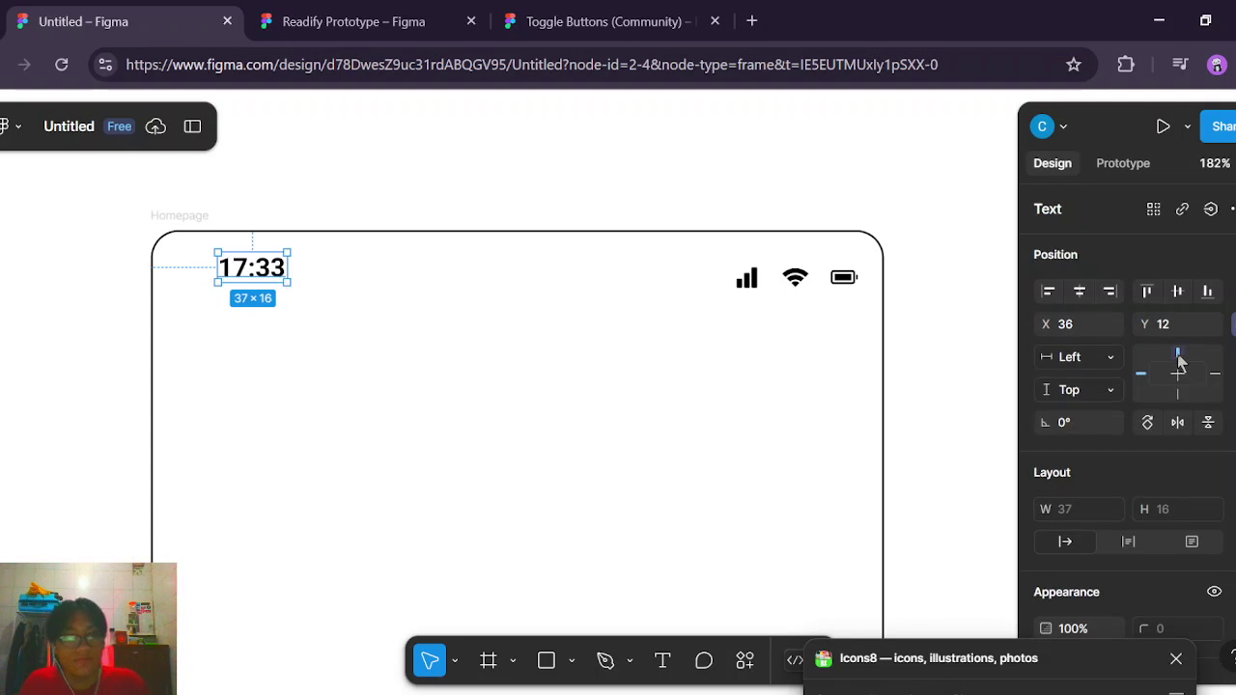
left_click(347, 21)
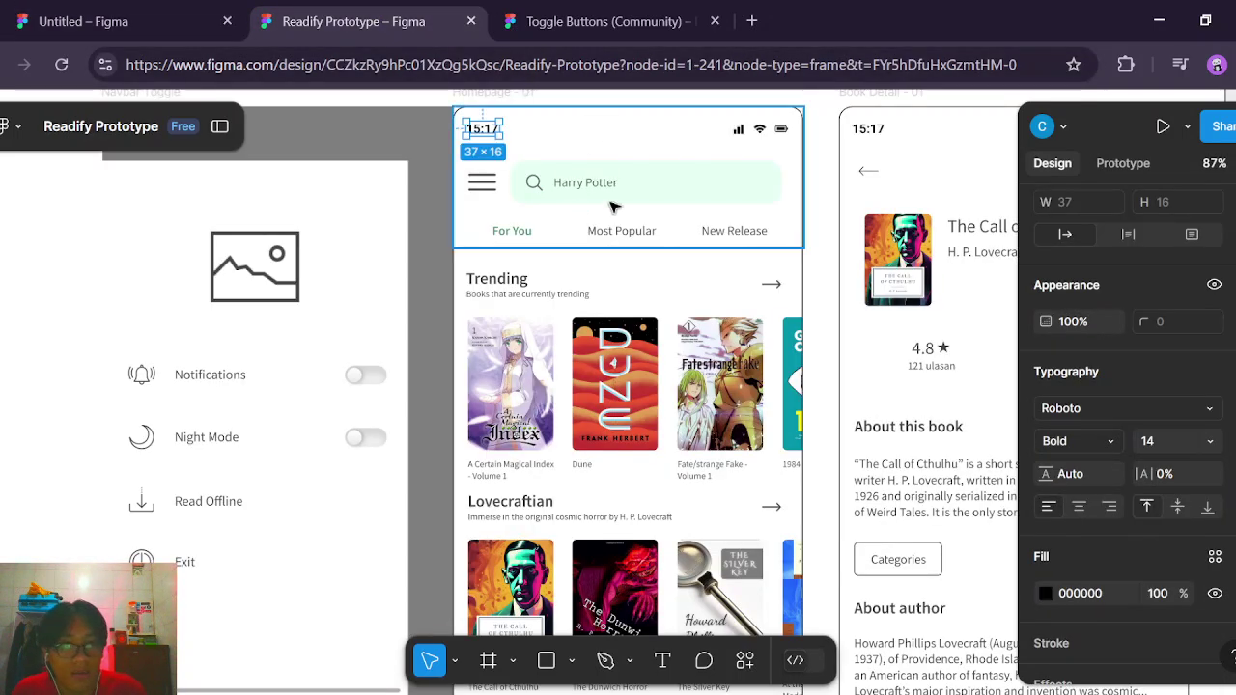
scroll(1193, 396, "up", 3)
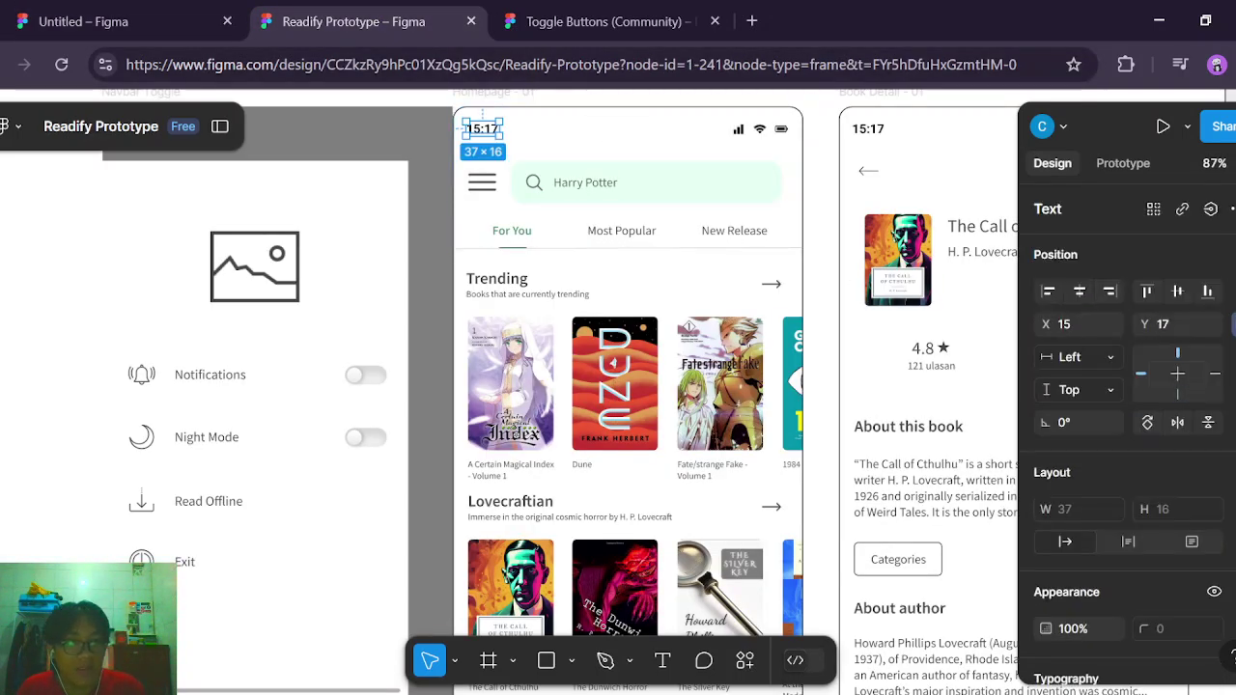
left_click(77, 10)
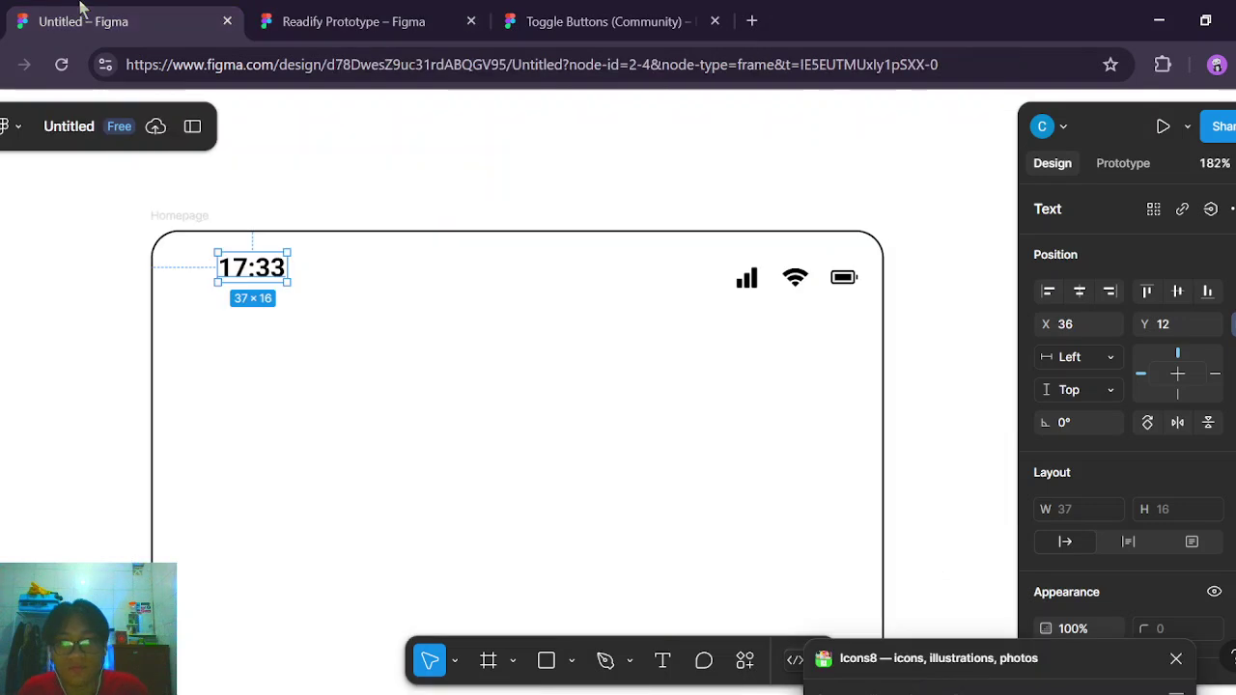
left_click(1163, 323)
type("17")
key("Return")
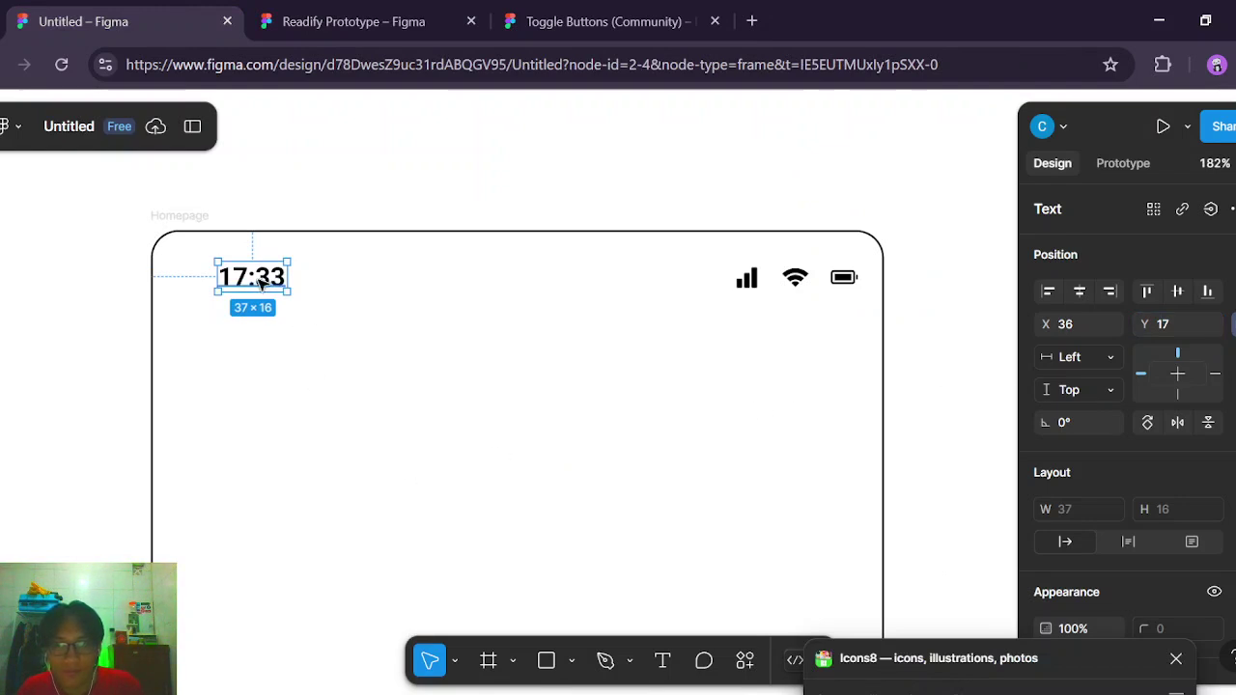
left_click_drag(253, 279, 225, 279)
left_click(435, 212)
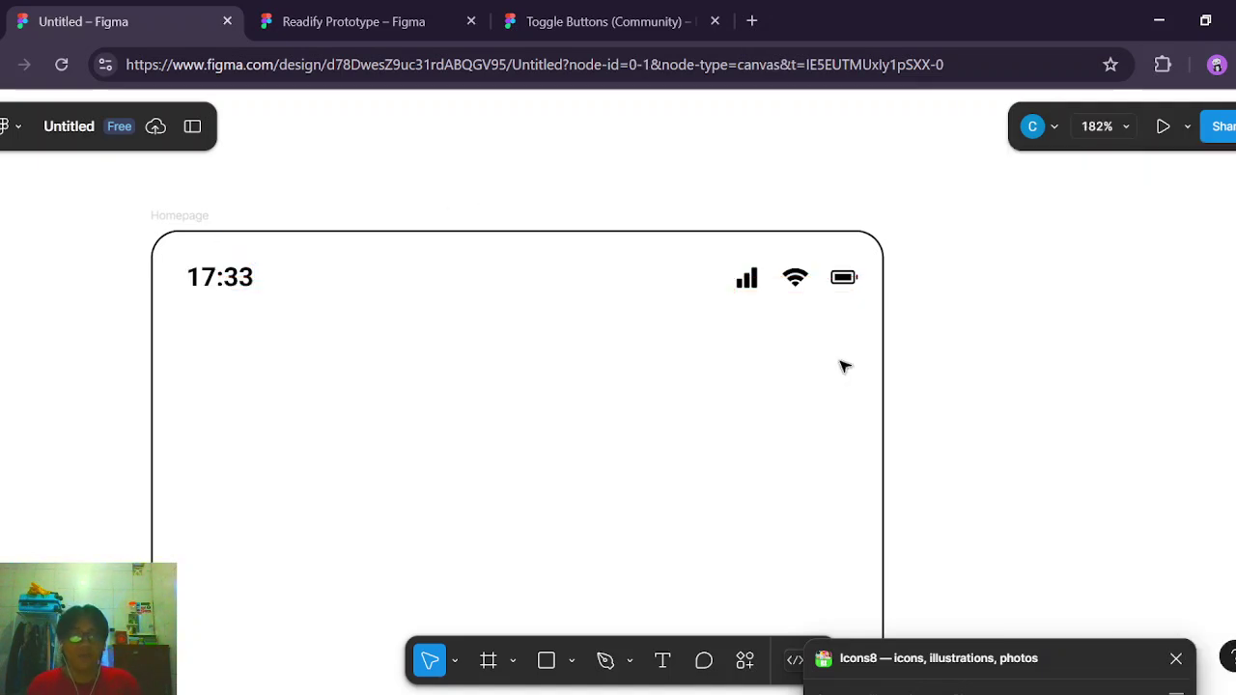
Group the 17:33 time text with the status icon group into one status bar group at X 16, Y 17.
scroll(744, 307, "down", 3)
scroll(878, 383, "down", 3)
scroll(1015, 499, "down", 2)
scroll(965, 284, "down", 2)
scroll(1009, 350, "down", 2)
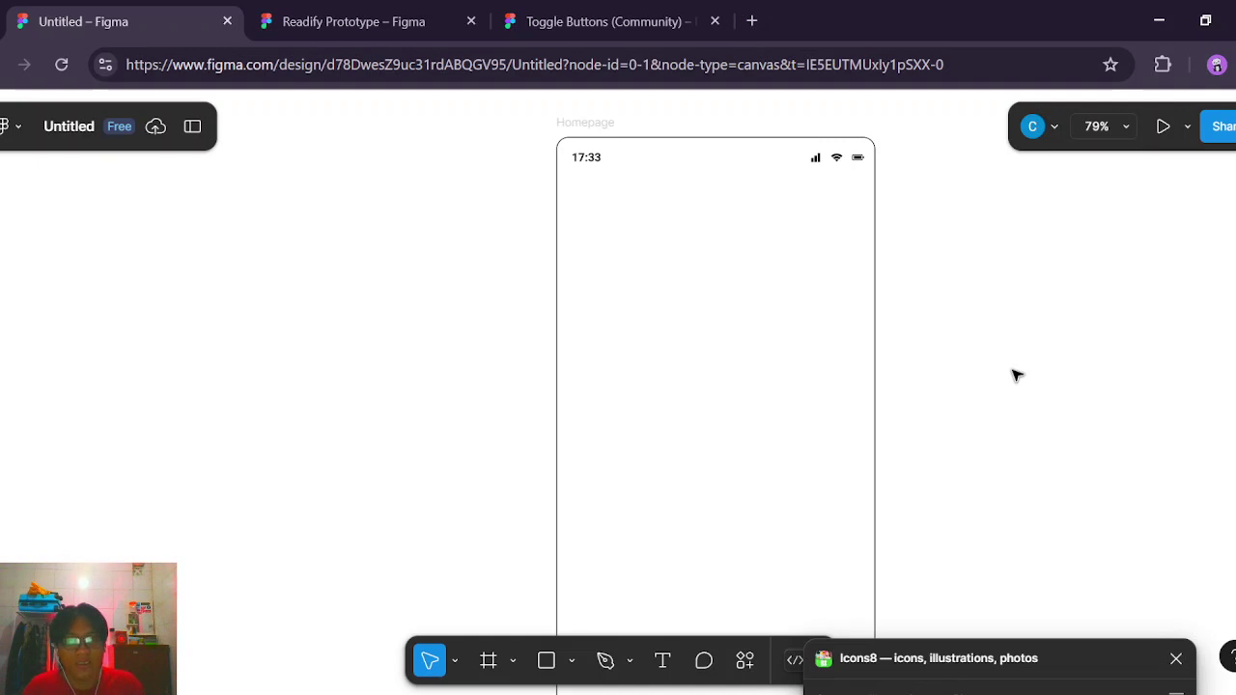
scroll(965, 324, "up", 4)
left_click_drag(937, 320, 1145, 526)
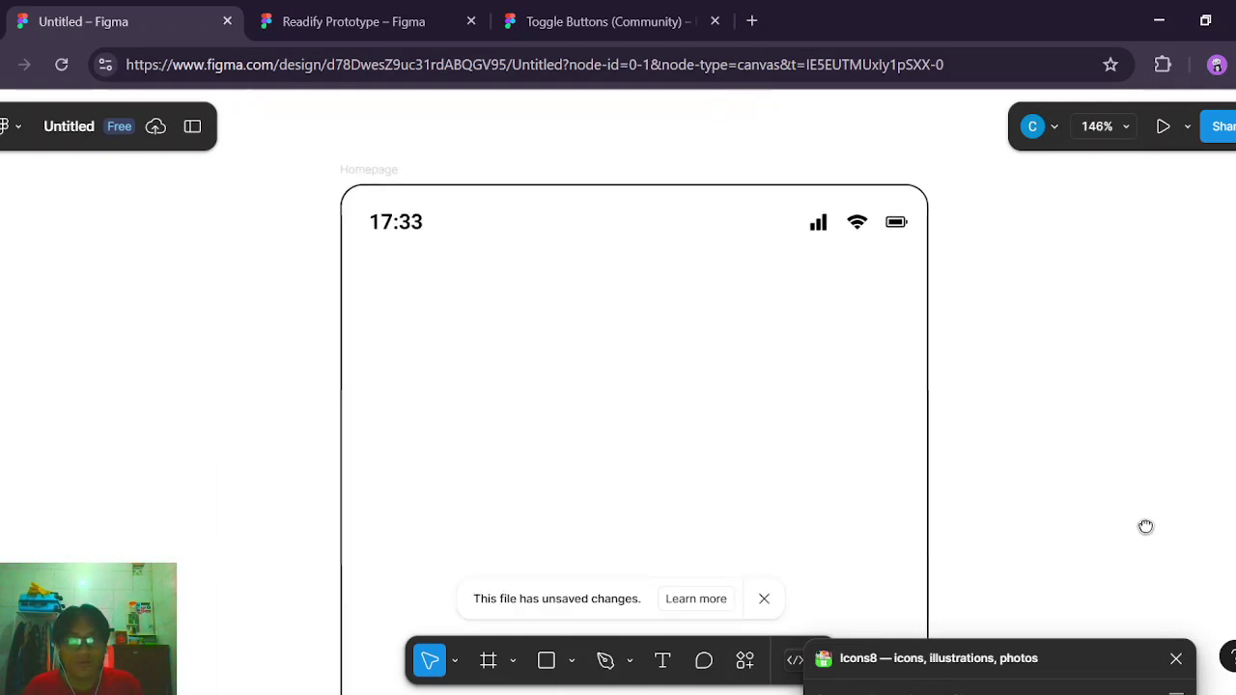
left_click(419, 241)
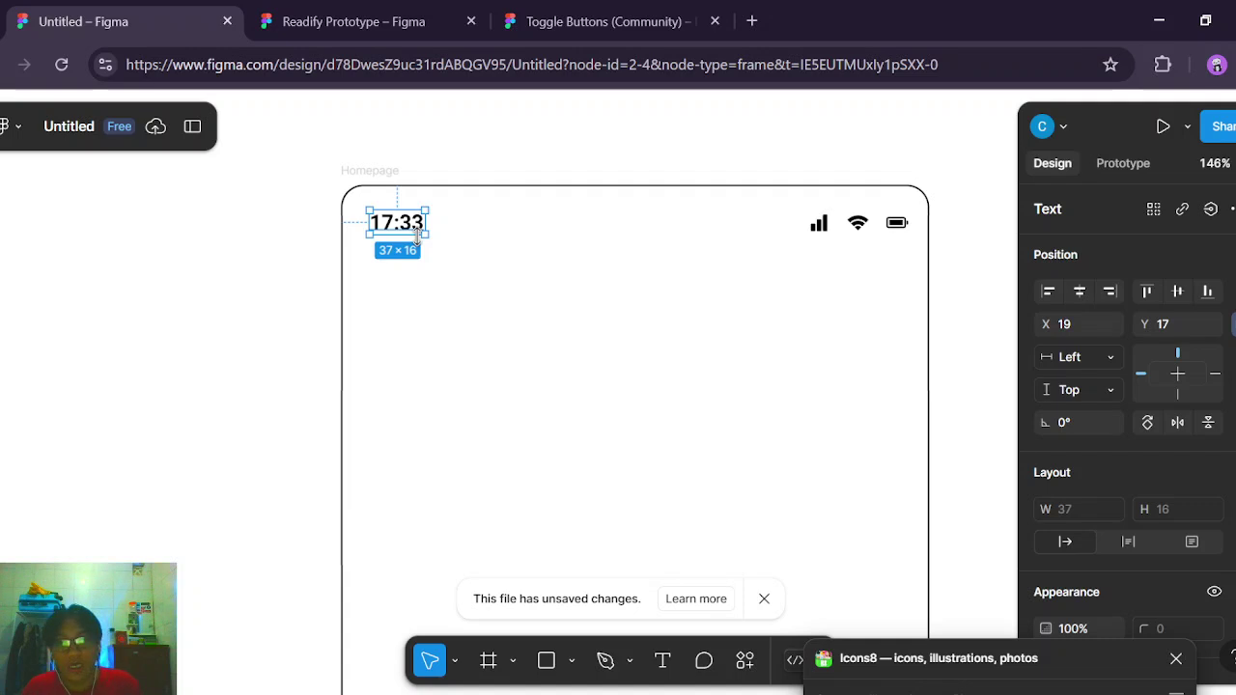
left_click(836, 225, "shift")
right_click(836, 225)
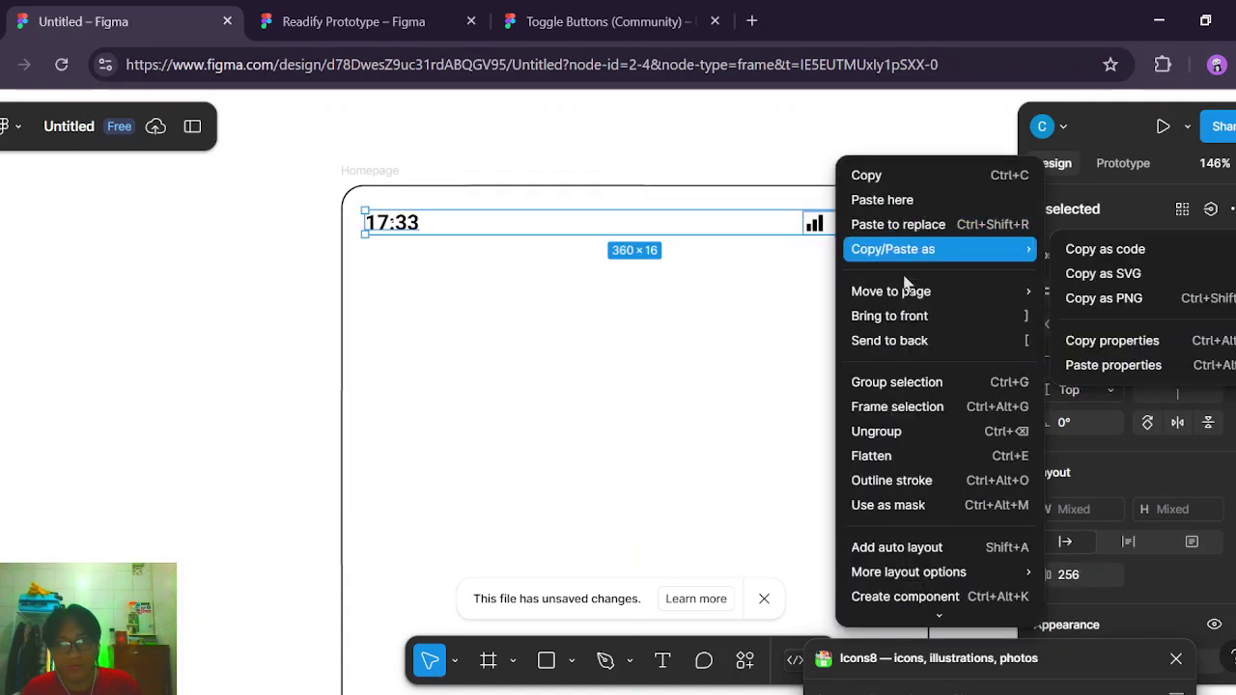
left_click(931, 384)
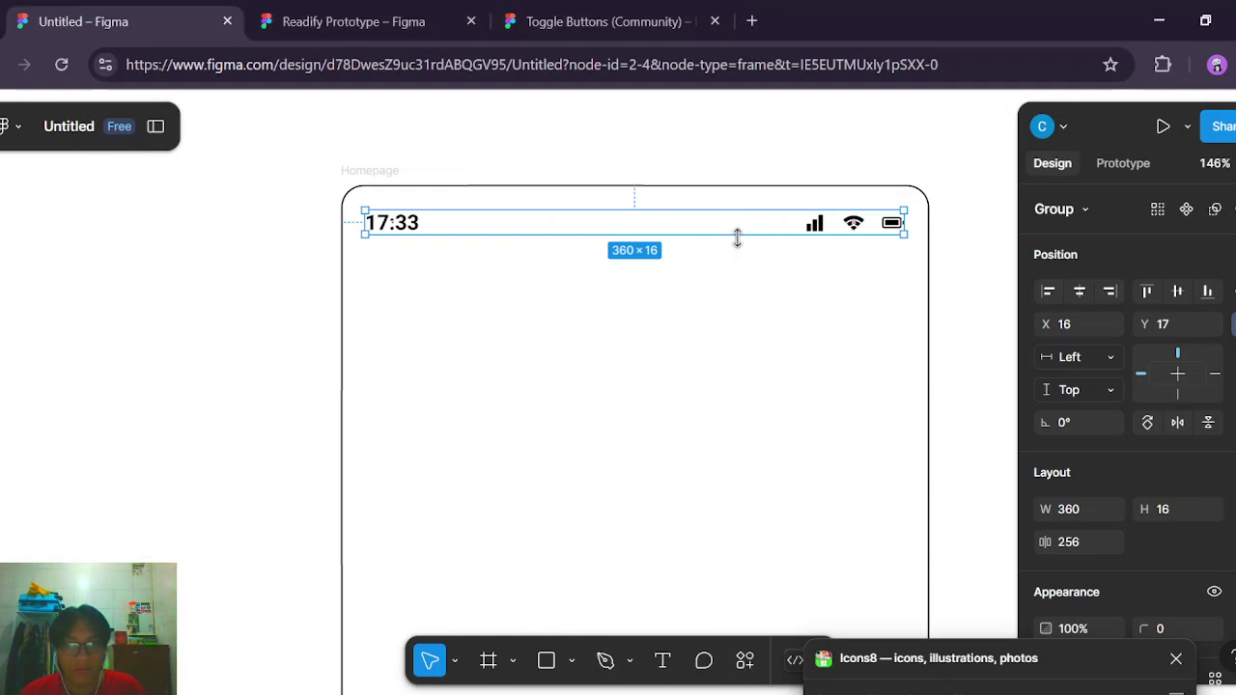
left_click_drag(966, 375, 943, 371)
right_click(953, 368)
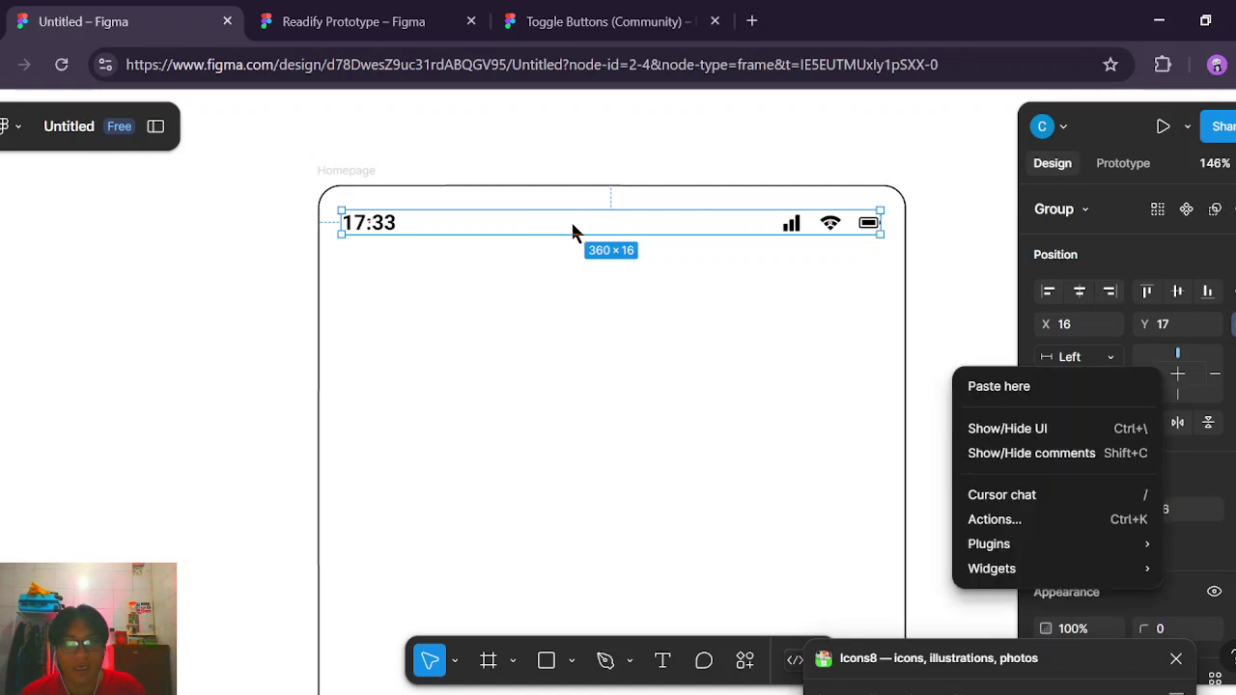
left_click(928, 275)
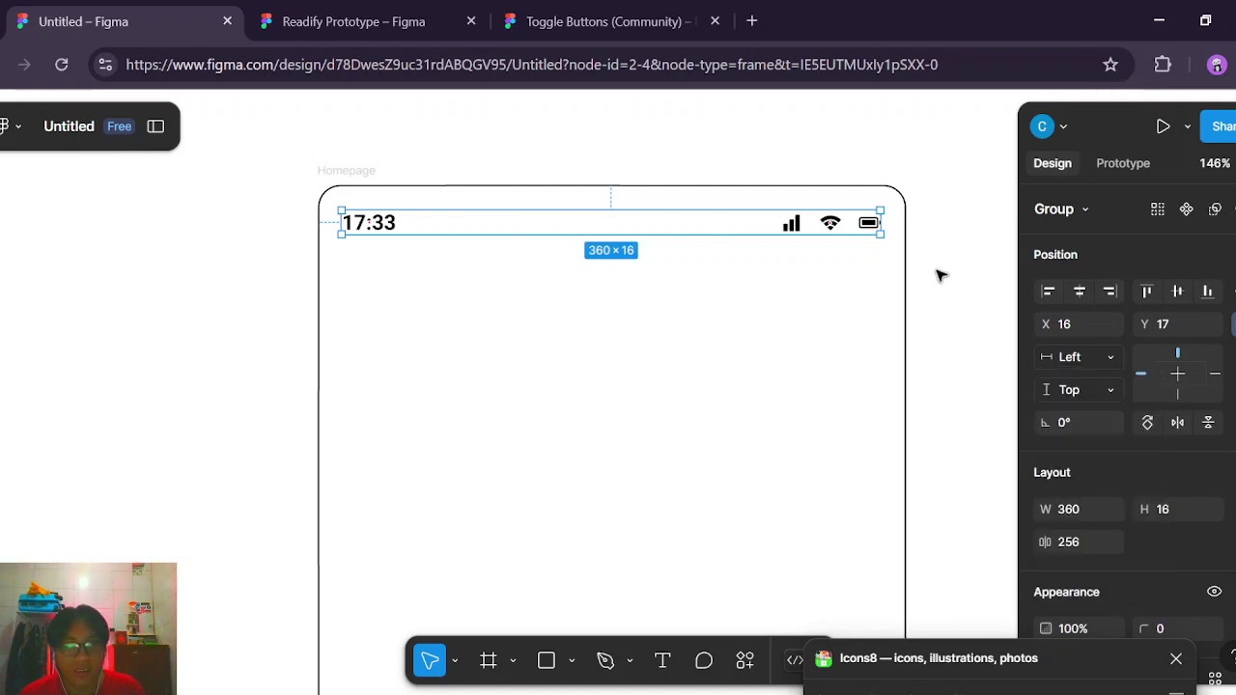
left_click(955, 357)
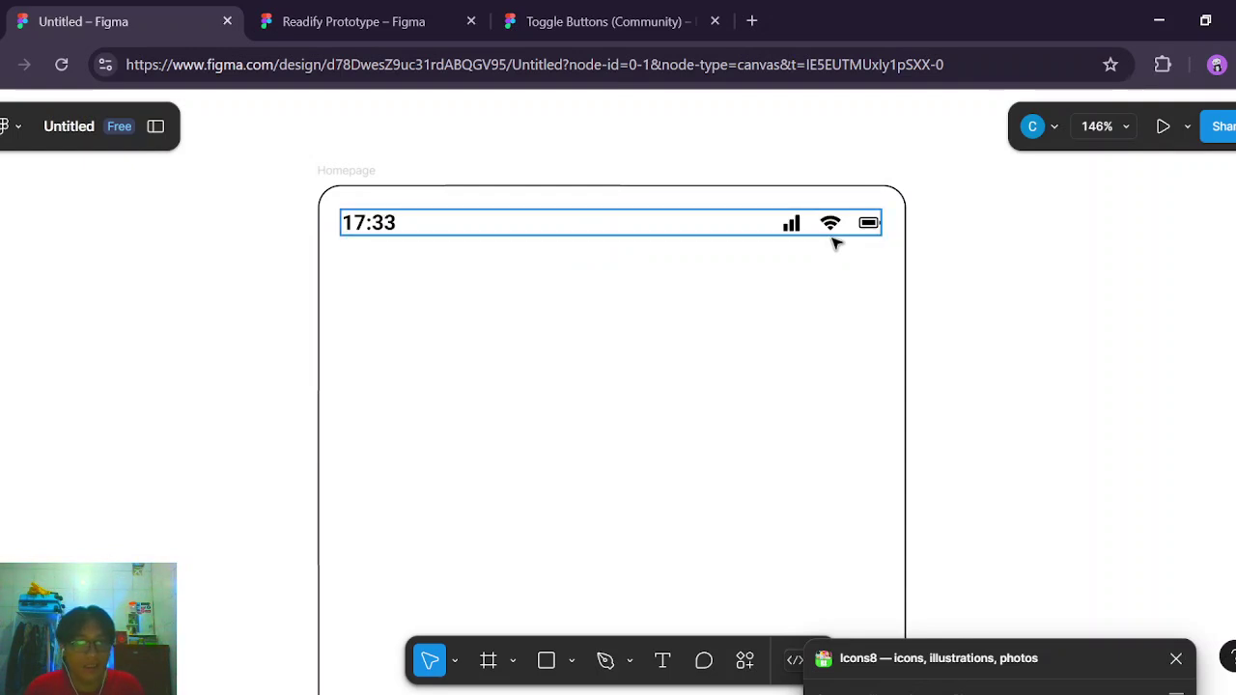
After checking the Readify Prototype's header, draw a rectangle about 343 × 151 below the status bar in the Untitled file's Homepage frame.
left_click(377, 19)
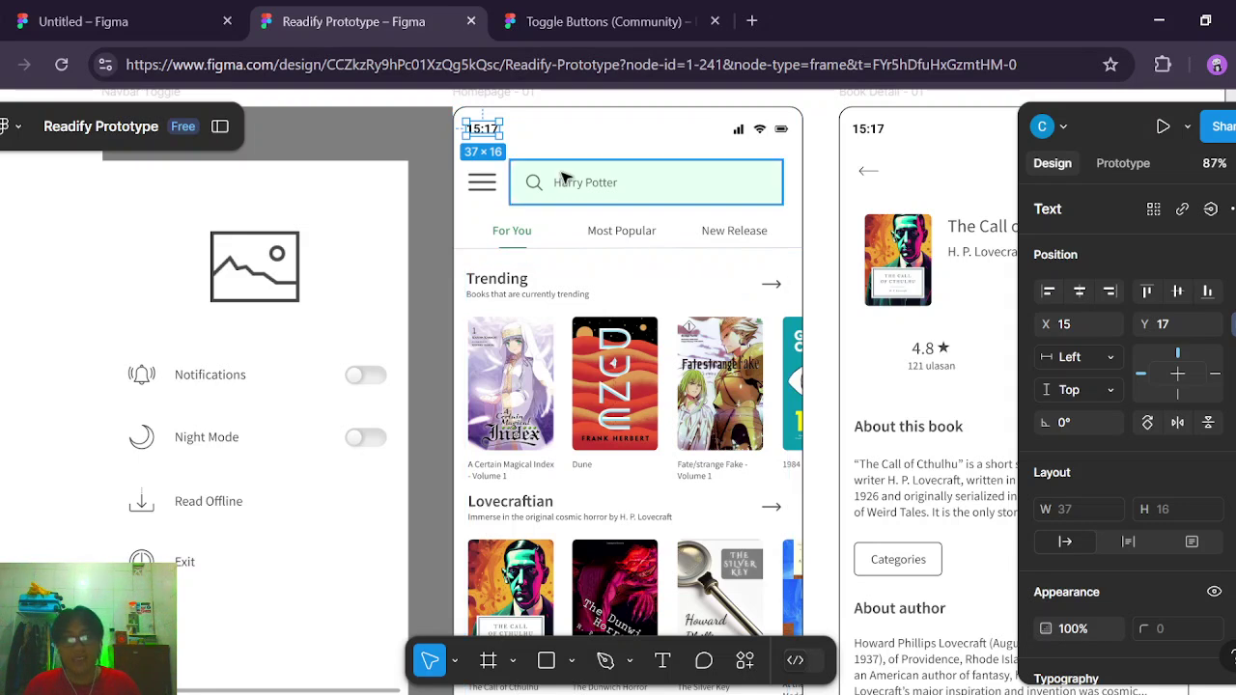
left_click(197, 20)
scroll(1014, 337, "down", 3)
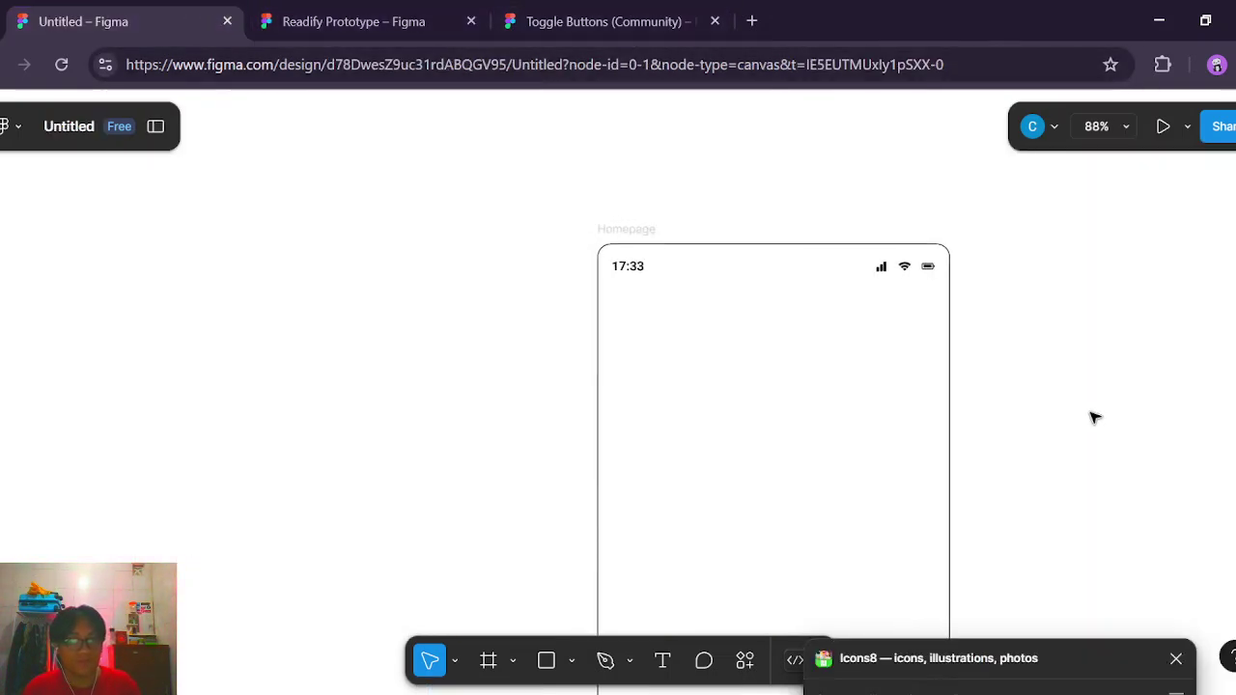
left_click_drag(1093, 417, 946, 305)
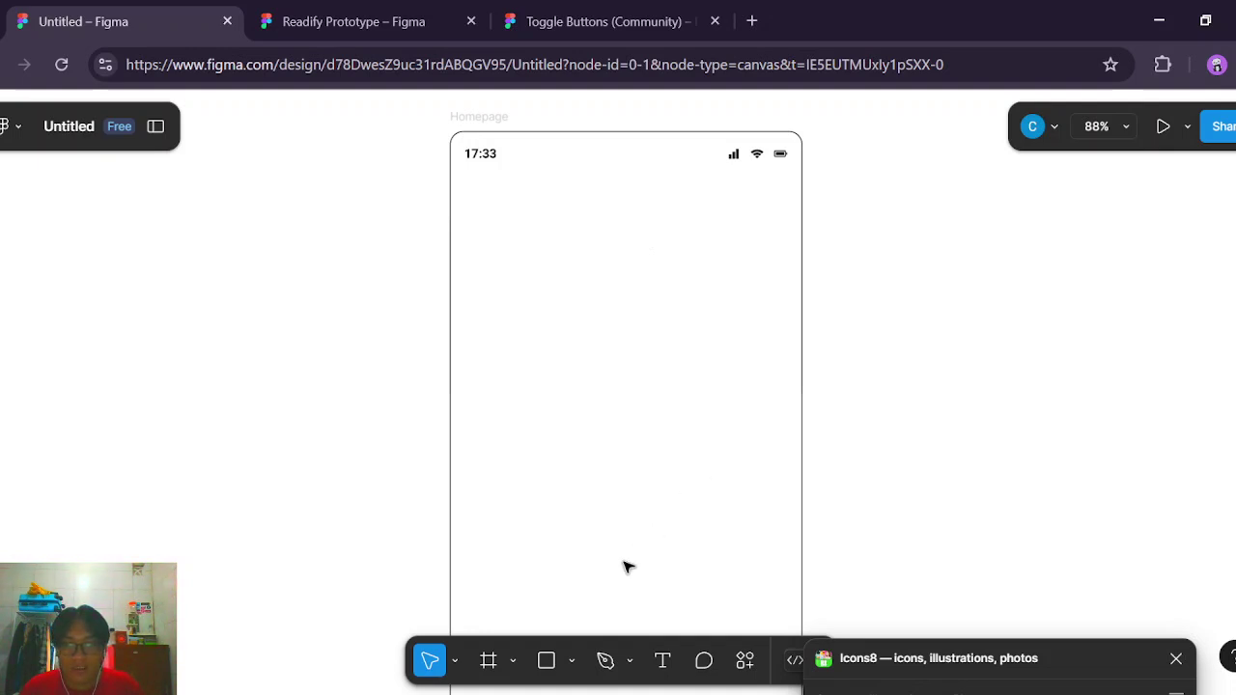
left_click(573, 661)
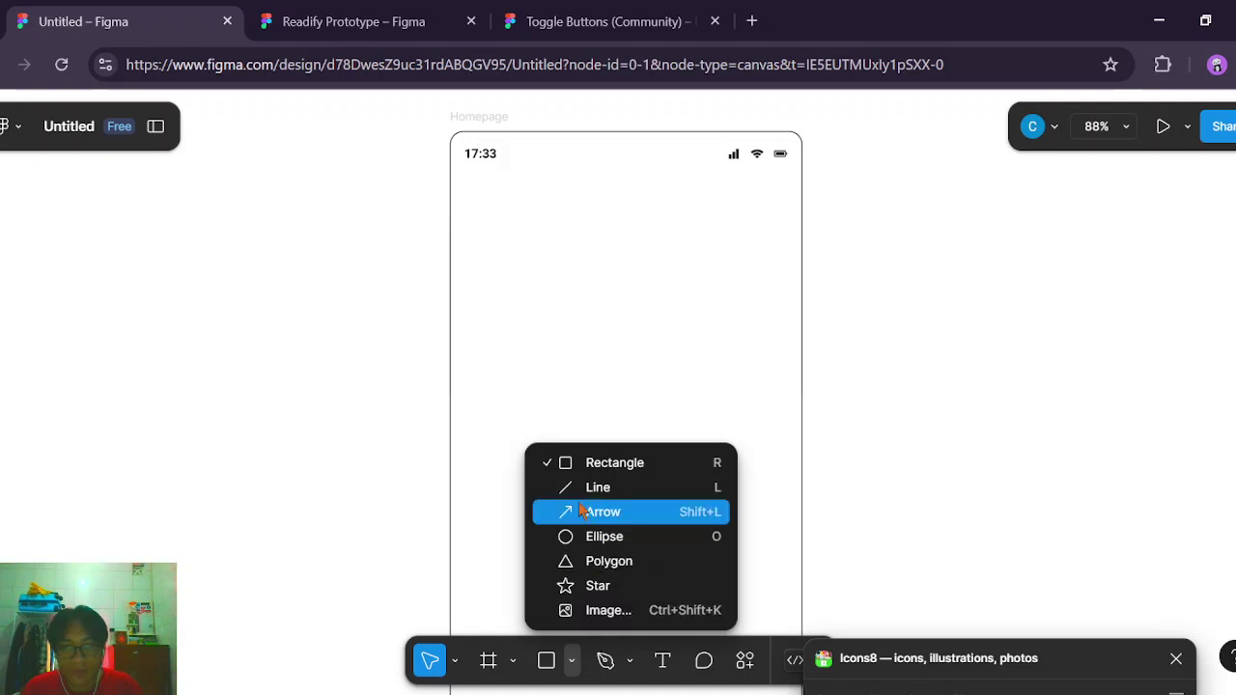
left_click(618, 465)
left_click_drag(478, 199, 786, 336)
Fill the rectangle with white FFFFFF and fit it to the Homepage frame's top edge at X 0, Y 0 with a width of 393.
scroll(1055, 495, "down", 2)
left_click(1046, 480)
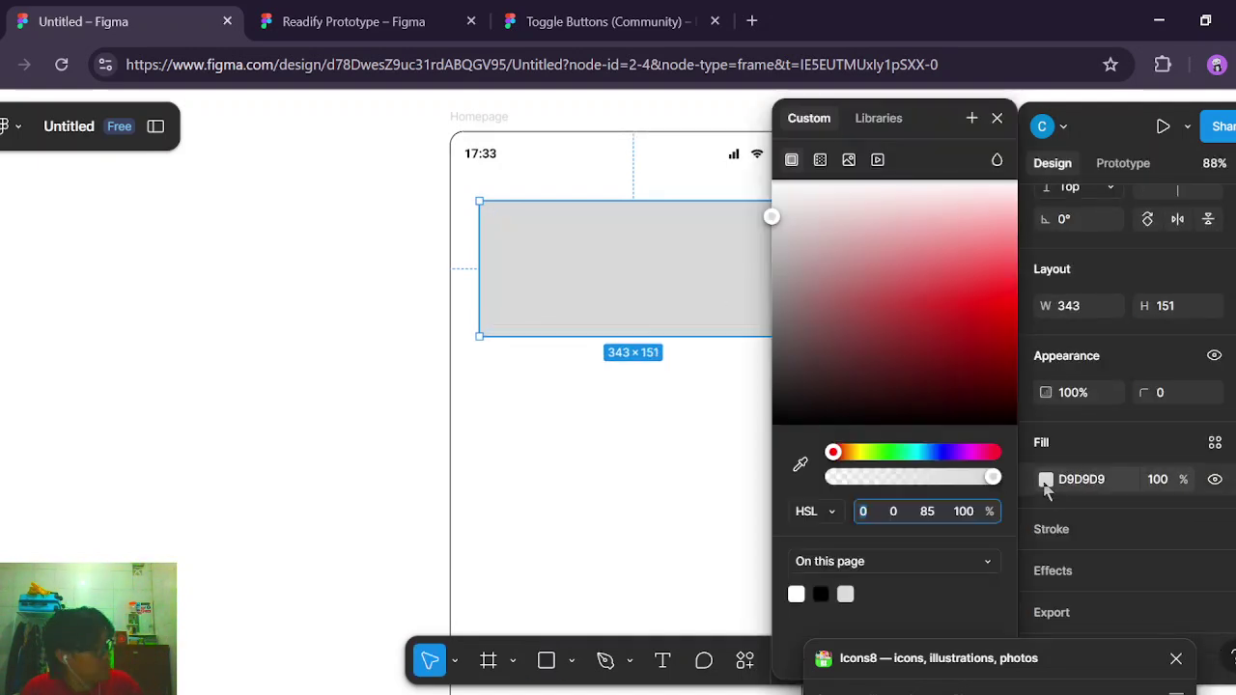
left_click(796, 593)
left_click(325, 429)
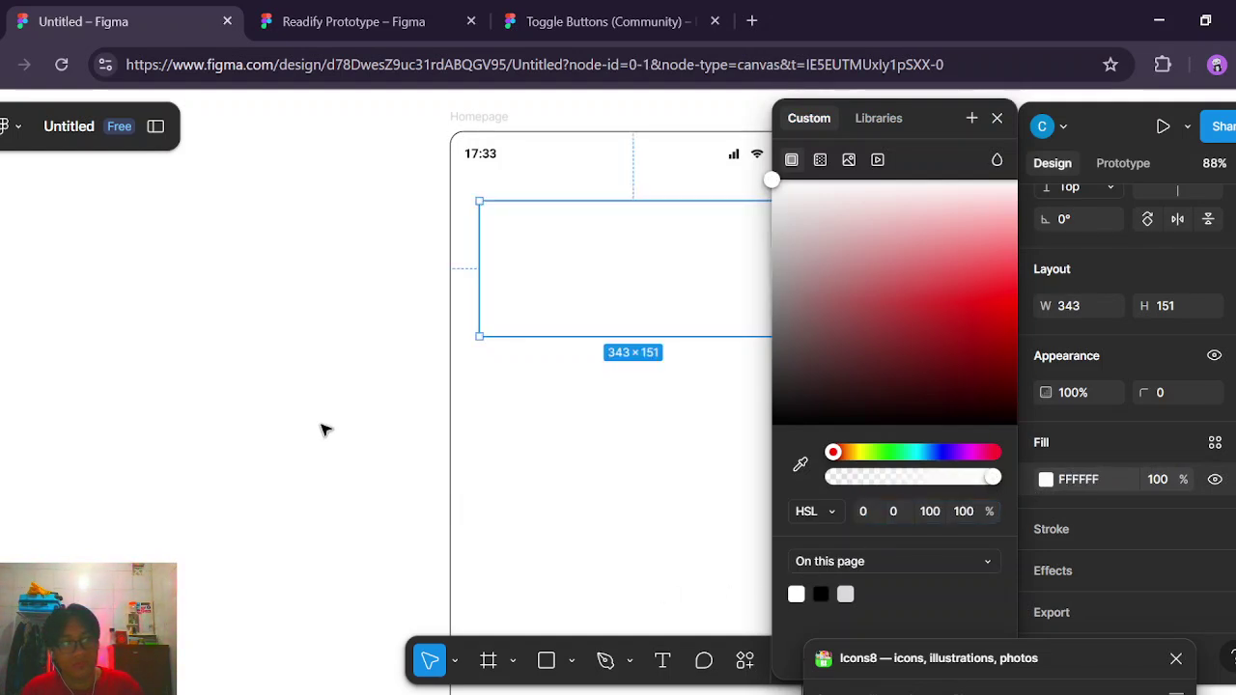
left_click_drag(568, 281, 542, 211)
left_click_drag(759, 204, 801, 203)
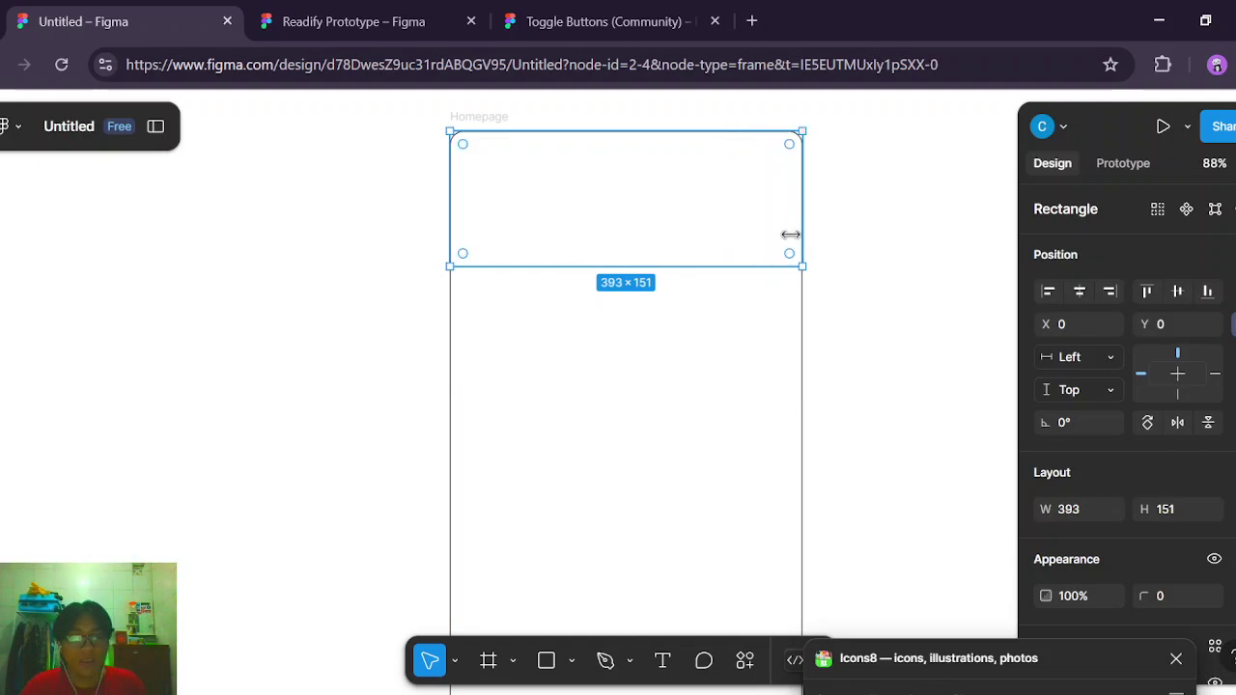
Bring the status bar group in front of the white rectangle and delete the stray Wi-Fi image outside the frame.
left_click(155, 126)
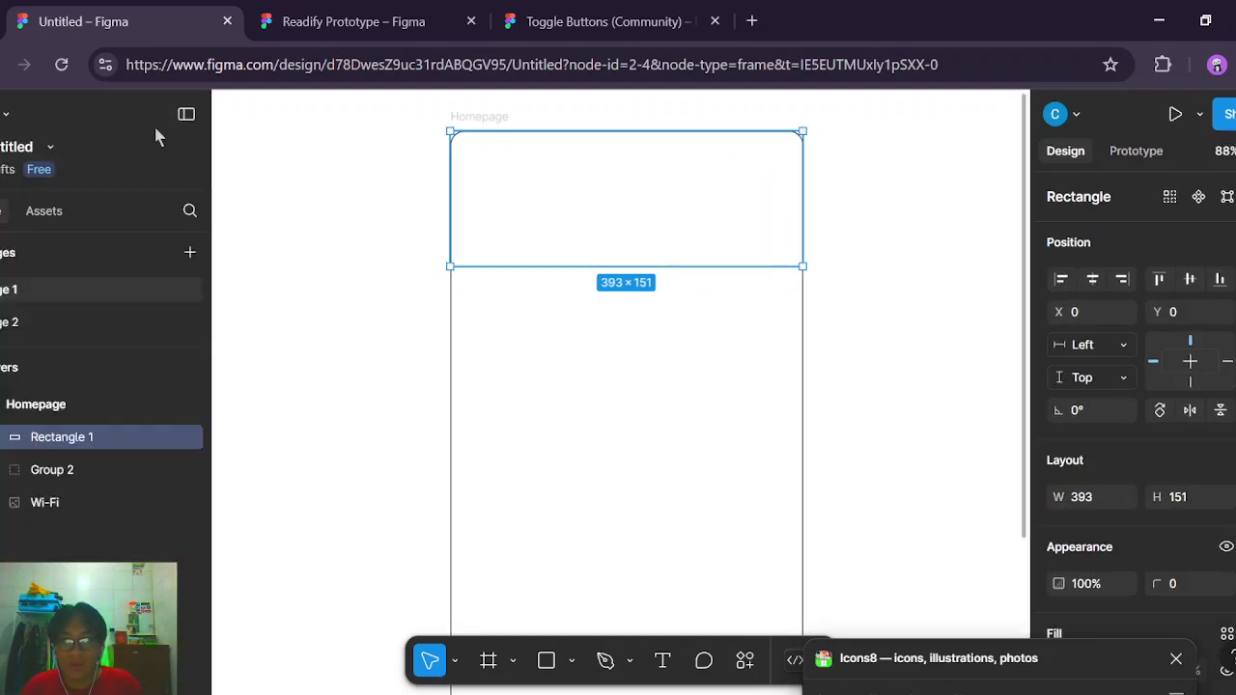
left_click(94, 470)
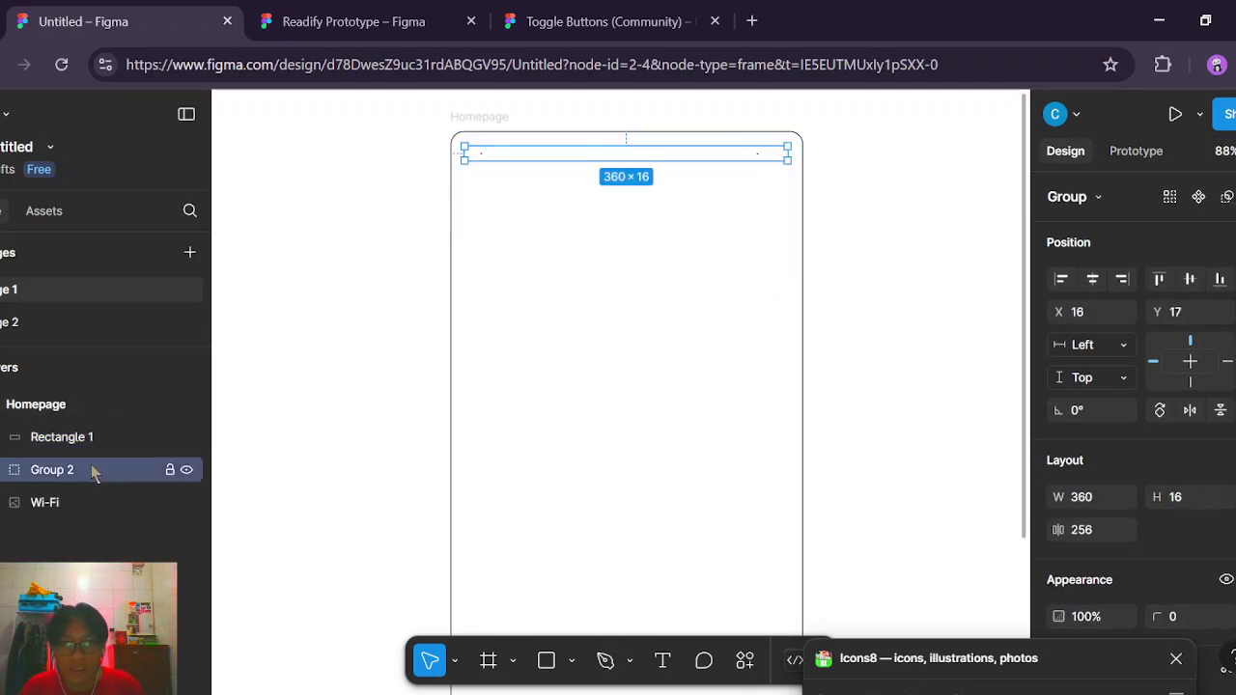
right_click(94, 473)
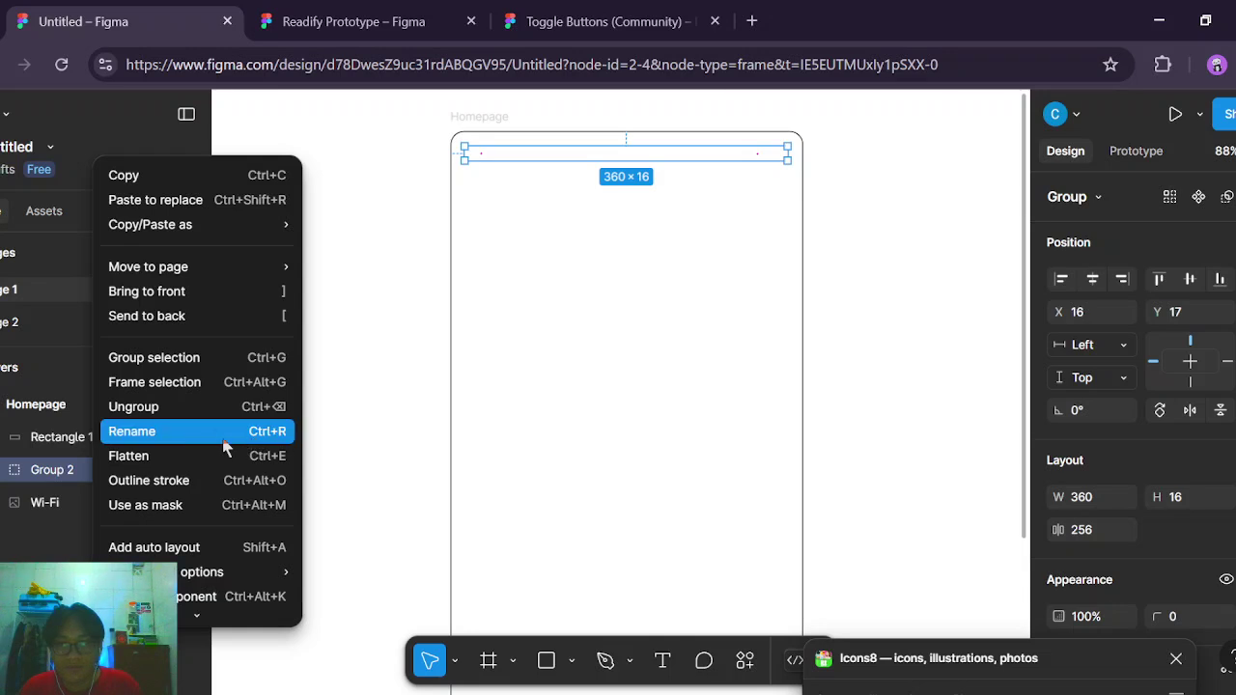
left_click(166, 292)
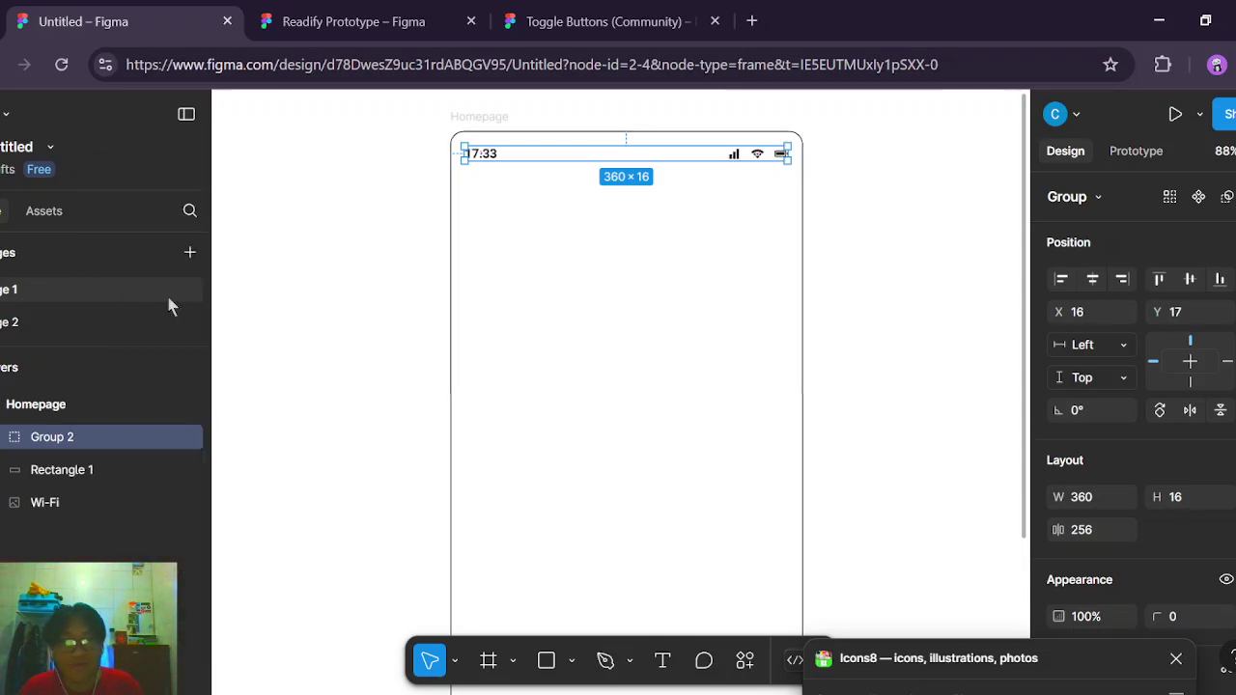
left_click(140, 513)
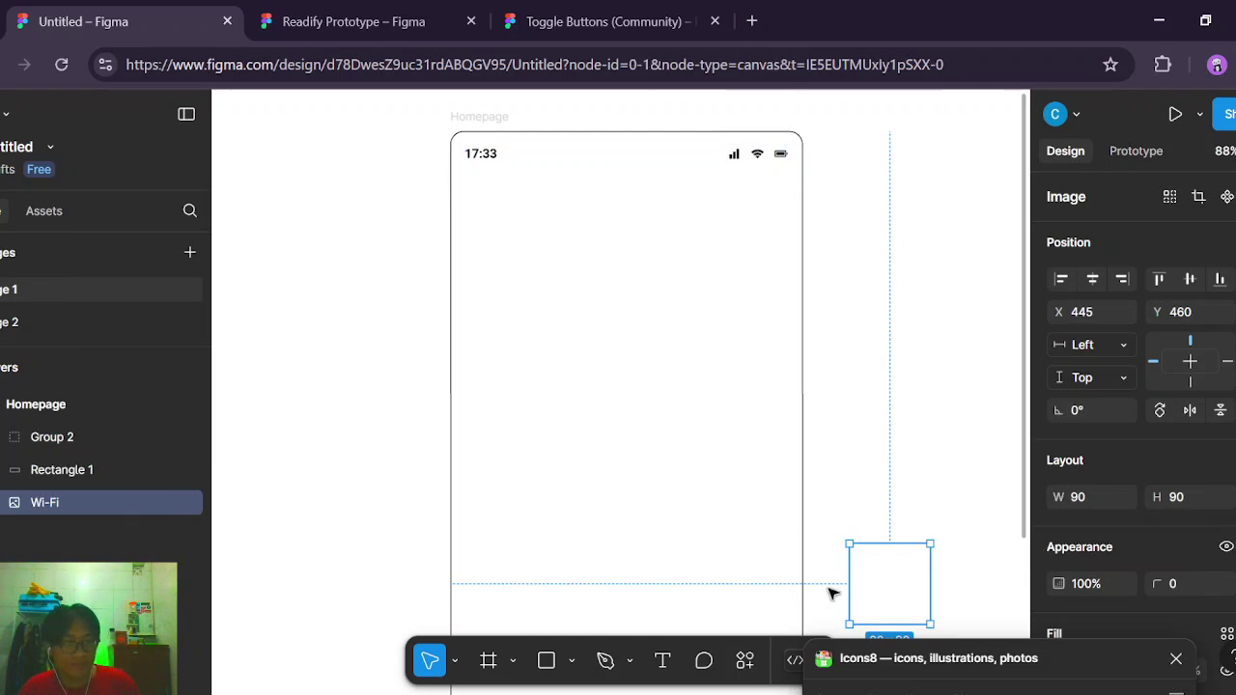
key("Delete")
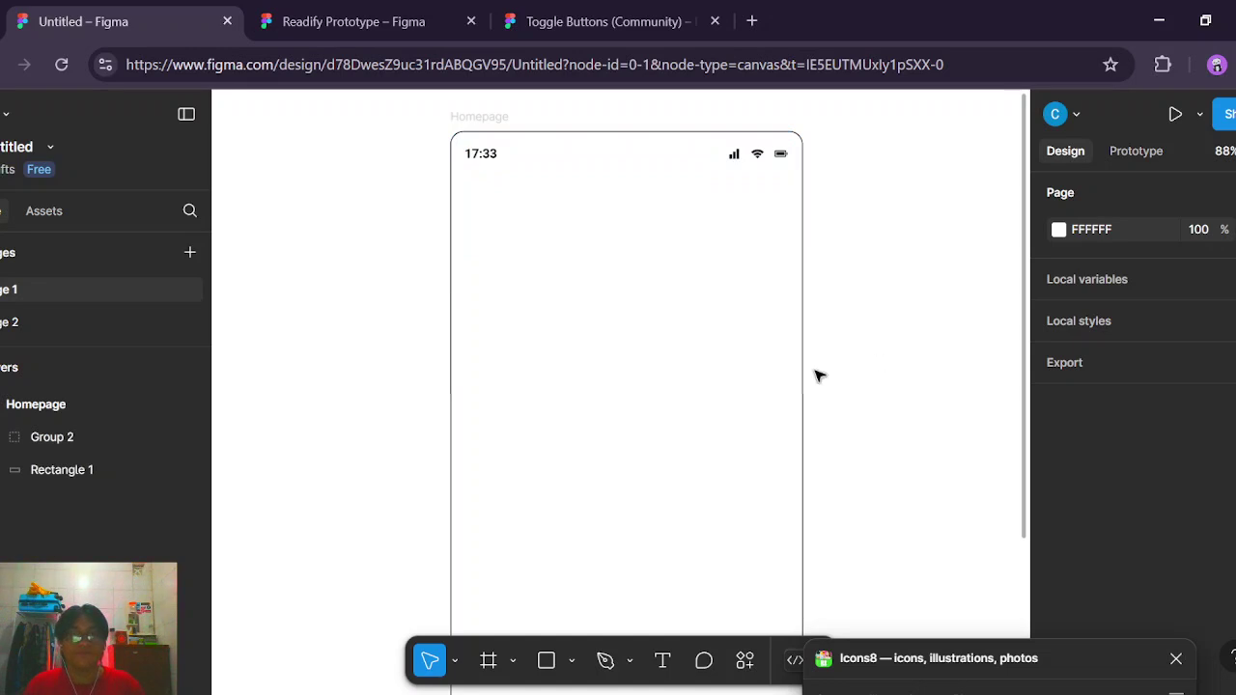
After checking the header rectangle's size in the Readify Prototype, set the Untitled file's white Homepage rectangle to 394 × 159.
left_click(637, 241)
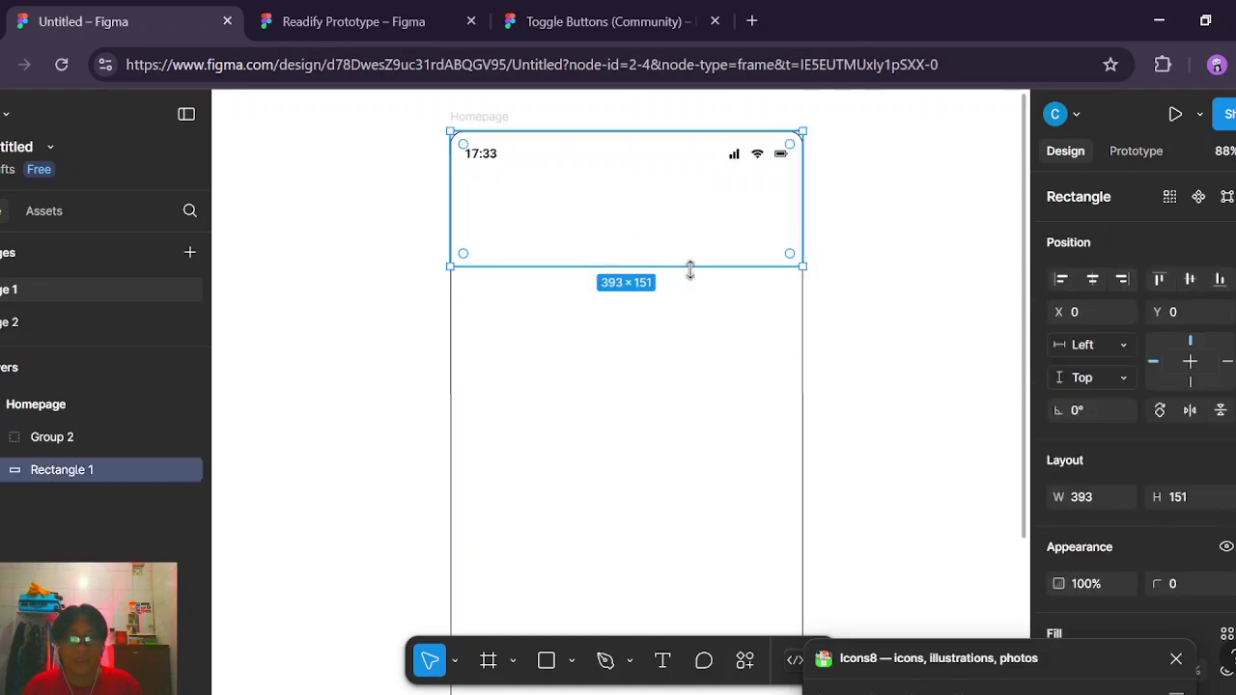
scroll(910, 373, "down", 3)
scroll(836, 306, "down", 2)
scroll(836, 306, "right", 2)
left_click(363, 25)
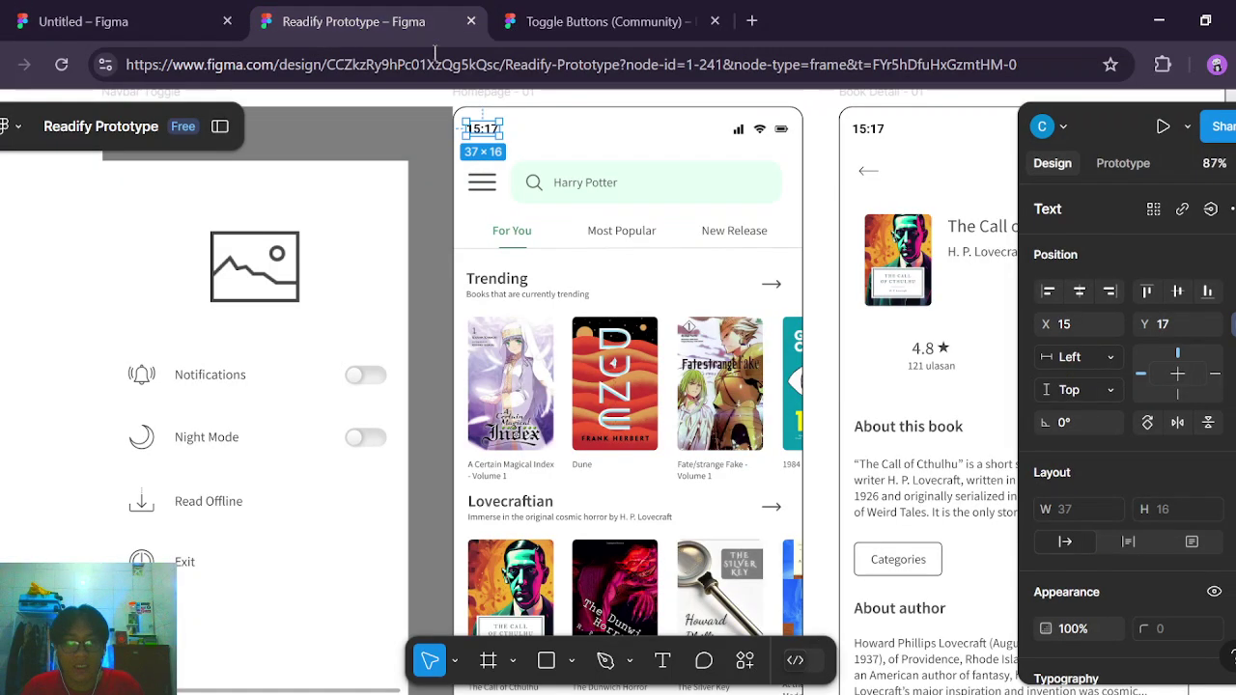
left_click(792, 198)
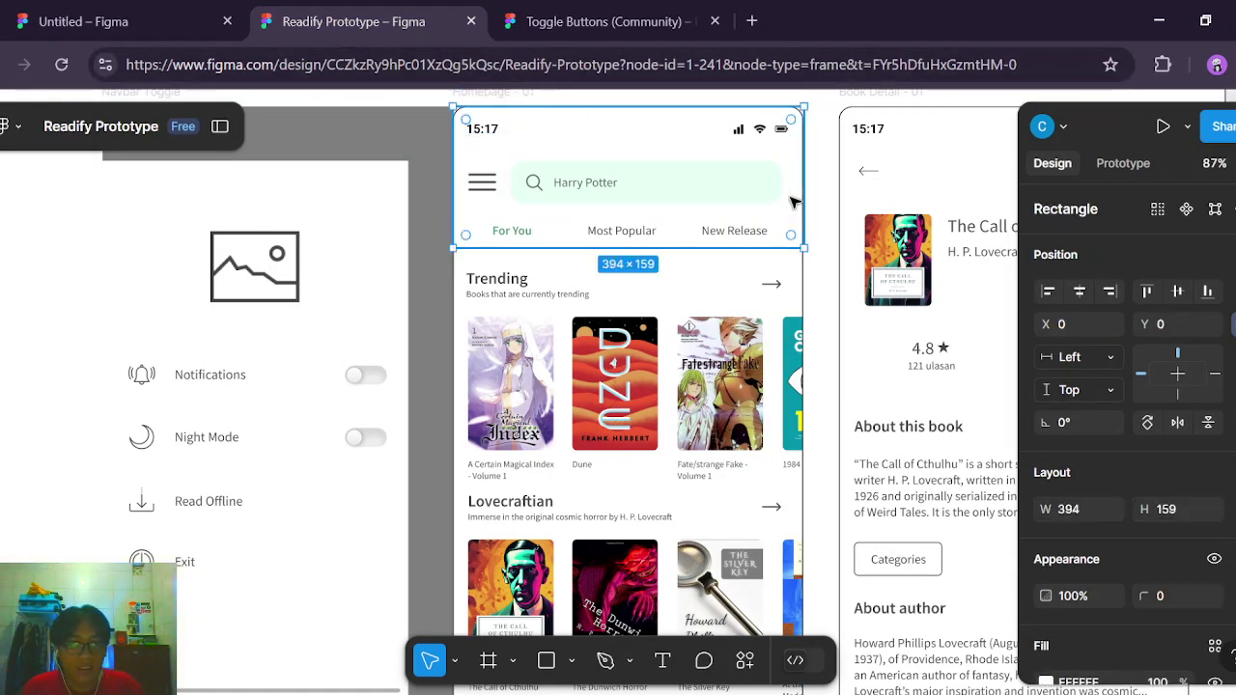
left_click(85, 25)
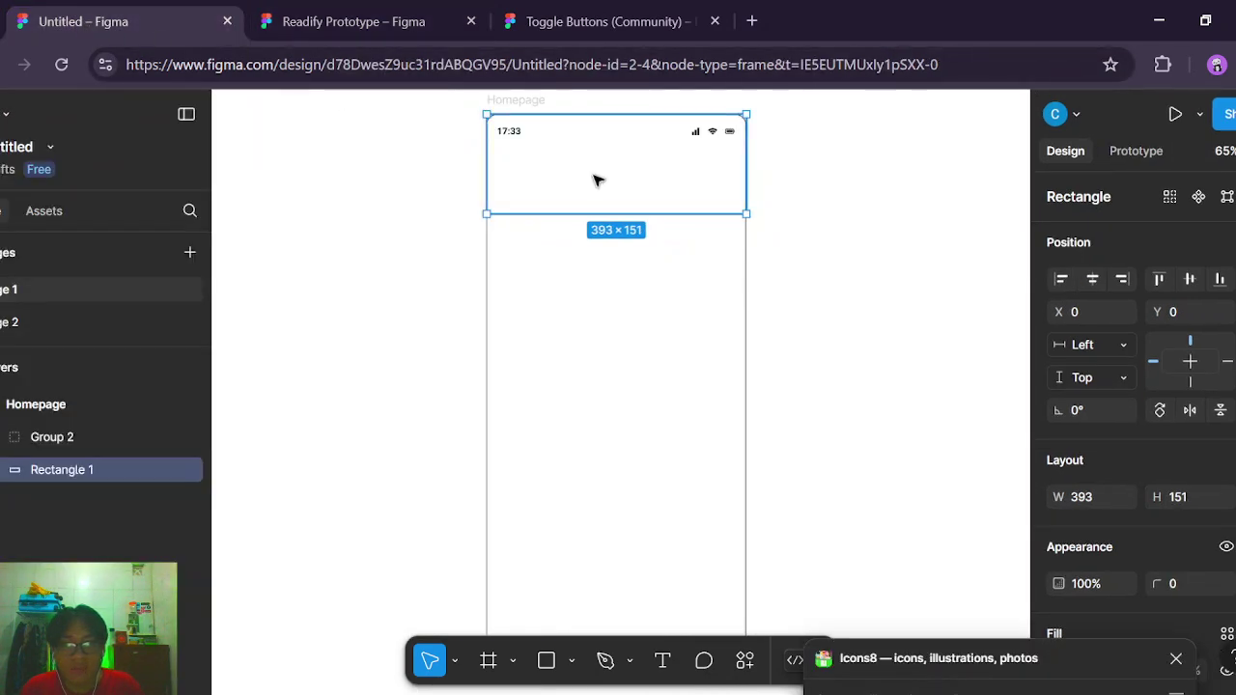
left_click(1093, 502)
type("394")
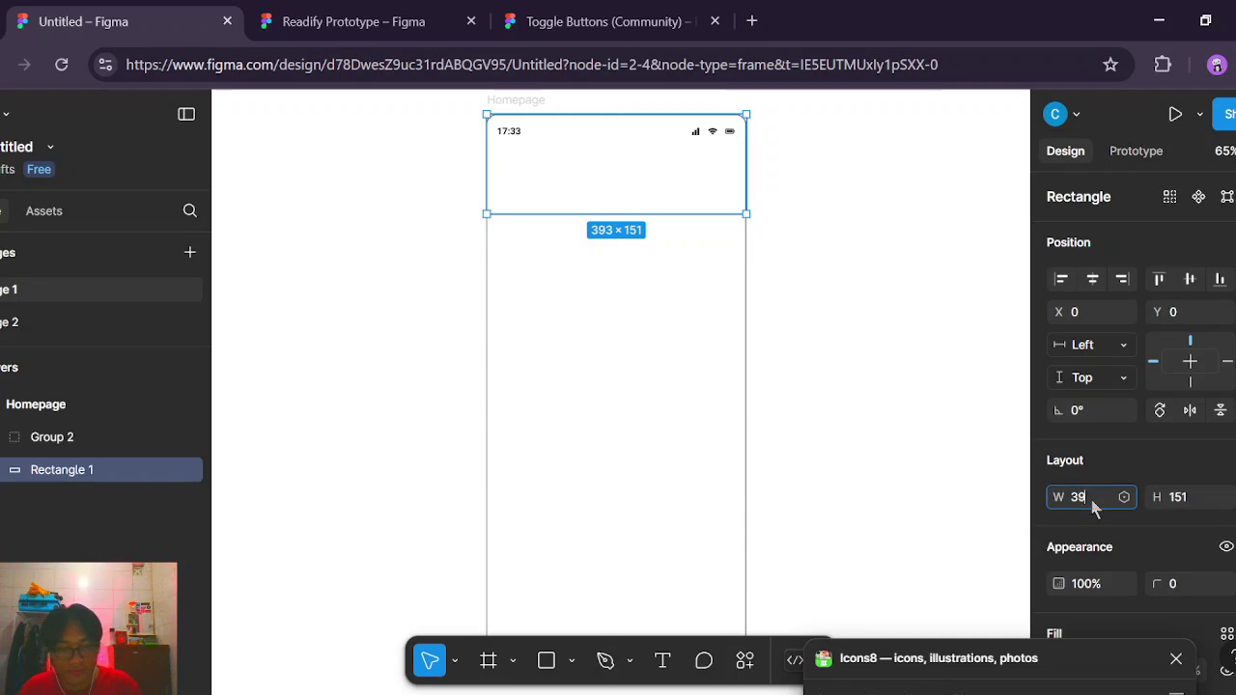
left_click(1192, 504)
type("15")
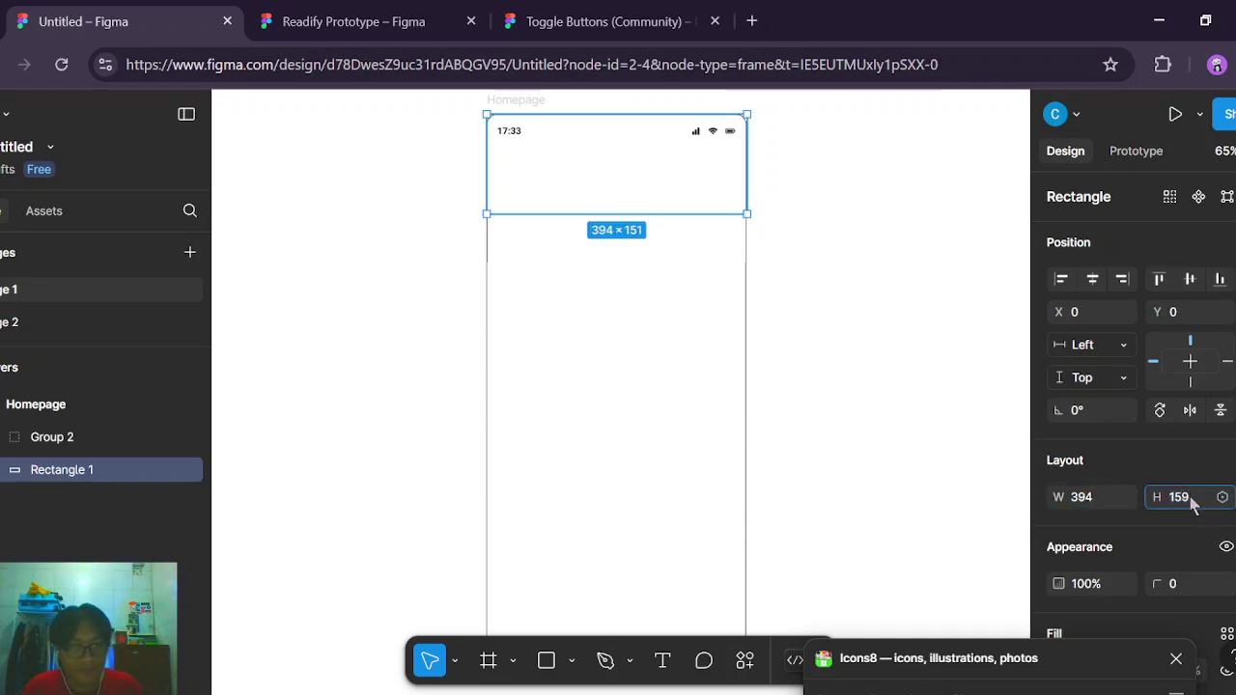
type("9")
key("Return")
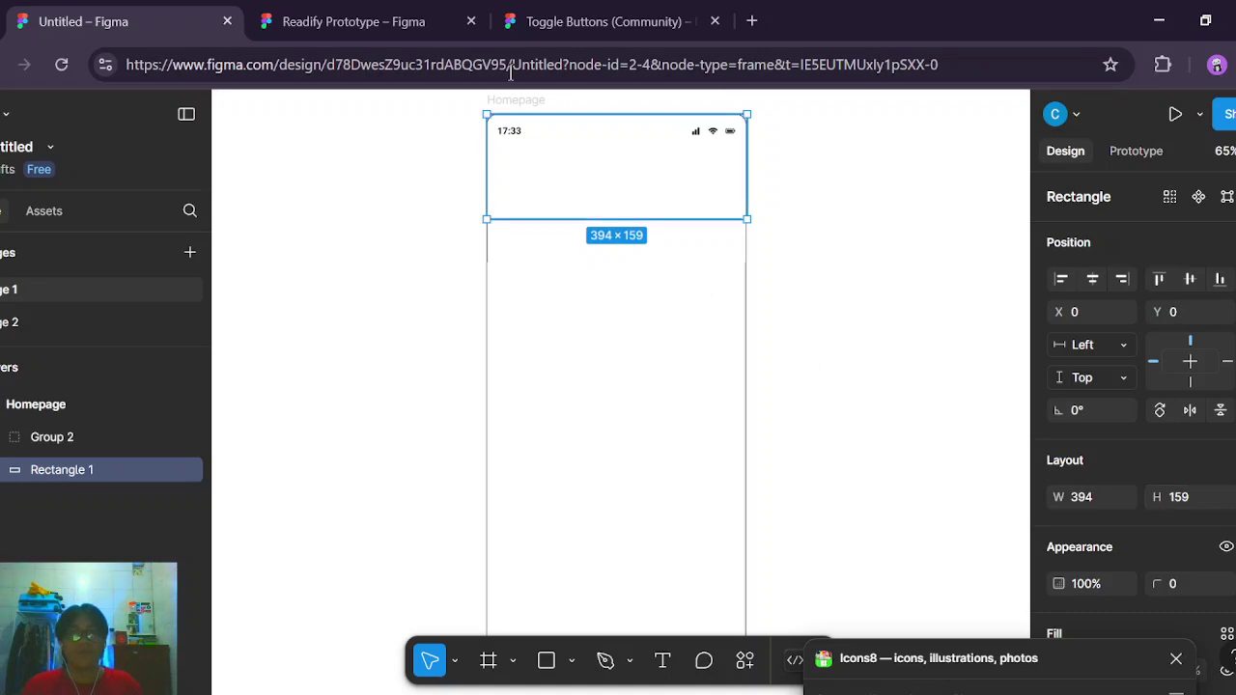
After checking the Readify Prototype's header edge, add a stroke to the white header rectangle in the Untitled file.
left_click(410, 22)
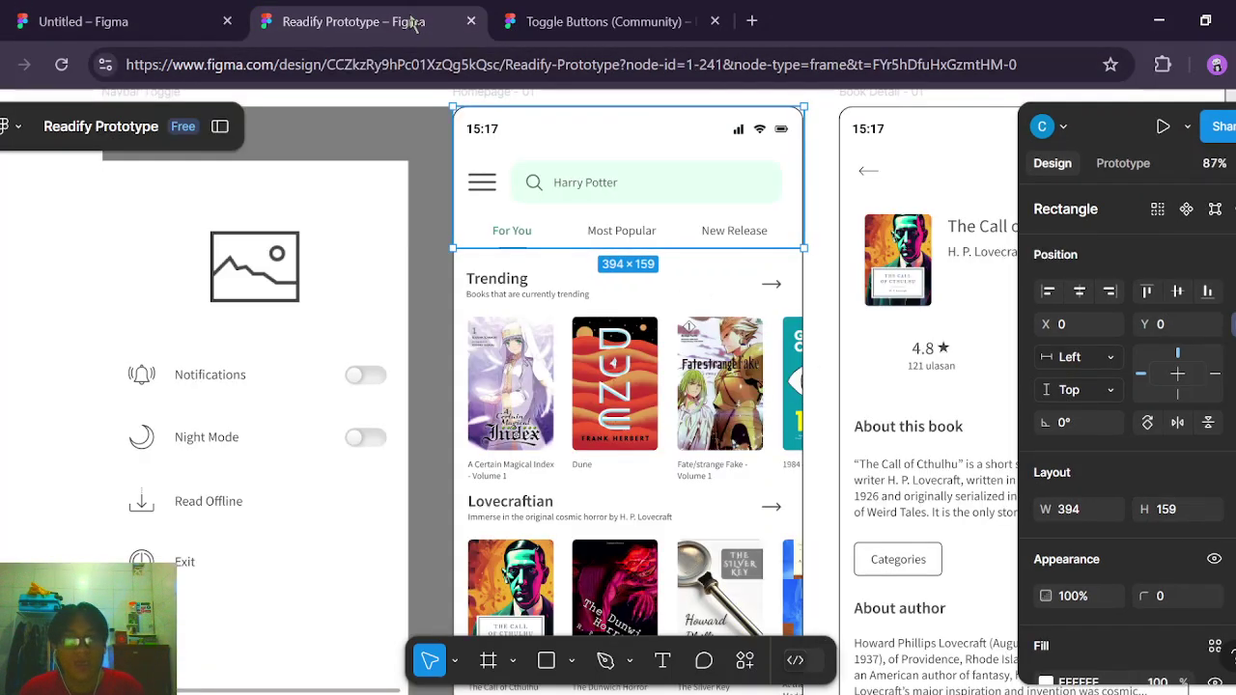
left_click(830, 161)
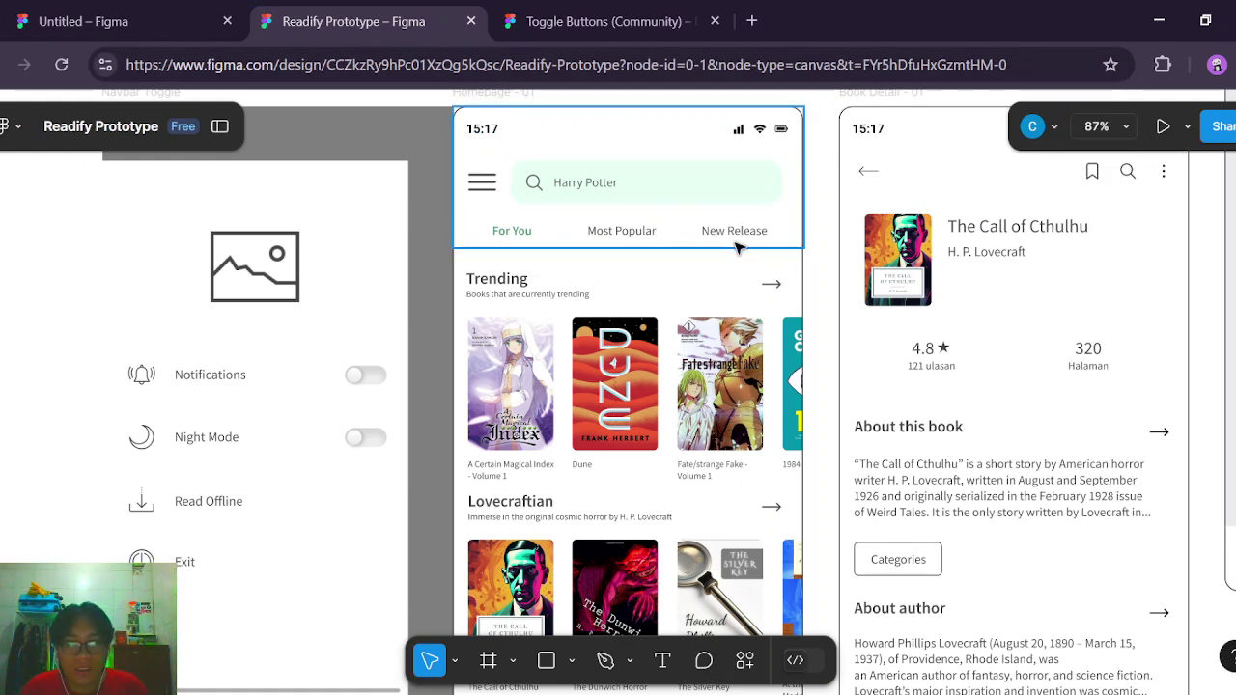
left_click(203, 24)
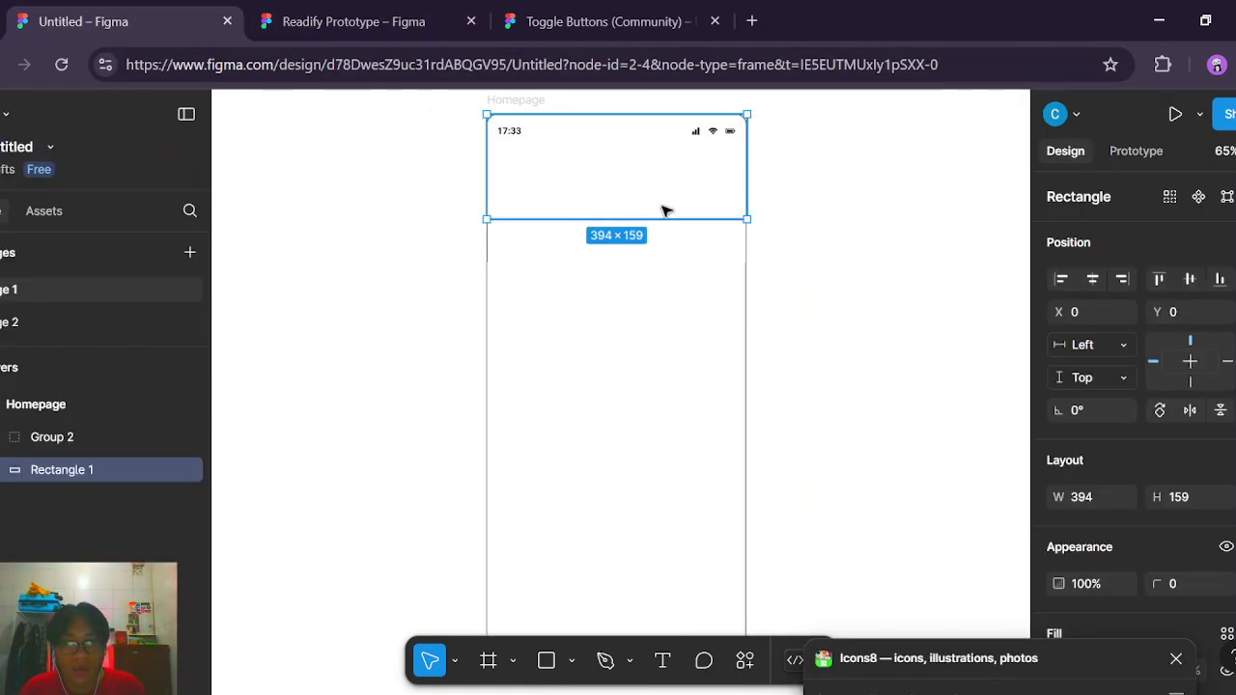
scroll(1071, 431, "down", 3)
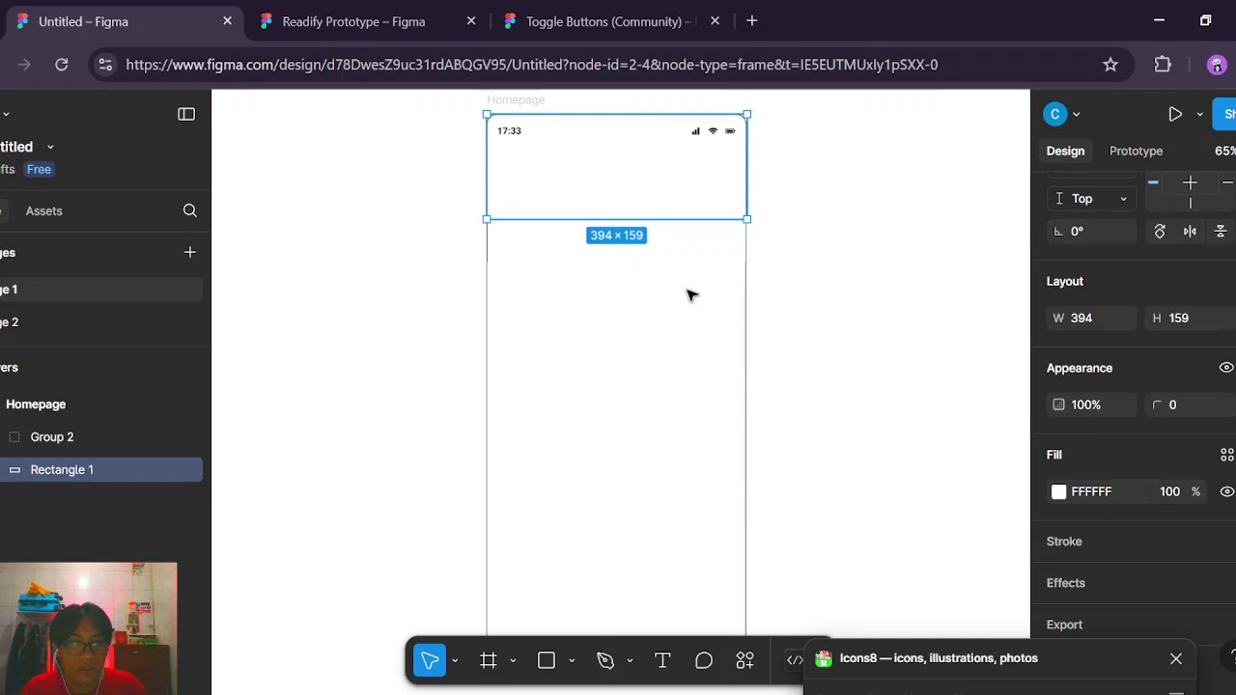
left_click(187, 114)
scroll(1222, 591, "down", 1)
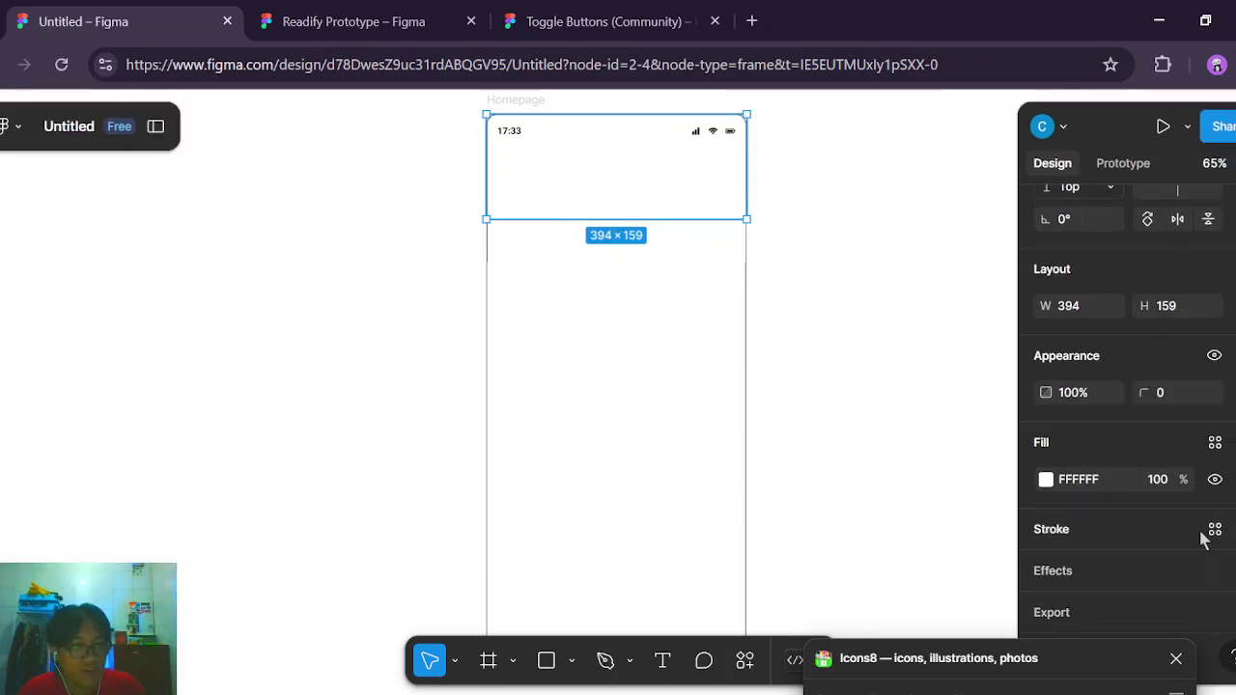
left_click(1215, 529)
scroll(1194, 551, "down", 1)
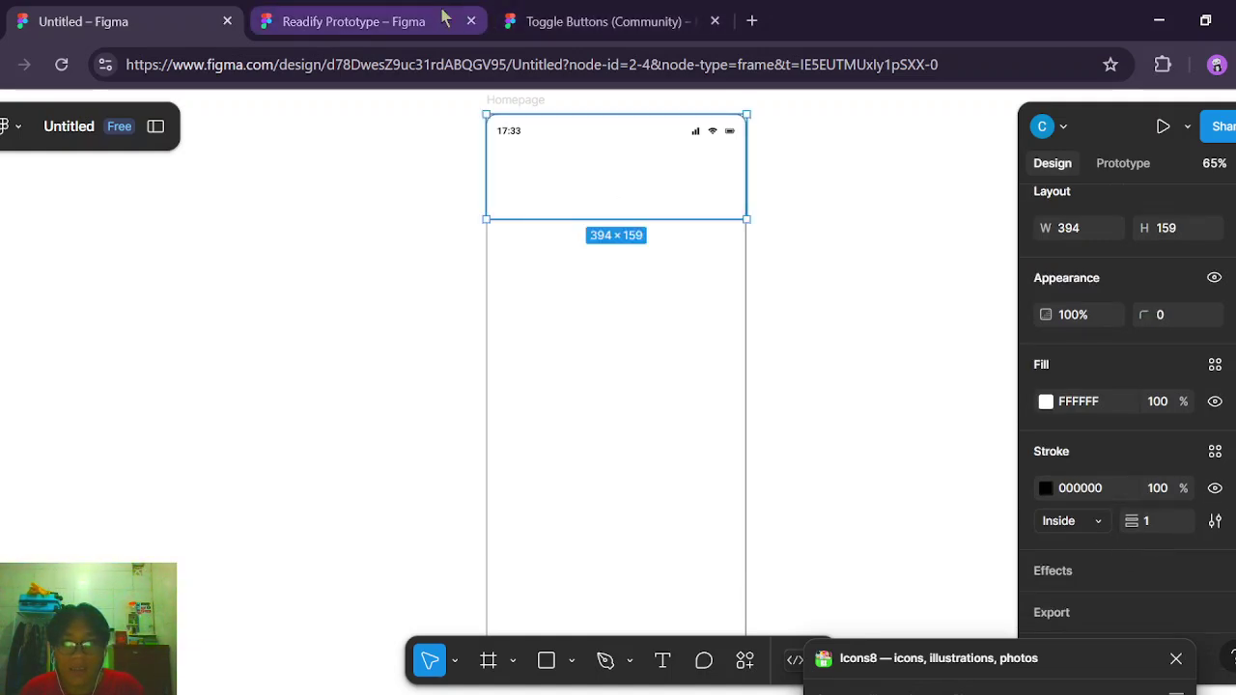
Copy the divider line's color from the Readify Prototype's header and set the Untitled header rectangle's stroke to D9D9D9.
left_click(353, 22)
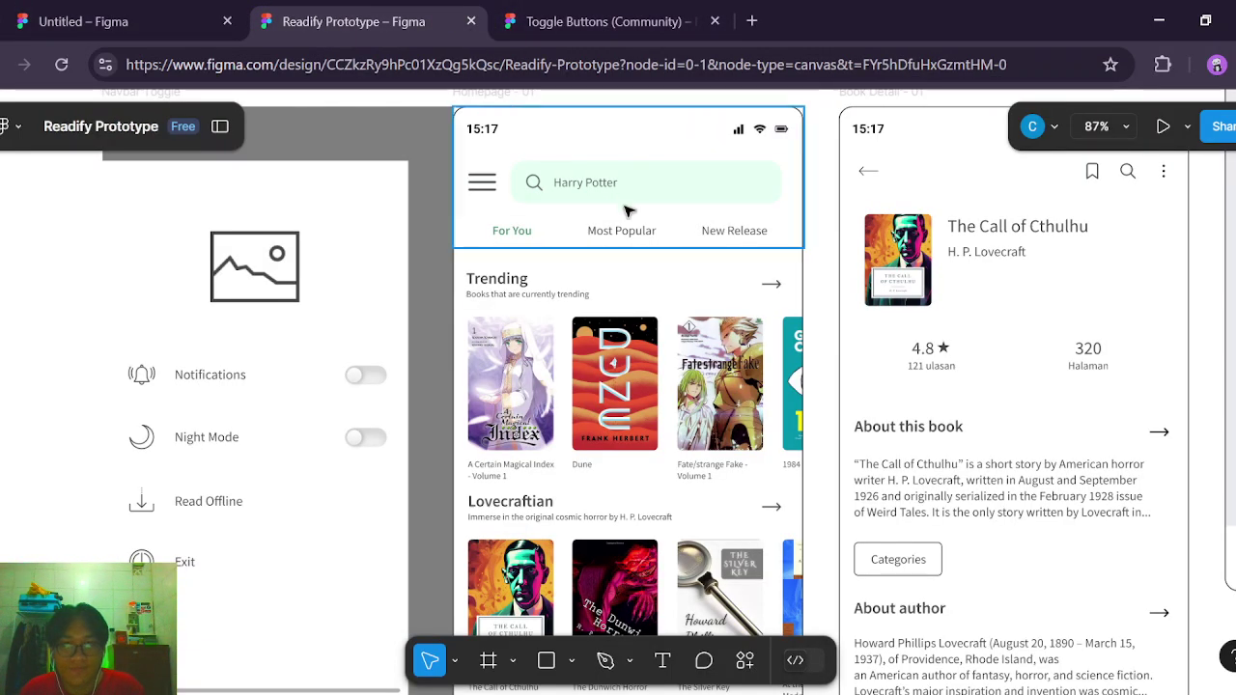
left_click(466, 252)
scroll(1166, 489, "down", 3)
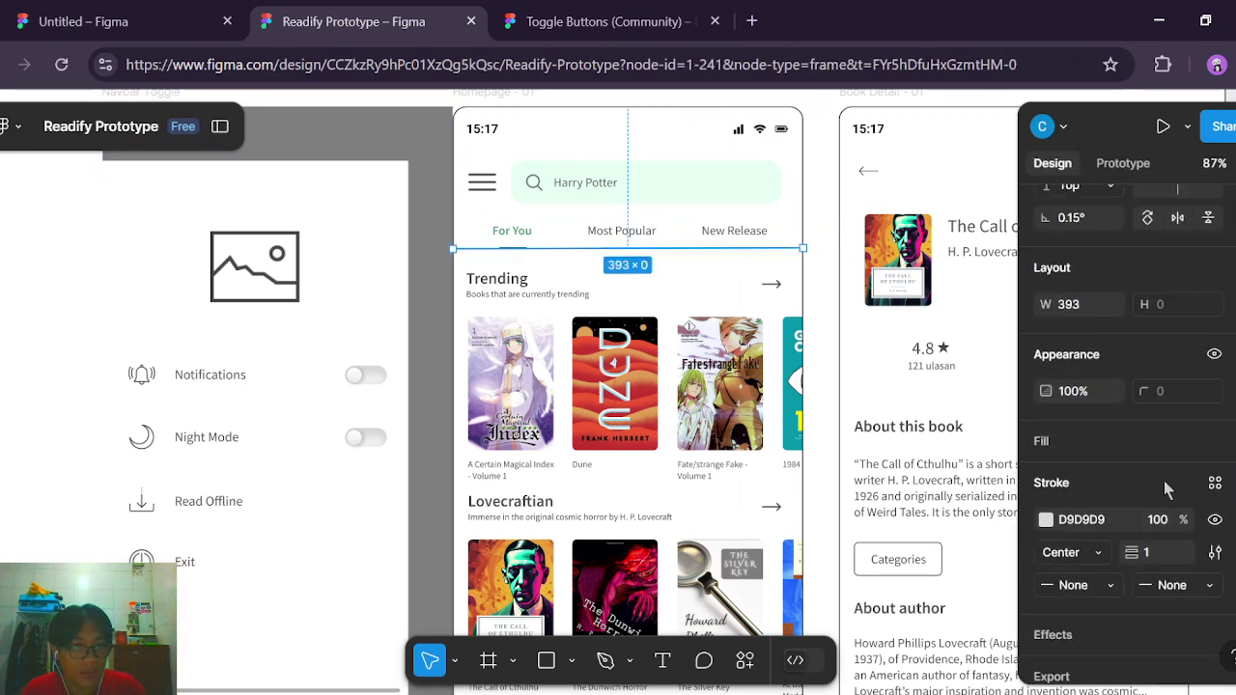
left_click(1096, 523)
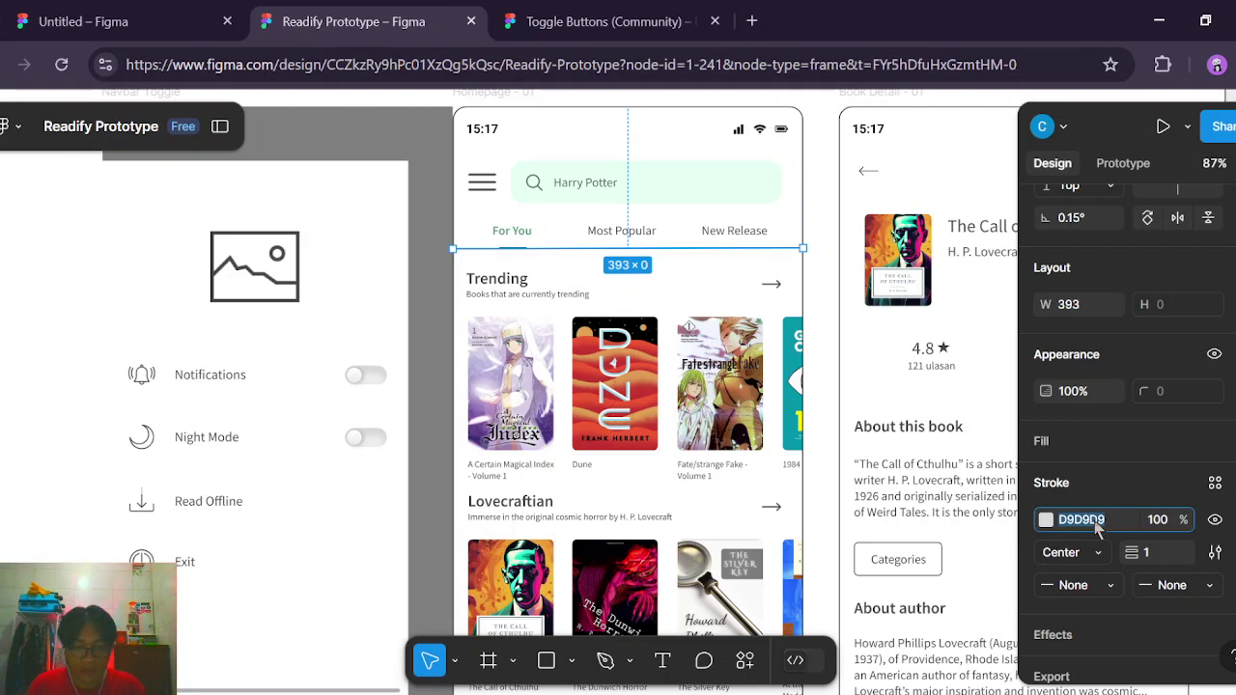
left_click(169, 19)
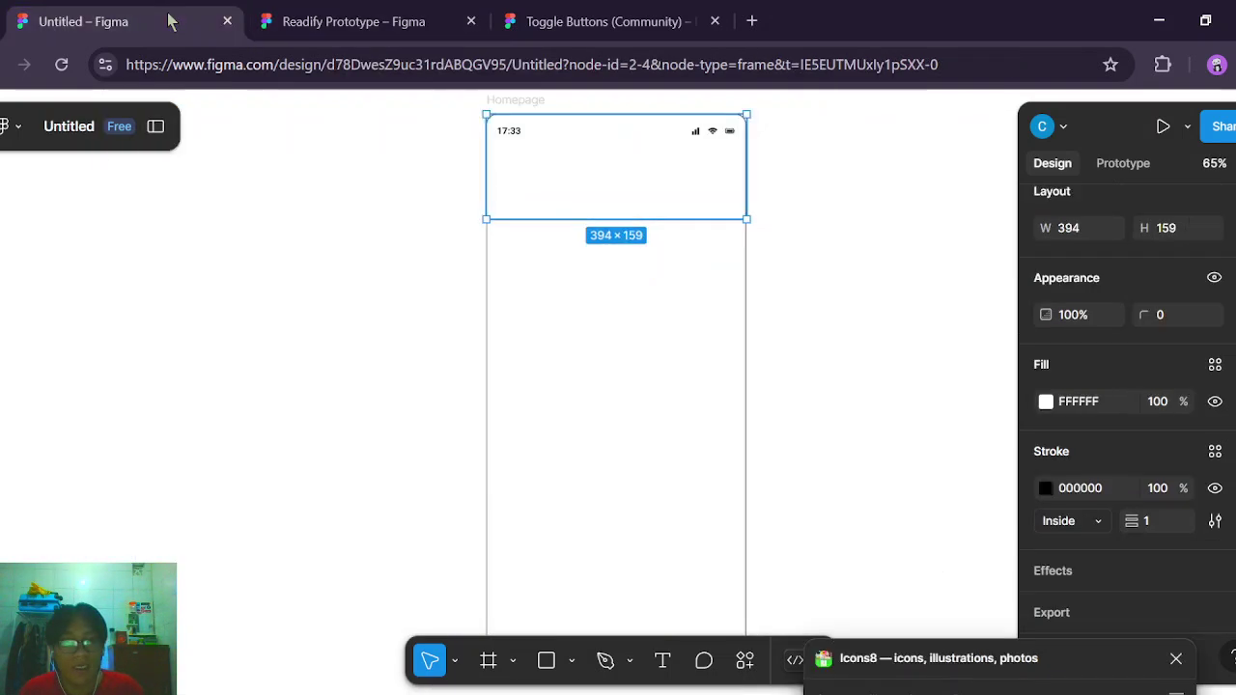
left_click(1081, 491)
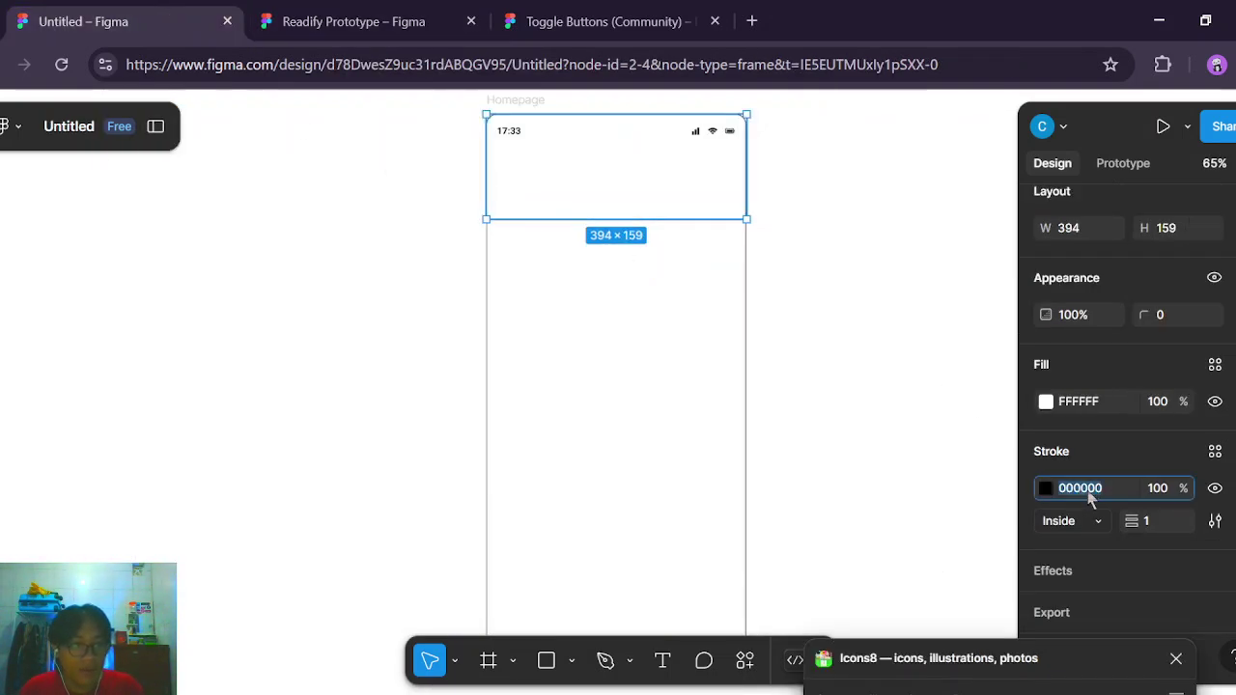
type("D9D9D9")
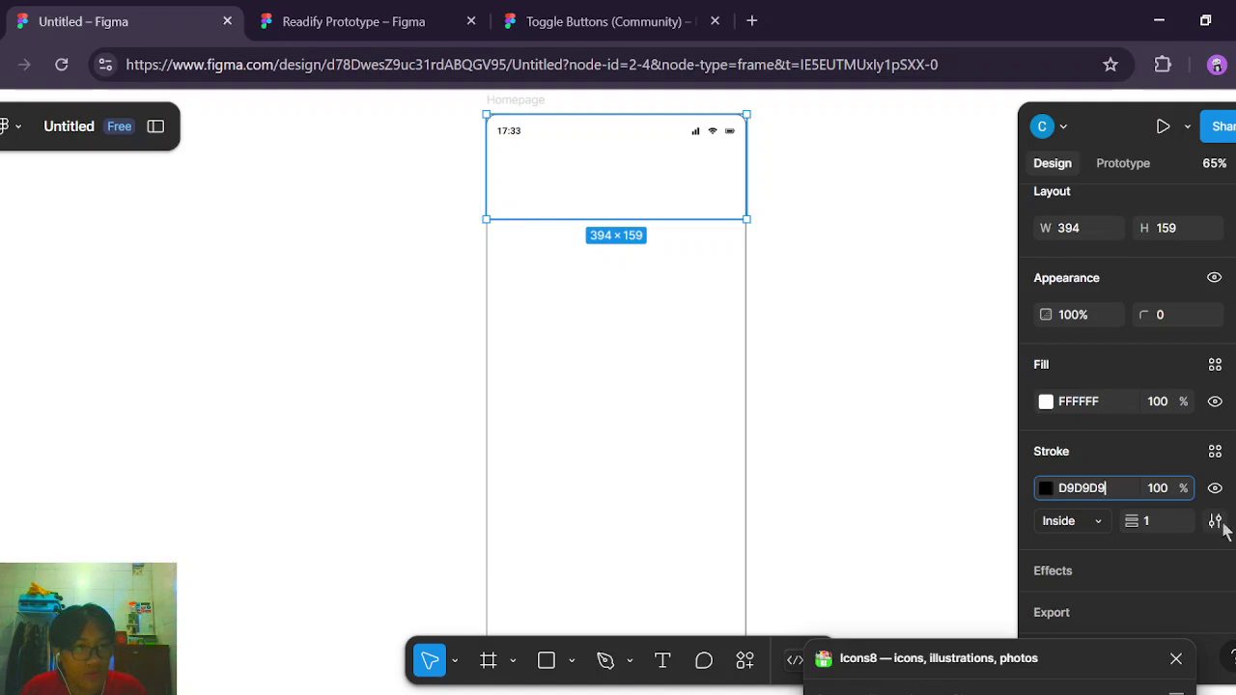
left_click(928, 391)
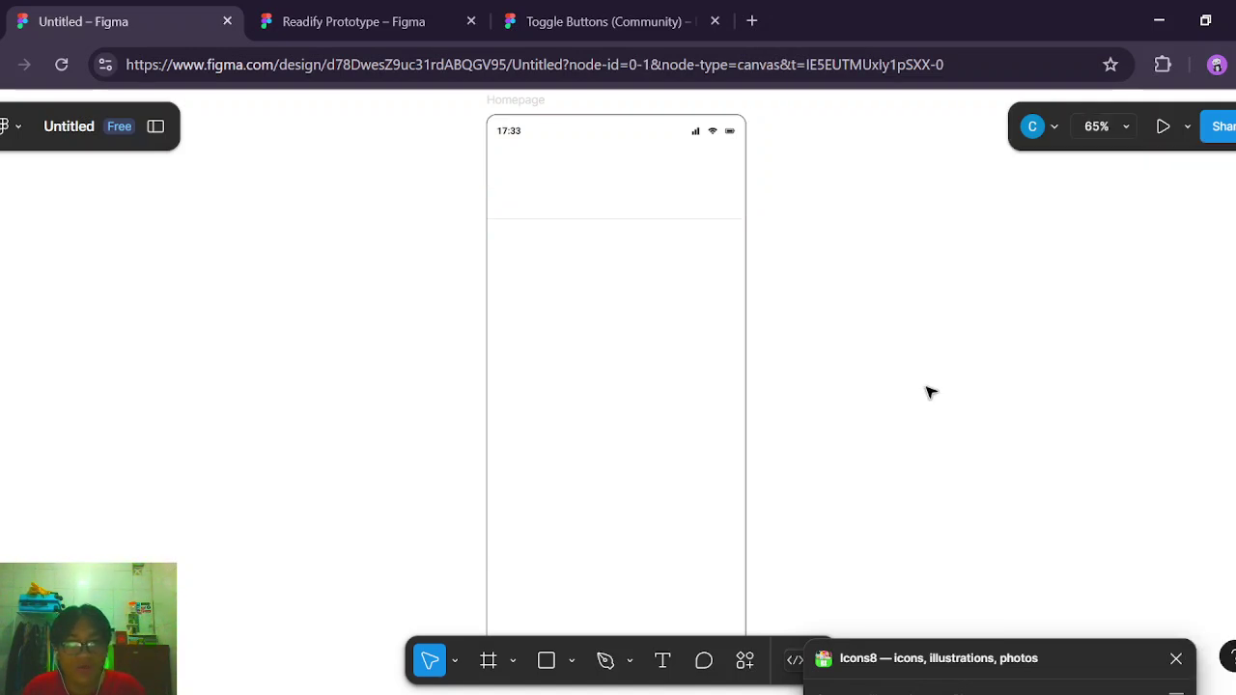
Apply the header rectangle's stroke to its bottom side only.
left_click(617, 215)
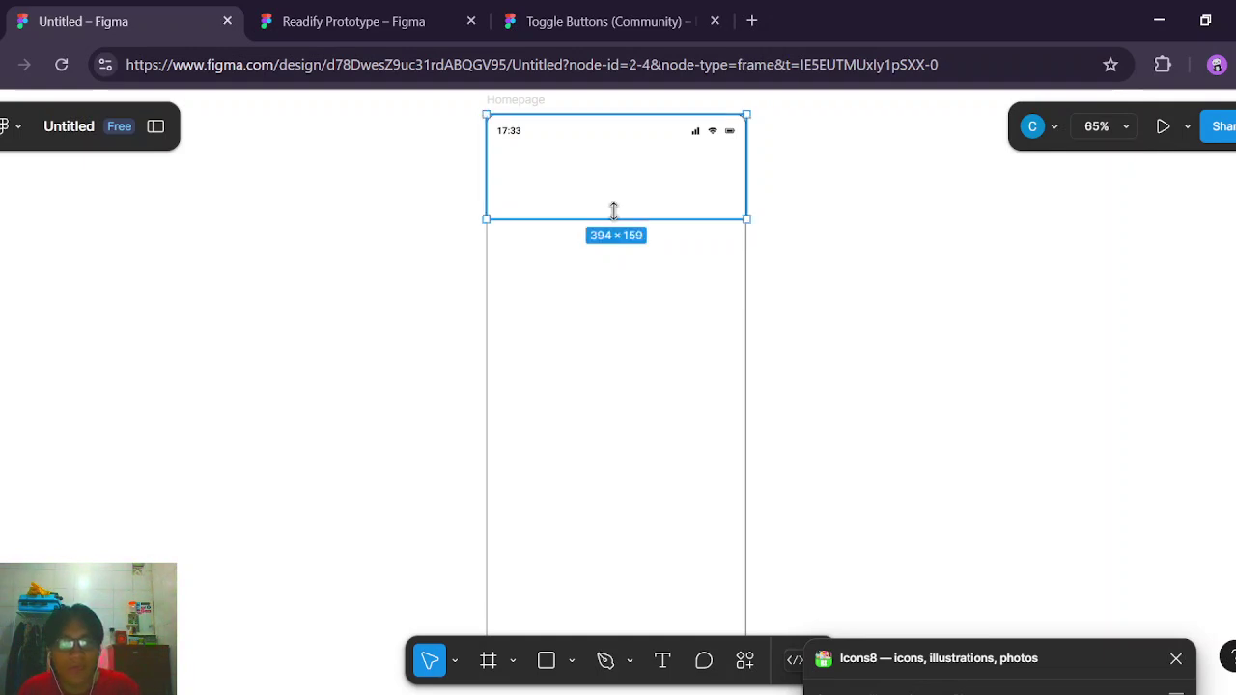
scroll(1125, 386, "down", 3)
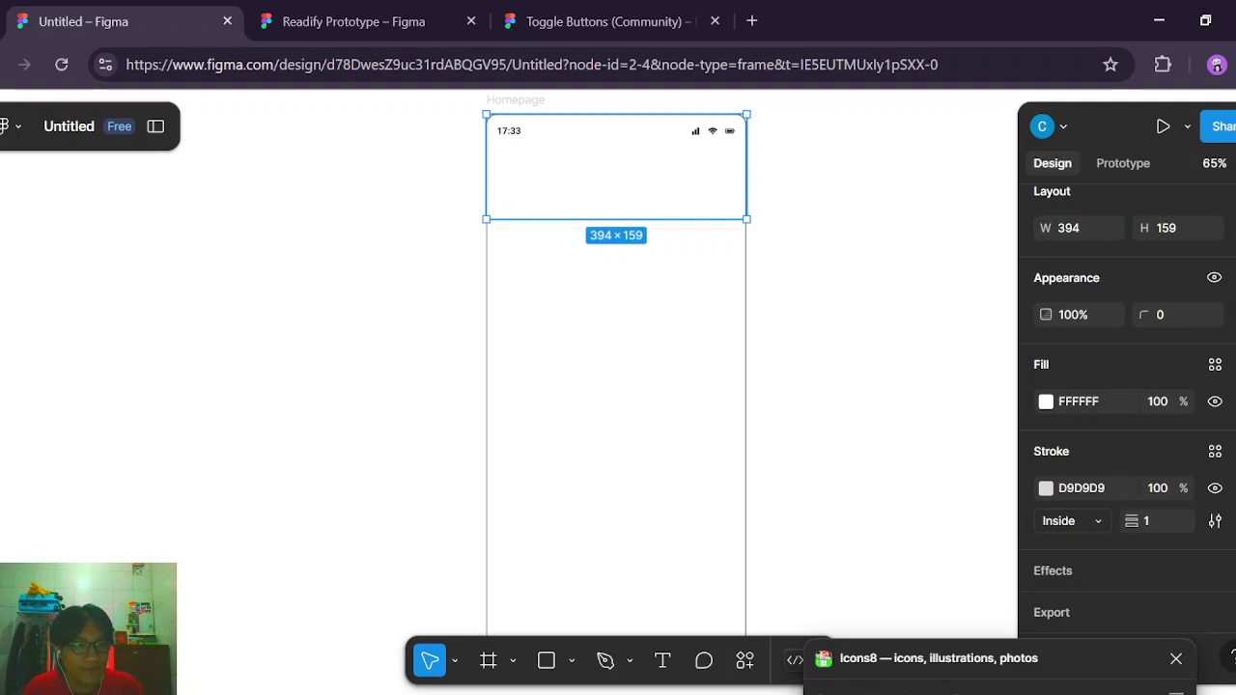
left_click(1131, 520)
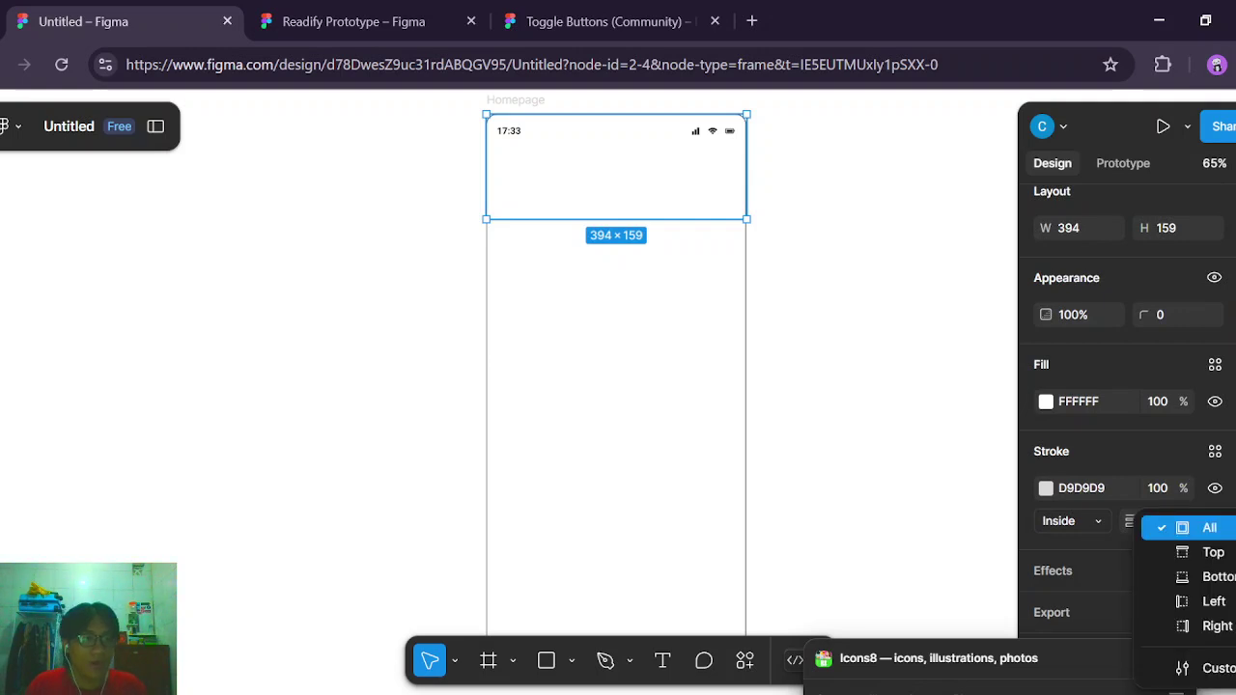
left_click(1219, 584)
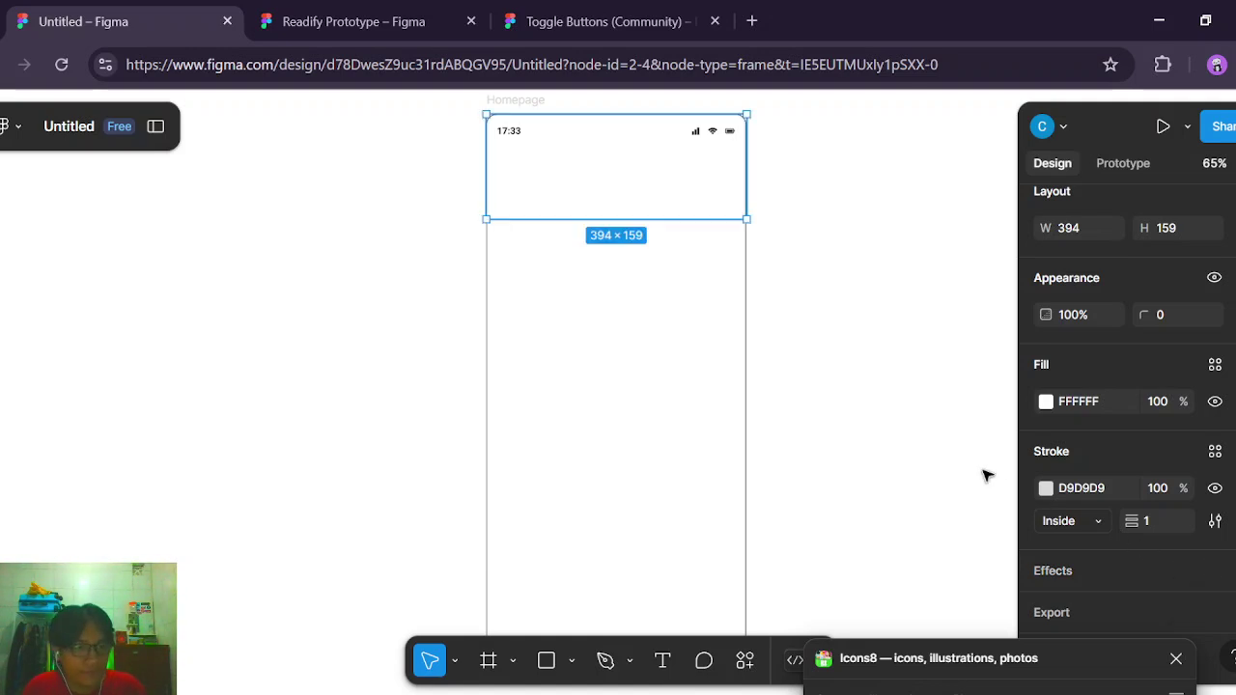
scroll(971, 469, "up", 5)
scroll(902, 431, "down", 2)
left_click(902, 433)
scroll(904, 433, "down", 2)
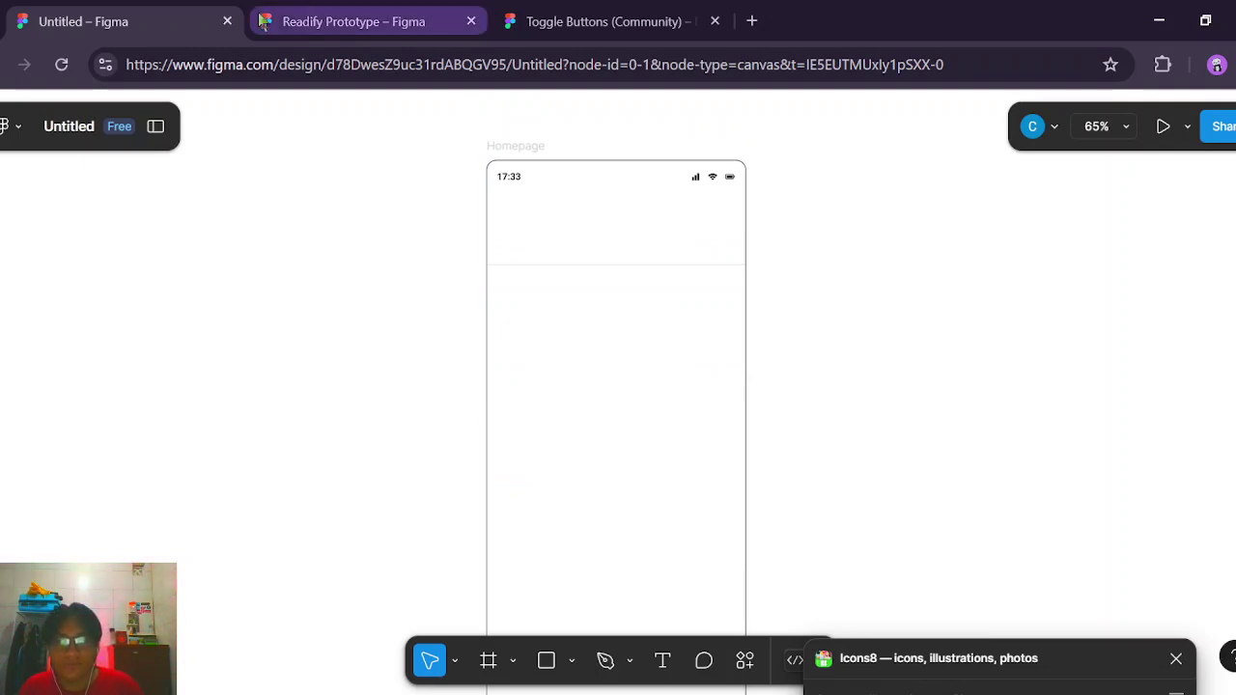
After checking the Readify Prototype's search bar, draw a rectangle about 205 × 41 inside the Untitled Homepage's header, below the status bar.
left_click(319, 15)
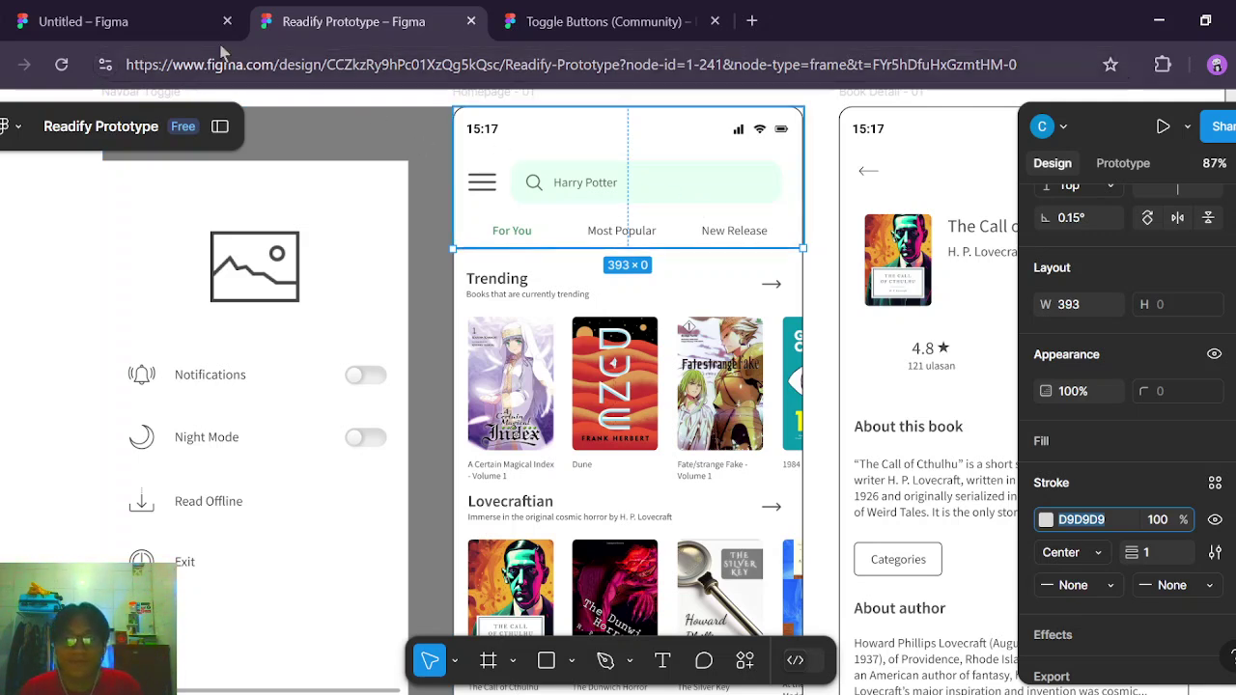
left_click(135, 19)
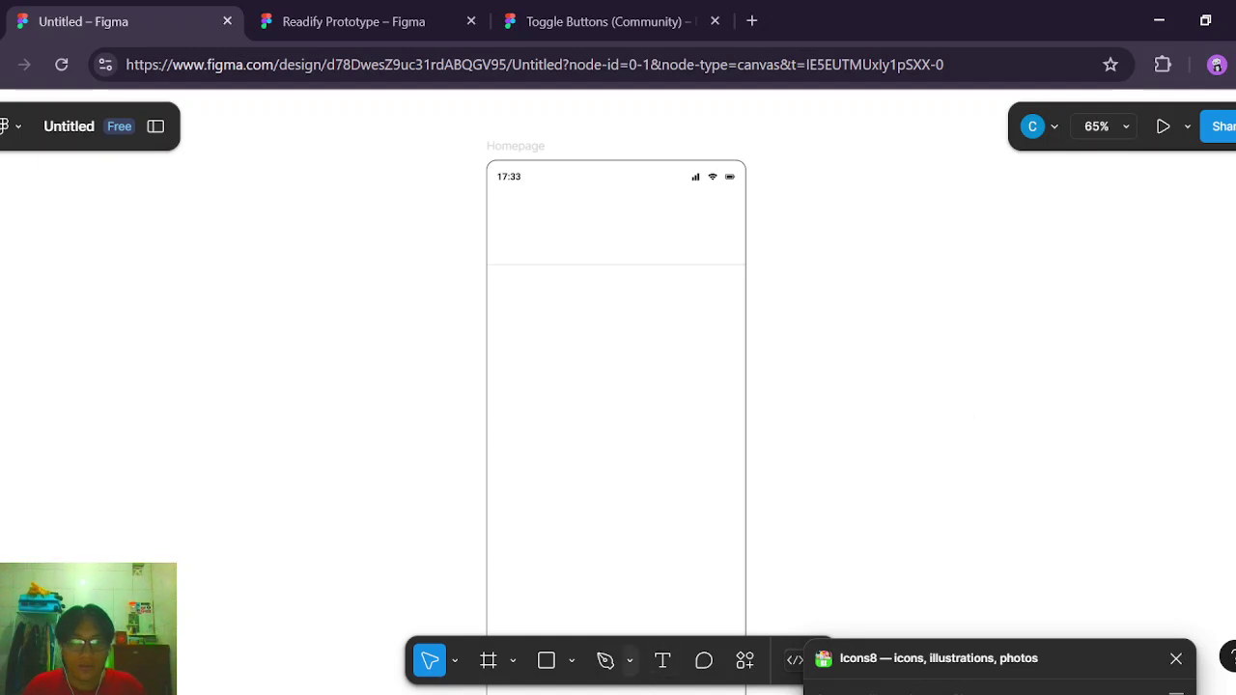
left_click(571, 661)
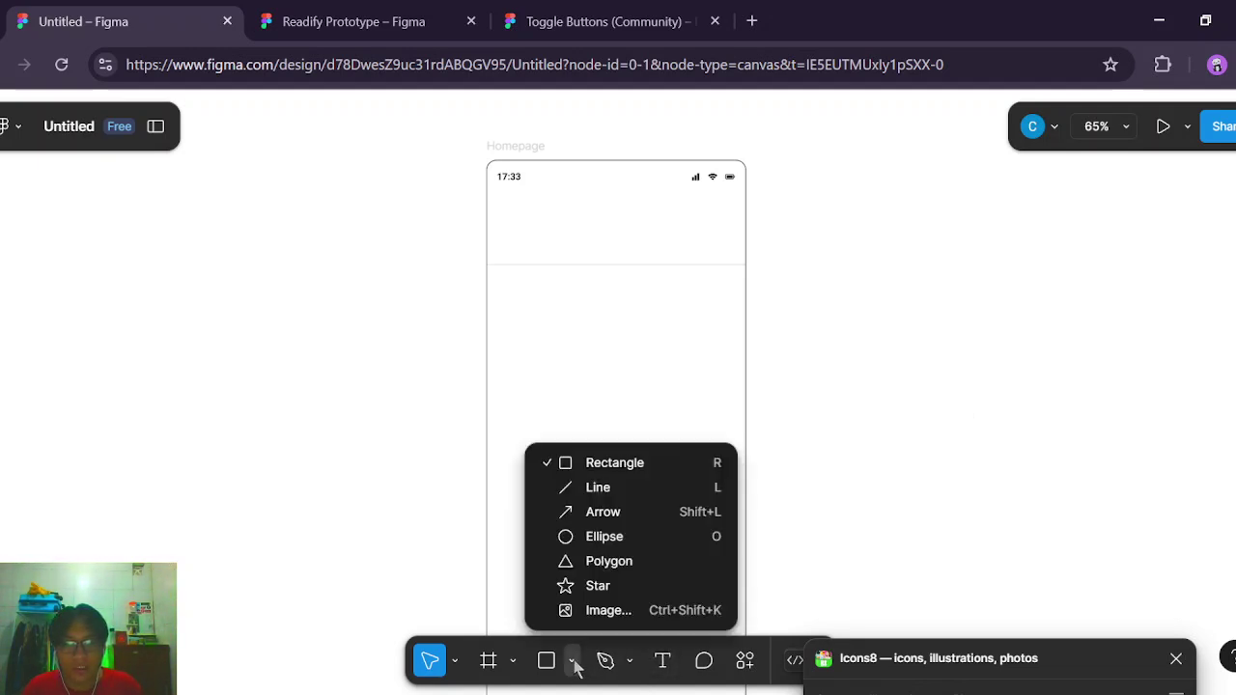
left_click(612, 463)
scroll(815, 338, "up", 5)
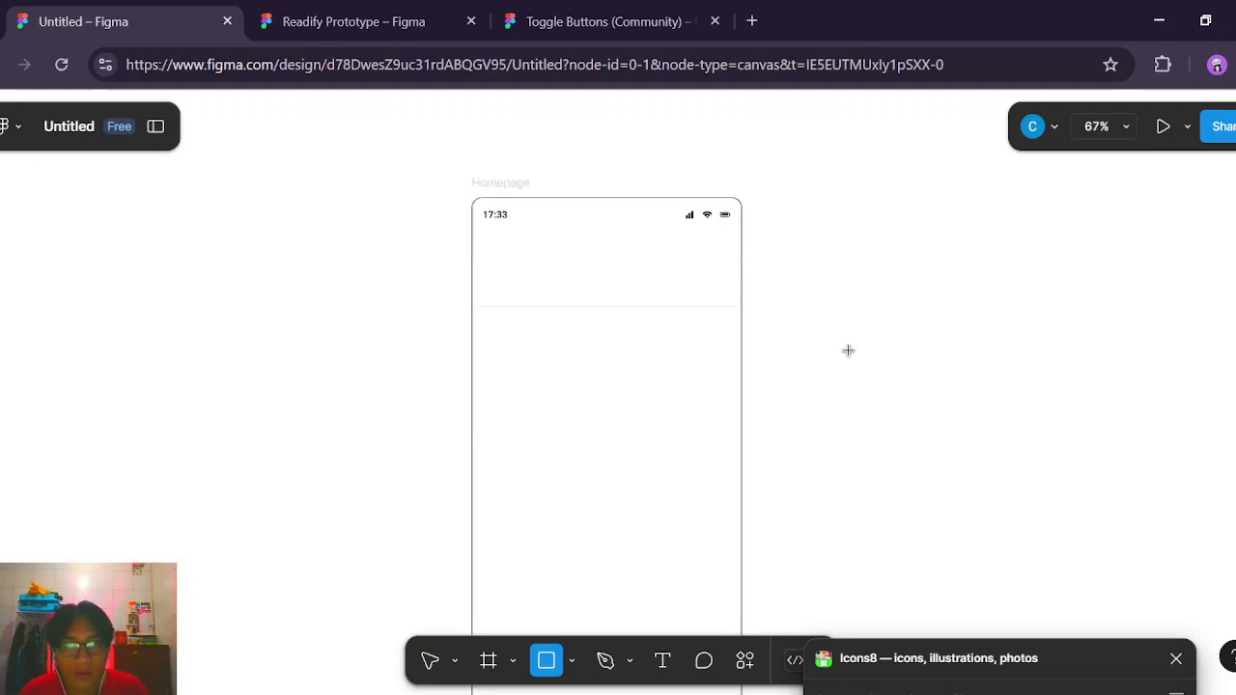
left_click_drag(846, 350, 996, 427)
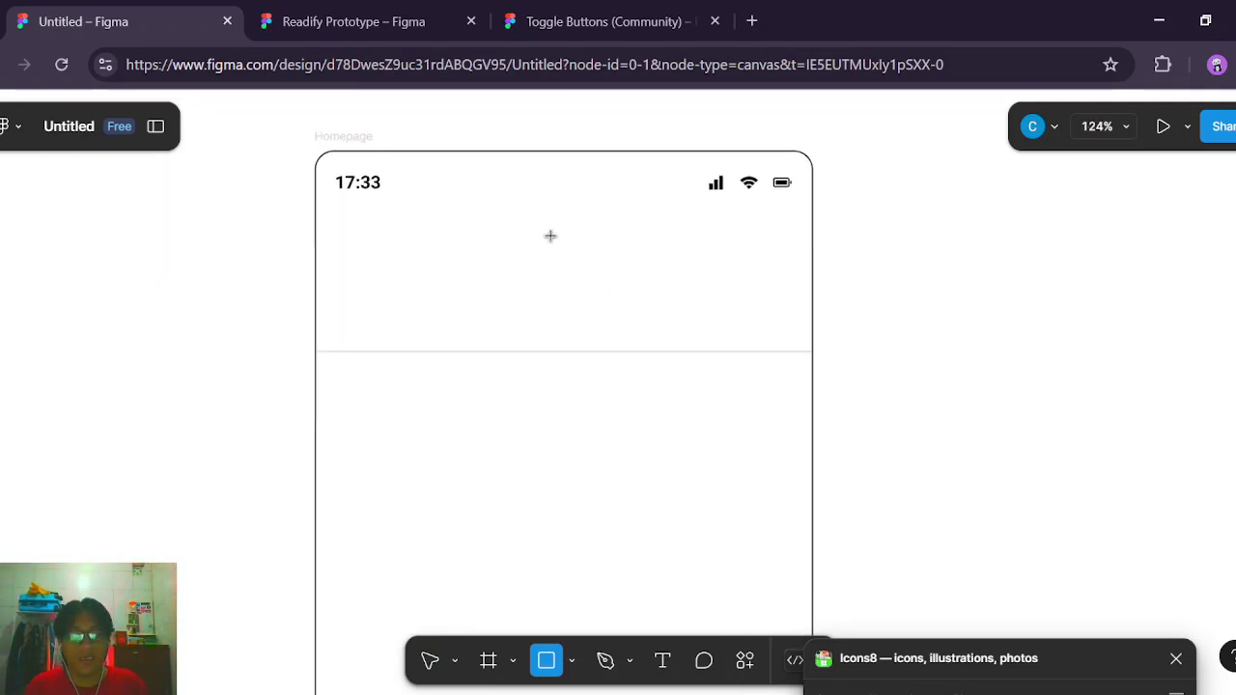
mouse_move(497, 239)
left_mouse_down()
mouse_move(723, 267)
mouse_move(759, 293)
left_mouse_up()
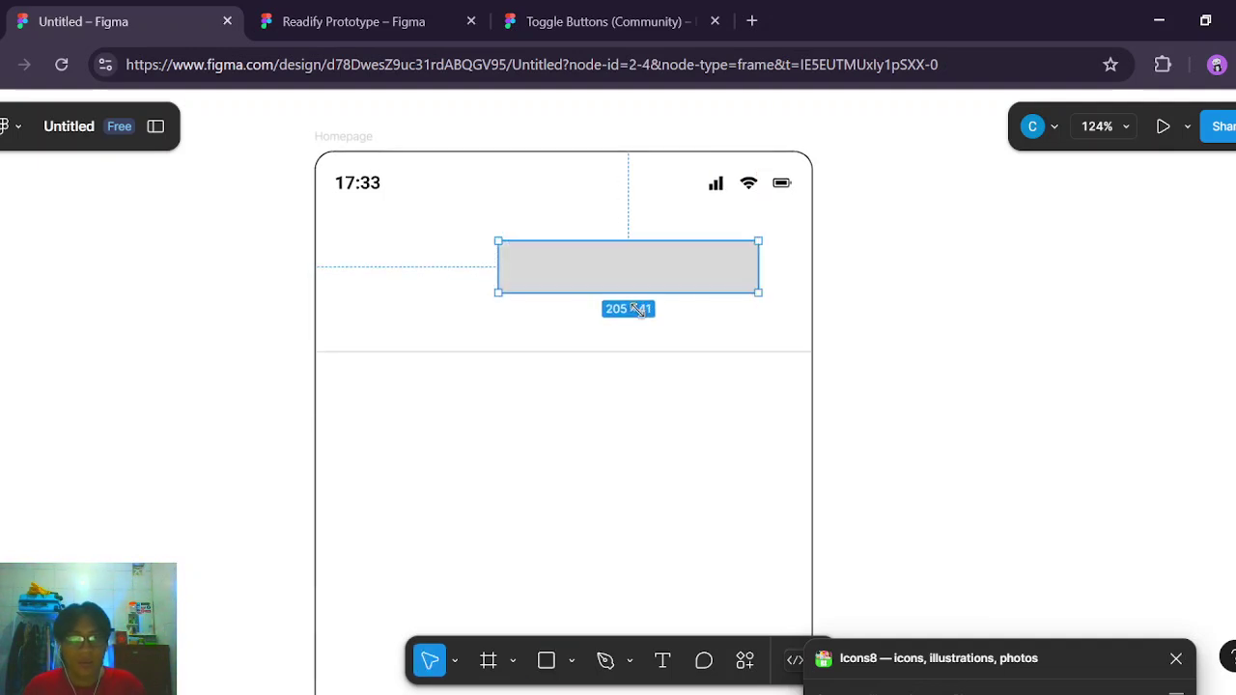
Copy the search bar's fill color from the Readify Prototype and set the Untitled search bar rectangle's fill to E4FFF2.
left_click(353, 21)
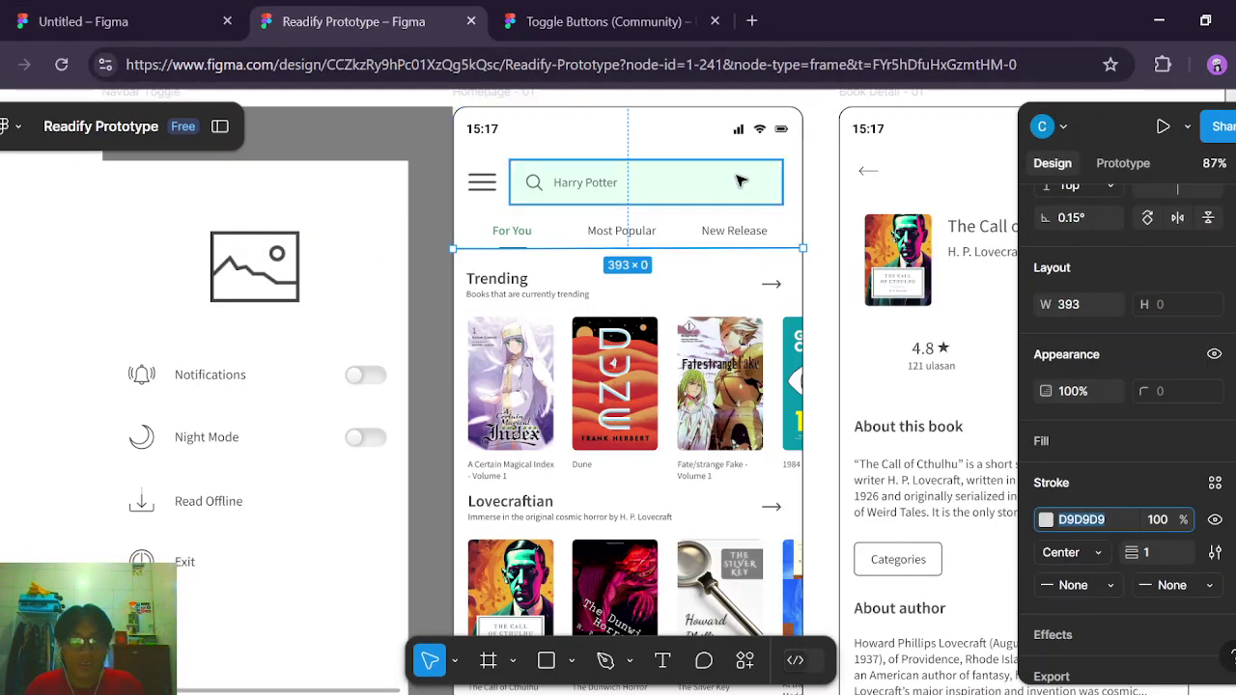
scroll(1120, 555, "down", 2)
left_click(1091, 561)
key("ctrl+c")
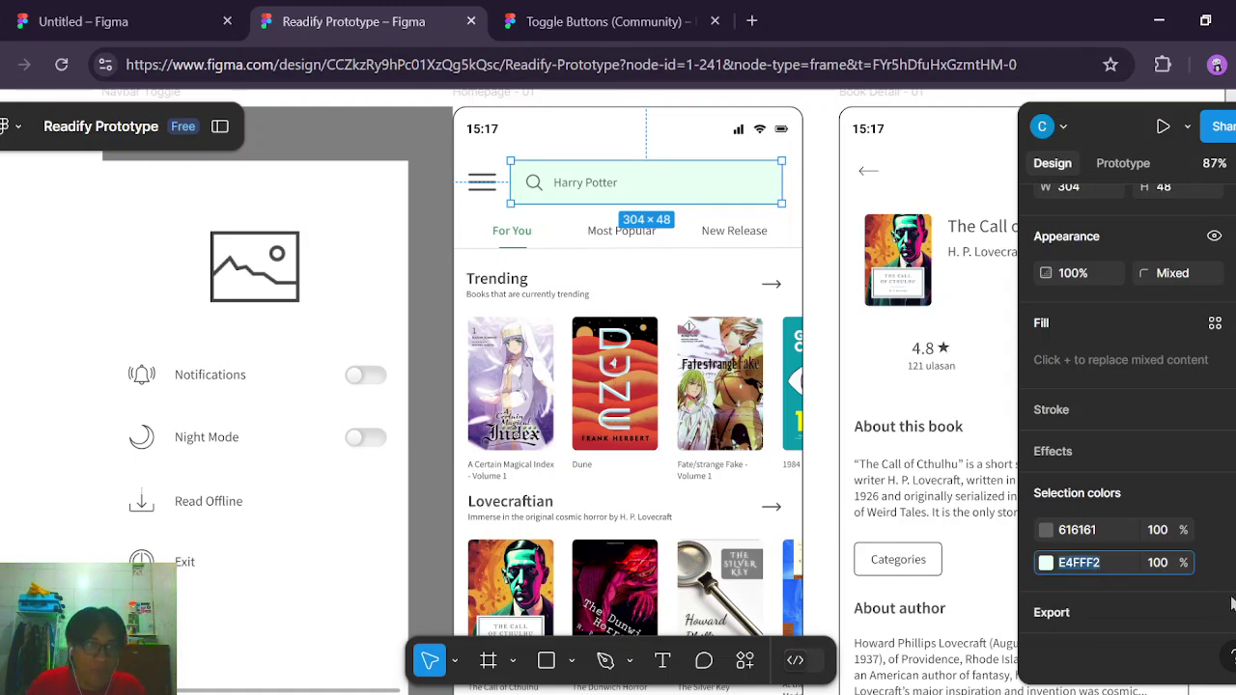
left_click(125, 22)
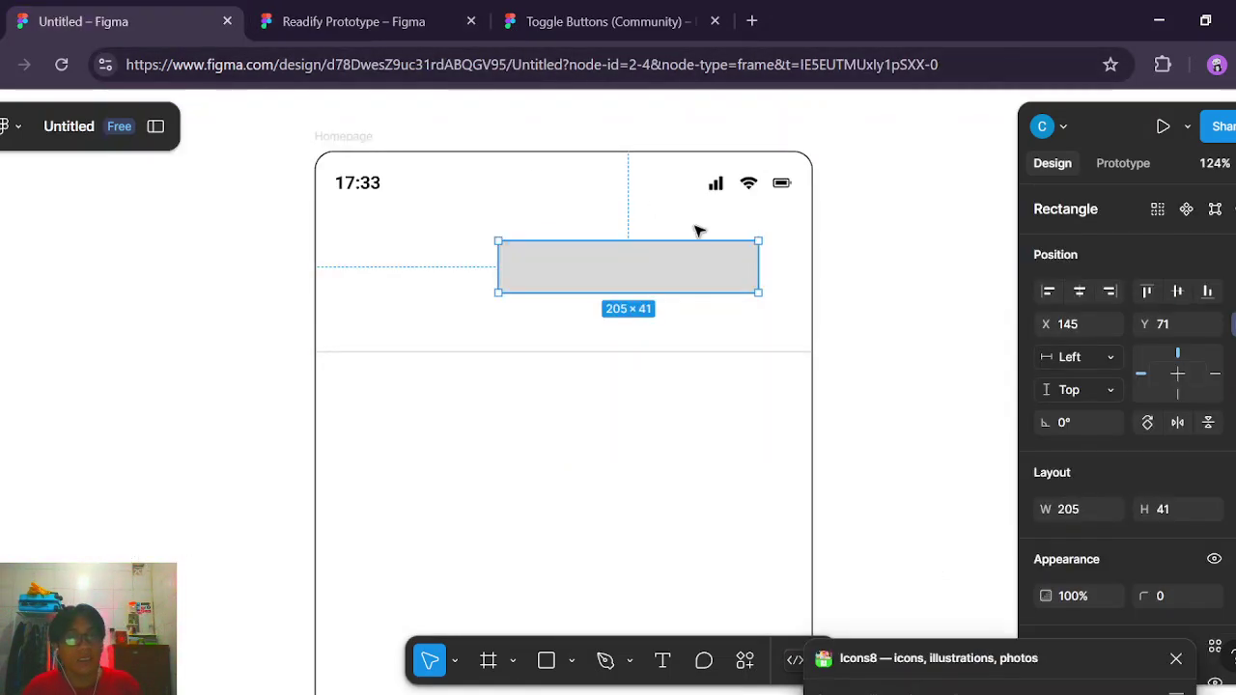
scroll(1121, 455, "down", 3)
left_click(1089, 488)
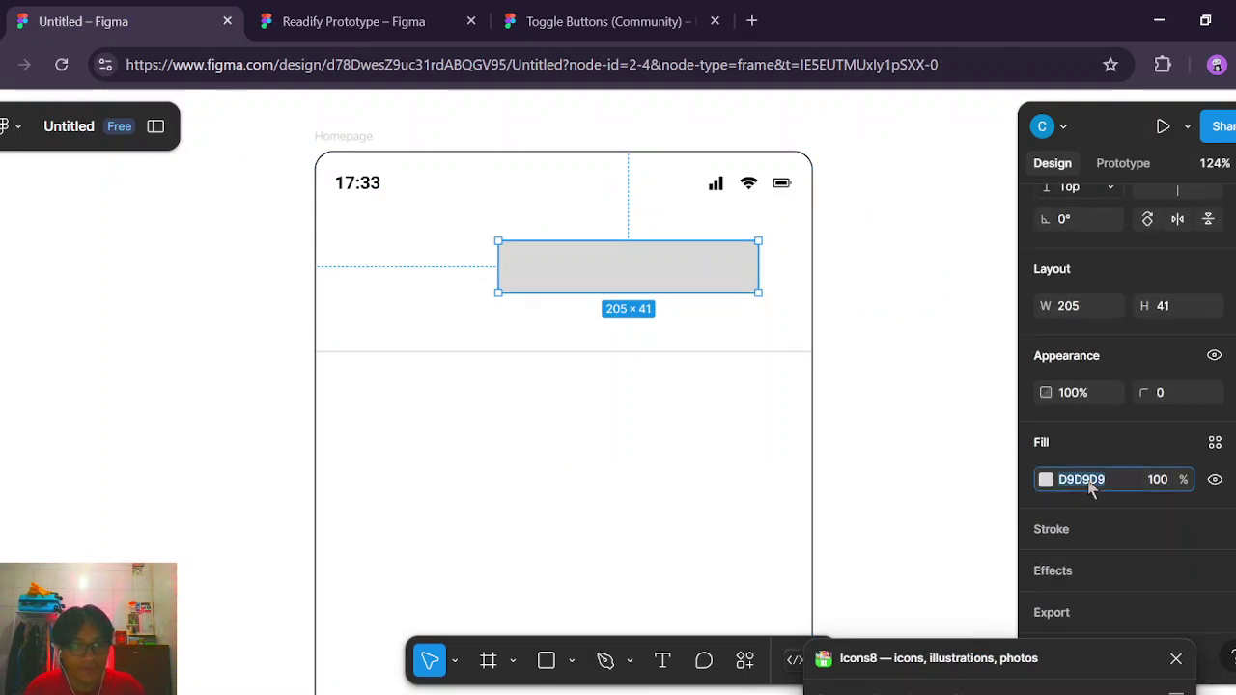
key("ctrl+v")
key("Return")
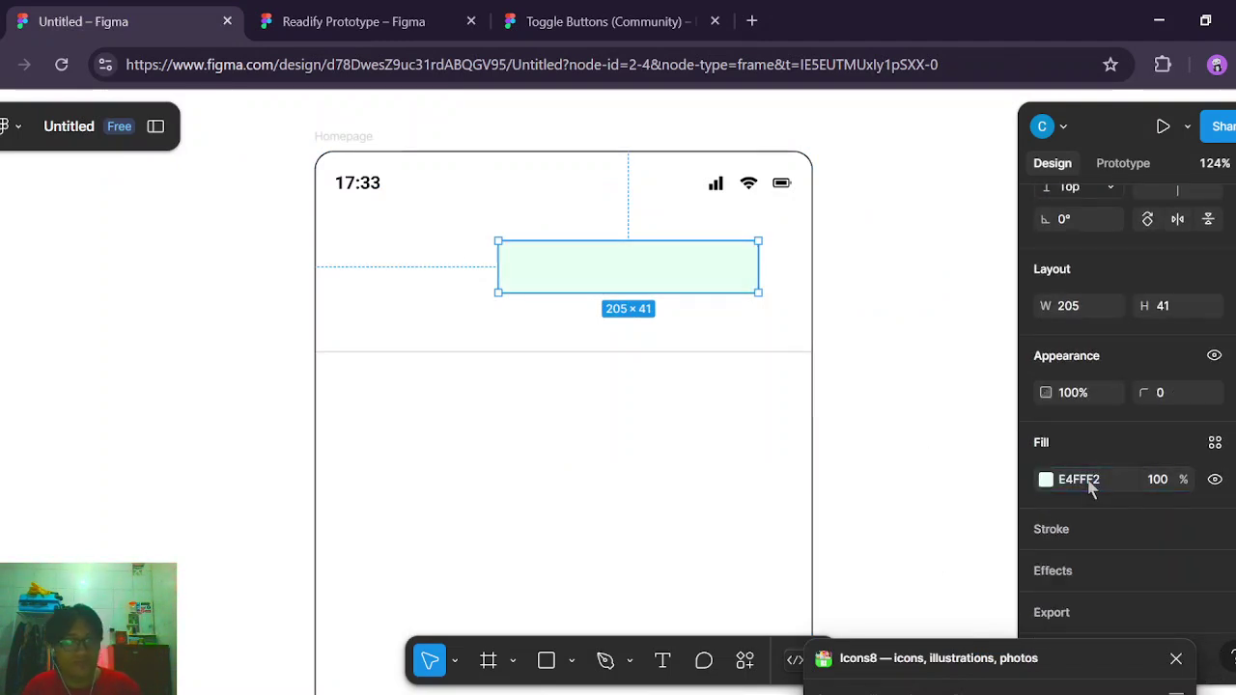
After checking the Readify Prototype's search bar rounding, set the Untitled search bar rectangle's corner radius to 15.
scroll(1100, 415, "up", 3)
scroll(1111, 395, "down", 3)
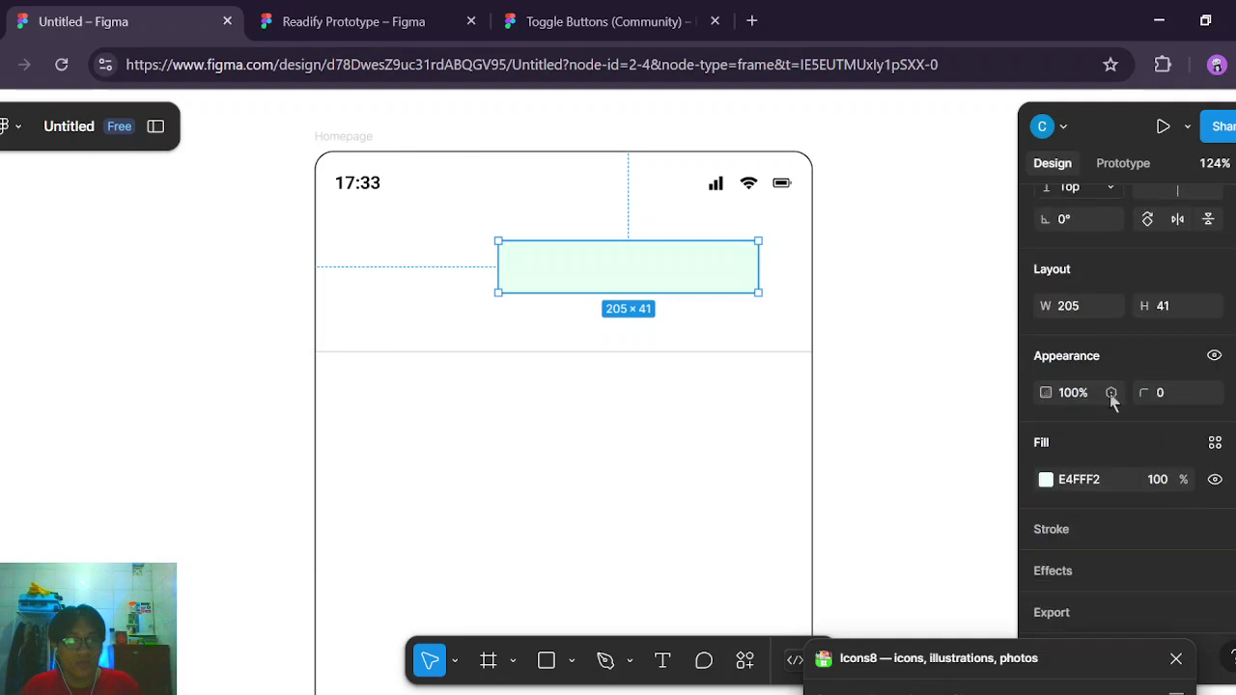
left_click(316, 19)
scroll(1117, 323, "up", 3)
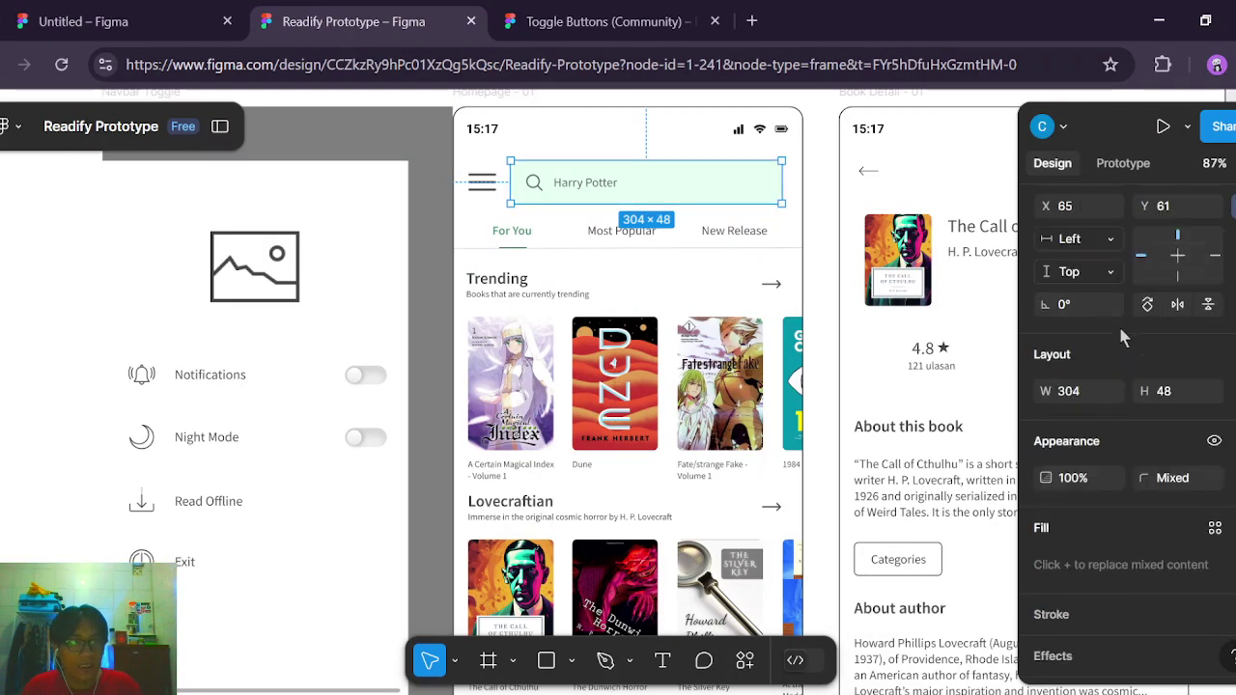
scroll(1204, 399, "up", 3)
scroll(1194, 408, "down", 2)
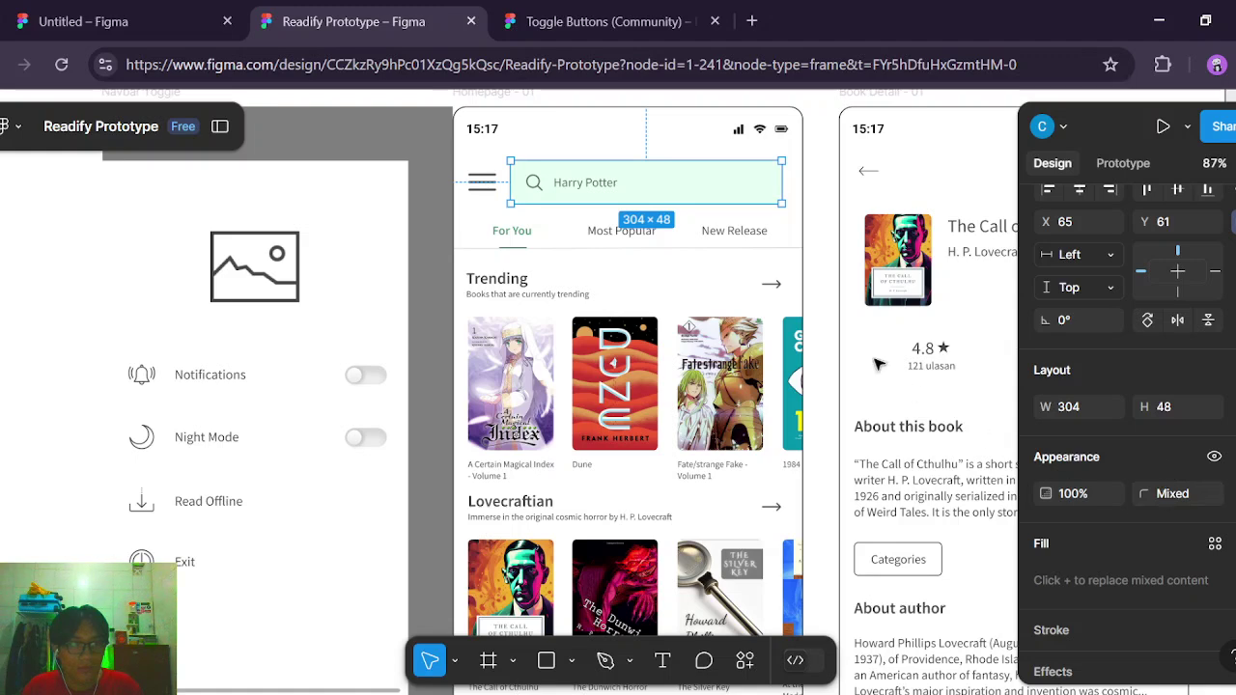
double_click(717, 201)
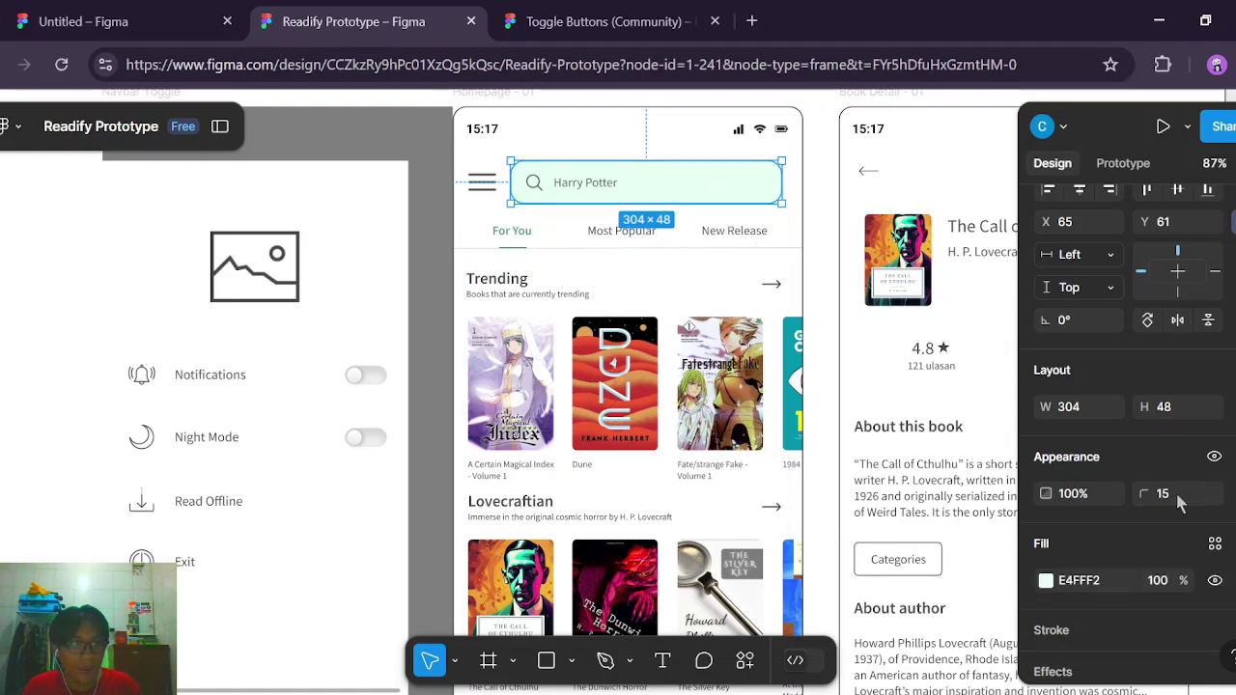
left_click_drag(1149, 494, 1168, 493)
left_click(106, 22)
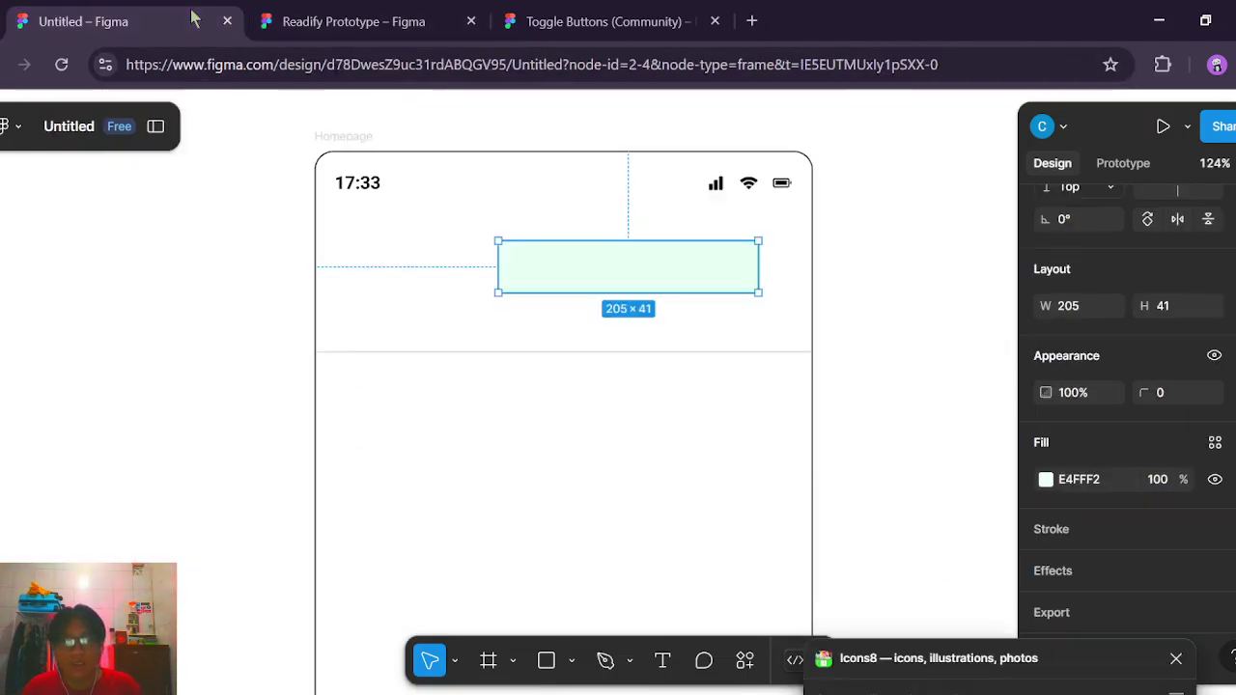
left_click(1173, 401)
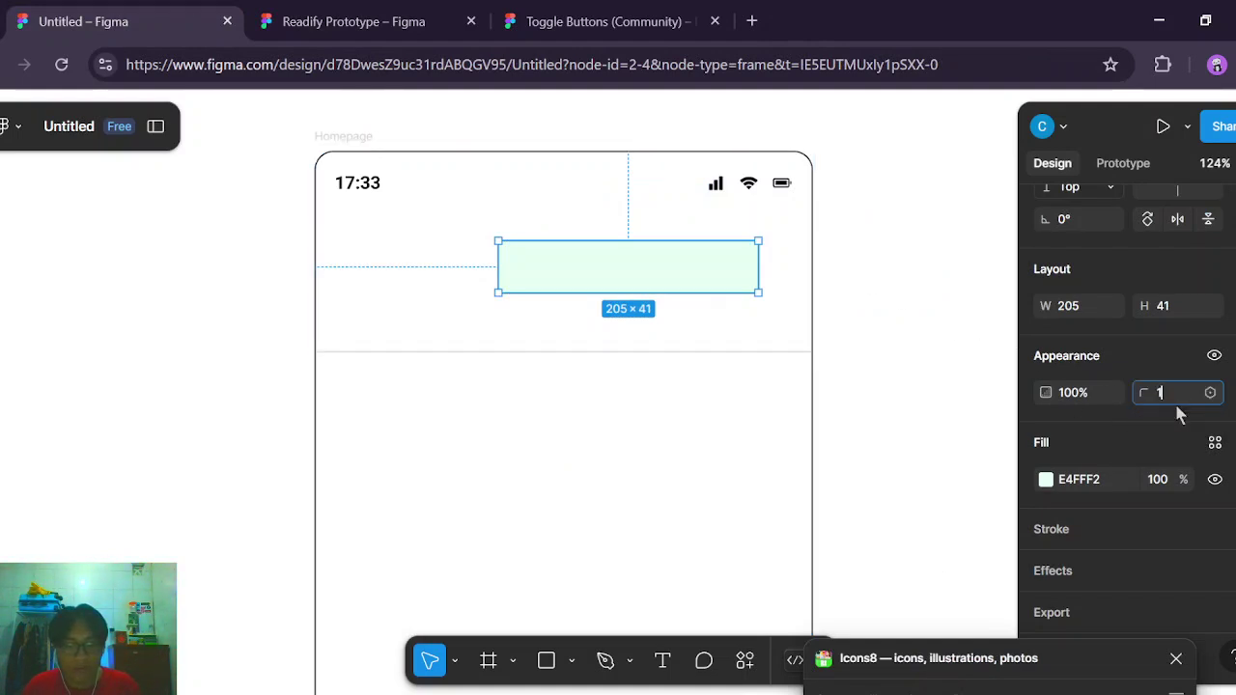
key("Return")
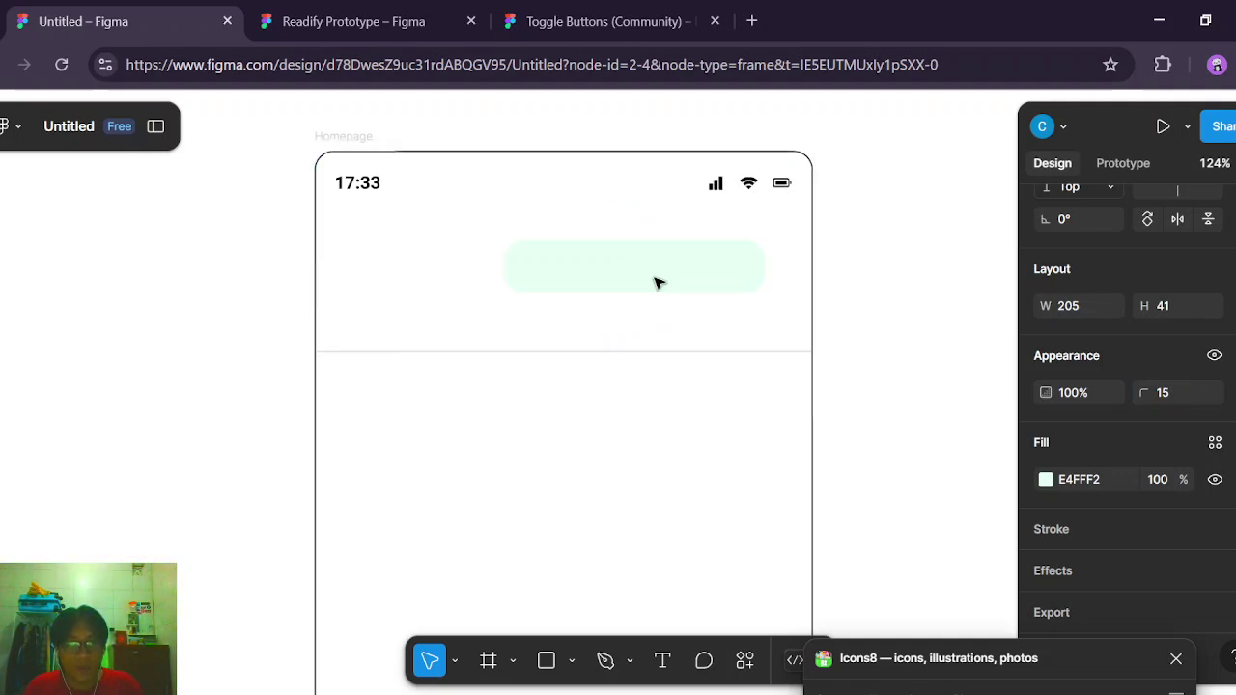
Move the search bar to about X 156 and, after checking the Readify Prototype's search bar position, set its Y position to 61.
left_click_drag(655, 282, 648, 273)
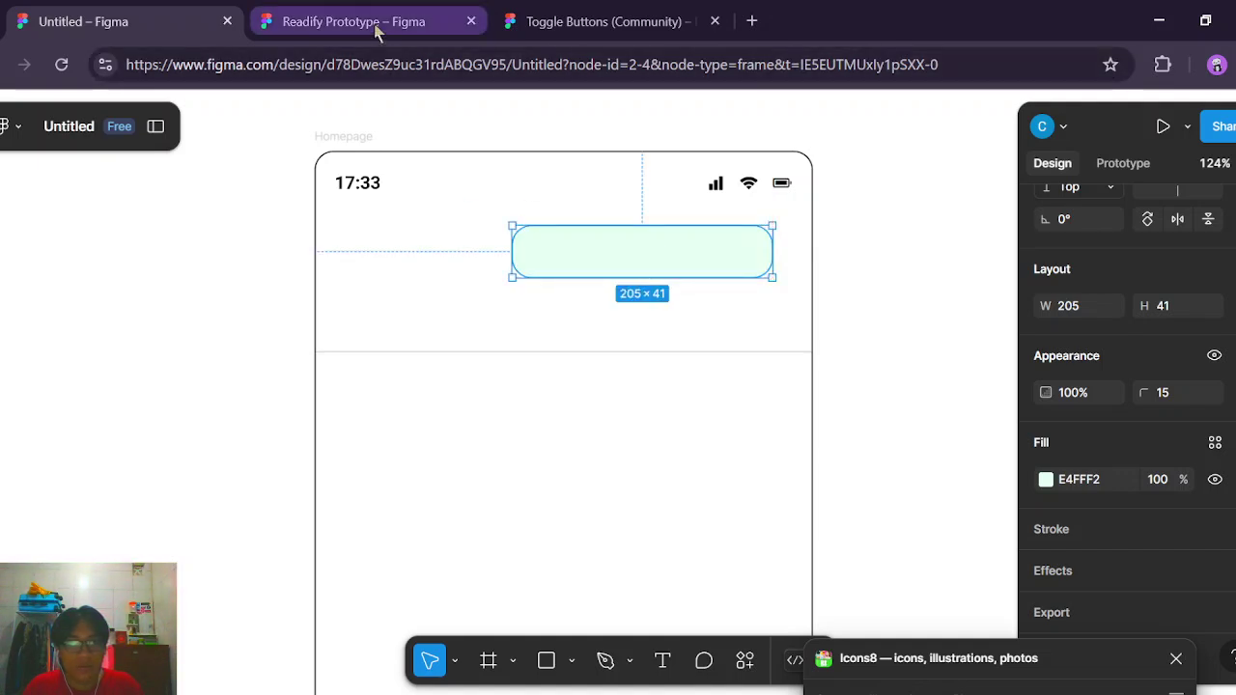
scroll(917, 242, "up", 2)
scroll(1218, 323, "up", 3)
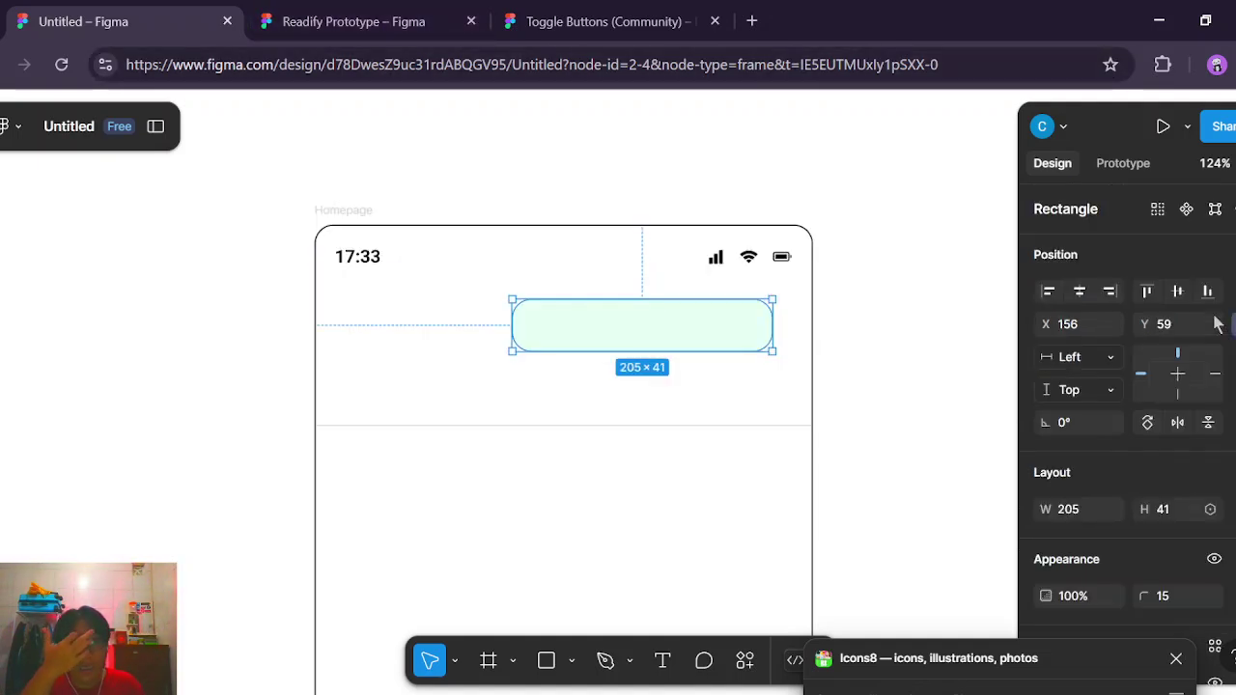
left_click(428, 9)
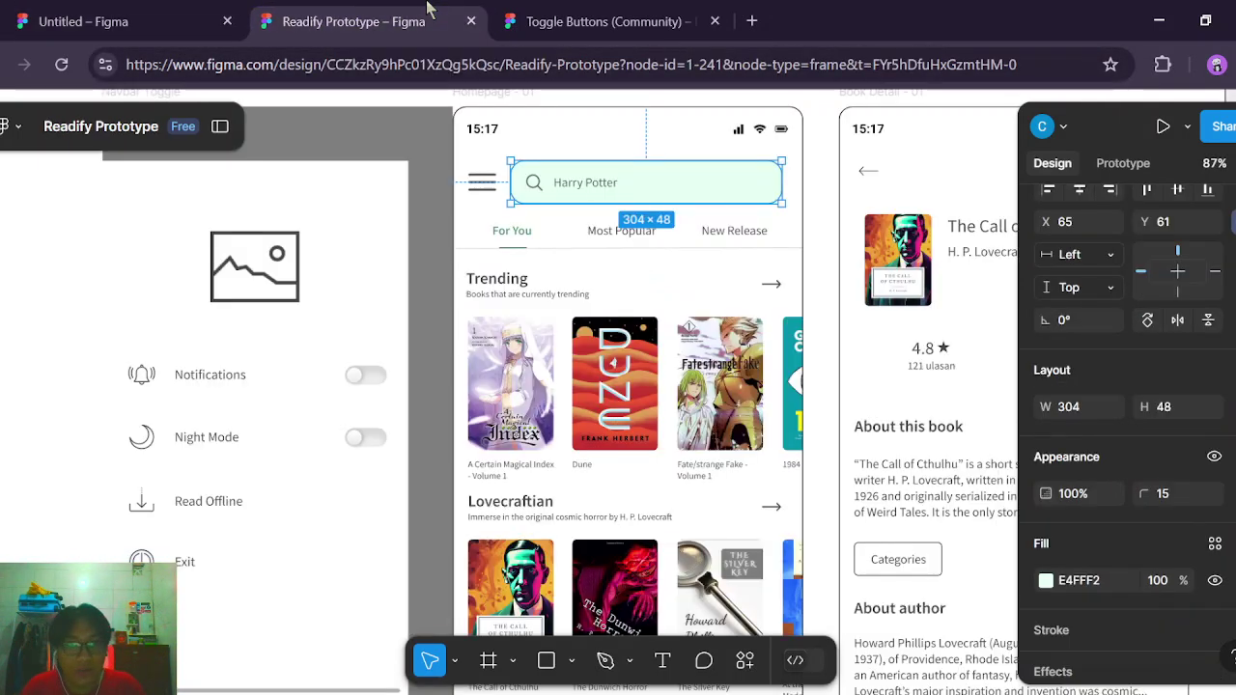
scroll(1153, 399, "up", 2)
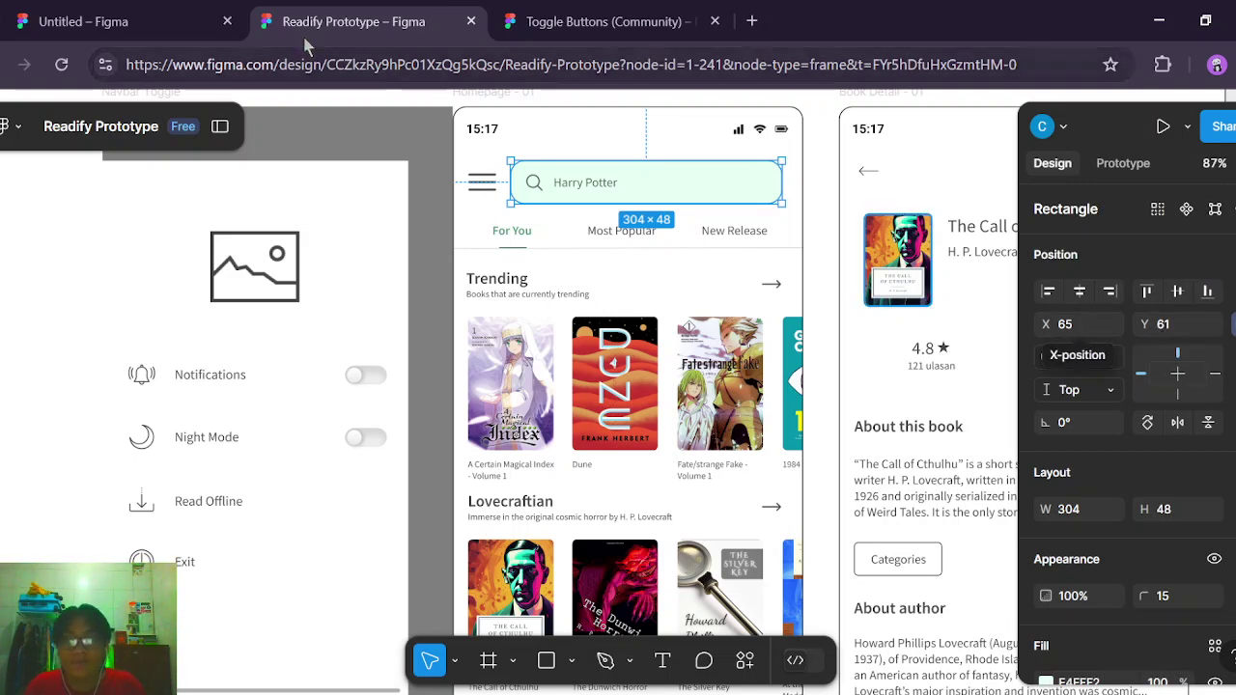
left_click(183, 21)
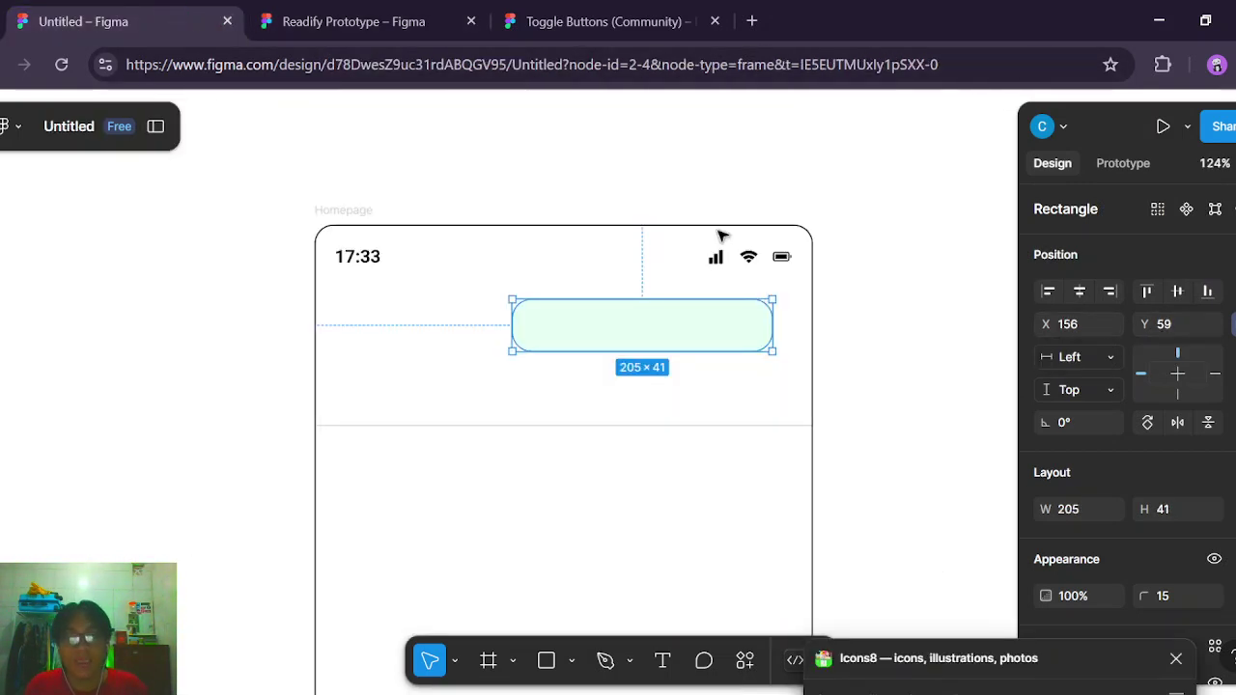
left_click(1175, 331)
type("61")
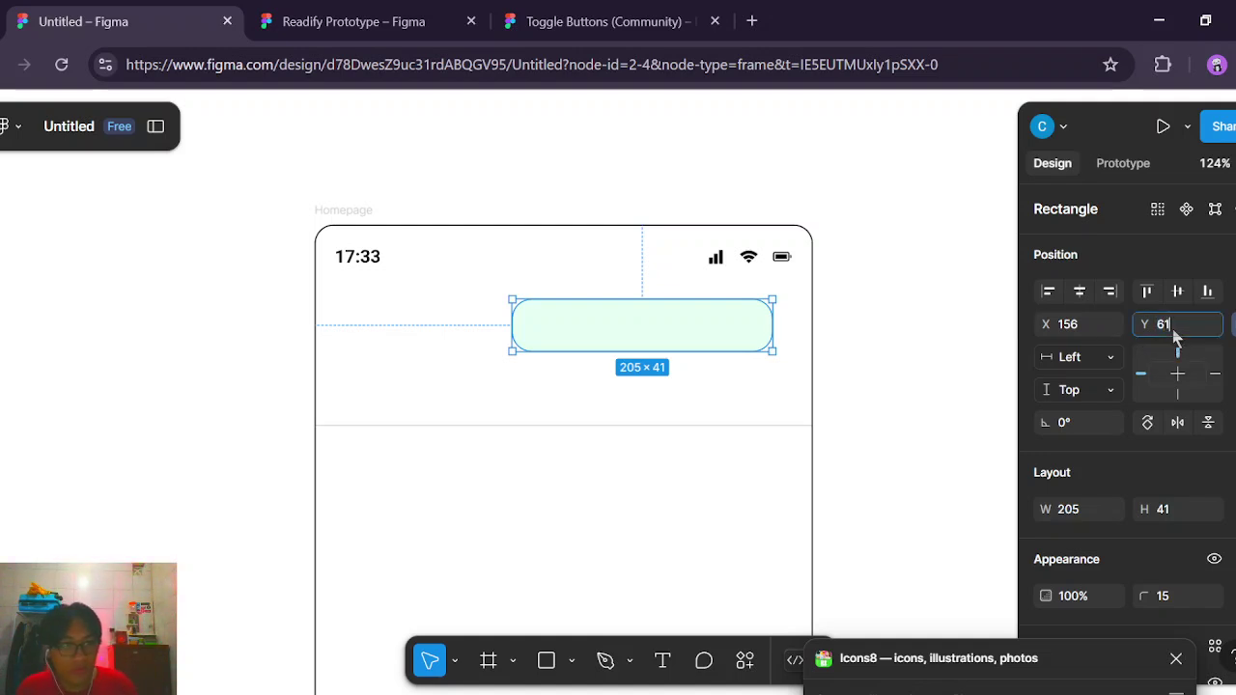
key("Return")
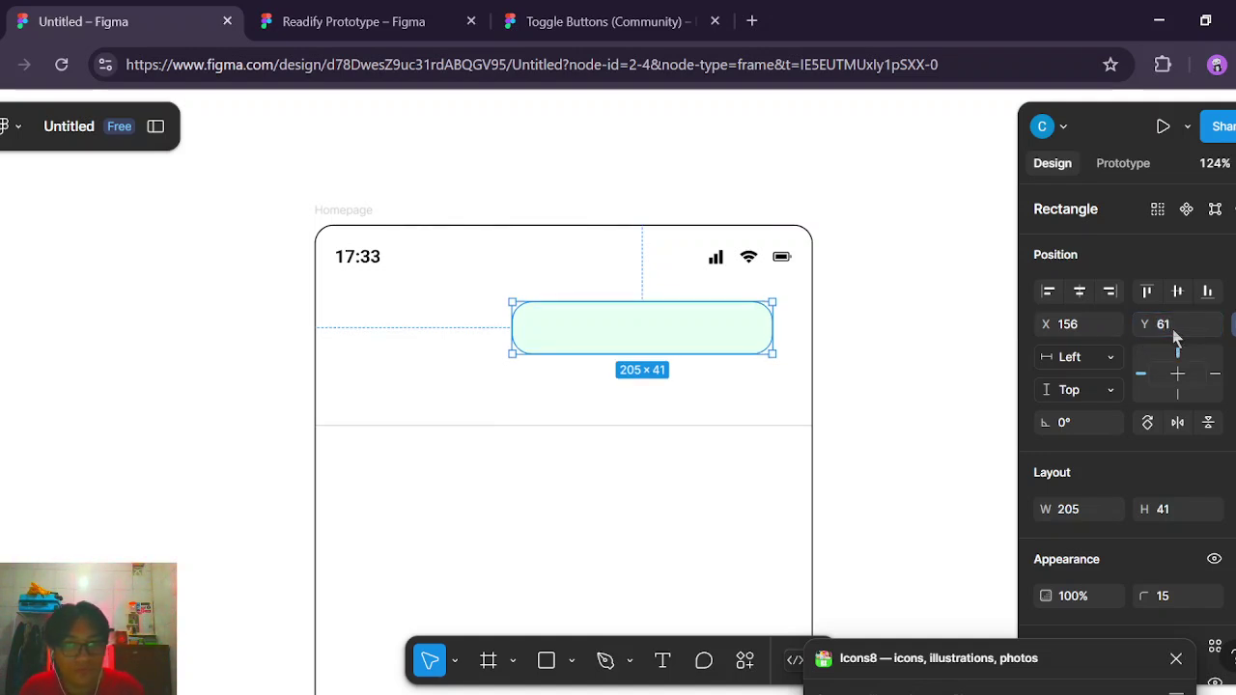
Extend the Untitled search bar's left edge to X 65, matching the Readify Prototype's, for a width of about 296.
left_click_drag(511, 338, 482, 326)
left_click(333, 23)
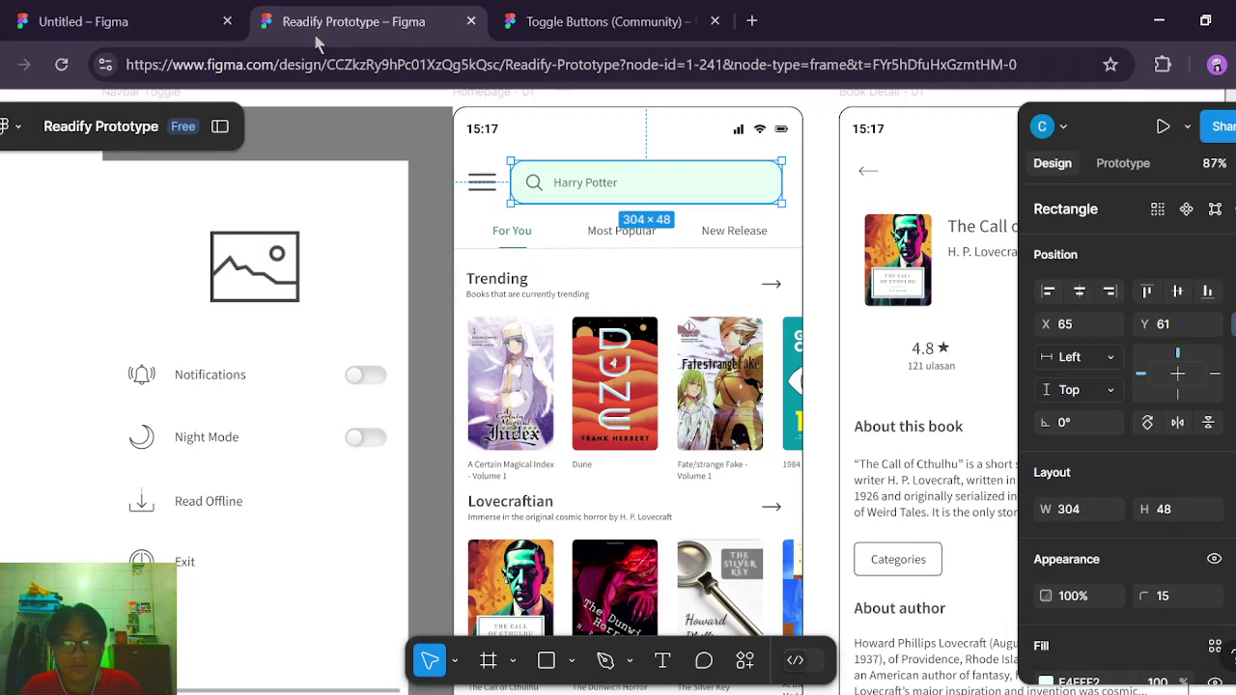
left_click(151, 38)
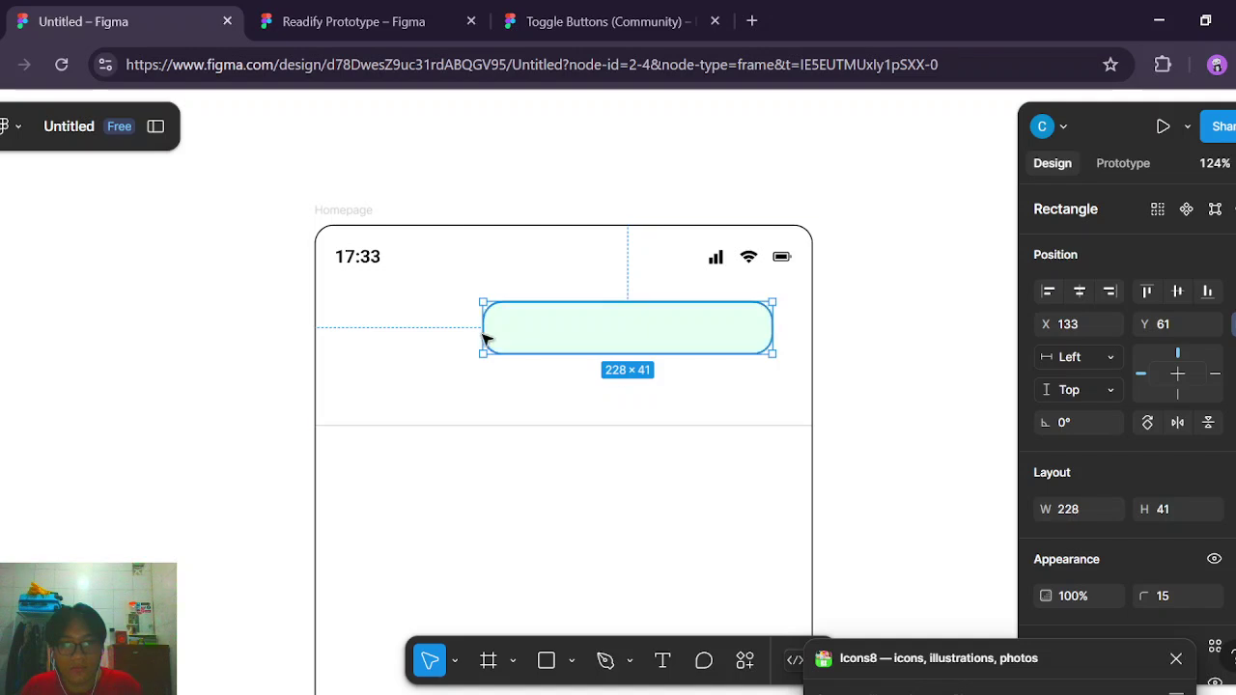
left_click_drag(483, 328, 397, 334)
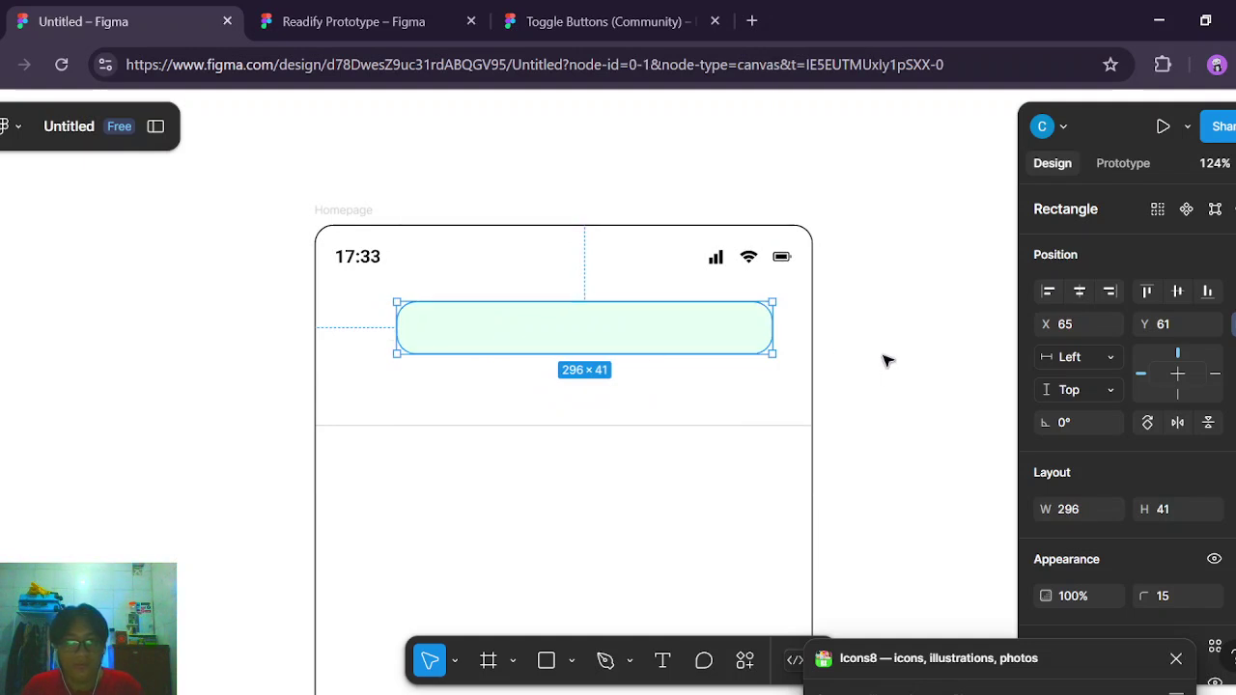
left_click(821, 428)
scroll(827, 439, "down", 2)
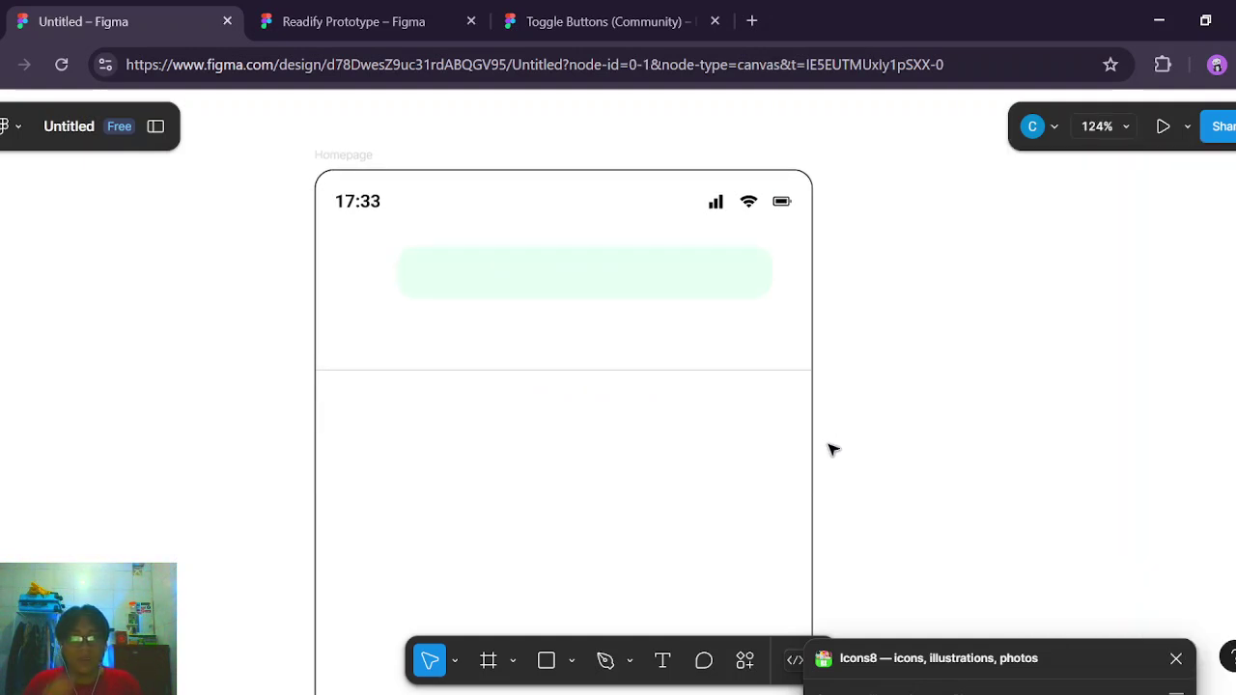
After comparing with the Readify Prototype's search bar, extend the Untitled search bar's lower edge to a height of about 46.
left_click(365, 27)
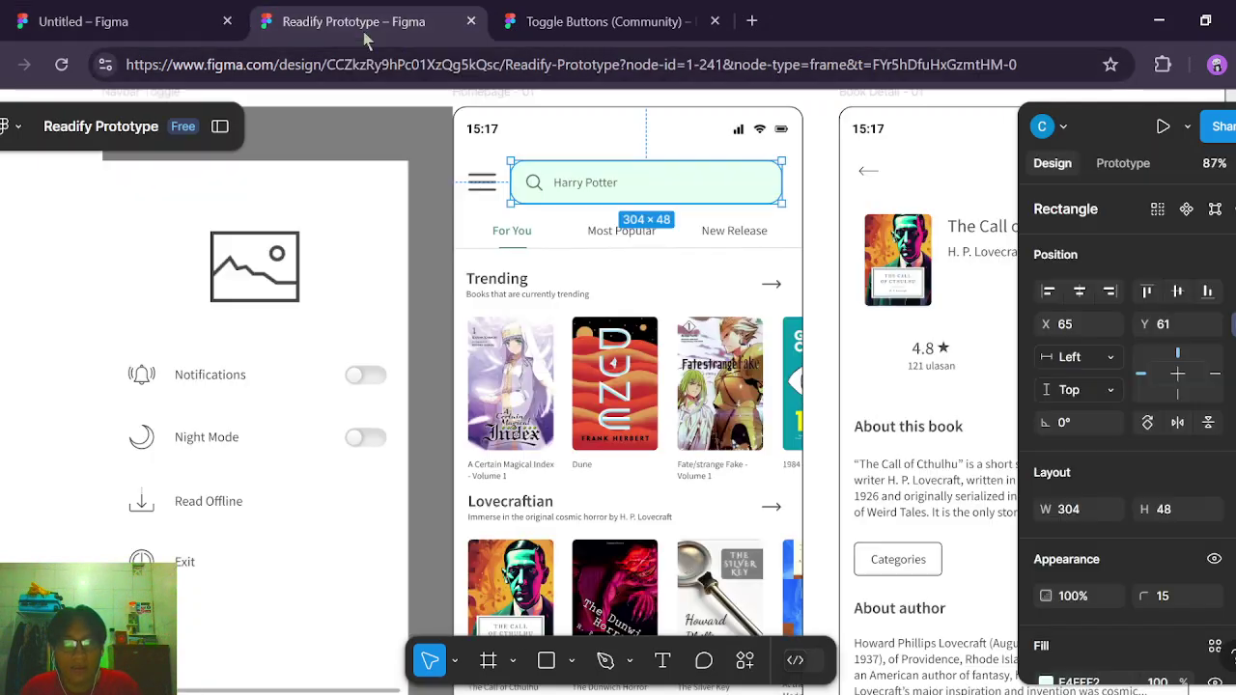
left_click(143, 21)
left_click(646, 290)
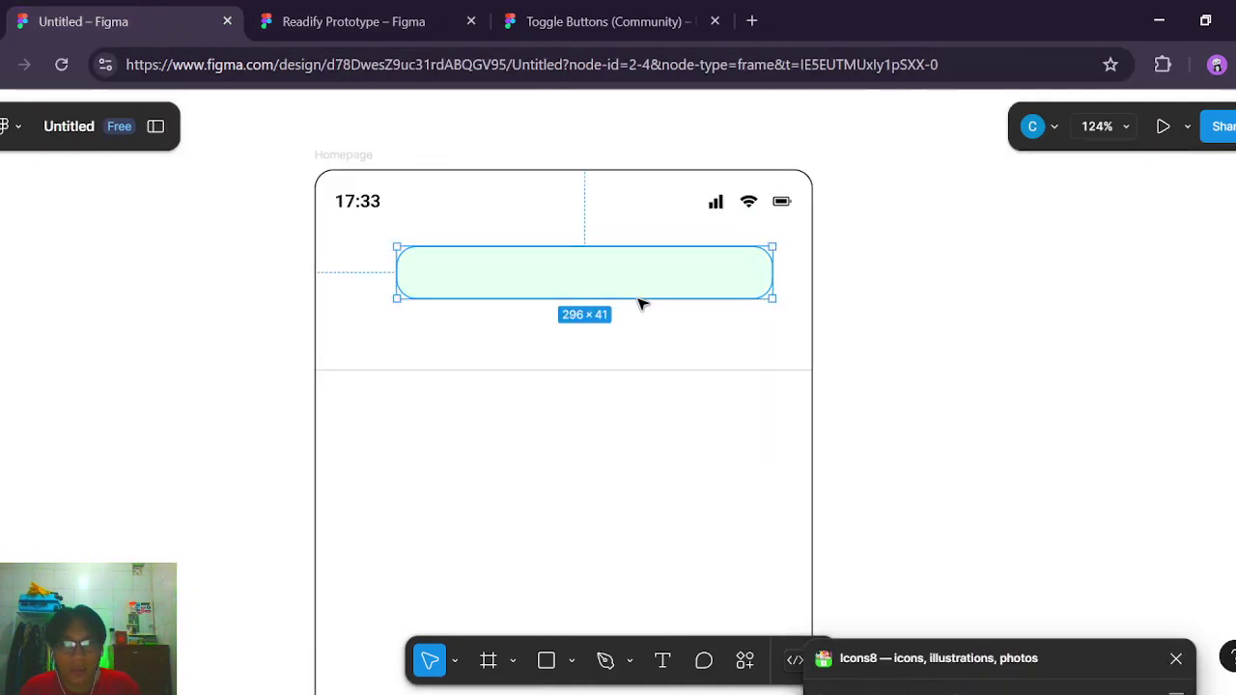
left_click_drag(639, 299, 643, 305)
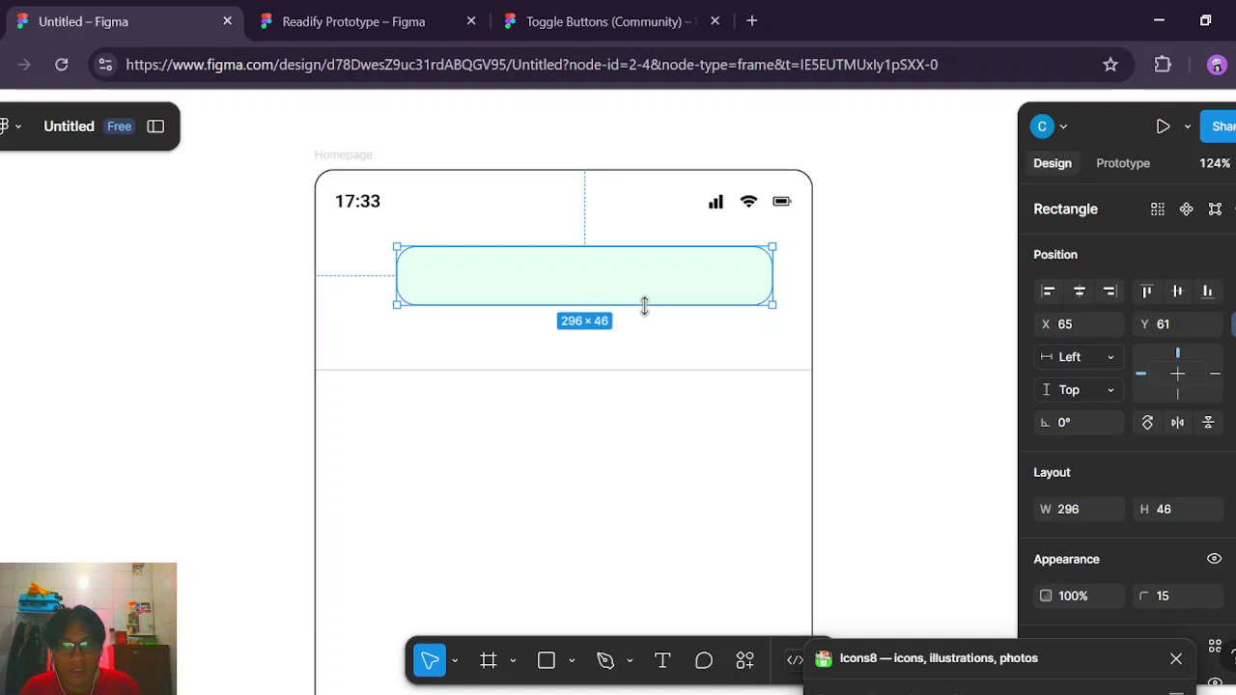
left_click(879, 326)
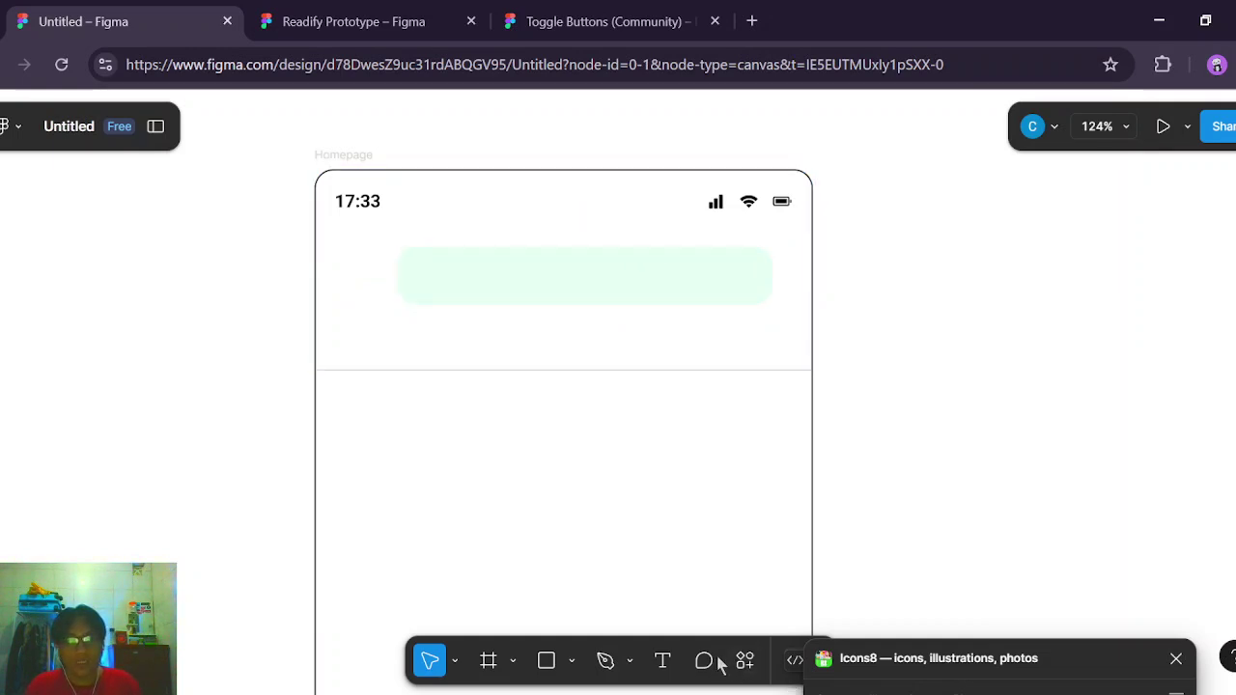
left_click(662, 660)
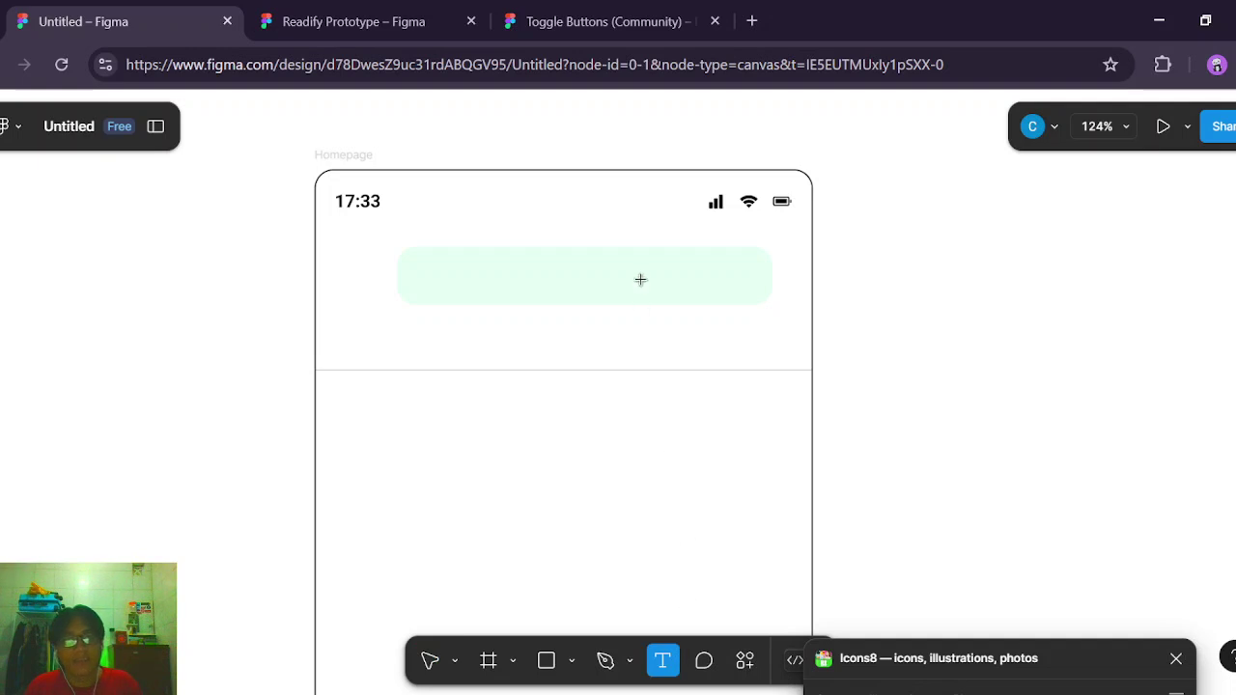
left_click(481, 274)
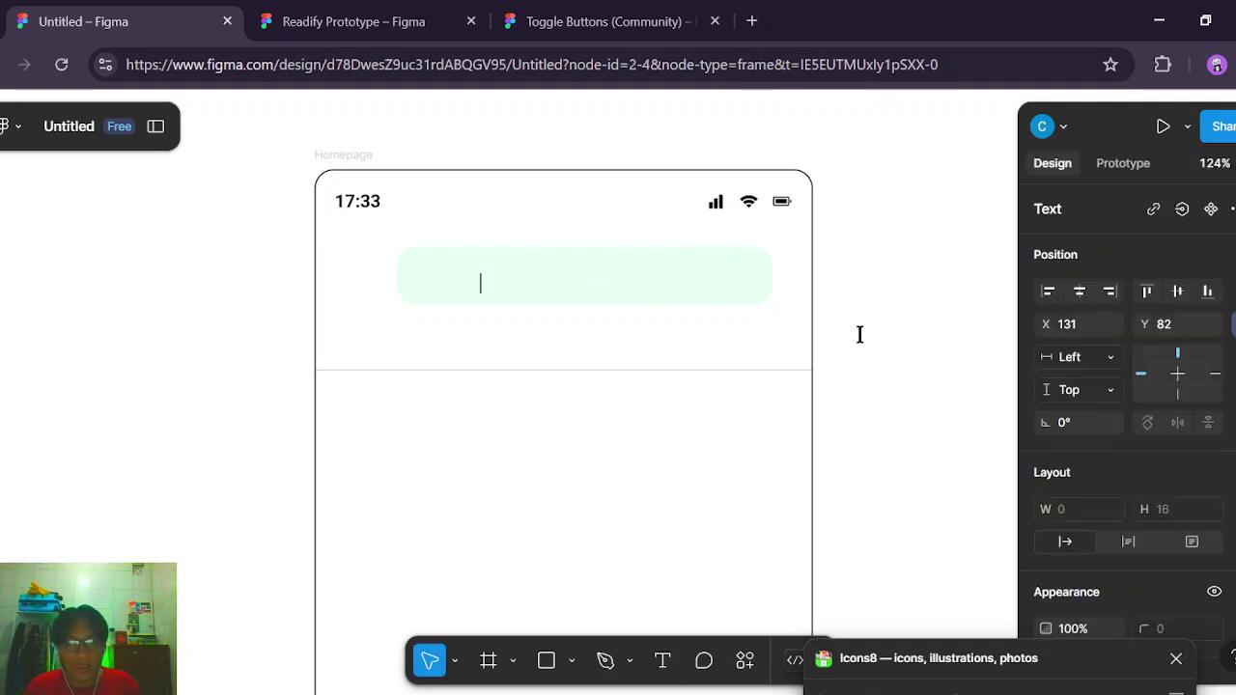
scroll(1106, 497, "down", 5)
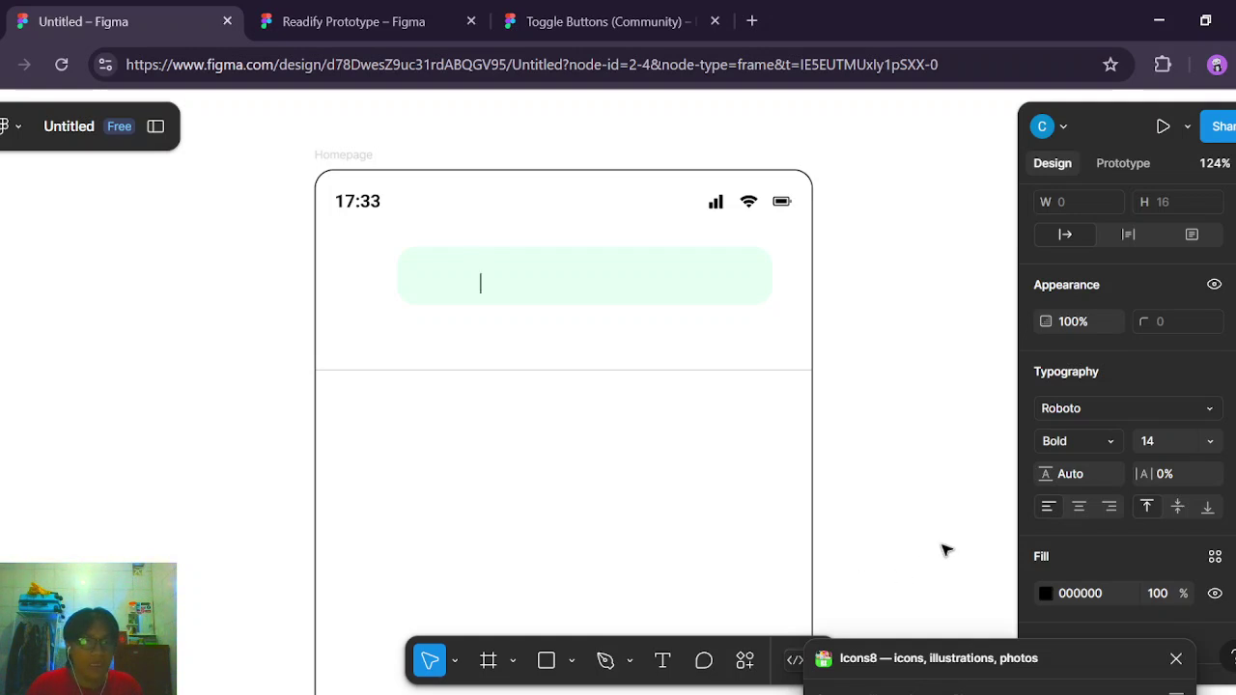
left_click(1193, 415)
left_click(1193, 415)
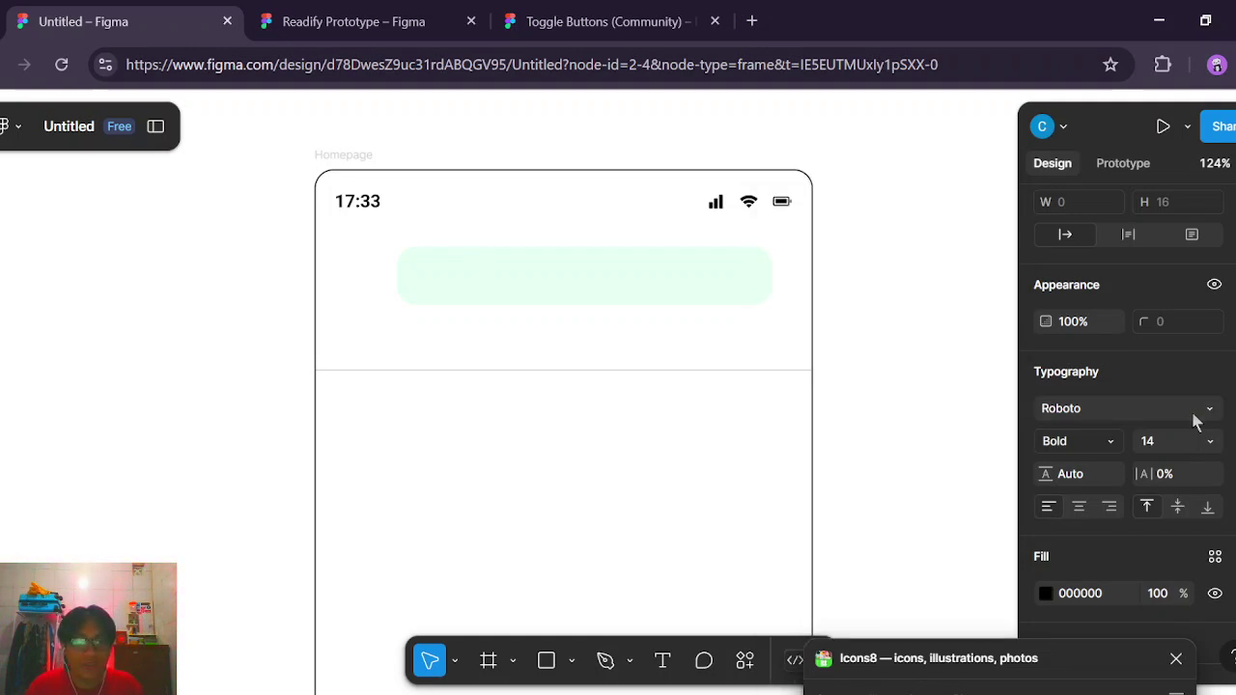
left_click(350, 19)
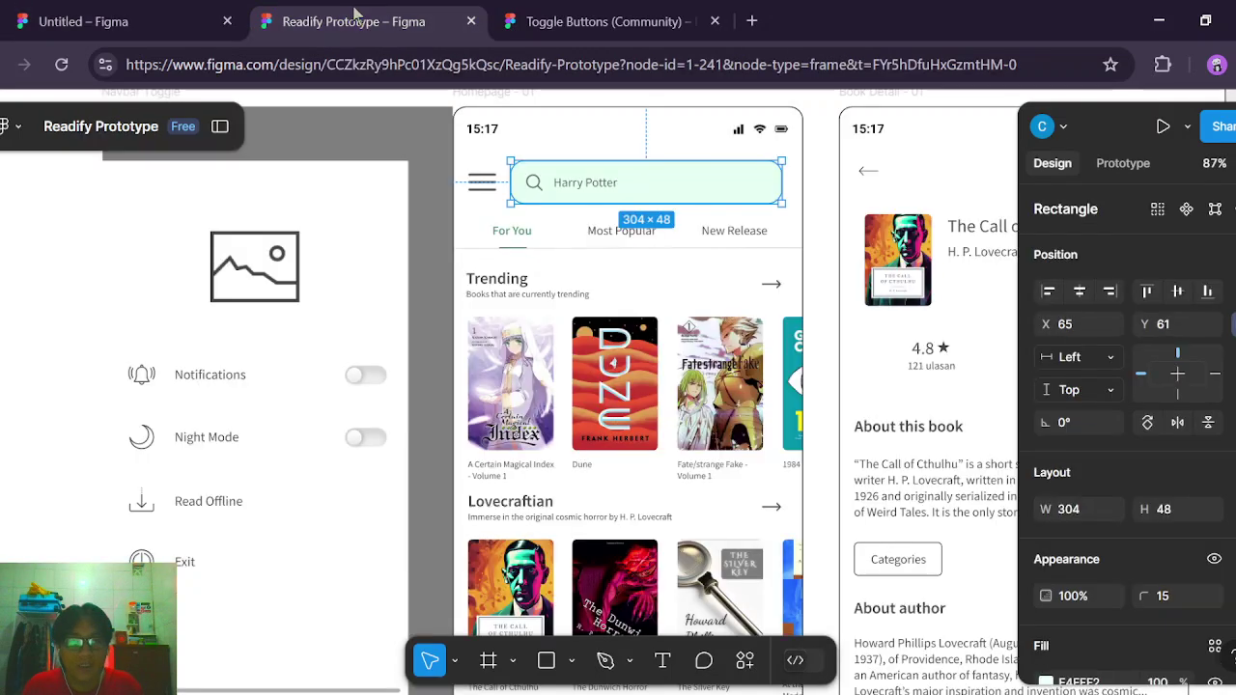
left_click(147, 10)
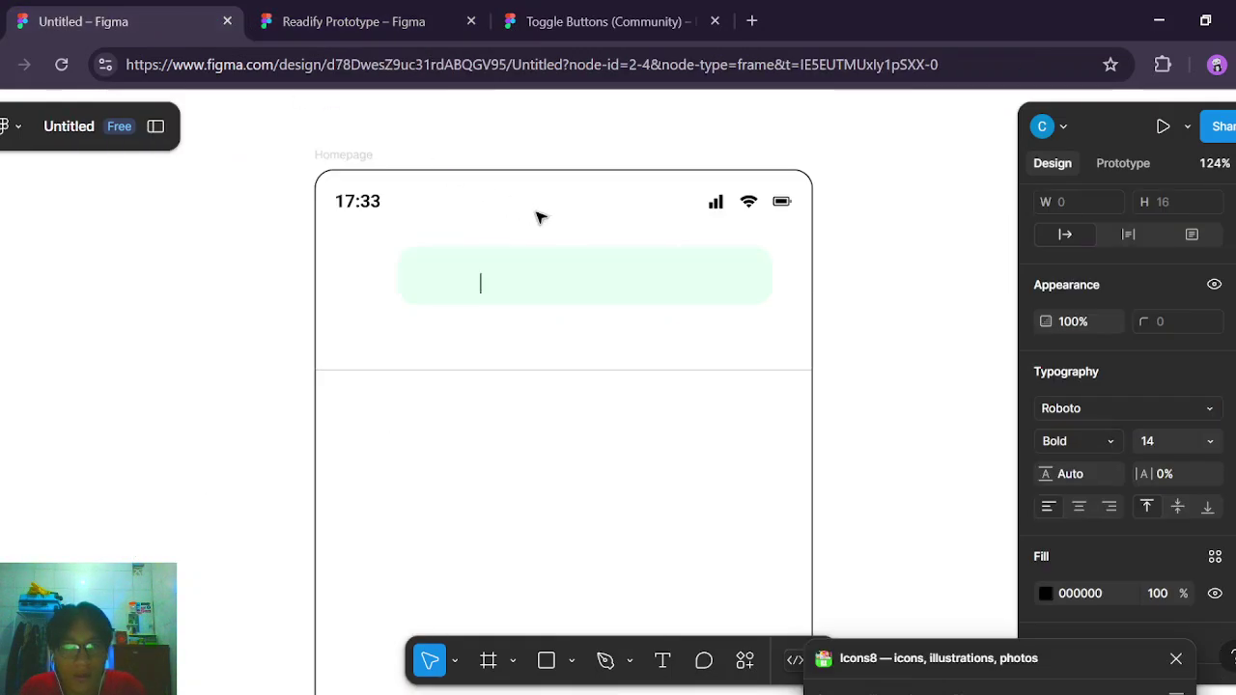
key("Escape")
Shift the search bar slightly right in the Homepage's header, to about X 73, Y 62.
left_click(637, 269)
left_click_drag(639, 268, 647, 268)
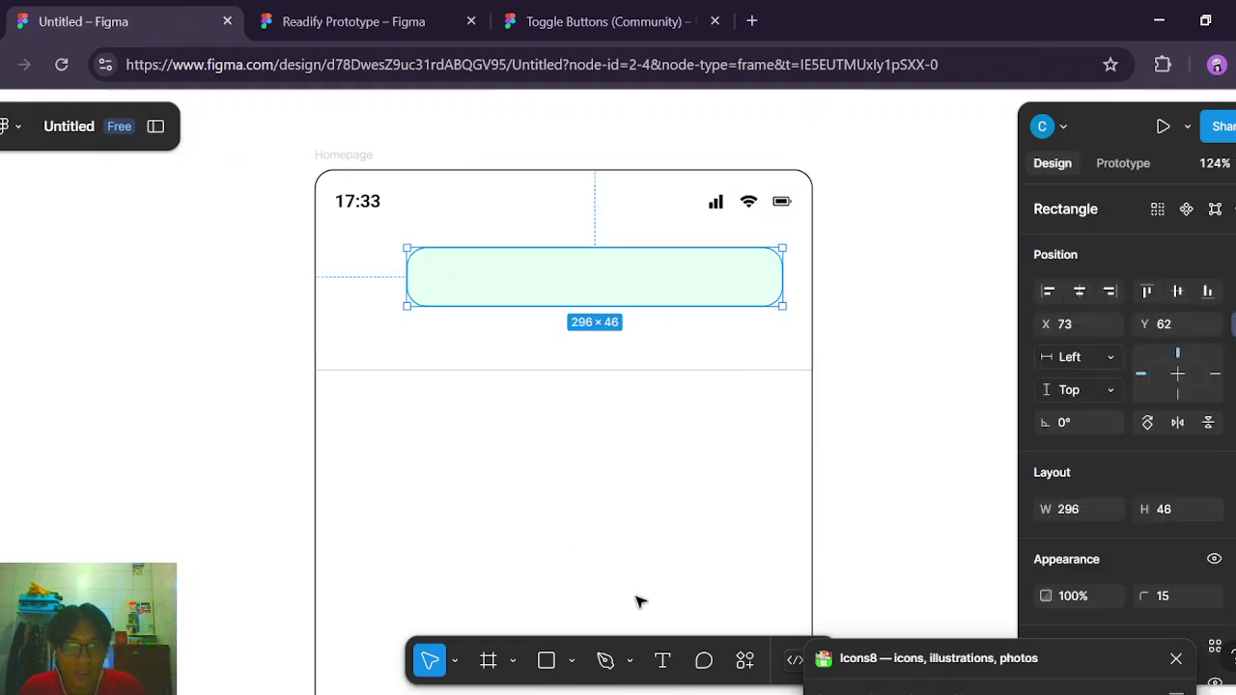
Start a text layer inside the Homepage's search bar and check the typography of the Readify Prototype's search text.
left_click(662, 661)
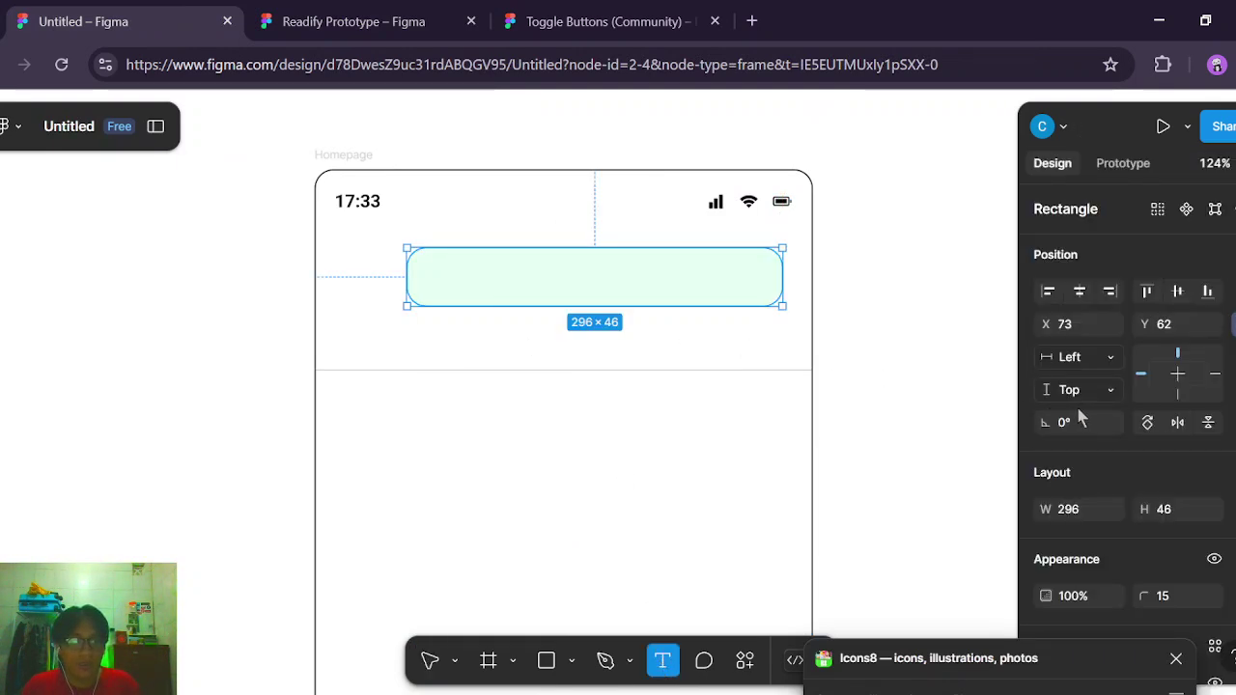
scroll(1081, 415, "down", 3)
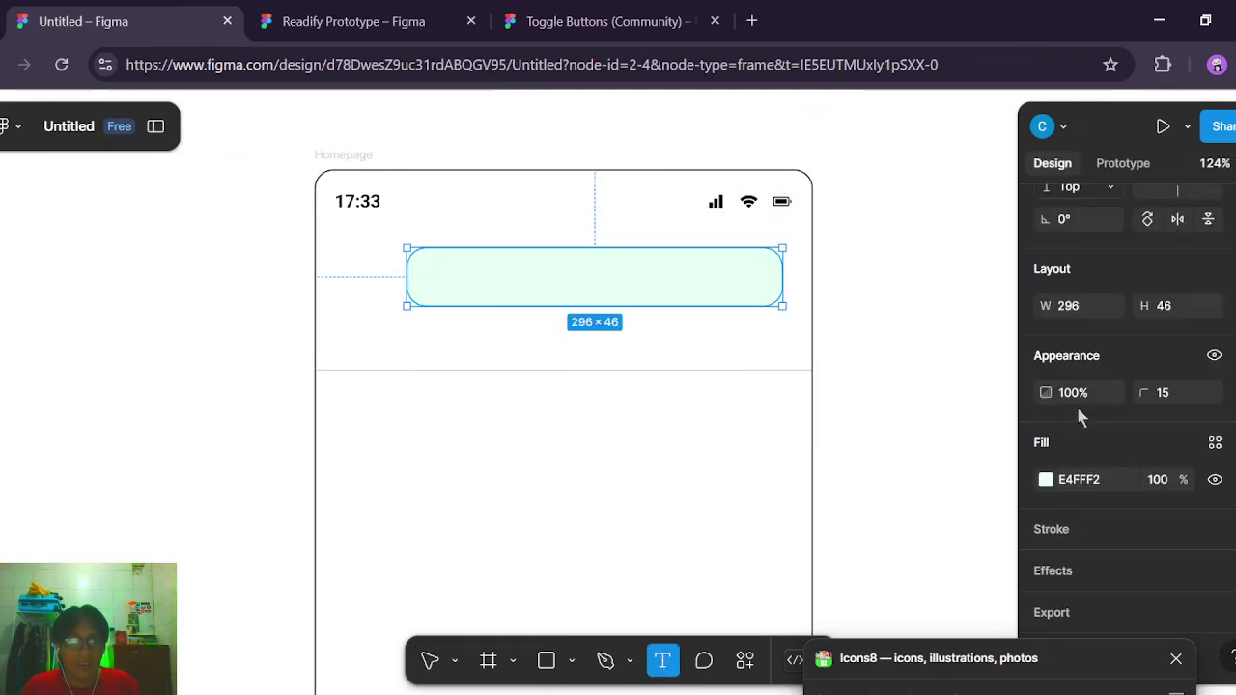
left_click(461, 279)
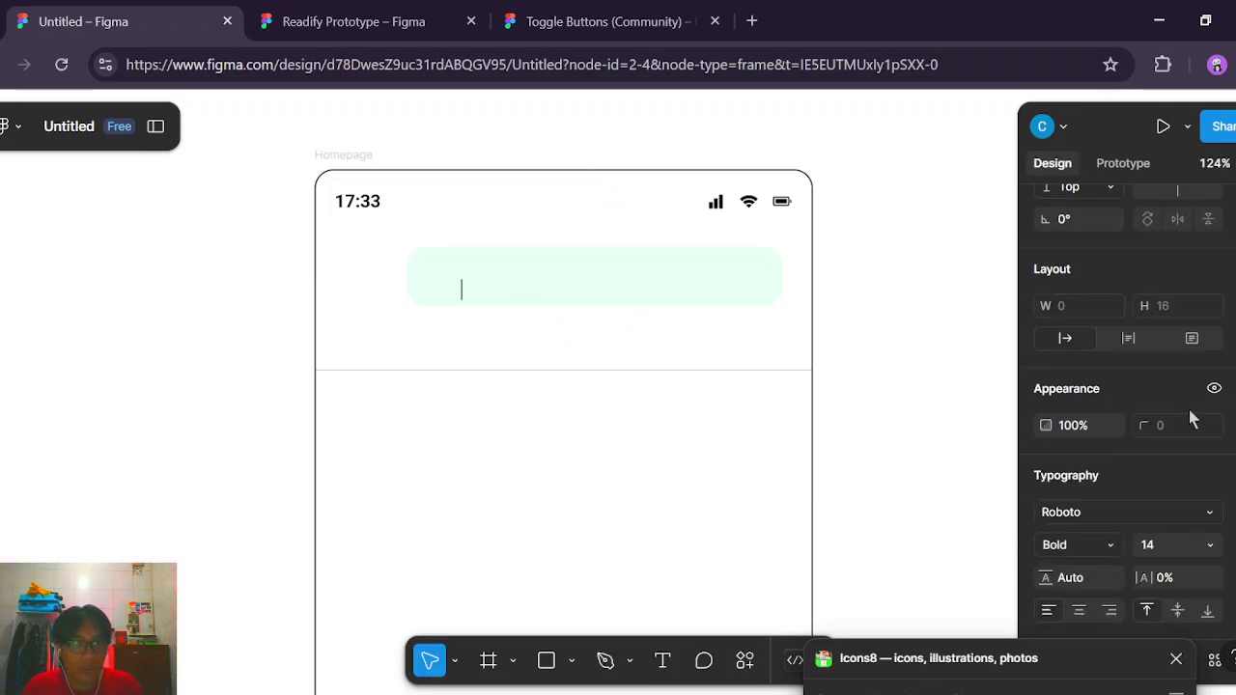
left_click(314, 14)
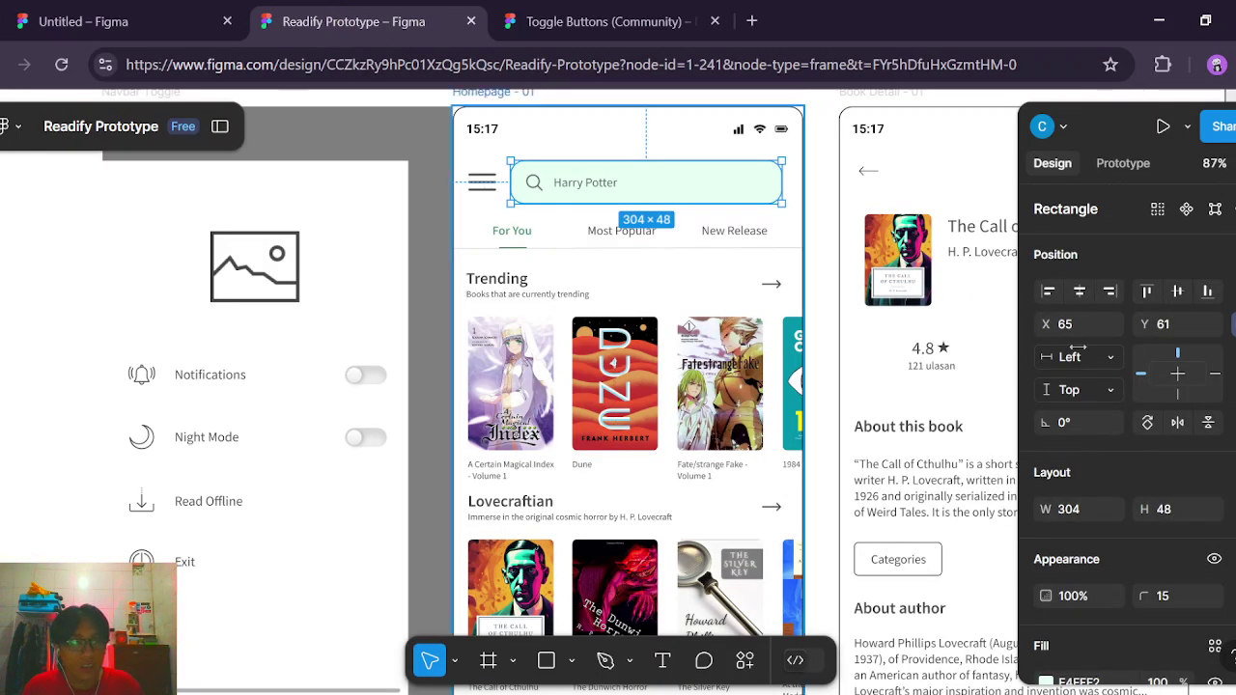
scroll(1152, 469, "down", 3)
scroll(1153, 469, "up", 3)
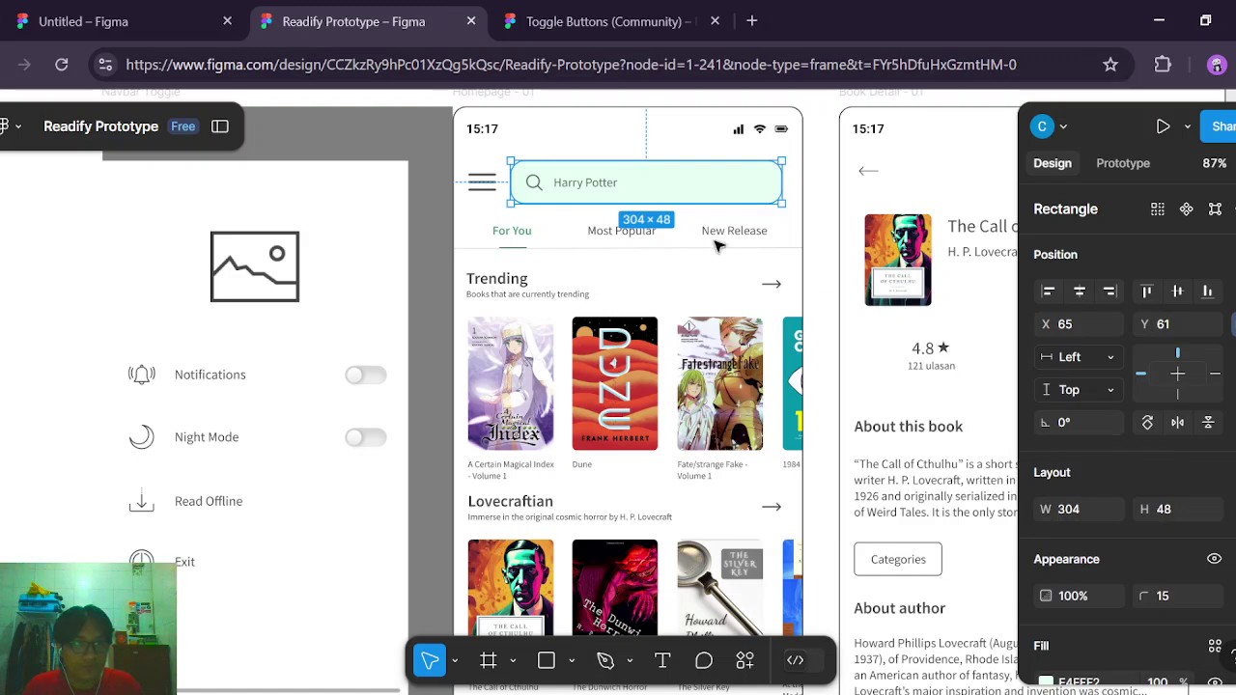
double_click(585, 182)
scroll(1176, 470, "down", 3)
scroll(1176, 470, "down", 1)
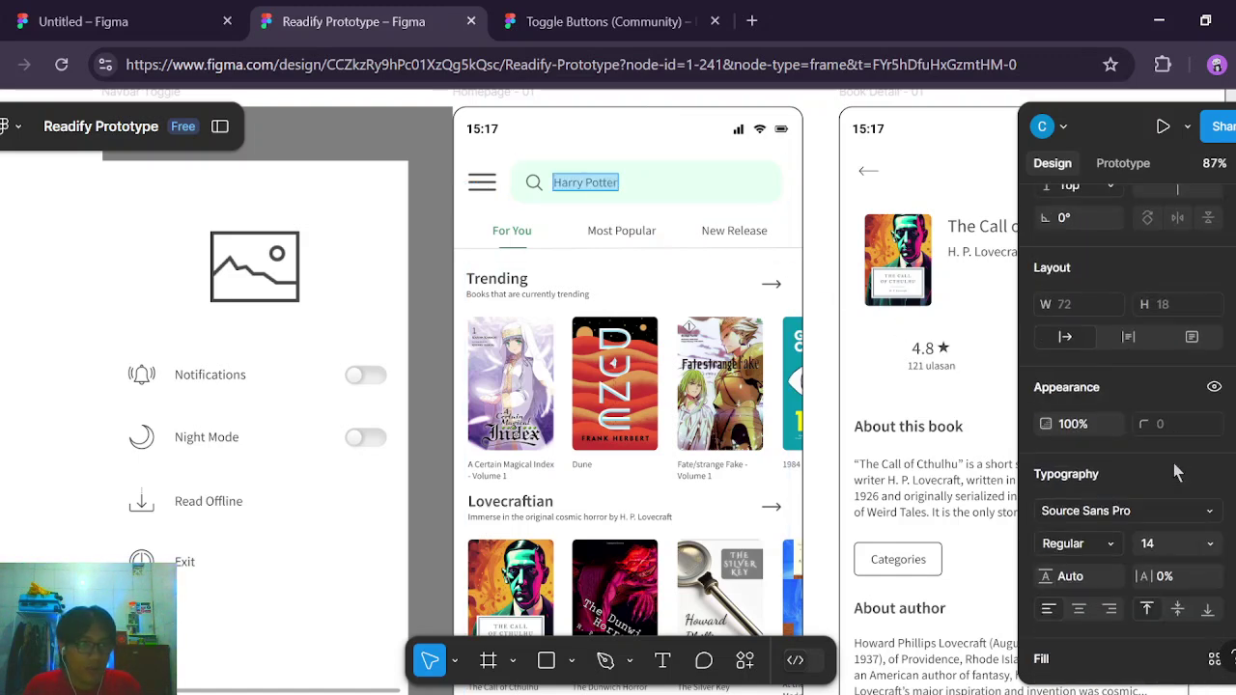
Set the Untitled search bar text's font to Source Sans Pro with Regular weight.
left_click(182, 23)
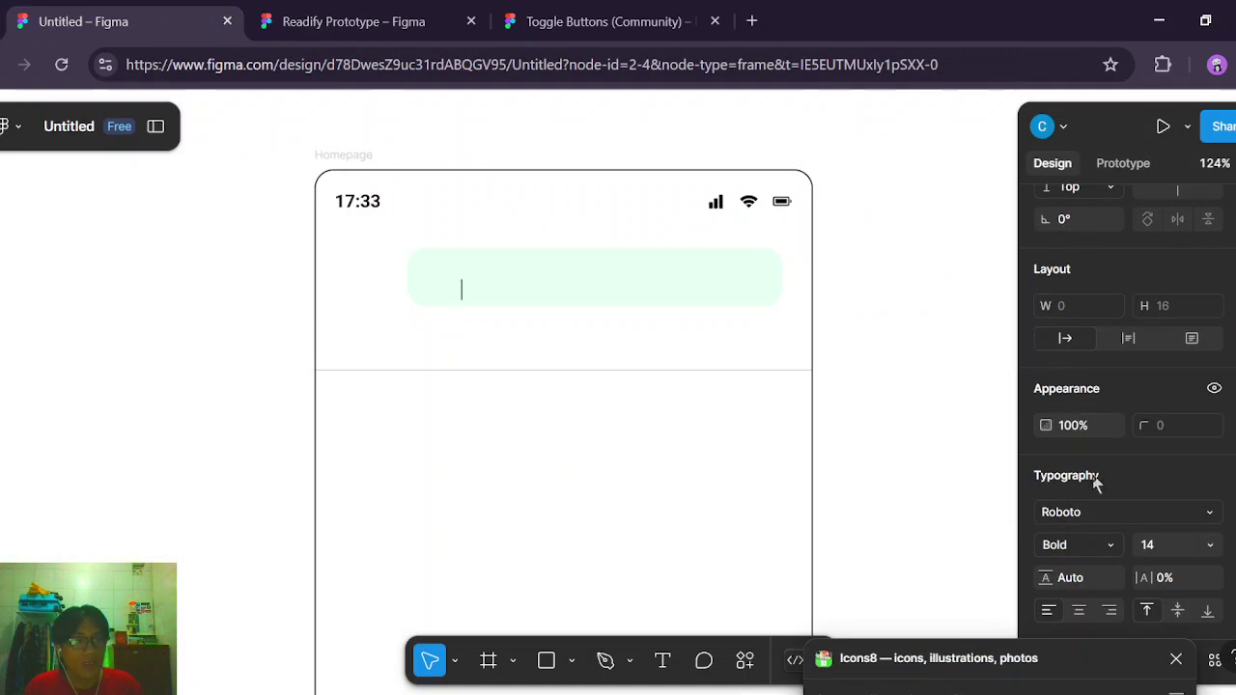
left_click(1093, 514)
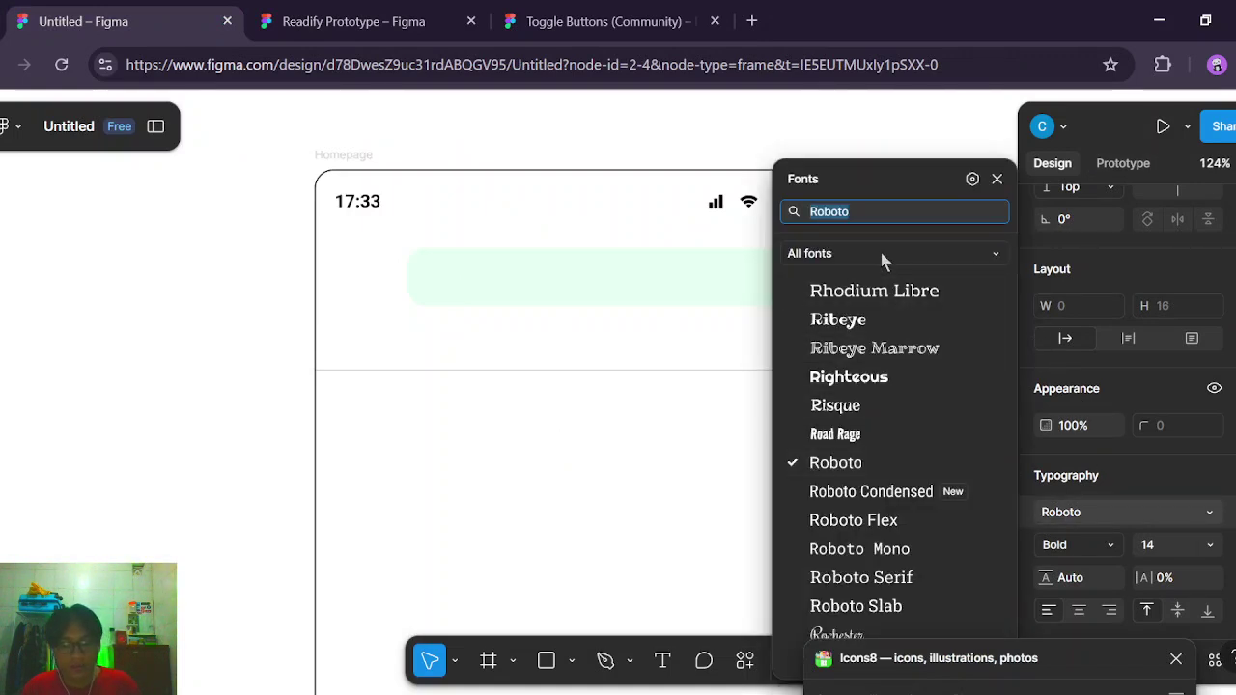
type("source")
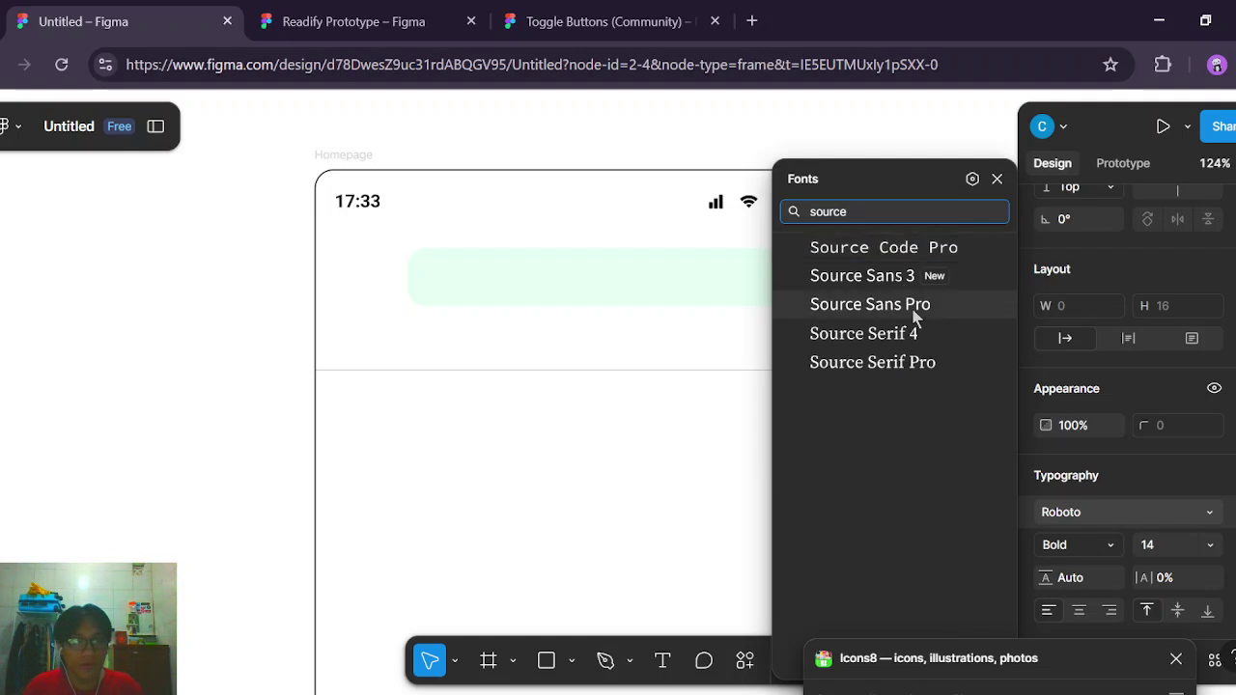
left_click(914, 307)
left_click(1106, 558)
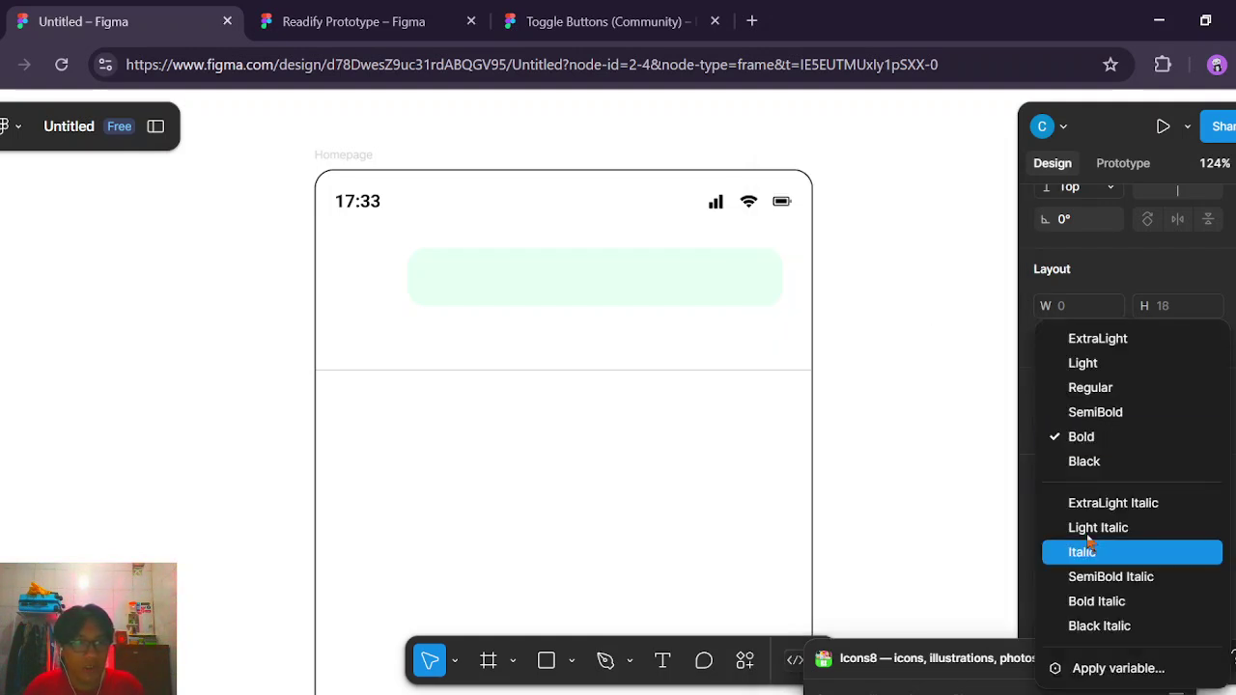
left_click(1083, 390)
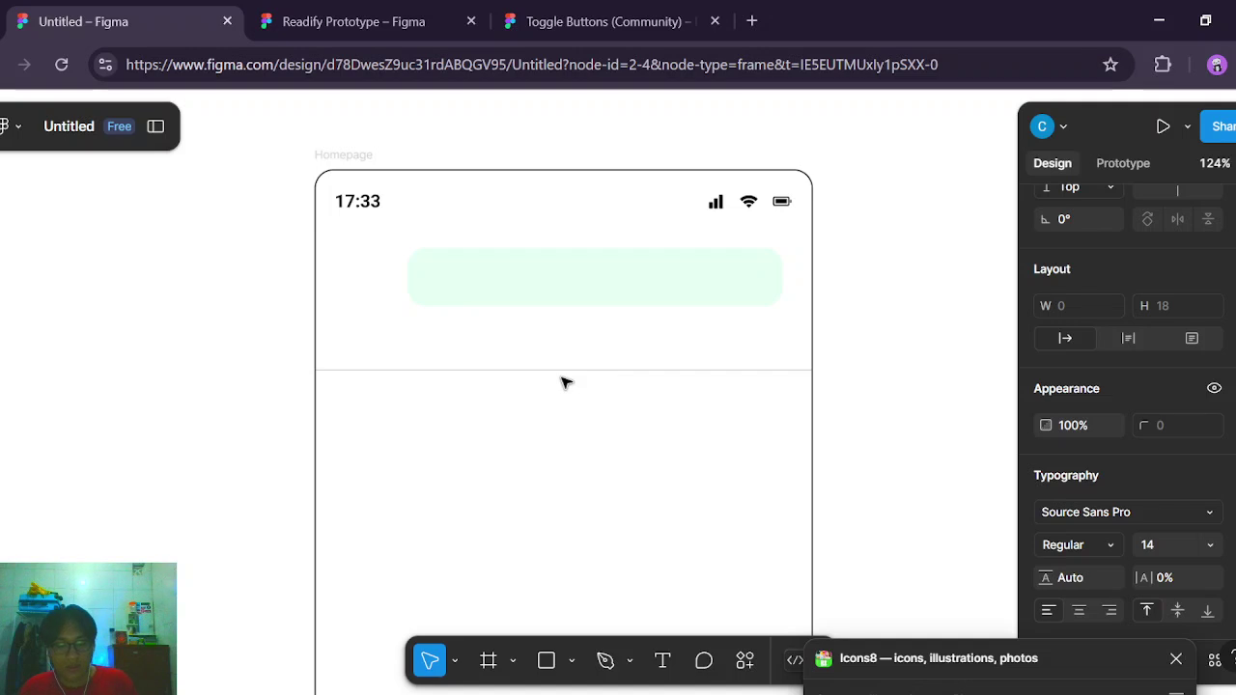
Enter "Percy Jackson" as the search bar's text.
type("Percy")
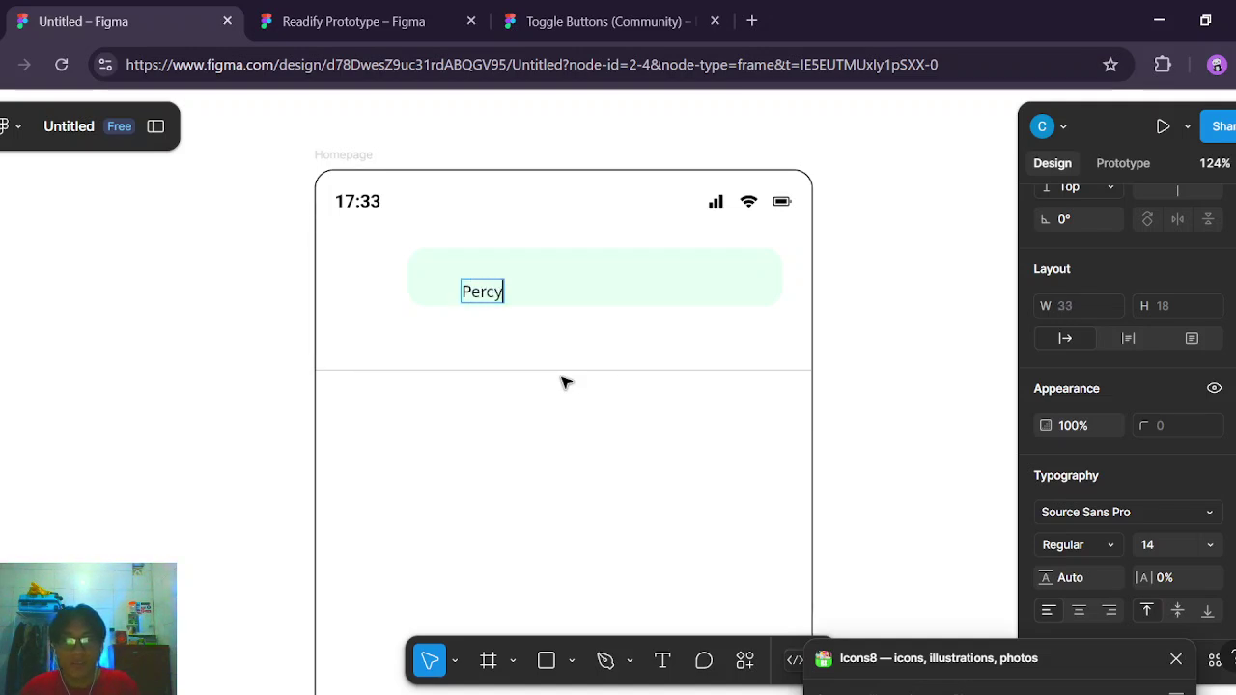
type(" Jakson")
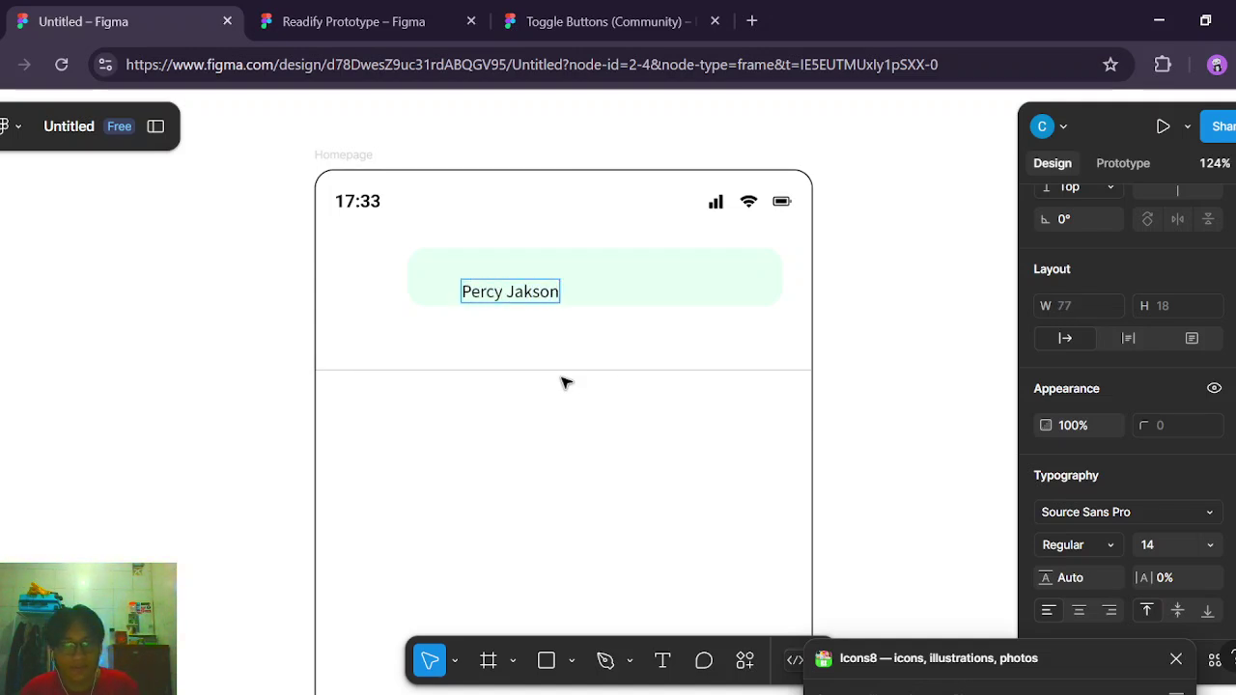
key("BackSpace")
key("BackSpace")
key("BackSpace")
key("BackSpace")
type("ckson")
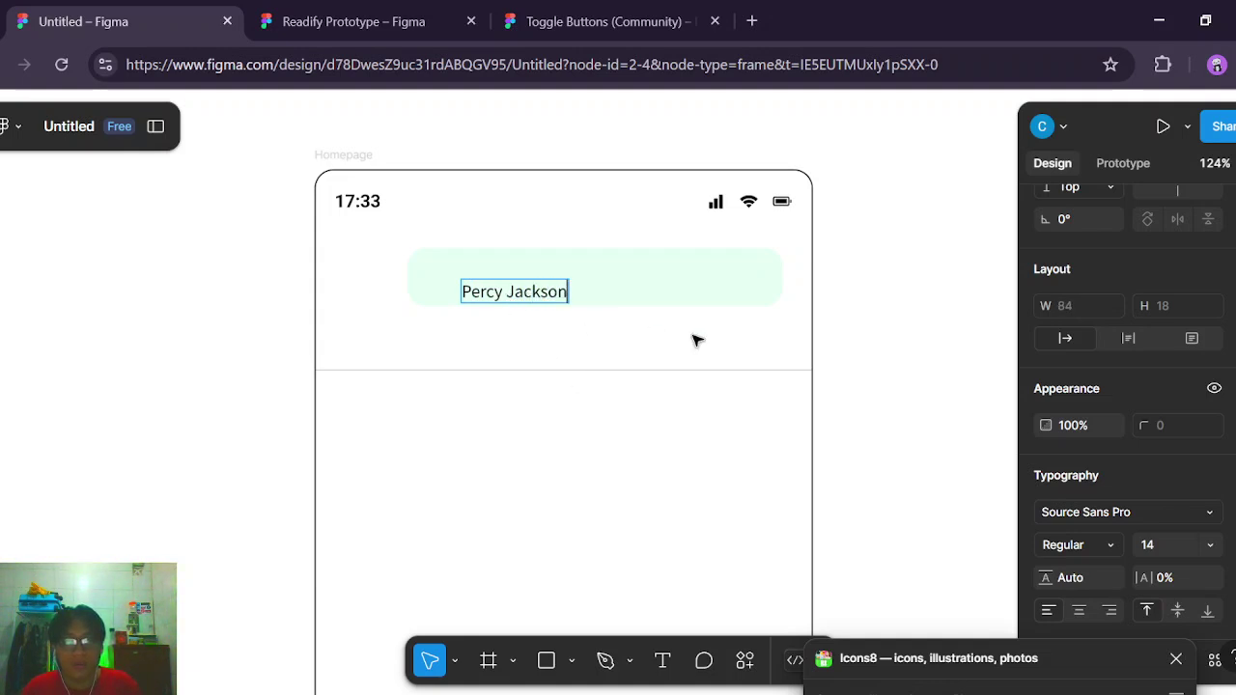
key("Escape")
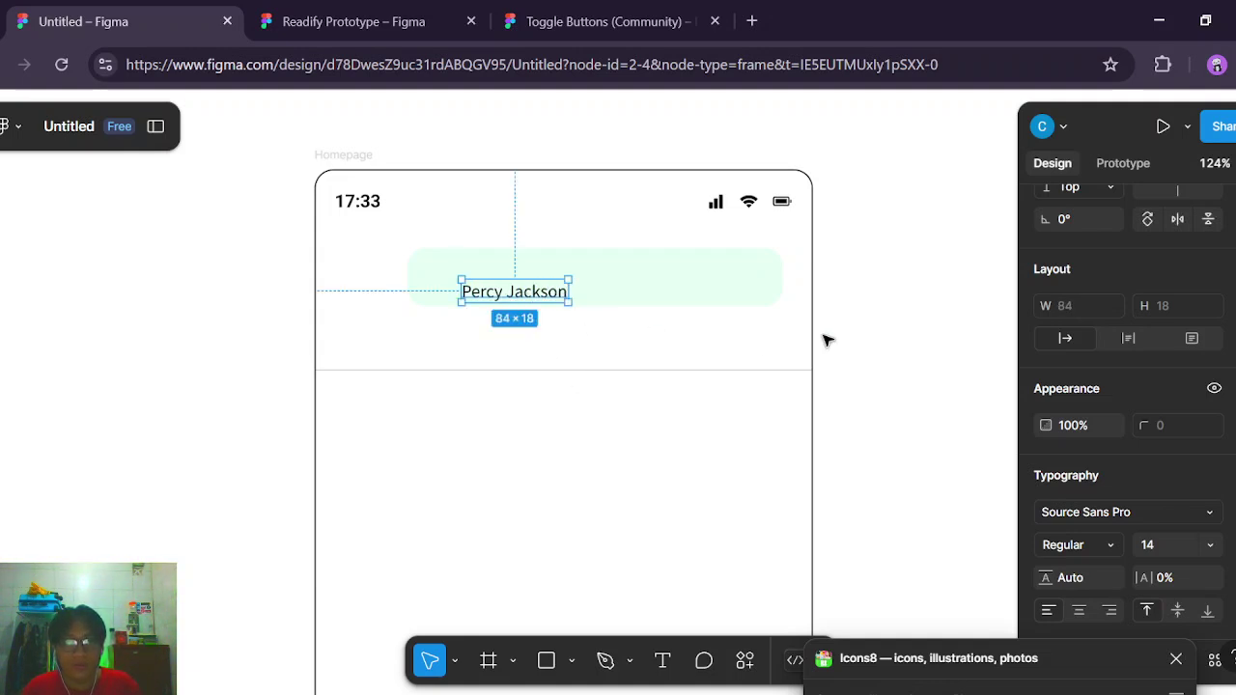
Move the "Percy Jackson" text up and slightly right so it is vertically centred in the search bar.
double_click(529, 291)
key("Escape")
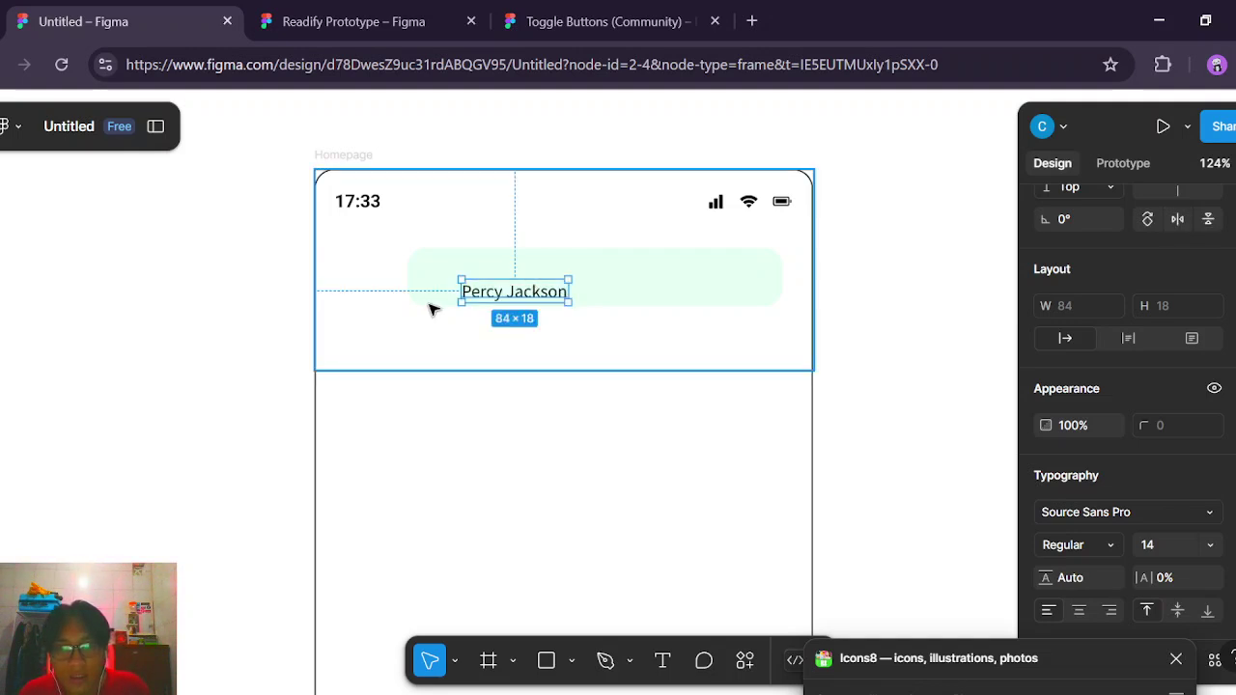
key("Escape")
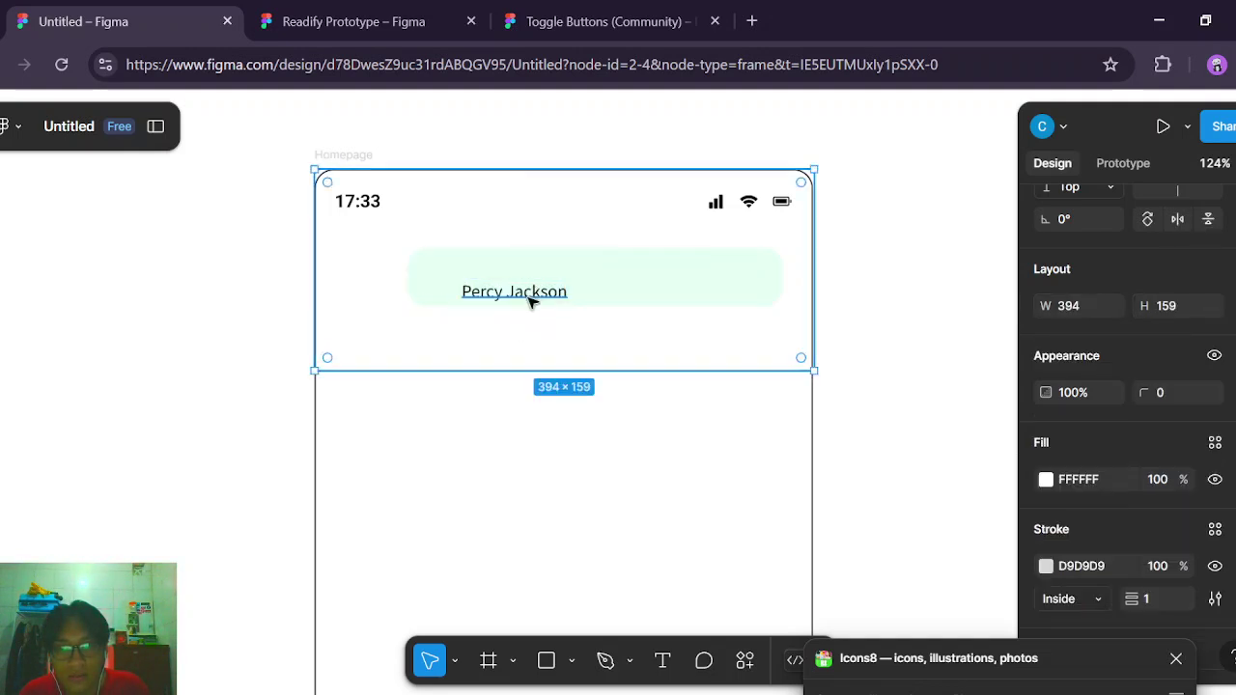
double_click(529, 295)
key("Escape")
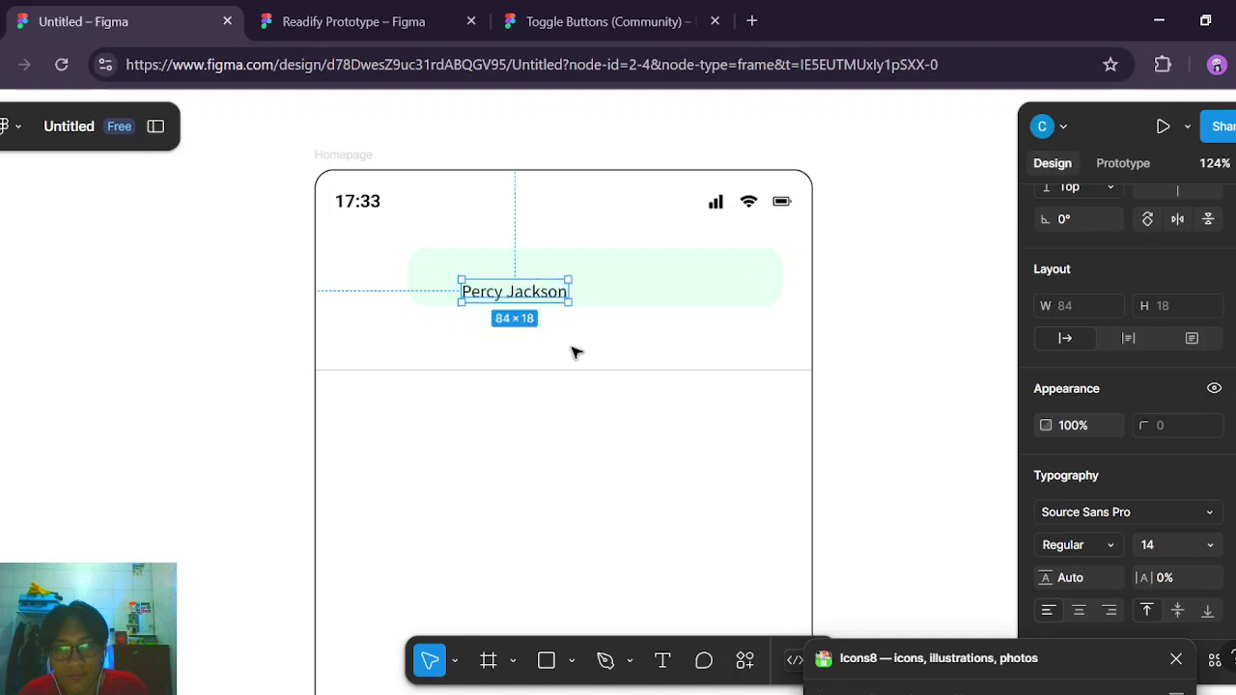
left_click_drag(527, 297, 537, 279)
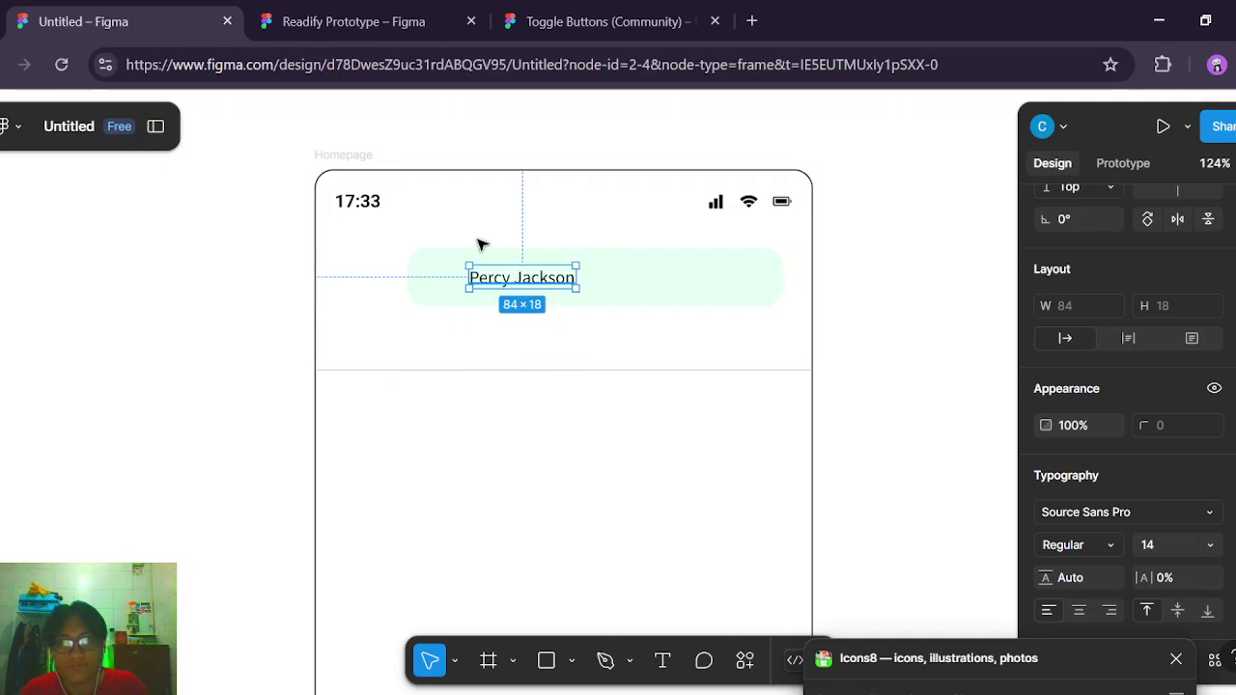
Check the Readify Prototype's search bar and expand the Icons8 plugin window in the Untitled file.
left_click(371, 23)
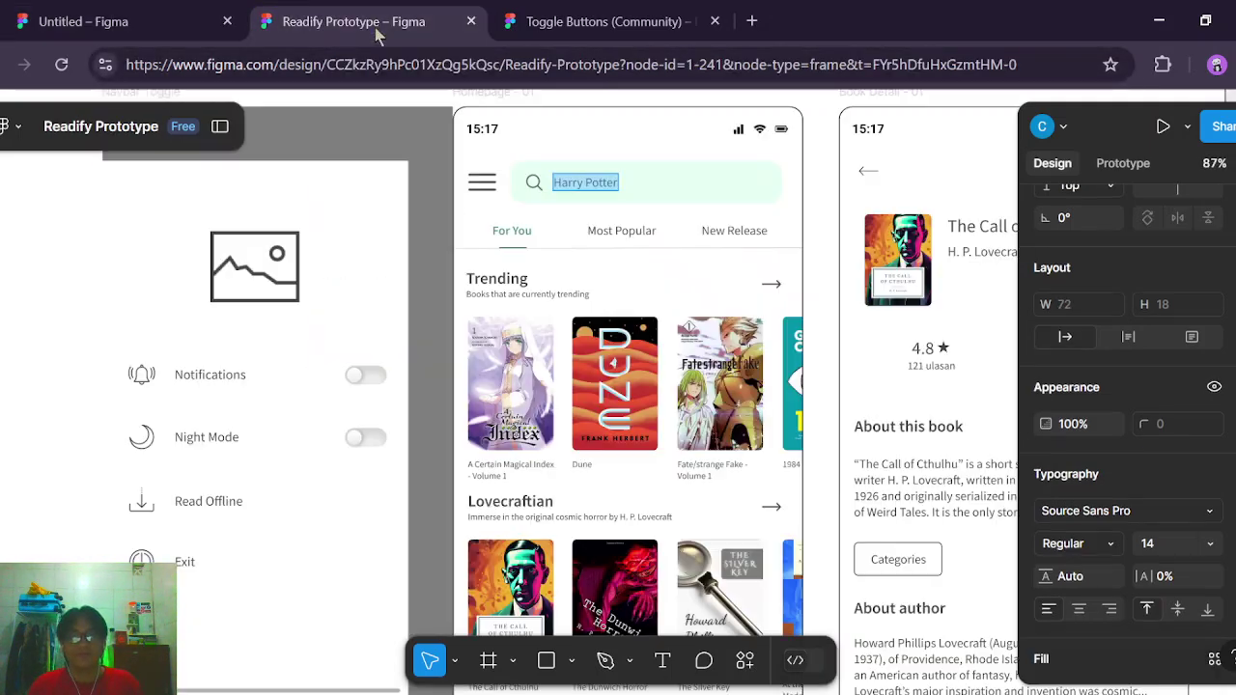
left_click(193, 9)
left_click(435, 286)
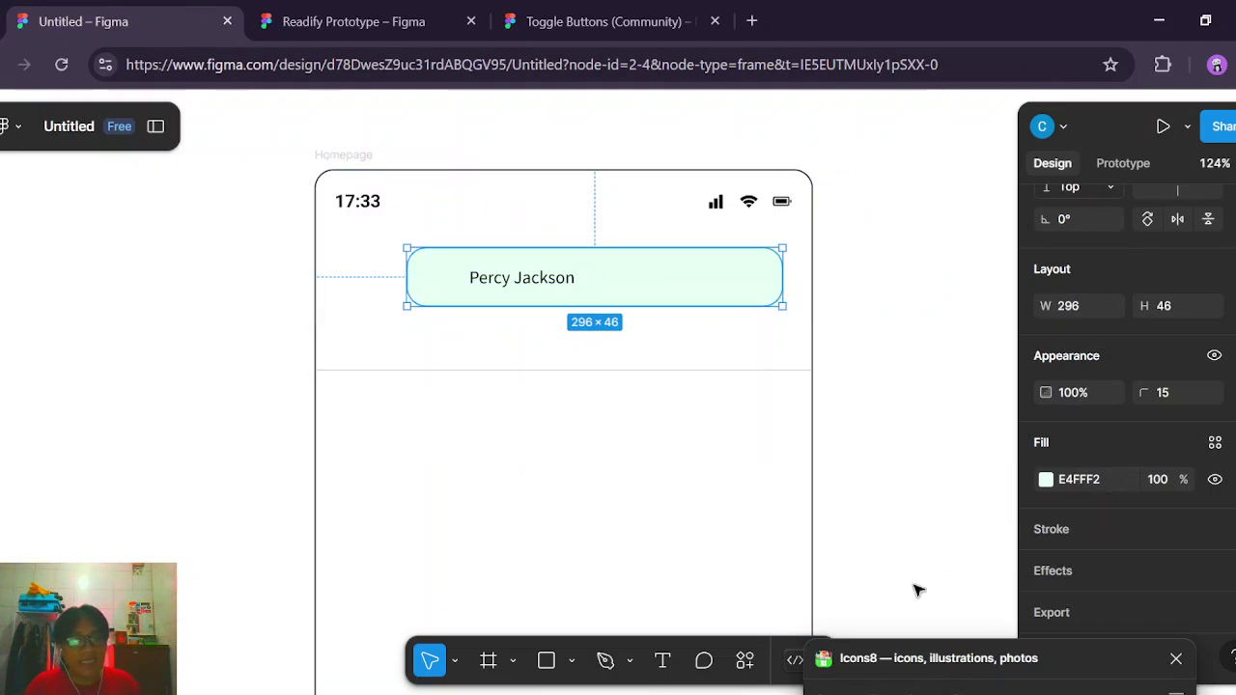
left_click(1017, 657)
left_click_drag(1032, 339, 1034, 250)
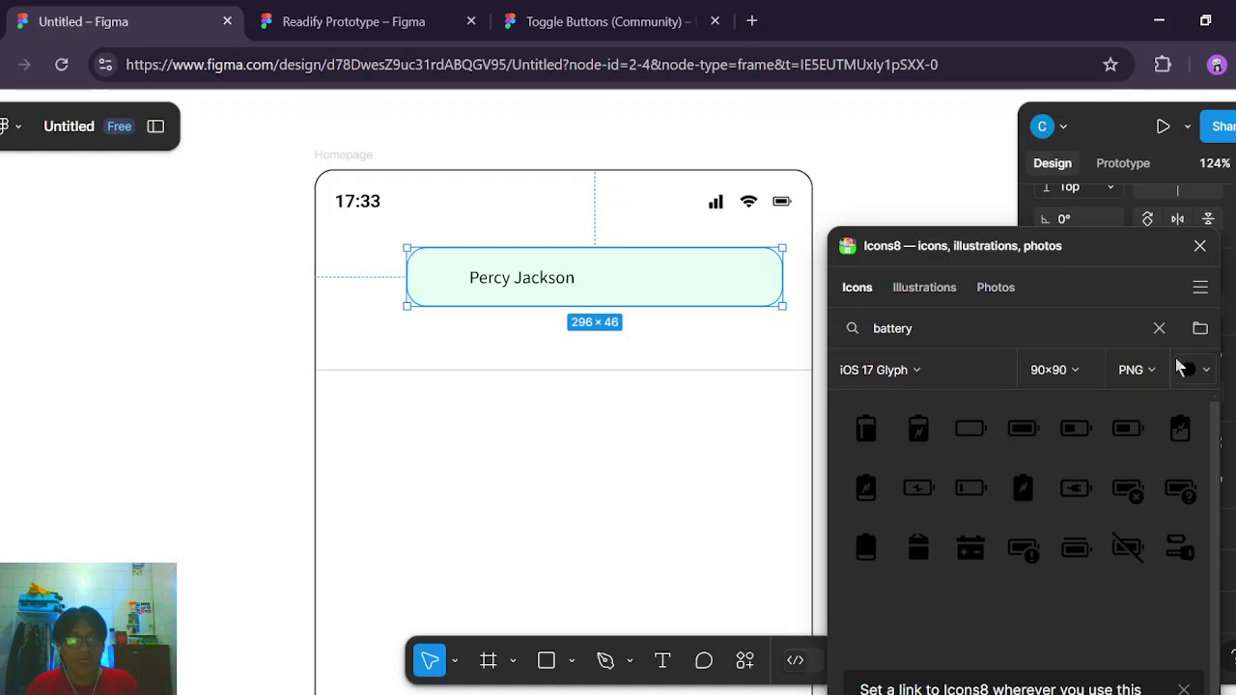
Copy the fill colour of the Readify Prototype's search text and set the Icons8 custom icon colour to #616161.
left_click(406, 21)
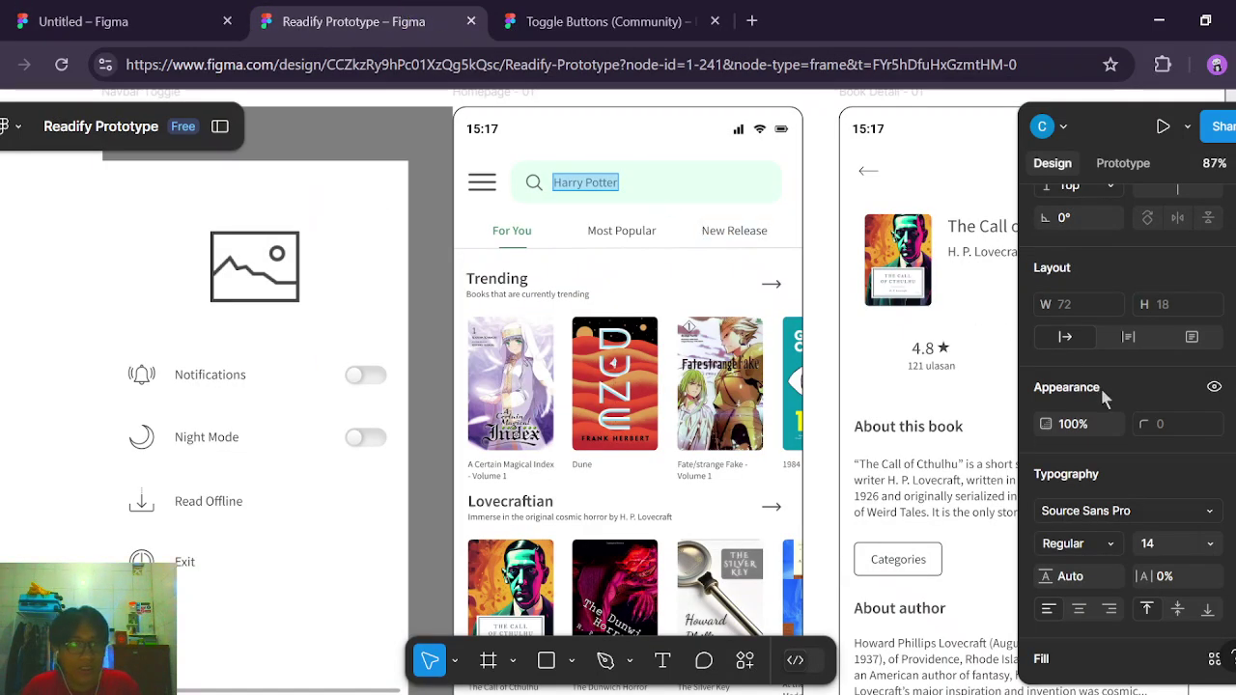
scroll(1149, 446, "down", 3)
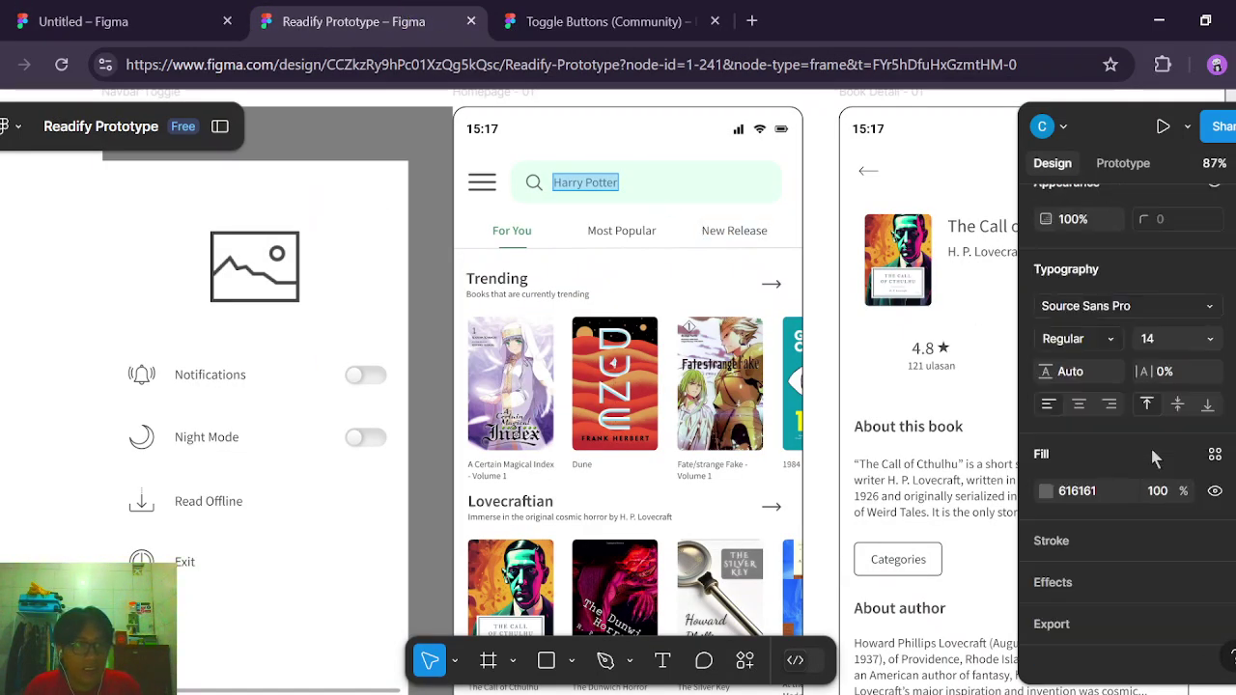
left_click(1093, 495)
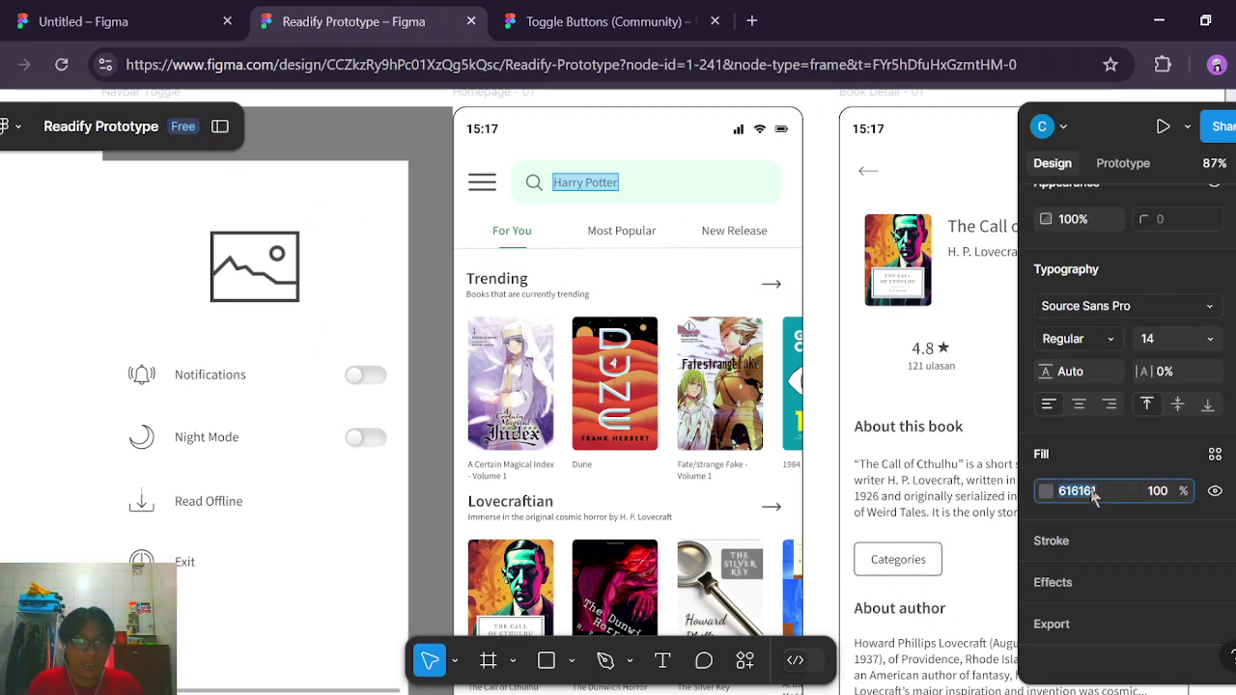
left_click(126, 26)
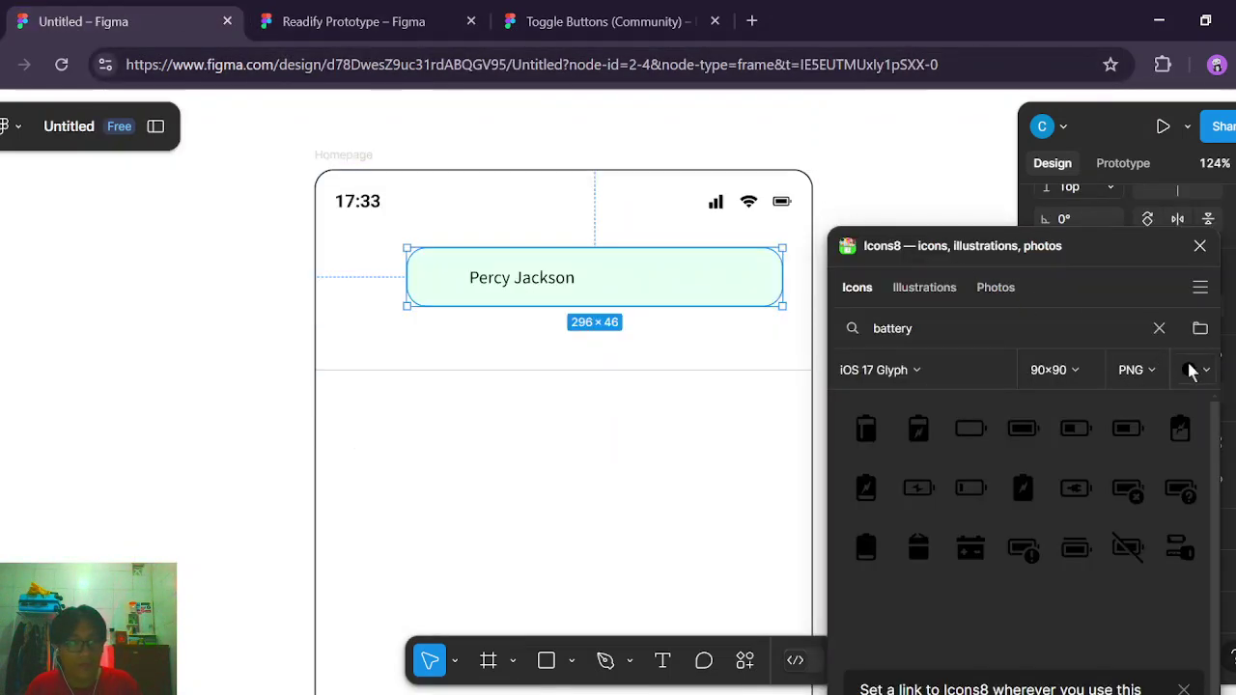
left_click(1190, 372)
left_click(1078, 409)
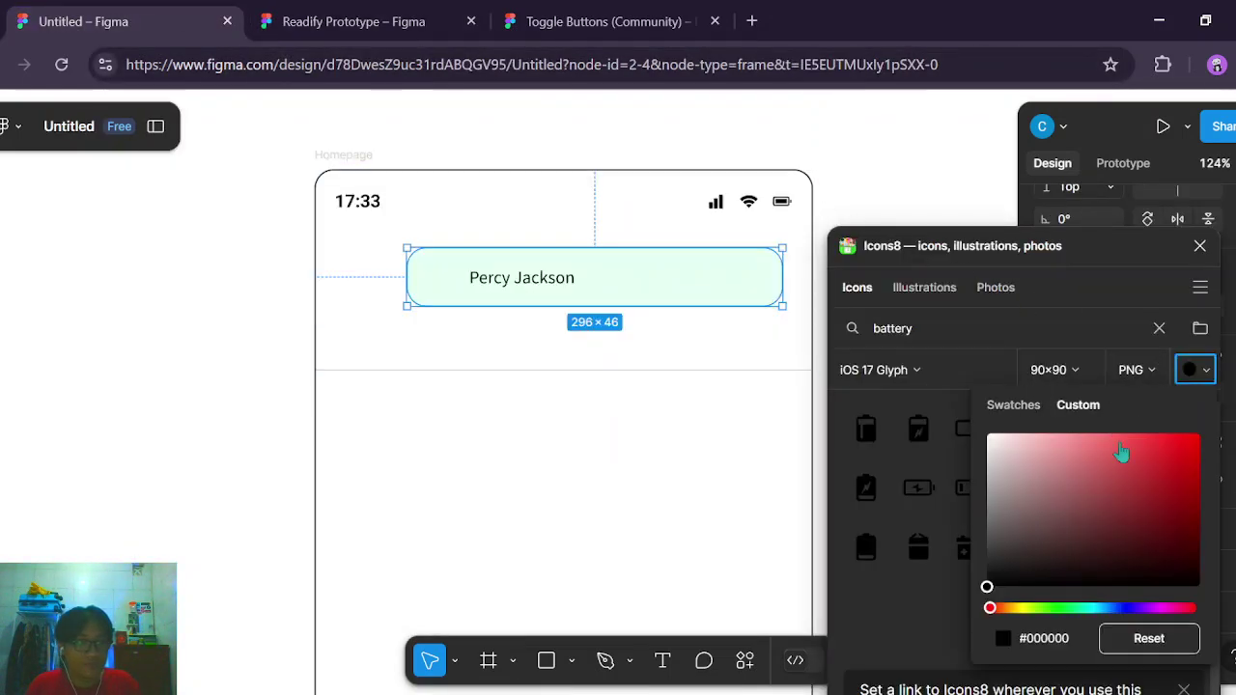
left_click(1057, 632)
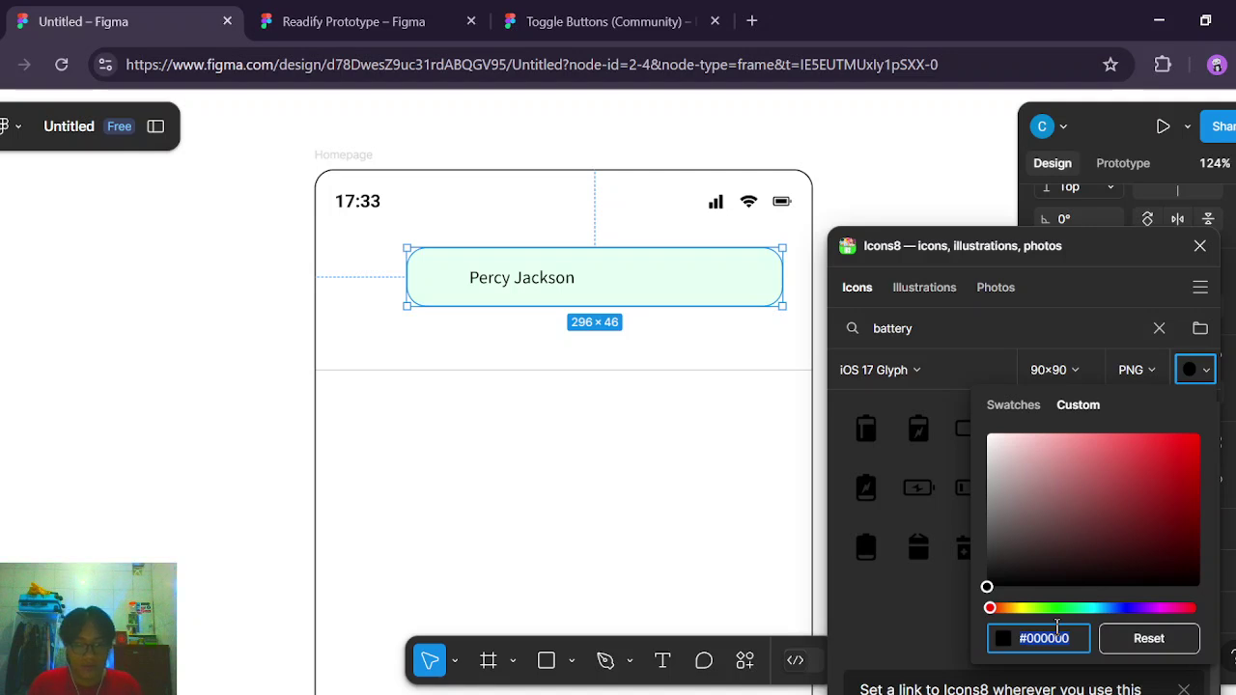
type("616161")
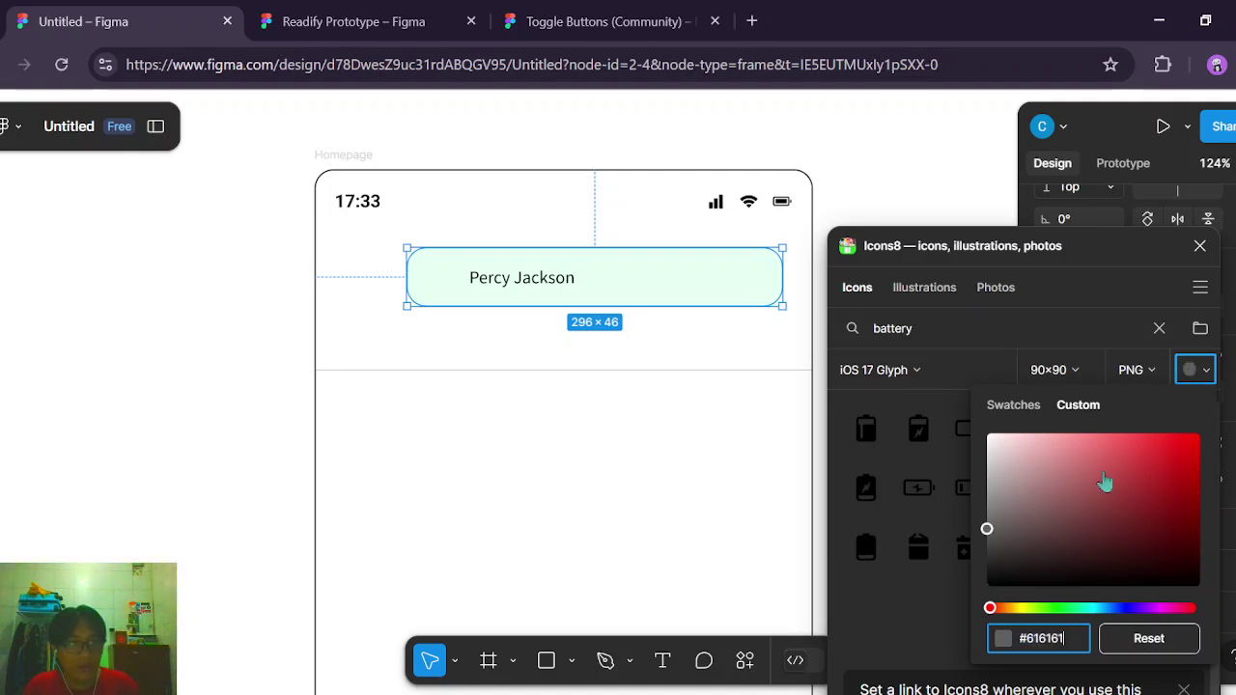
left_click(1112, 333)
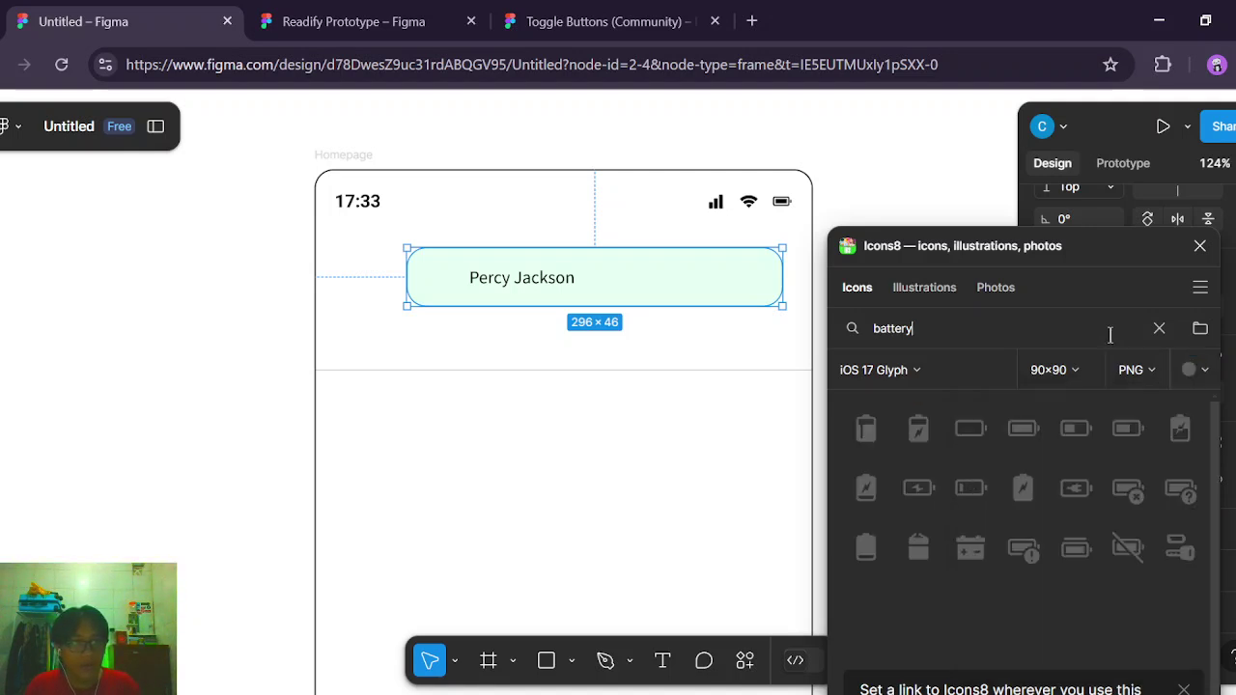
Search Icons8 for "search", add the plain Search magnifier icon to the Homepage frame, and collapse the plugin window.
left_click(1159, 330)
type("search")
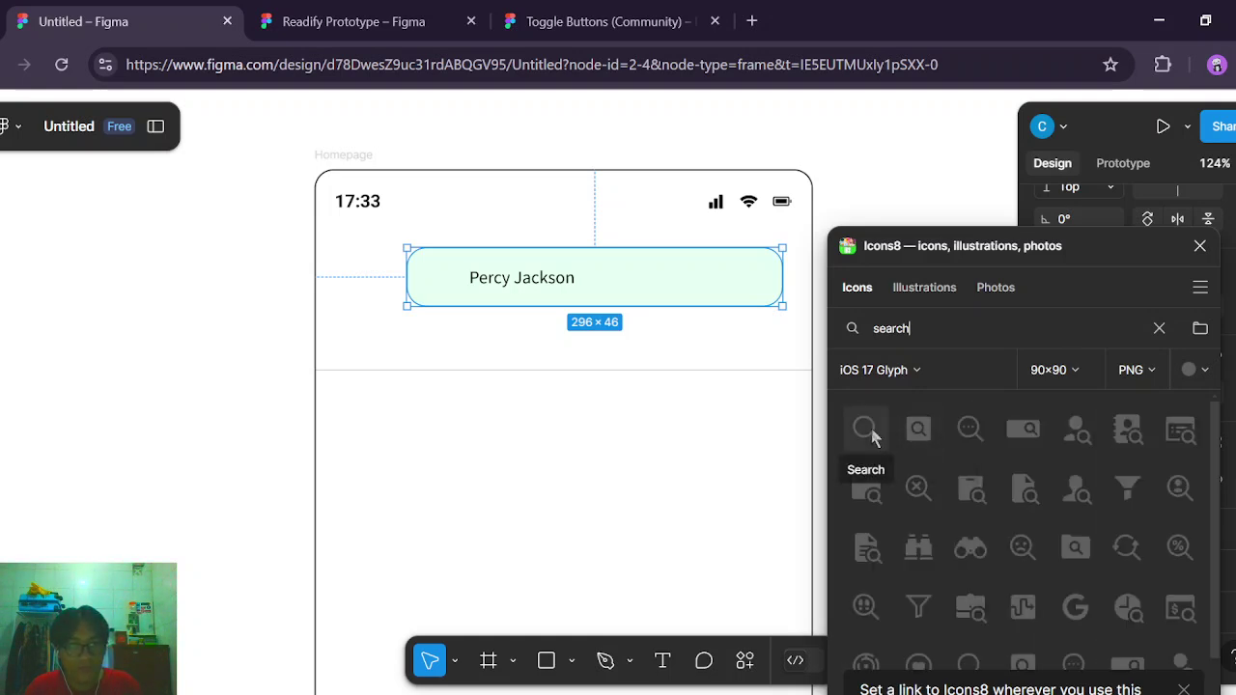
left_click(343, 155)
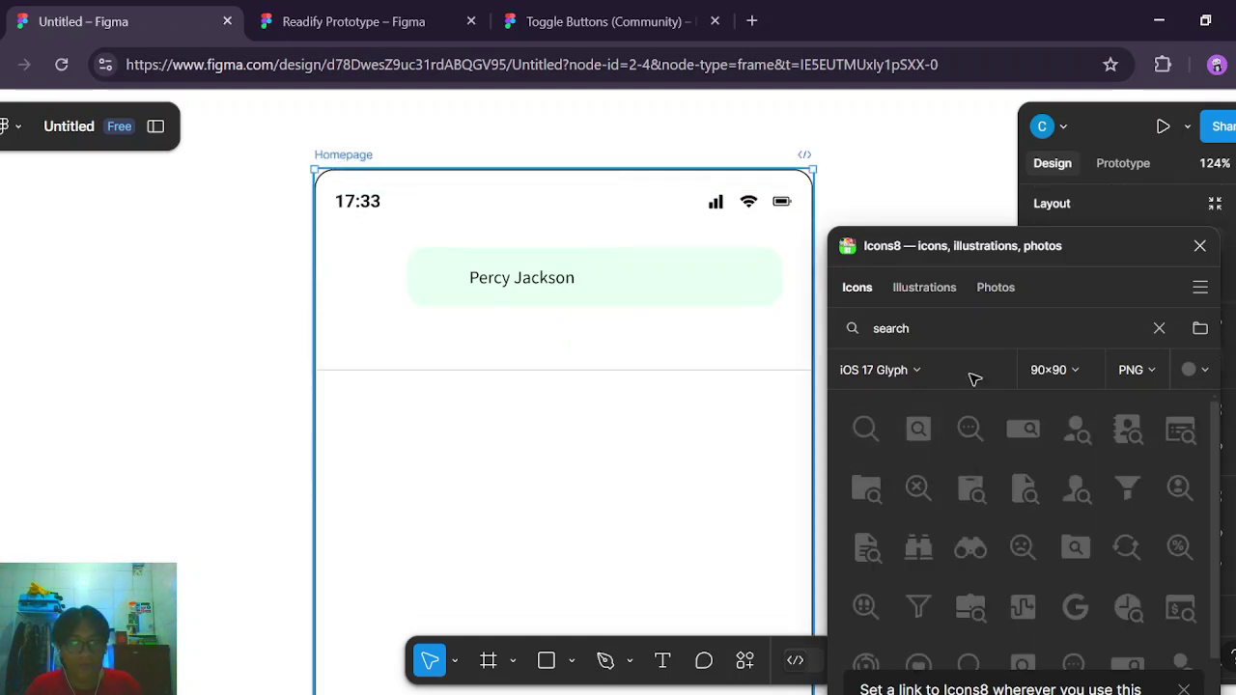
left_click(864, 429)
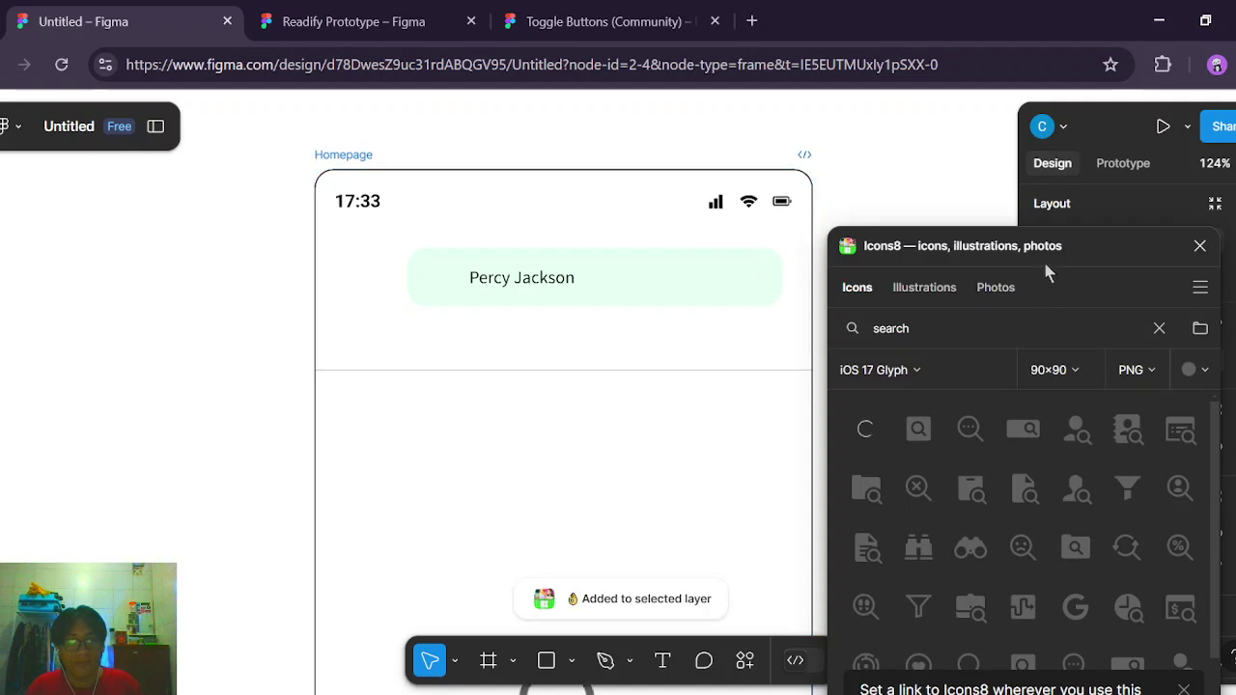
left_click(1042, 267)
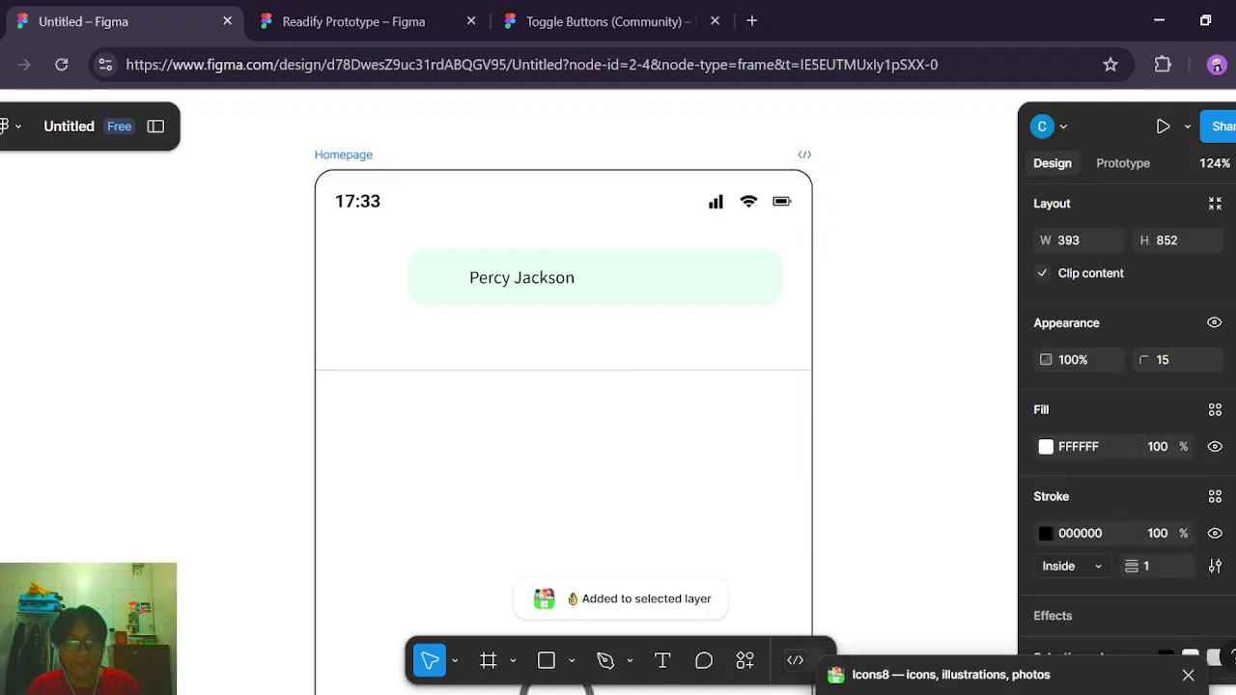
Set the fill colour of the "Percy Jackson" text to 616161.
left_click(505, 282, "ctrl")
scroll(504, 281, "down", 1)
scroll(1221, 473, "down", 3)
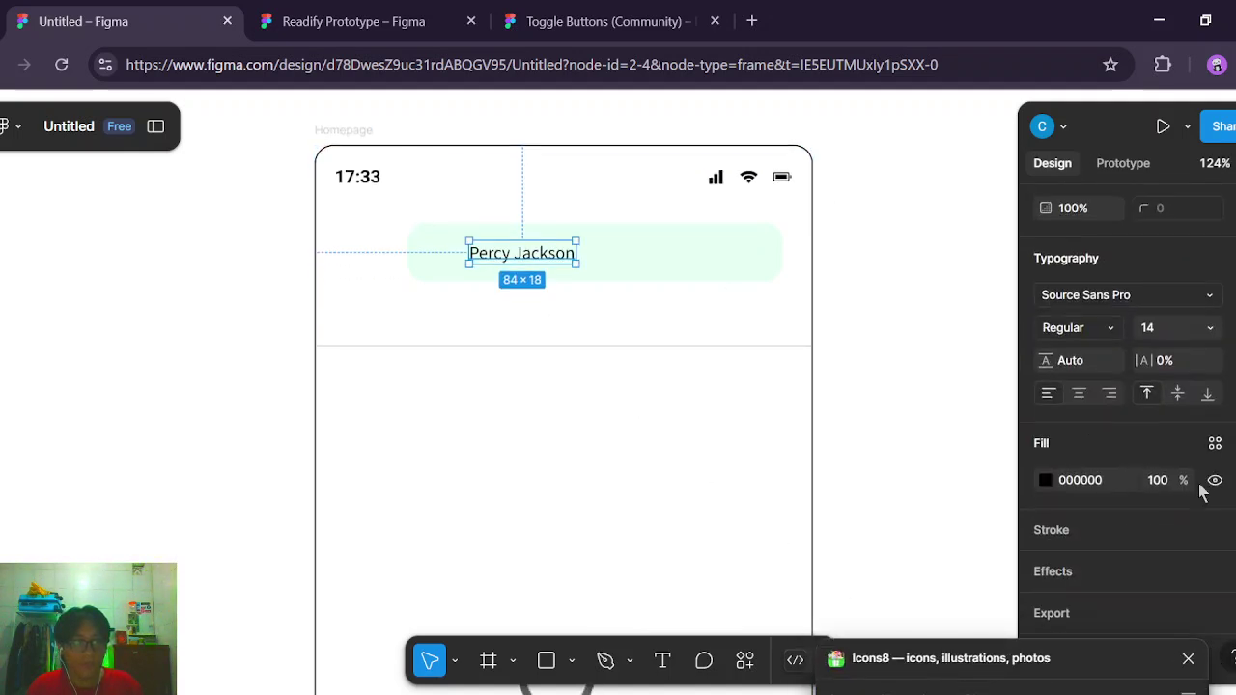
left_click(1083, 483)
type("61")
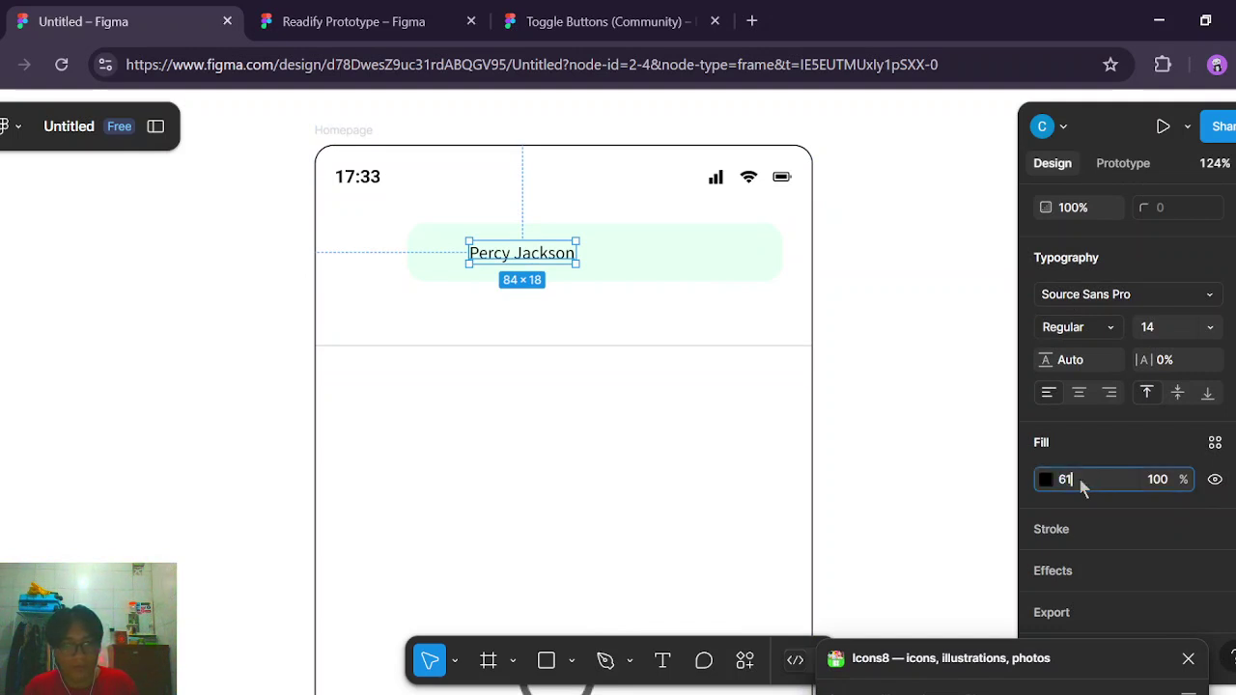
type("6161")
key("Return")
left_click(899, 437)
Move the added search icon from the middle of the Homepage frame up to the start of the search bar.
scroll(635, 569, "down", 3)
left_click_drag(591, 568, 480, 190)
scroll(549, 267, "up", 3)
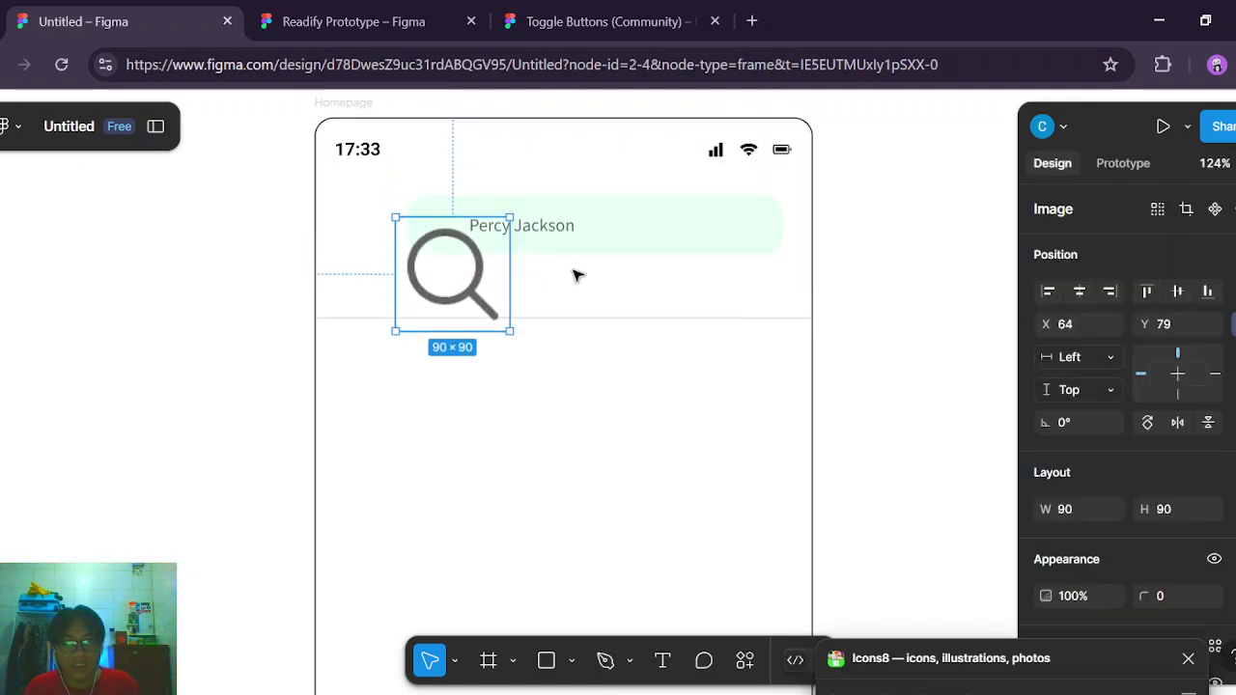
Set the search icon's width and height to 30.
left_click(1088, 518)
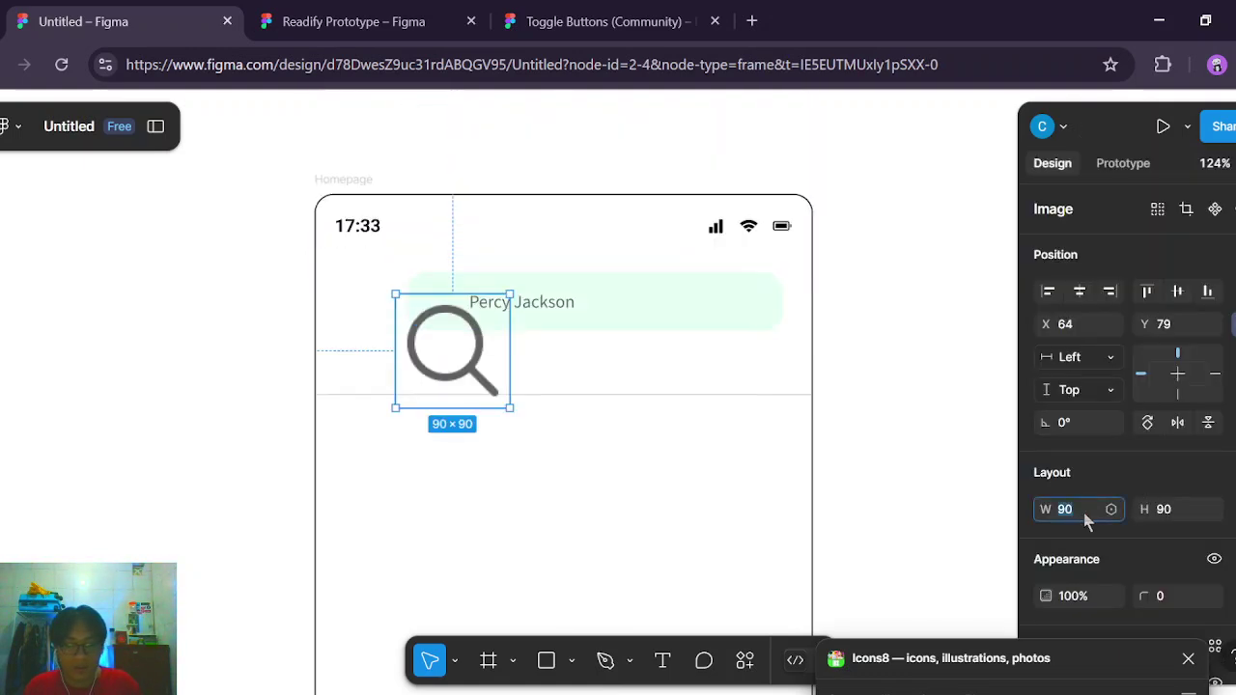
type("4")
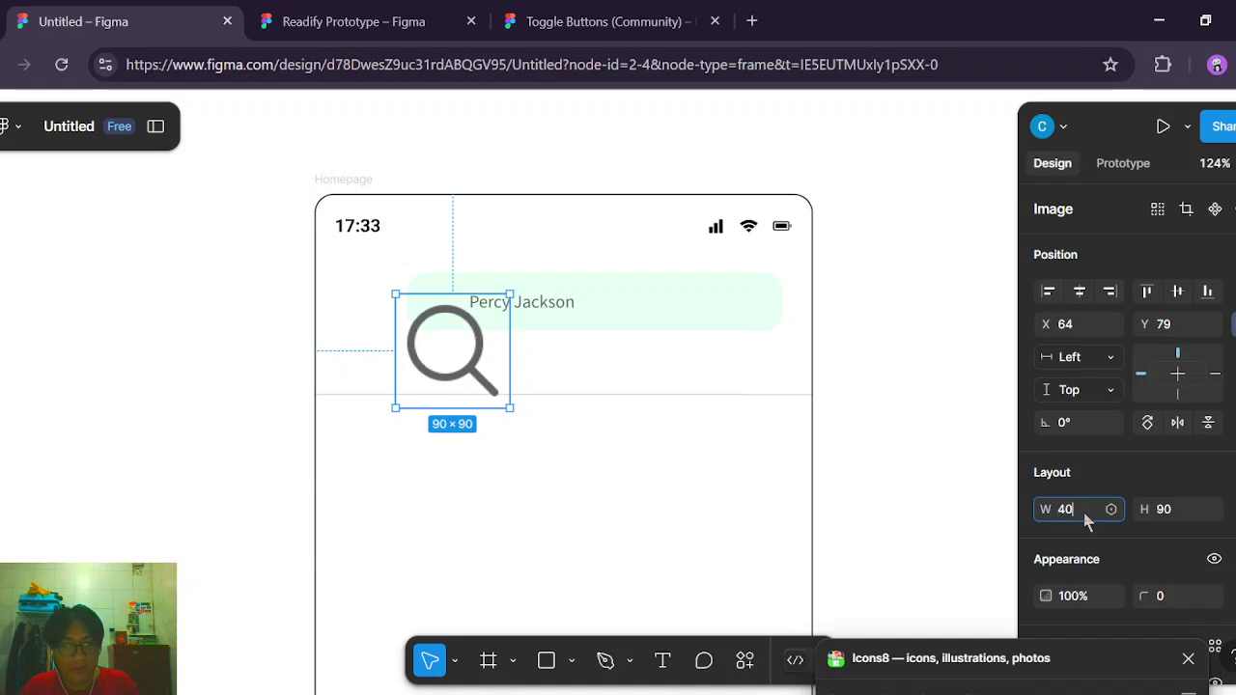
type("0")
key("Return")
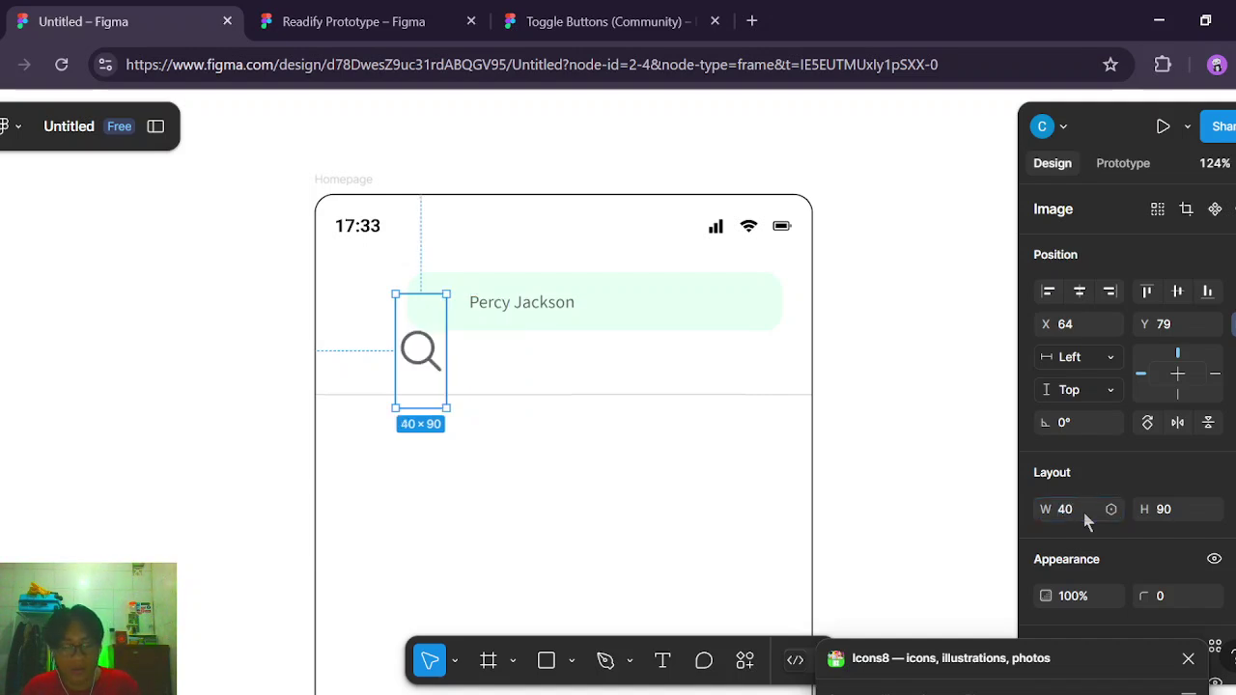
type("30")
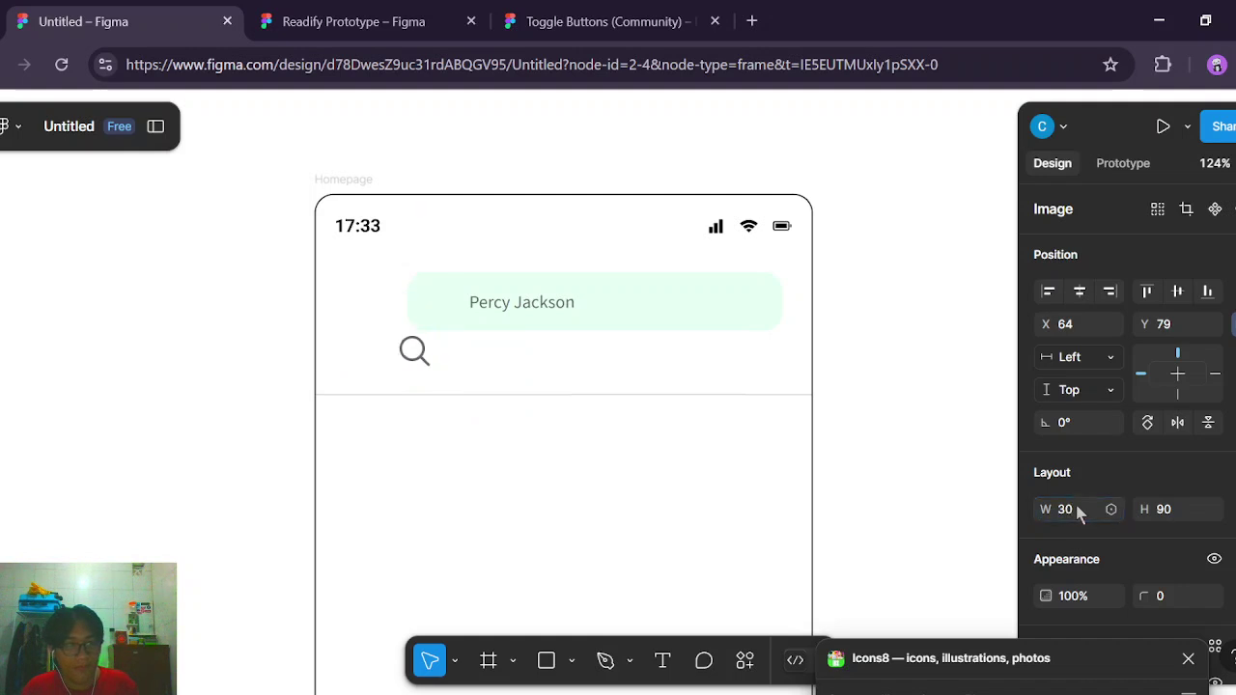
left_click(1181, 515)
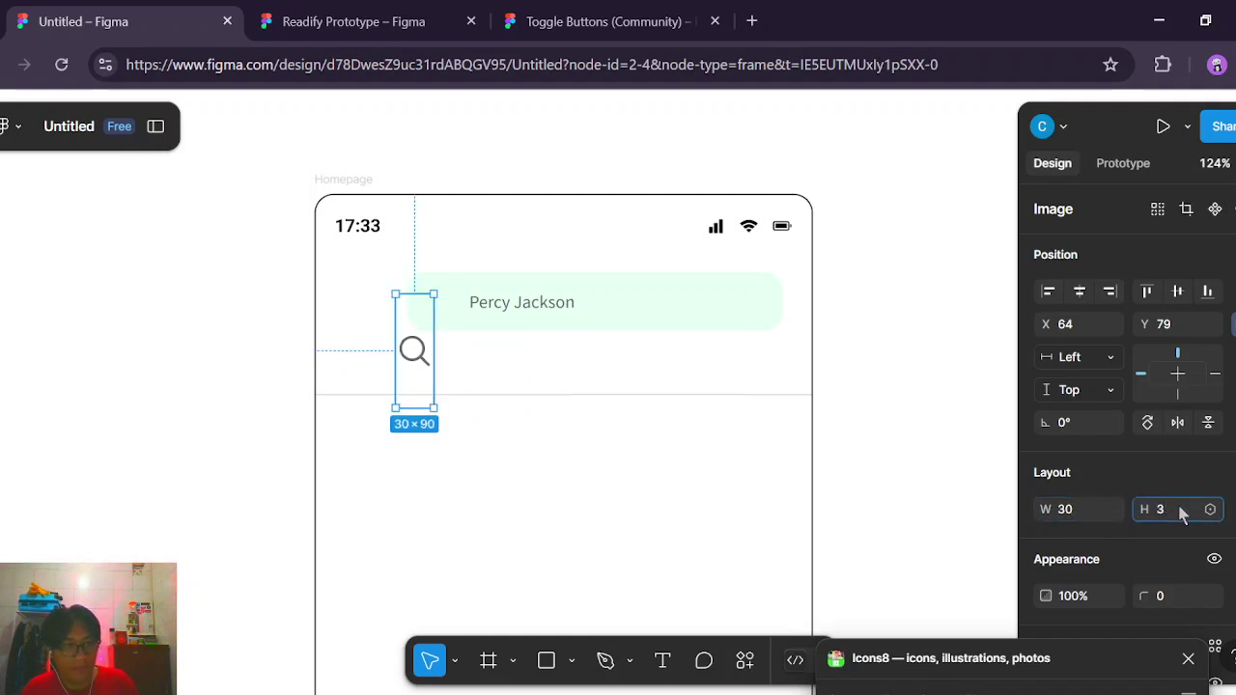
key("Return")
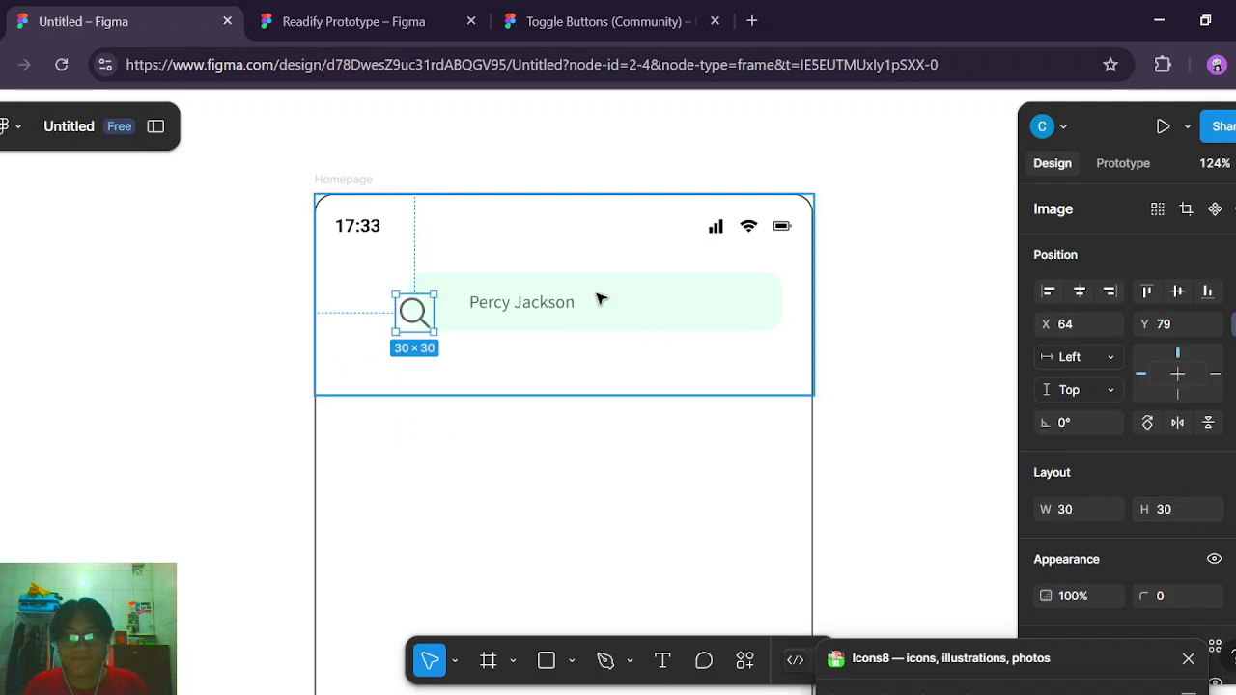
Check the search icon's size in the Readify Prototype and set the Homepage search icon's width and height to 23.
left_click(354, 18)
left_click(534, 184)
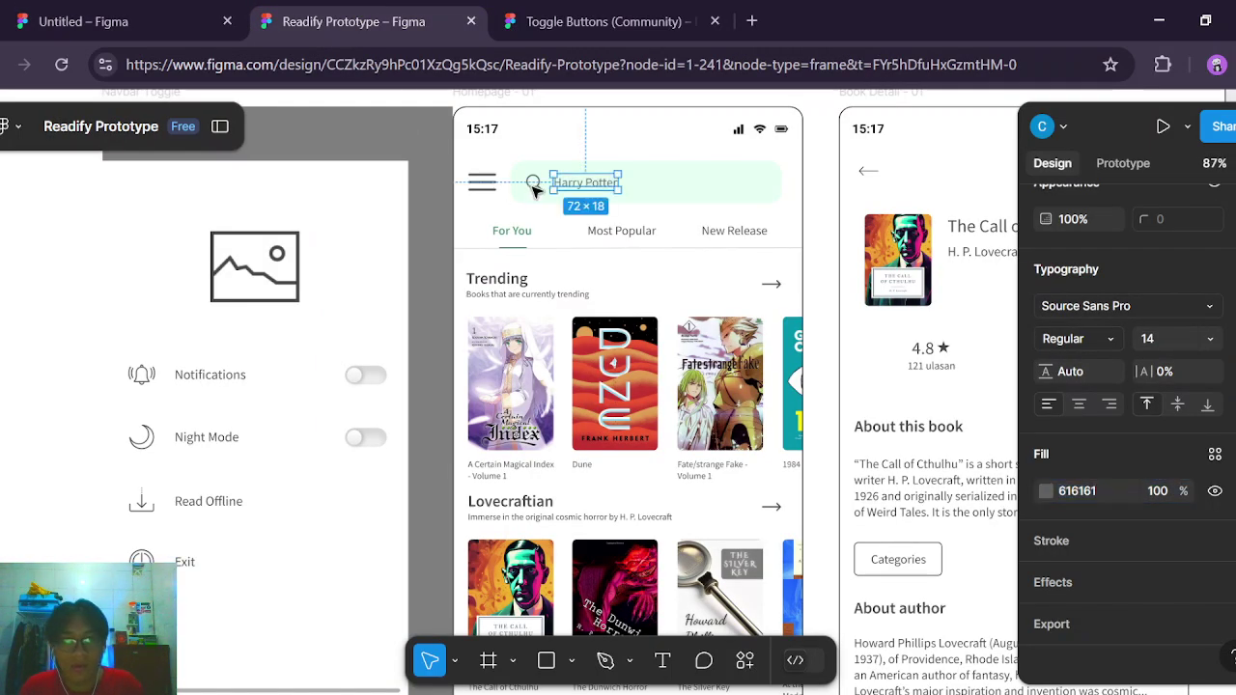
left_click(183, 23)
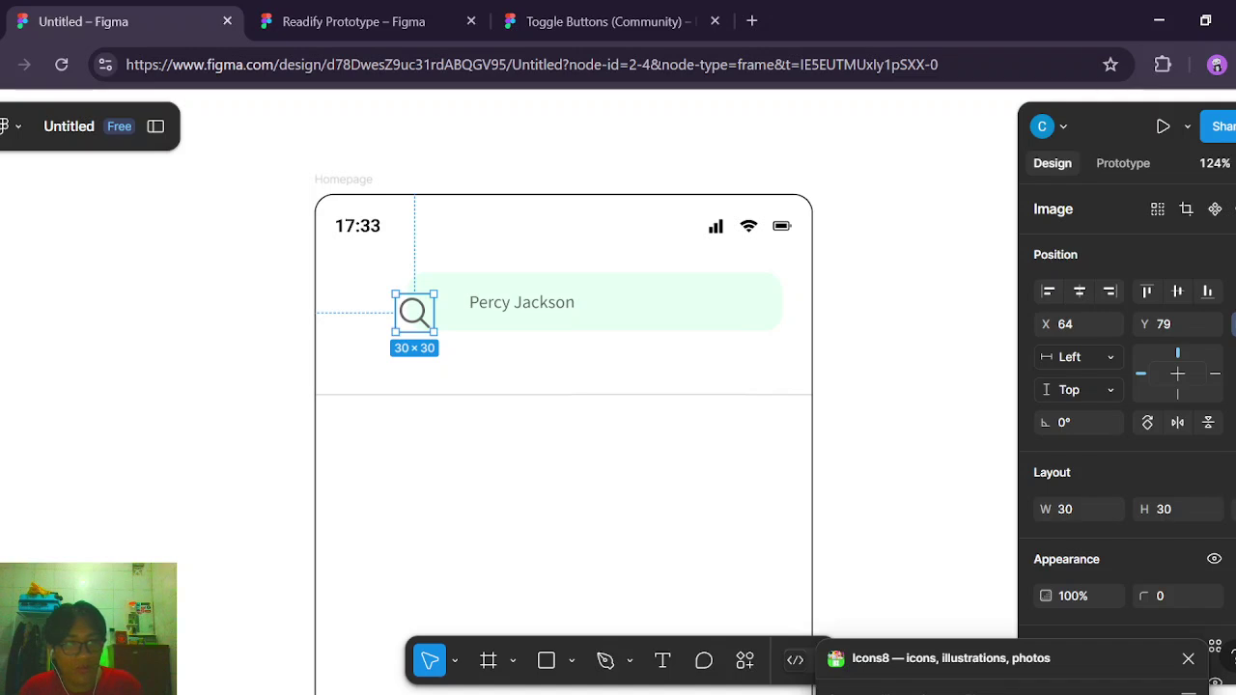
left_click(1070, 509)
type("23")
left_click(1164, 515)
type("23")
key("Return")
Place the search icon inside the search bar, just before the "Percy Jackson" text, at about X 88, Y 74.
left_click_drag(417, 309, 442, 296)
key("ctrl+z")
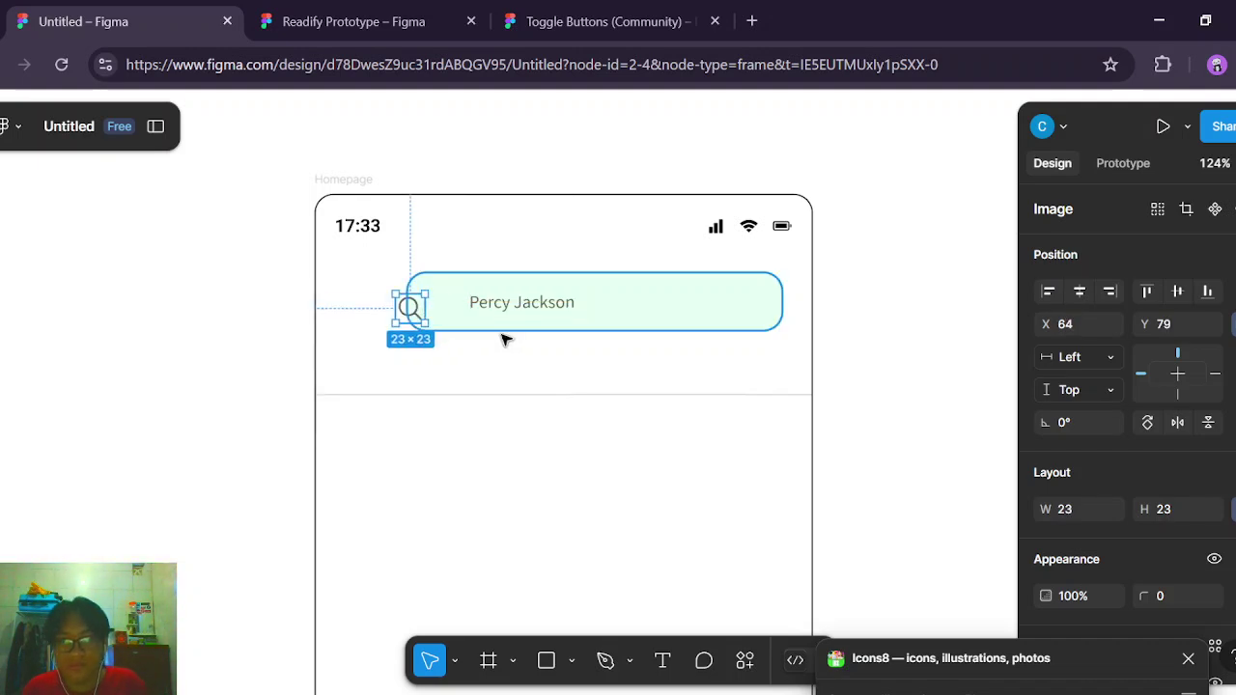
scroll(488, 328, "up", 5)
left_click_drag(318, 278, 368, 262)
scroll(767, 411, "down", 5)
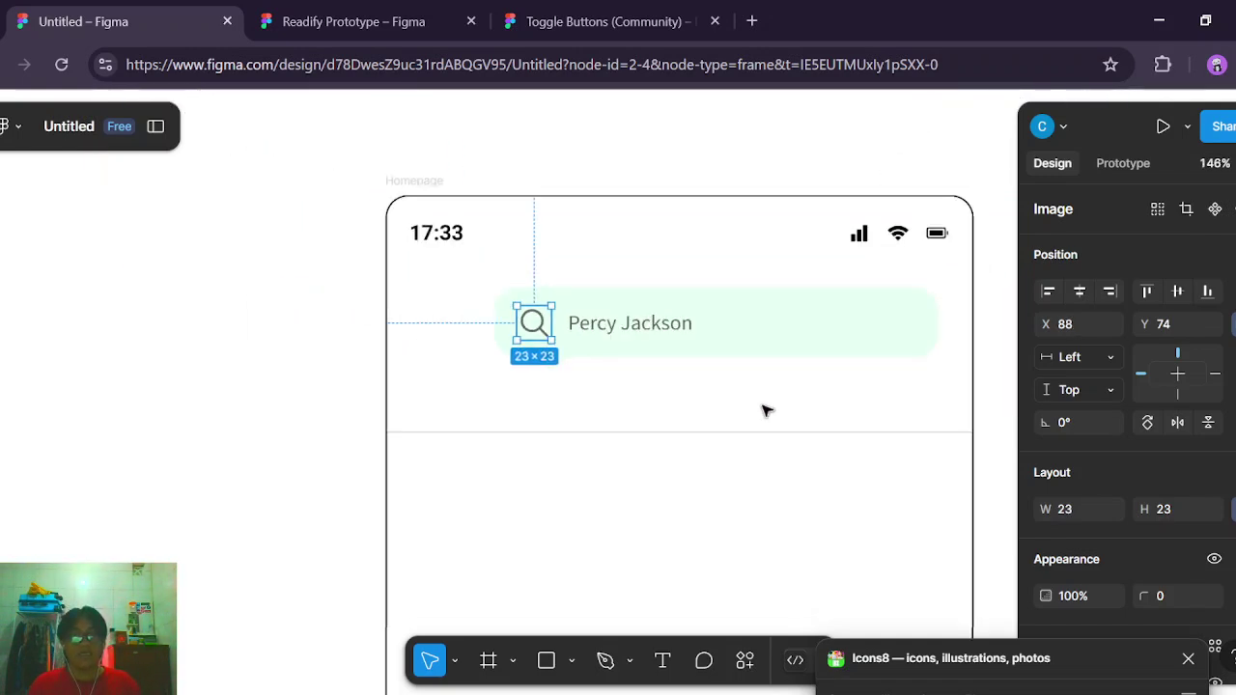
scroll(766, 411, "down", 2)
right_click(966, 444)
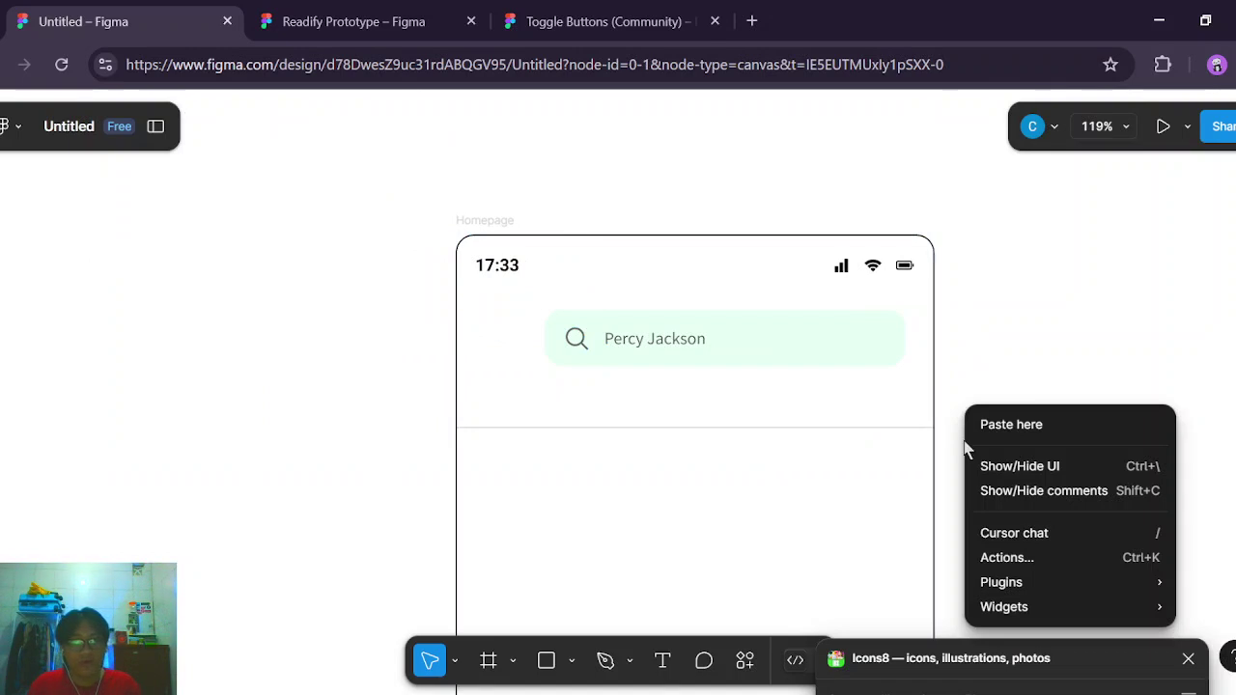
left_click(971, 334)
left_click_drag(928, 377, 822, 322)
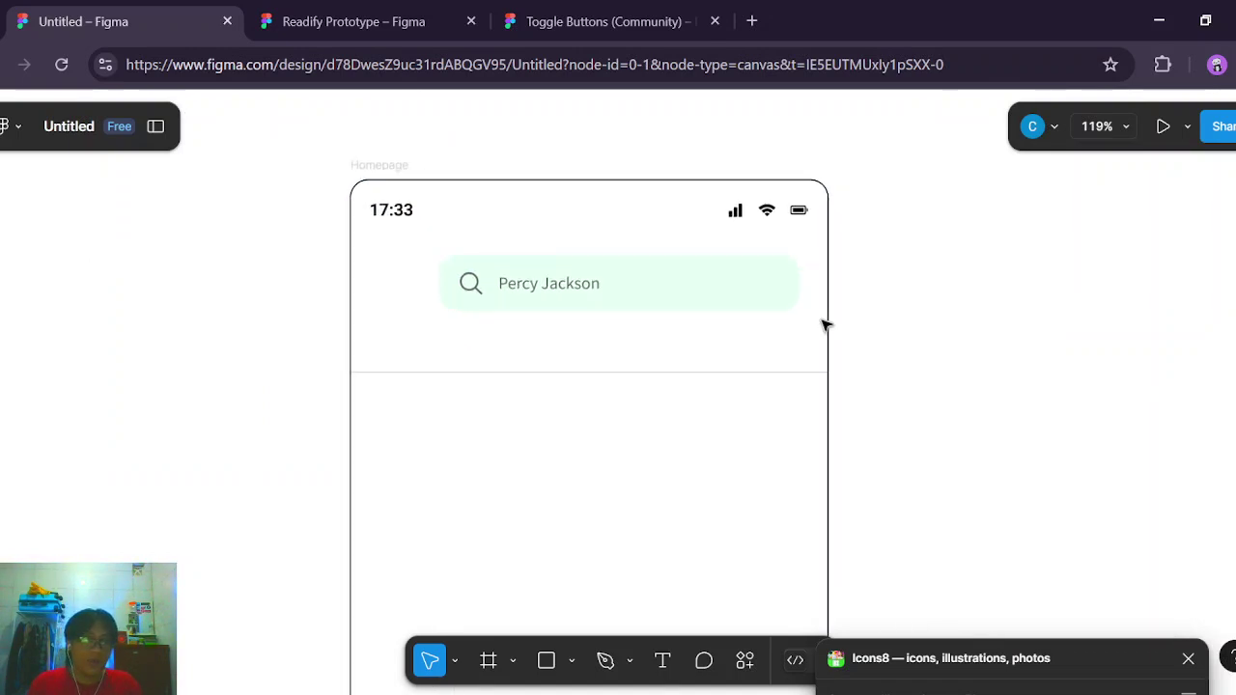
Group the search bar rectangle, the search icon and the "Percy Jackson" text.
left_click(724, 304)
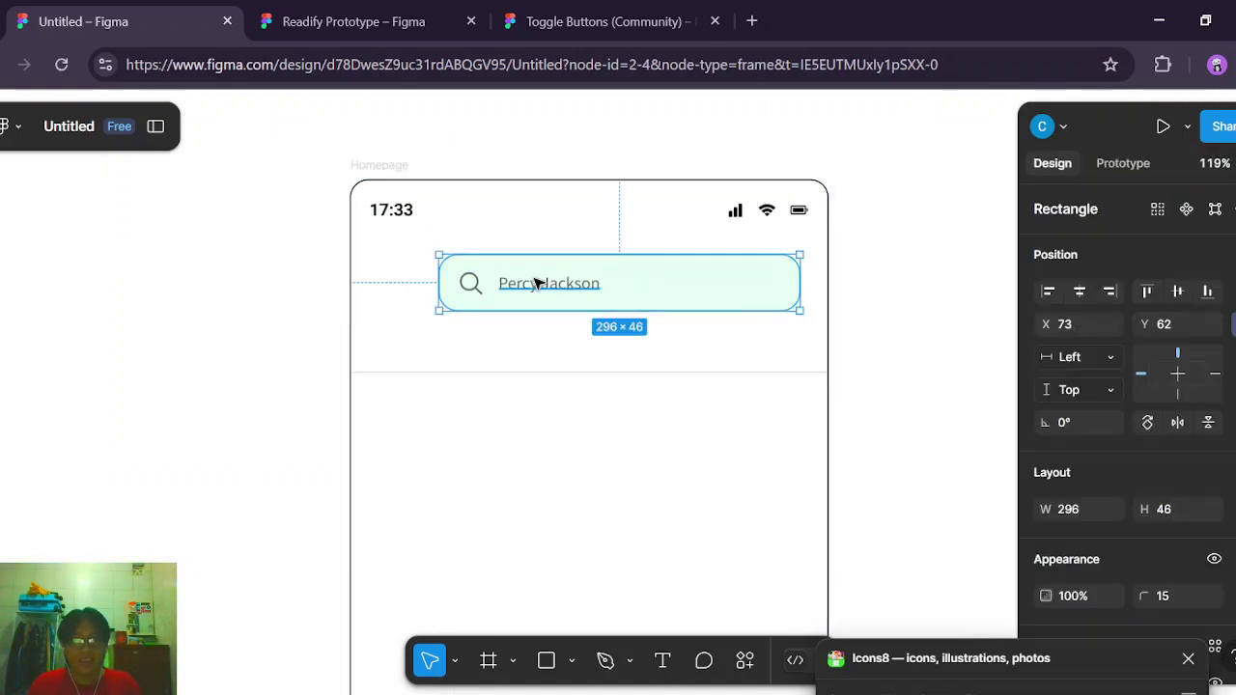
left_click(470, 283, "shift")
left_click(560, 282, "shift")
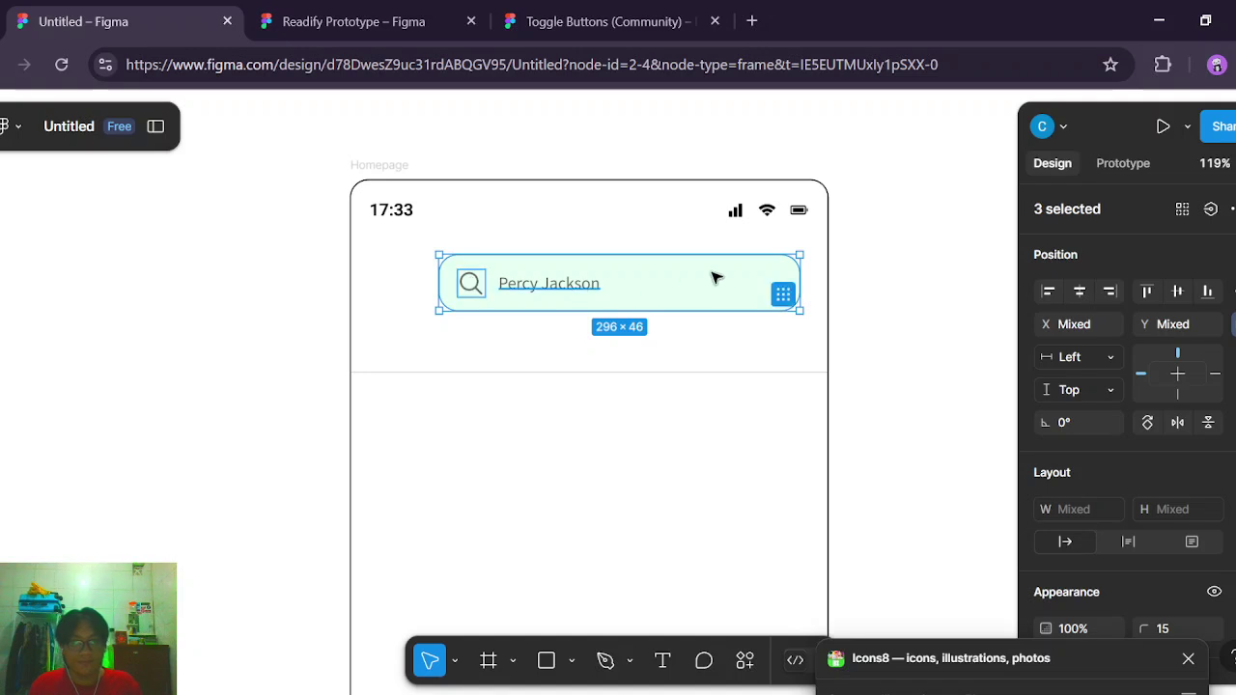
right_click(714, 278)
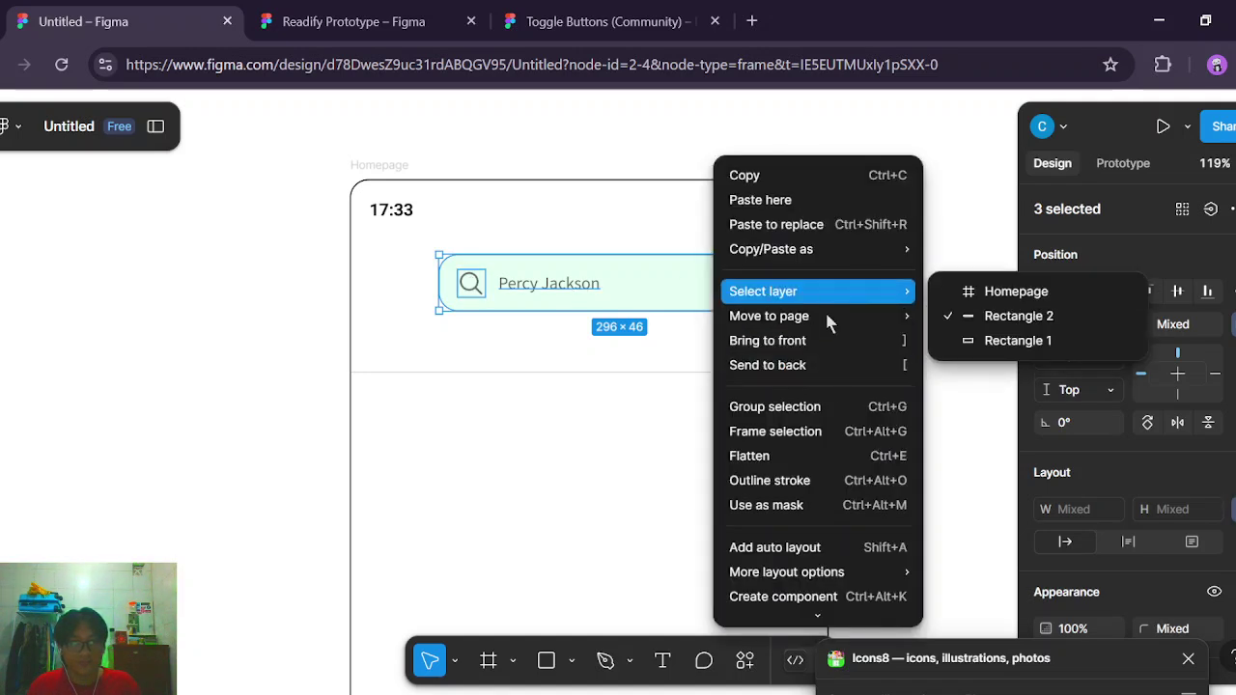
left_click(811, 406)
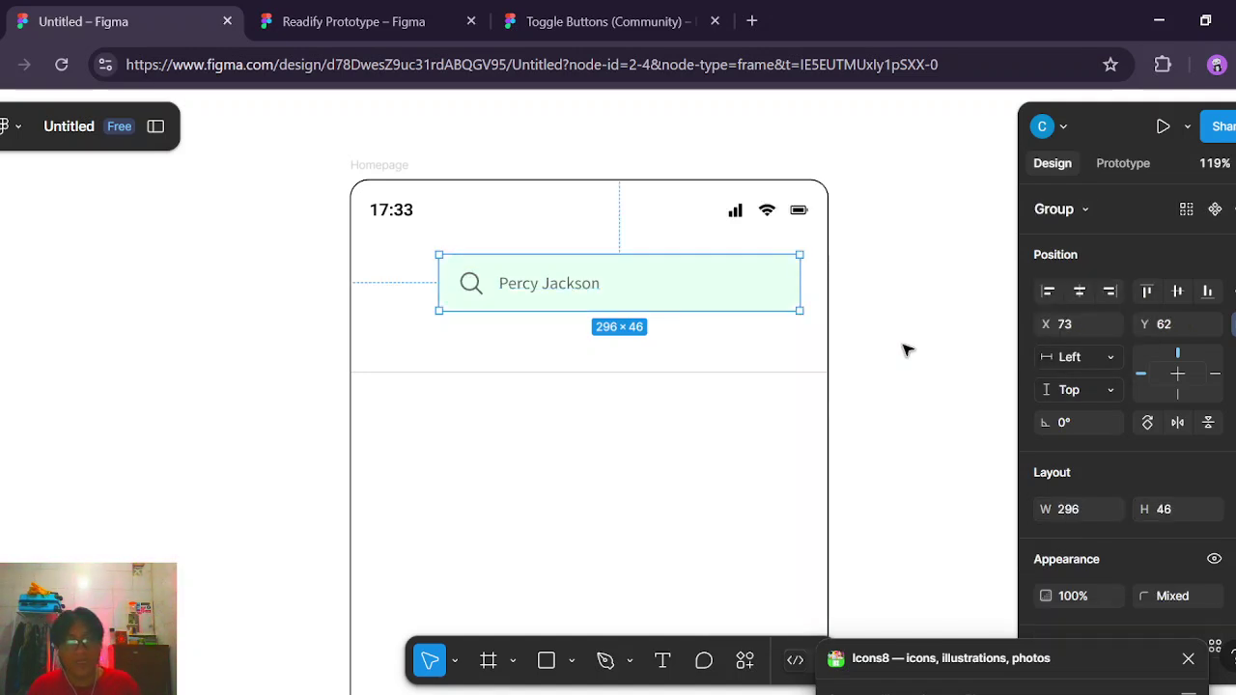
left_click(905, 350)
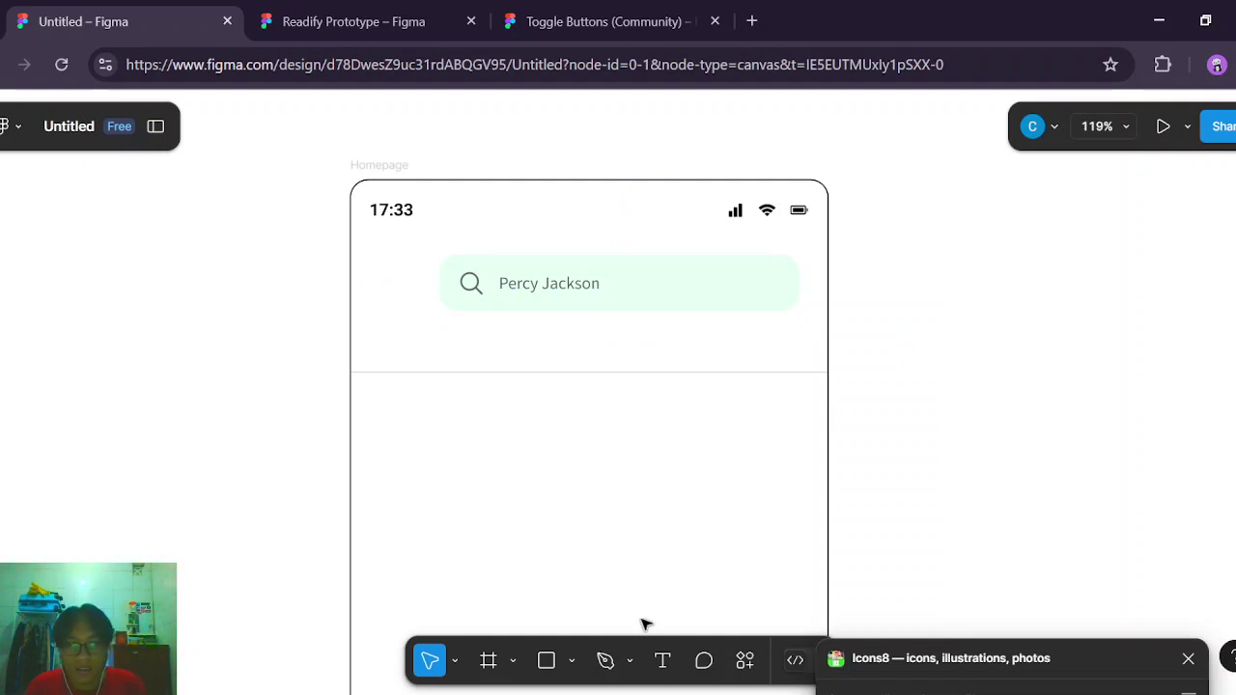
Search Icons8 for "menu" and add the first three-line Menu icon to the Homepage frame.
left_click(1092, 664)
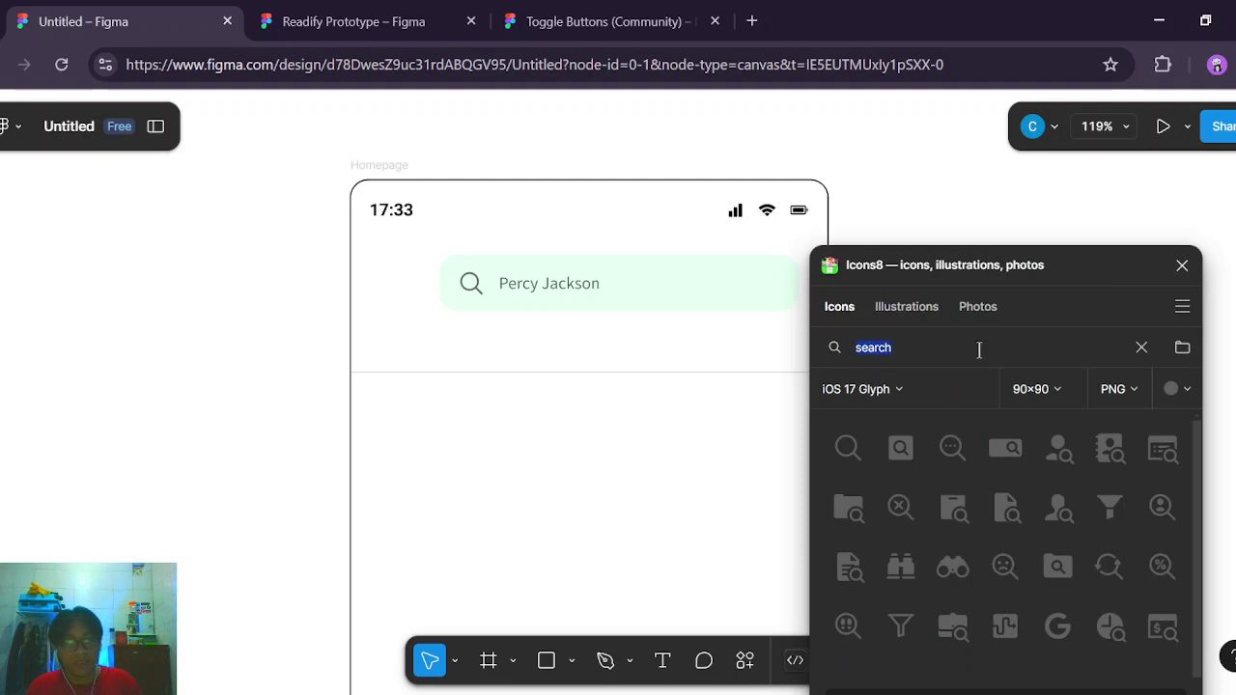
key("BackSpace")
type("menu")
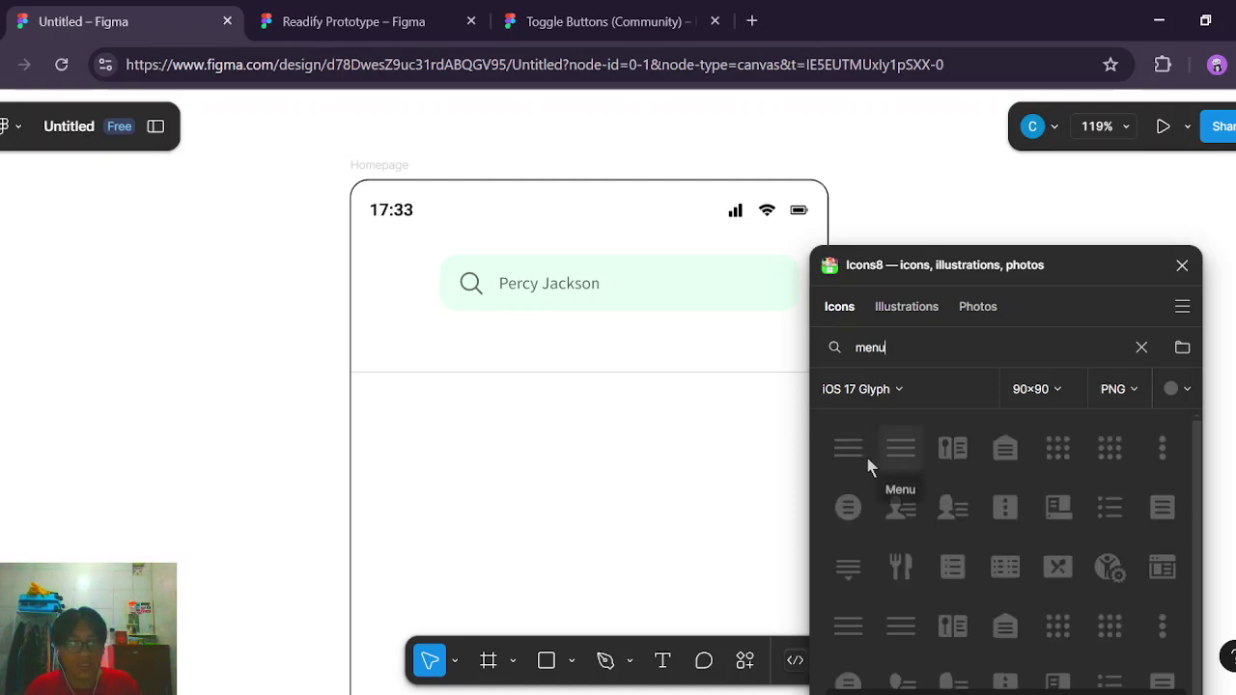
left_click(379, 165)
left_click(853, 439)
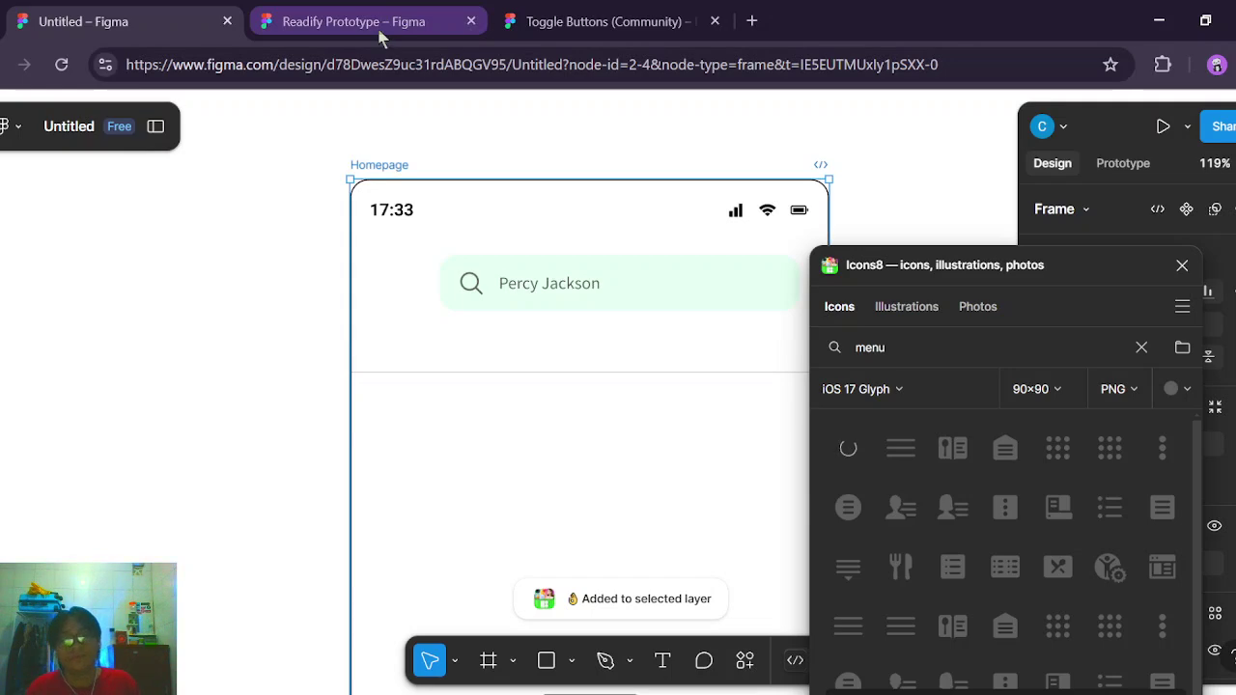
scroll(624, 350, "down", 2)
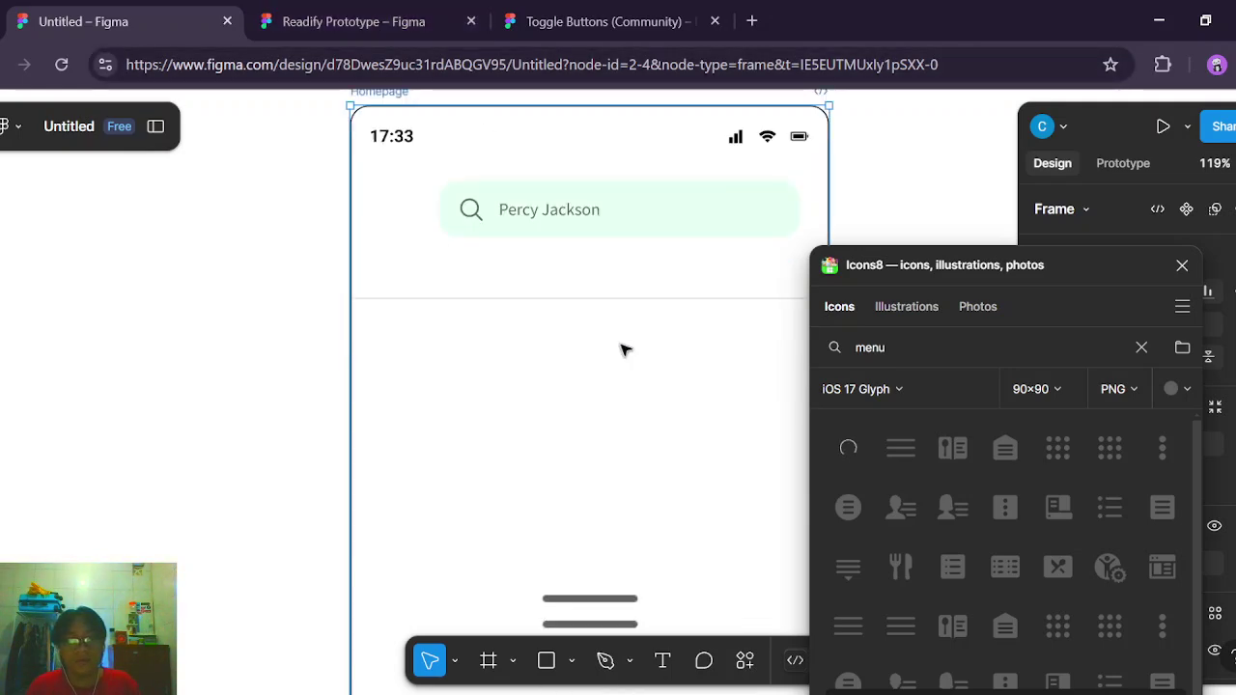
Check the menu icon's size in the Readify Prototype and set the Homepage menu icon's width and height to 36.
left_click(375, 23)
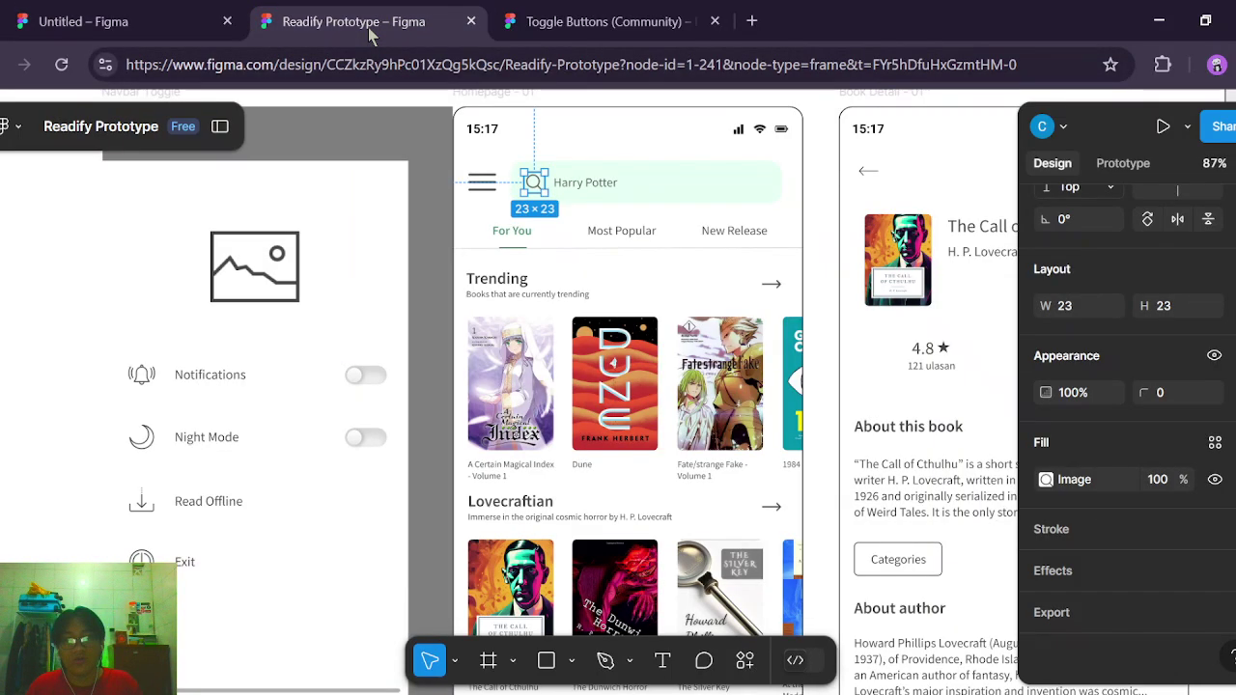
double_click(484, 183)
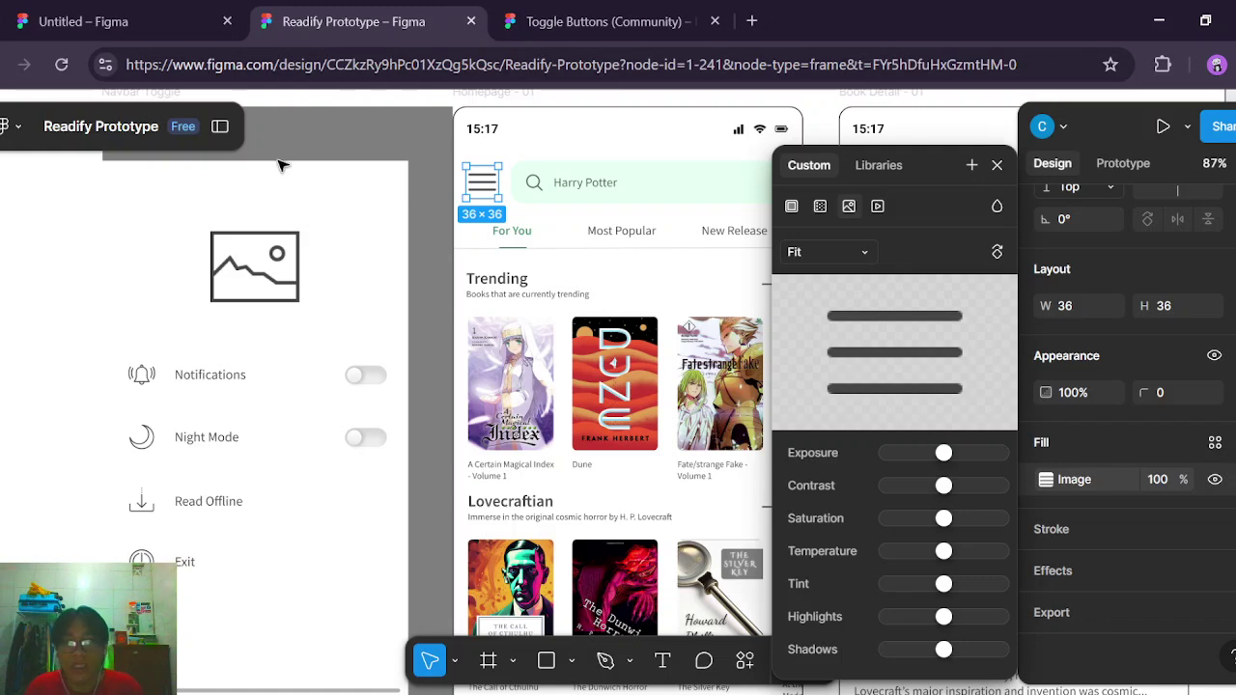
left_click(166, 27)
left_click(608, 579)
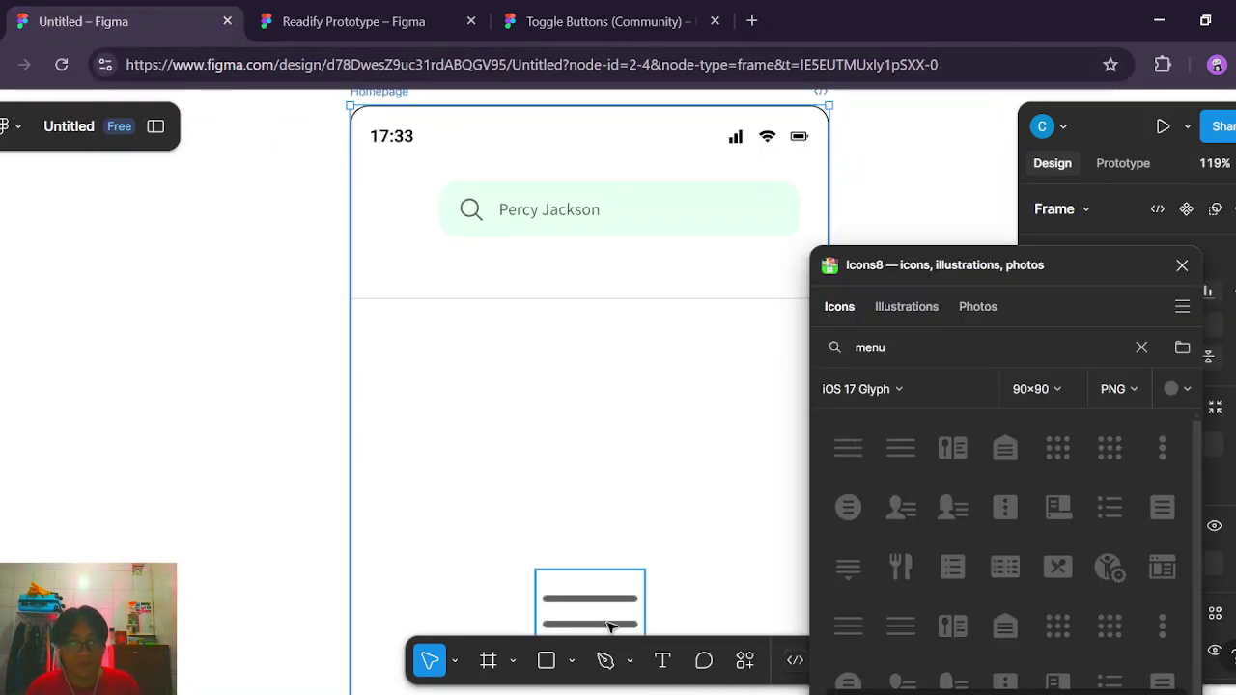
left_click(1028, 265)
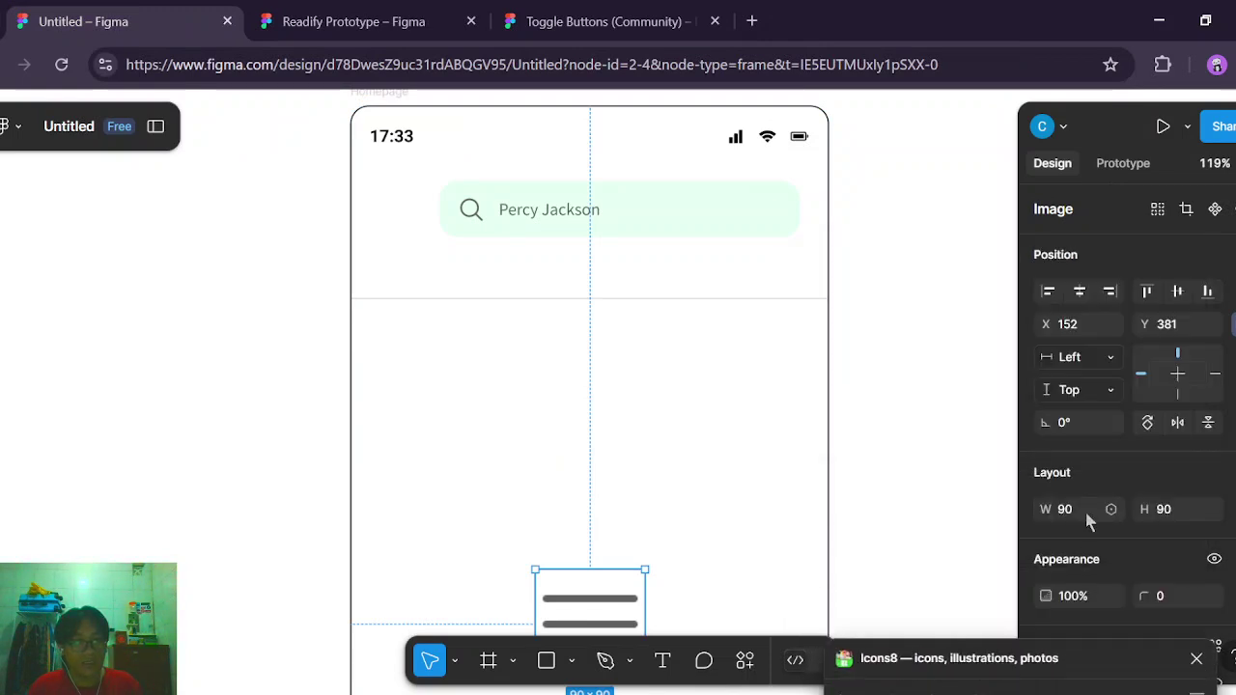
left_click(1084, 508)
type("36")
left_click(1176, 511)
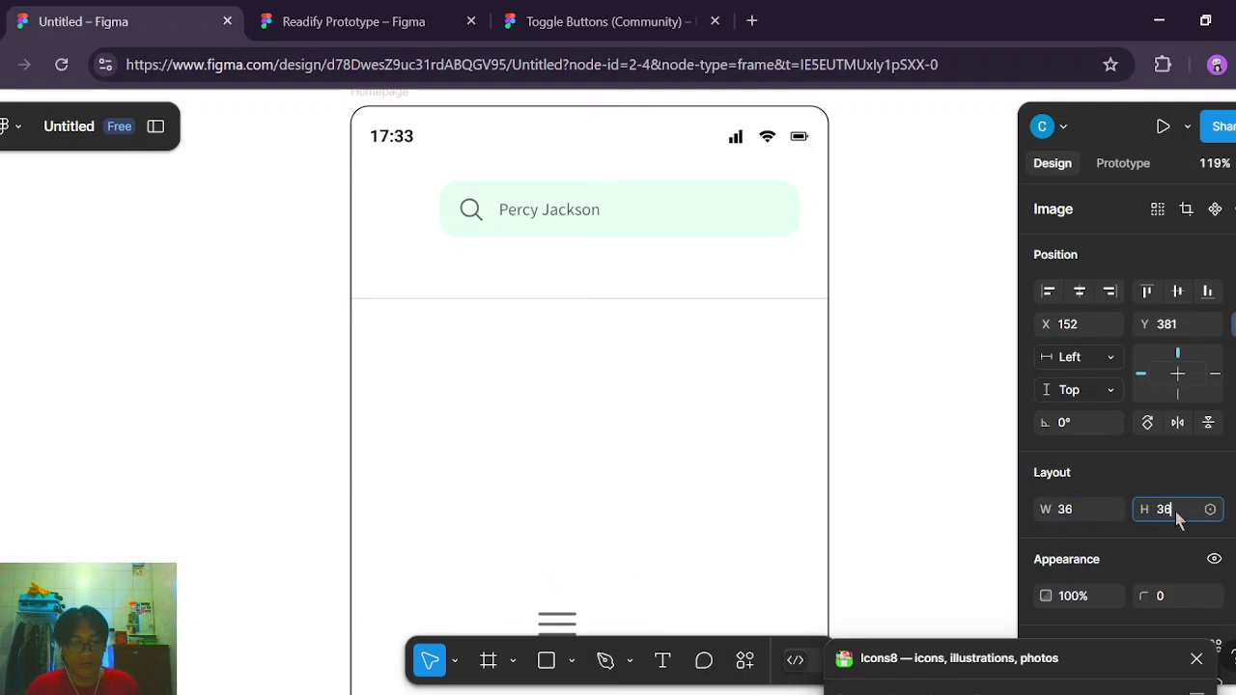
key("Return")
Move the menu icon into the header, left of the search bar and vertically aligned with it.
left_click_drag(557, 591, 406, 227)
scroll(415, 210, "up", 5)
left_click(226, 309)
scroll(653, 377, "down", 5)
scroll(979, 347, "down", 1)
scroll(979, 348, "right", 5)
scroll(972, 409, "down", 3)
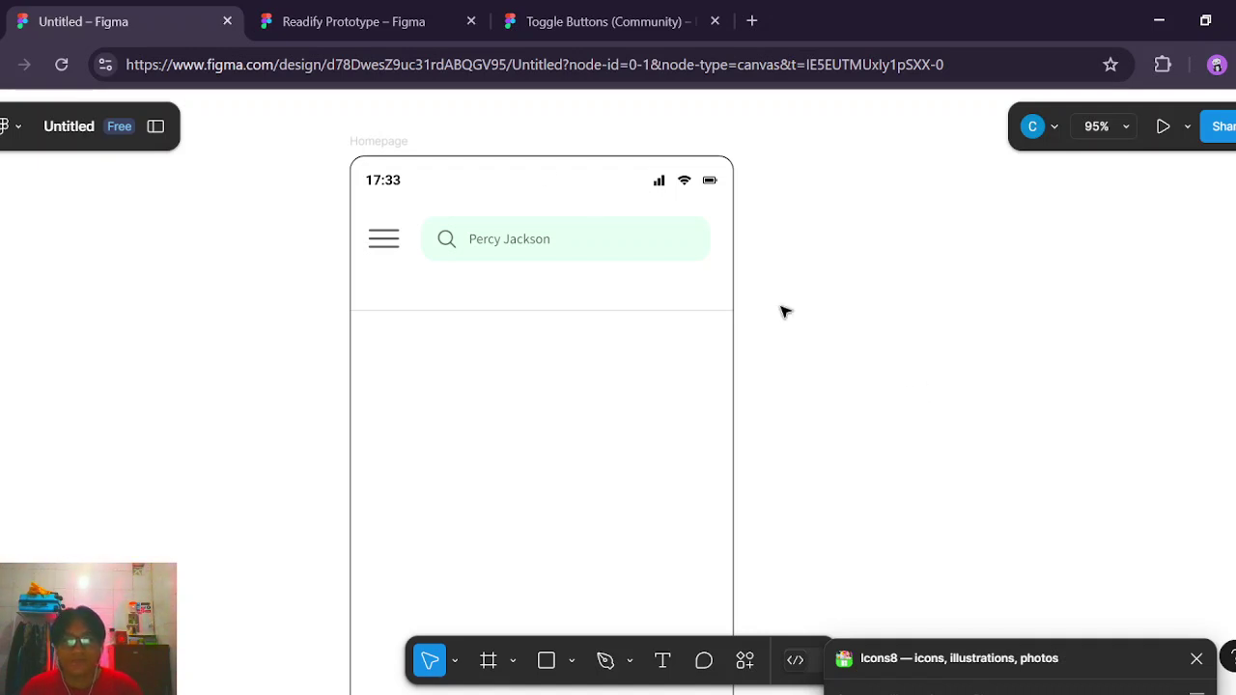
Examine the category labels below the Readify Prototype's search bar and return to the Untitled file.
left_click(358, 21)
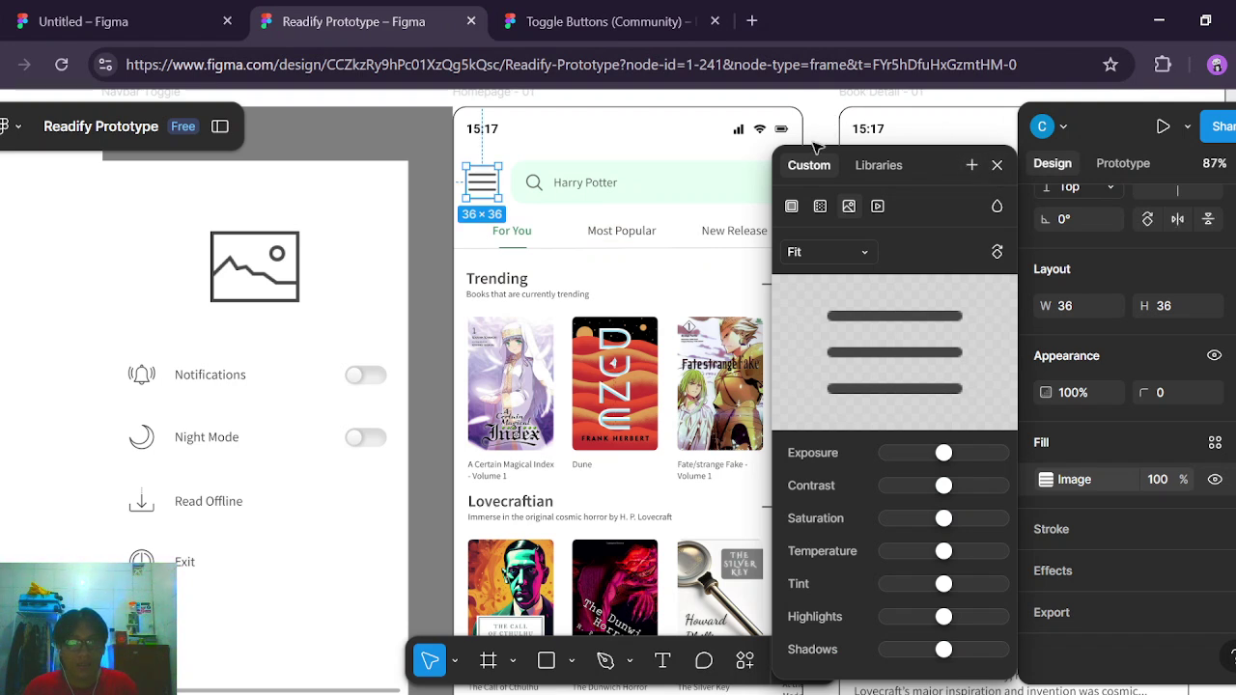
left_click(996, 165)
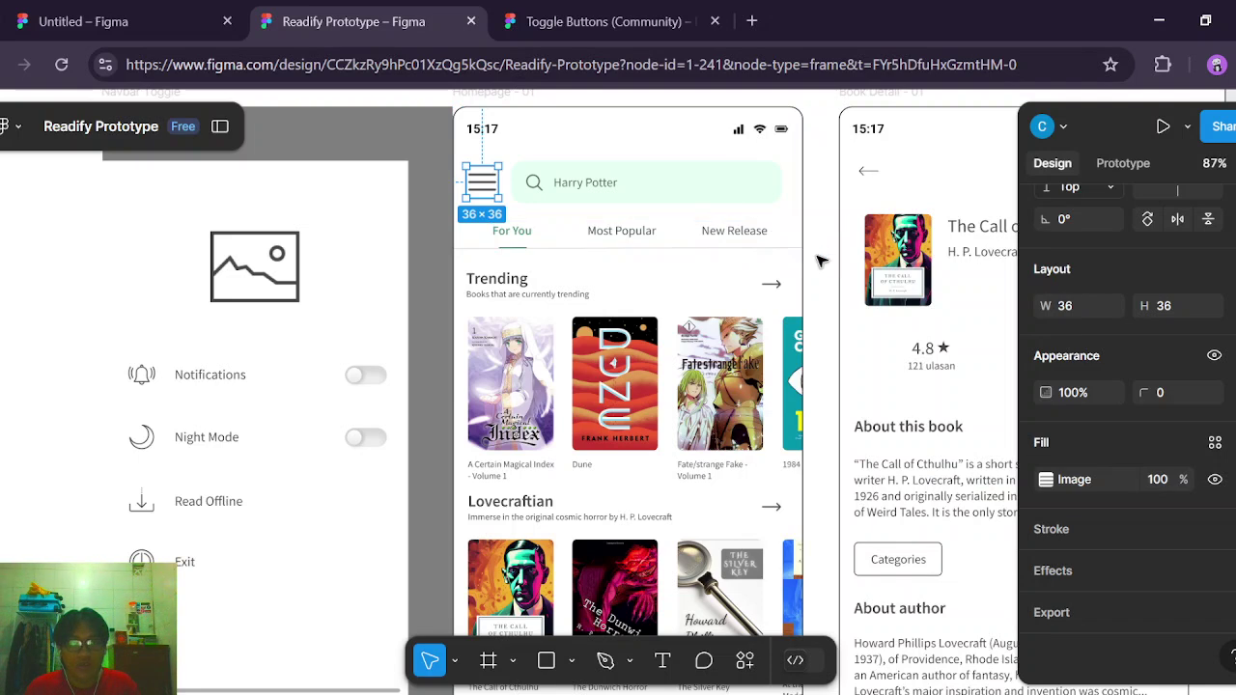
key("Escape")
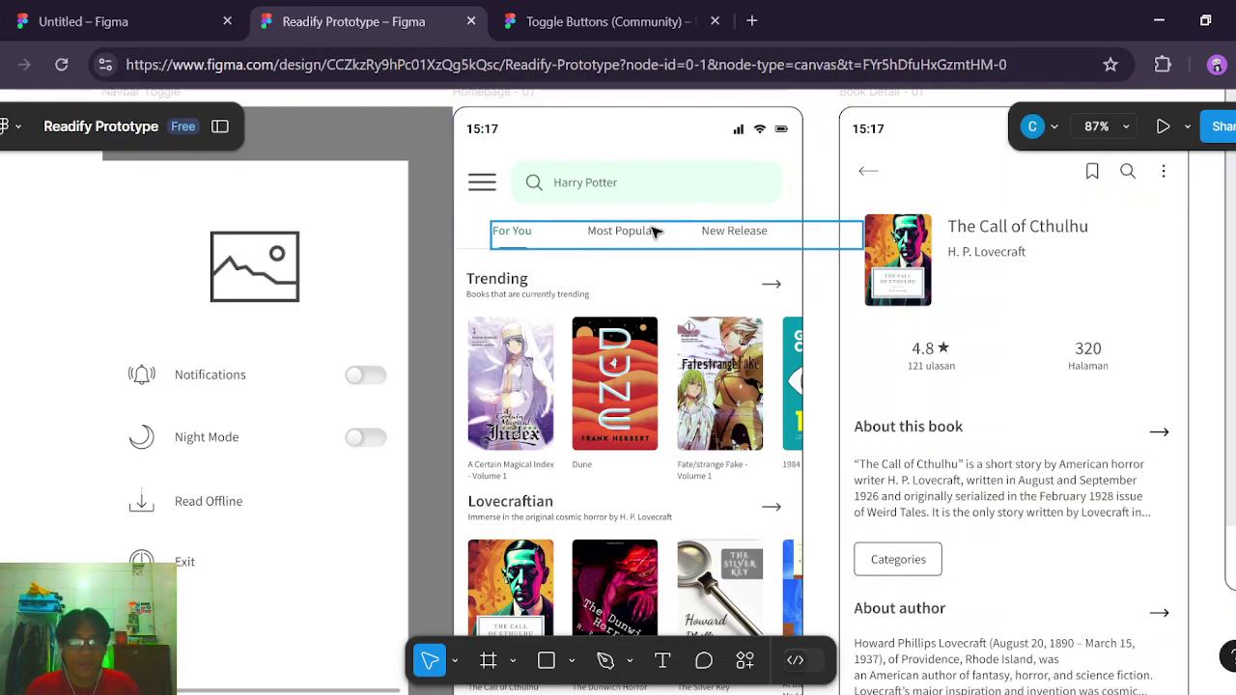
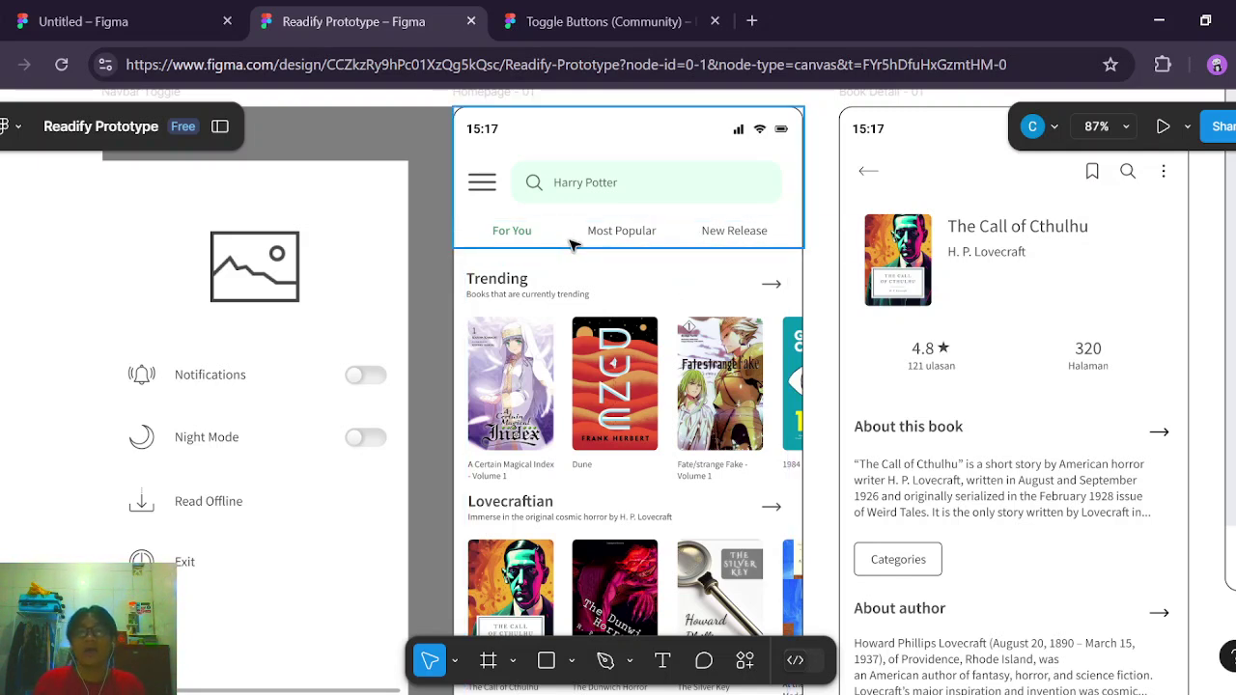
left_click(166, 22)
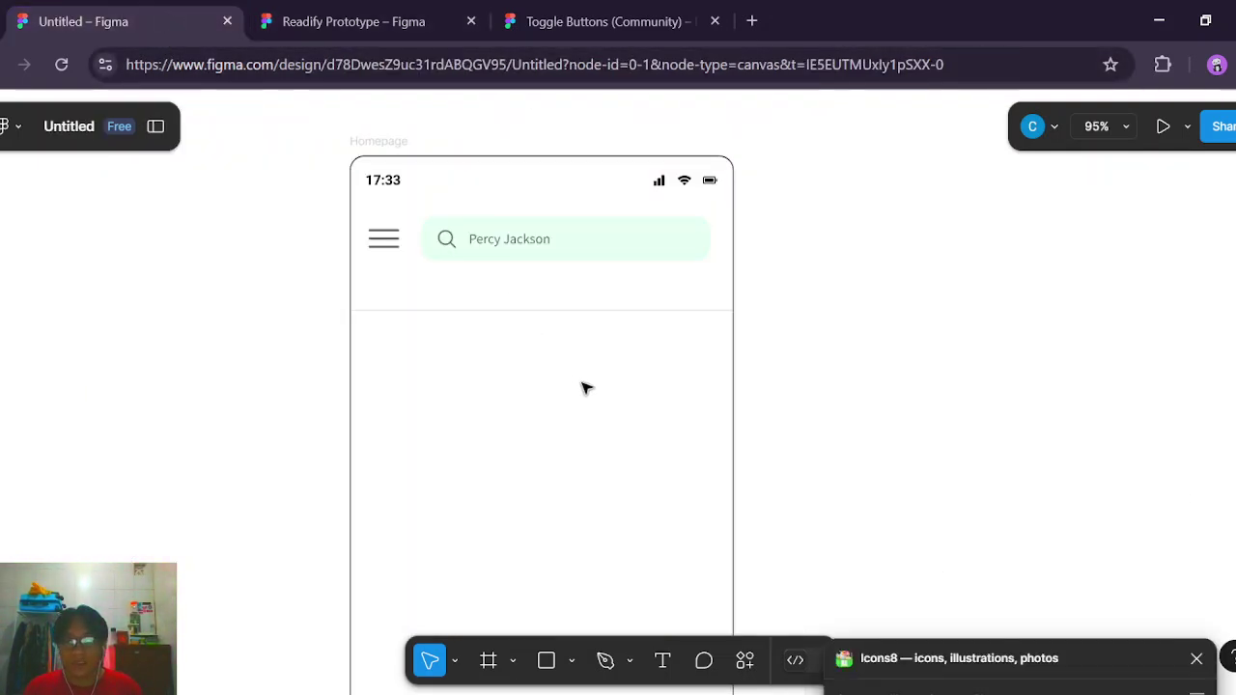
Add a "For You" text label on the empty canvas beside the Homepage frame.
left_click(664, 659)
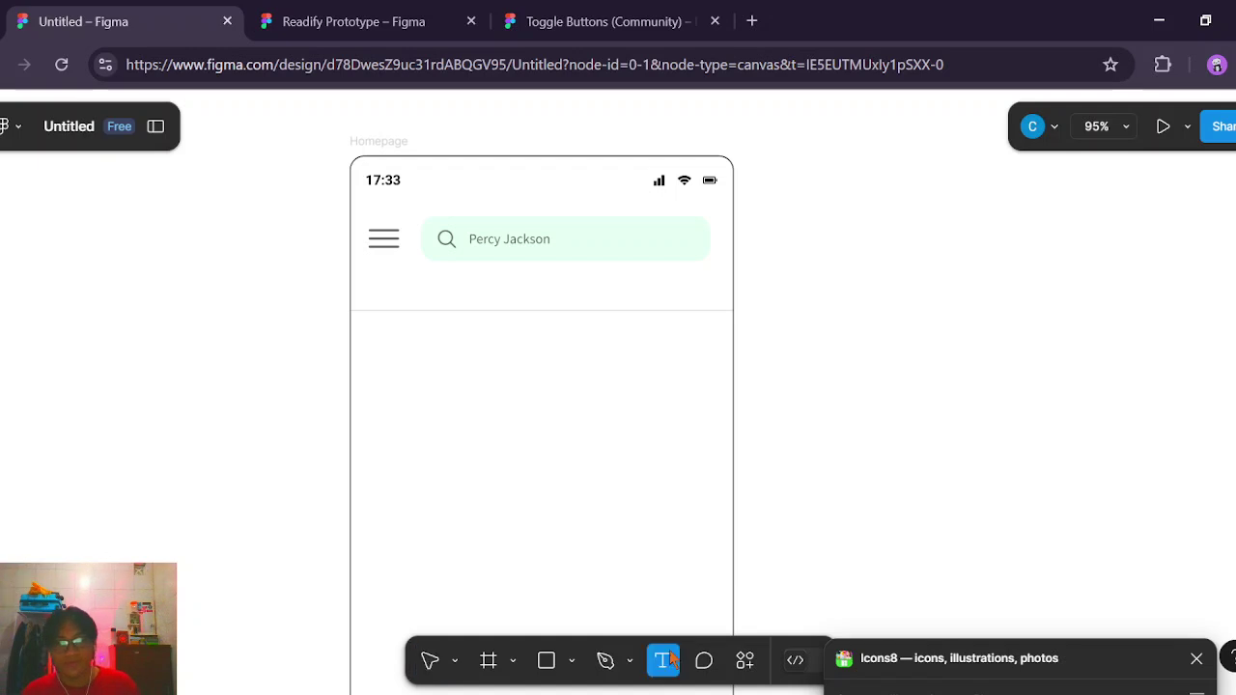
left_click_drag(976, 370, 705, 392)
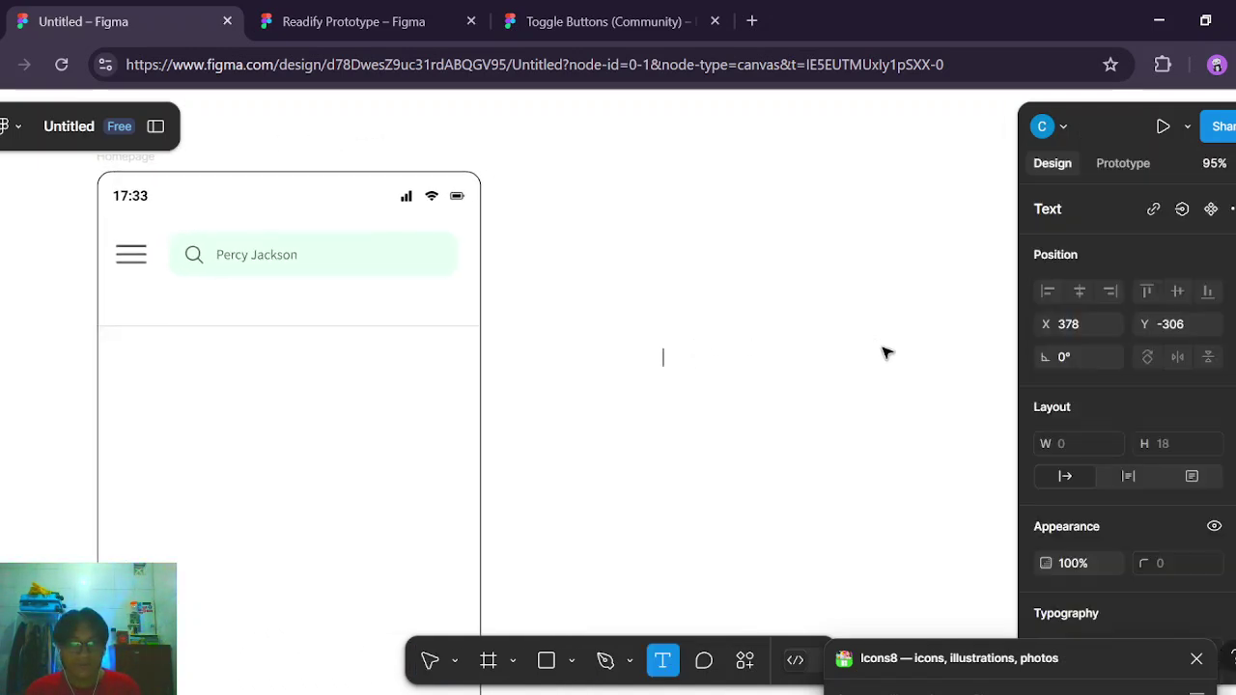
key("Escape")
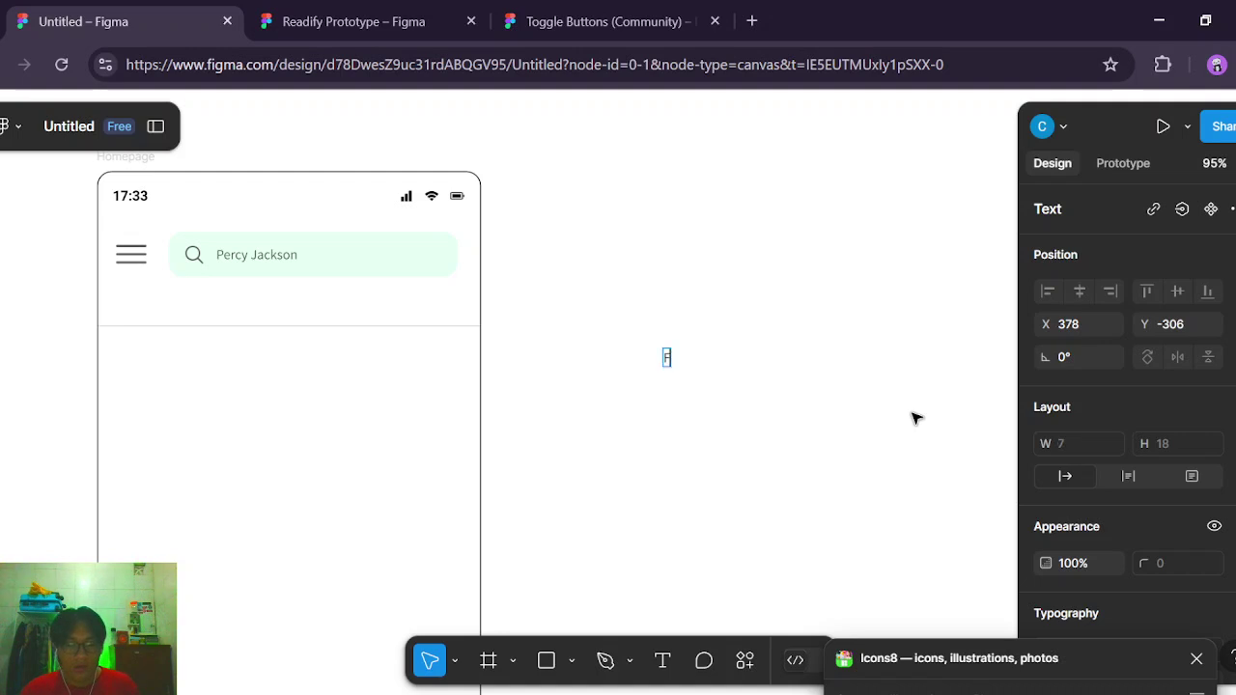
type("or You")
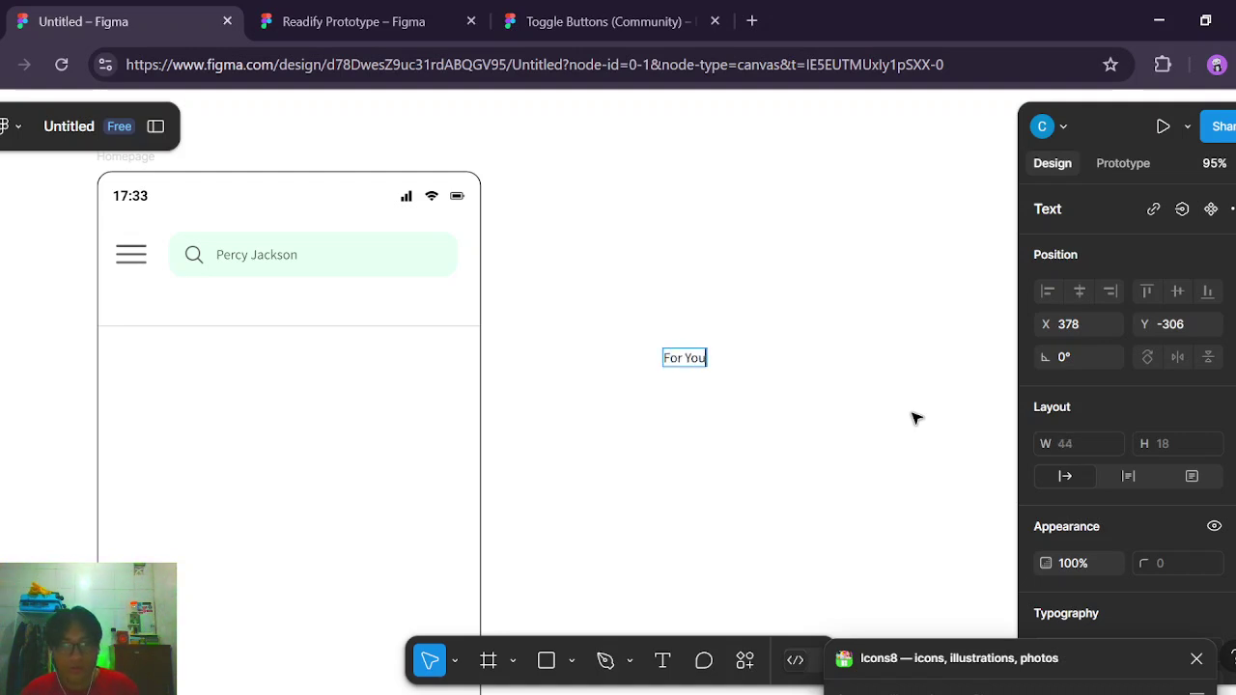
Check the fill colour of the Most Popular label in the Readify Prototype and return to the Untitled file.
scroll(1081, 463, "down", 3)
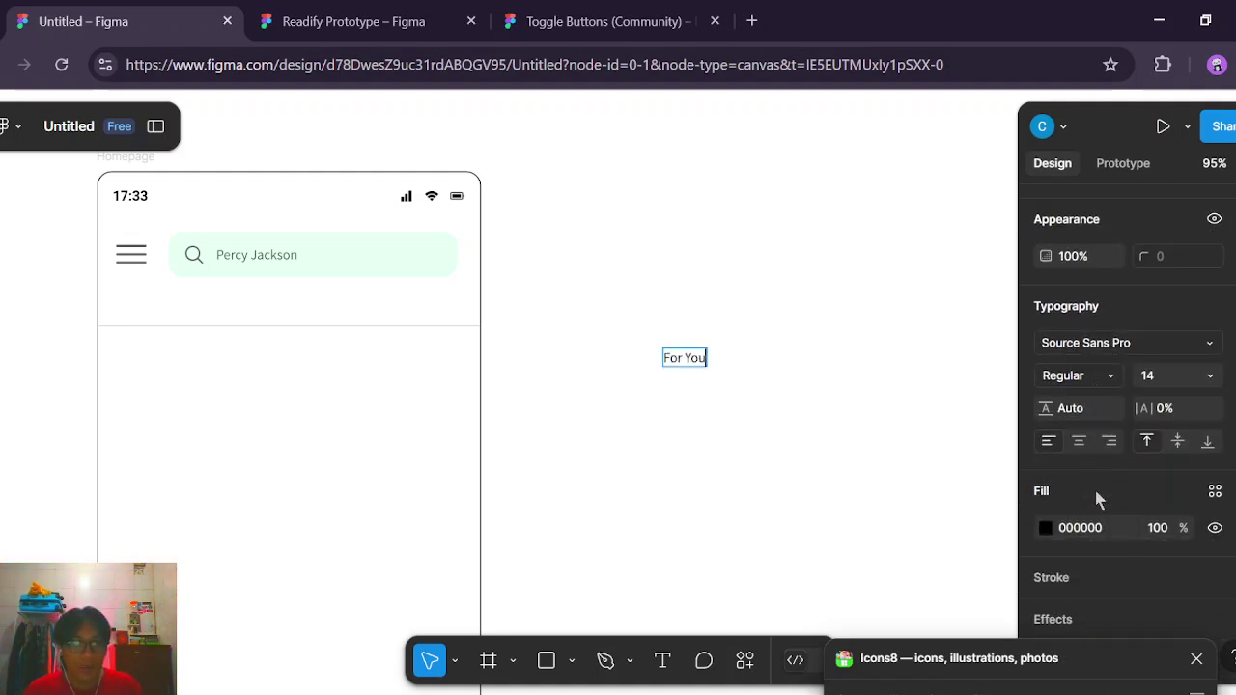
left_click(328, 32)
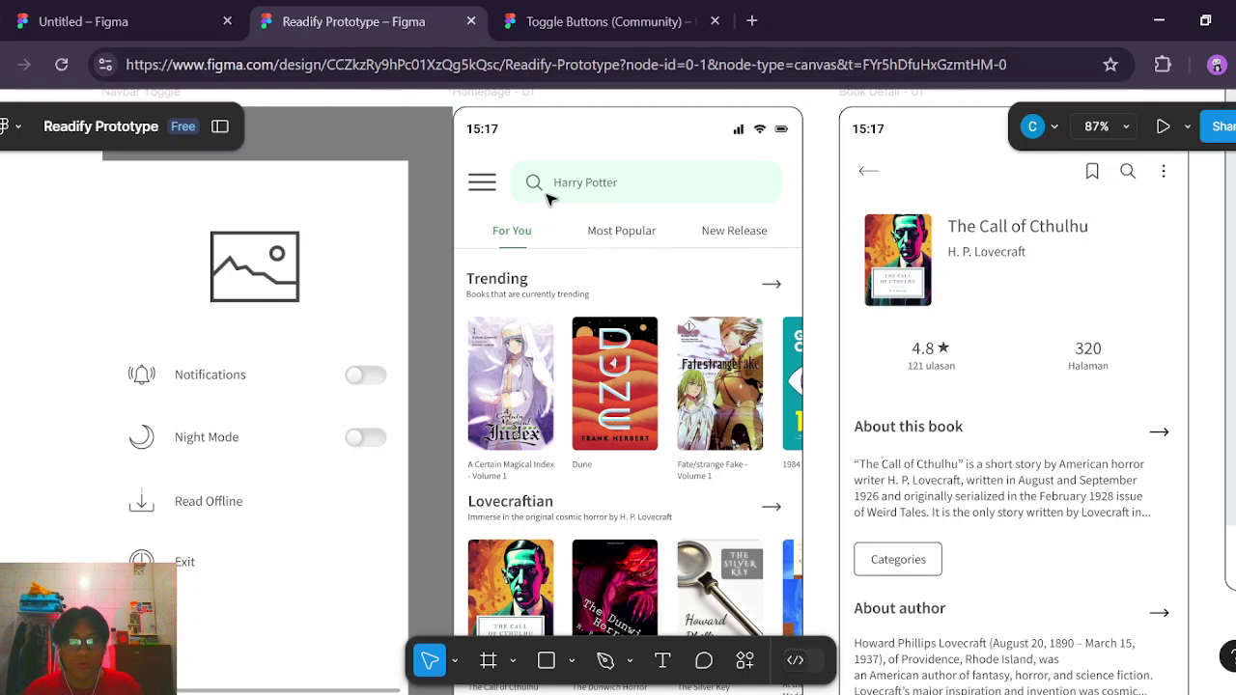
left_click(600, 238)
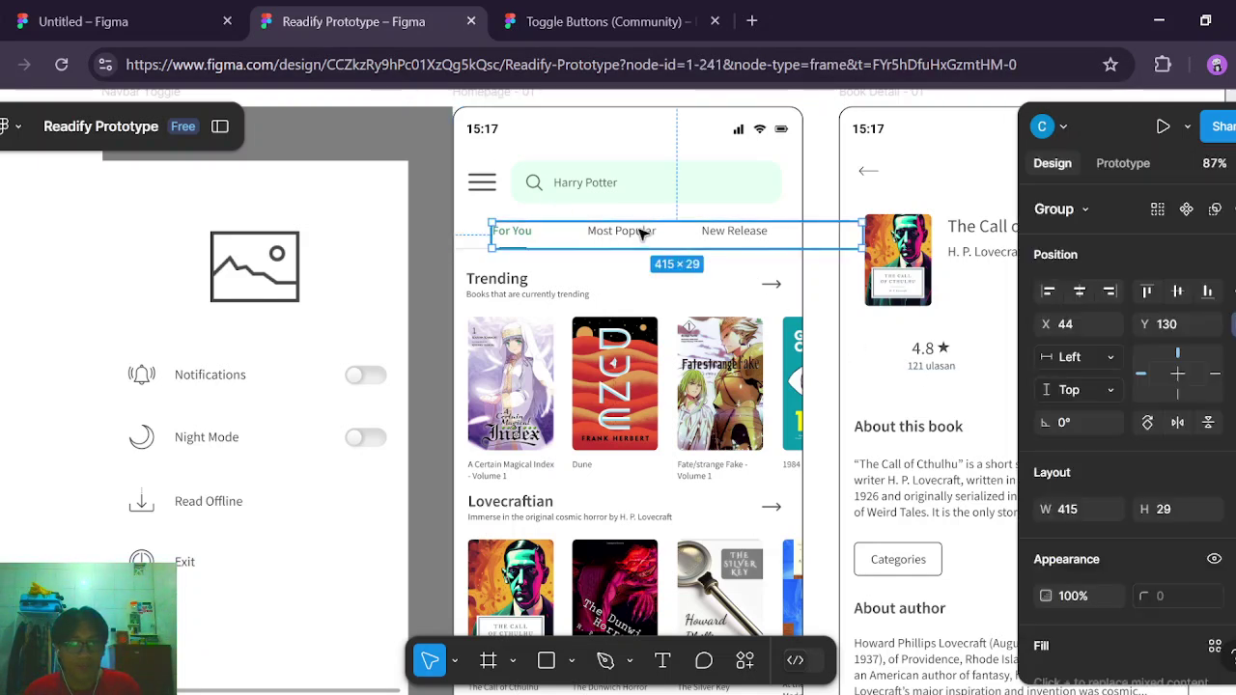
double_click(642, 234)
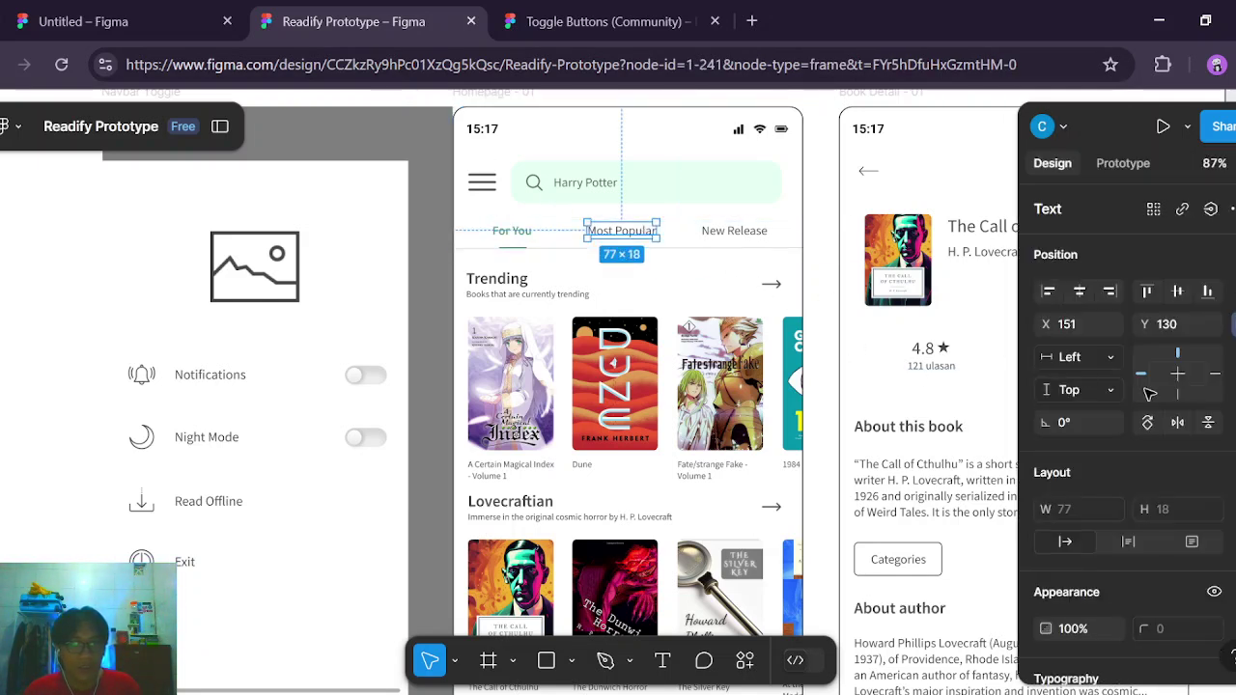
scroll(1158, 392, "down", 4)
left_click(1086, 486)
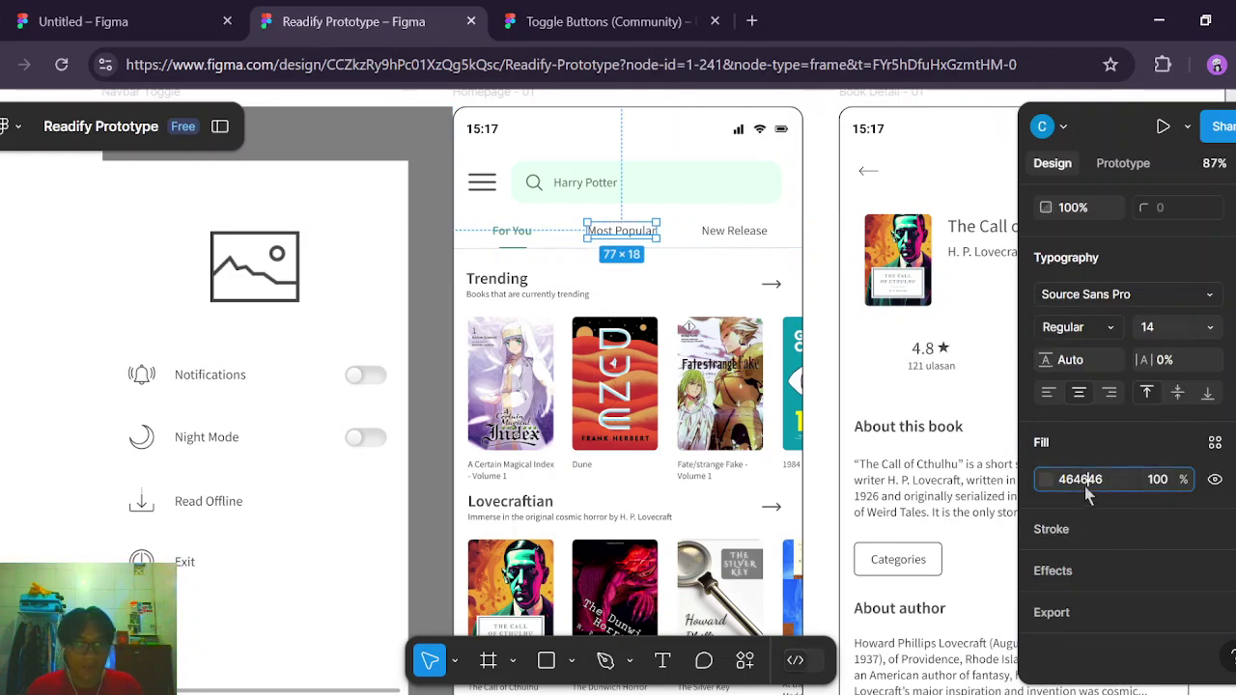
left_click(83, 22)
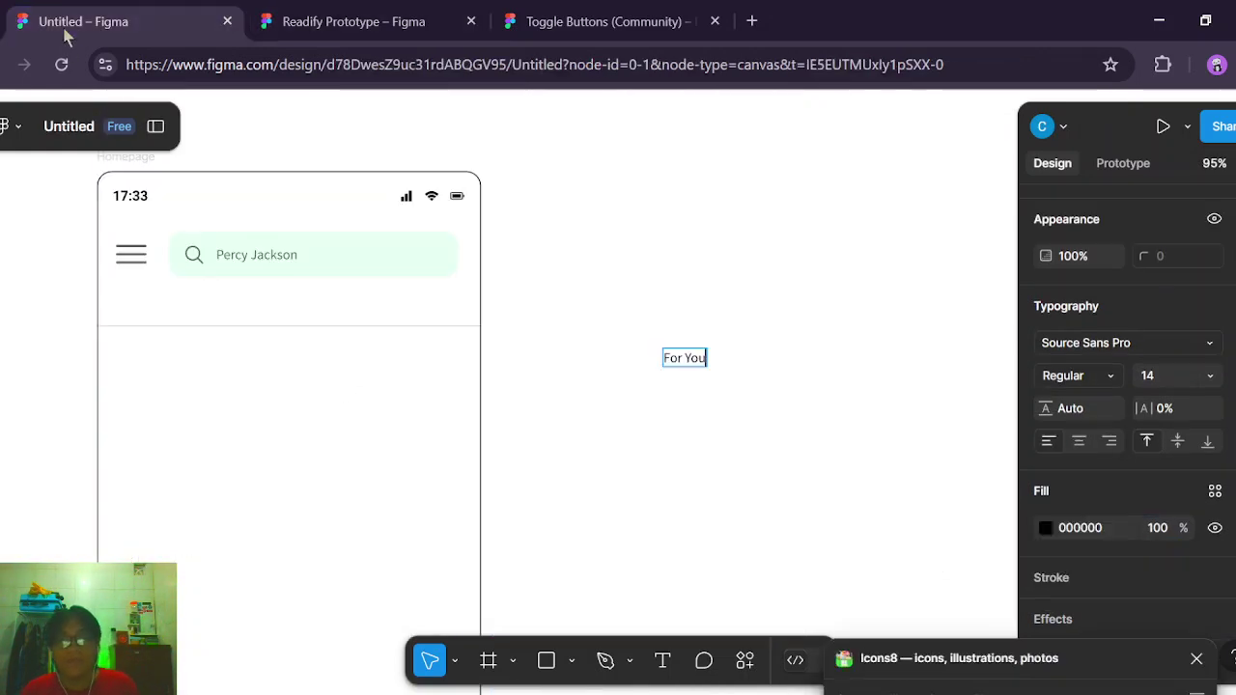
Set the For You label's fill colour to 464646.
key("Escape")
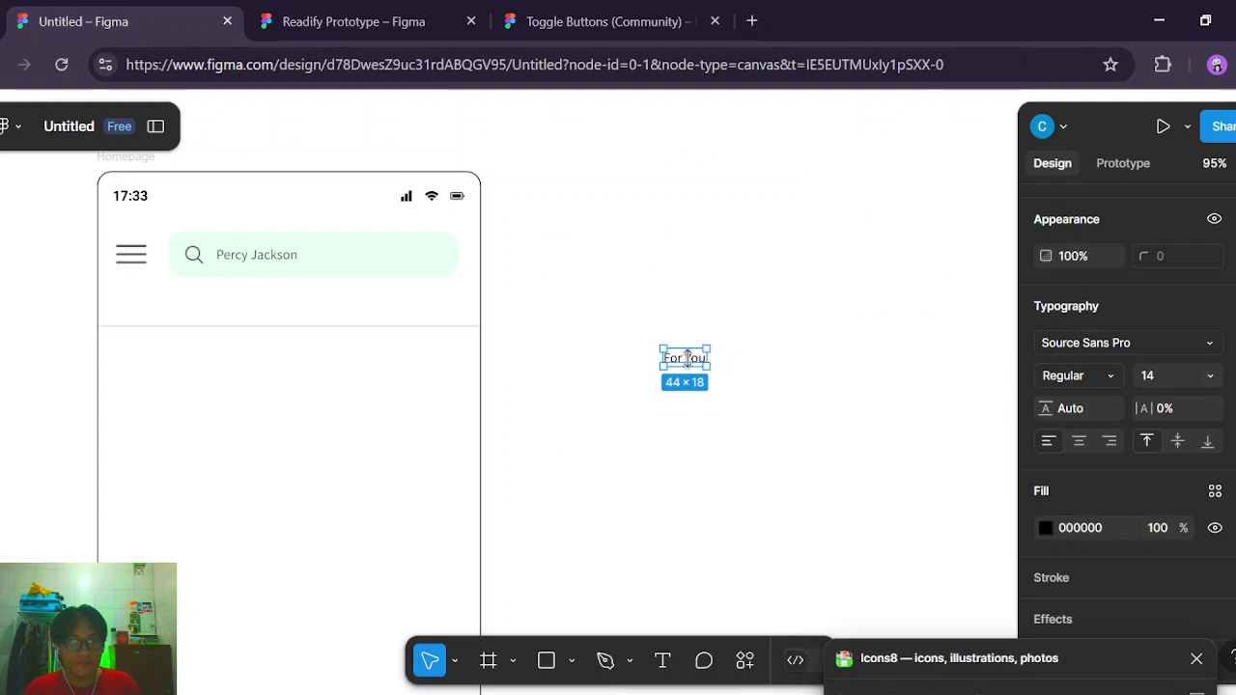
left_click(689, 328)
left_click(695, 363)
scroll(1105, 496, "down", 3)
scroll(1083, 496, "down", 2)
left_click(1088, 487)
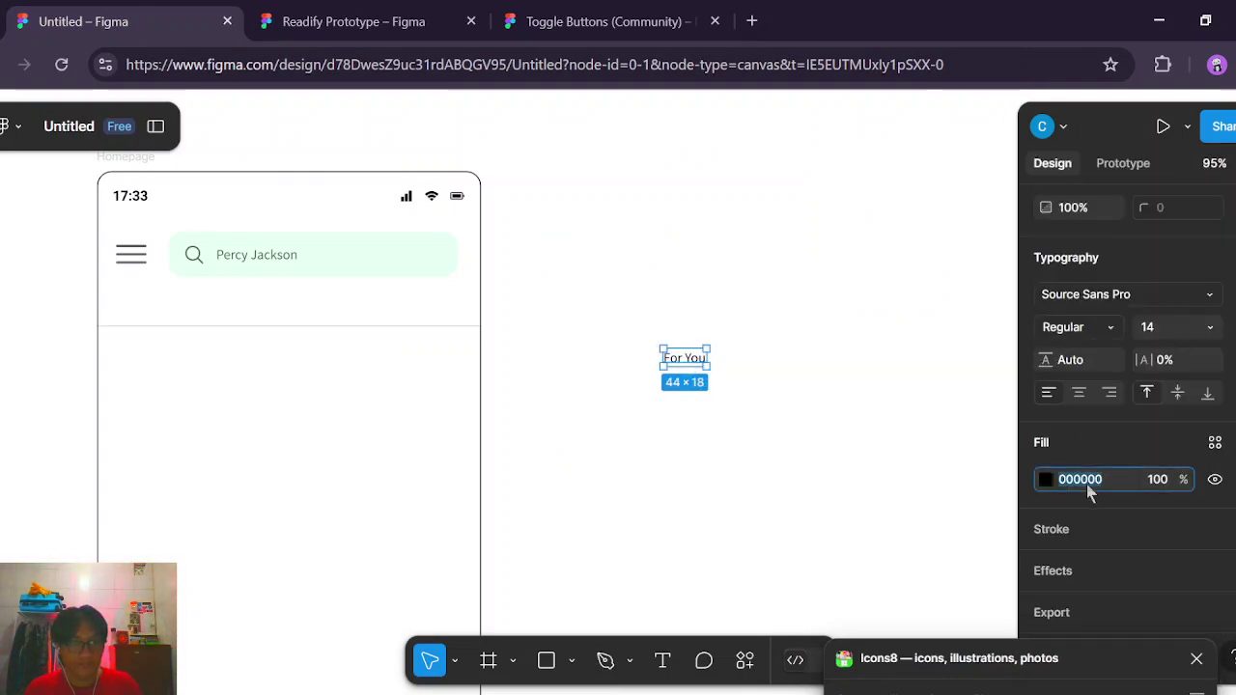
type("464646")
key("Return")
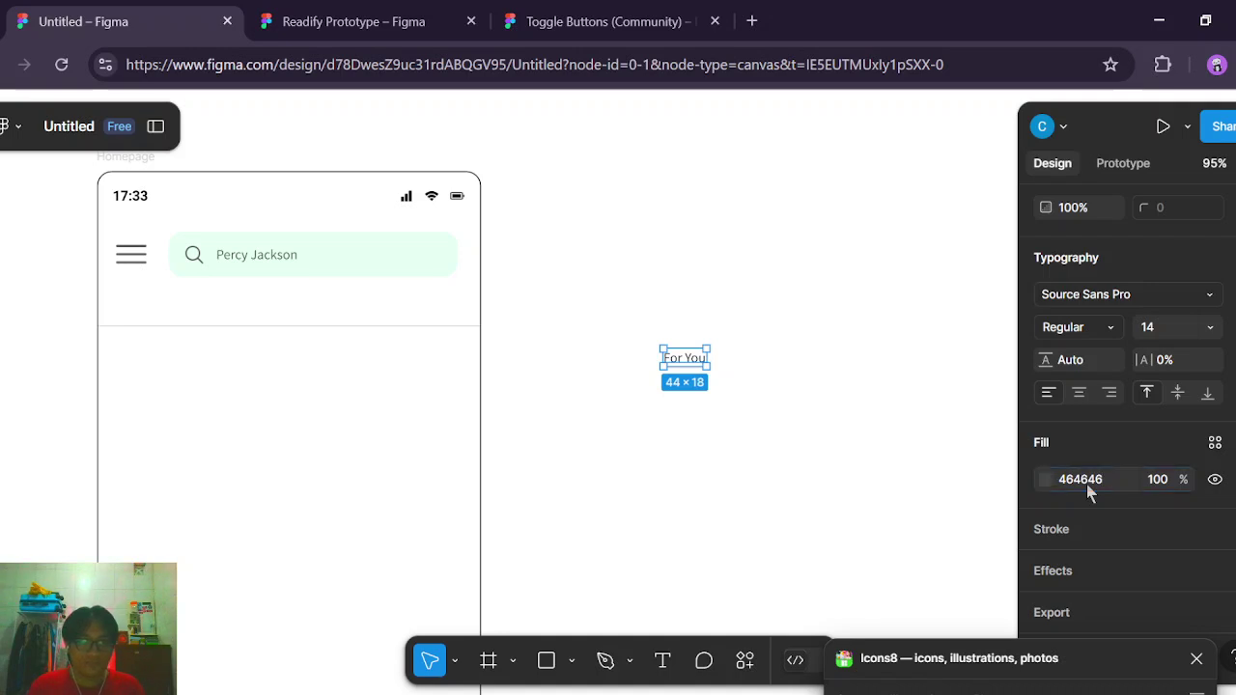
scroll(1057, 360, "up", 1)
scroll(1057, 360, "up", 1)
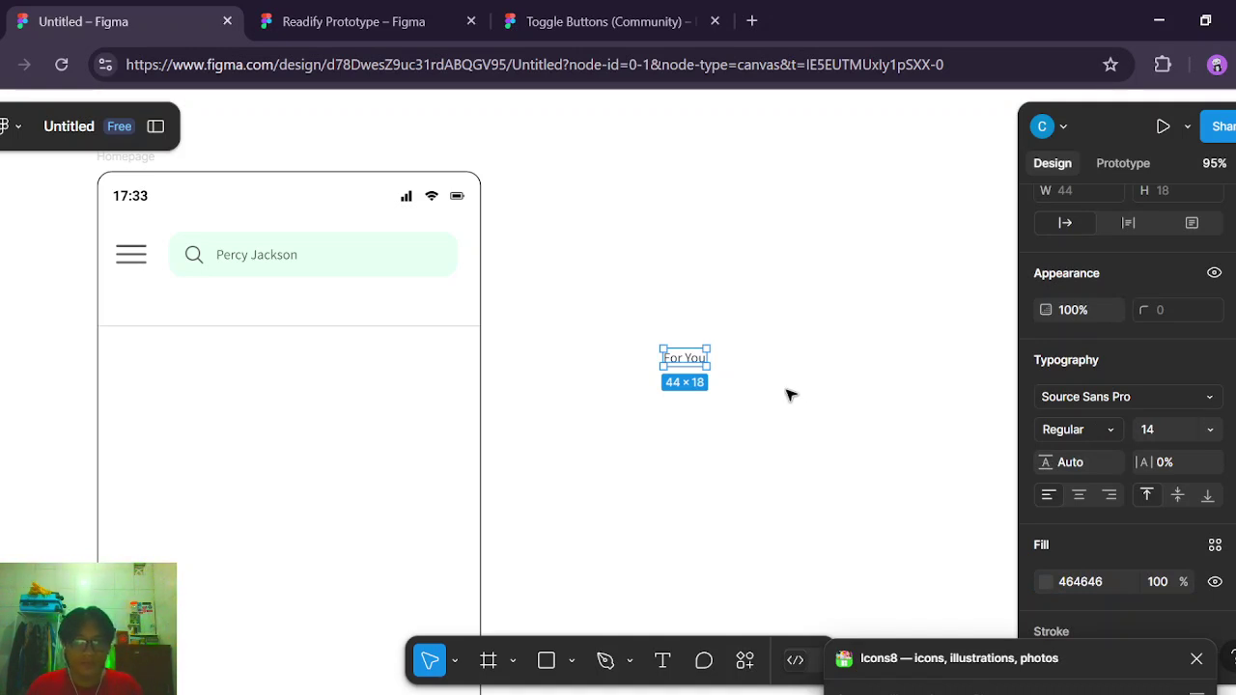
Duplicate the For You label three times to form a horizontal row of four labels.
scroll(796, 393, "right", 5)
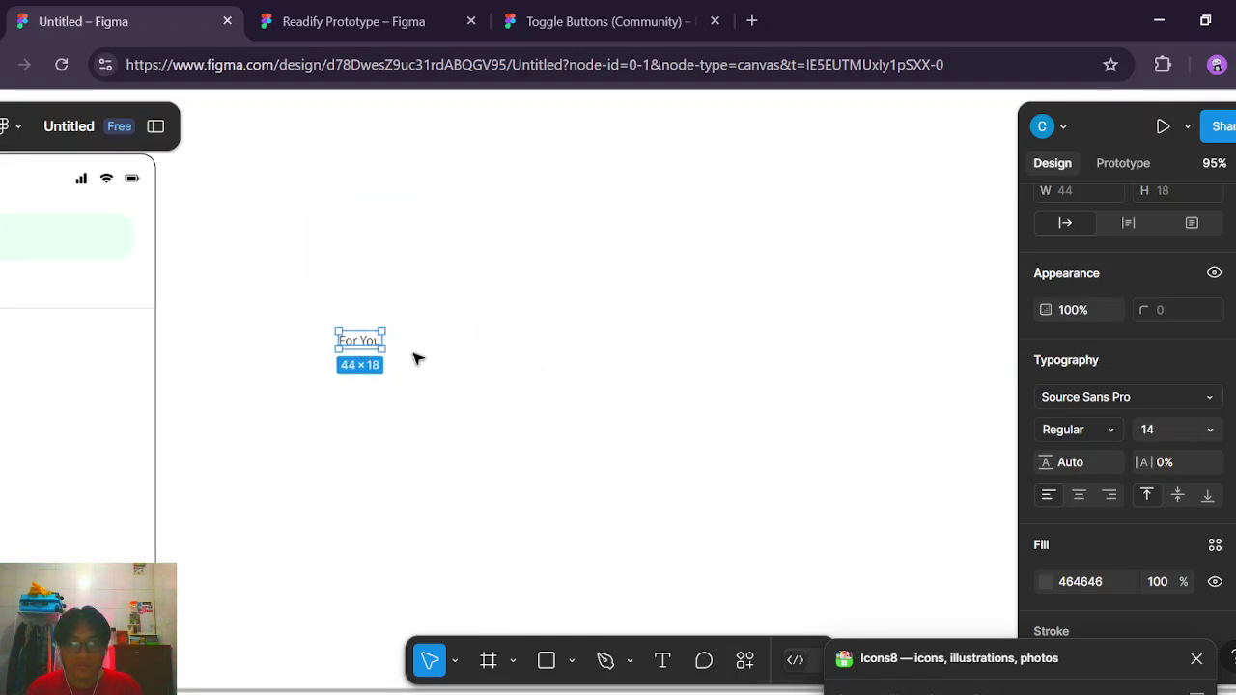
left_click_drag(371, 342, 497, 342)
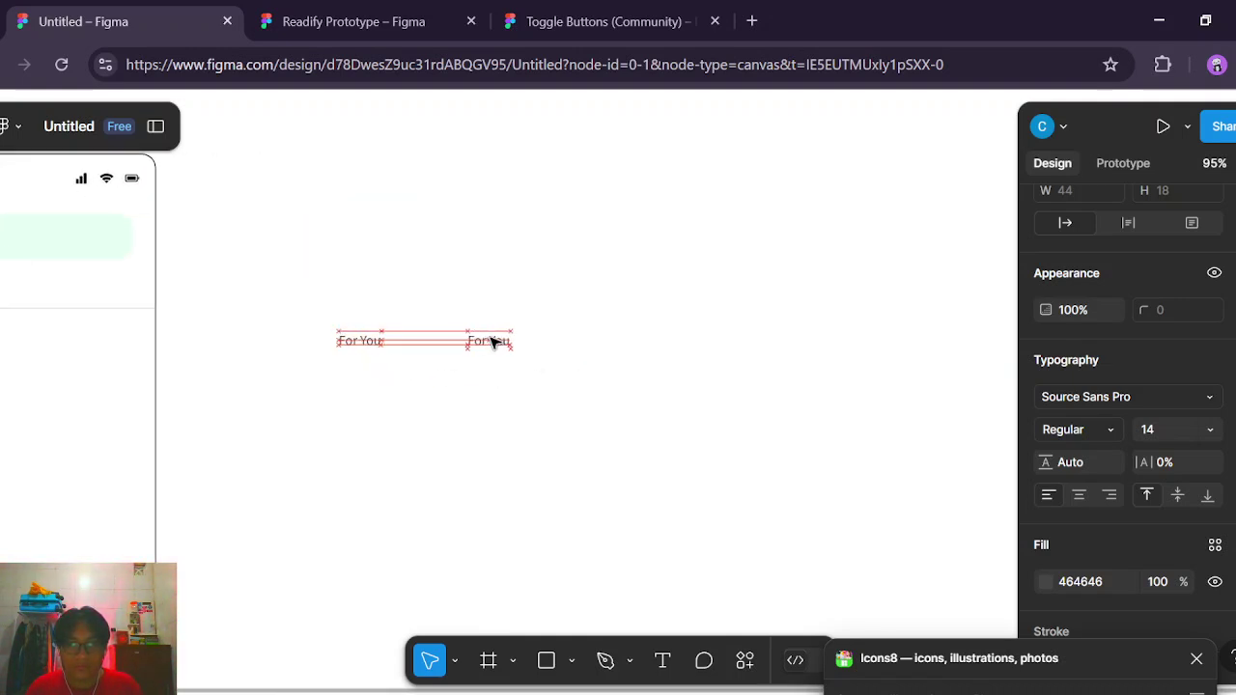
left_click_drag(382, 336, 495, 278)
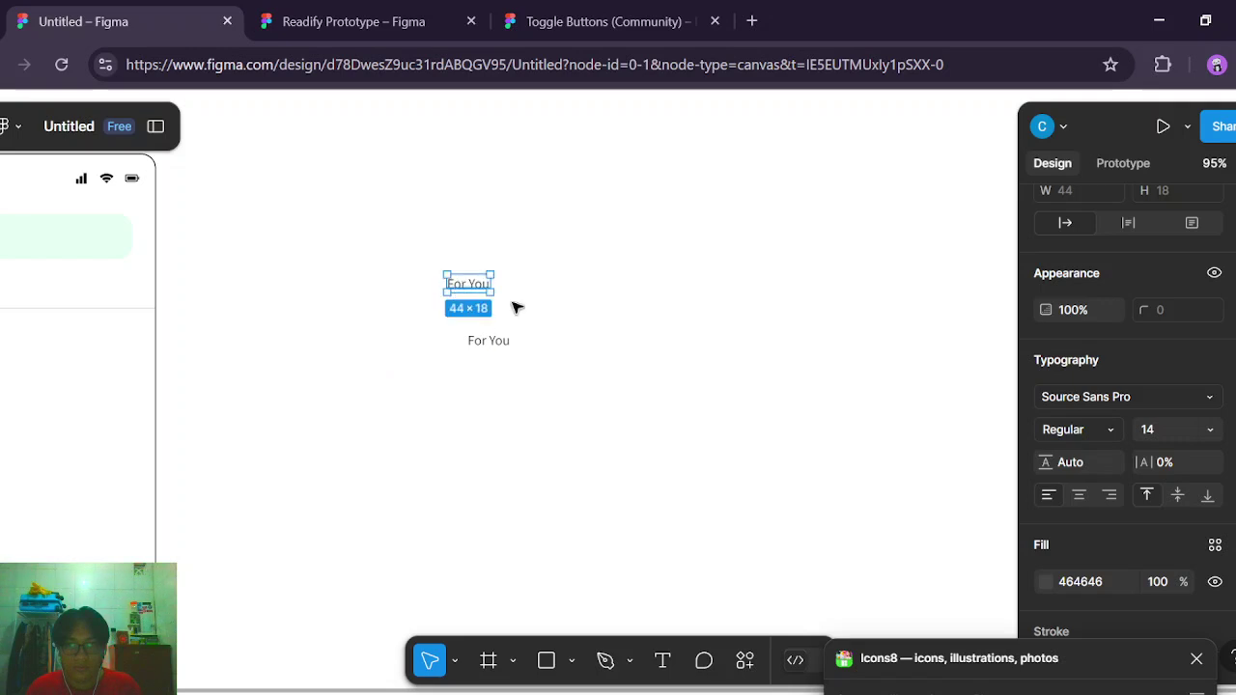
key("ctrl+z")
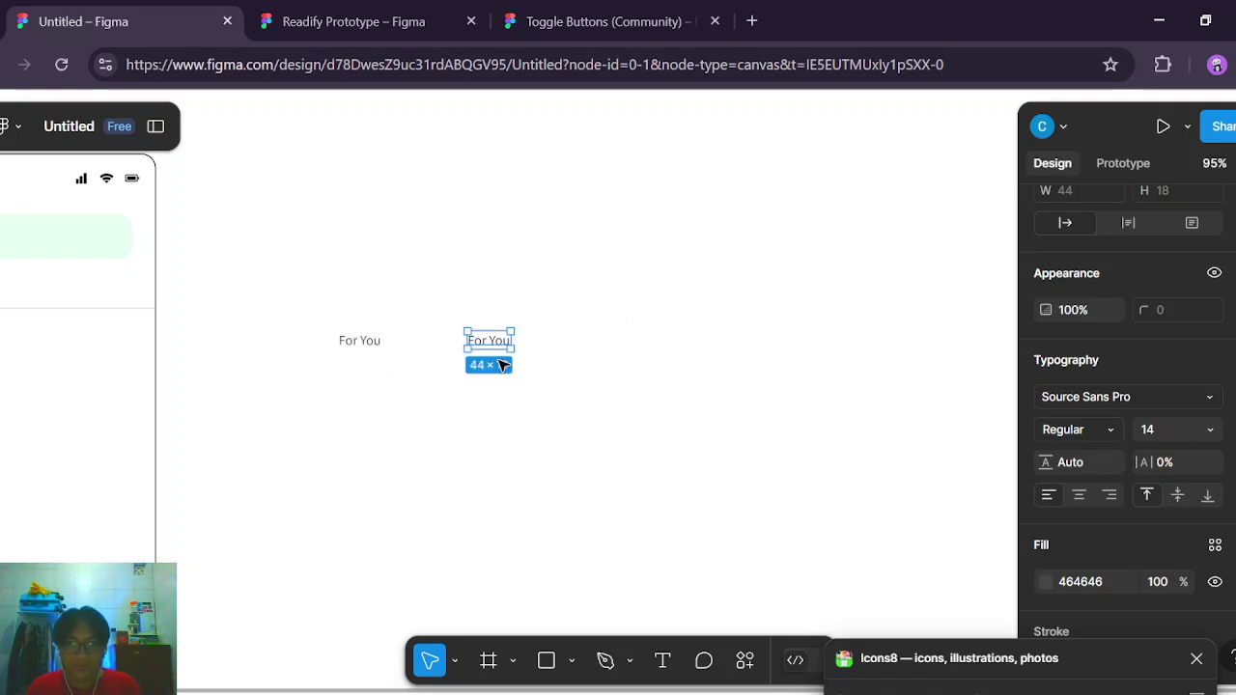
left_click_drag(501, 342, 602, 341)
key("ctrl+d")
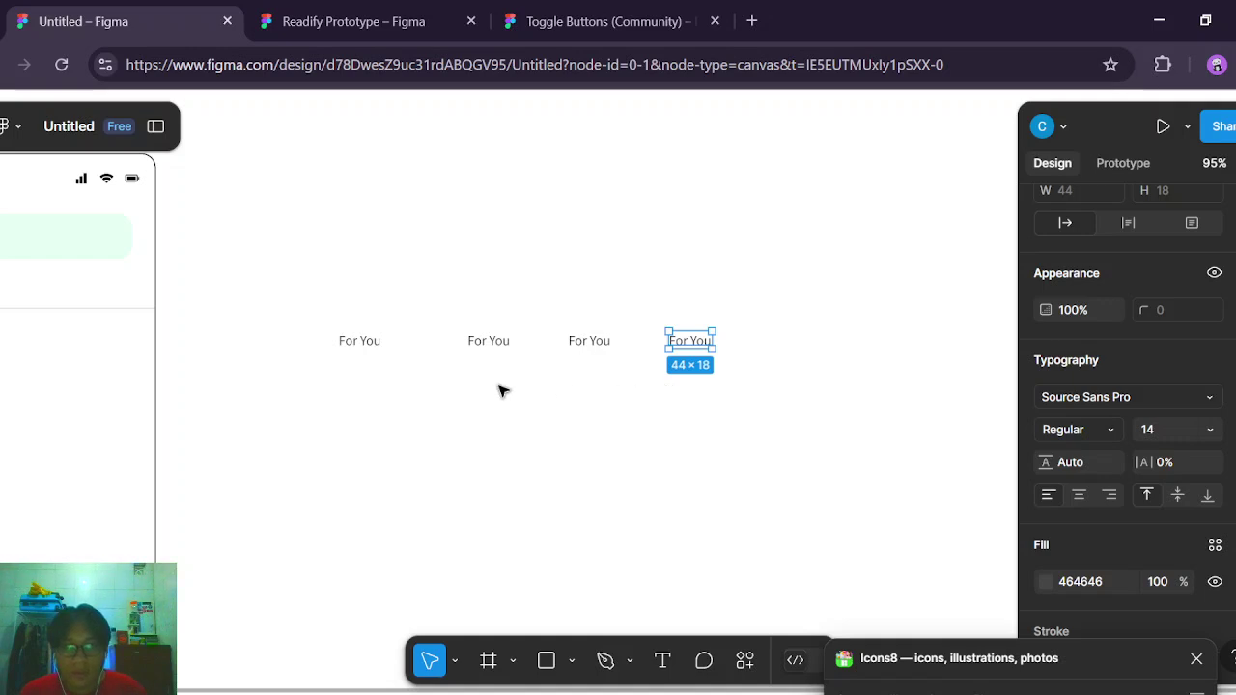
Select the first For You label, then check the text style and fill of its counterpart in the Readify Prototype.
left_click(362, 345)
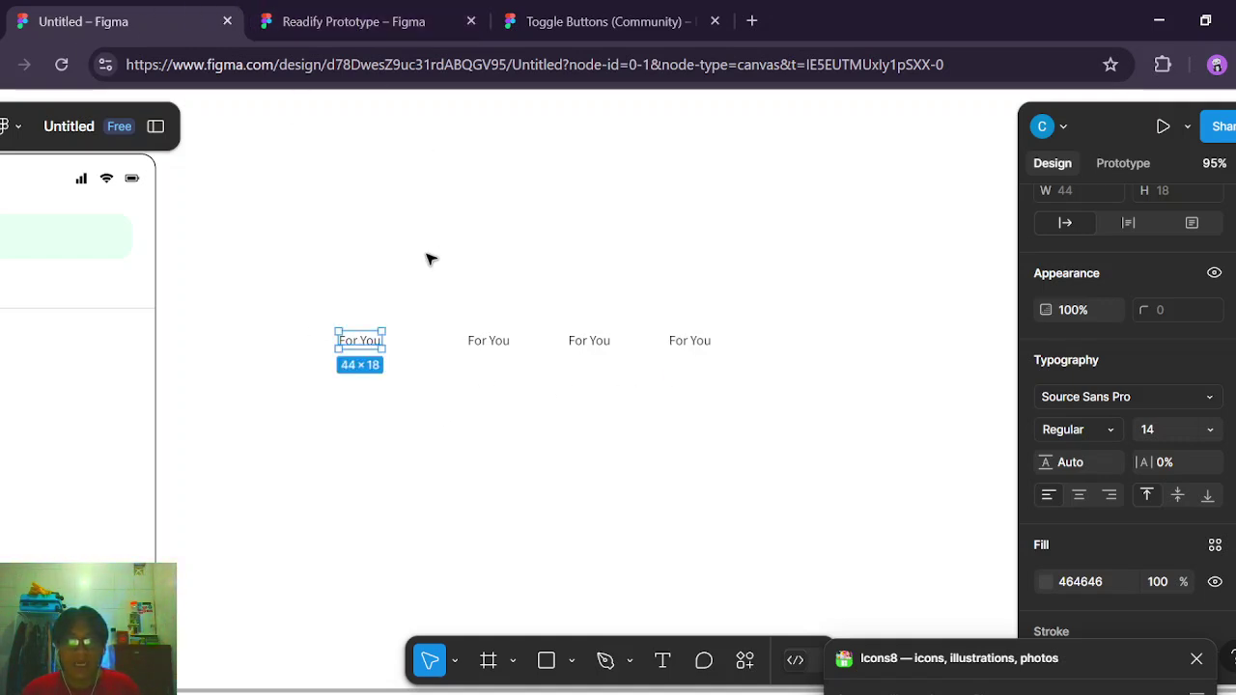
left_click_drag(461, 259, 910, 264)
left_click_drag(700, 255, 516, 243)
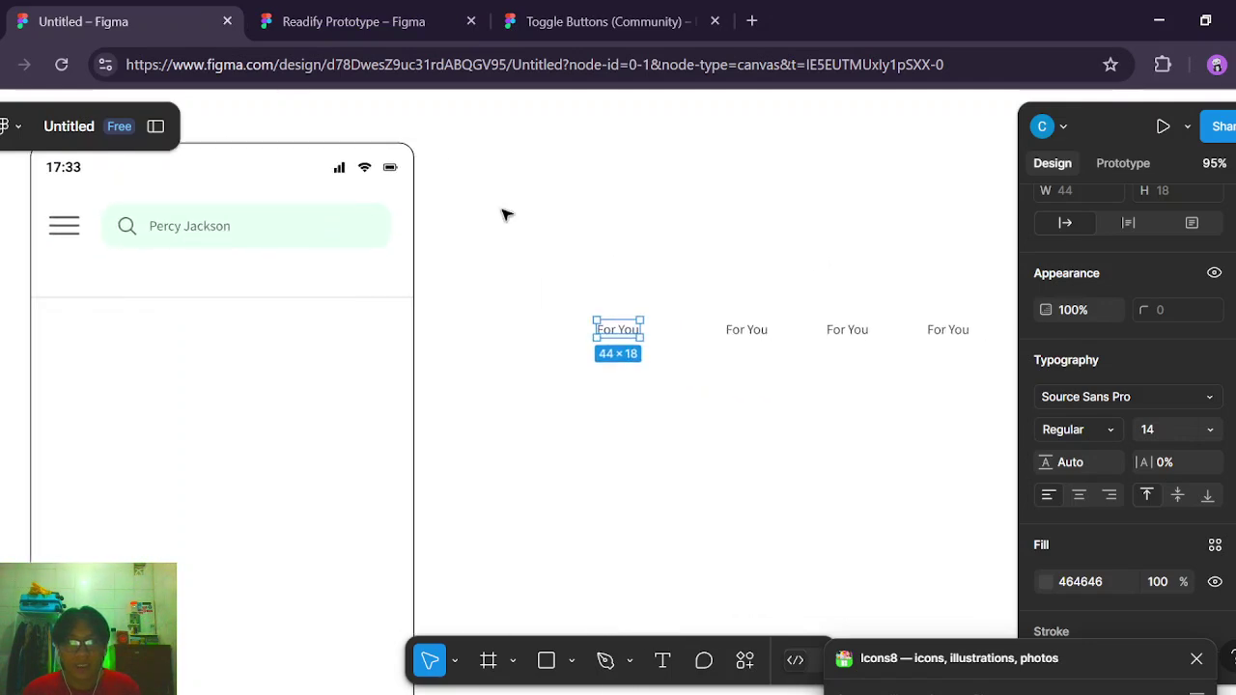
left_click(383, 23)
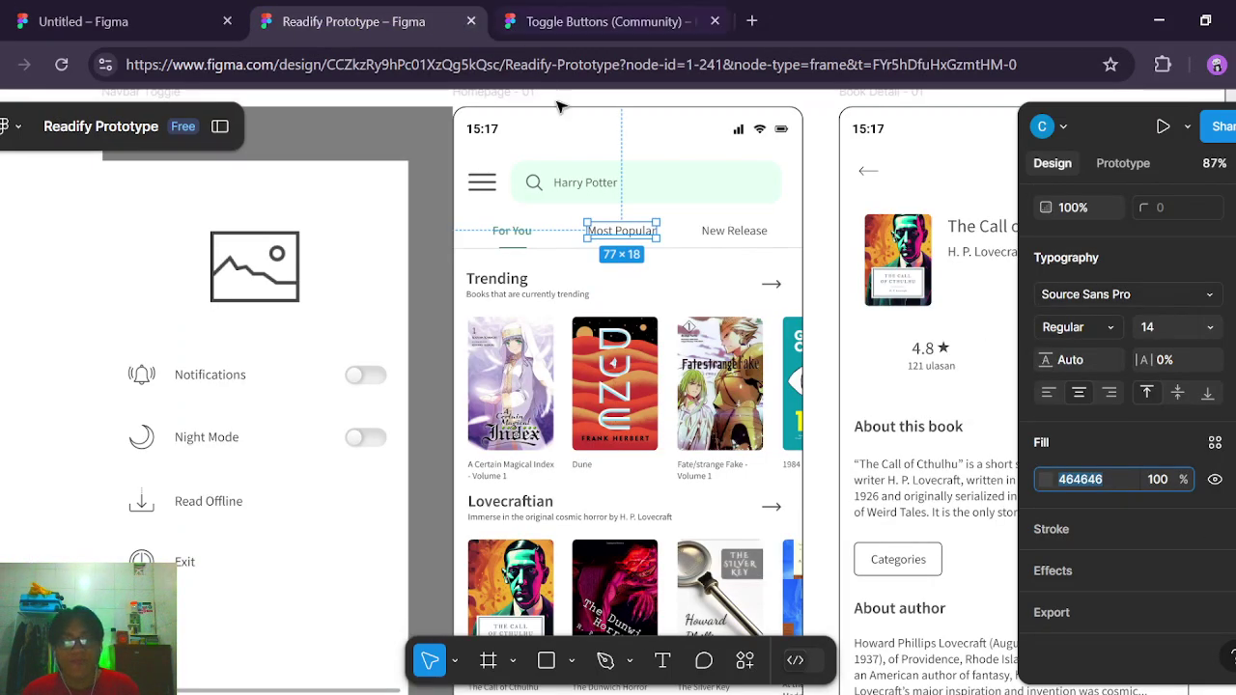
left_click(511, 231)
left_click(1088, 480)
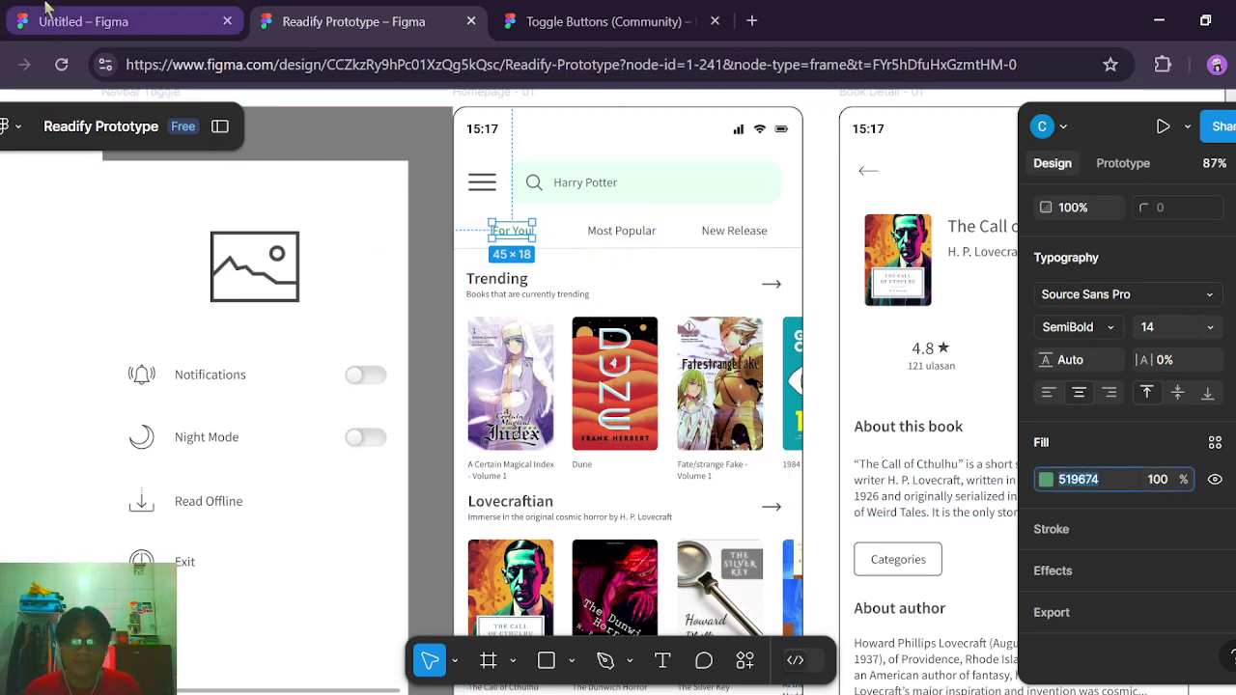
Set the first For You label's fill to 519674 and its font weight to SemiBold, comparing it with the Readify Prototype.
left_click(83, 22)
scroll(1079, 548, "down", 2)
left_click(1080, 483)
type("519674")
key("Return")
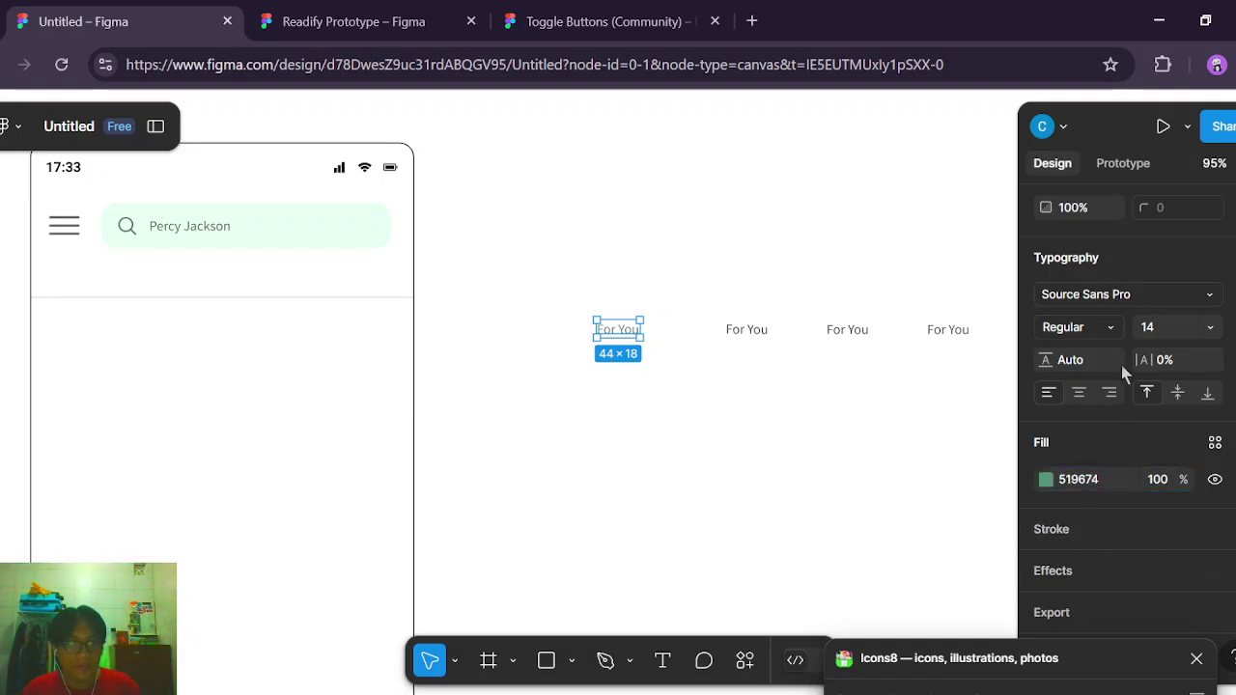
left_click(1095, 336)
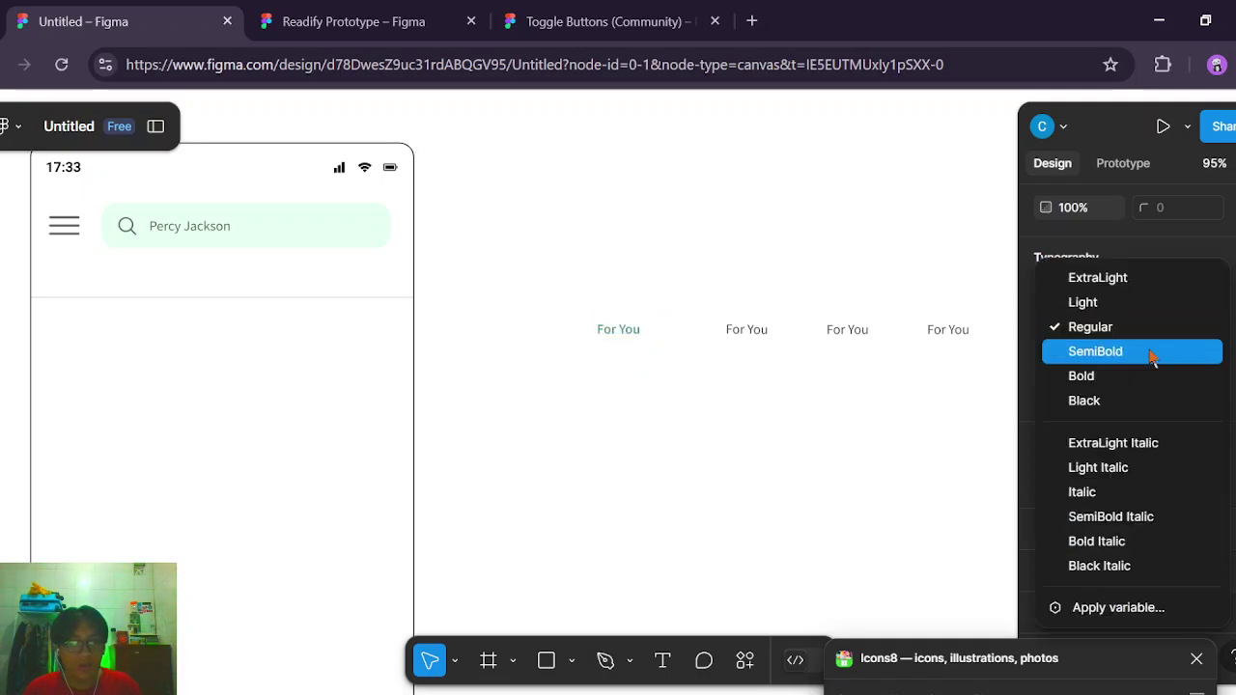
left_click(1153, 353)
left_click(323, 21)
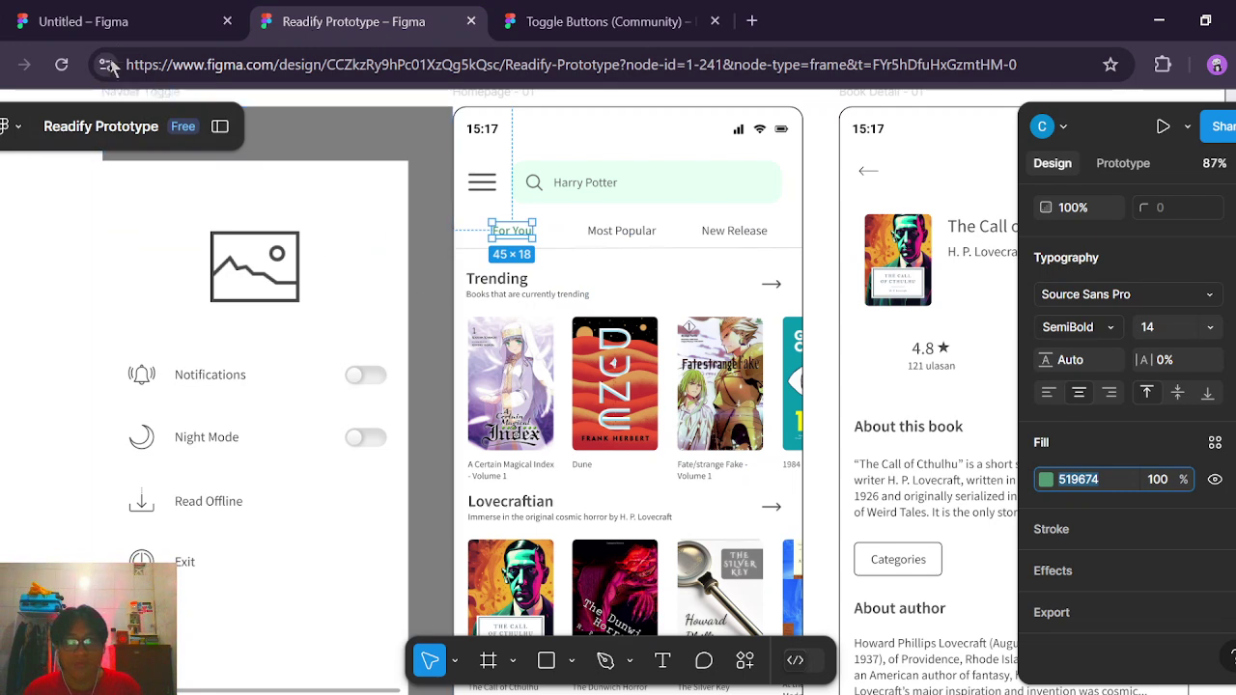
left_click(138, 24)
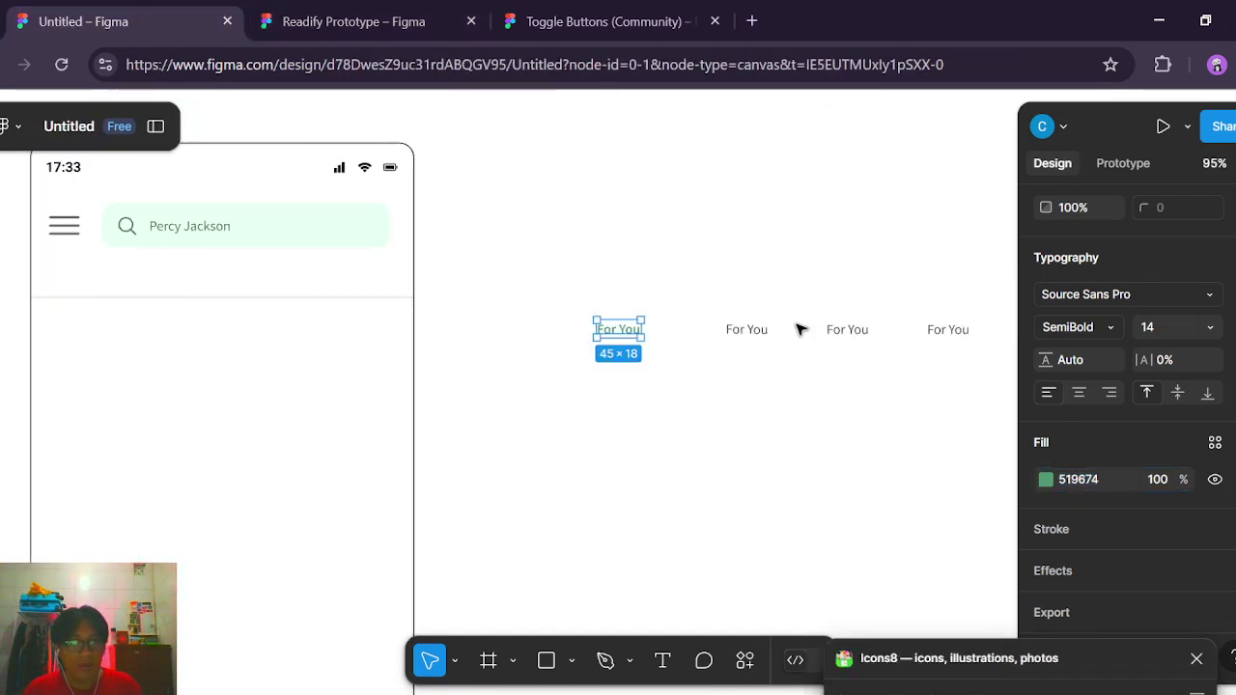
Move the second and third labels in the row closer to the first For You label.
left_click(707, 373)
left_click_drag(729, 338, 722, 340)
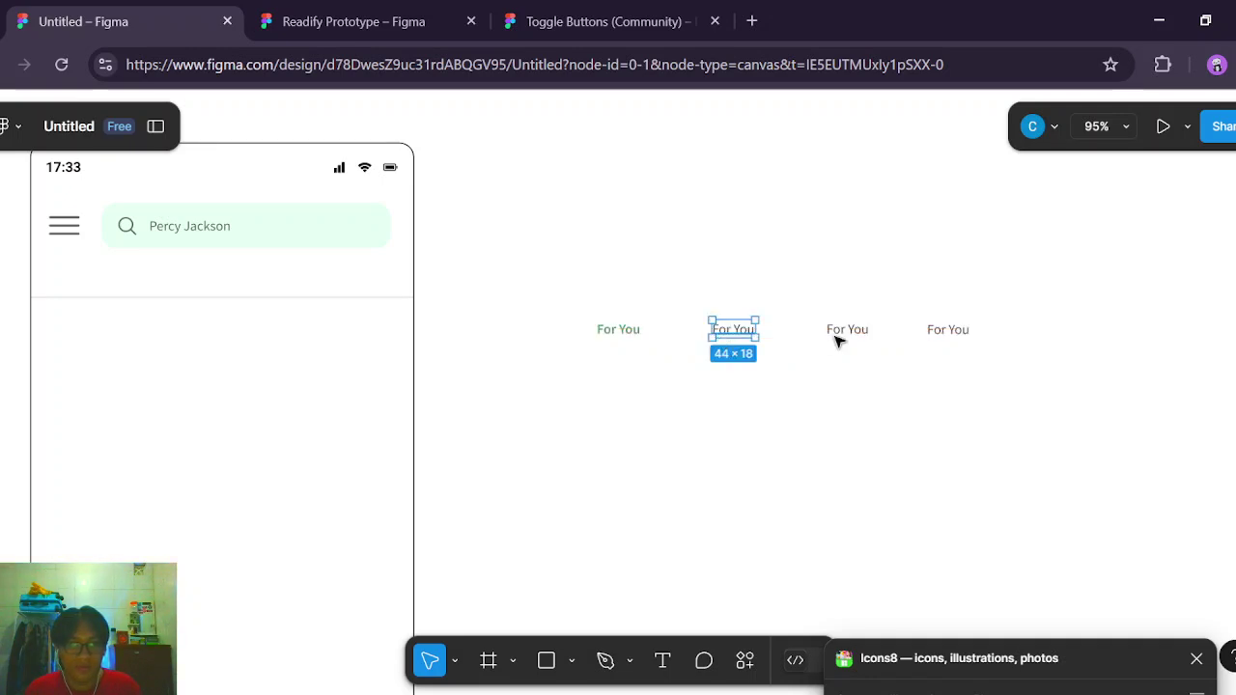
left_click(851, 335)
left_click_drag(851, 335, 811, 326)
scroll(850, 335, "up", 5)
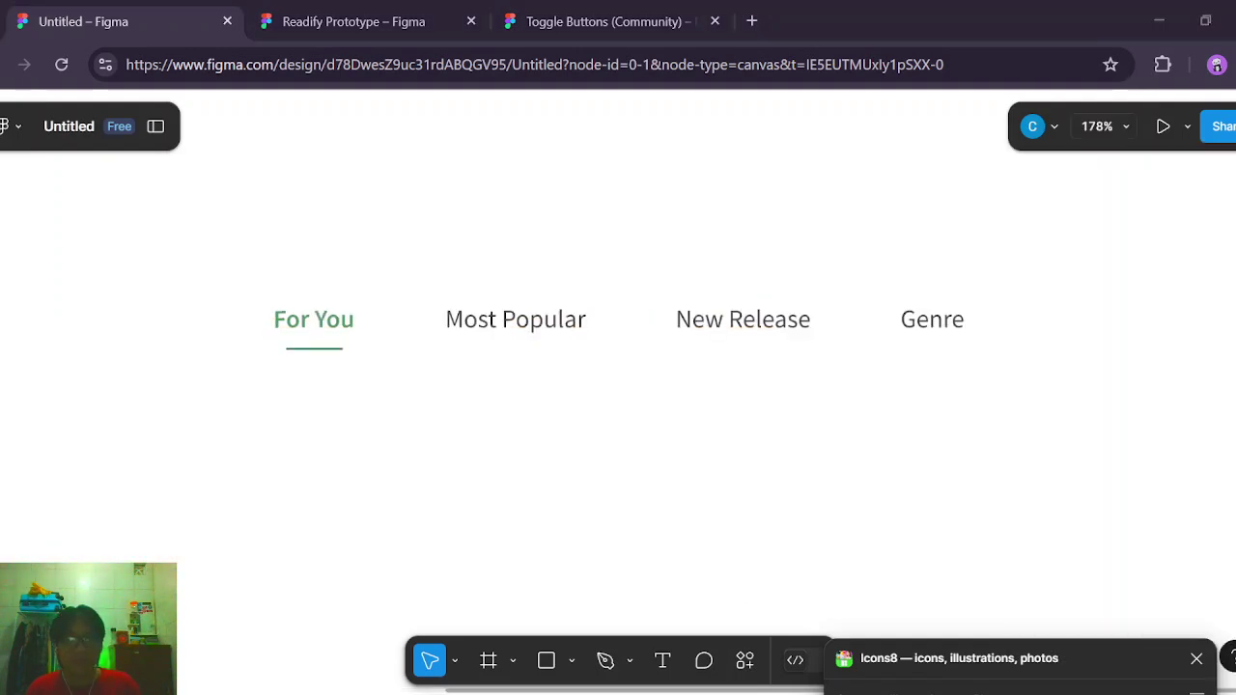
Group the four category labels with the For You underline and move the group into the Homepage header below the search bar.
left_click(433, 516)
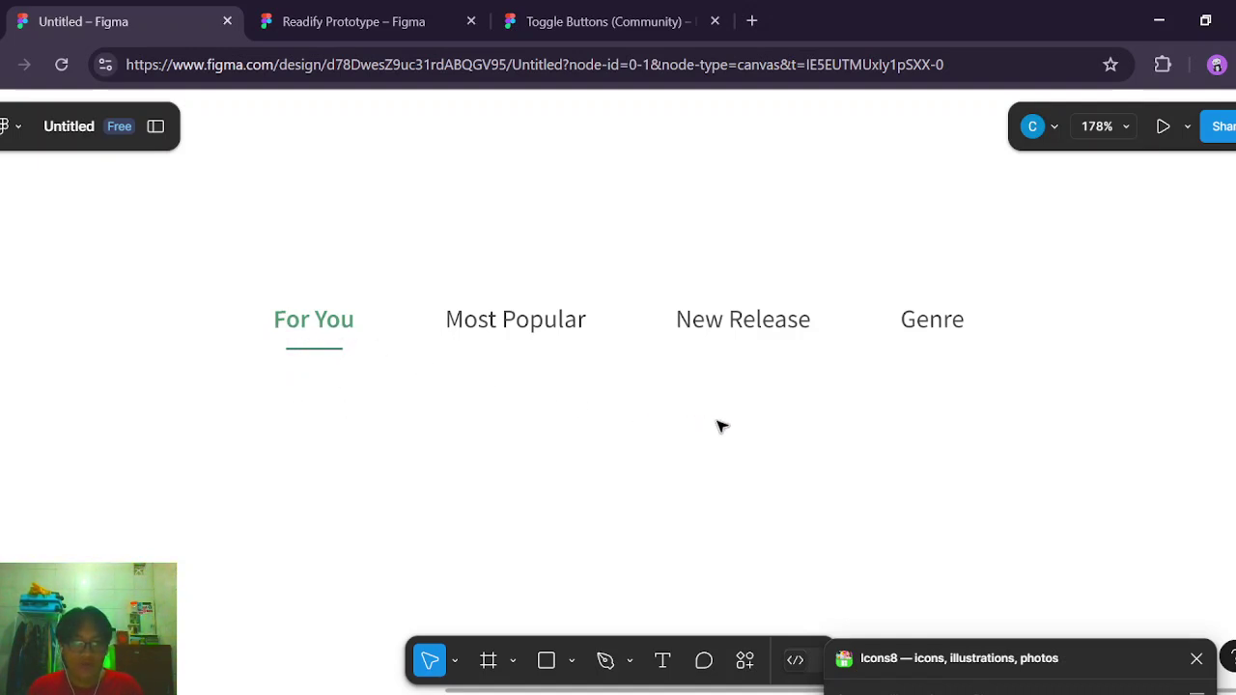
scroll(703, 425, "down", 5)
left_click_drag(743, 433, 1006, 416)
scroll(954, 400, "left", 2)
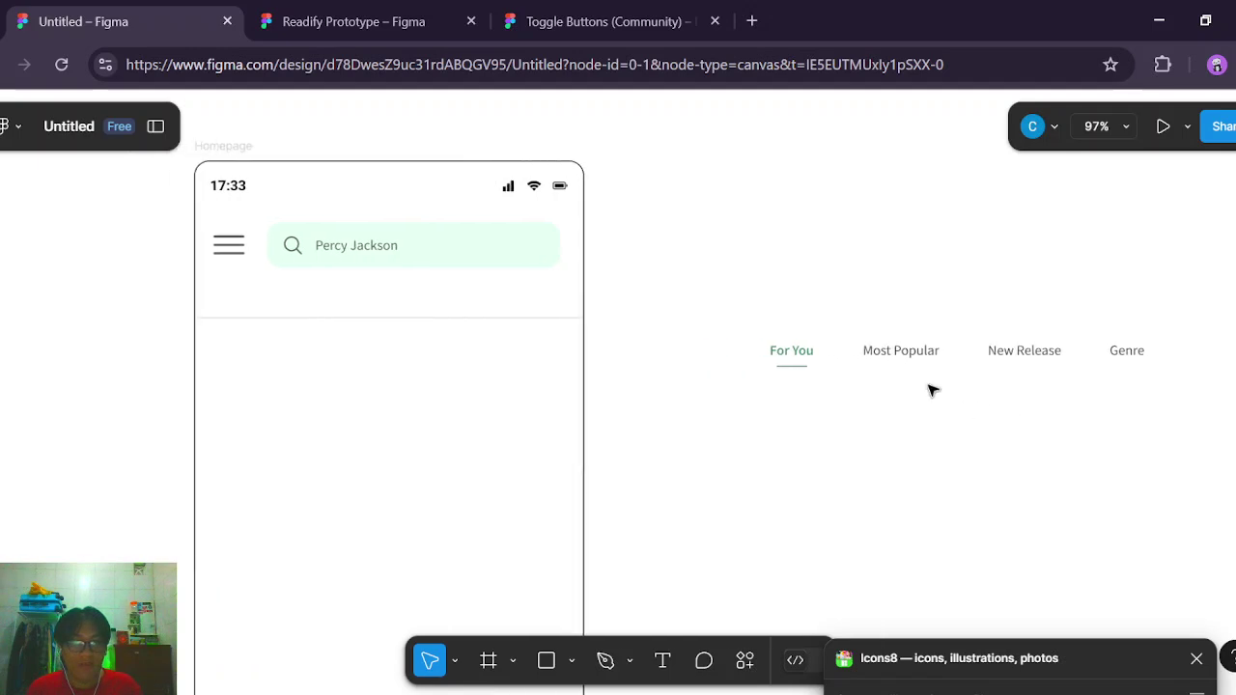
left_click_drag(715, 293, 1218, 480)
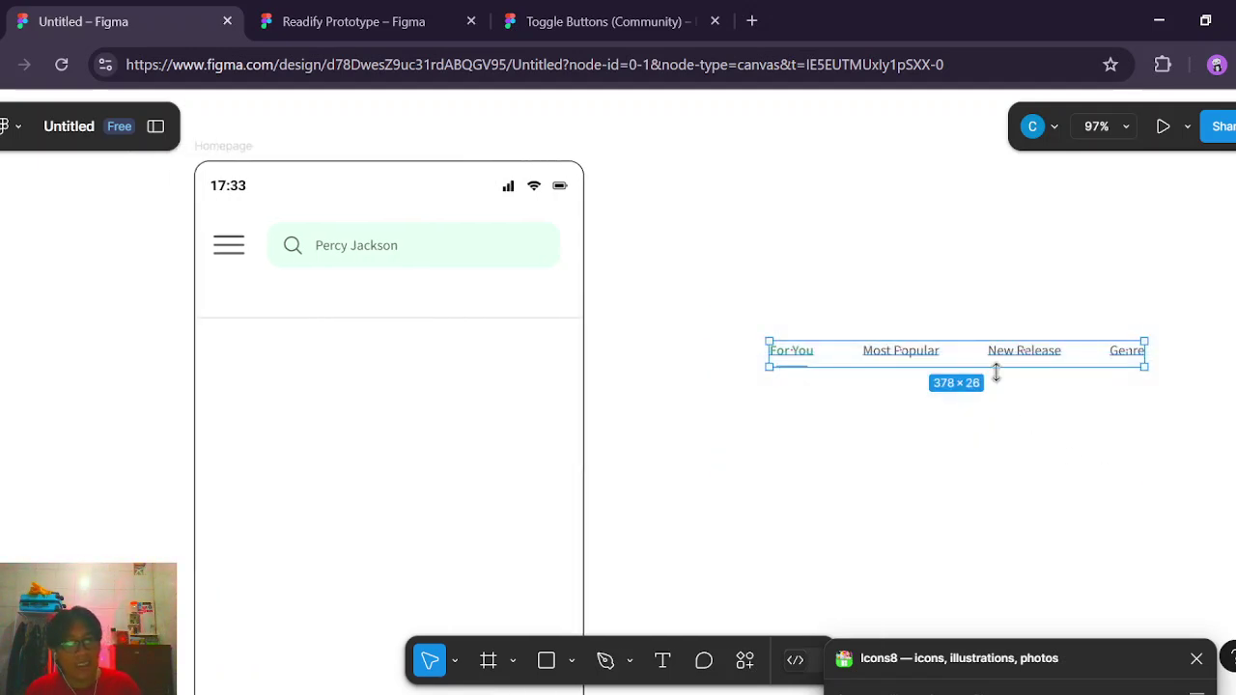
right_click(970, 357)
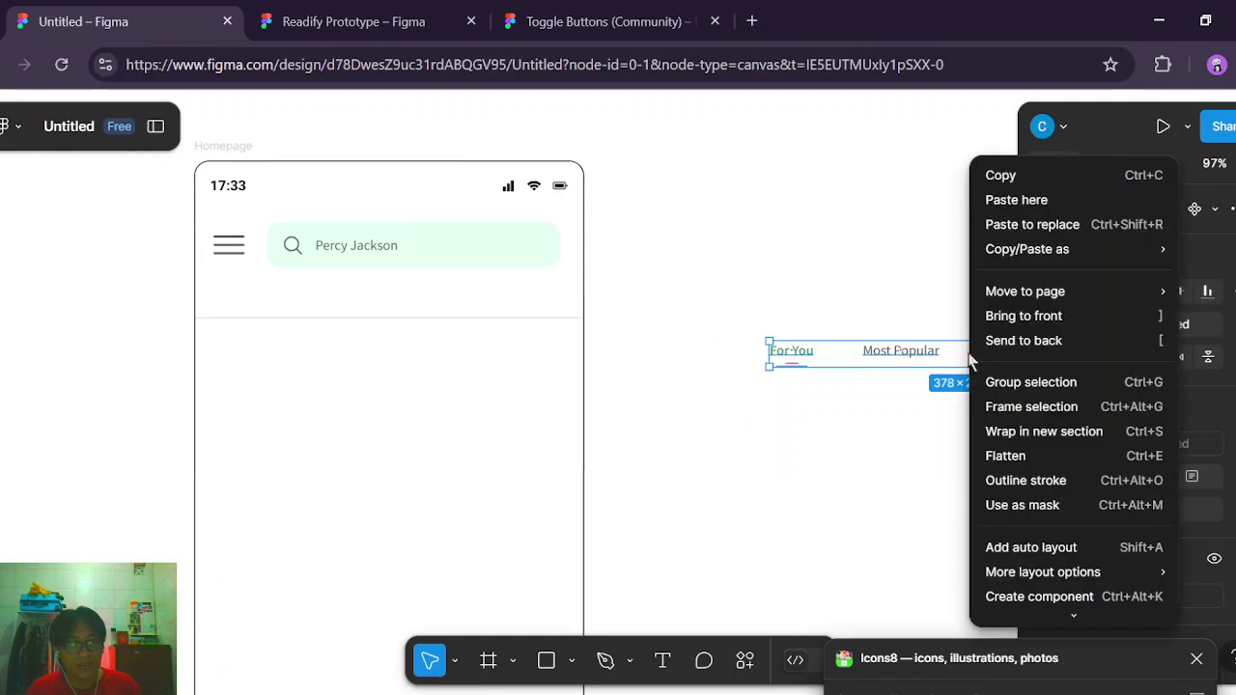
left_click(1021, 384)
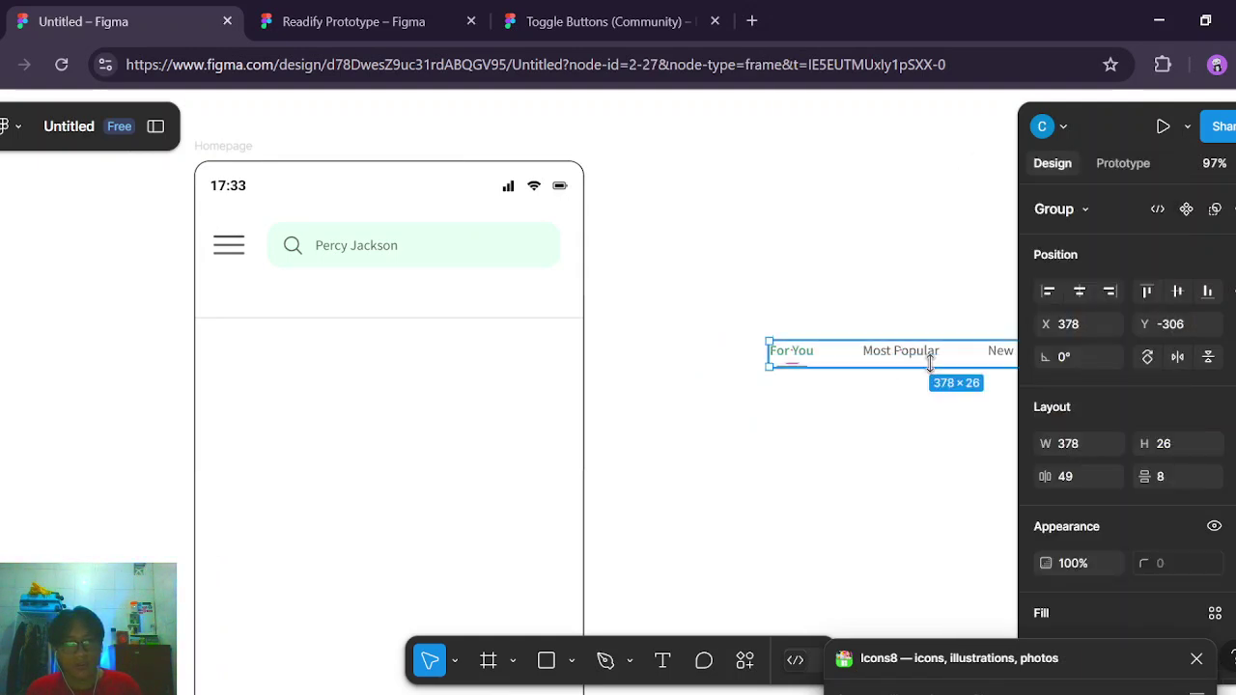
left_click_drag(815, 350, 414, 315)
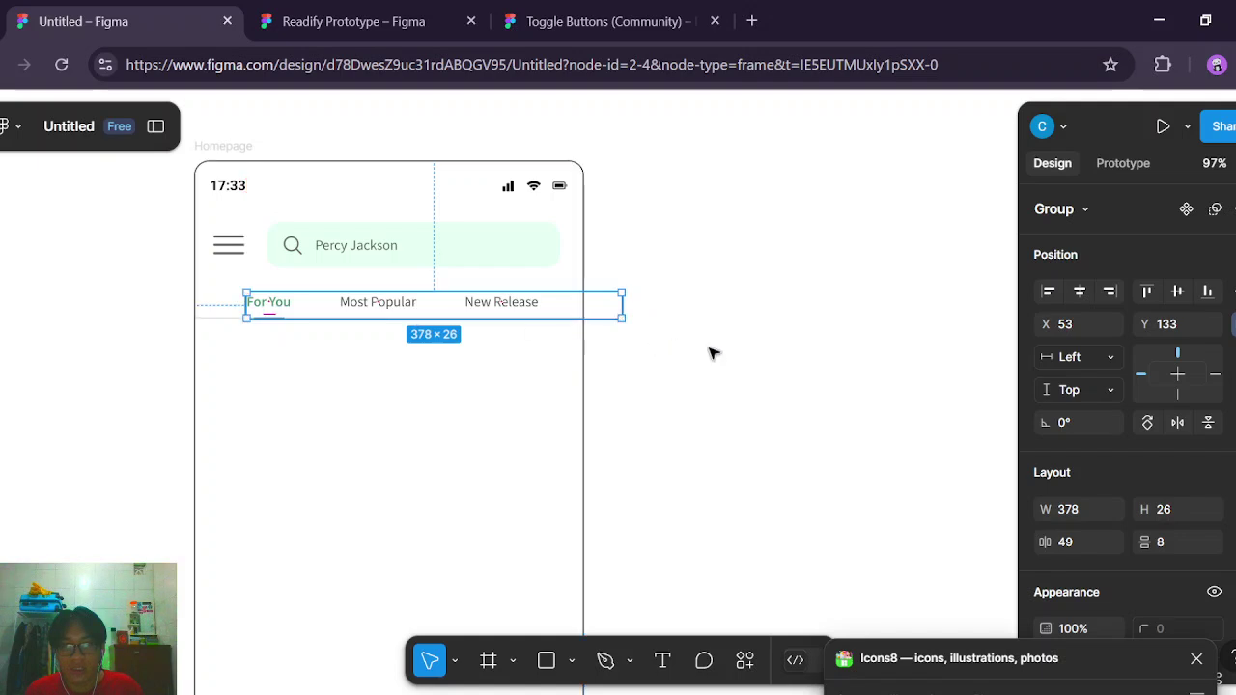
left_click(807, 370)
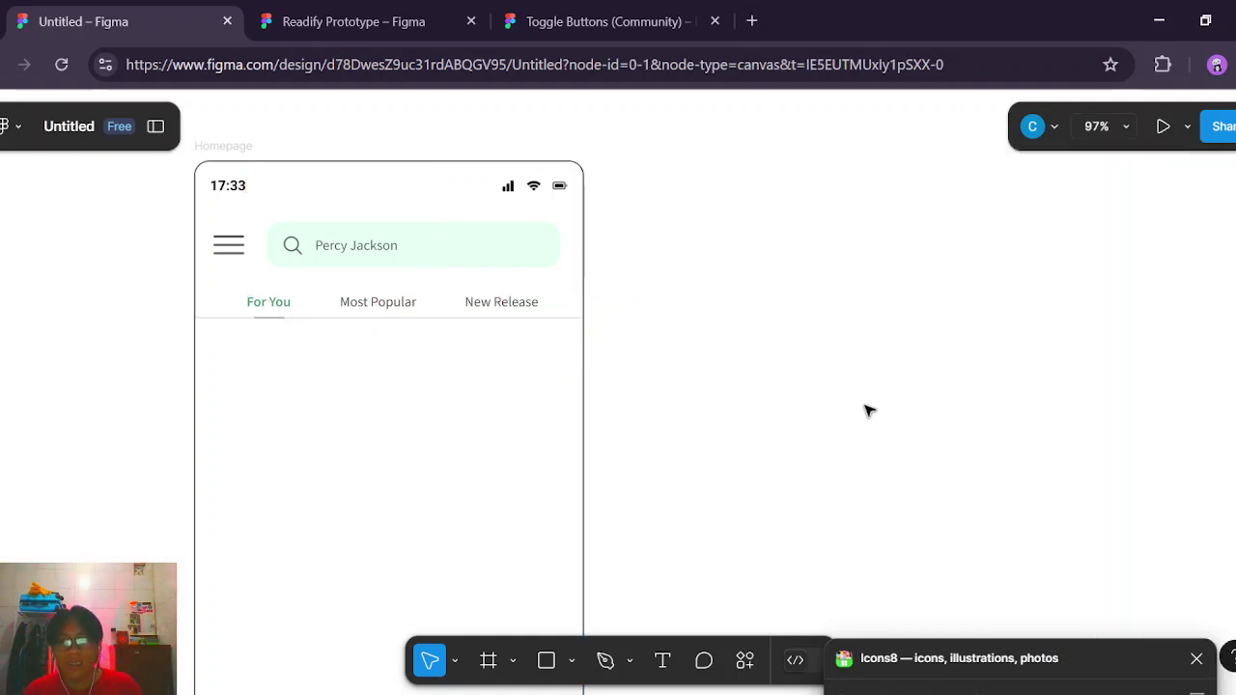
scroll(868, 413, "down", 1)
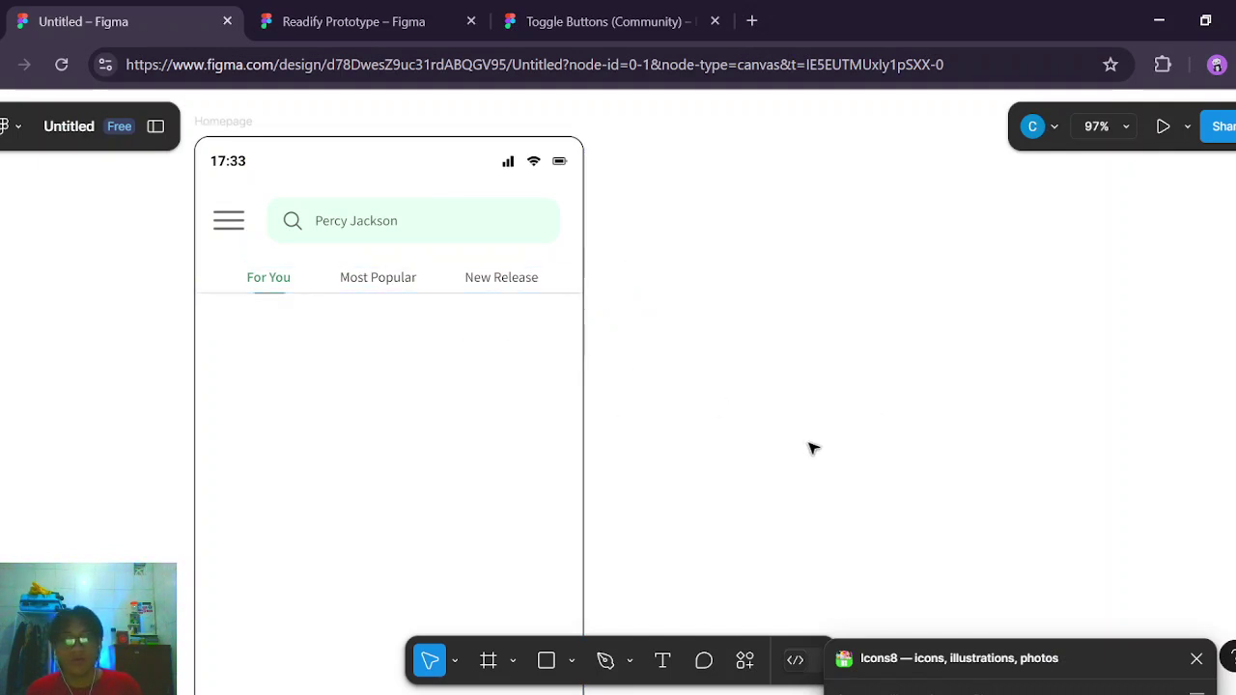
scroll(809, 447, "up", 1)
scroll(1078, 408, "left", 5)
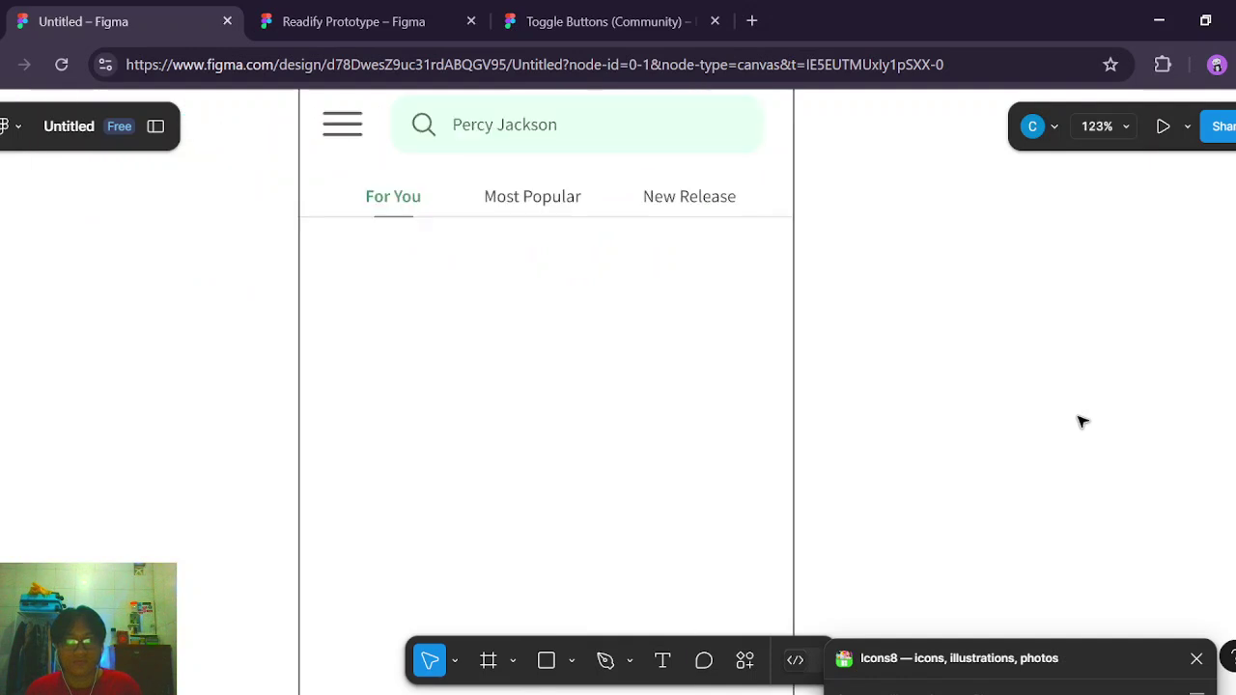
scroll(1078, 419, "up", 5)
scroll(930, 405, "right", 4)
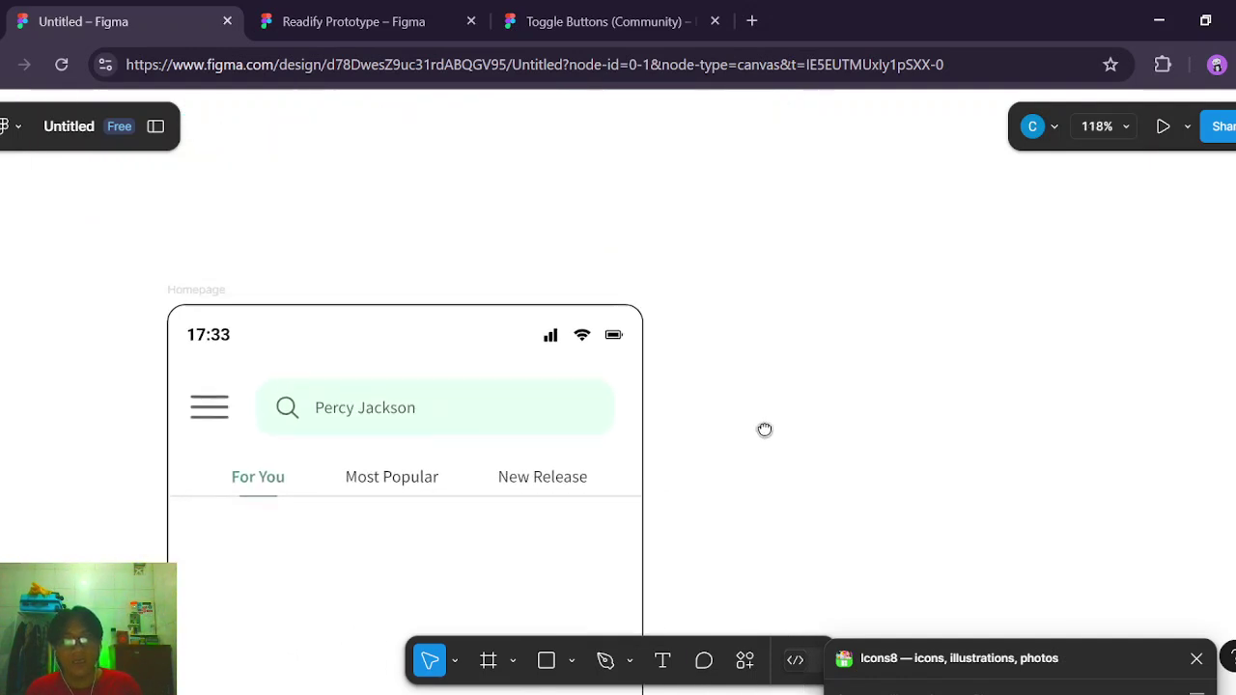
scroll(846, 402, "down", 4)
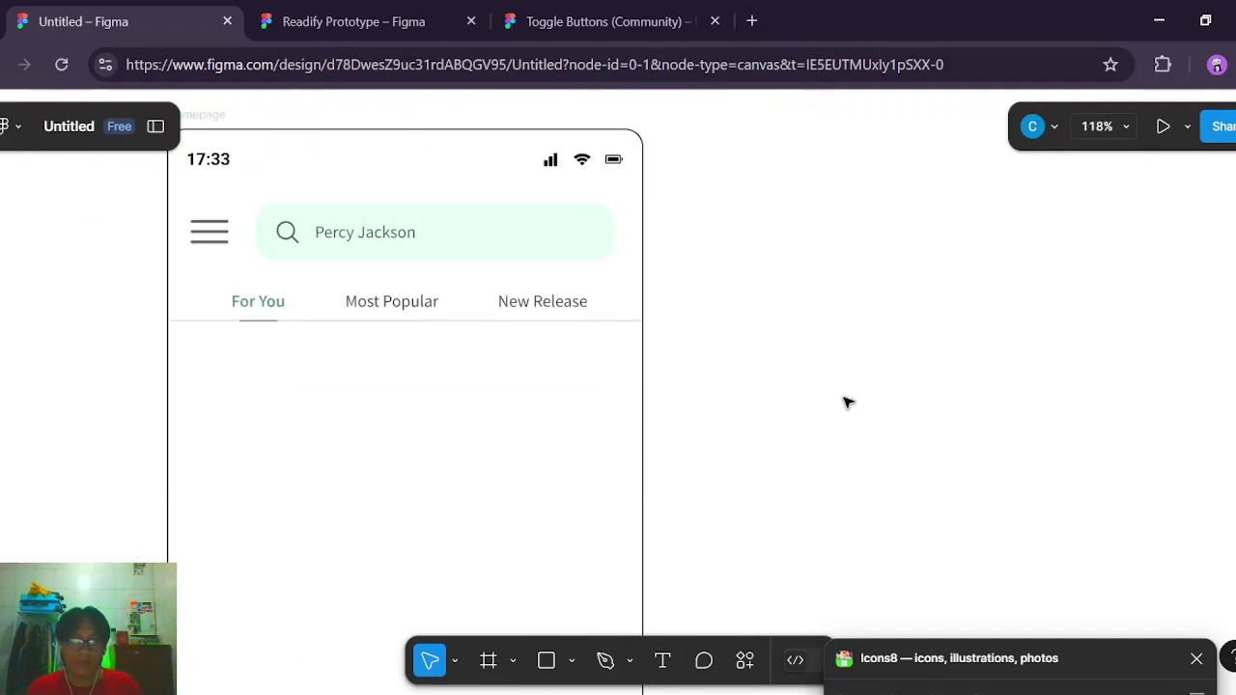
Switch to the Readify Prototype and examine the Homepage - 01 layout from the Trending book section to the navigation bar.
left_click(353, 21)
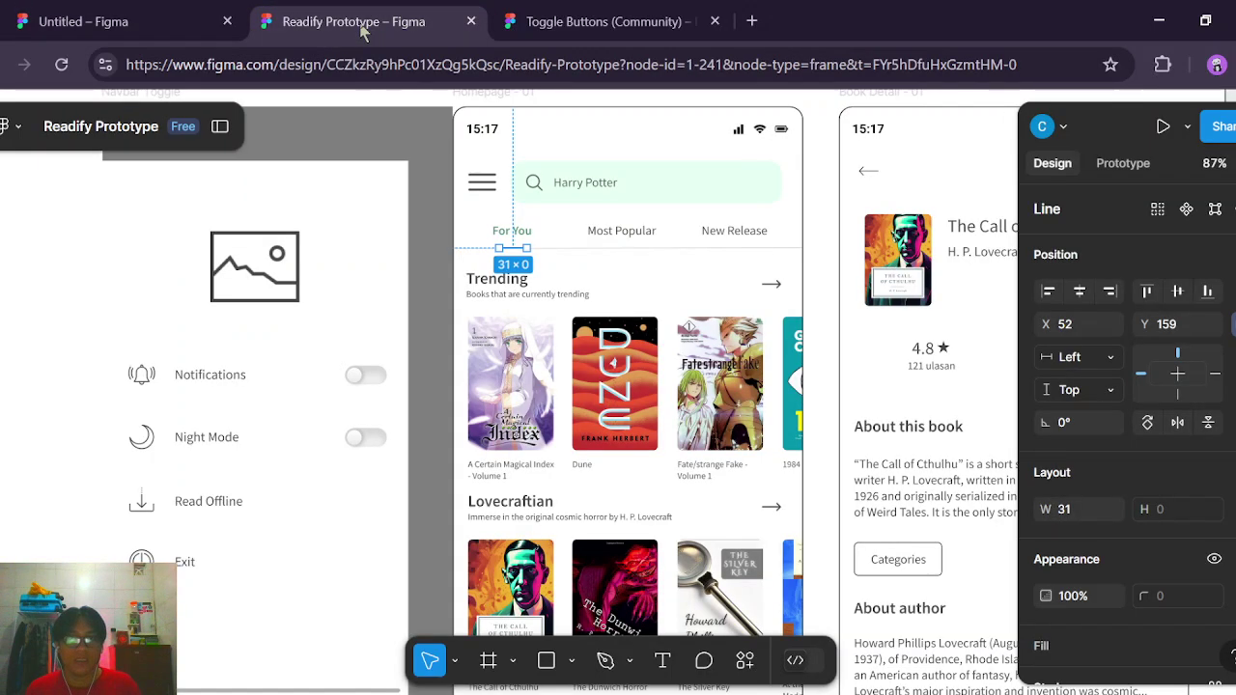
left_click(821, 470)
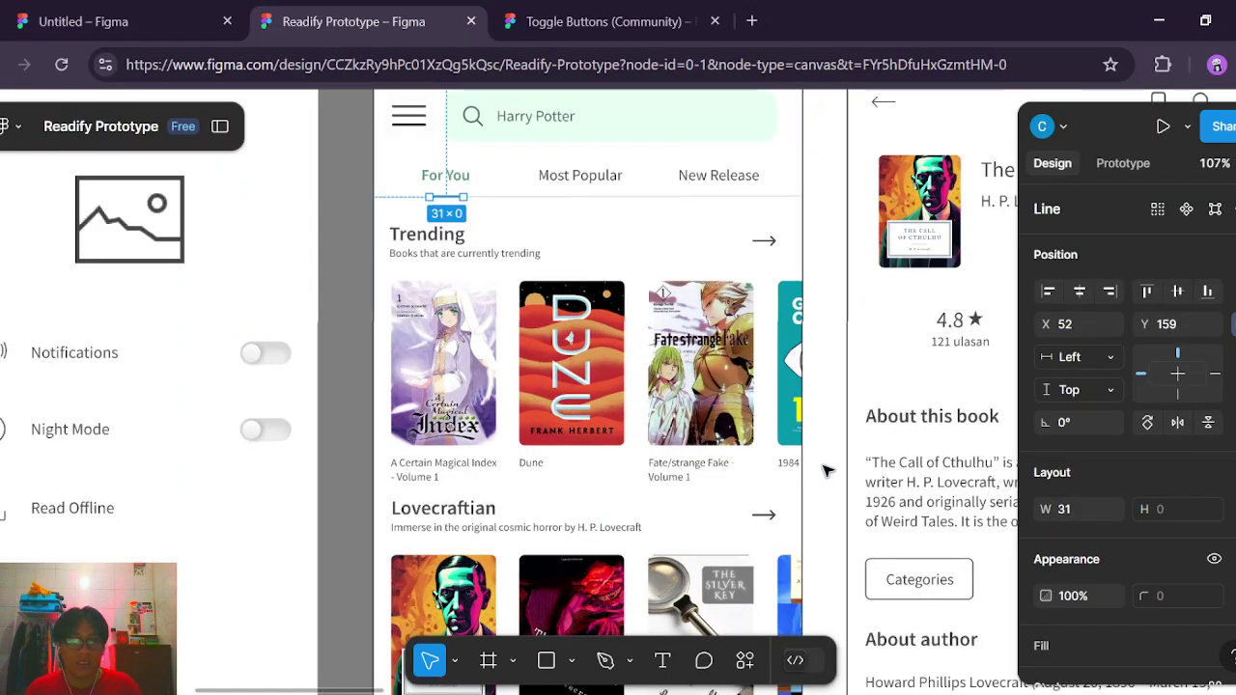
scroll(822, 470, "up", 2, "ctrl")
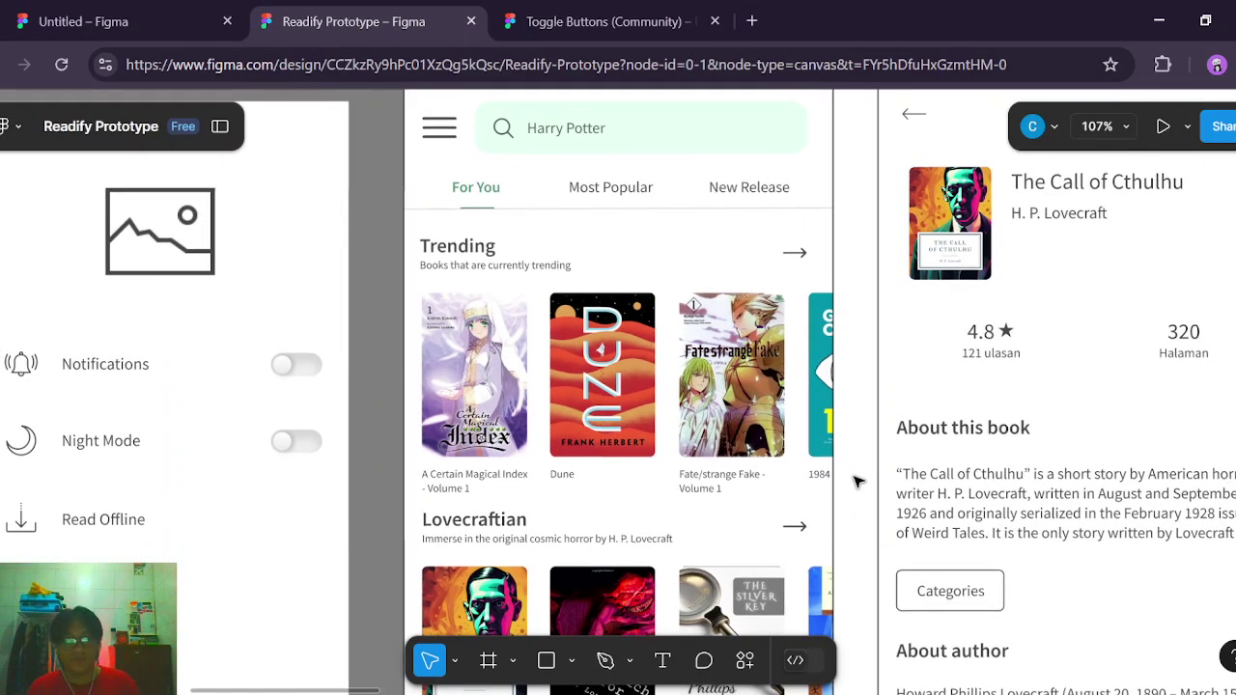
scroll(855, 480, "down", 3, "ctrl")
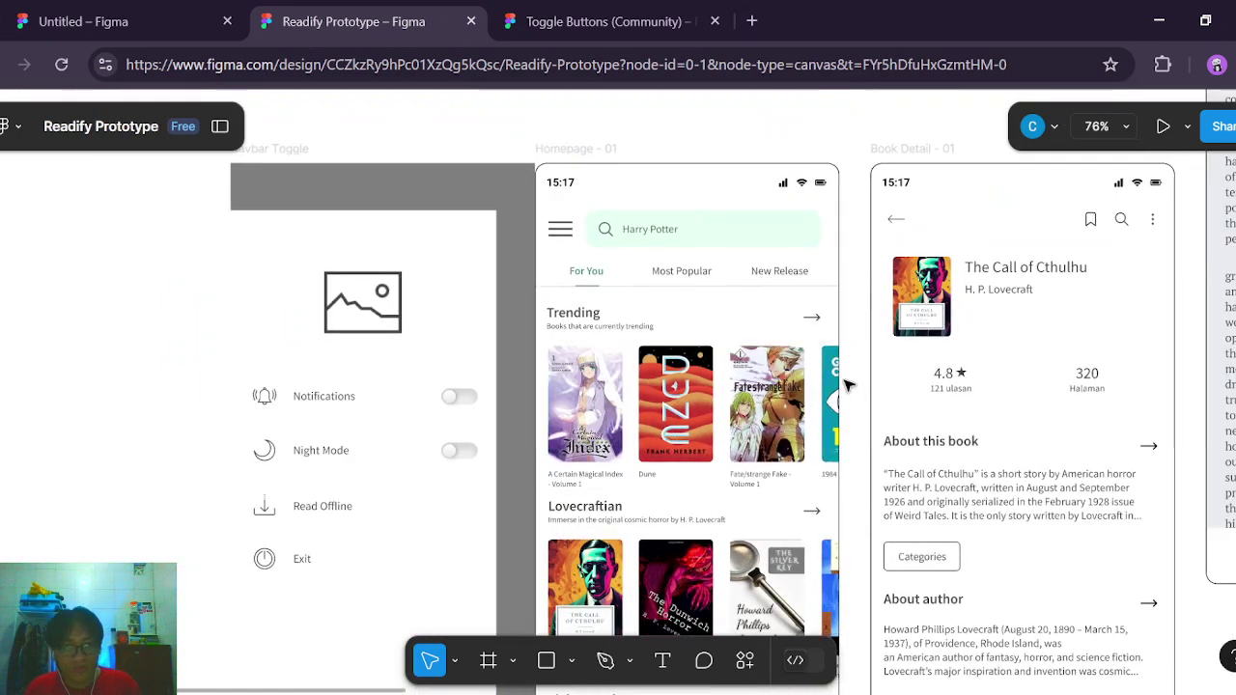
scroll(880, 491, "up", 3, "ctrl")
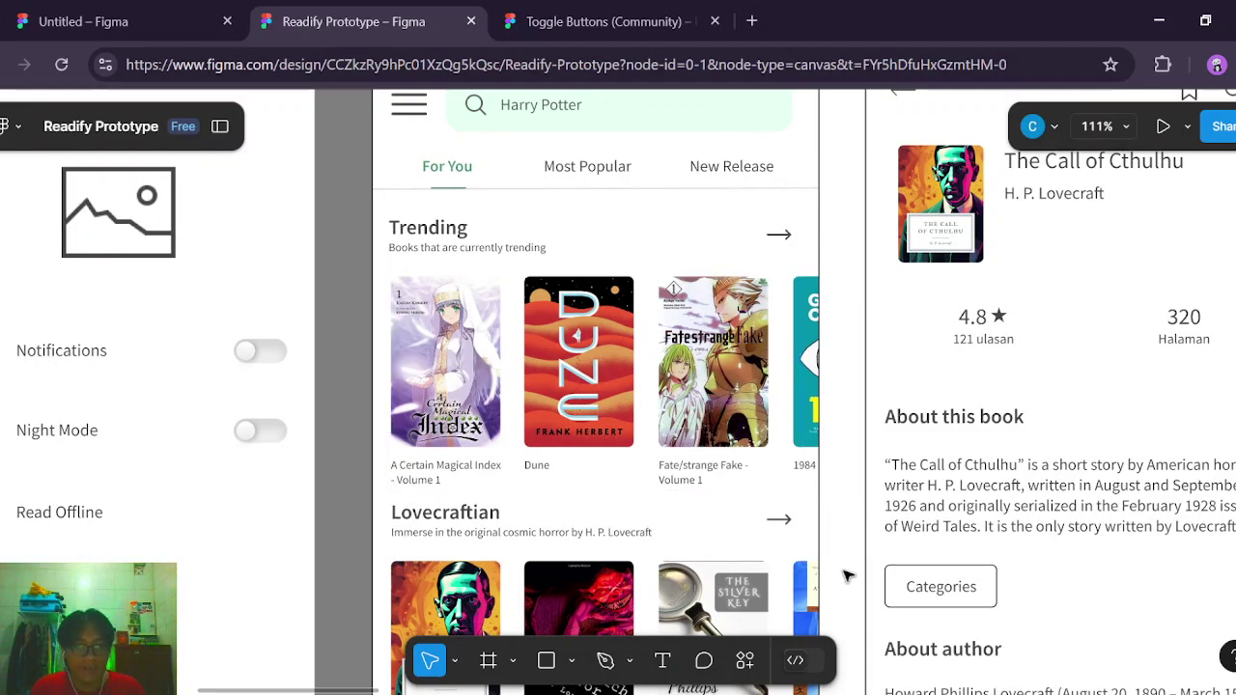
left_click_drag(847, 571, 883, 427)
left_click_drag(864, 481, 883, 553)
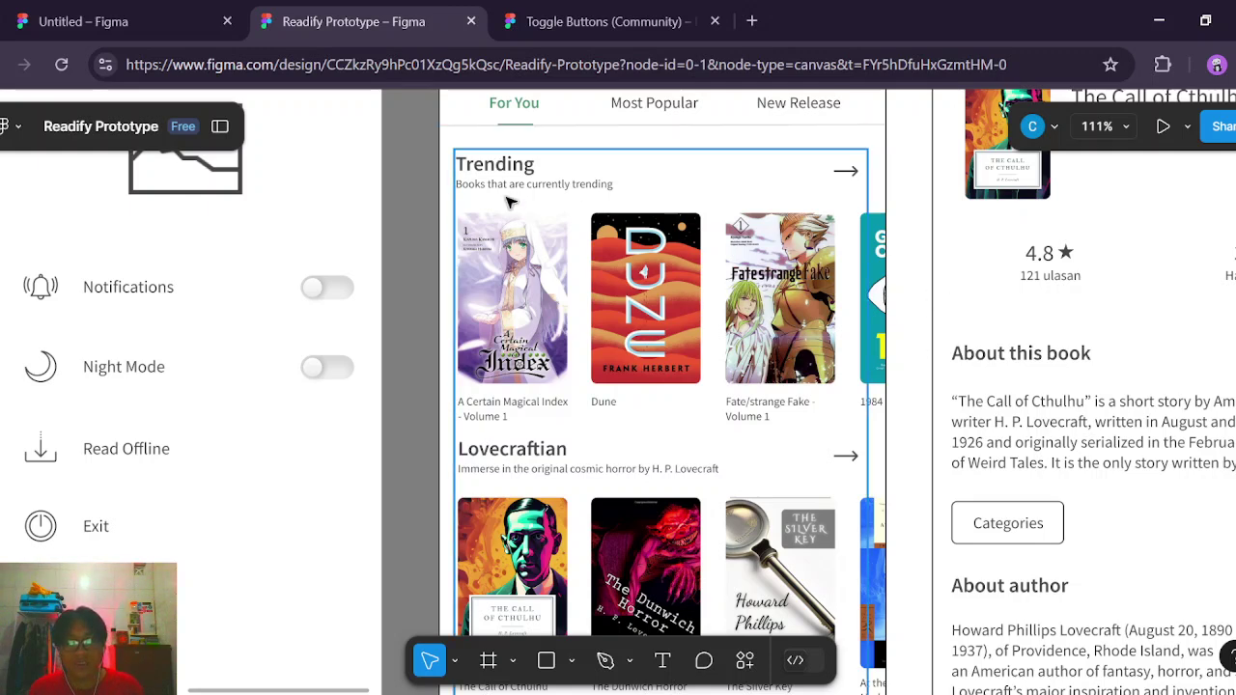
scroll(735, 326, "down", 5)
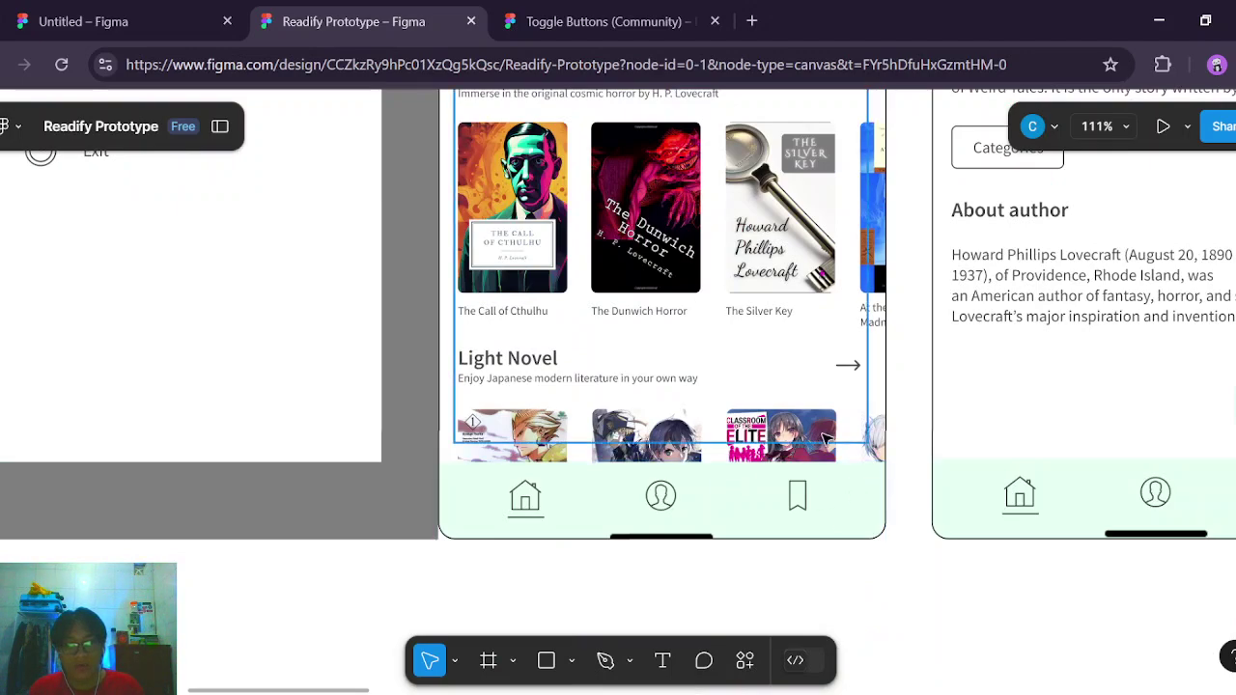
Compare the finished homepage in the Readify Prototype file with the Homepage frame in the Untitled file.
scroll(824, 650, "up", 1)
scroll(824, 650, "right", 1)
scroll(844, 330, "up", 5)
scroll(843, 331, "left", 1)
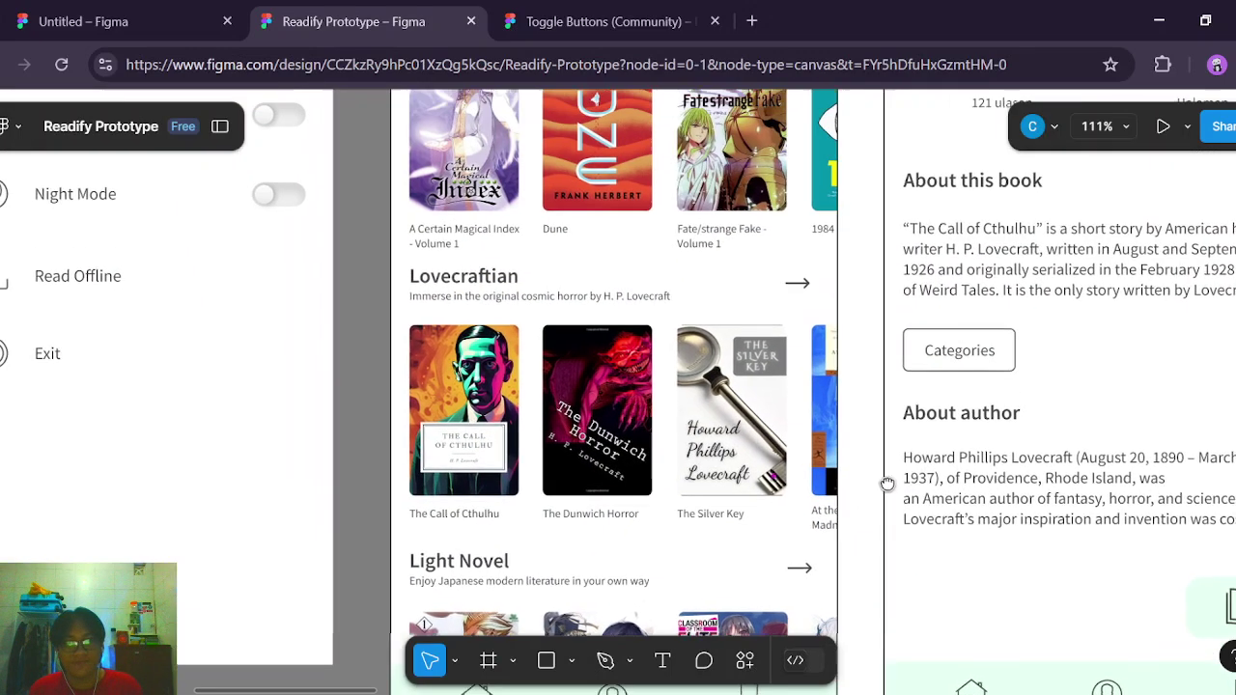
scroll(862, 414, "up", 1)
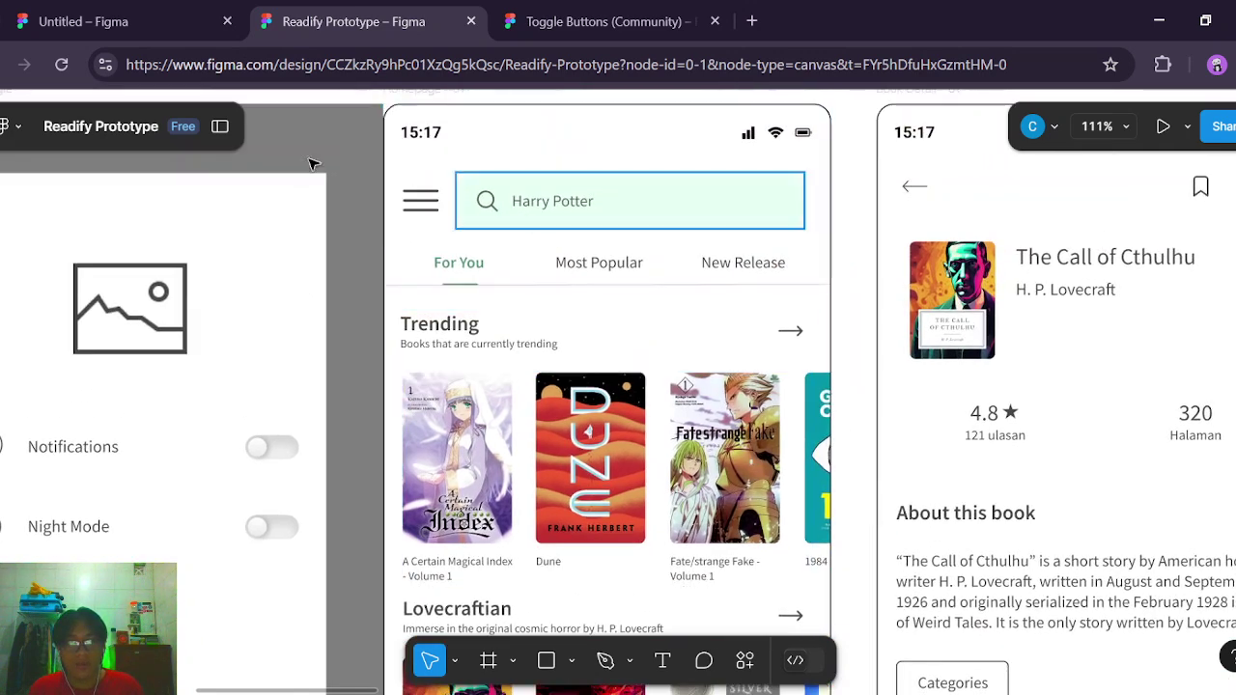
left_click(149, 36)
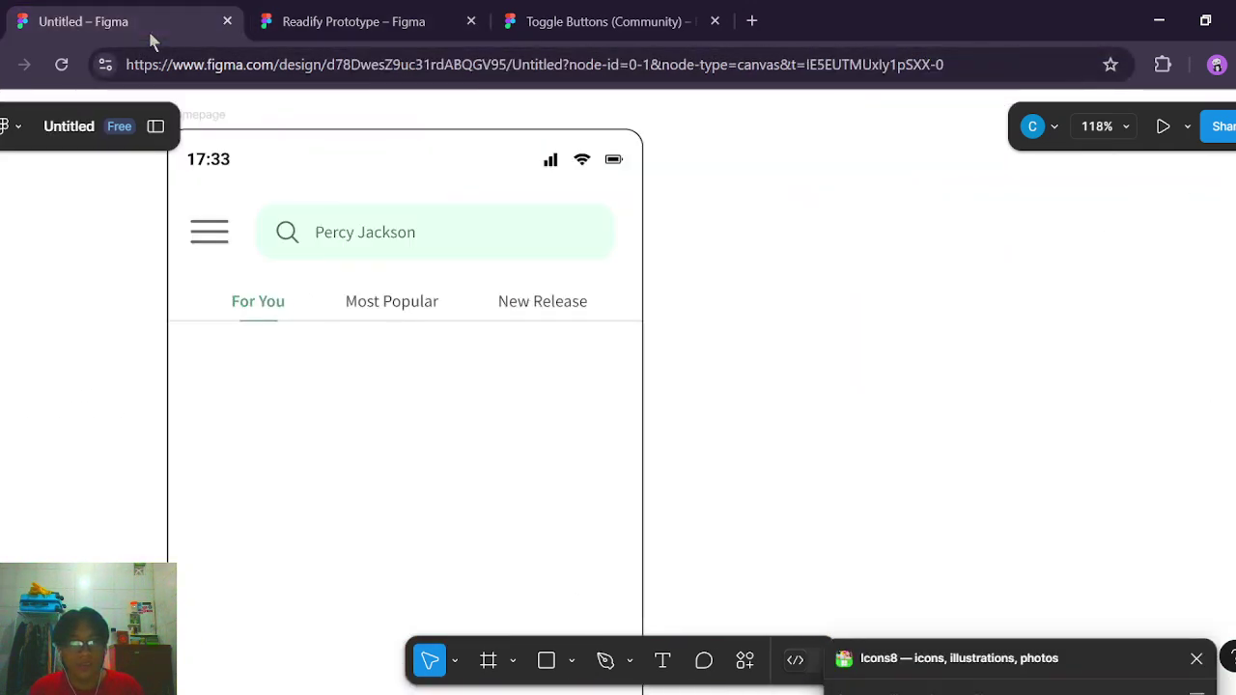
left_click(367, 34)
left_click(157, 36)
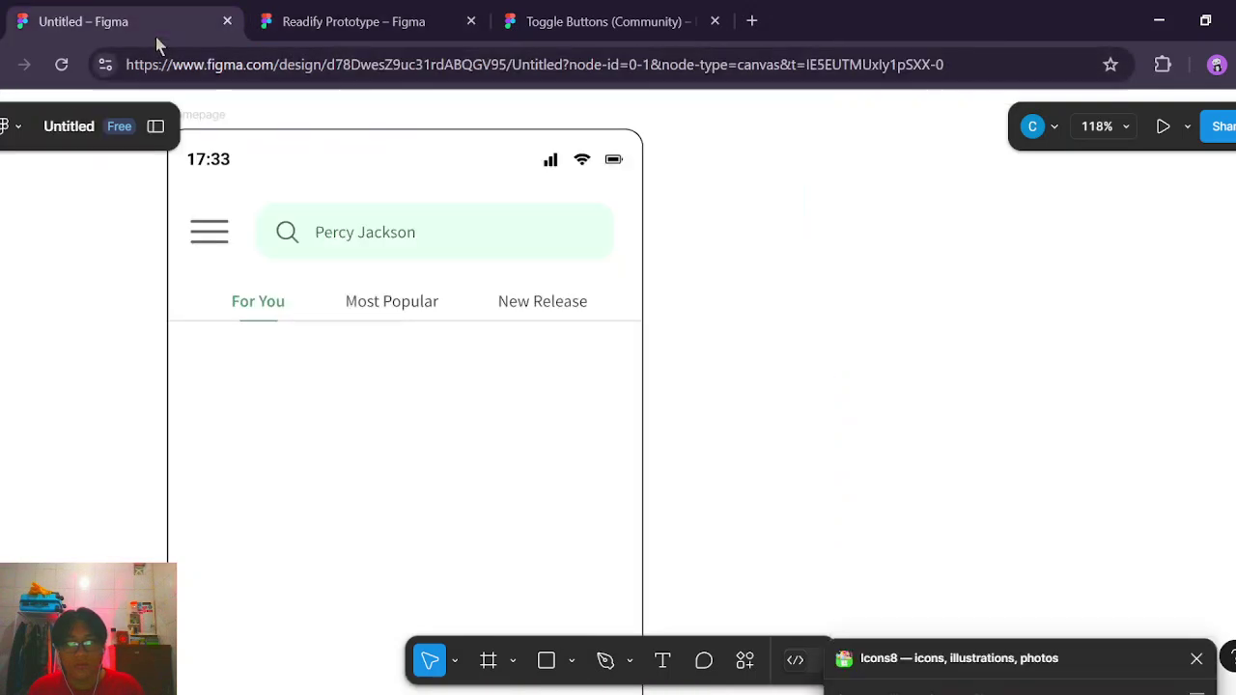
left_click_drag(541, 367, 770, 279)
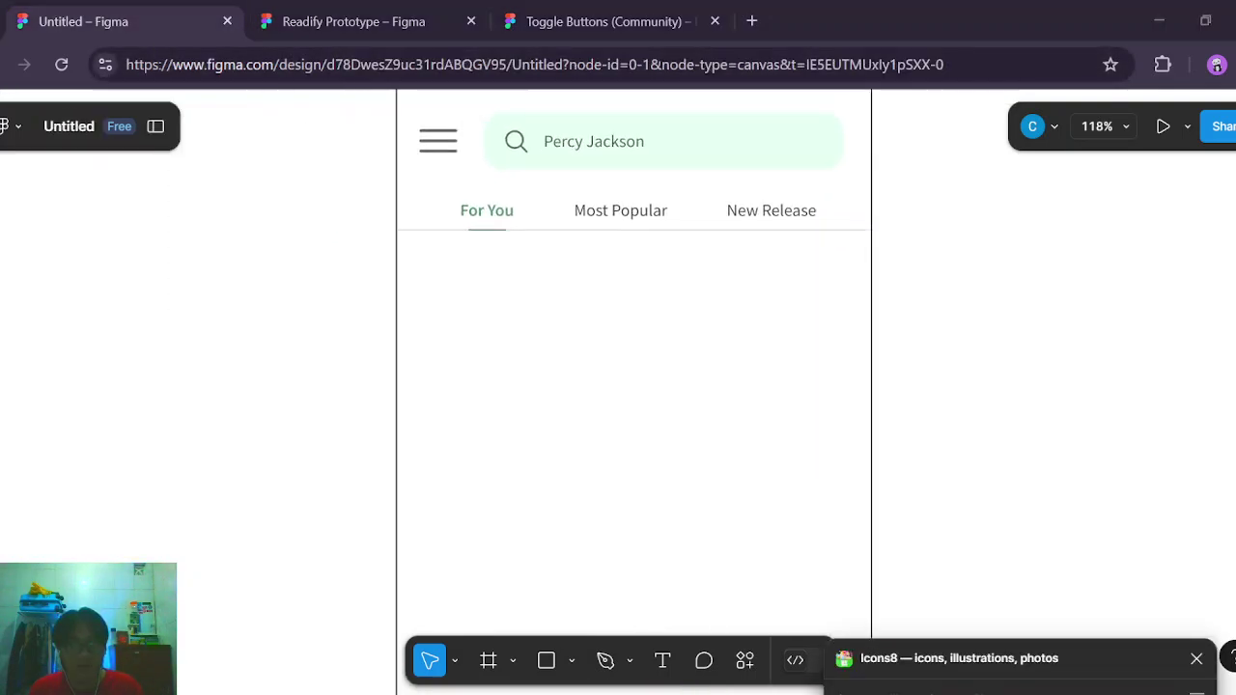
key("ctrl+Tab")
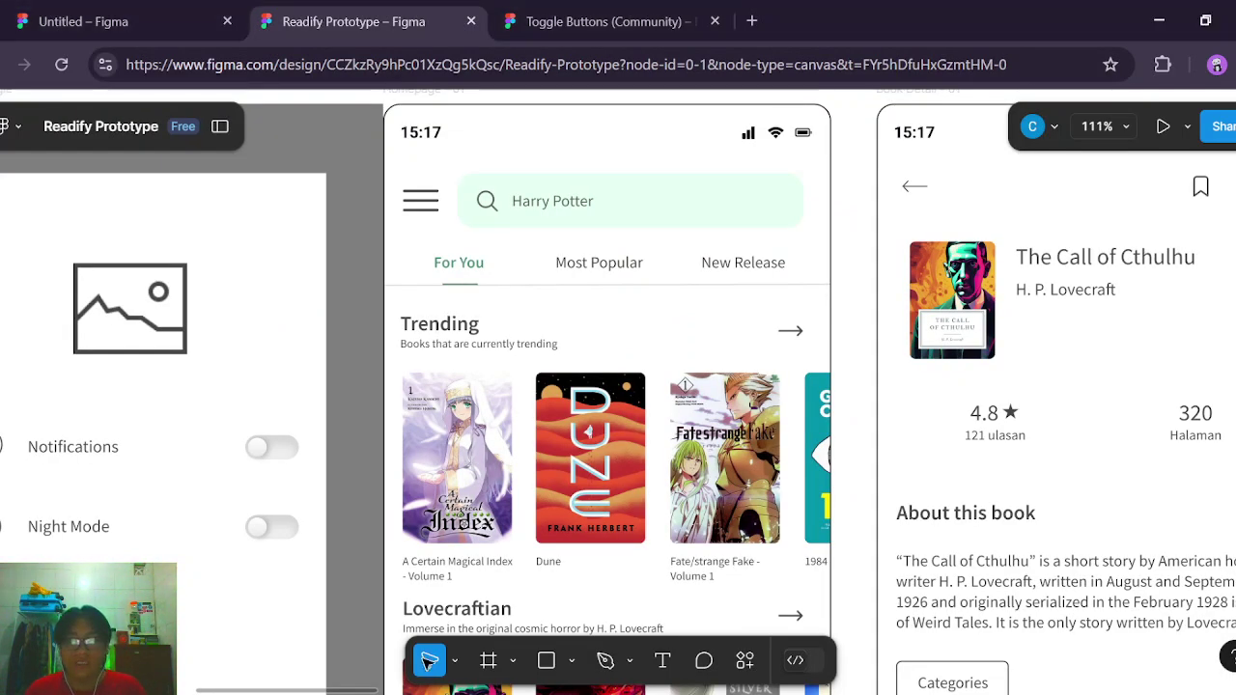
left_click(97, 23)
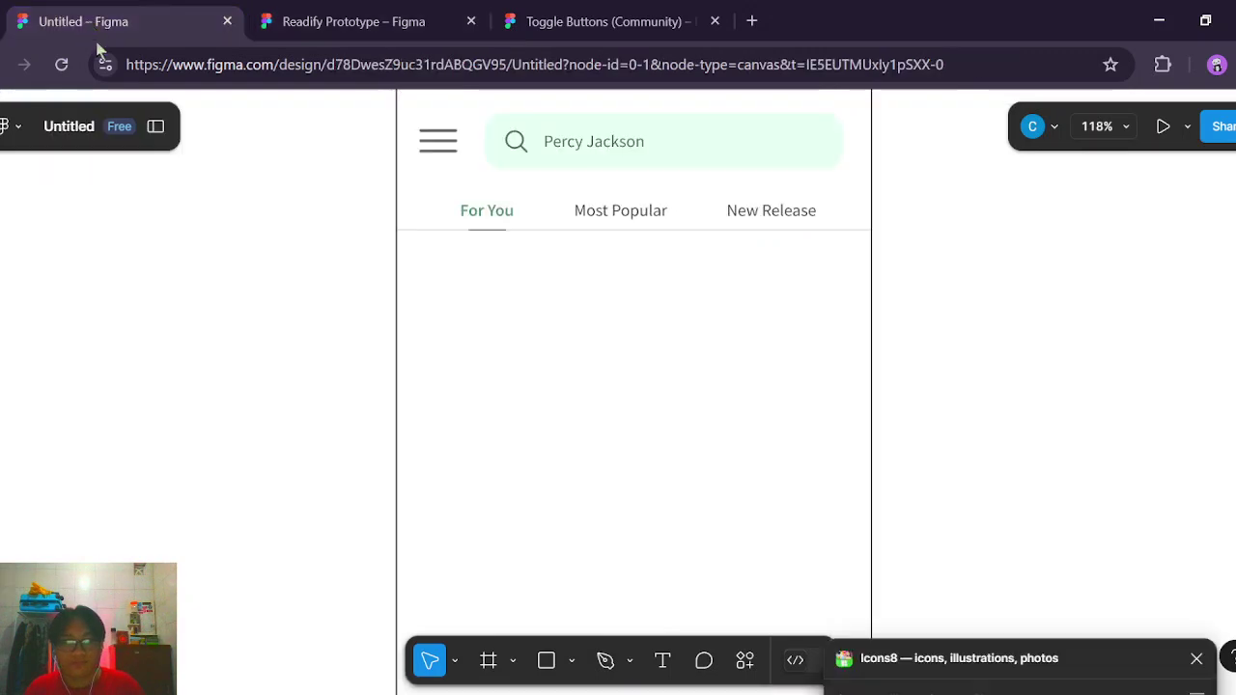
left_click(396, 35)
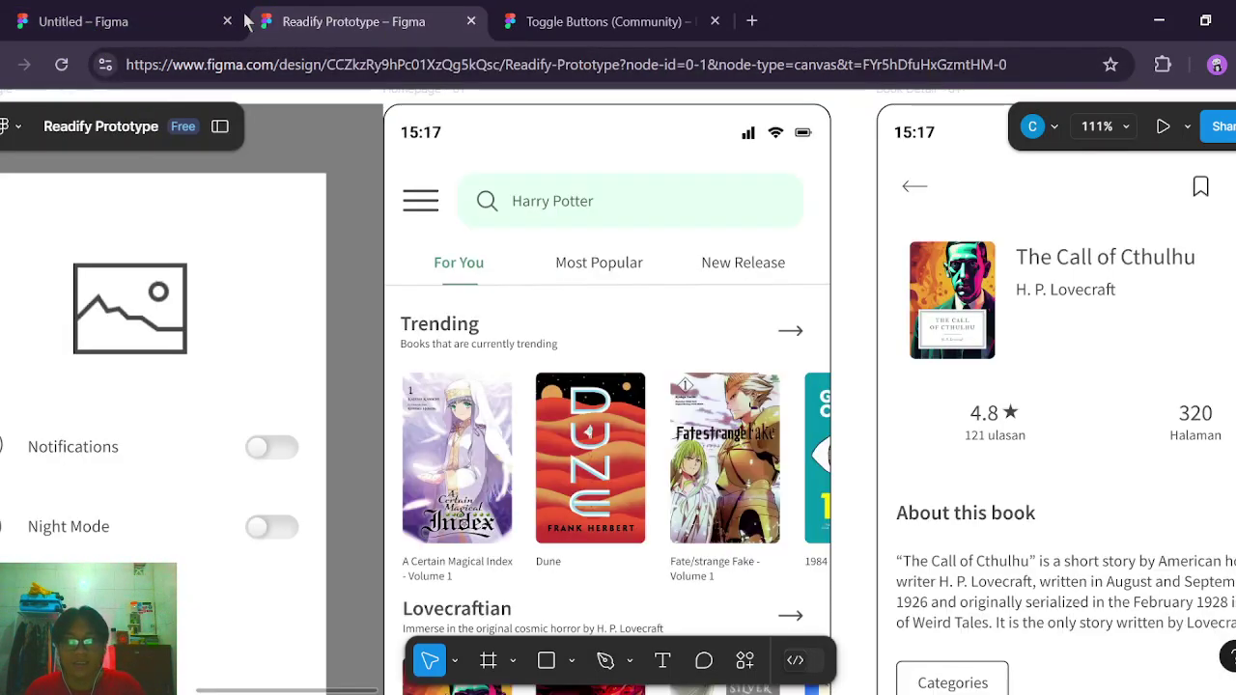
left_click(157, 21)
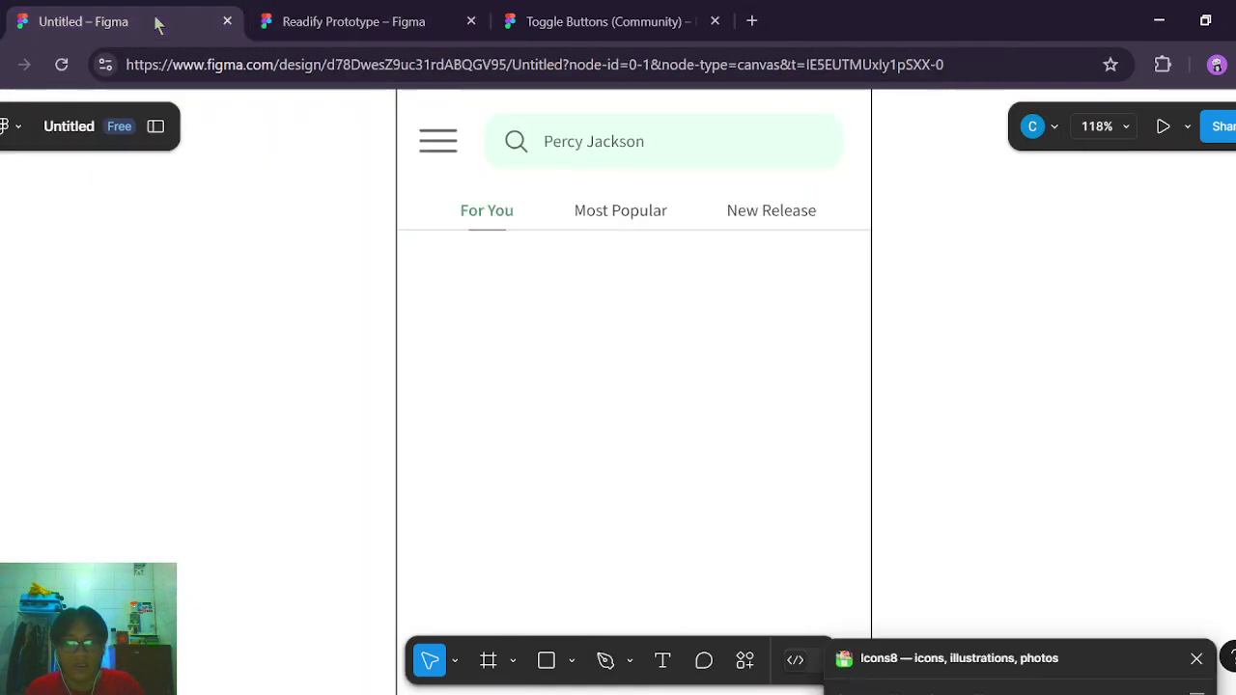
left_click(387, 39)
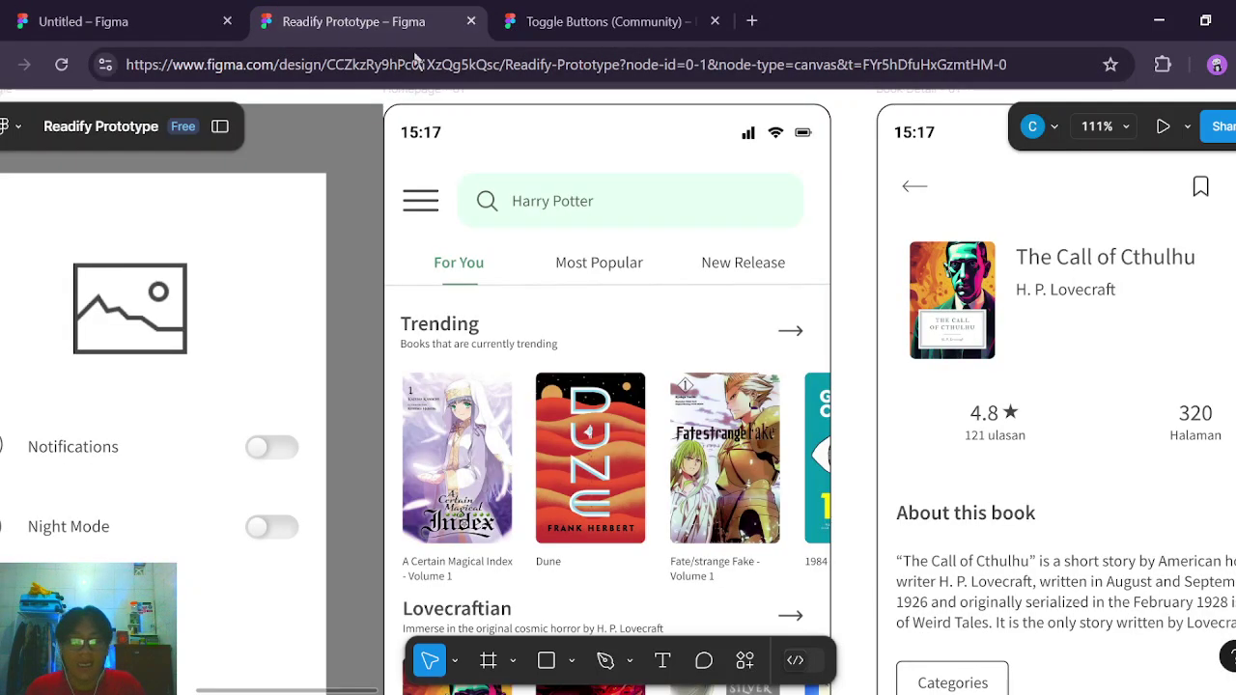
Copy the Trending heading, its subtitle and the arrow icon from the Readify Prototype homepage.
left_click(453, 331)
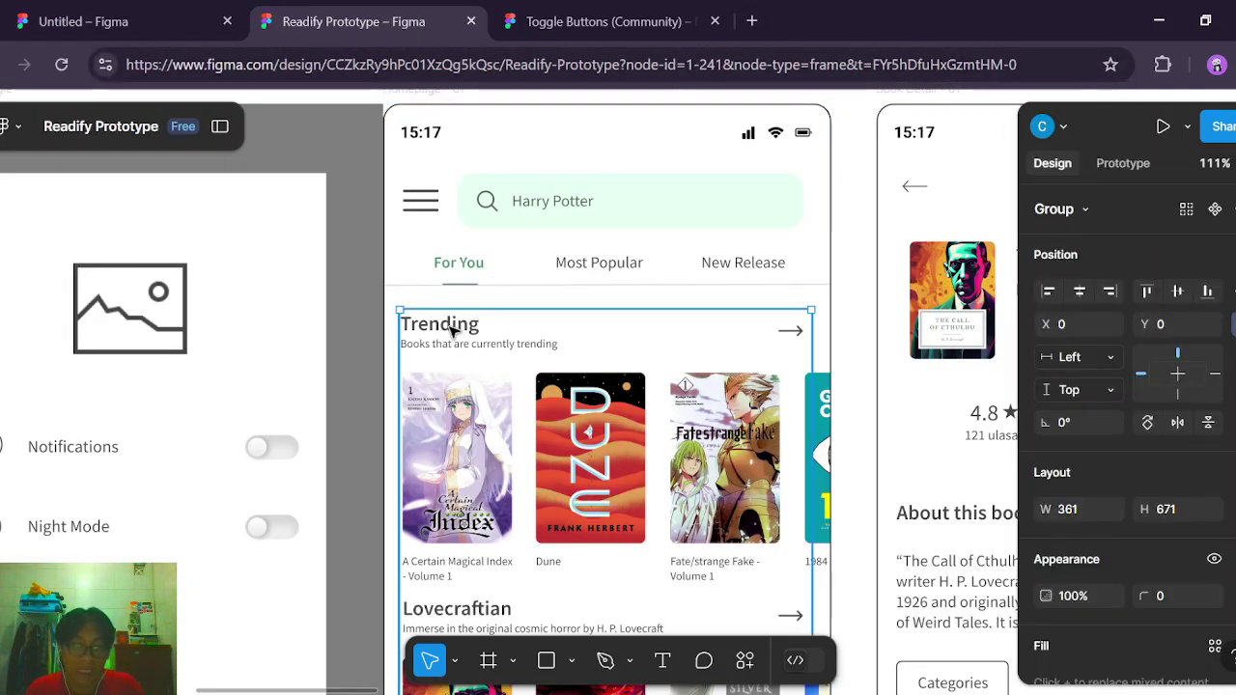
double_click(452, 331)
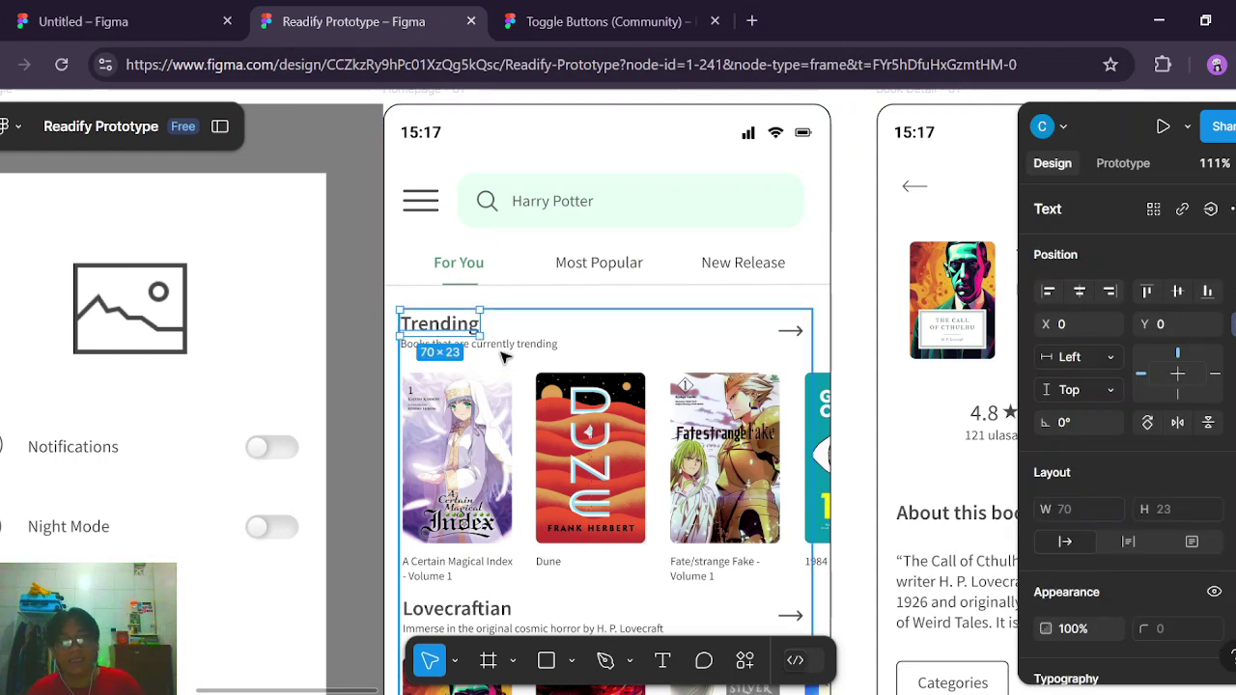
left_click(541, 346, "shift")
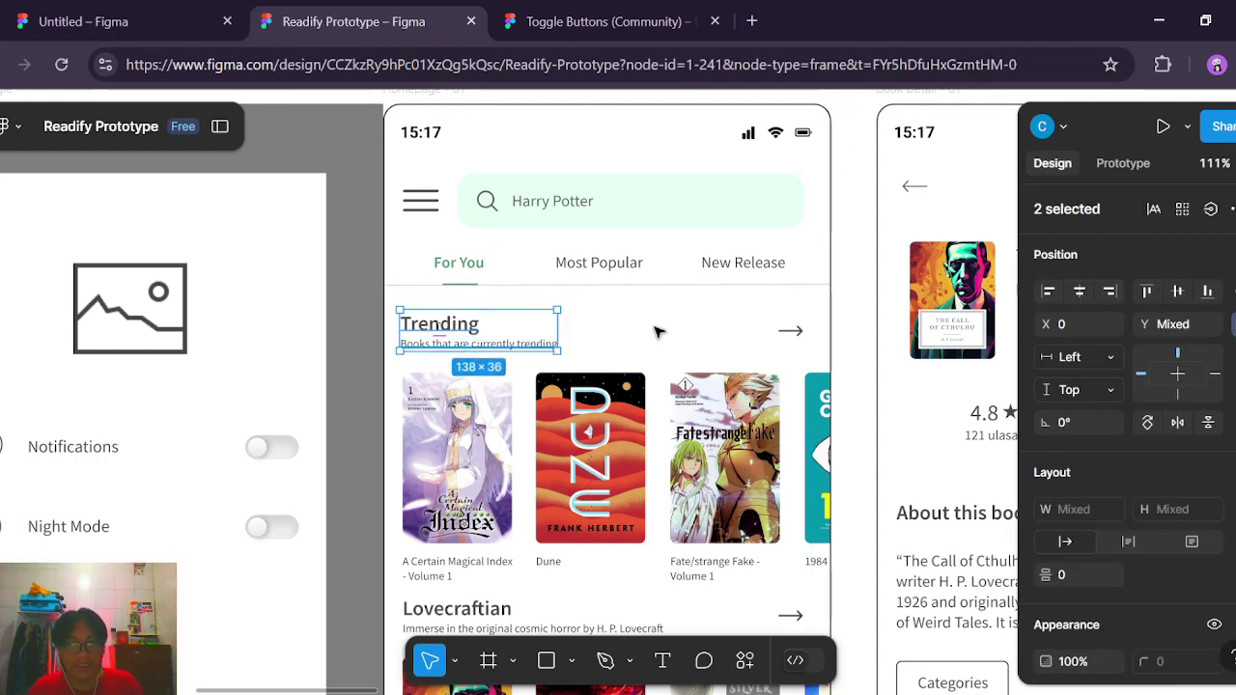
left_click(789, 332, "shift")
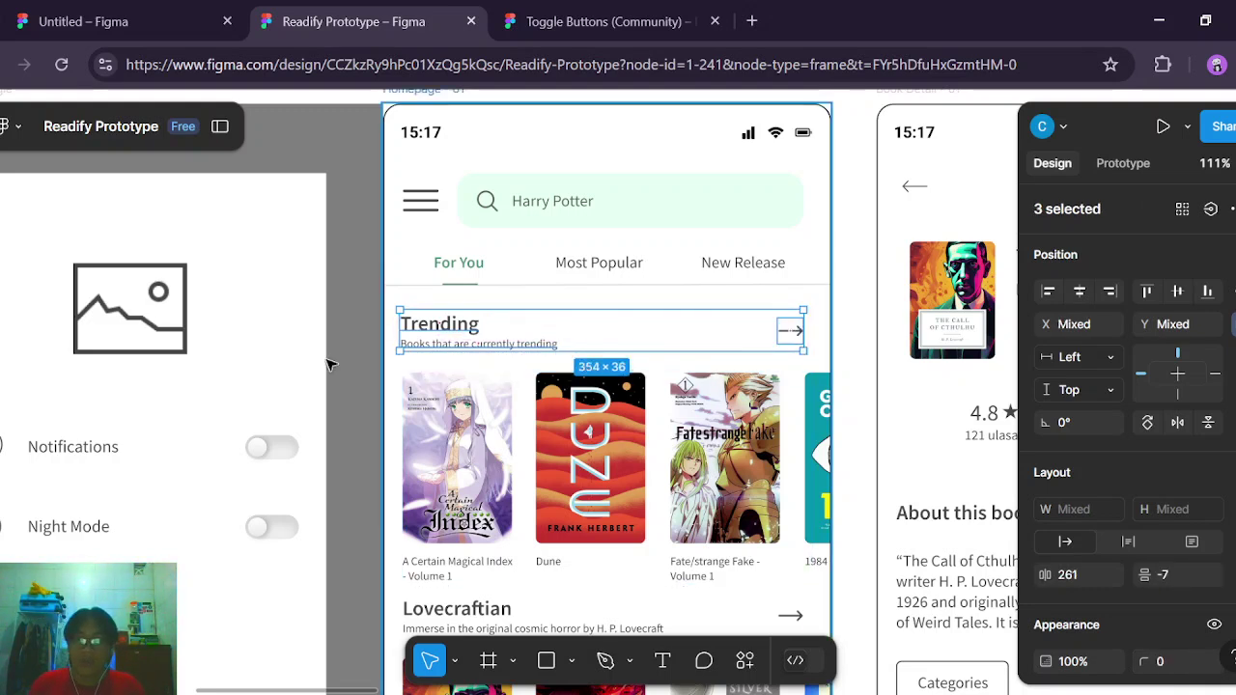
Paste the copied Trending header into the Untitled file's Homepage frame and place it just below the For You tab divider.
left_click(106, 21)
scroll(540, 171, "up", 2)
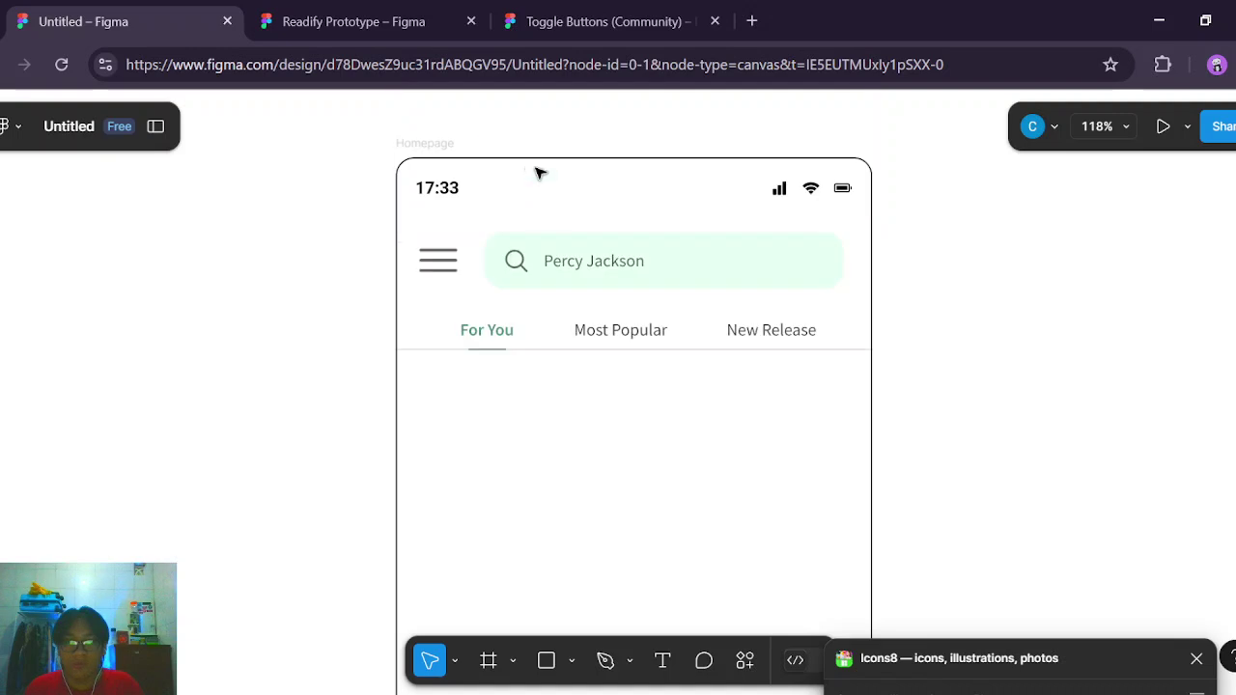
left_click(432, 142)
left_click(432, 141)
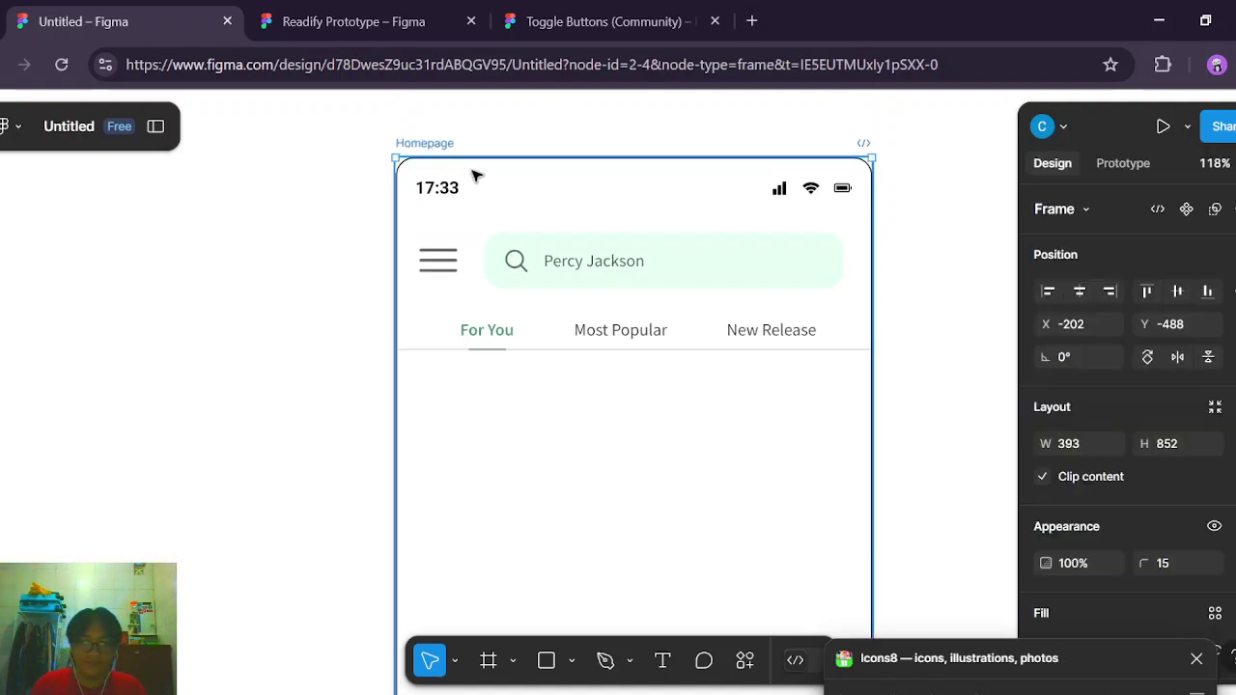
key("ctrl+v")
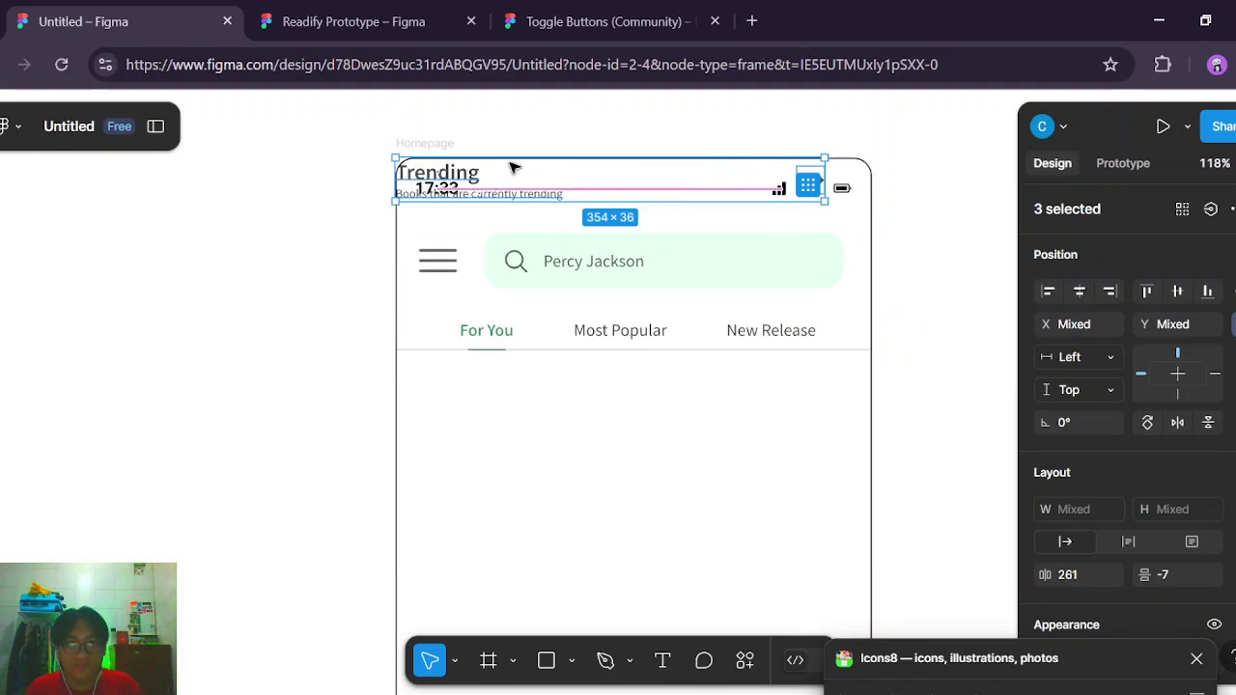
left_click_drag(475, 160, 511, 389)
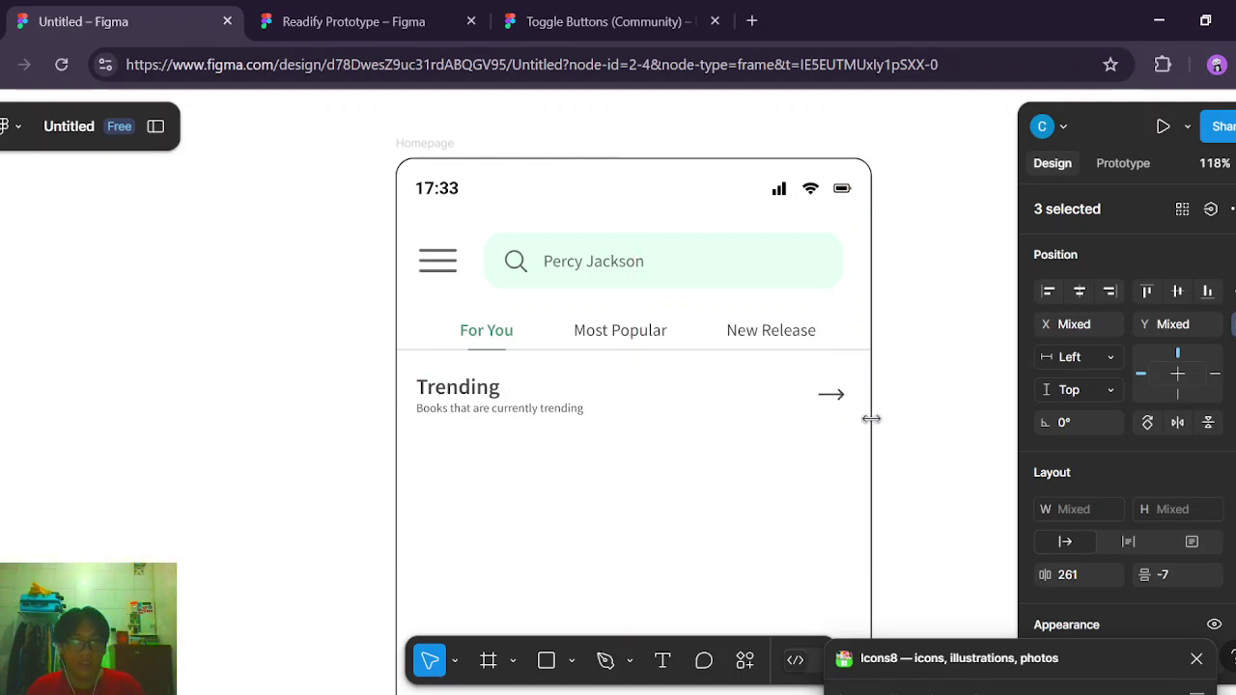
scroll(933, 435, "down", 1)
left_click(932, 437)
scroll(933, 437, "up", 3)
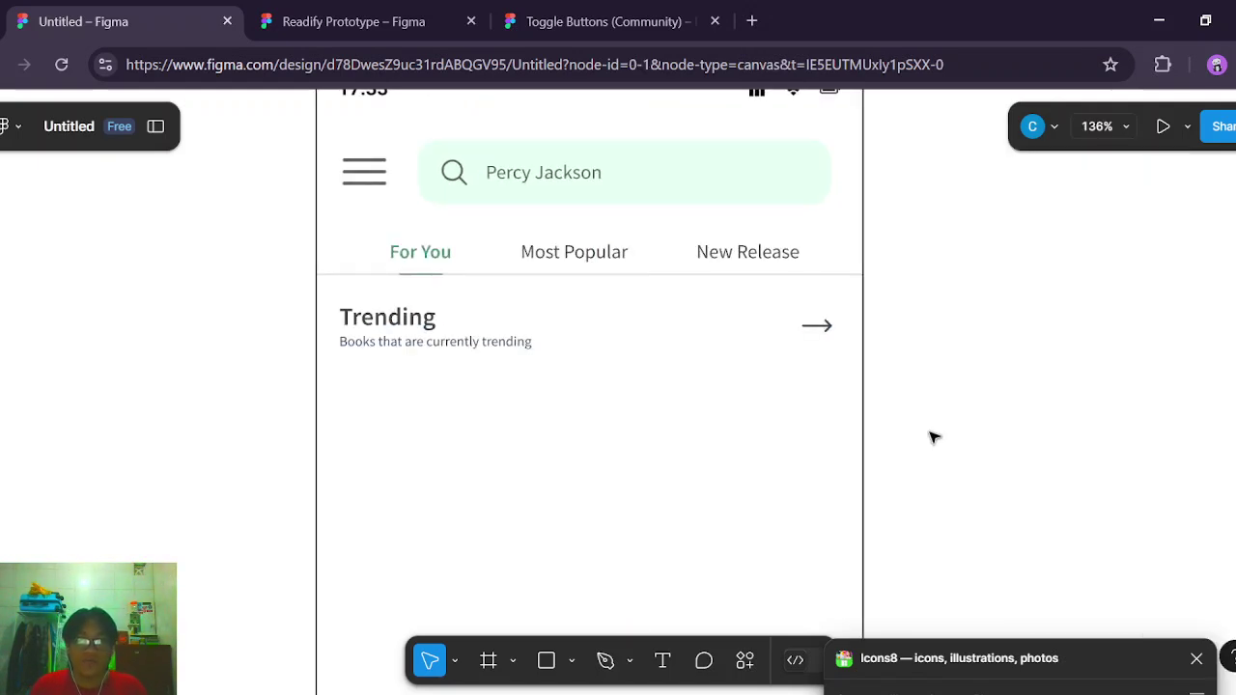
left_click(377, 13)
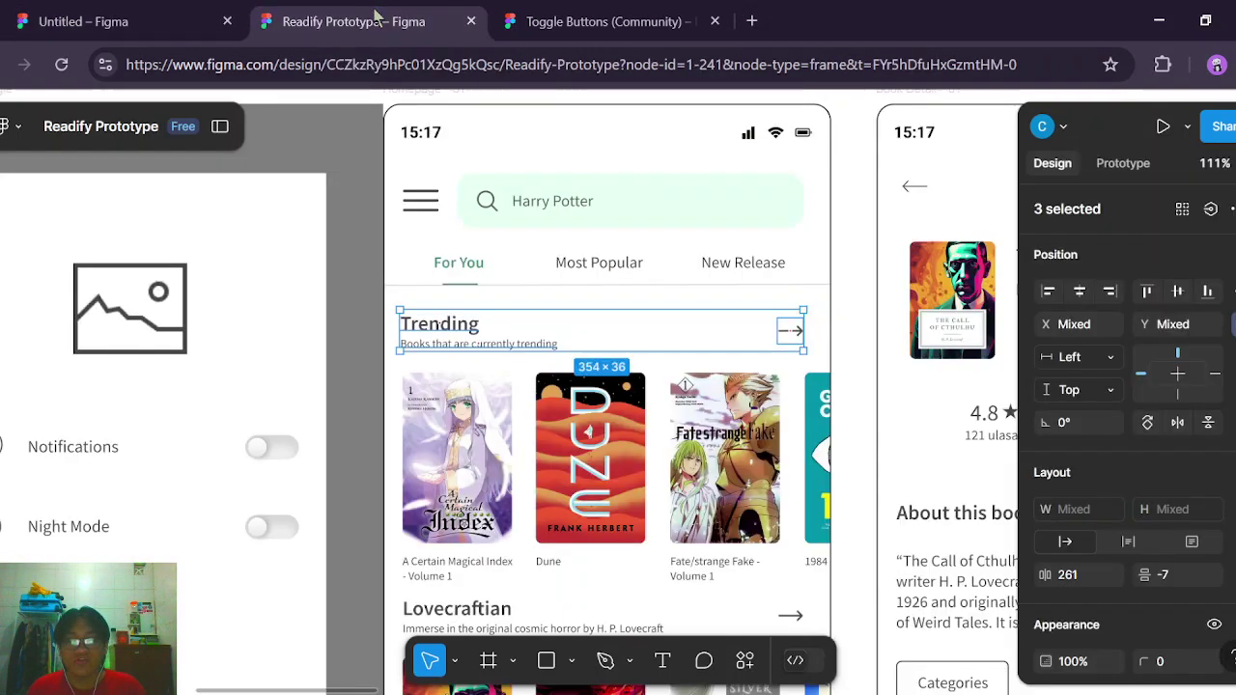
left_click(871, 399)
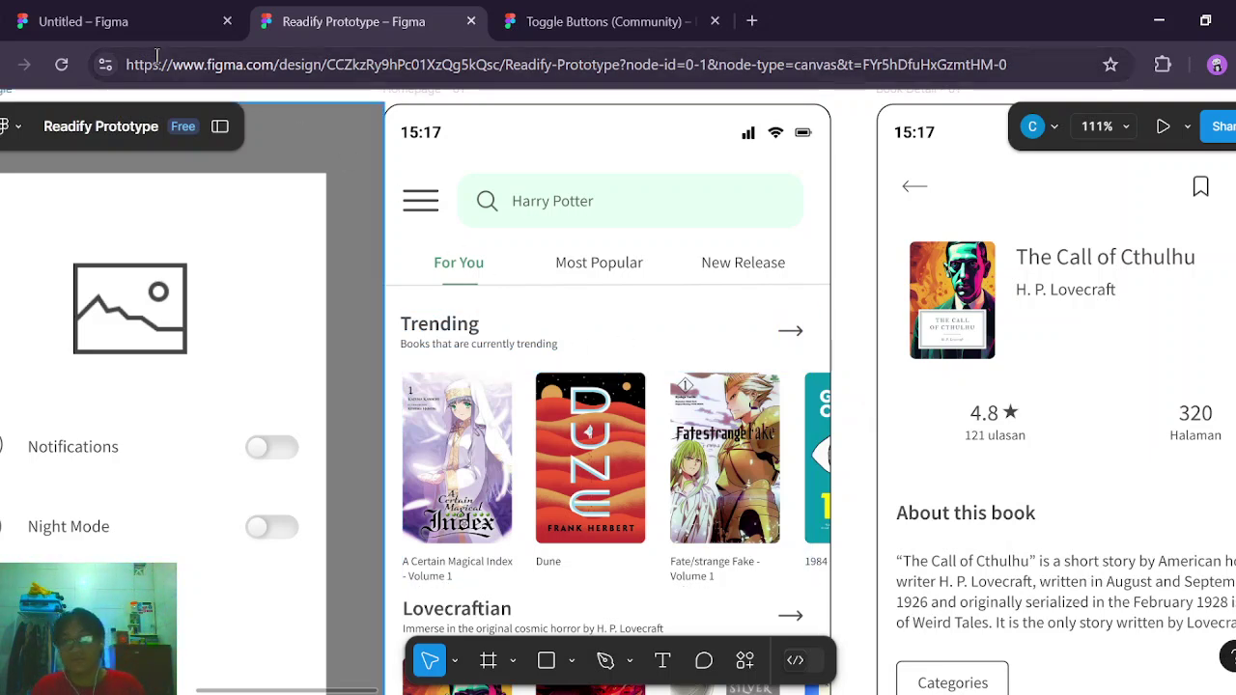
left_click(106, 21)
scroll(1226, 428, "down", 1)
scroll(1161, 419, "down", 3)
scroll(1162, 419, "up", 3)
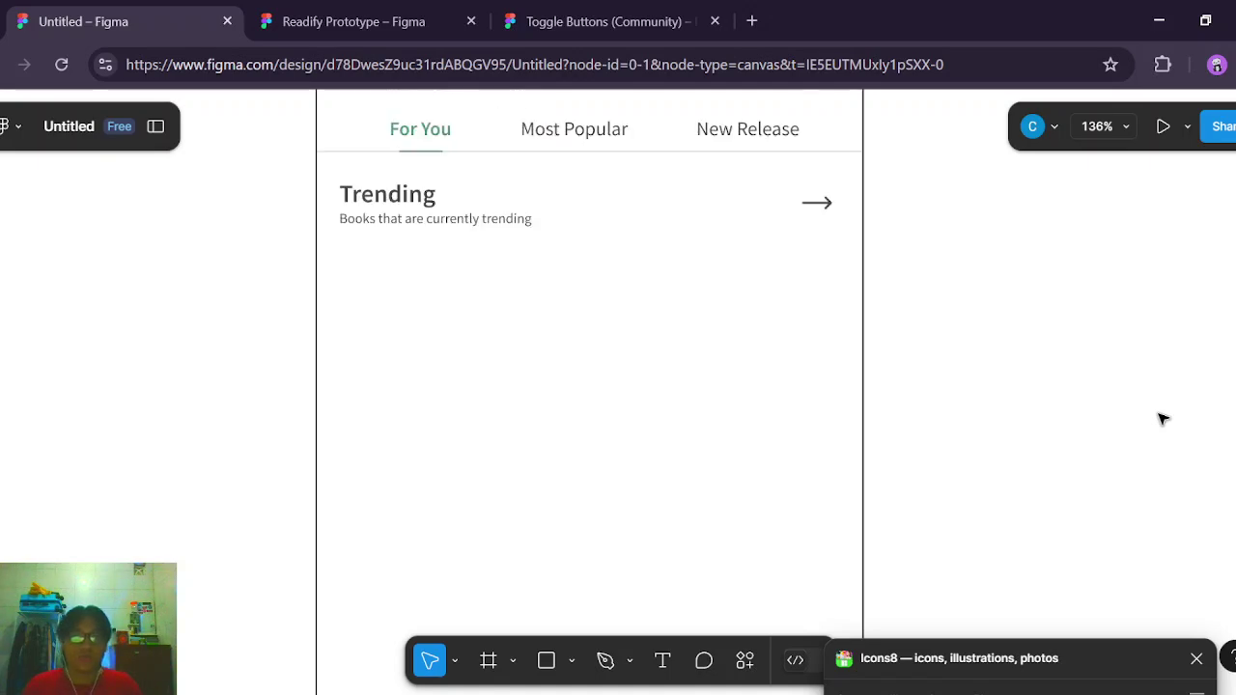
Try to select the A Certain Magical Index cover inside the Trending row of the Readify Prototype homepage.
left_click(429, 23)
left_click(619, 408)
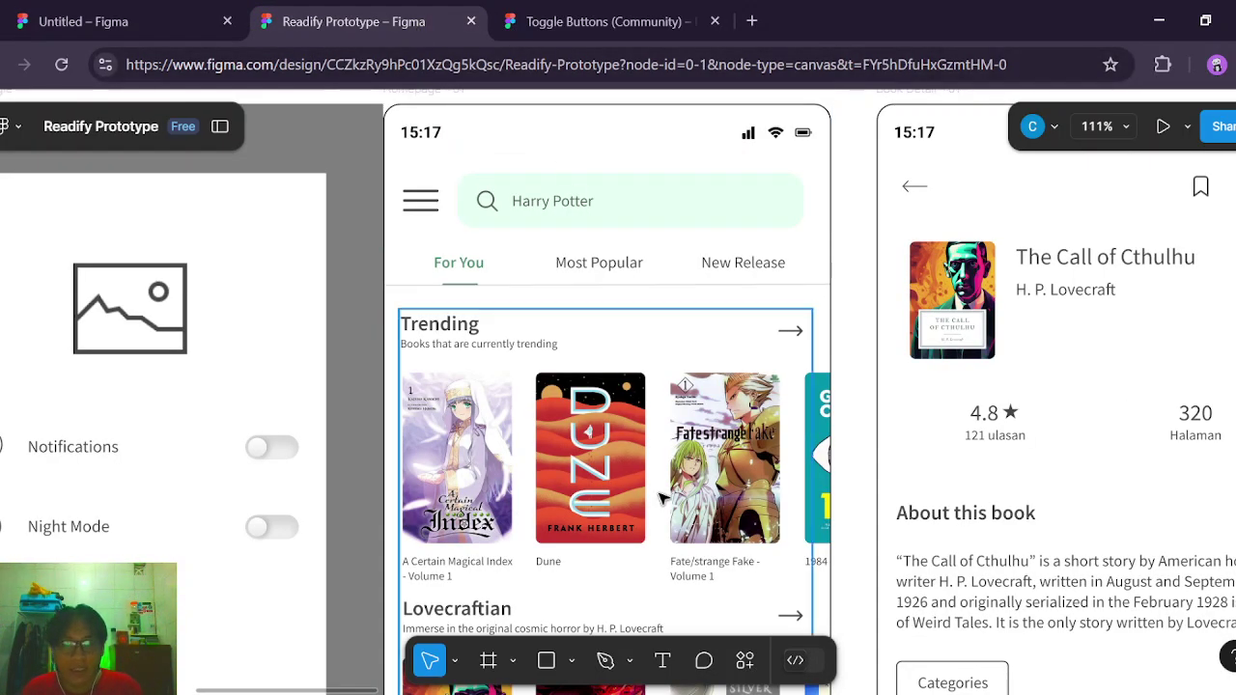
scroll(566, 464, "down", 2)
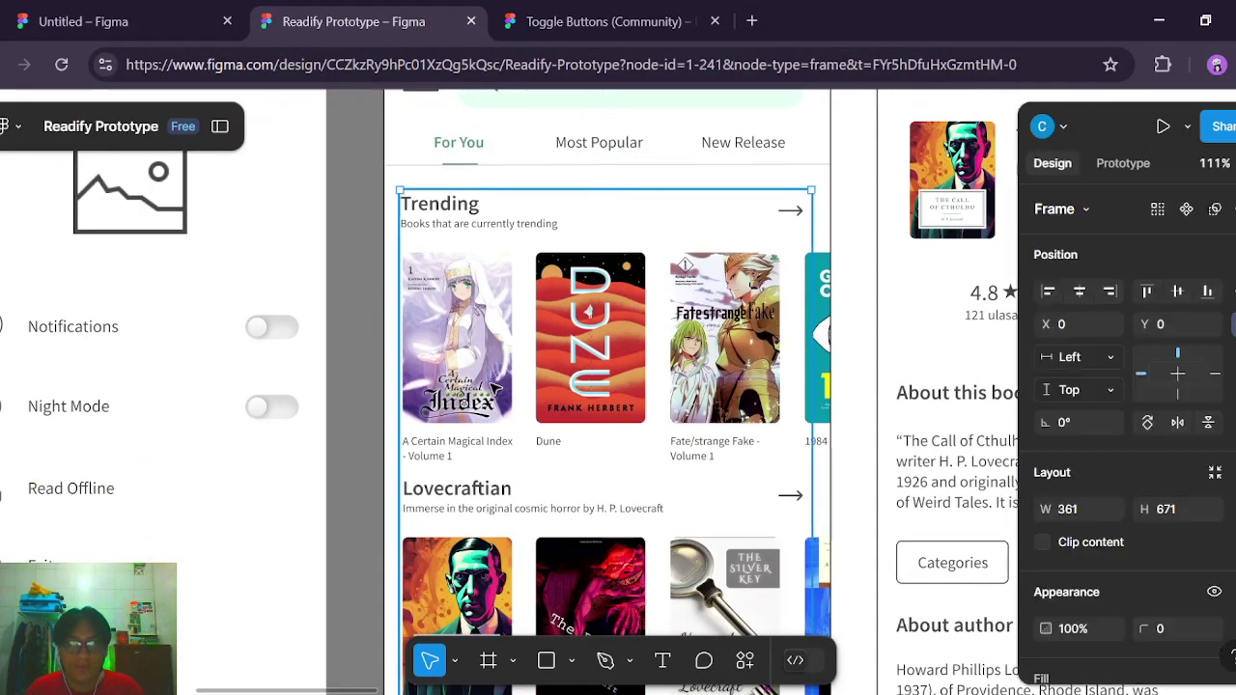
double_click(492, 386)
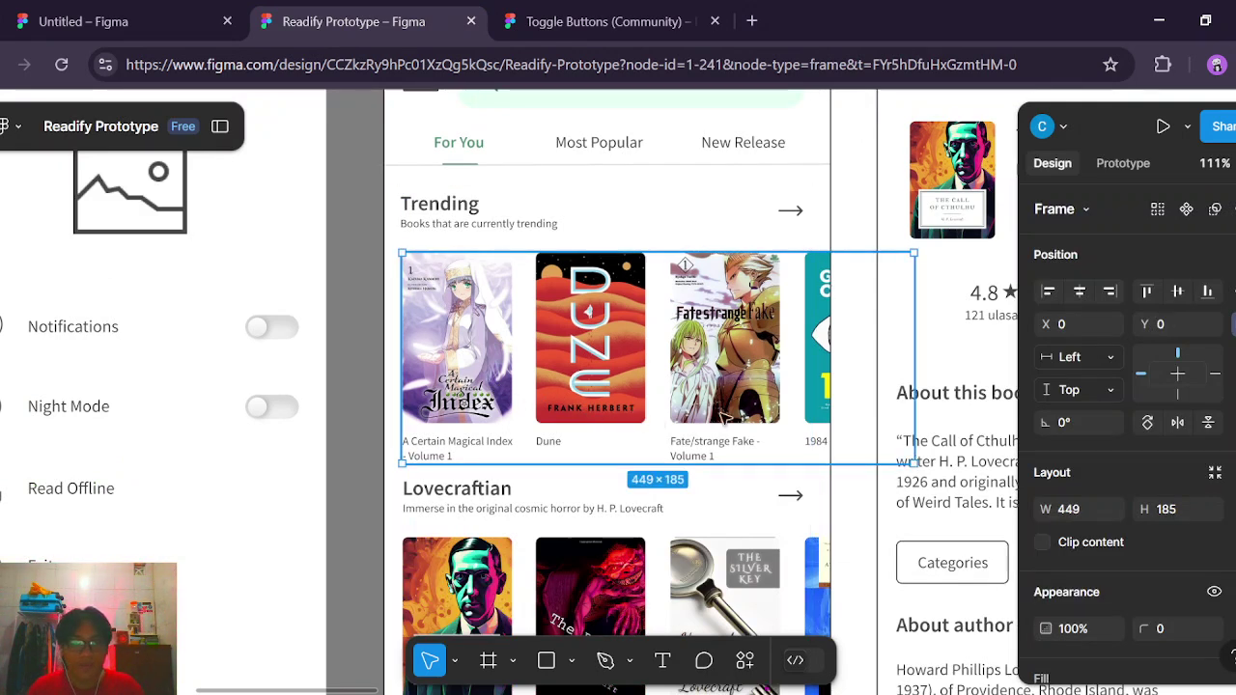
double_click(473, 396)
double_click(473, 396)
double_click(473, 396)
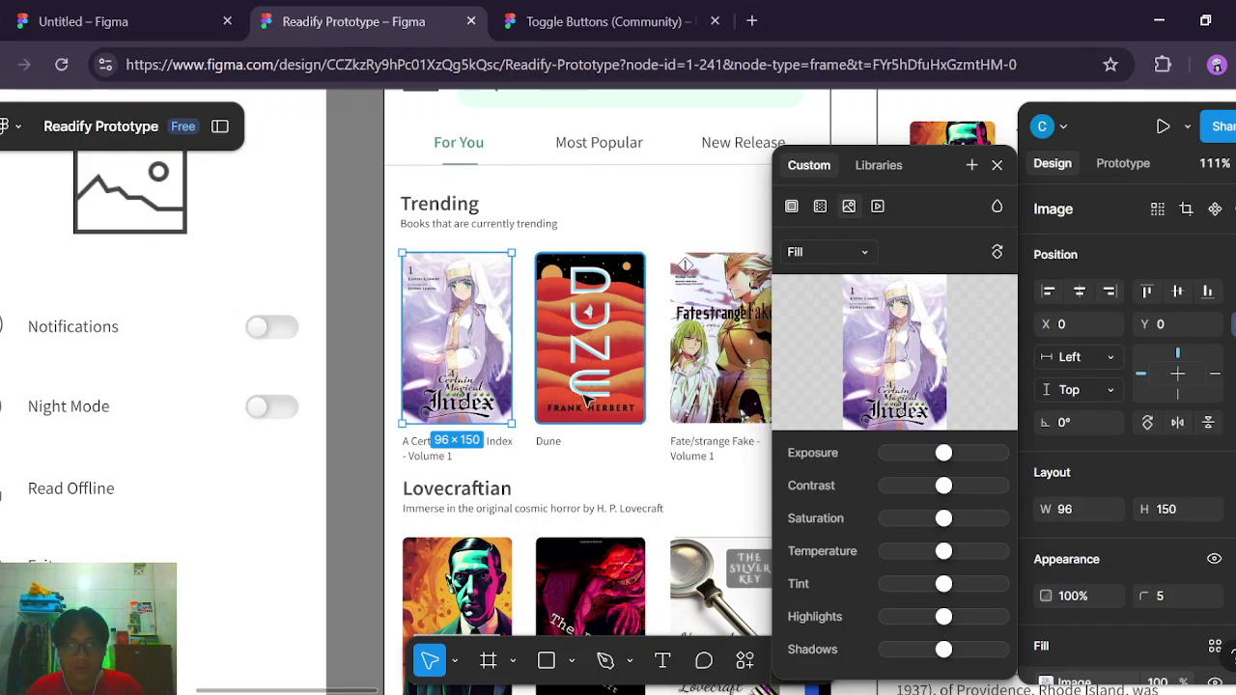
key("Escape")
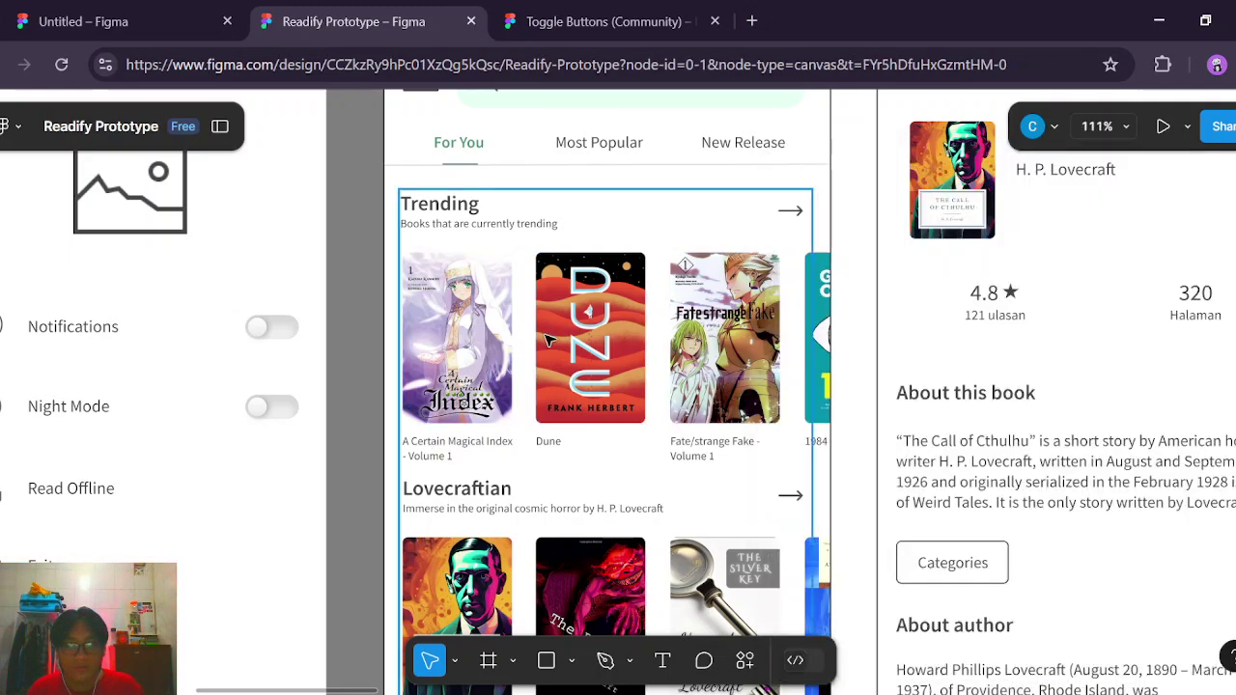
Try to select the four Trending book covers together with the 1984 title on the Readify Prototype homepage.
left_click(483, 345)
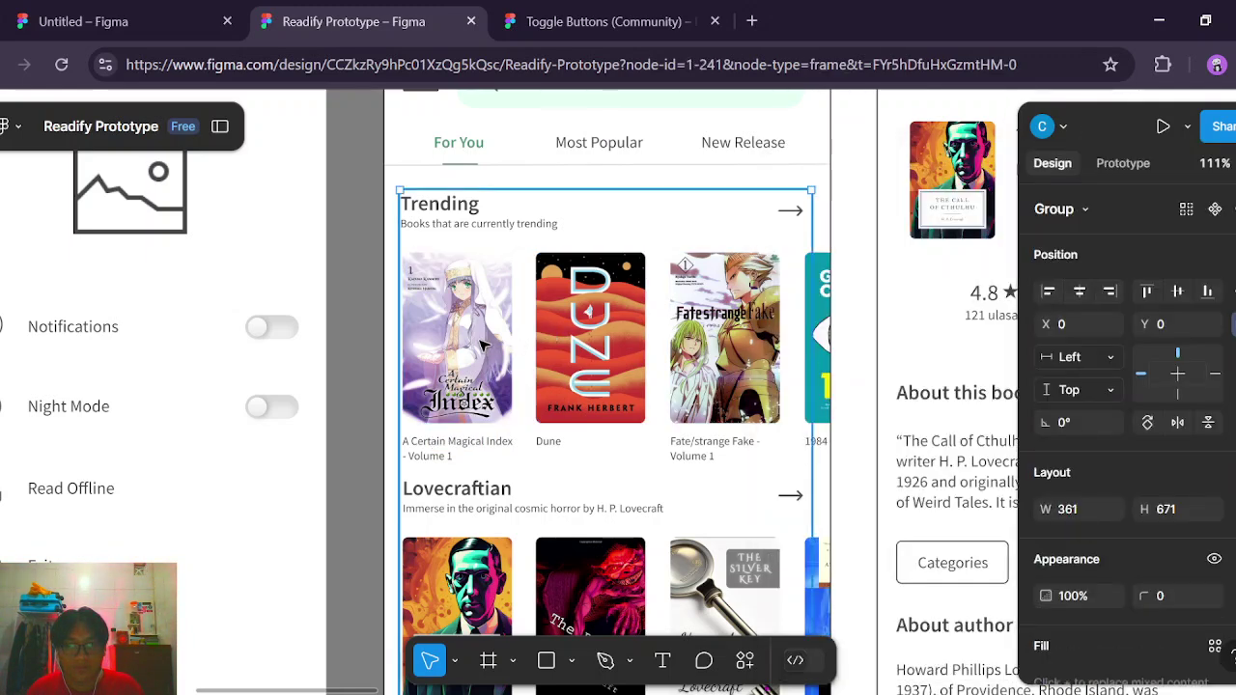
double_click(483, 345)
key("ctrl+alt+shift+r")
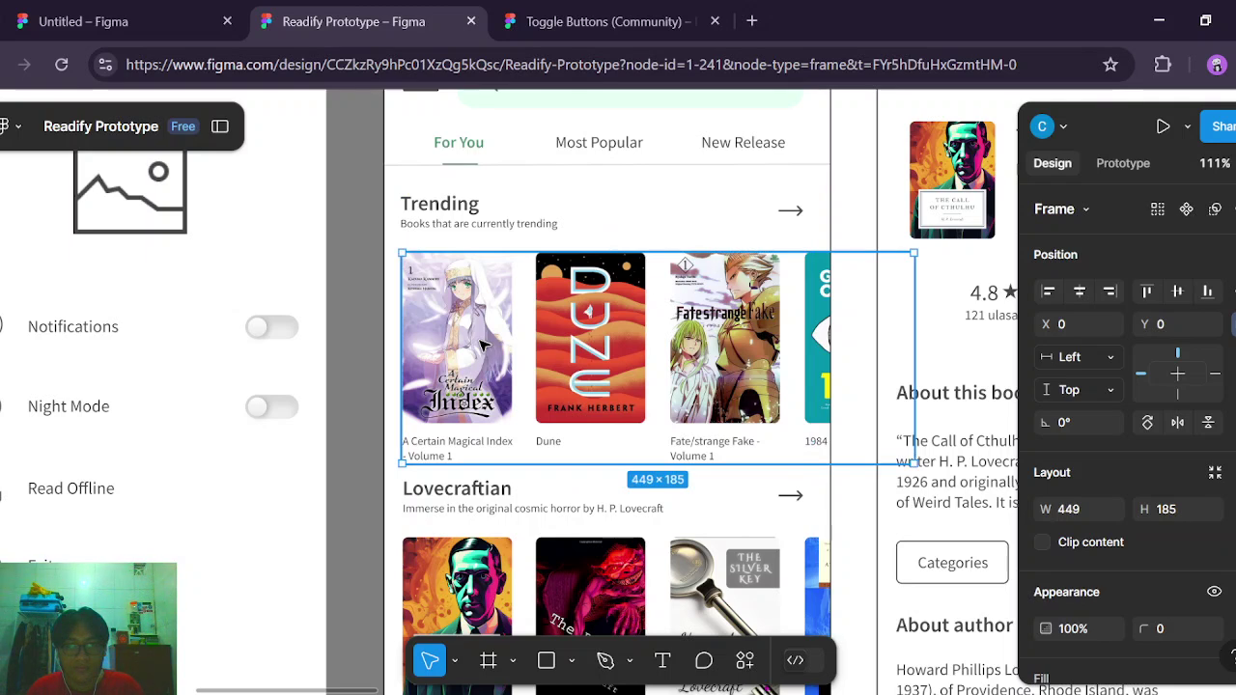
key("ctrl+g")
double_click(483, 344)
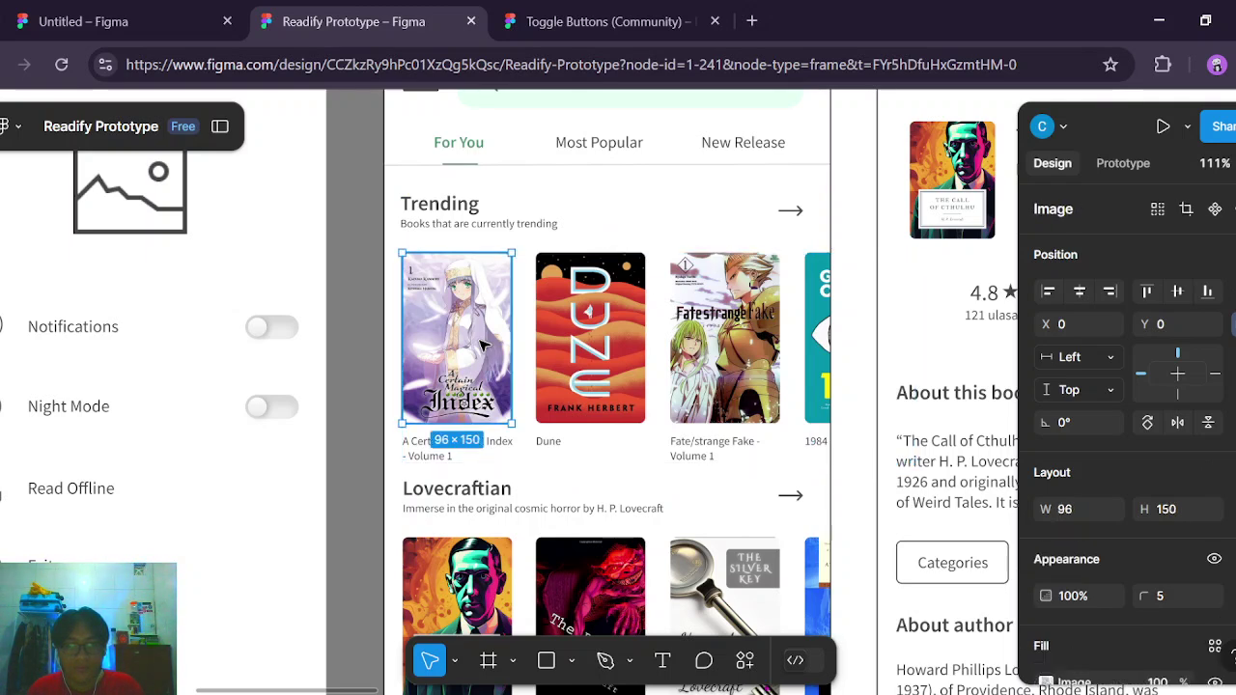
left_click(565, 343, "shift")
left_click(731, 339, "shift")
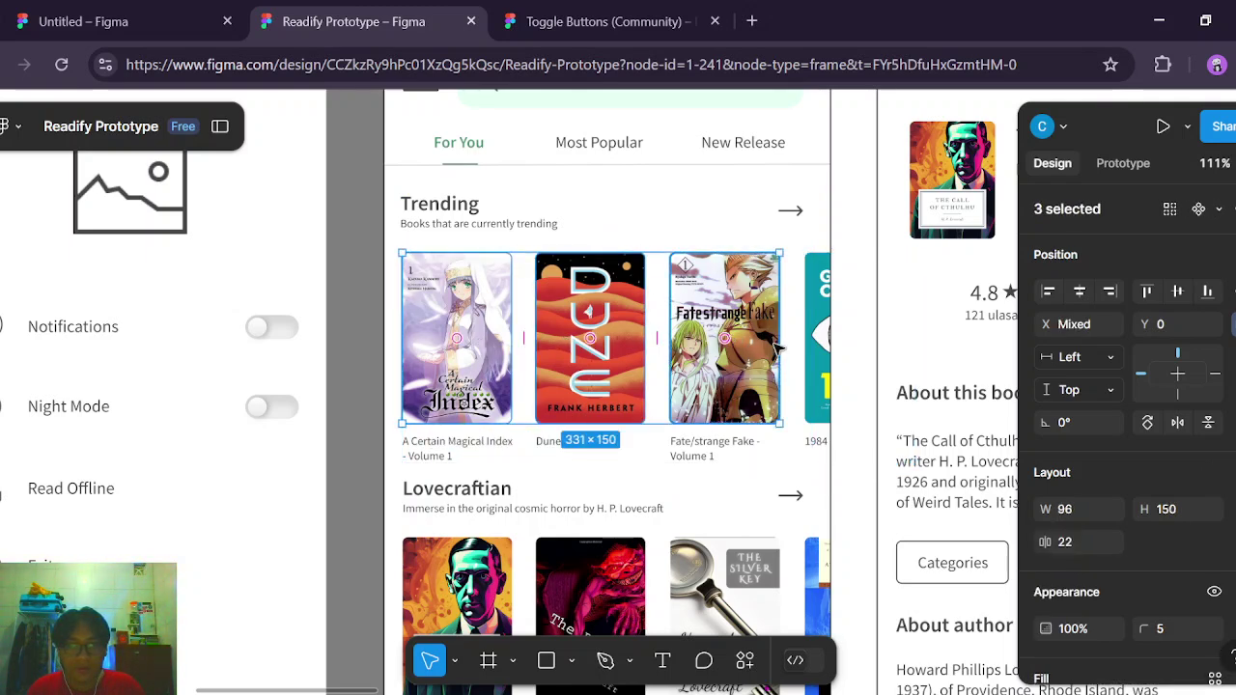
left_click(832, 355, "shift")
left_click(816, 443, "shift")
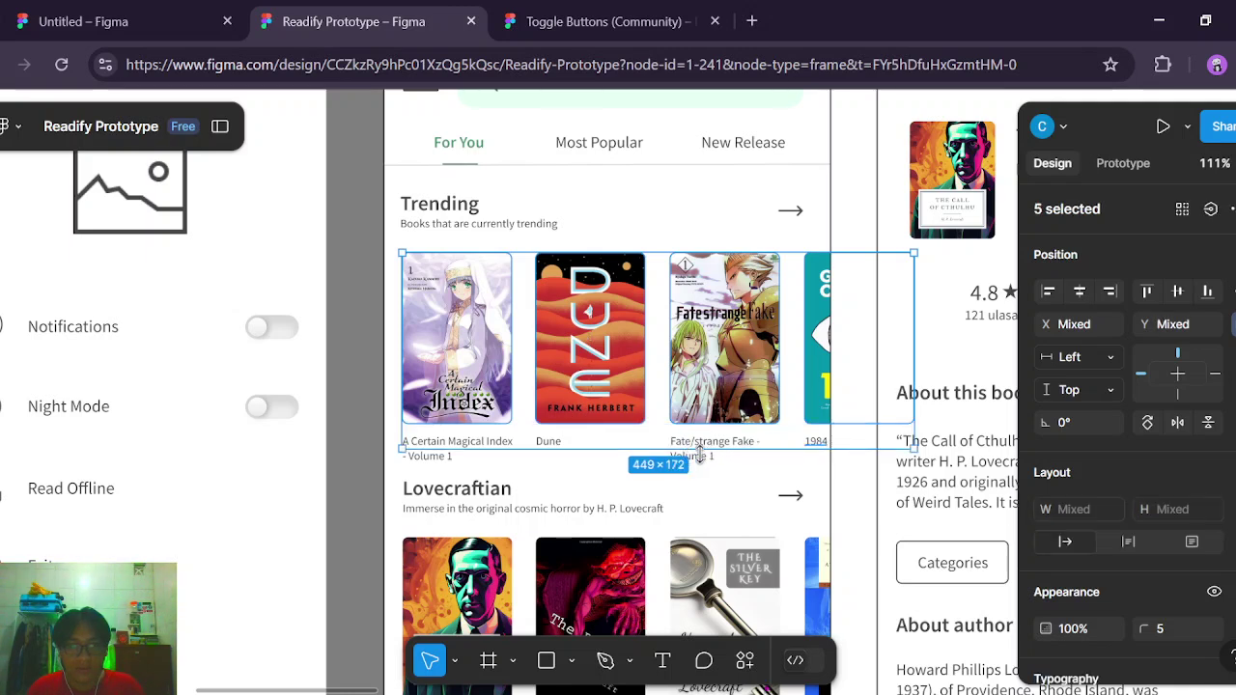
left_click(862, 459)
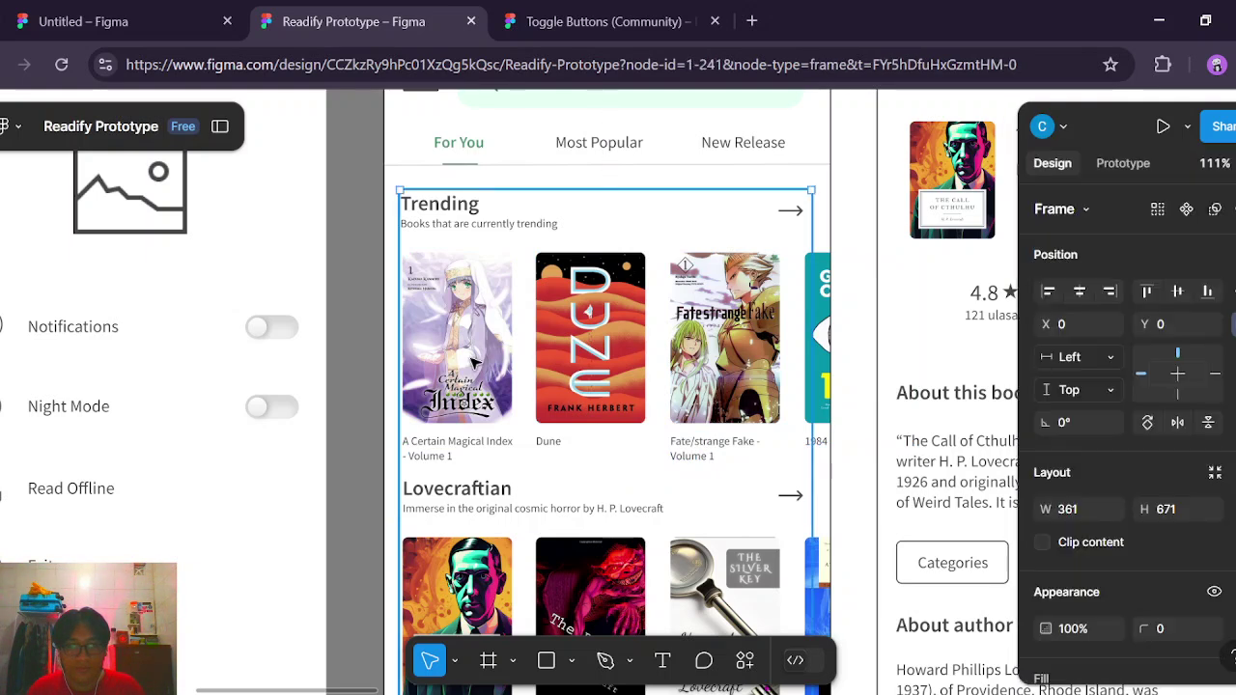
Copy the four Trending book covers together with their titles from the Readify Prototype homepage.
double_click(473, 361)
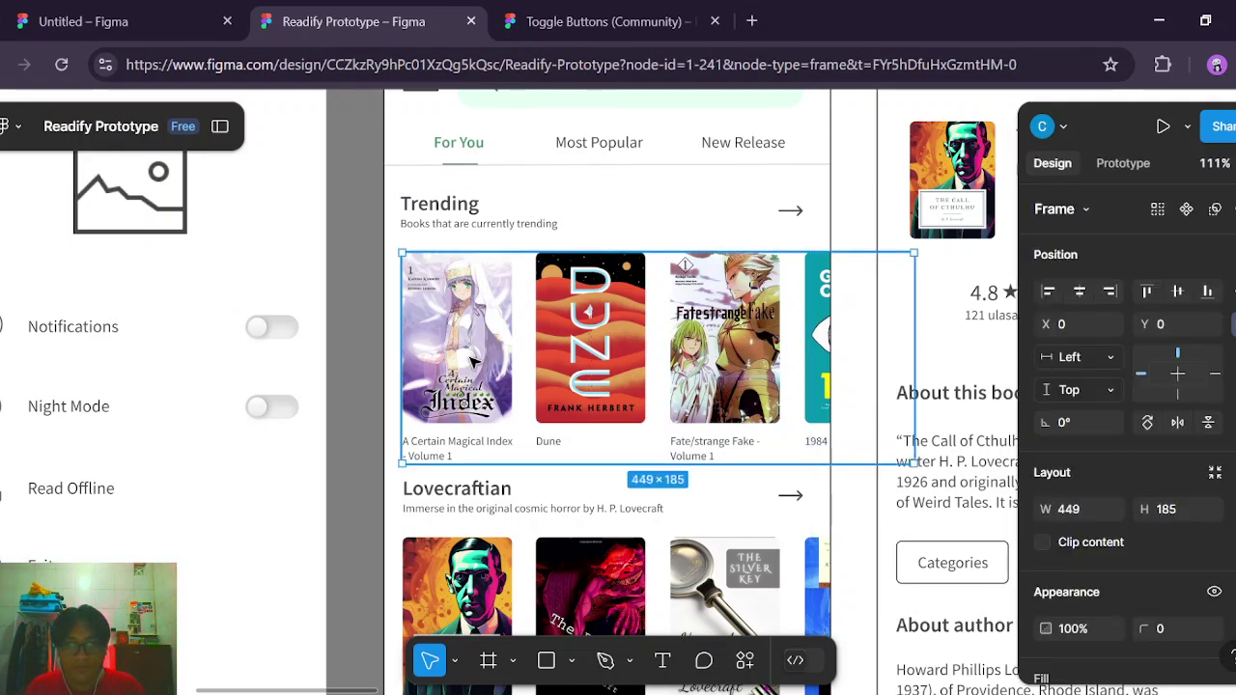
left_click(473, 361)
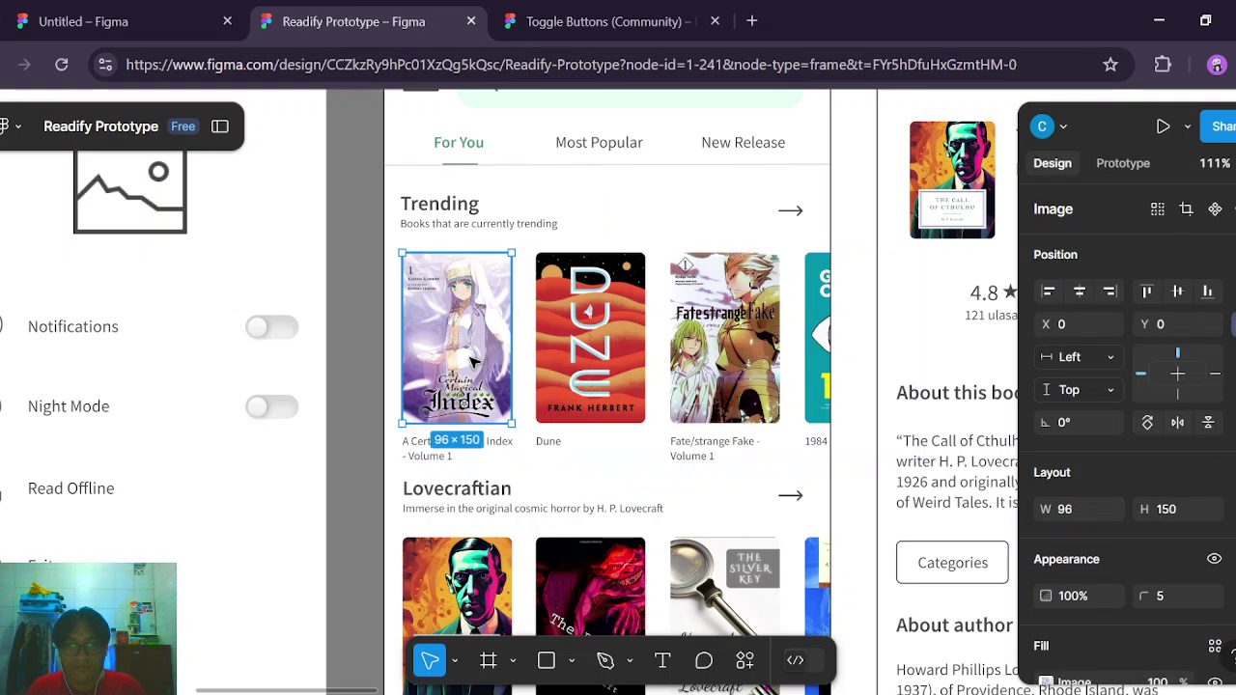
left_click(439, 450, "shift")
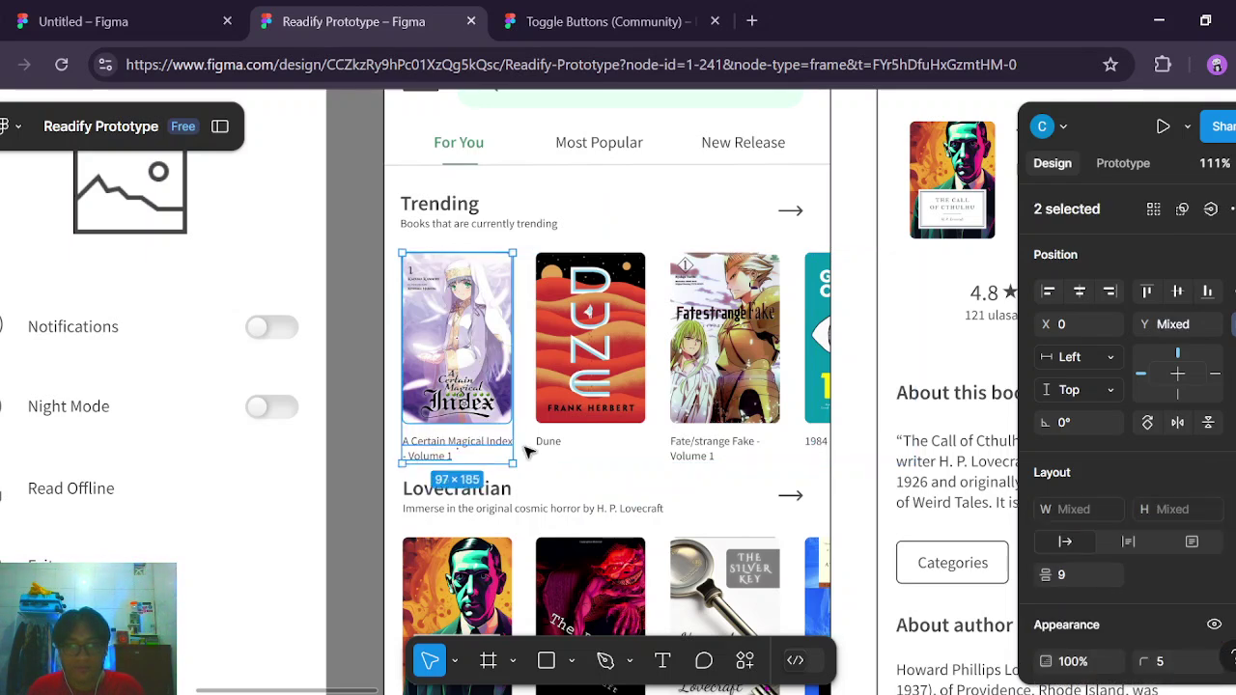
left_click(589, 381, "shift")
left_click(549, 441, "shift")
left_click(690, 396, "shift")
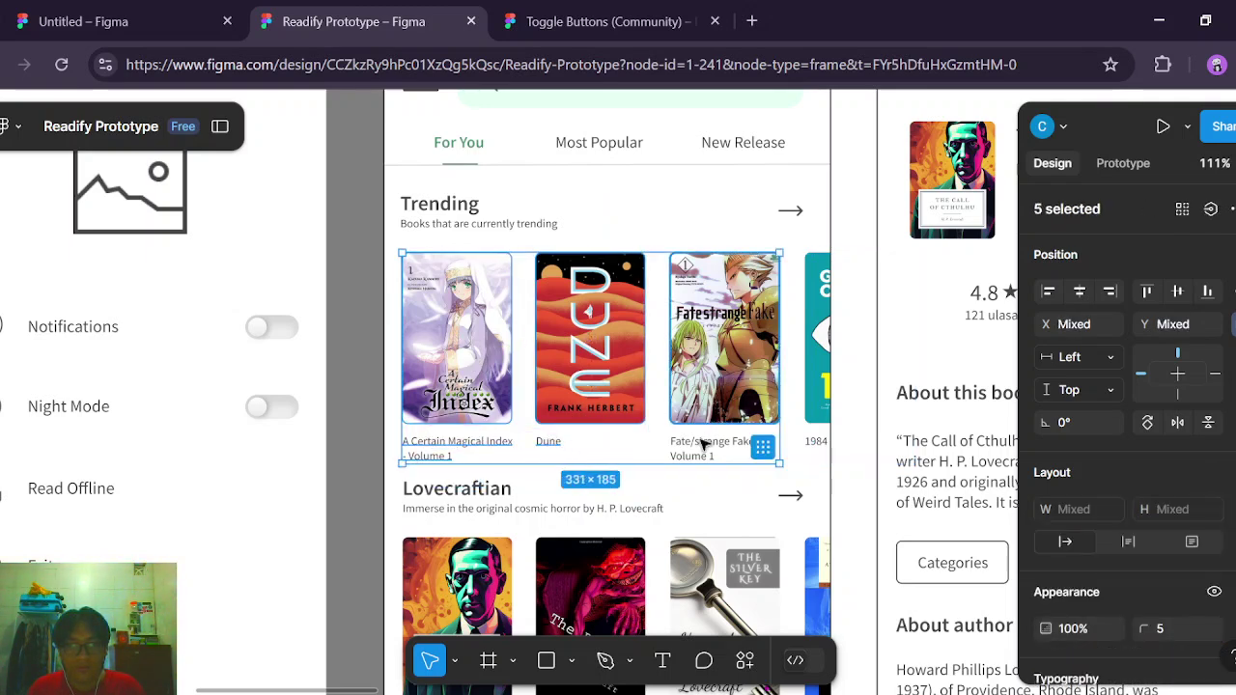
left_click(712, 447, "shift")
left_click(819, 384, "shift")
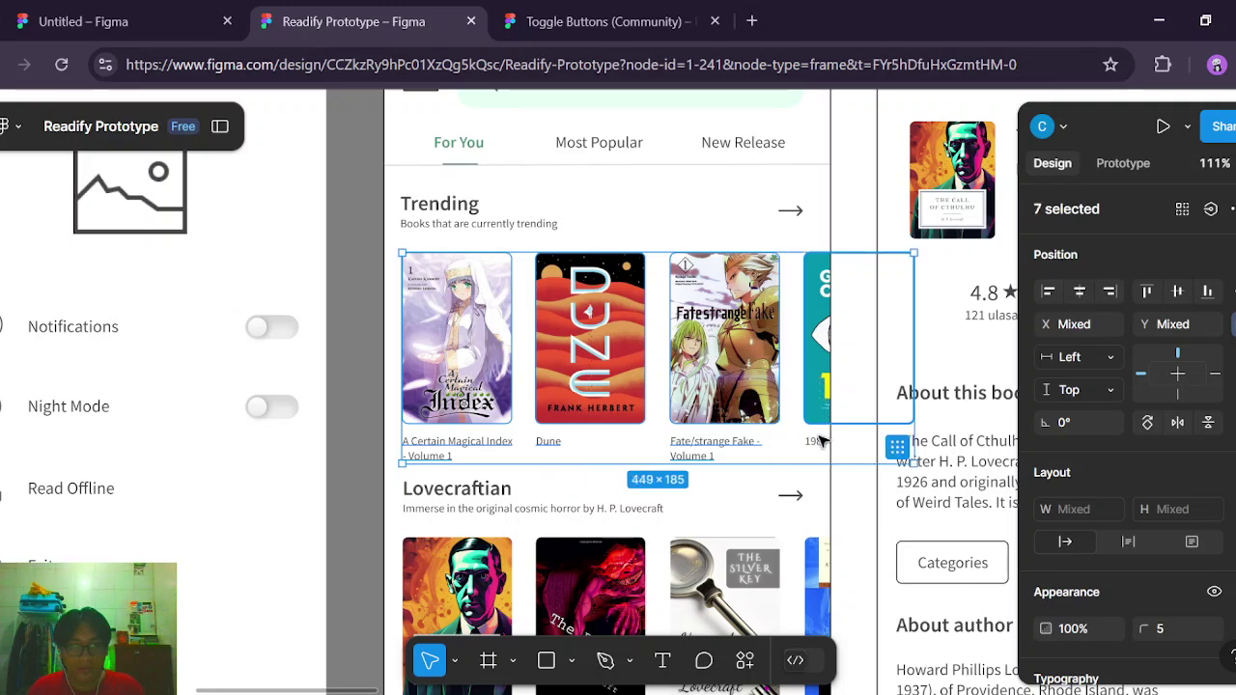
left_click(816, 441, "shift")
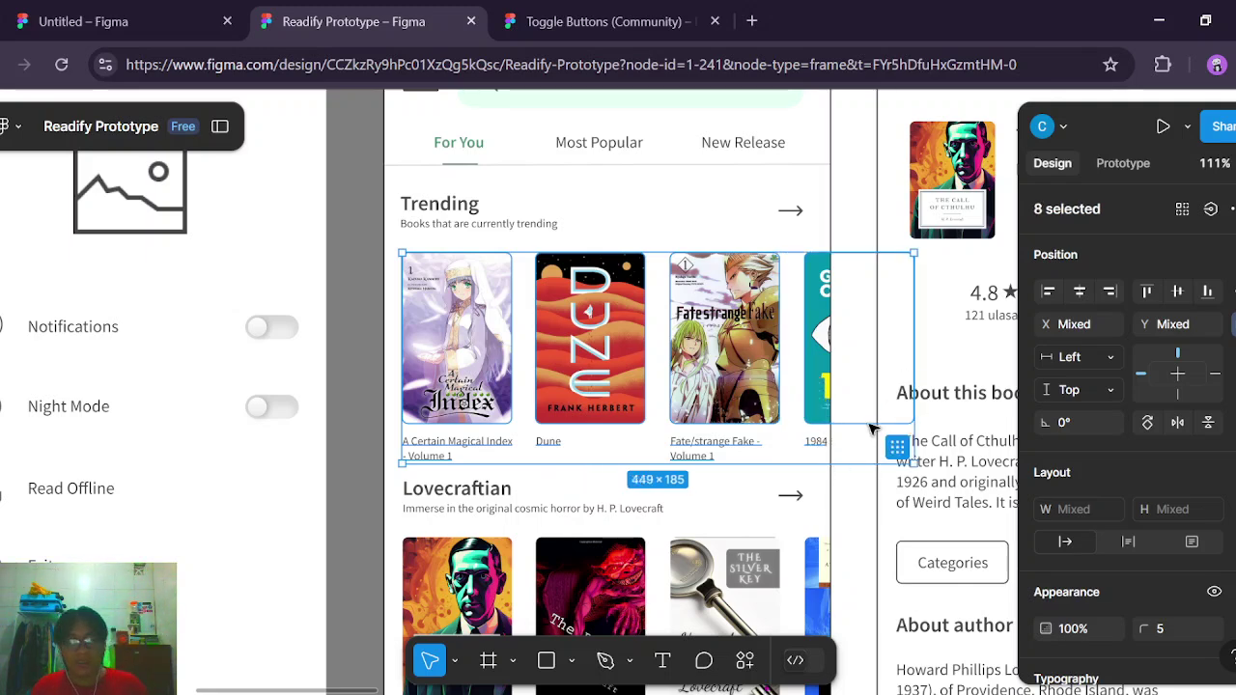
Paste the copied books into the Untitled file's Homepage frame and place them under the Trending subtitle, aligned with the heading's left edge.
left_click(82, 20)
scroll(454, 255, "up", 5)
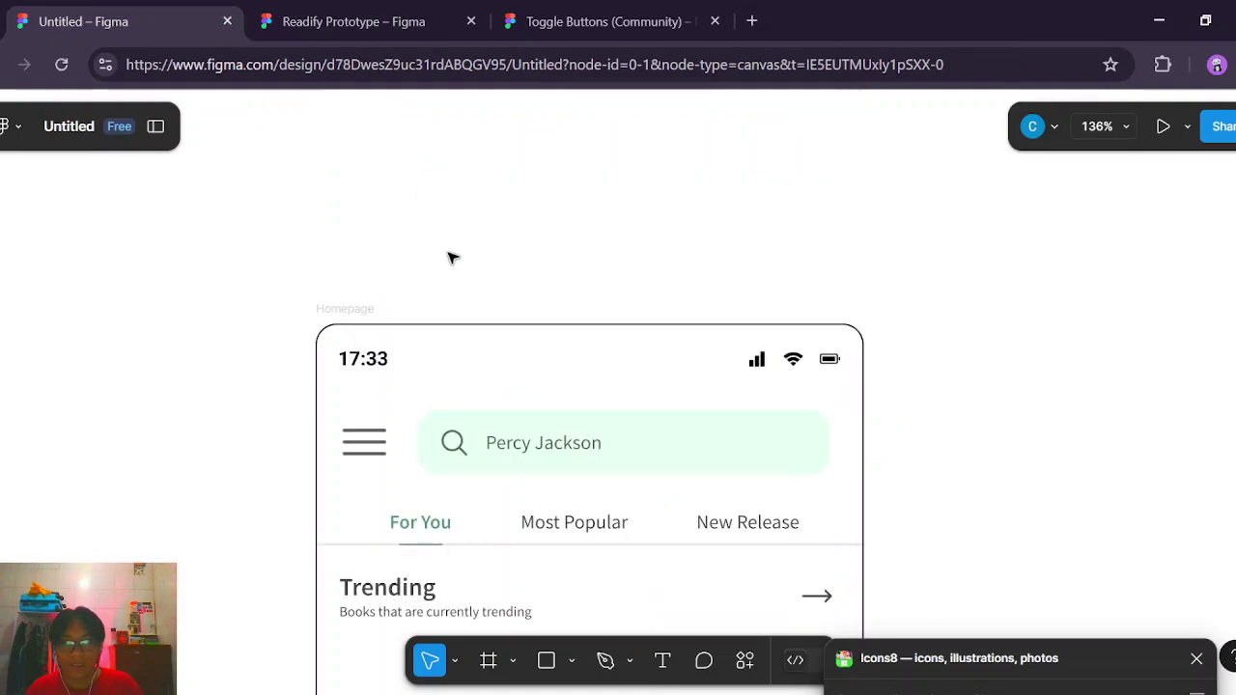
left_click(367, 310)
scroll(637, 356, "down", 3)
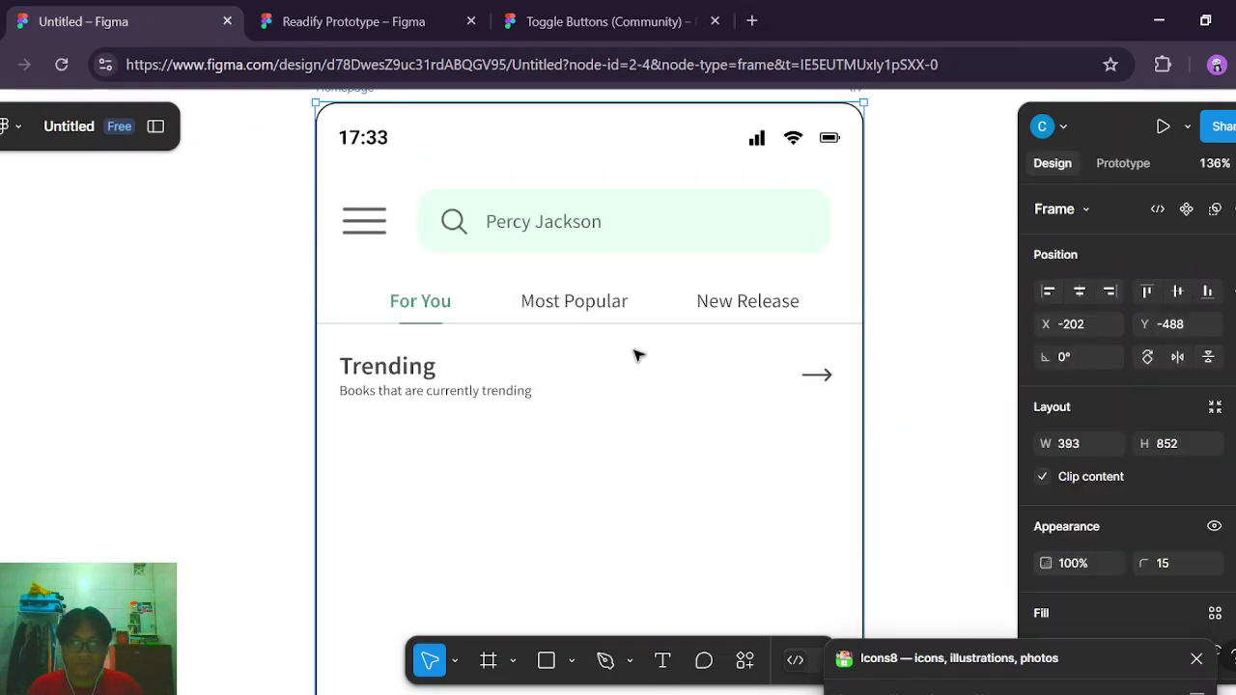
key("ctrl+v")
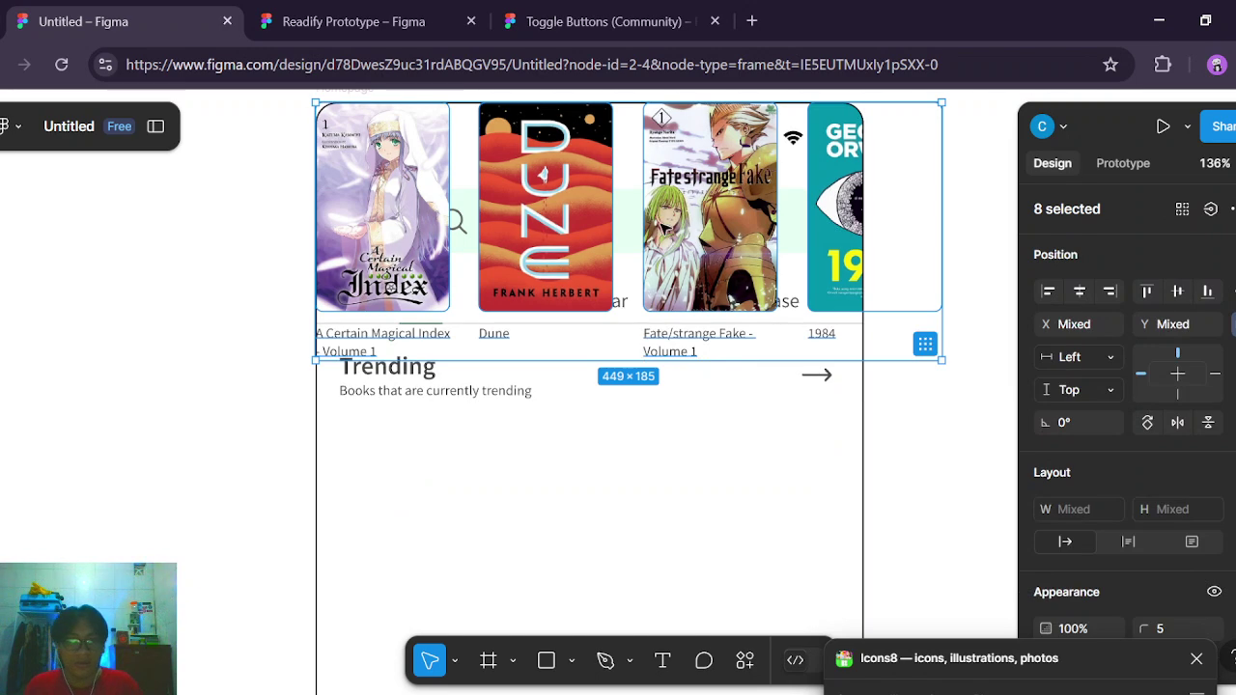
left_click_drag(663, 226, 703, 456)
scroll(732, 419, "down", 2)
scroll(735, 396, "down", 3)
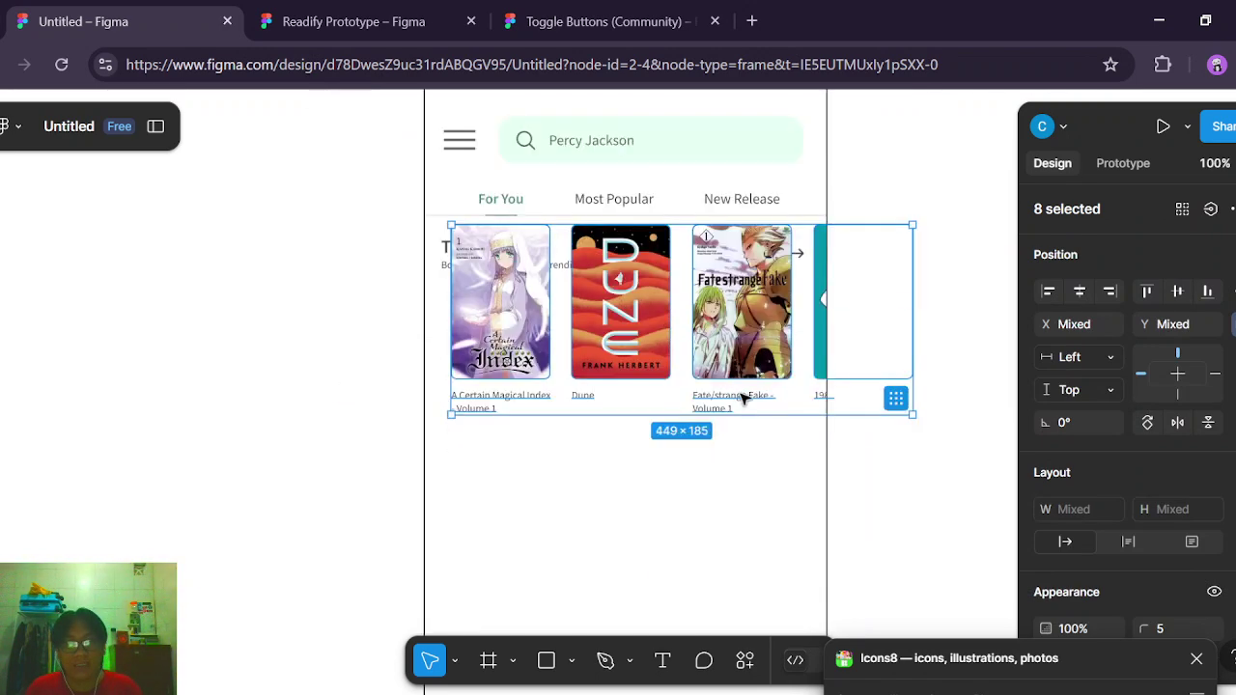
left_click_drag(606, 280, 598, 332)
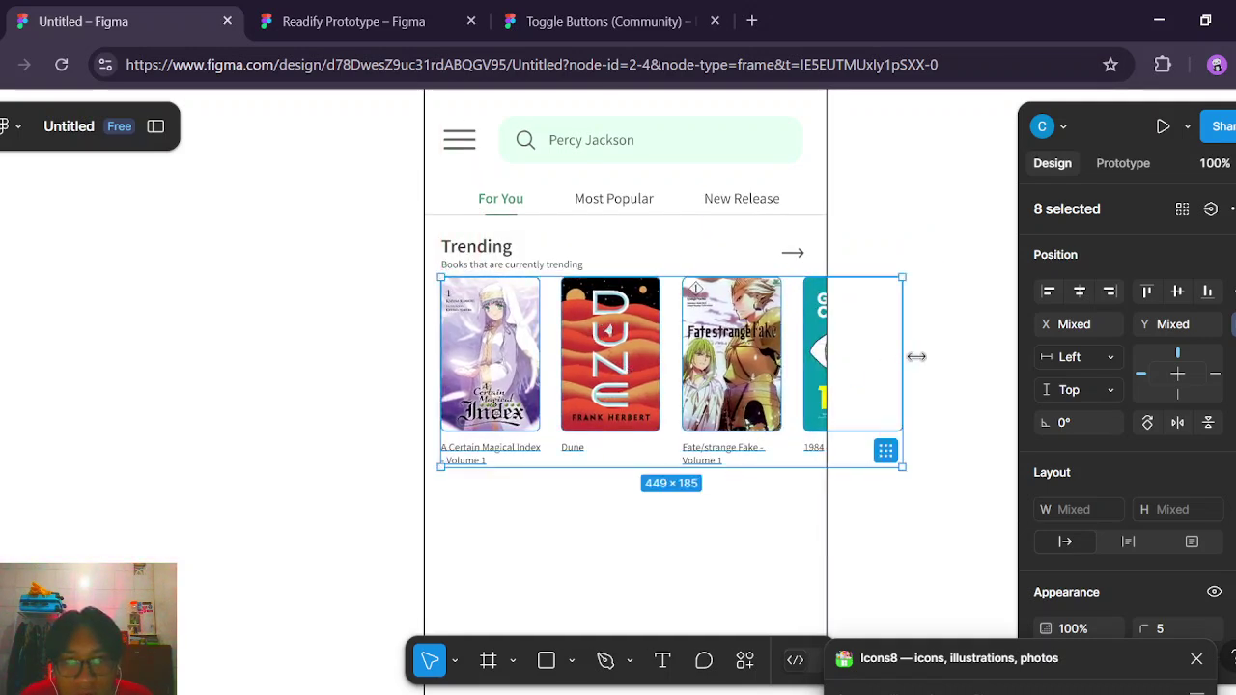
Move the Trending book row slightly lower to leave a small gap beneath the subtitle.
key("Escape")
left_click(352, 21)
key("ctrl+v")
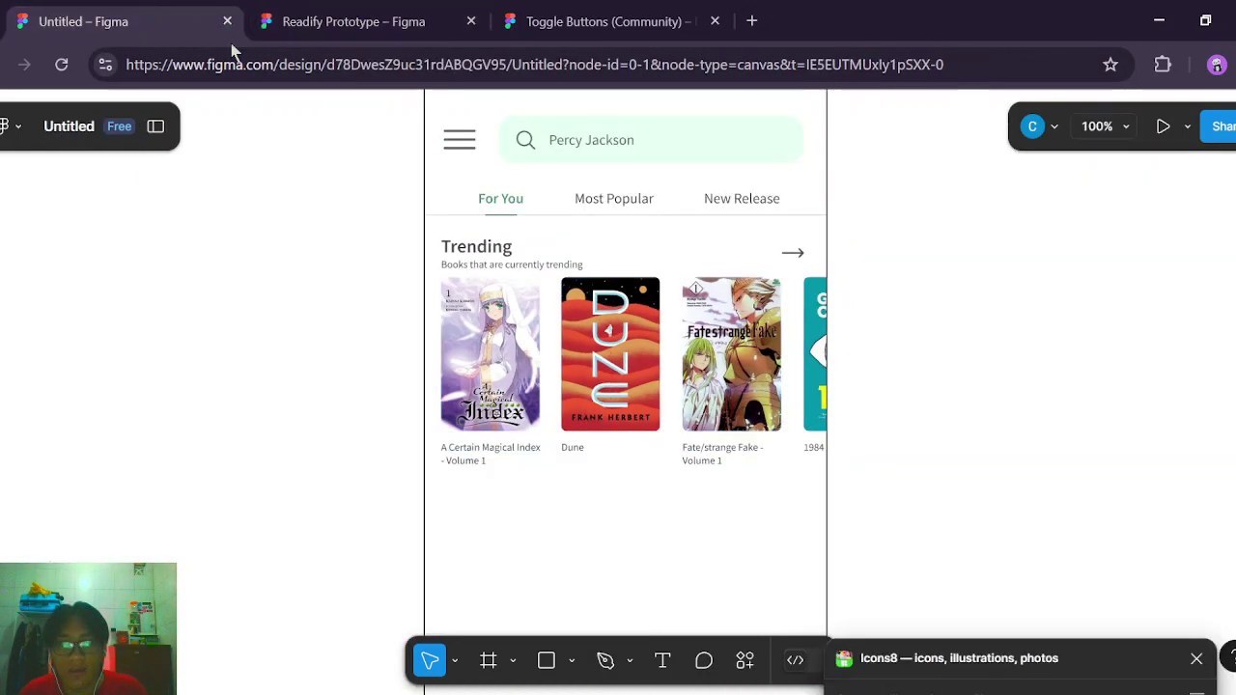
left_click(145, 20)
key("ctrl+z")
left_click_drag(592, 326, 609, 339)
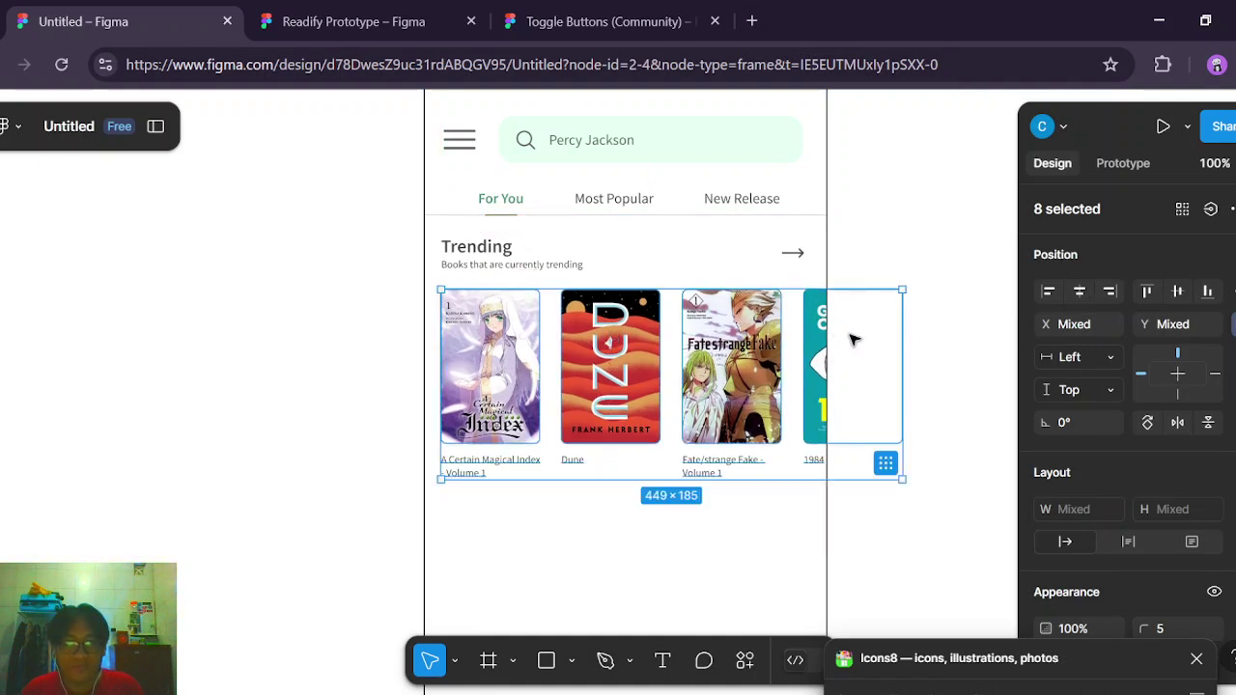
left_click(962, 342)
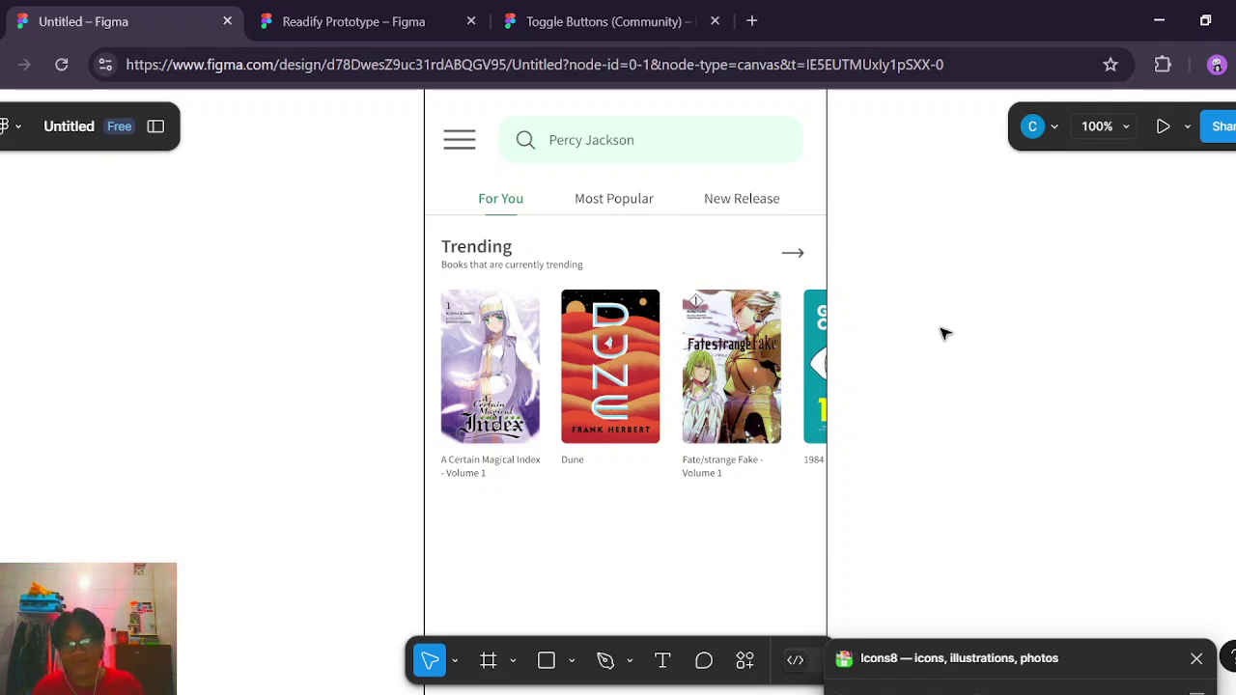
scroll(986, 366, "down", 3)
scroll(922, 339, "up", 1)
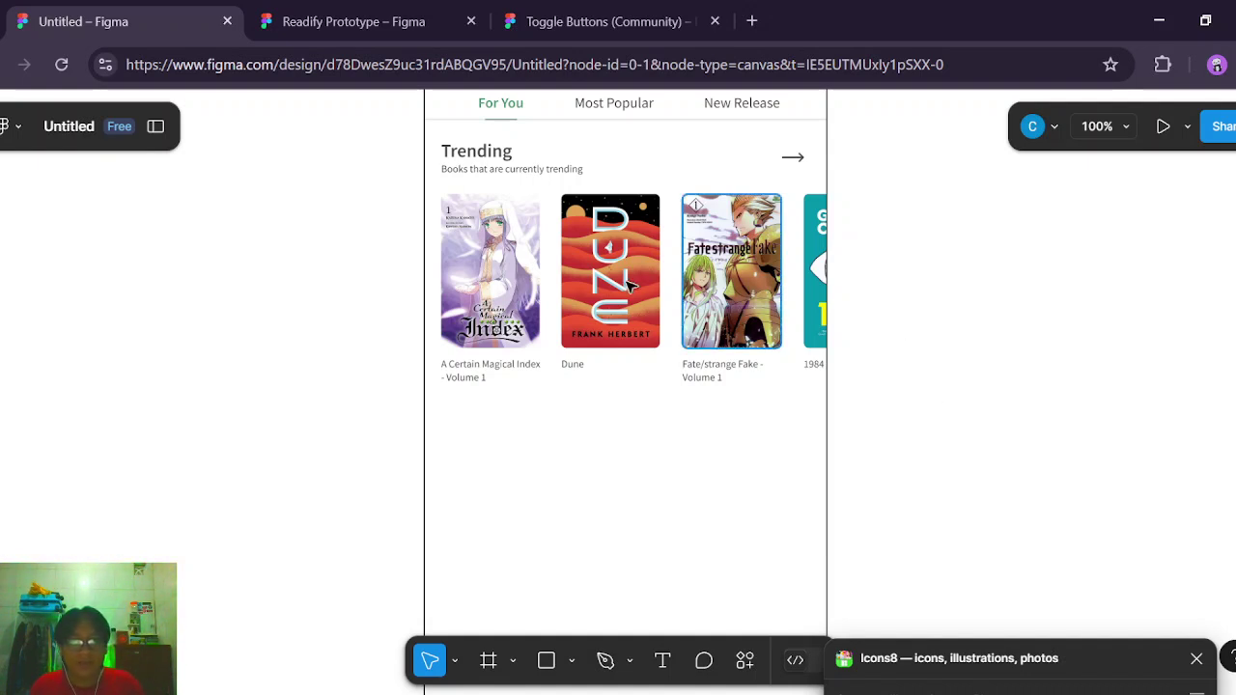
left_click_drag(427, 123, 809, 171)
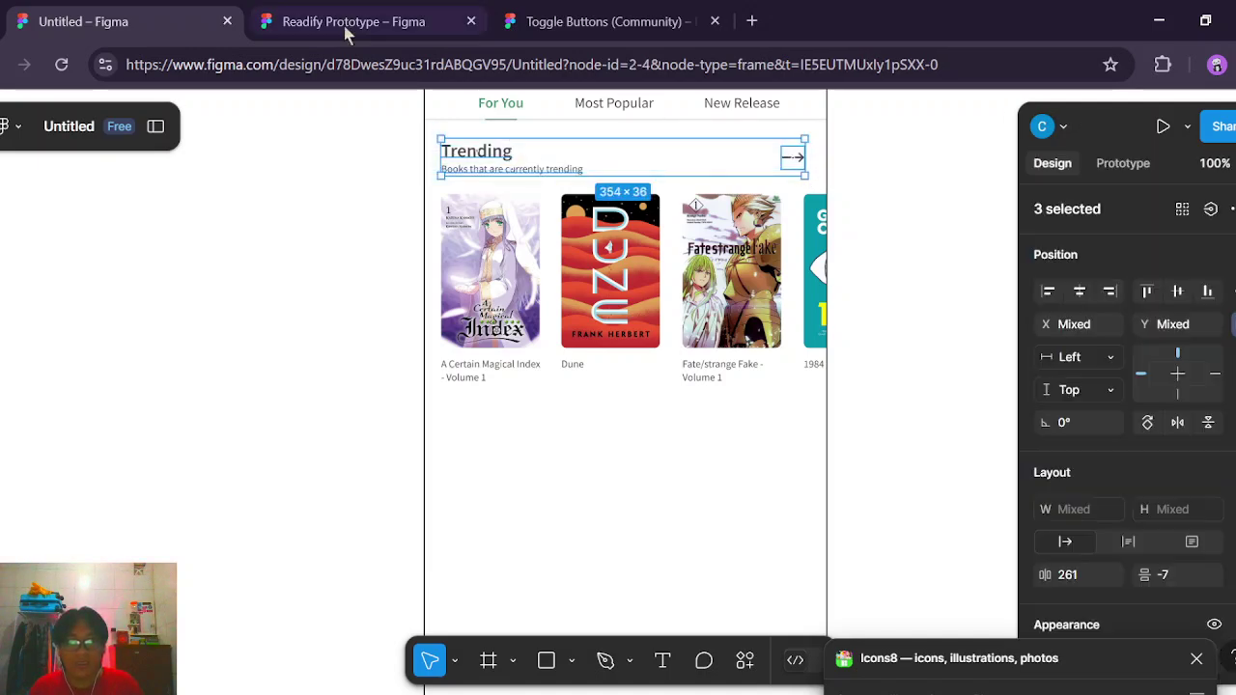
Copy the Lovecraftian heading, its subtitle and the arrow icon from the Readify Prototype homepage.
left_click(367, 40)
scroll(849, 461, "down", 3)
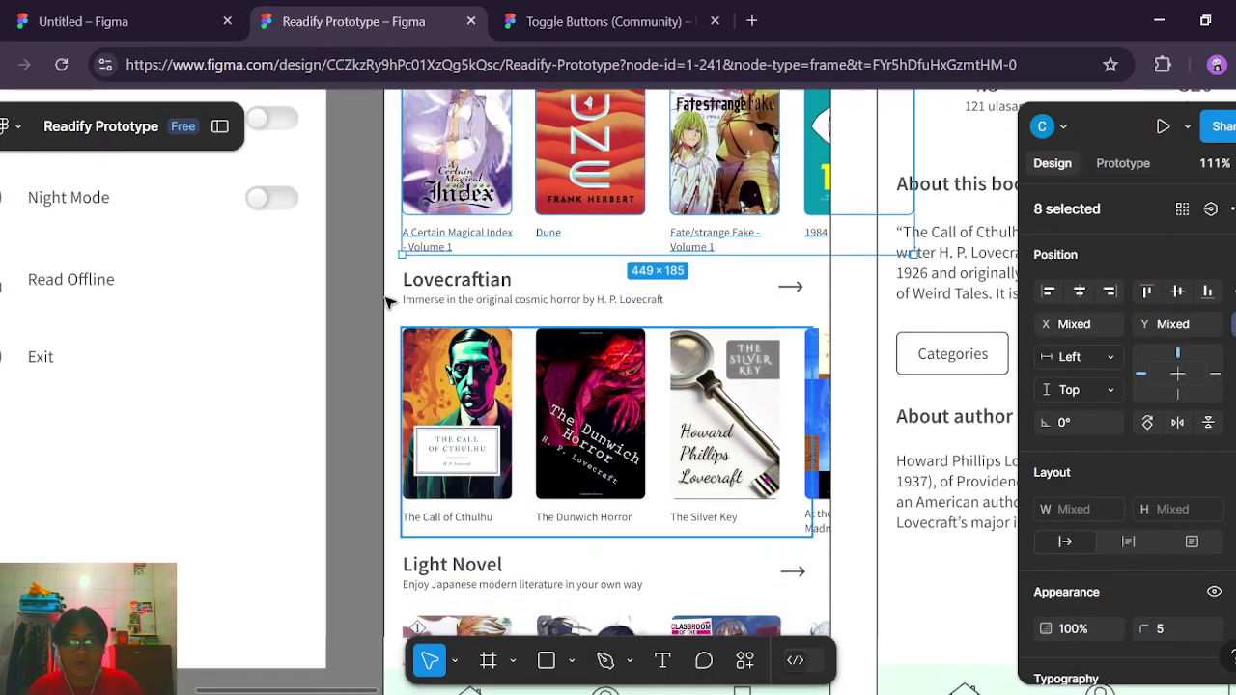
left_click(870, 347)
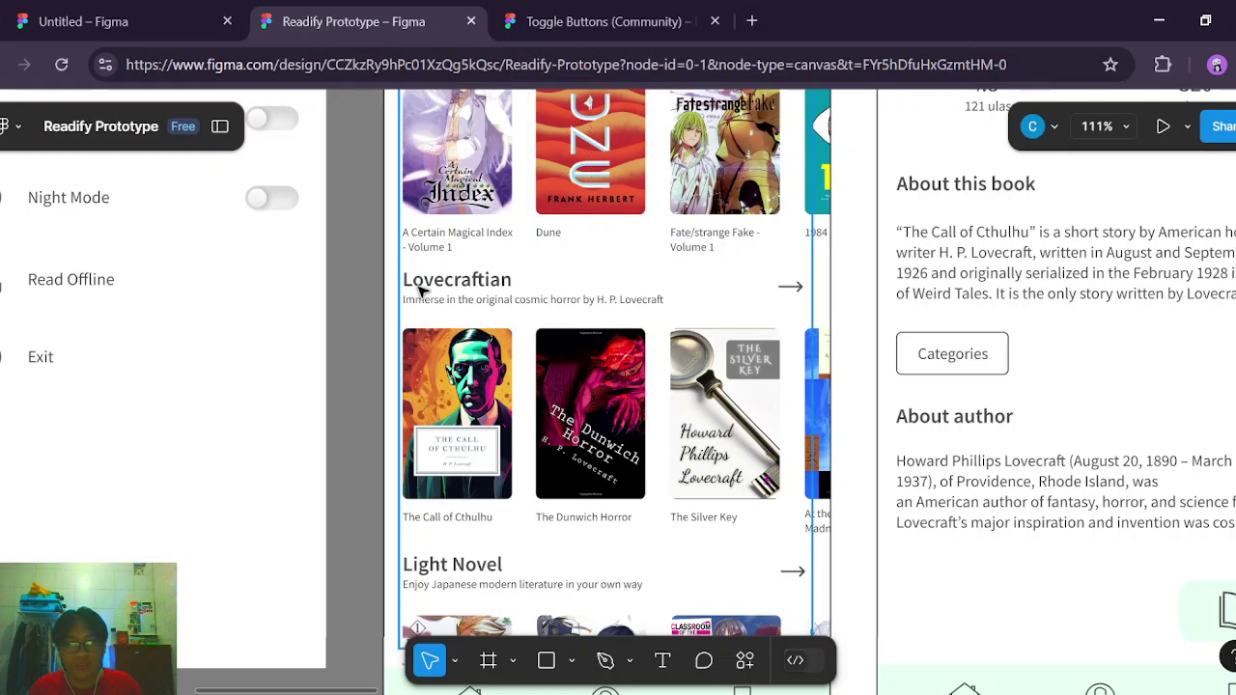
left_click(420, 291)
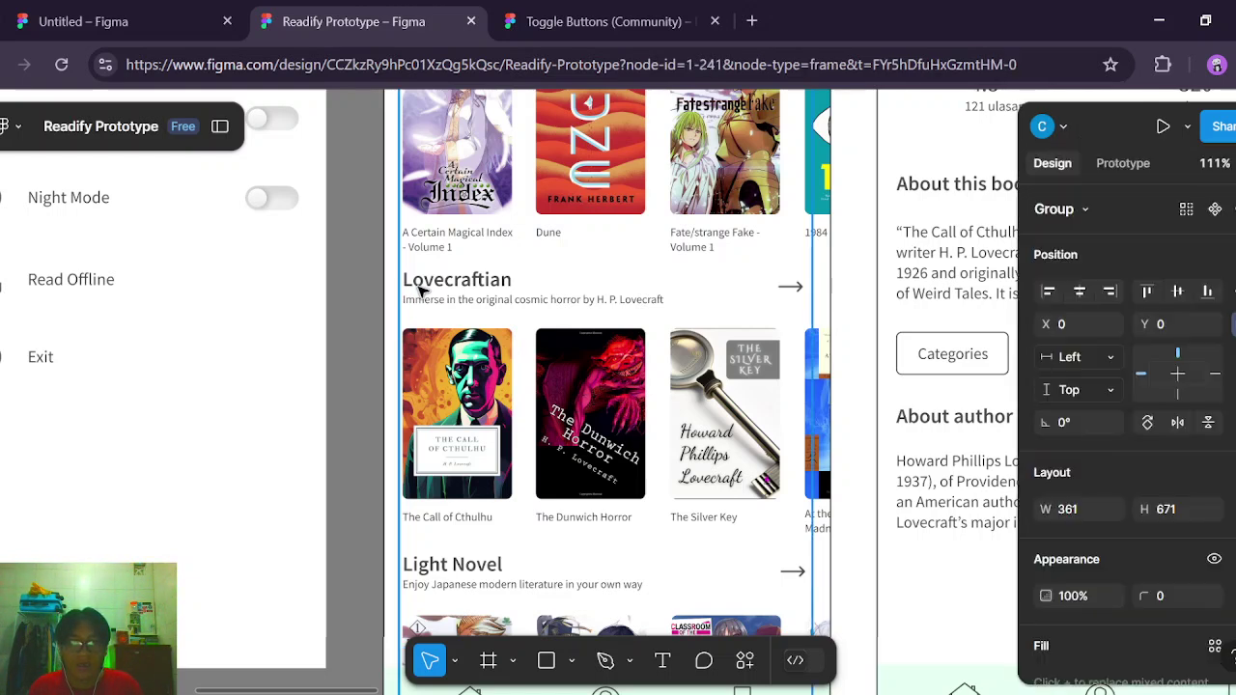
double_click(420, 287)
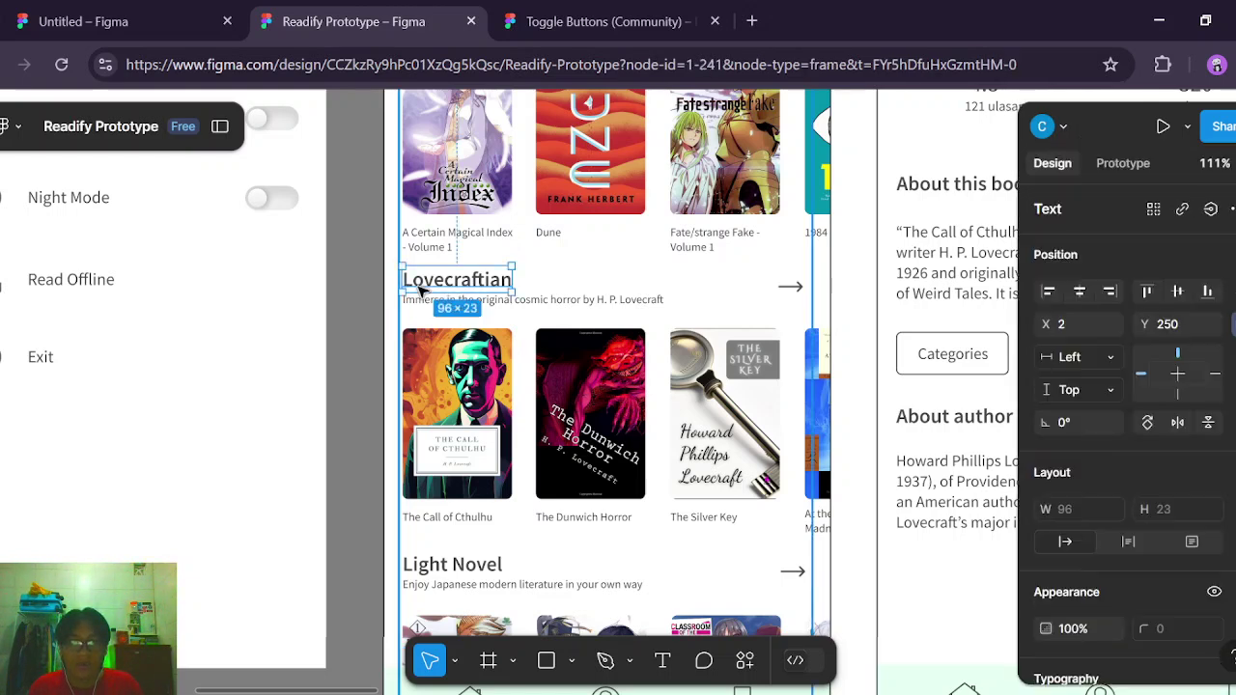
left_click(582, 305, "shift")
left_click(792, 286, "shift")
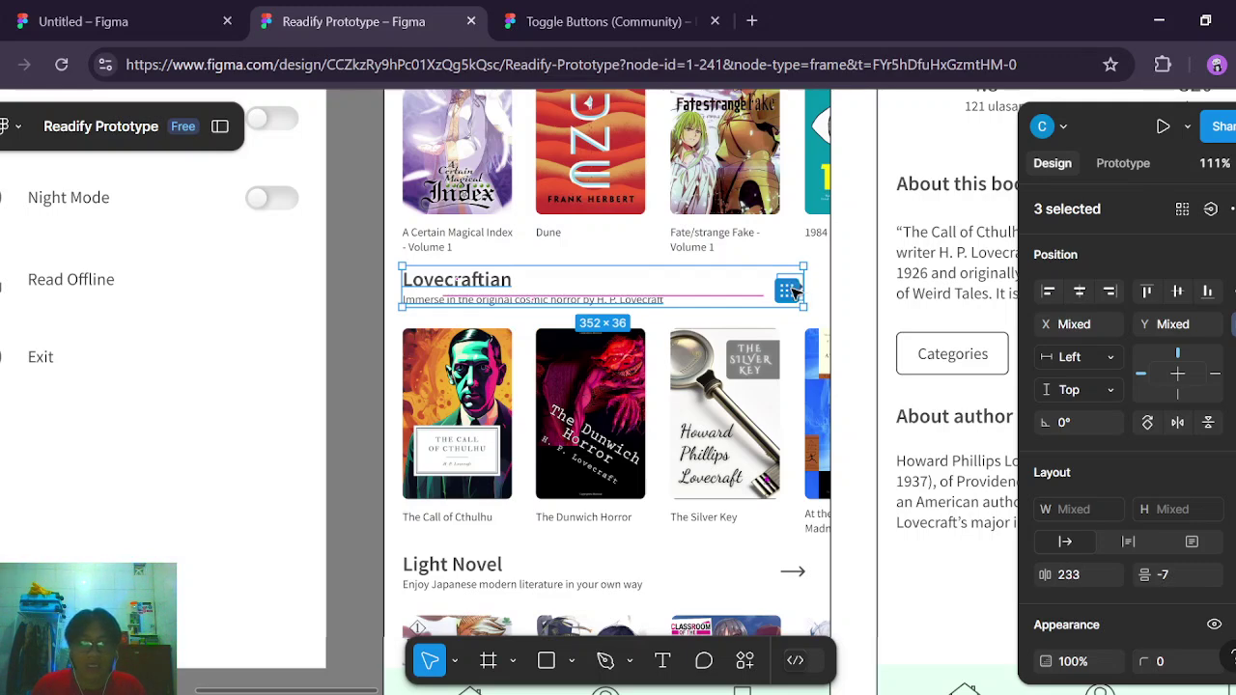
Paste the copied Lovecraftian header into the Untitled file's Homepage frame.
left_click(159, 14)
scroll(640, 319, "up", 4)
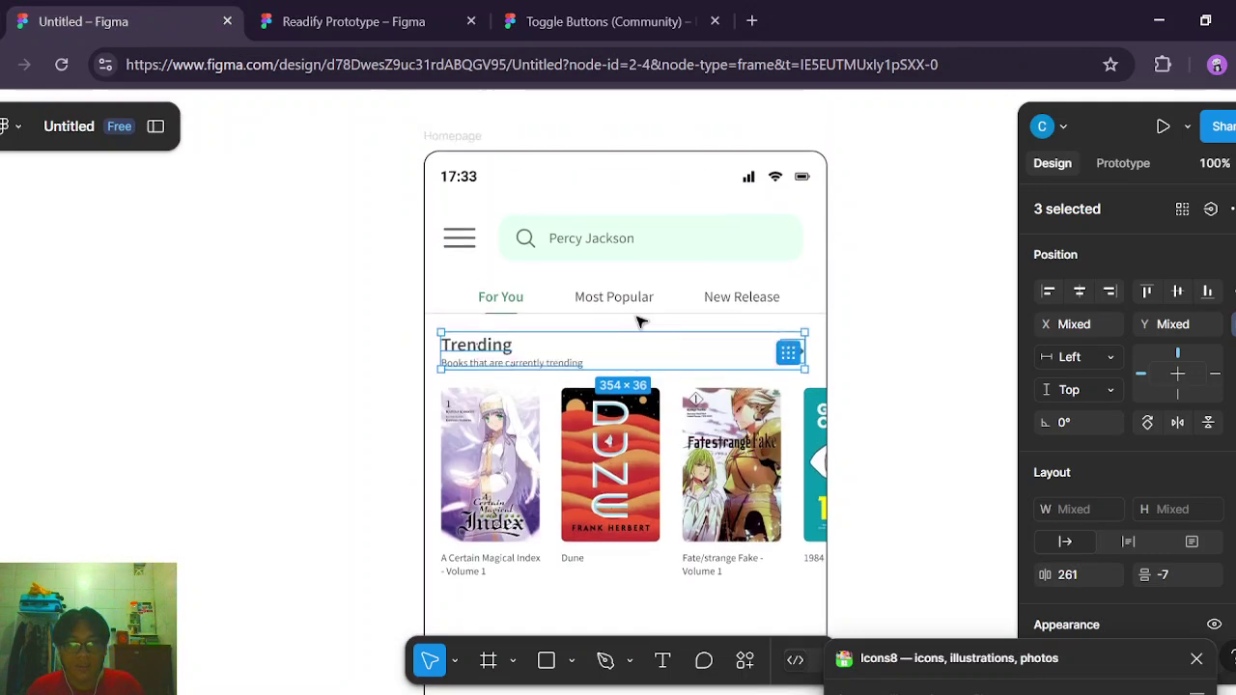
left_click(467, 153)
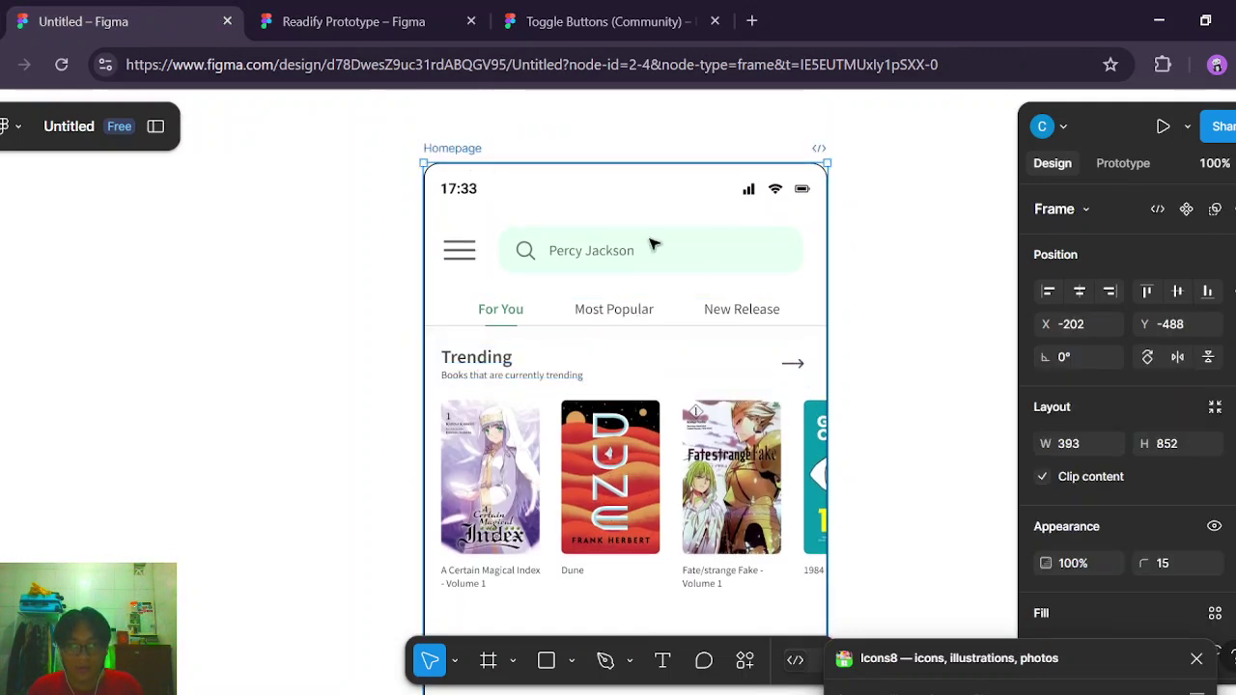
key("ctrl+v")
scroll(946, 447, "down", 6)
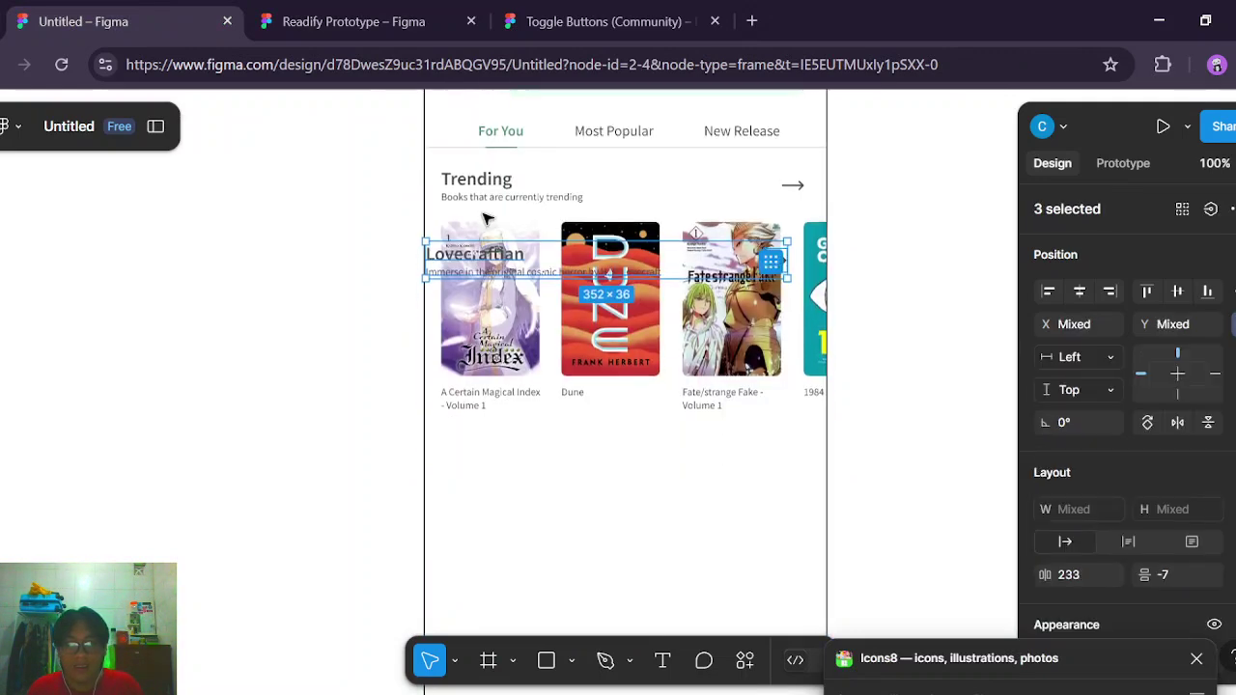
scroll(543, 222, "up", 3)
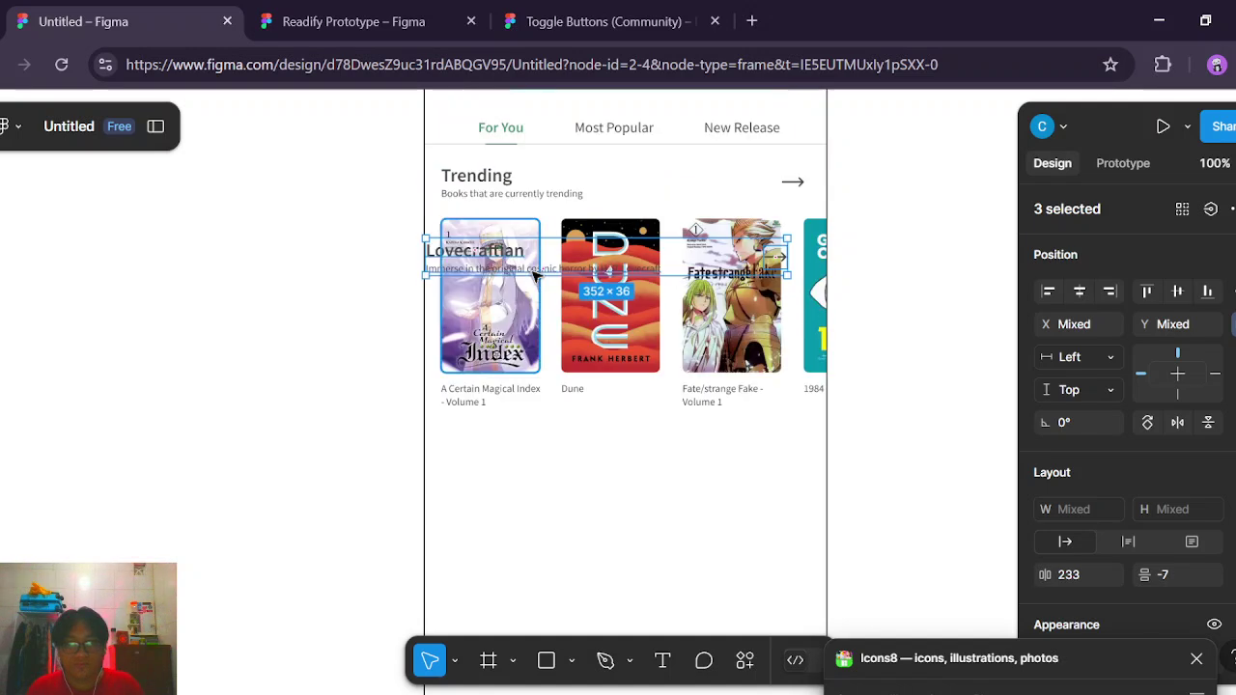
Move the Lovecraftian header below the Trending book titles, aligned with the left edge of the Trending heading.
left_click(361, 283)
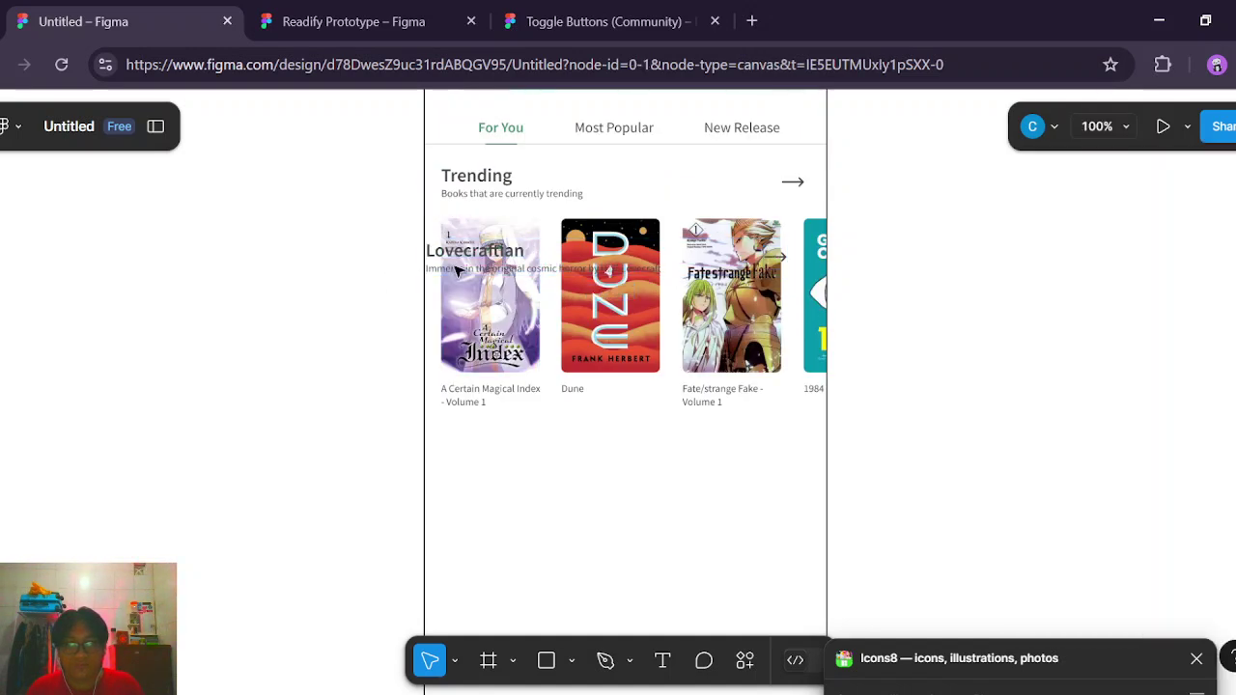
left_click(560, 265)
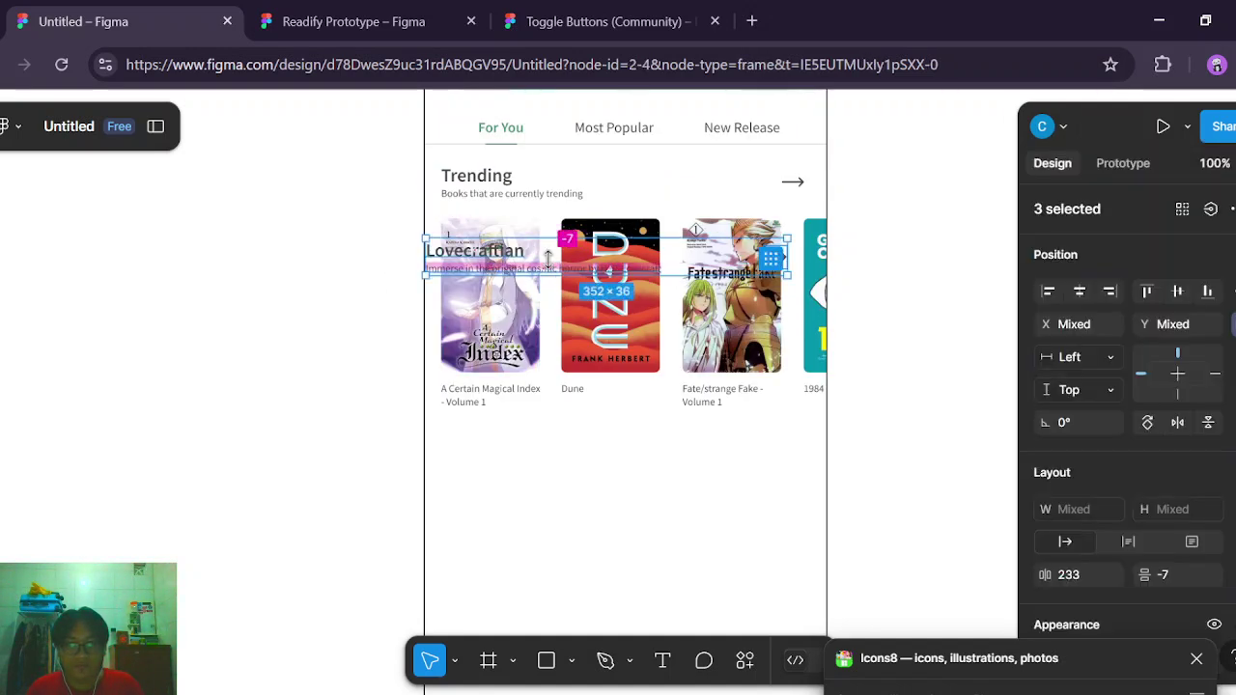
left_click(889, 296)
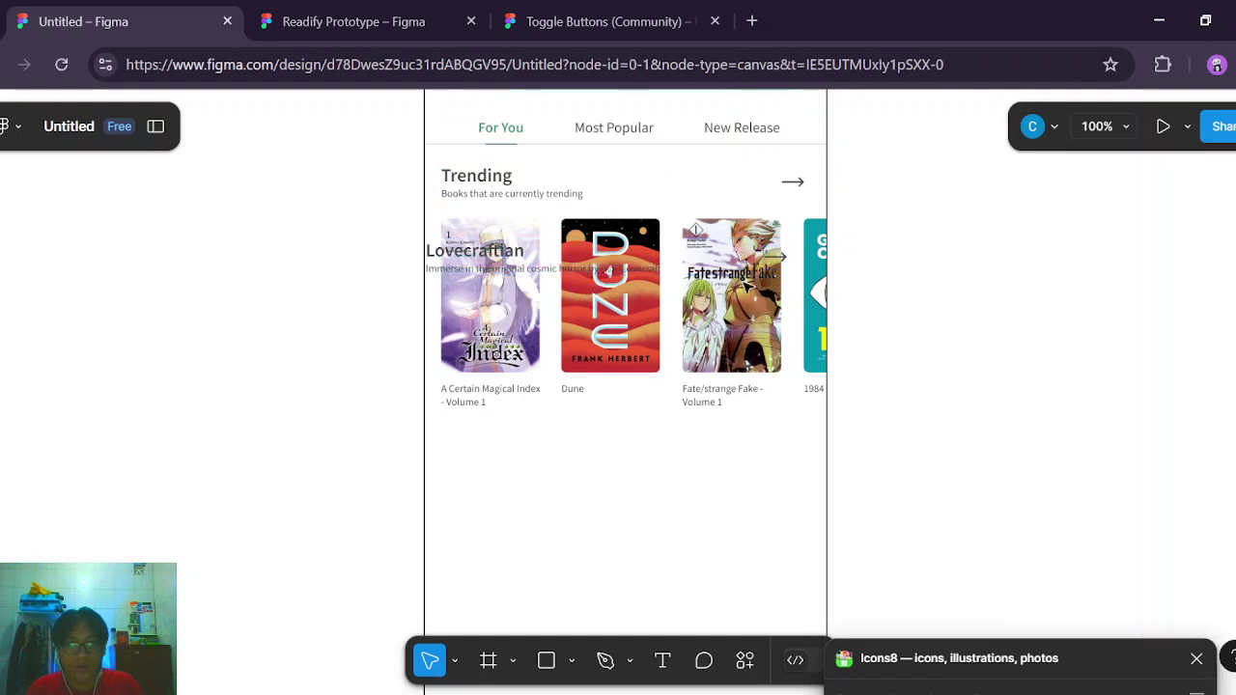
left_click(568, 256)
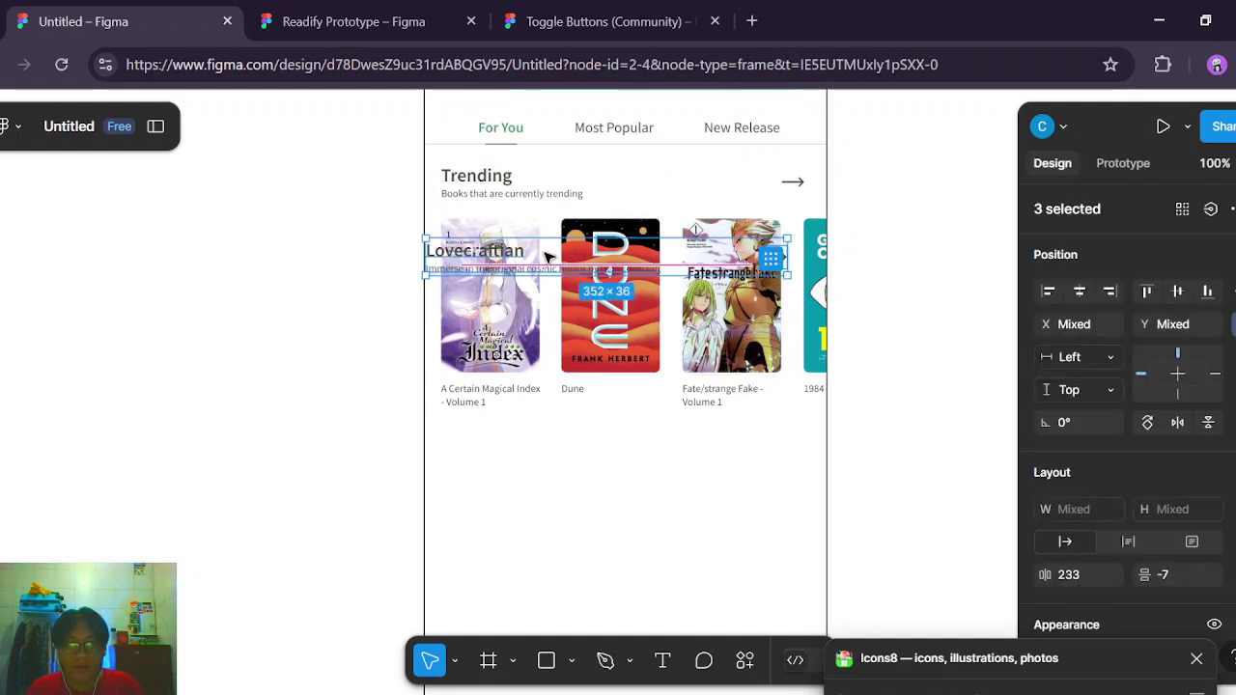
left_click_drag(539, 262, 563, 442)
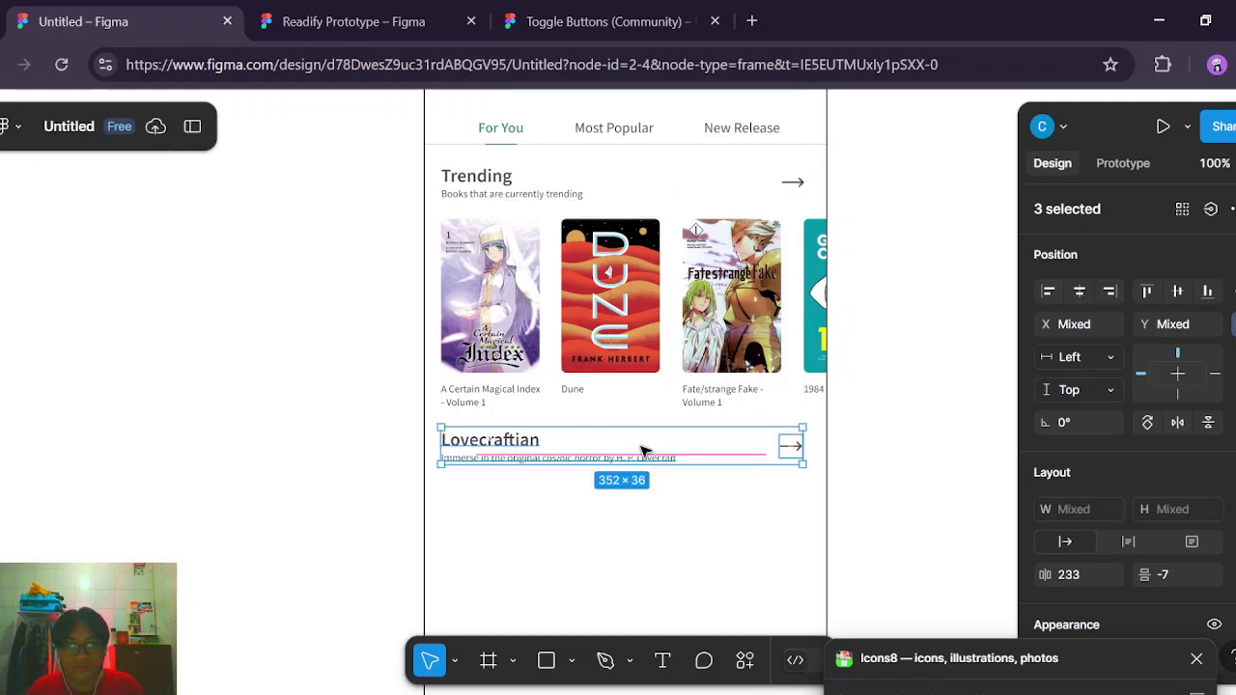
left_click(897, 449)
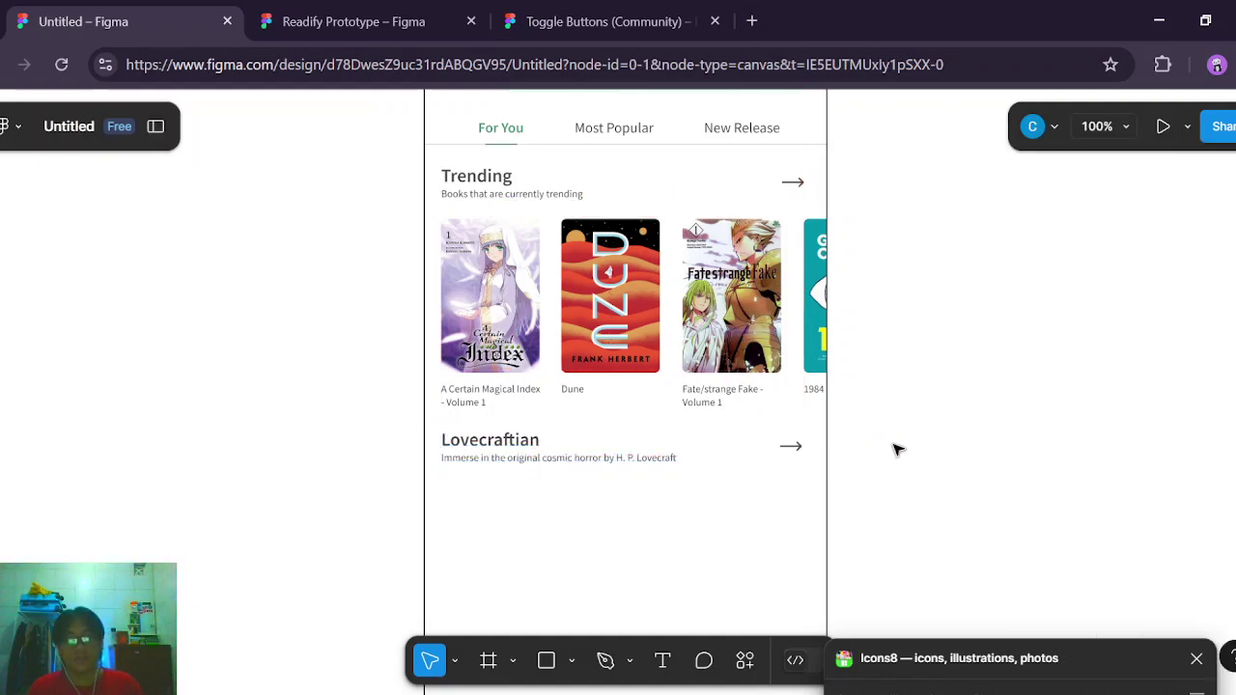
Copy the four Lovecraftian book covers with their titles, from The Call of Cthulhu onward, from the Readify Prototype homepage.
scroll(936, 450, "down", 4)
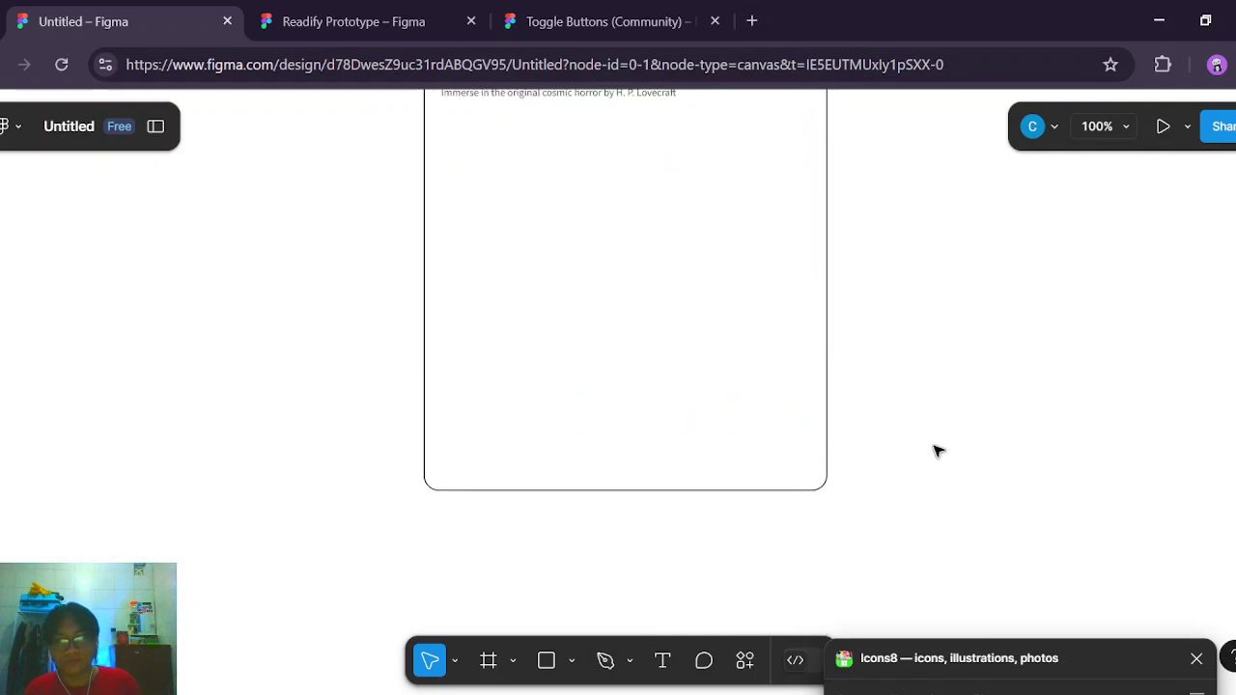
scroll(936, 450, "up", 1)
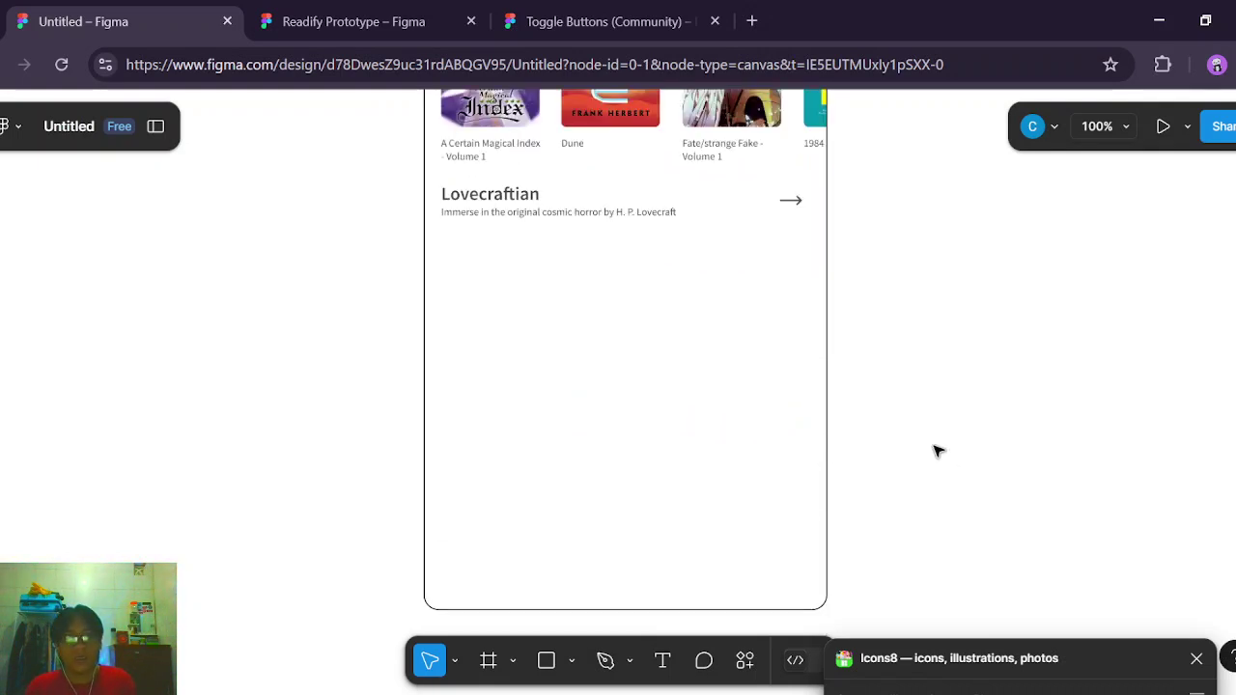
left_click(451, 15)
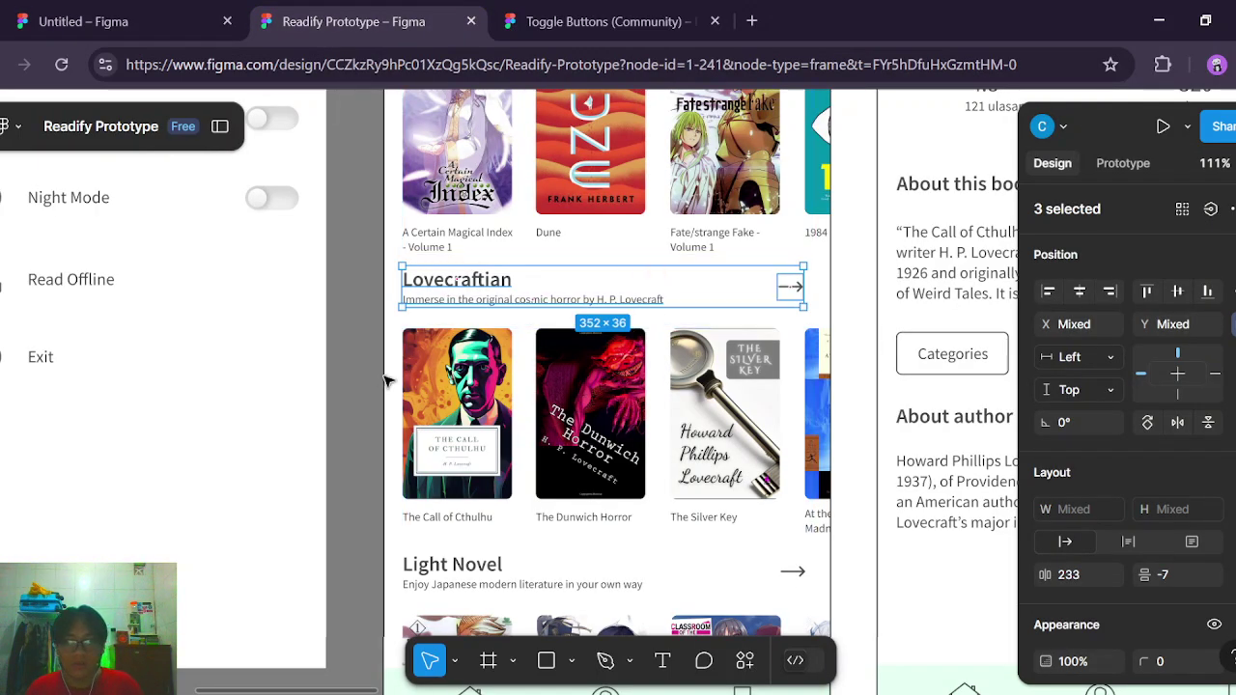
left_click(422, 393)
left_click(422, 393)
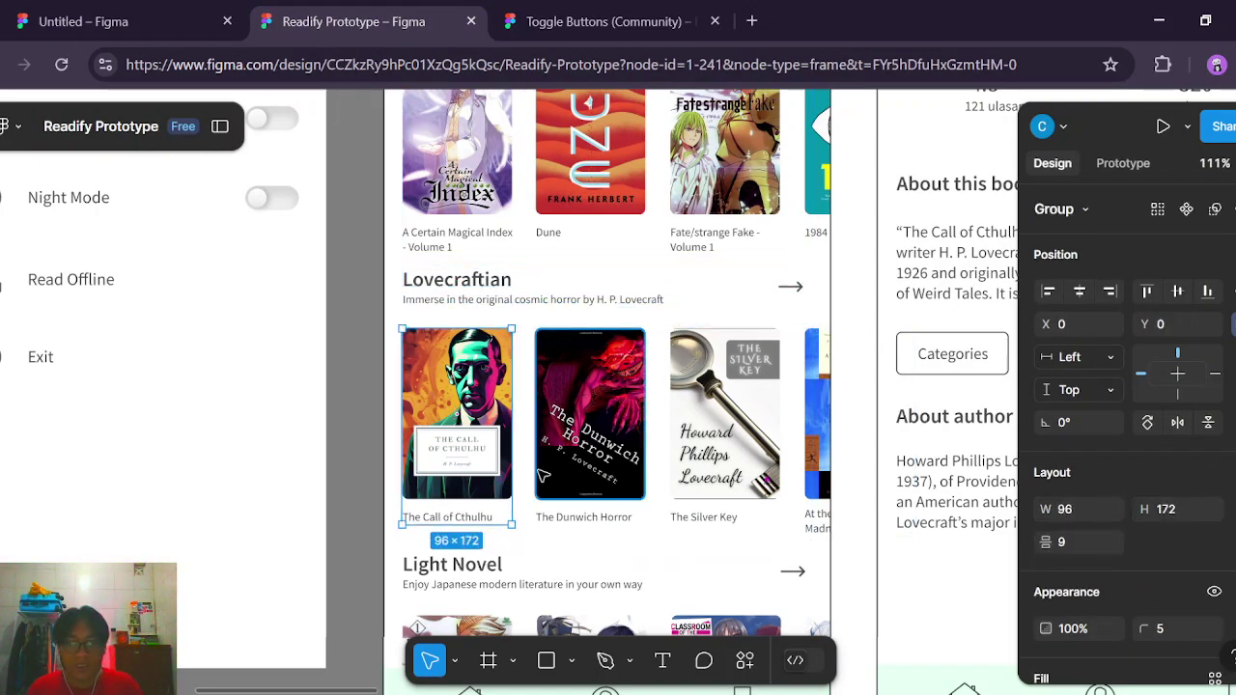
left_click(477, 446)
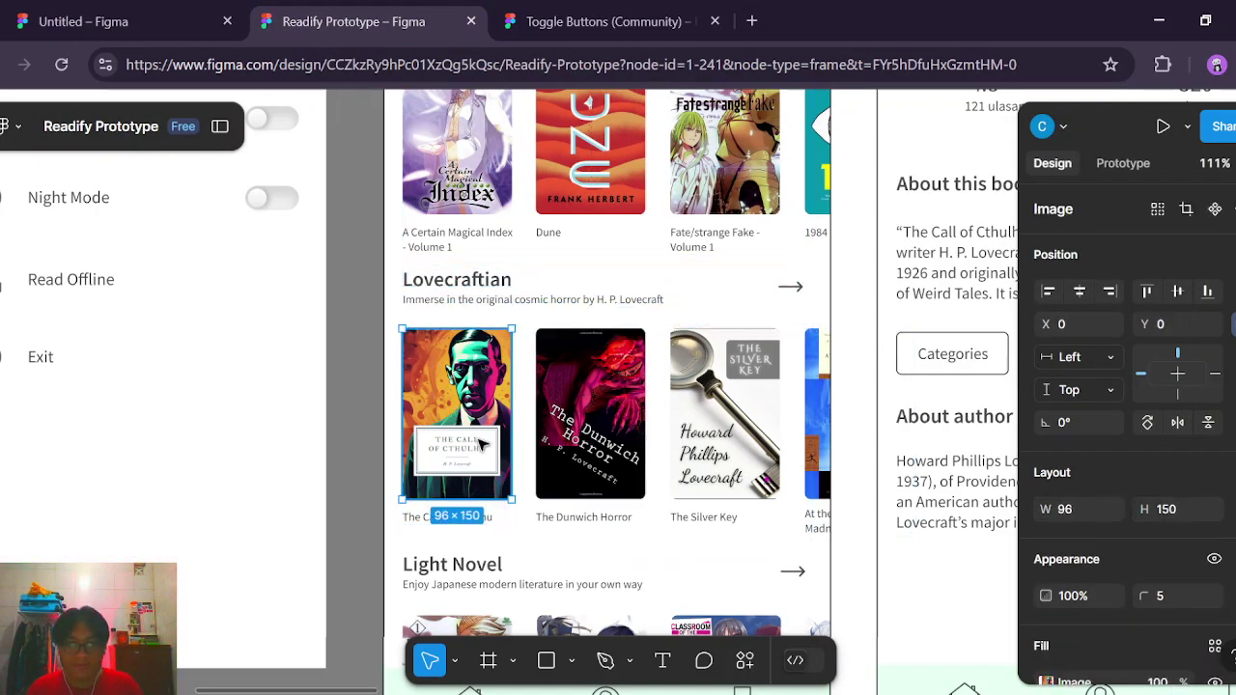
left_click(412, 524, "shift")
left_click(565, 495, "shift")
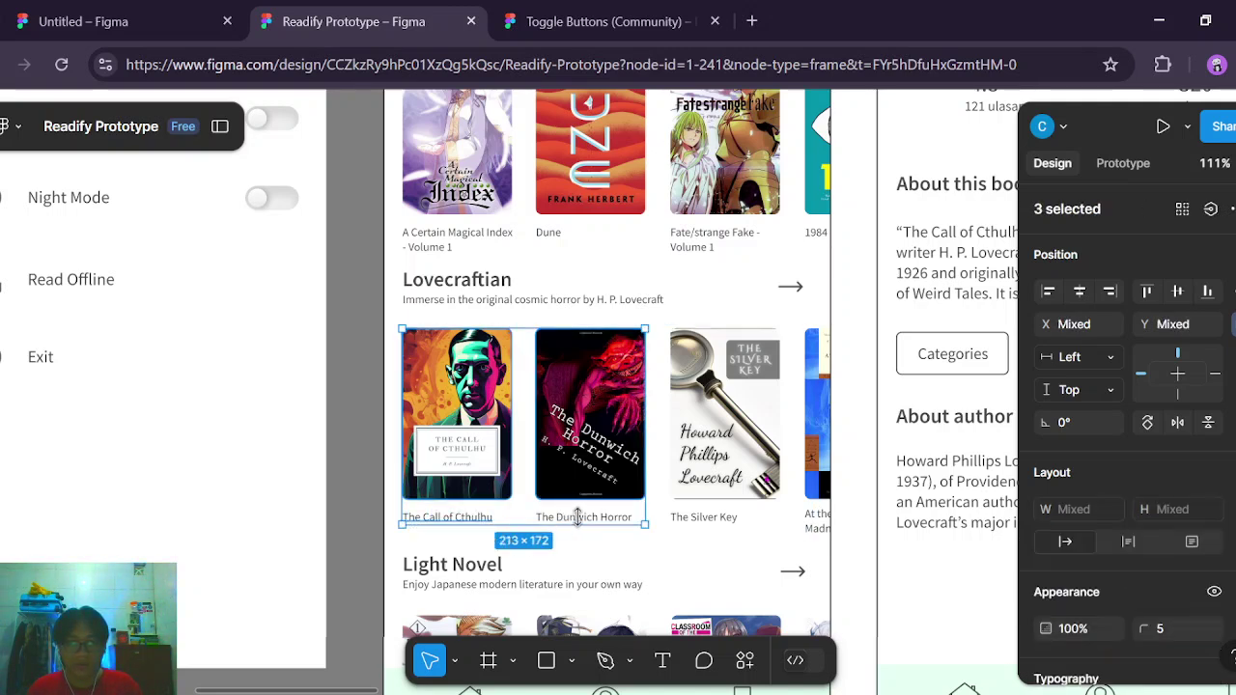
left_click(585, 519, "shift")
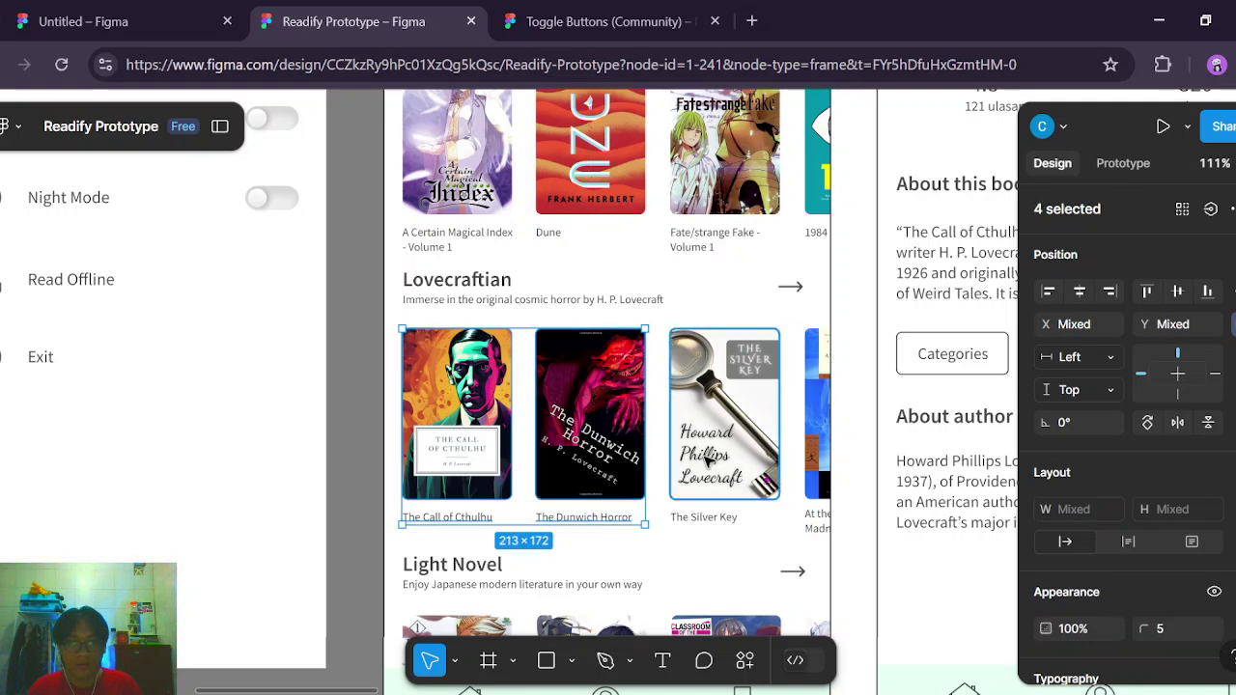
left_click(716, 477, "shift")
left_click(711, 517, "shift")
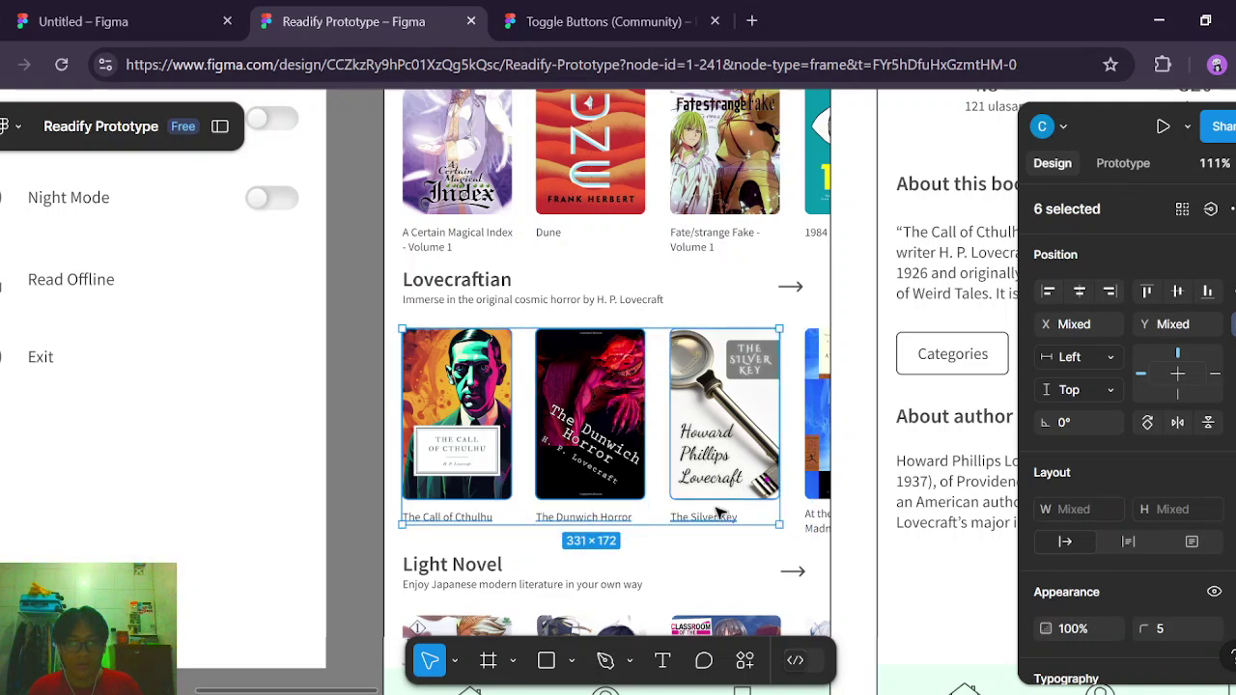
left_click(824, 479, "shift")
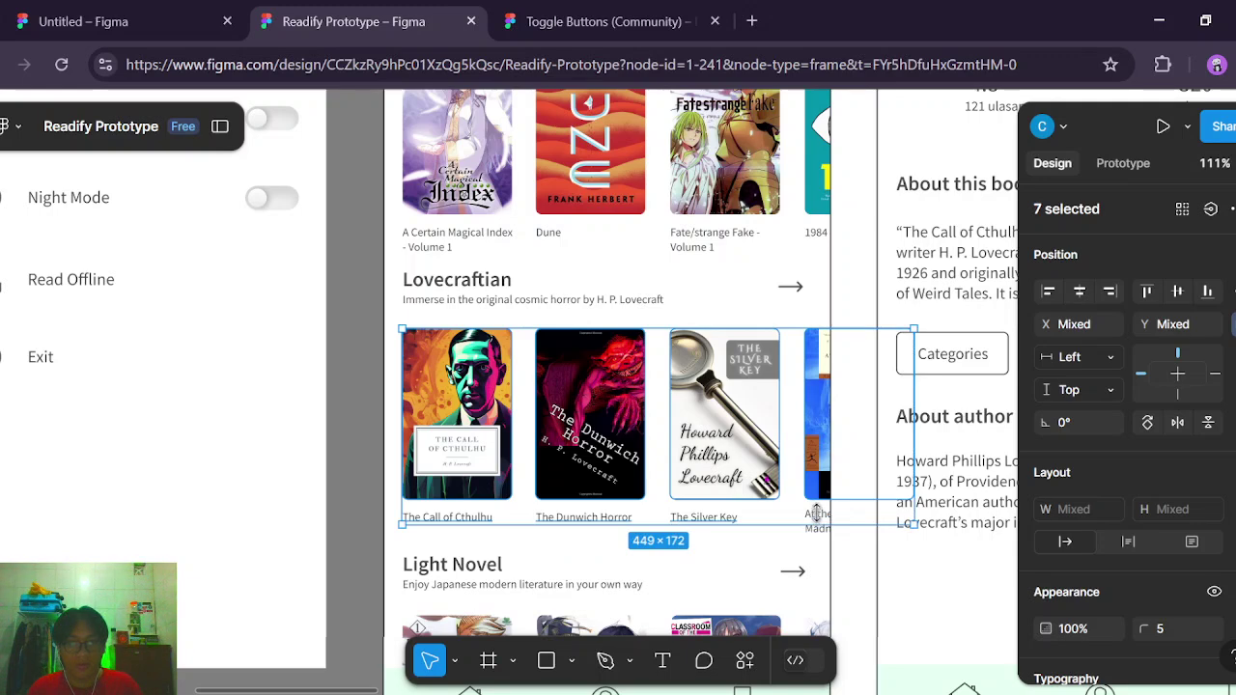
left_click(818, 519, "shift")
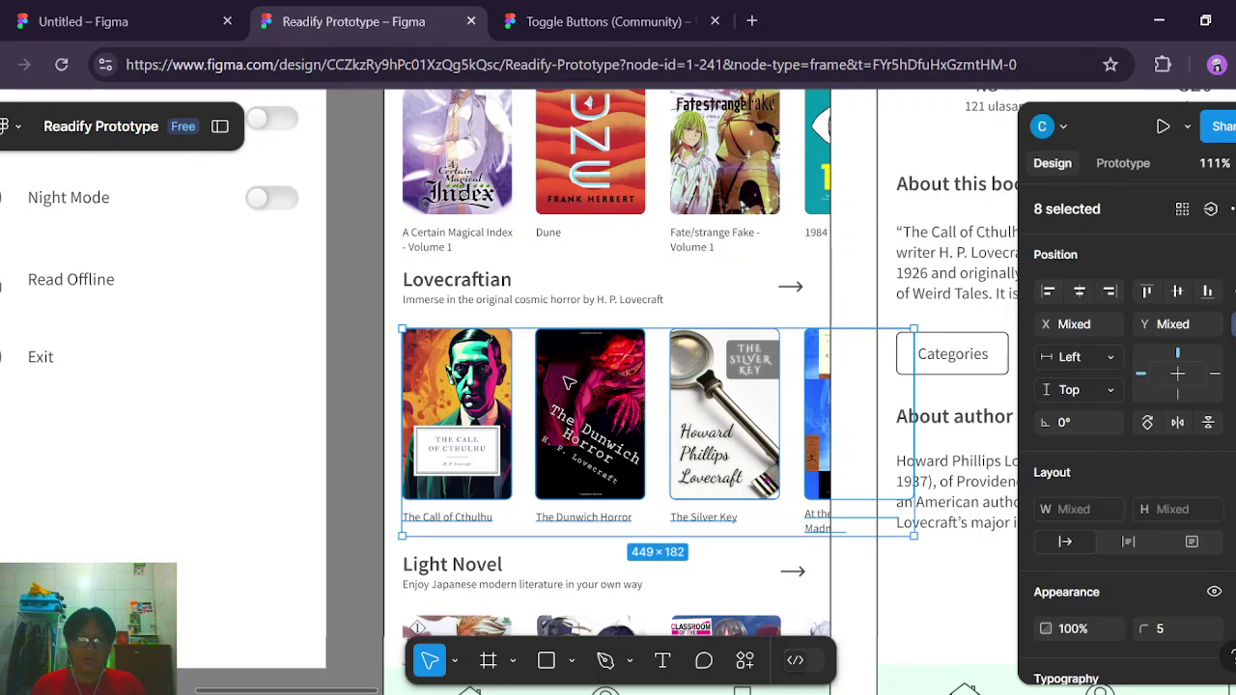
Paste the copied Lovecraftian books into the Untitled file's Homepage frame.
left_click(157, 21)
scroll(668, 342, "up", 3)
scroll(512, 246, "up", 5)
left_click(452, 218)
scroll(632, 333, "down", 5)
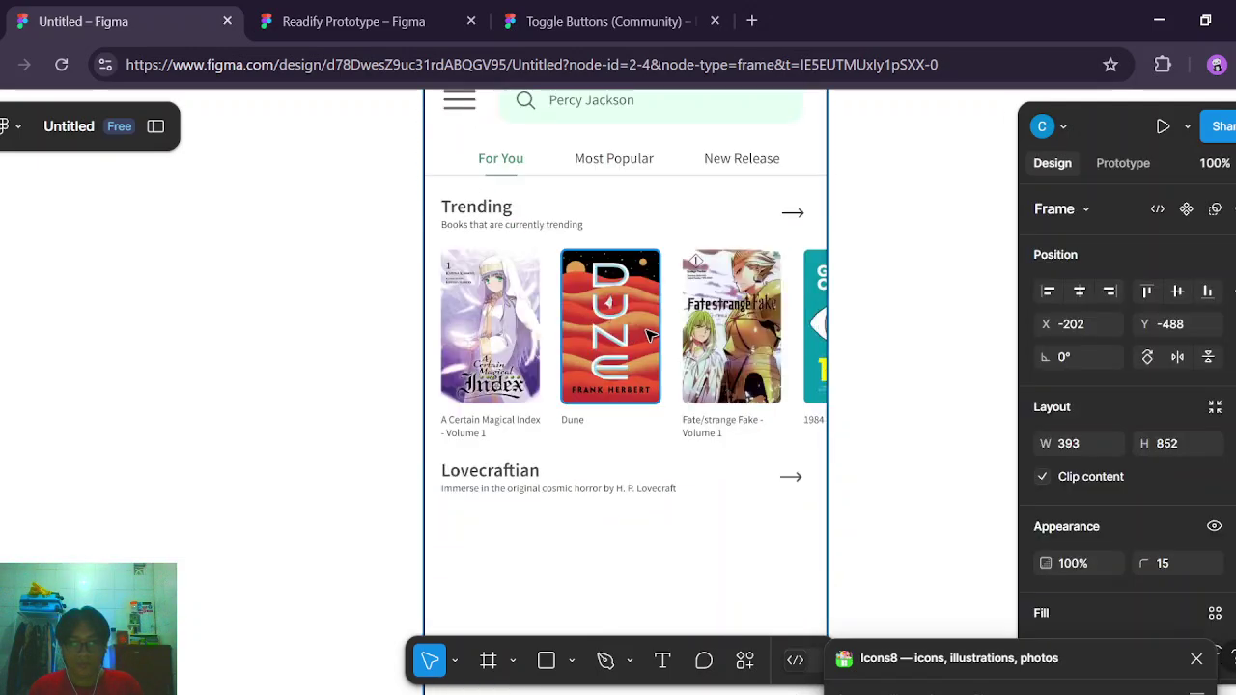
scroll(649, 334, "down", 3)
scroll(655, 338, "up", 4)
left_click(648, 246)
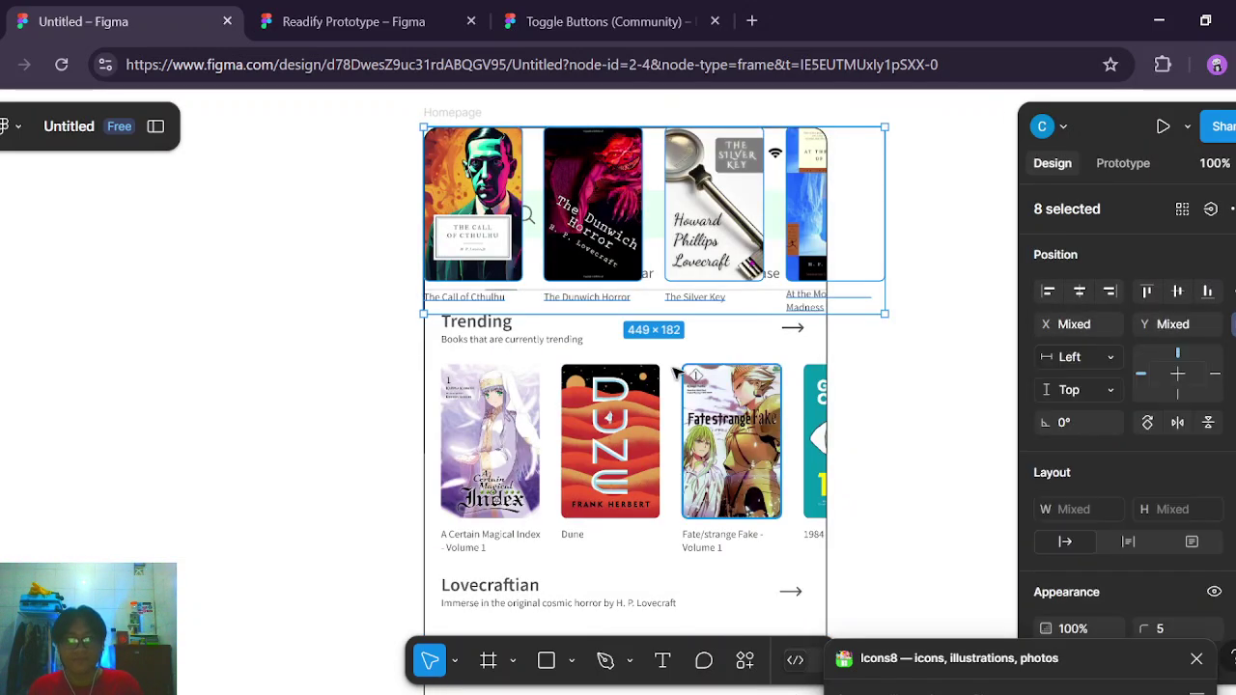
Move the pasted book row beneath the Lovecraftian subtitle, aligned with the left edge of its heading.
scroll(649, 246, "up", 1)
left_click_drag(646, 242, 689, 560)
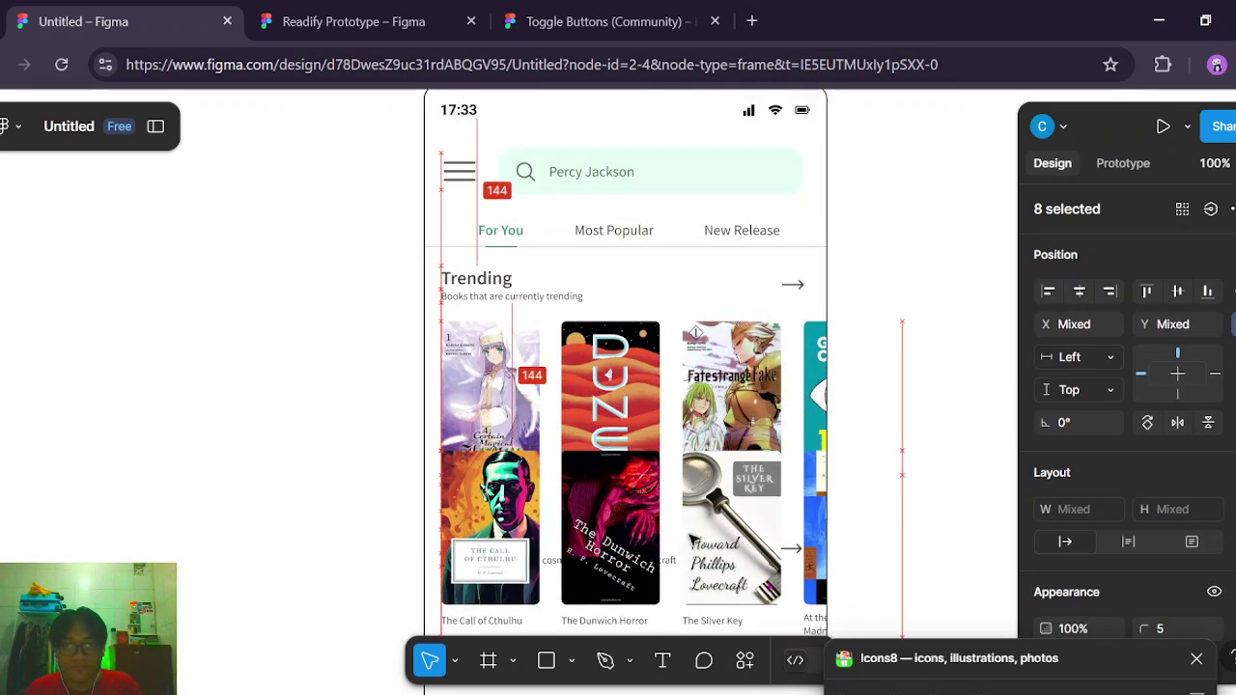
scroll(689, 474, "down", 3)
left_click_drag(655, 357, 653, 494)
scroll(888, 424, "down", 4)
left_click(871, 501)
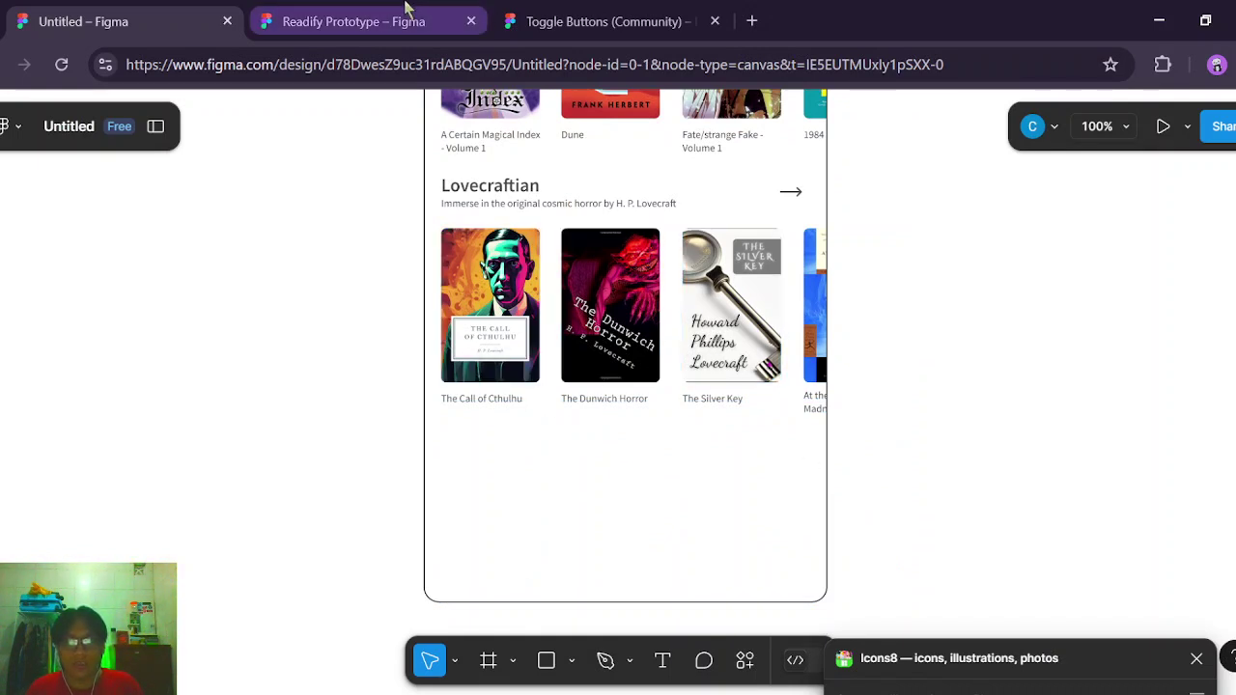
Switch to the Readify Prototype file and go to the homepage's Light Novel section.
left_click(473, 185)
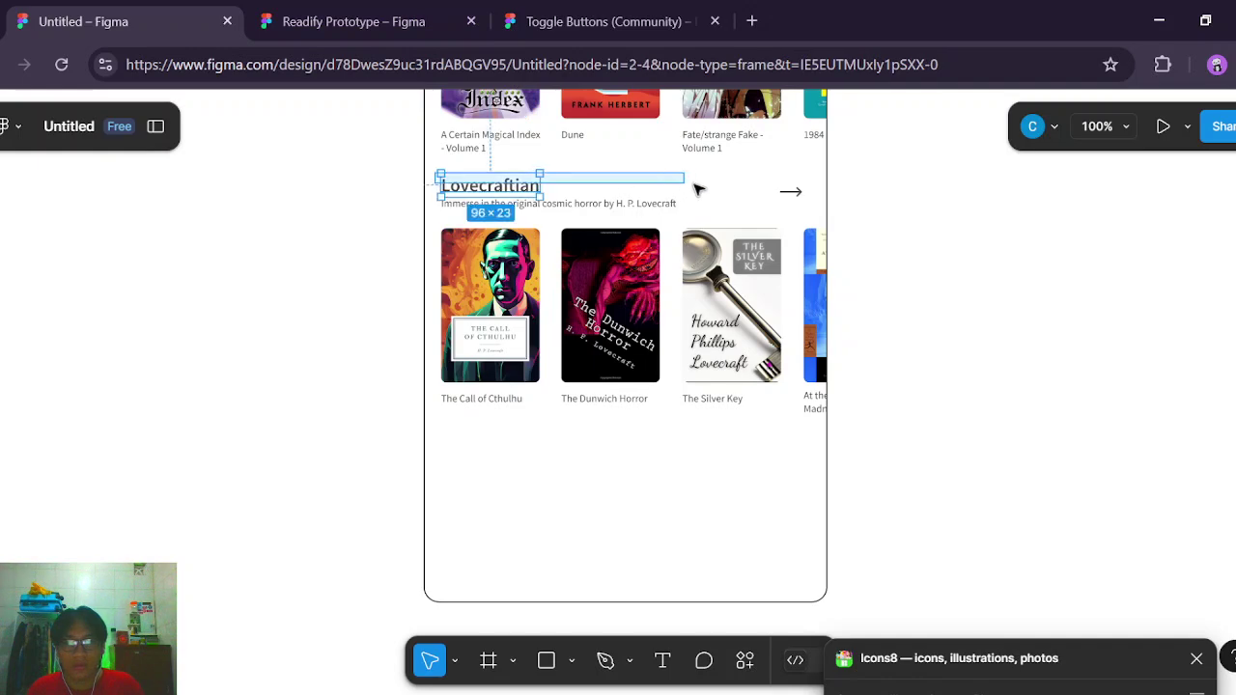
key("ctrl+Tab")
scroll(600, 361, "down", 2)
scroll(599, 361, "down", 1)
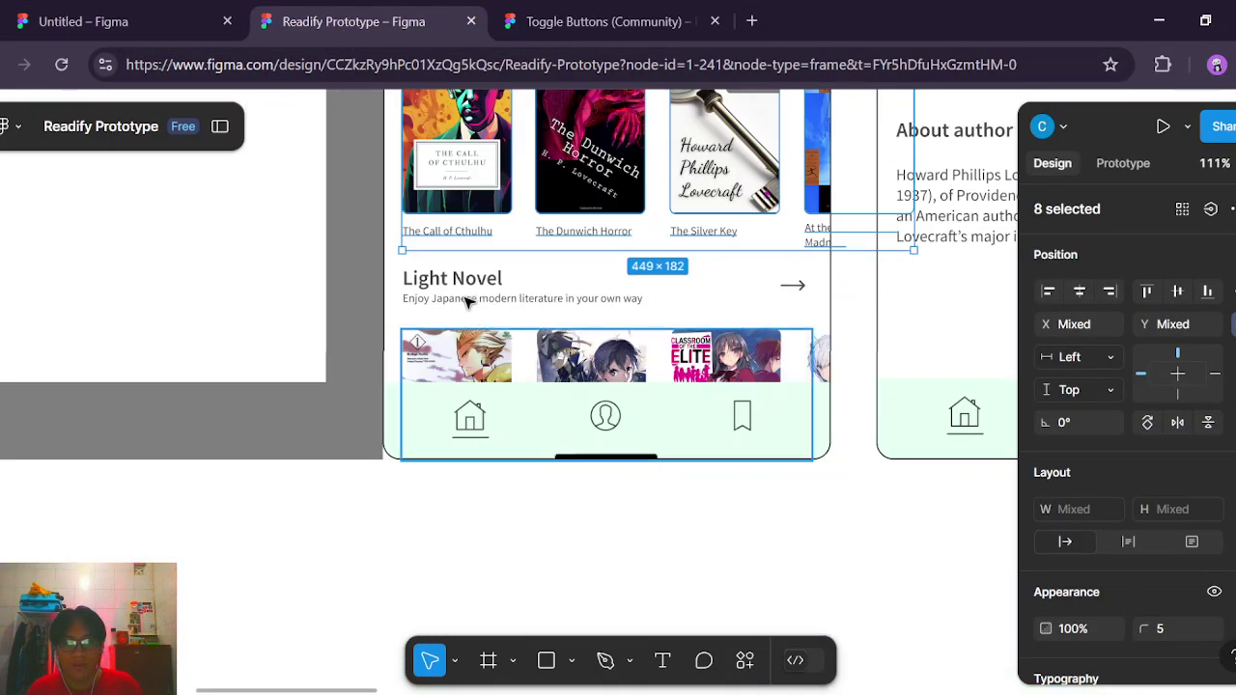
left_click(454, 279)
key("Return")
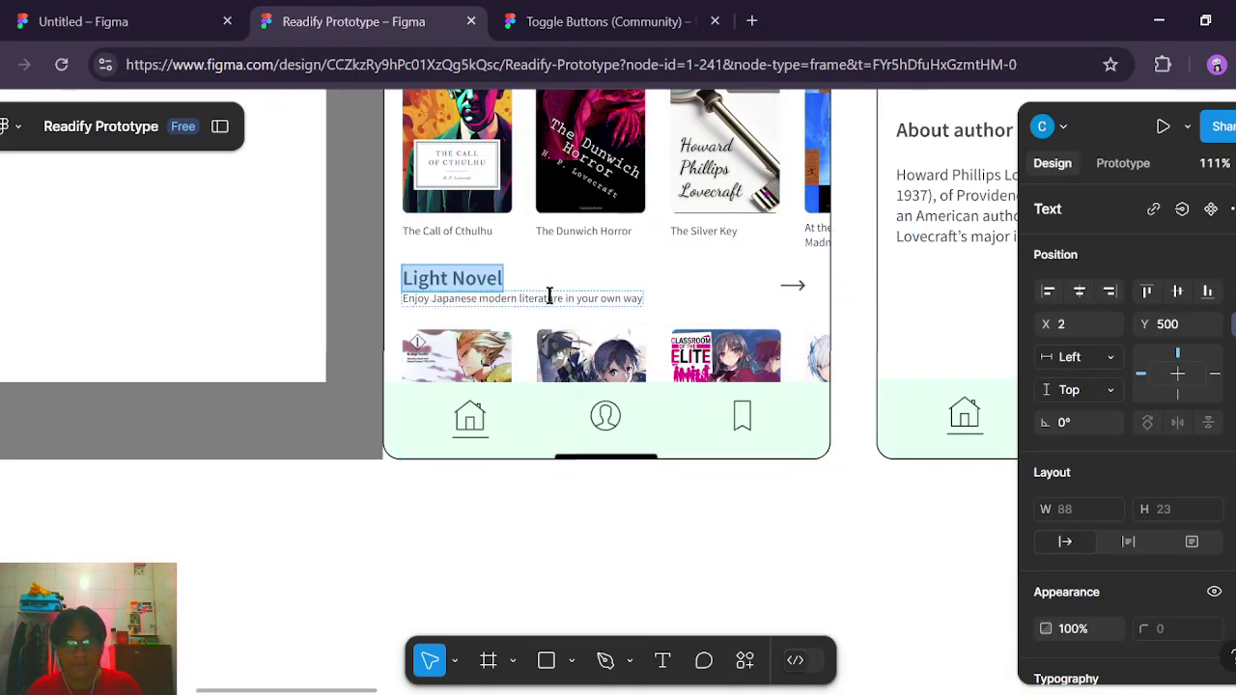
double_click(549, 296)
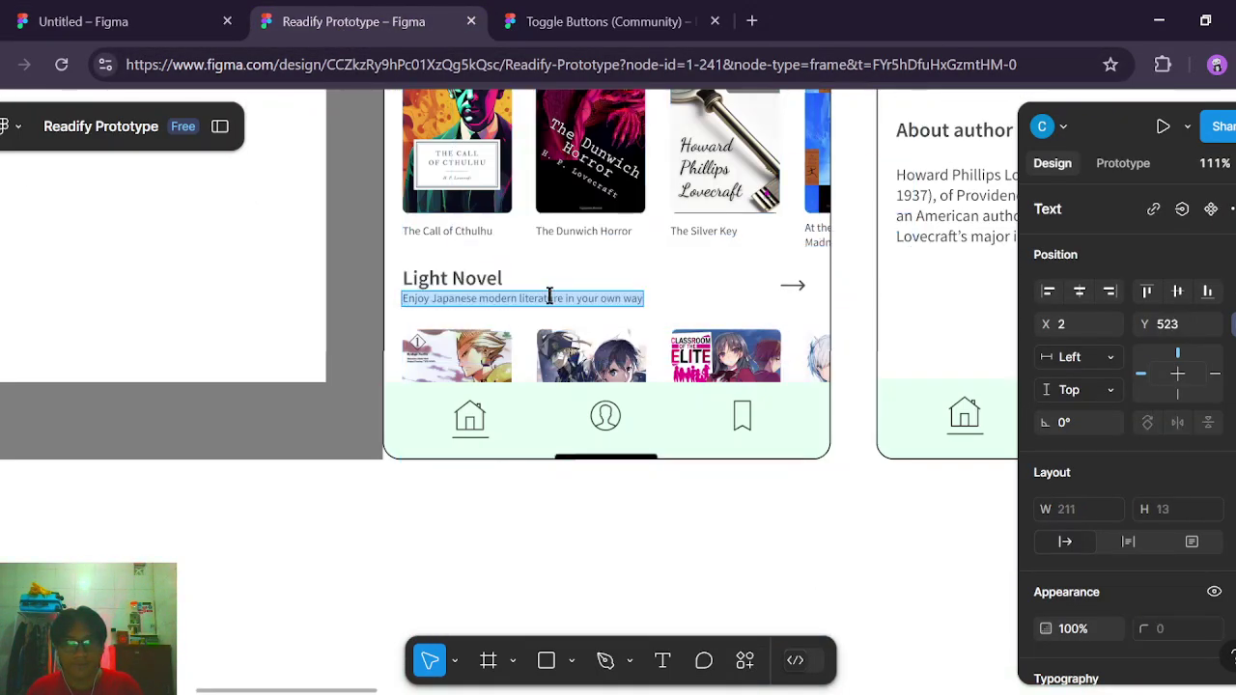
left_click(483, 275)
left_click(459, 289)
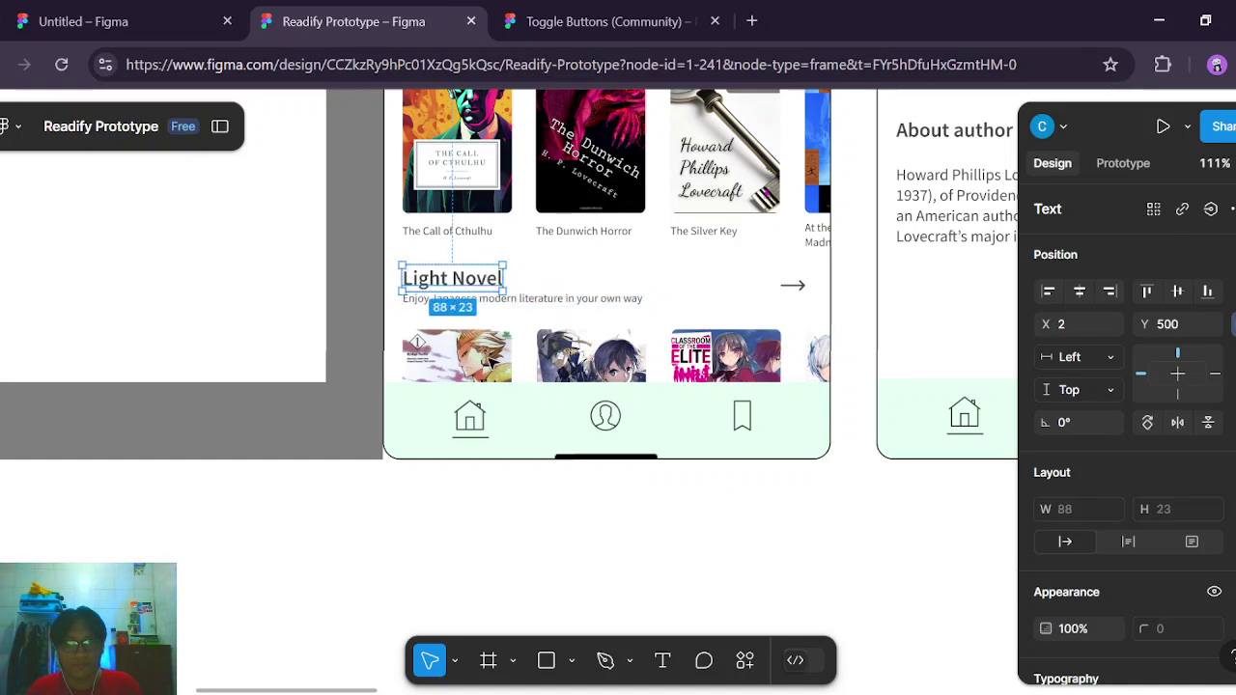
left_click(533, 293)
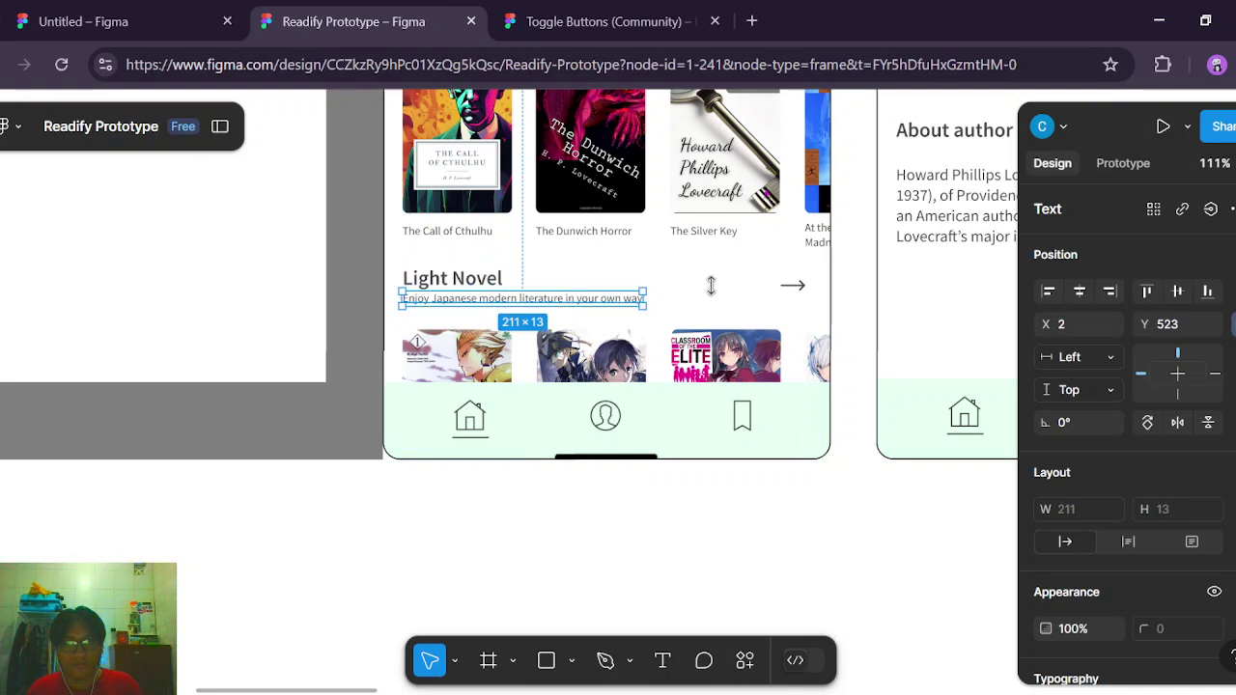
left_click(637, 518)
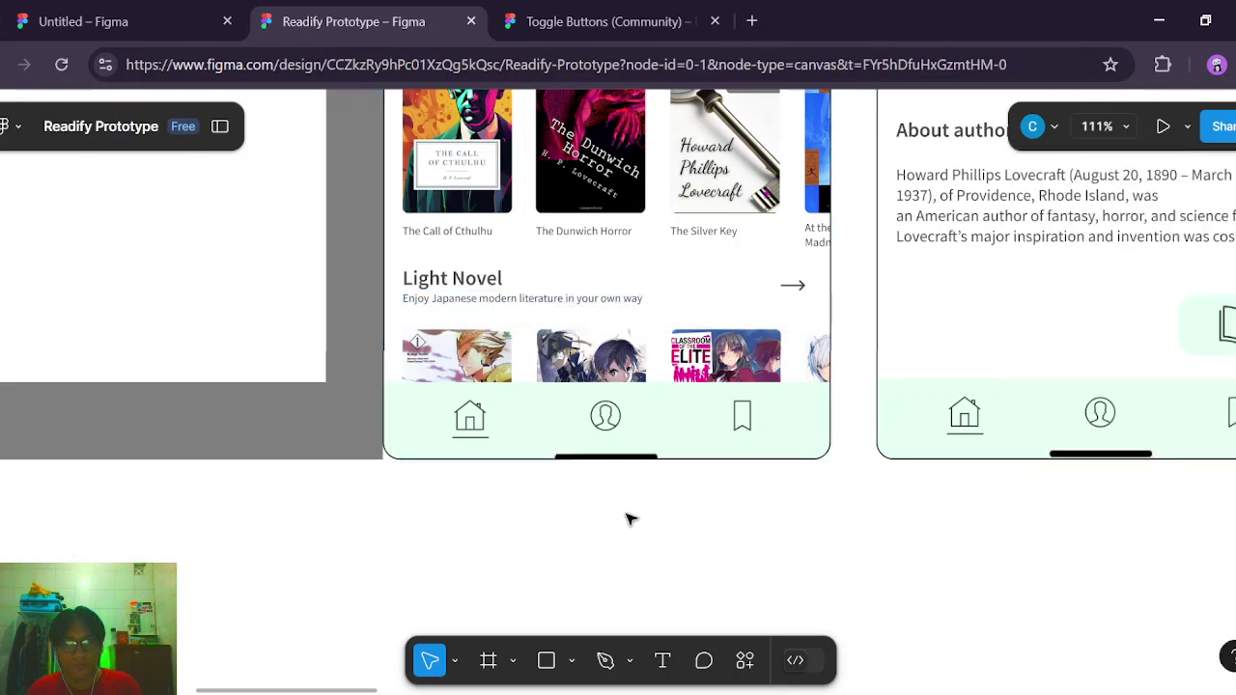
Copy the Light Novel heading, its subtitle and the arrow icon from the Readify Prototype homepage.
left_click(452, 280)
left_click(452, 280)
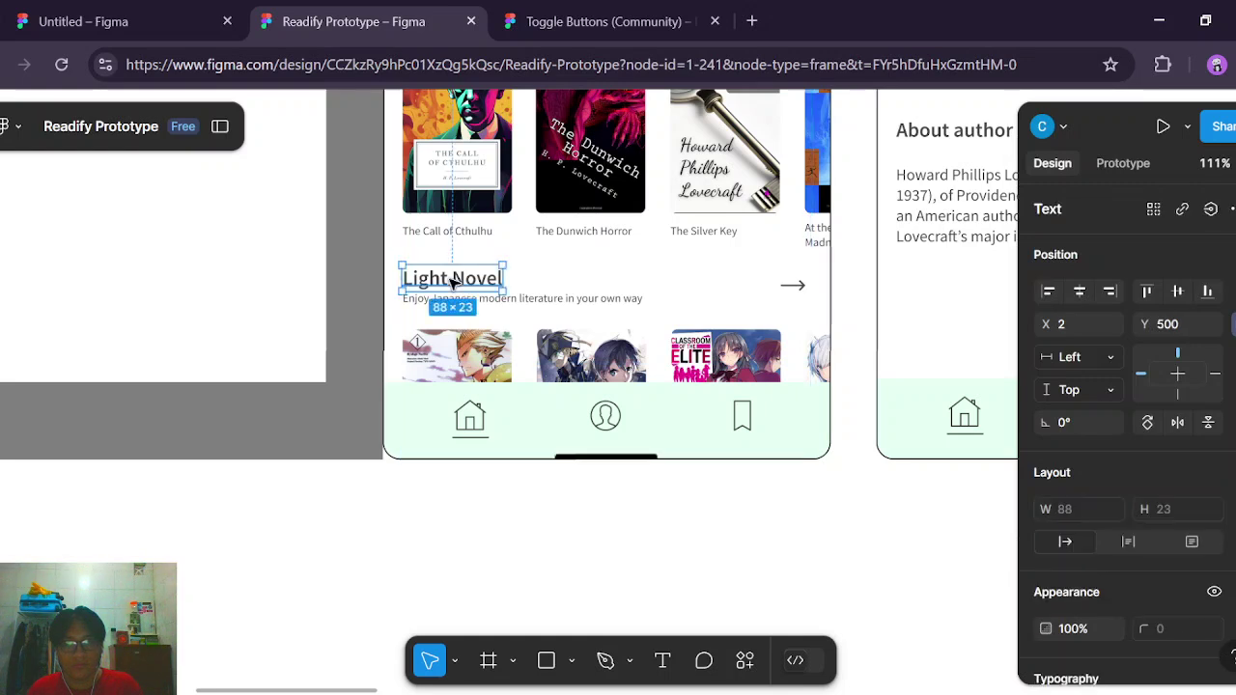
left_click(558, 297)
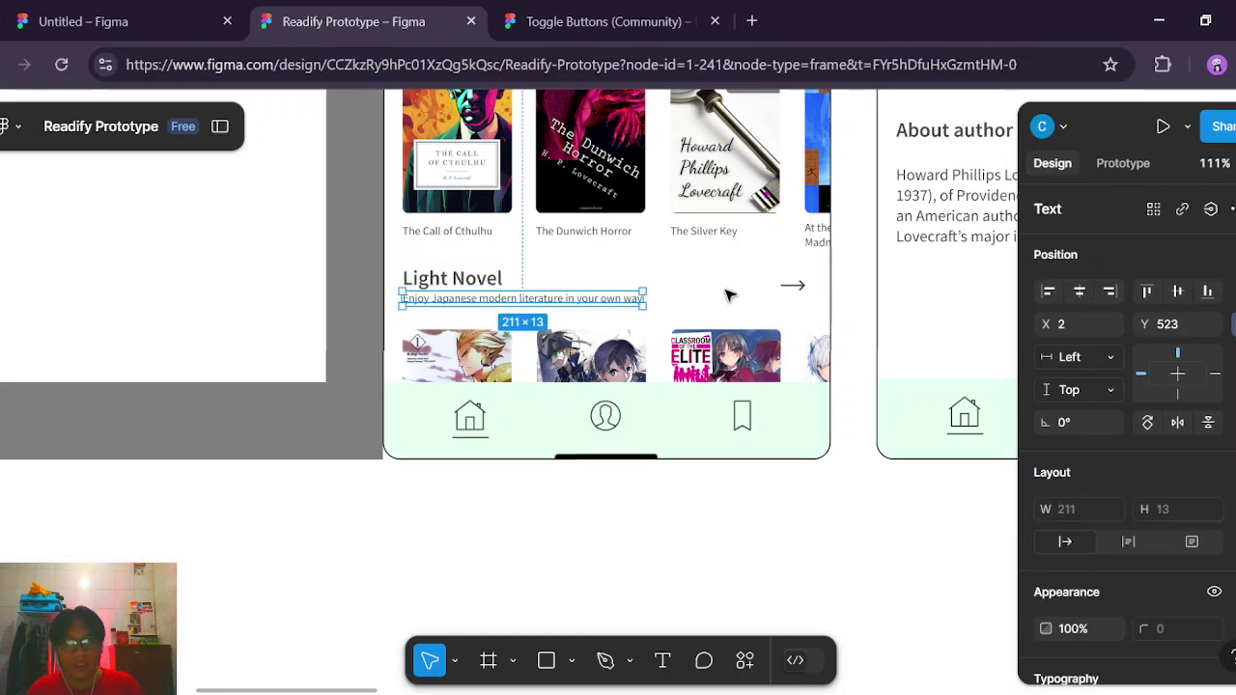
left_click(792, 286)
left_click(468, 286)
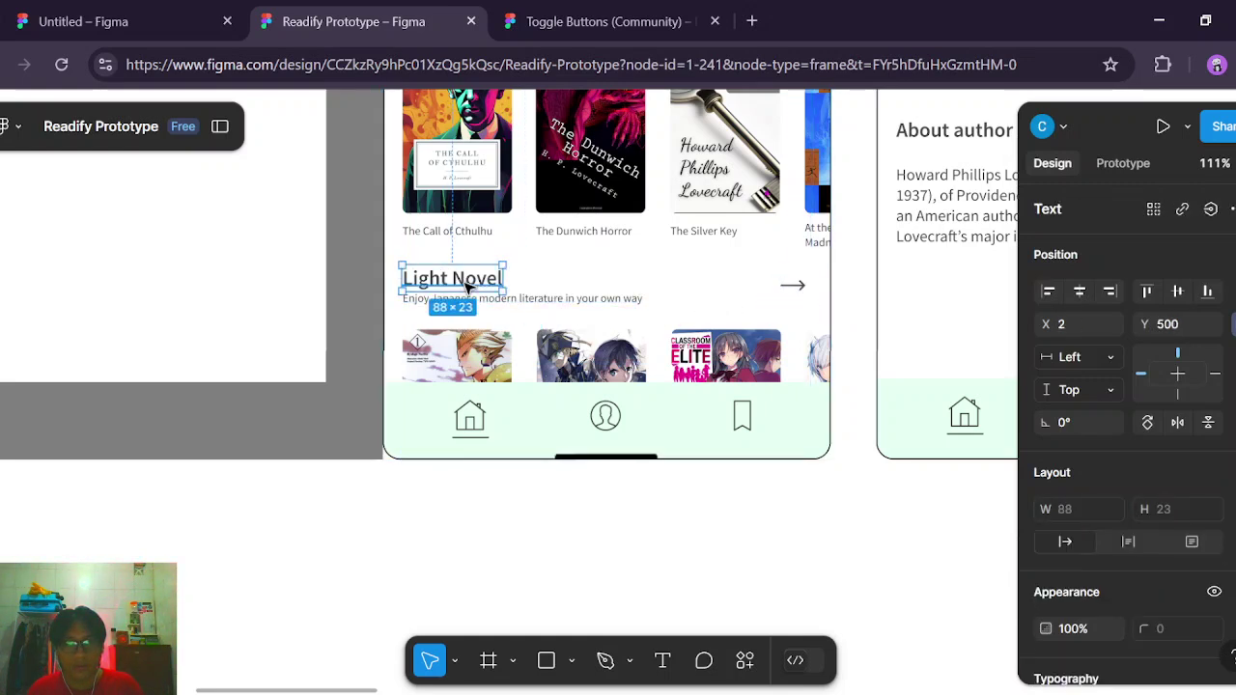
left_click(540, 295, "shift")
left_click(792, 288, "shift")
Paste the copied Light Novel header into the Untitled file's Homepage frame.
left_click(126, 22)
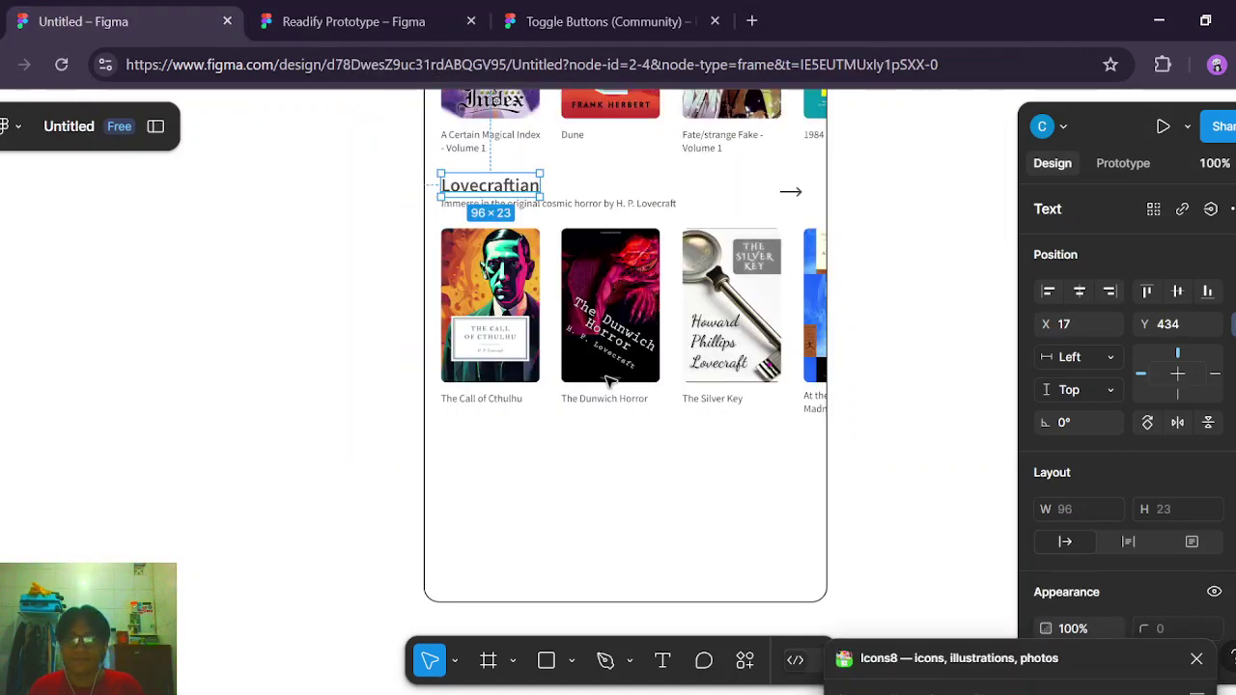
scroll(626, 388, "up", 5)
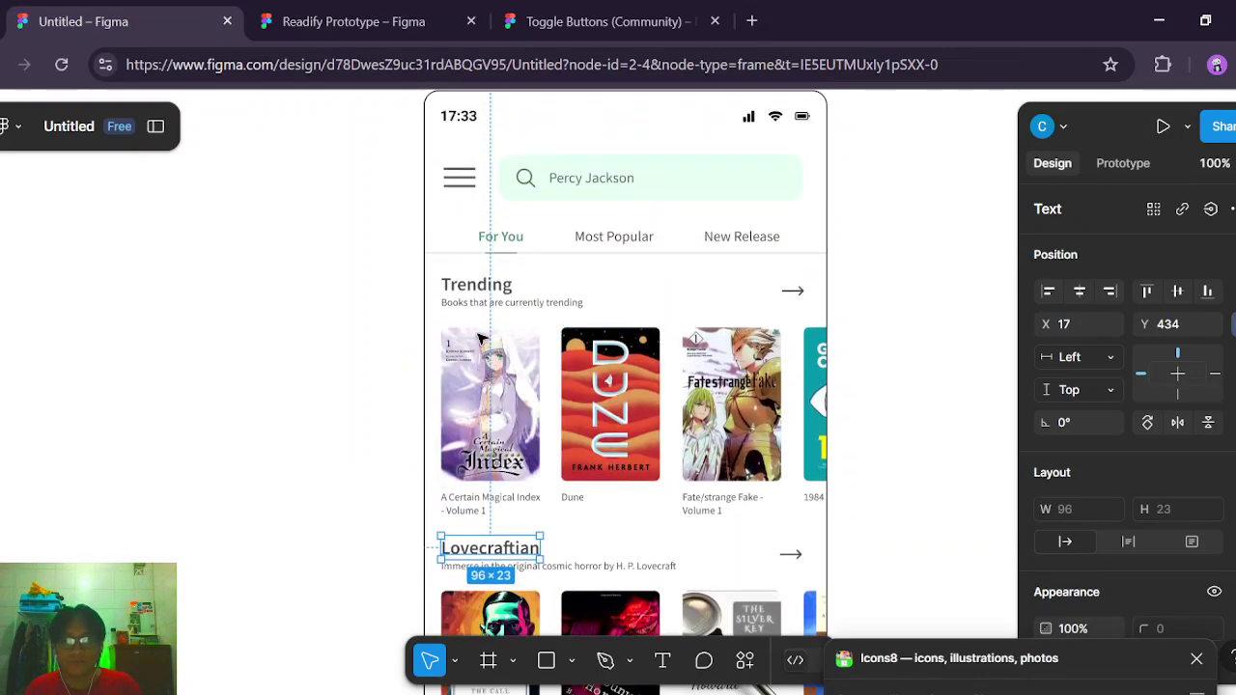
scroll(471, 186, "up", 2)
left_click(450, 226)
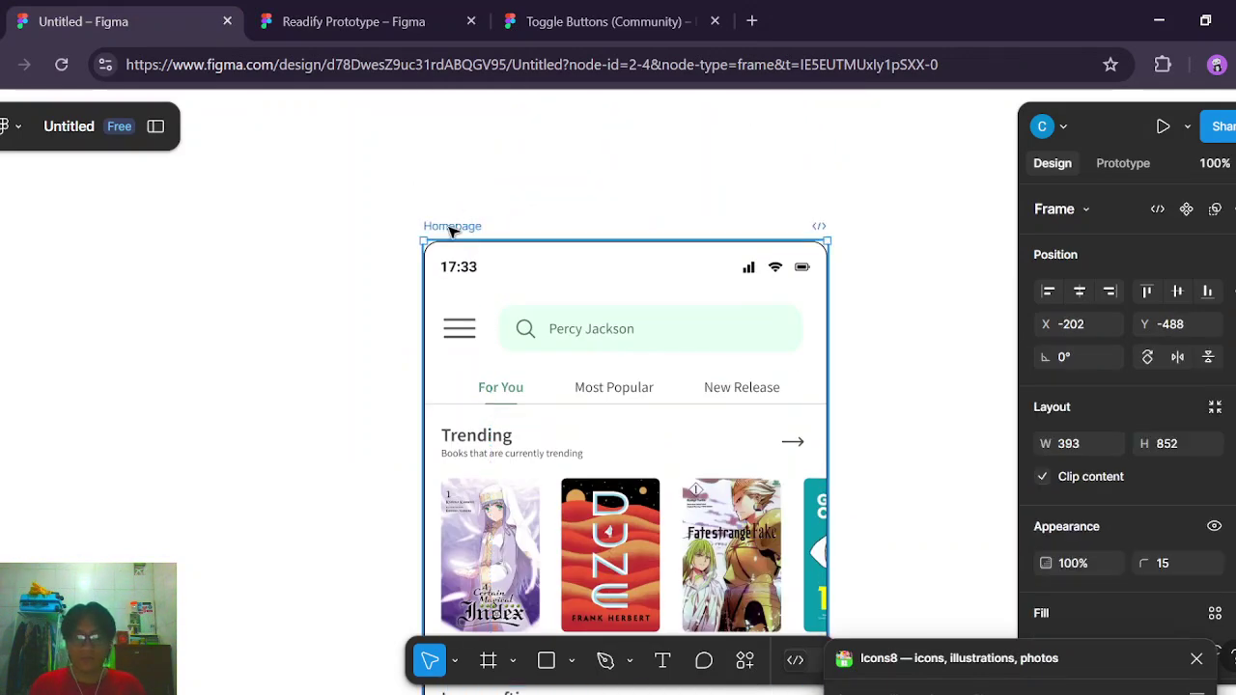
scroll(730, 462, "down", 4)
key("ctrl+v")
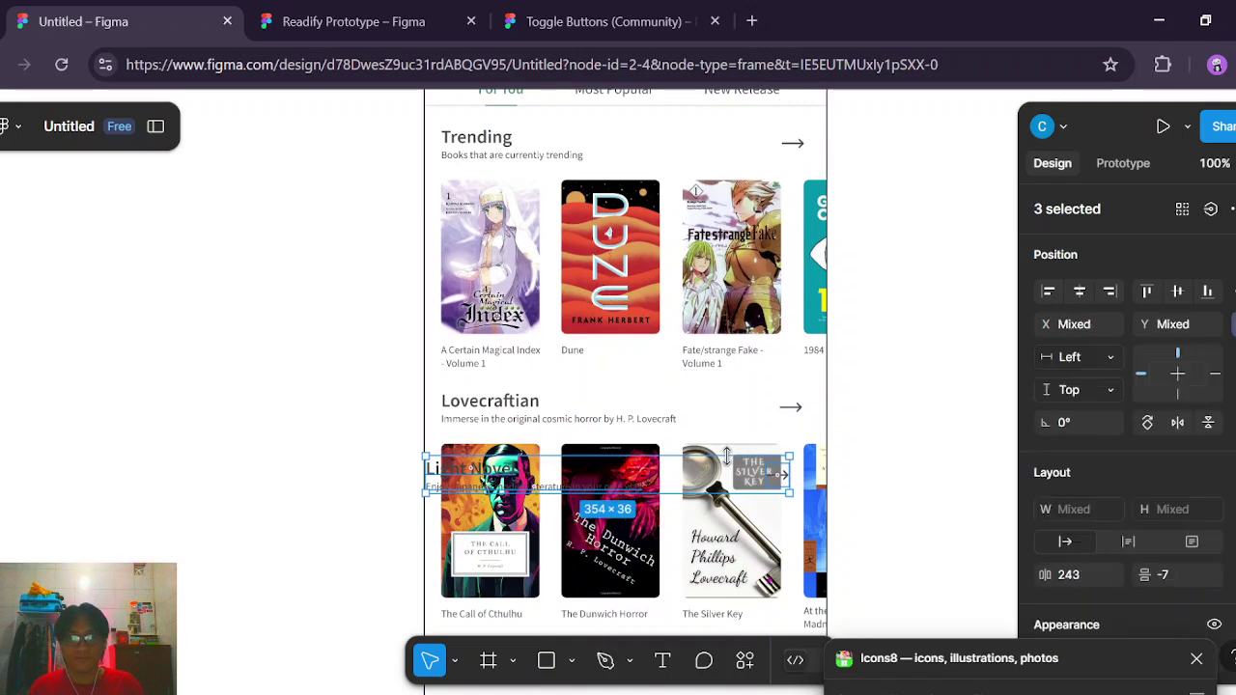
Move the Light Novel header below the Lovecraftian book titles, aligned with the left edge of the Lovecraftian heading.
scroll(729, 458, "down", 3)
left_click_drag(545, 232, 542, 420)
scroll(568, 411, "up", 3)
scroll(543, 415, "down", 3)
scroll(544, 417, "down", 2)
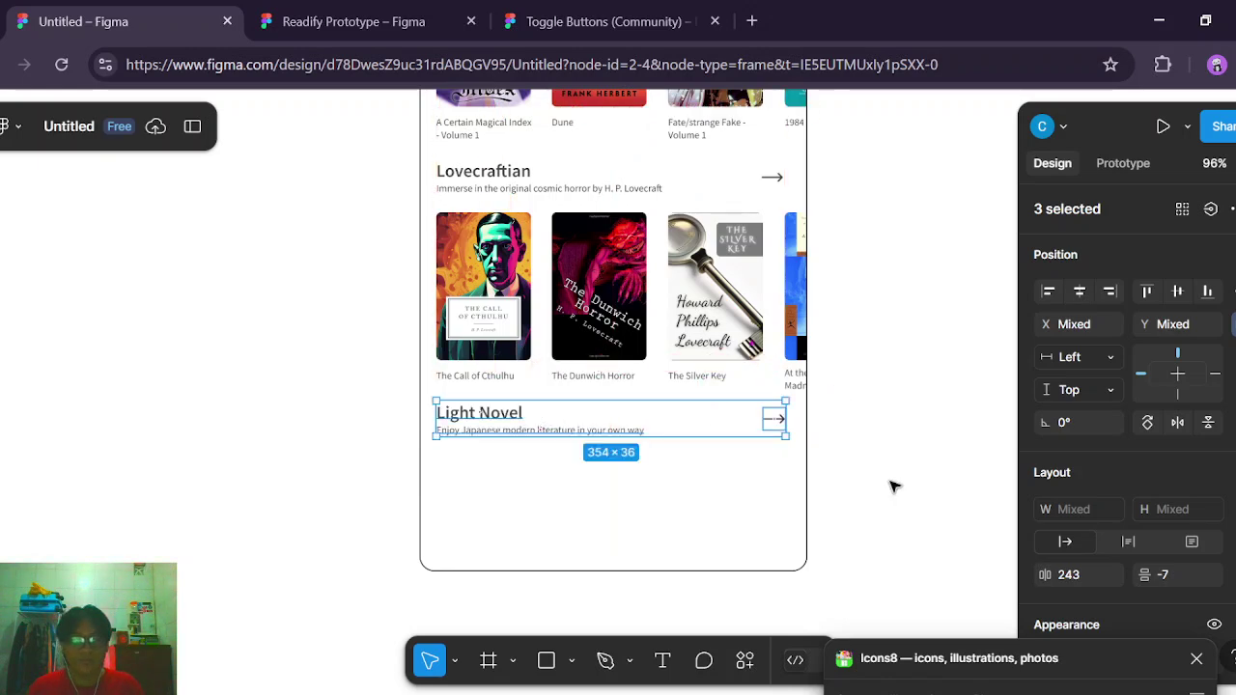
left_click(893, 486)
scroll(892, 487, "down", 2)
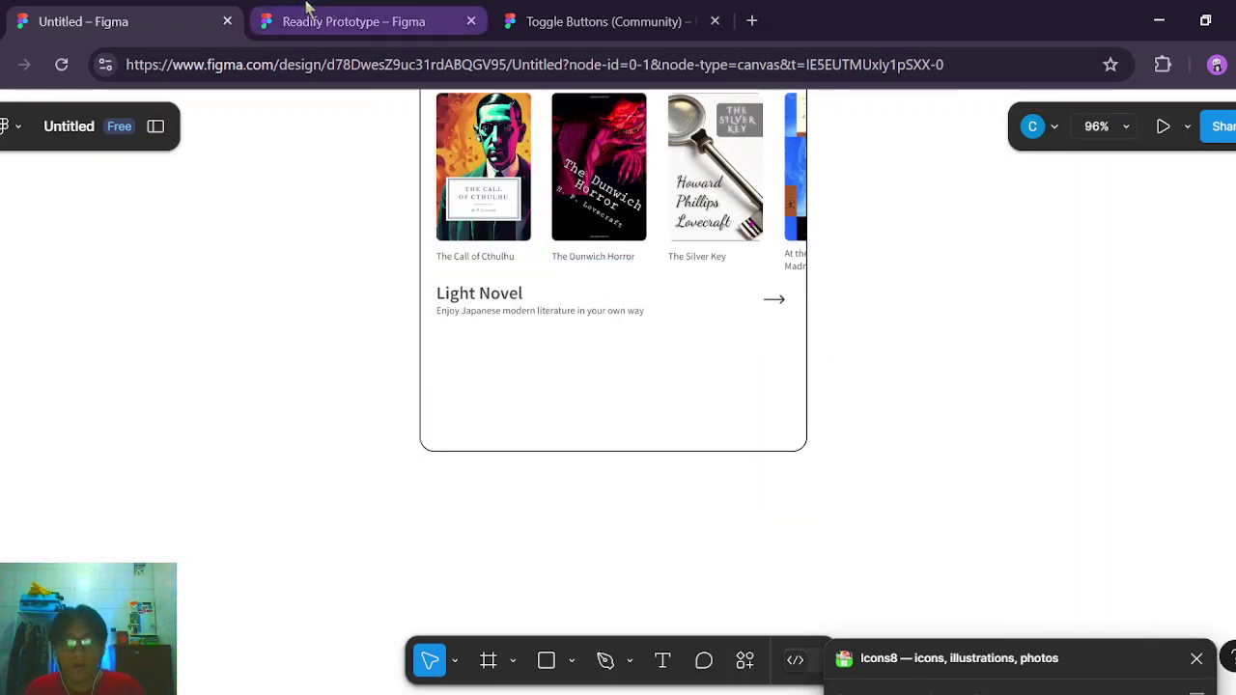
In the Readify Prototype file, move the grouped Light Novel book row out of the homepage frame onto the empty canvas below.
left_click(284, 20)
scroll(750, 419, "down", 3)
left_click(719, 430)
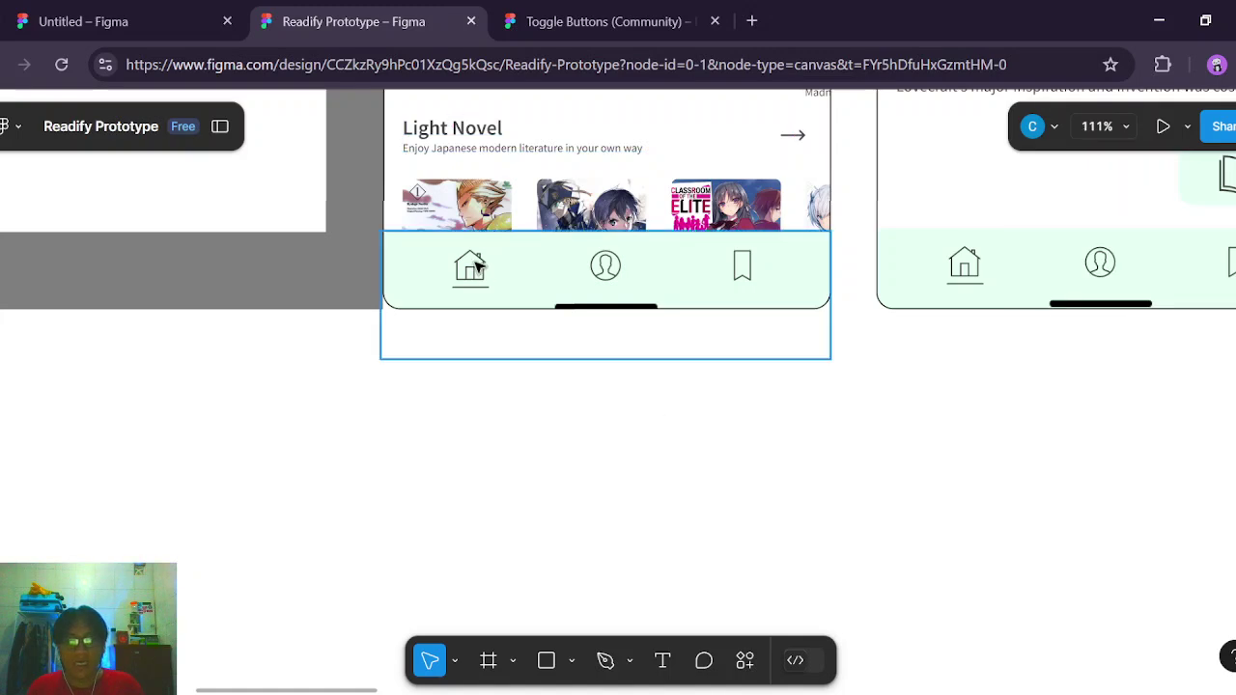
left_click(454, 214)
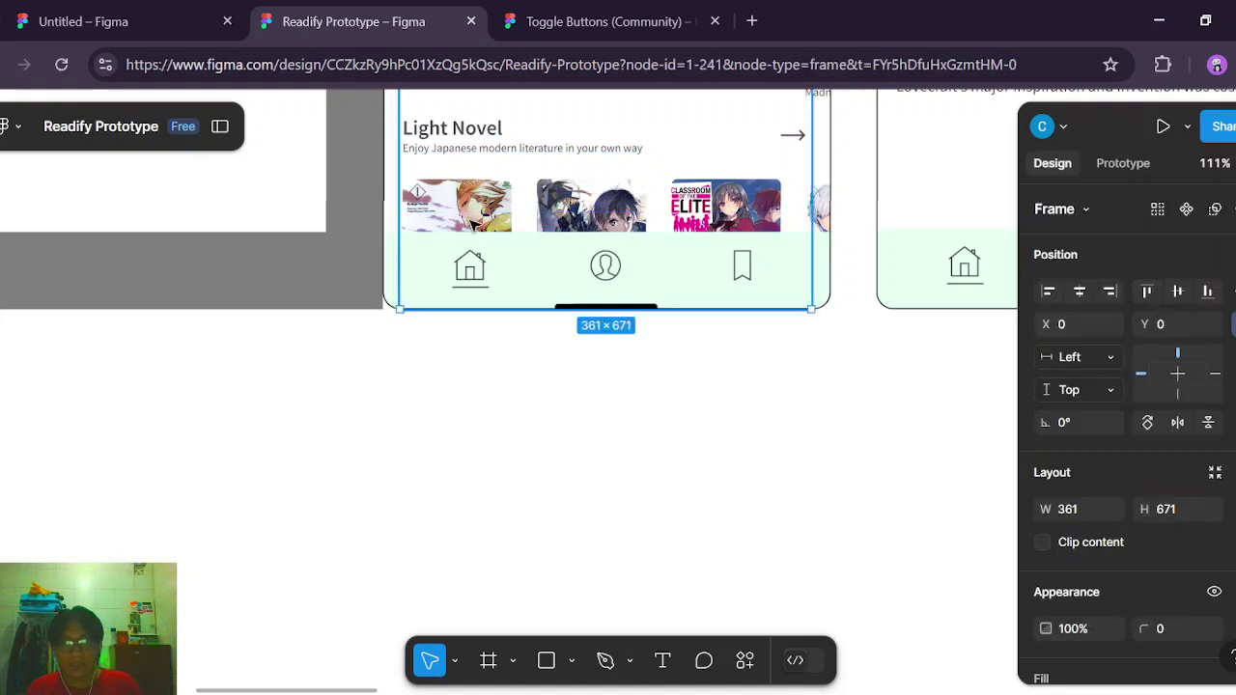
left_click(546, 469)
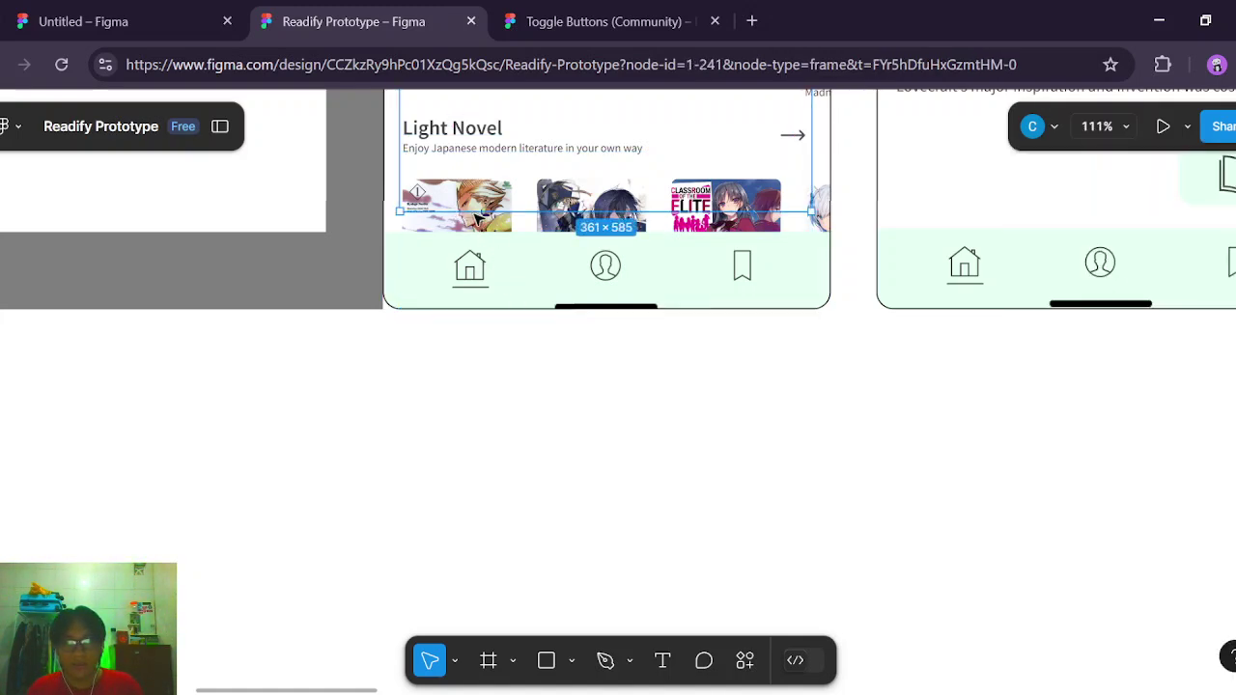
left_click(480, 219)
double_click(480, 219)
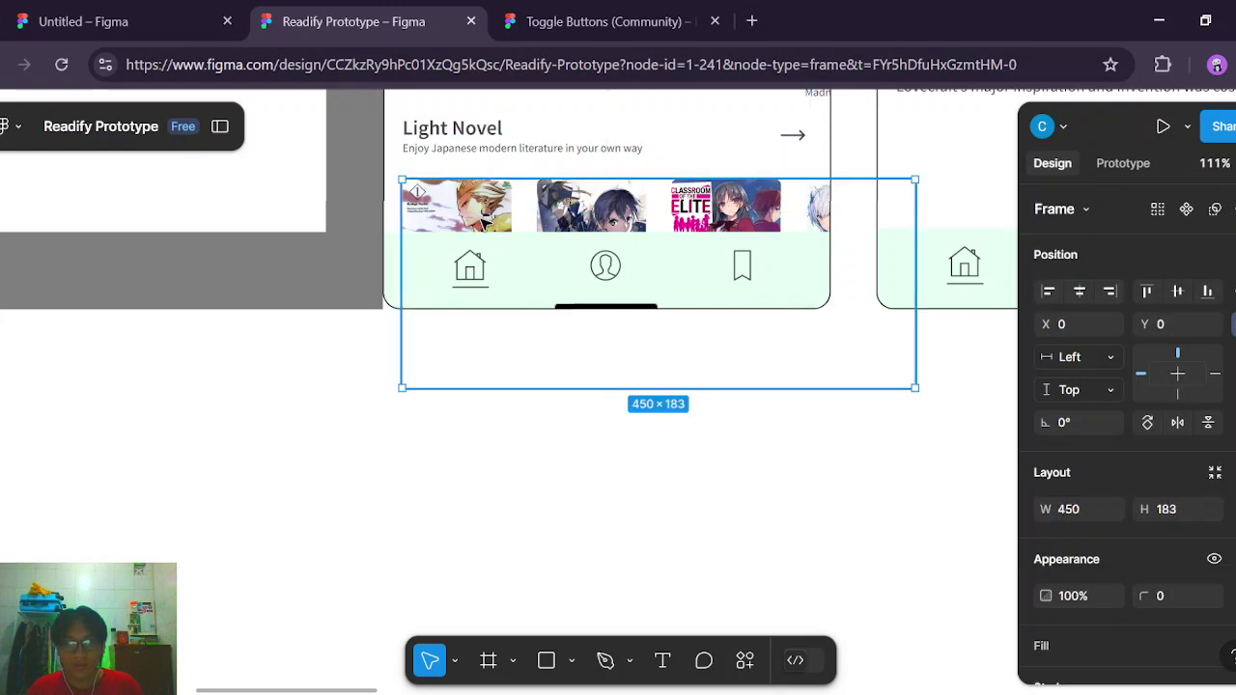
left_click_drag(488, 222, 538, 419)
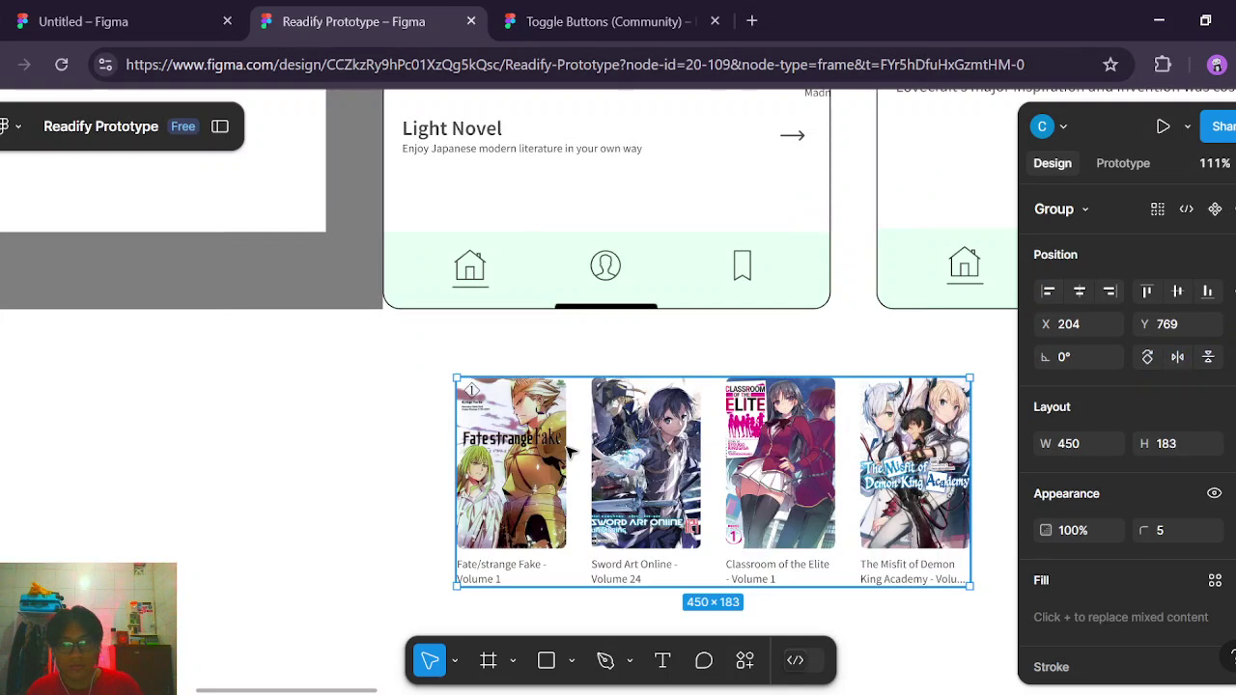
Copy the four Light Novel book covers and their titles from inside the group on the empty canvas.
double_click(557, 483)
double_click(557, 487)
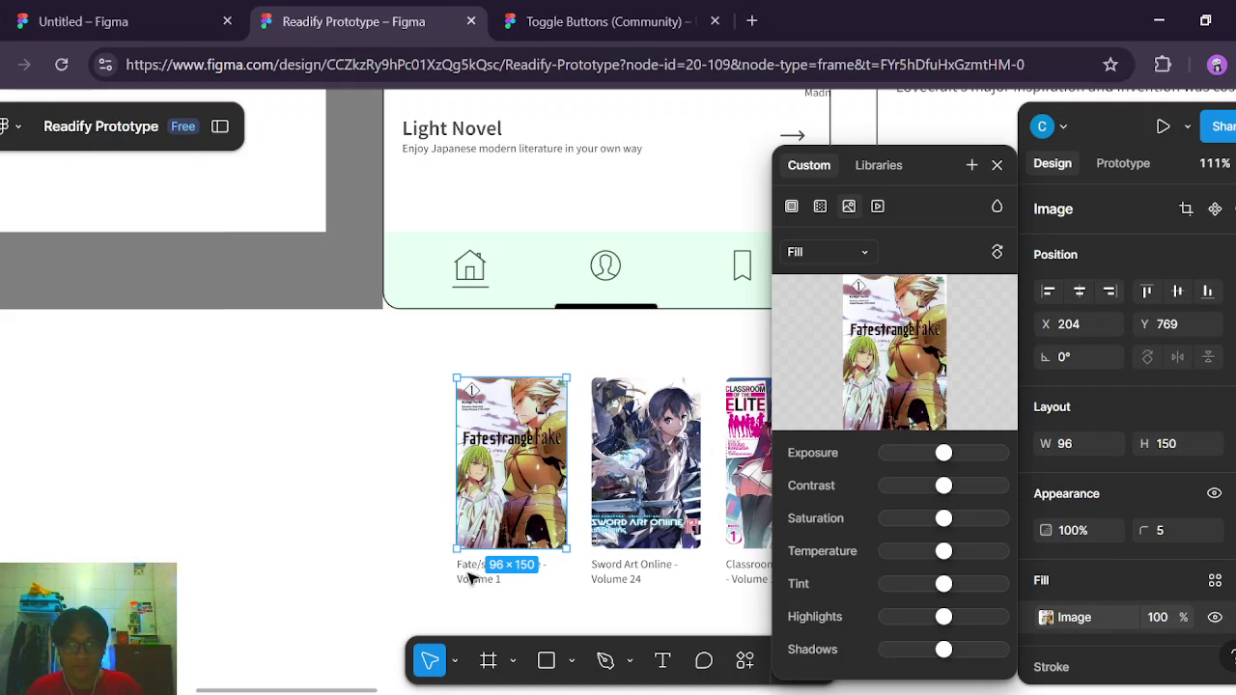
left_click(566, 612)
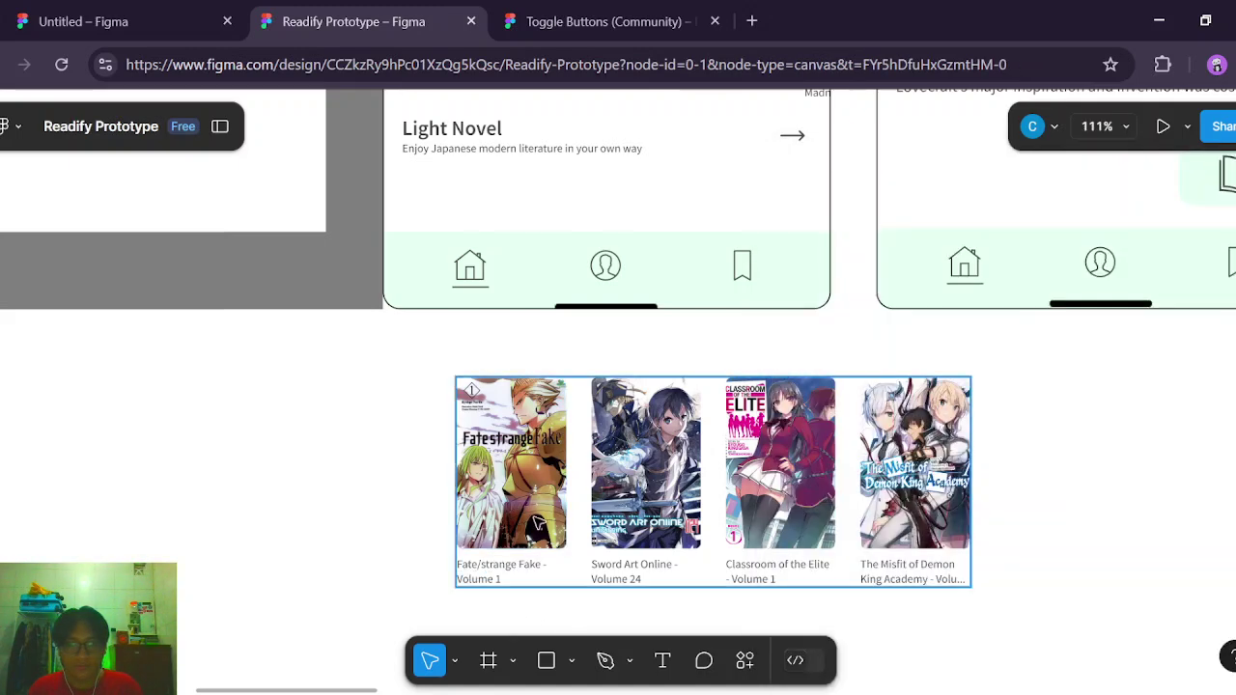
double_click(537, 524)
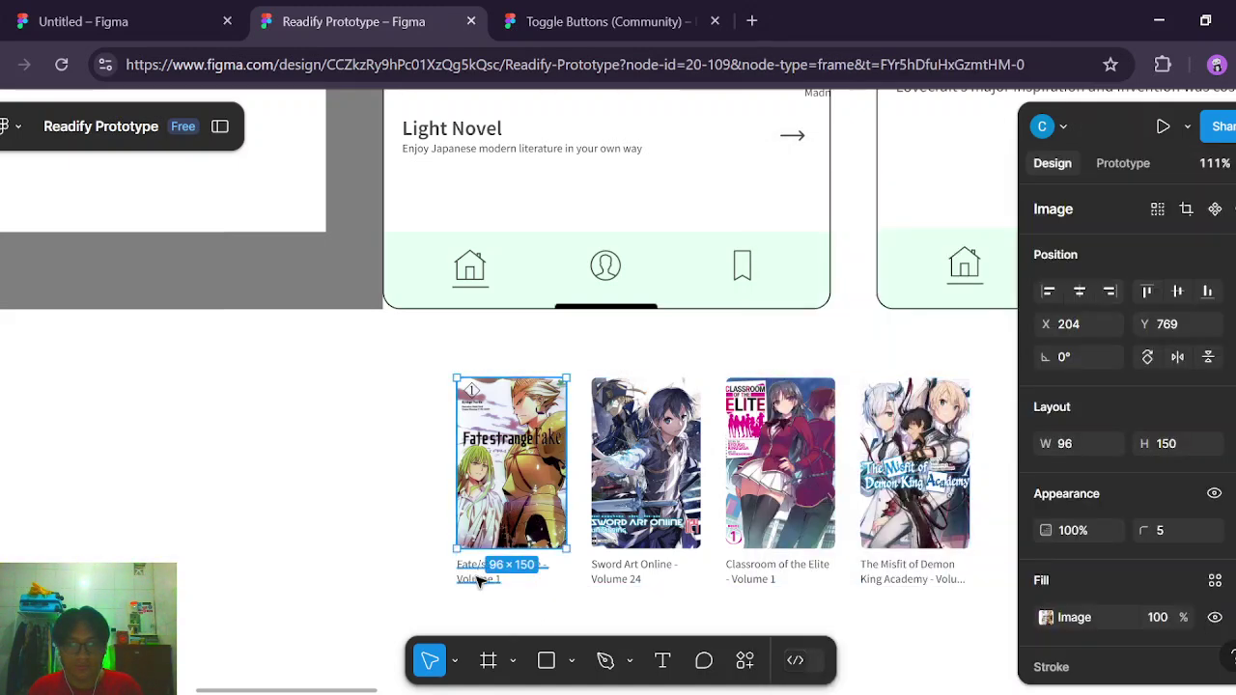
left_click(478, 579, "shift")
left_click(615, 576, "shift")
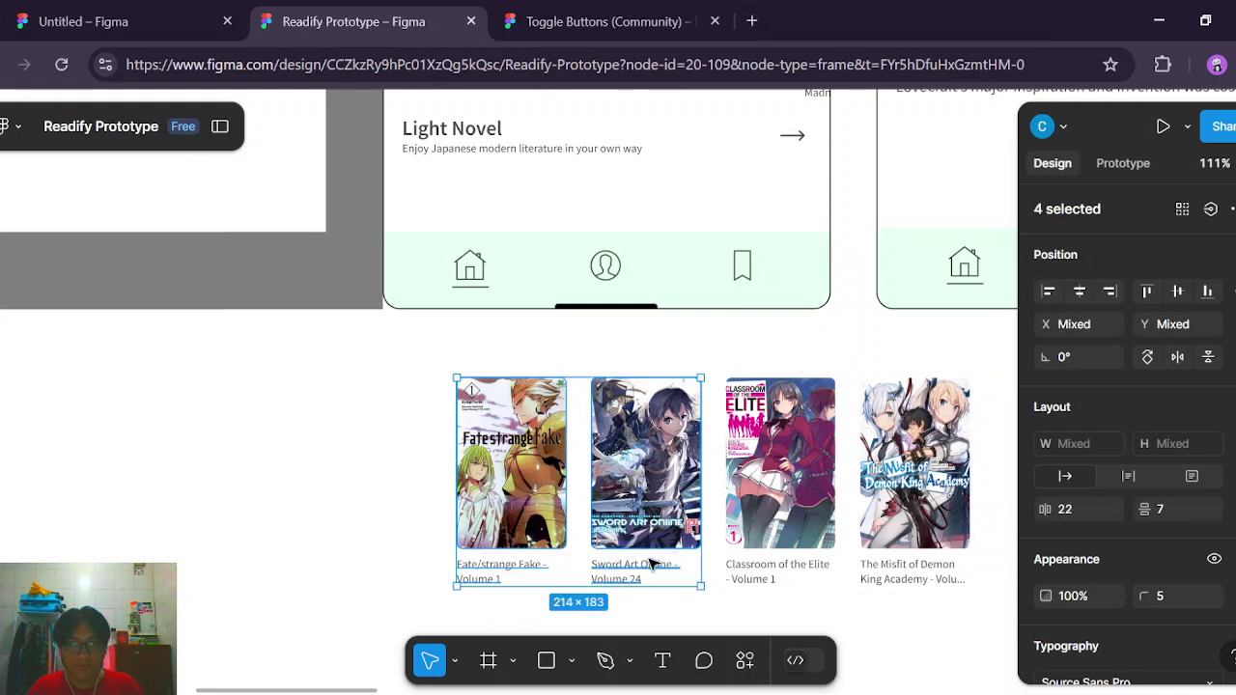
left_click(768, 571, "shift")
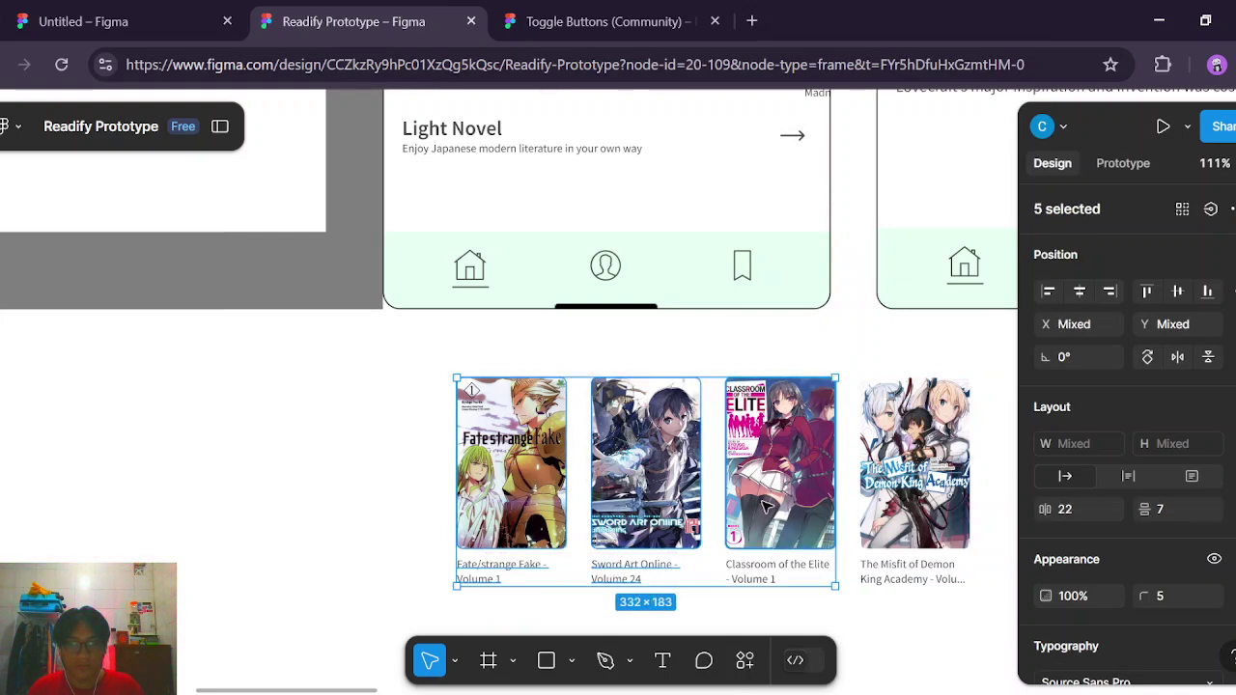
left_click(872, 495, "shift")
left_click(888, 571, "shift")
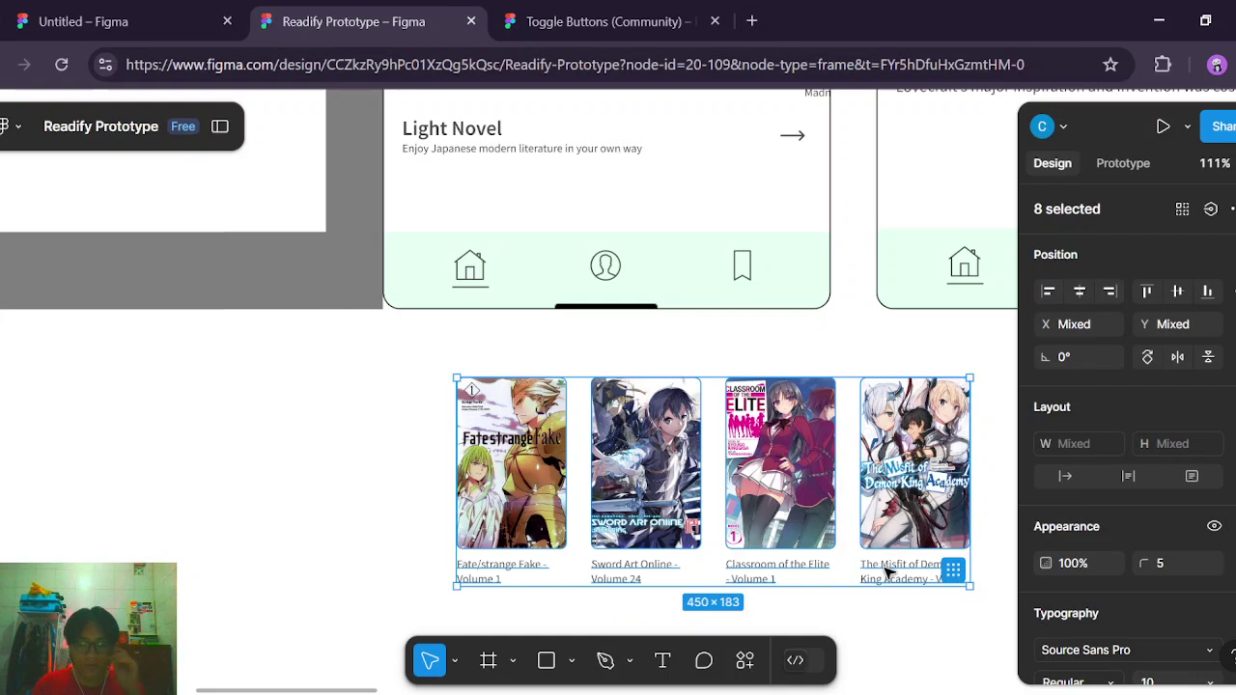
left_click(927, 623)
Undo the recent changes that moved the Light Novel book row out of the homepage frame.
key("ctrl+z")
key("ctrl+z")
key("ctrl+z")
key("ctrl+z")
key("ctrl+z")
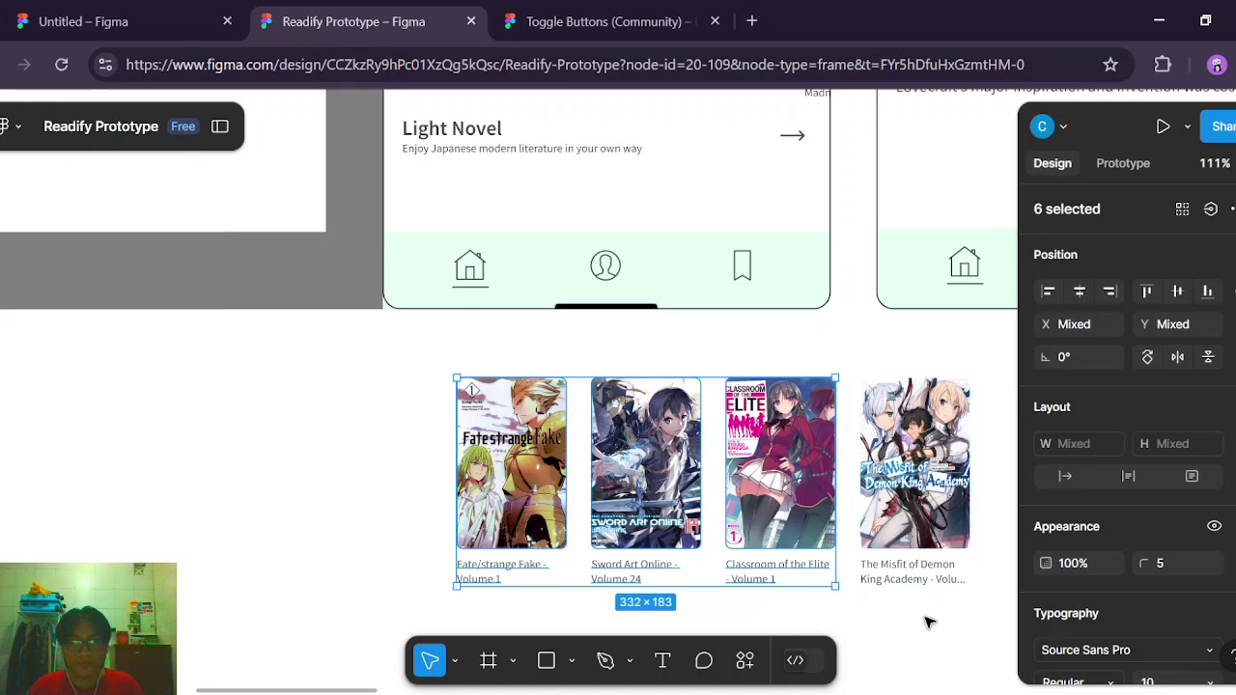
key("ctrl+z")
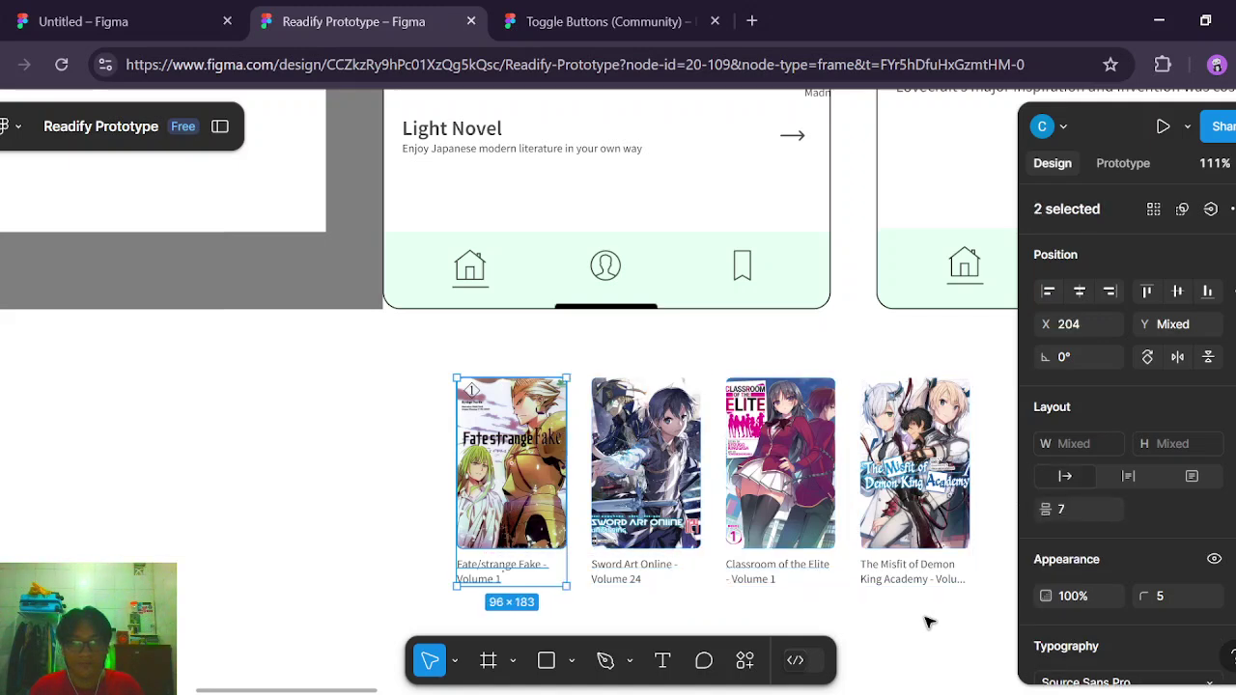
key("ctrl+z")
key("ctrl+z")
key("ctrl+z")
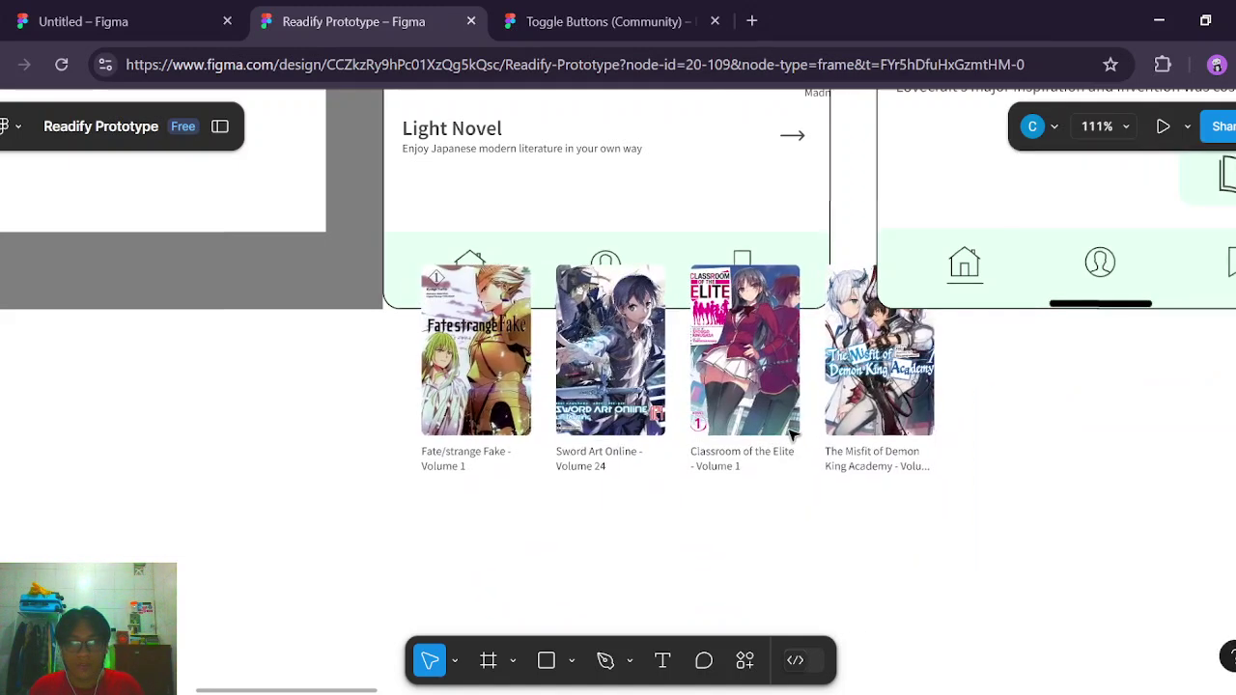
scroll(797, 522, "up", 2)
key("ctrl+z")
key("ctrl+z")
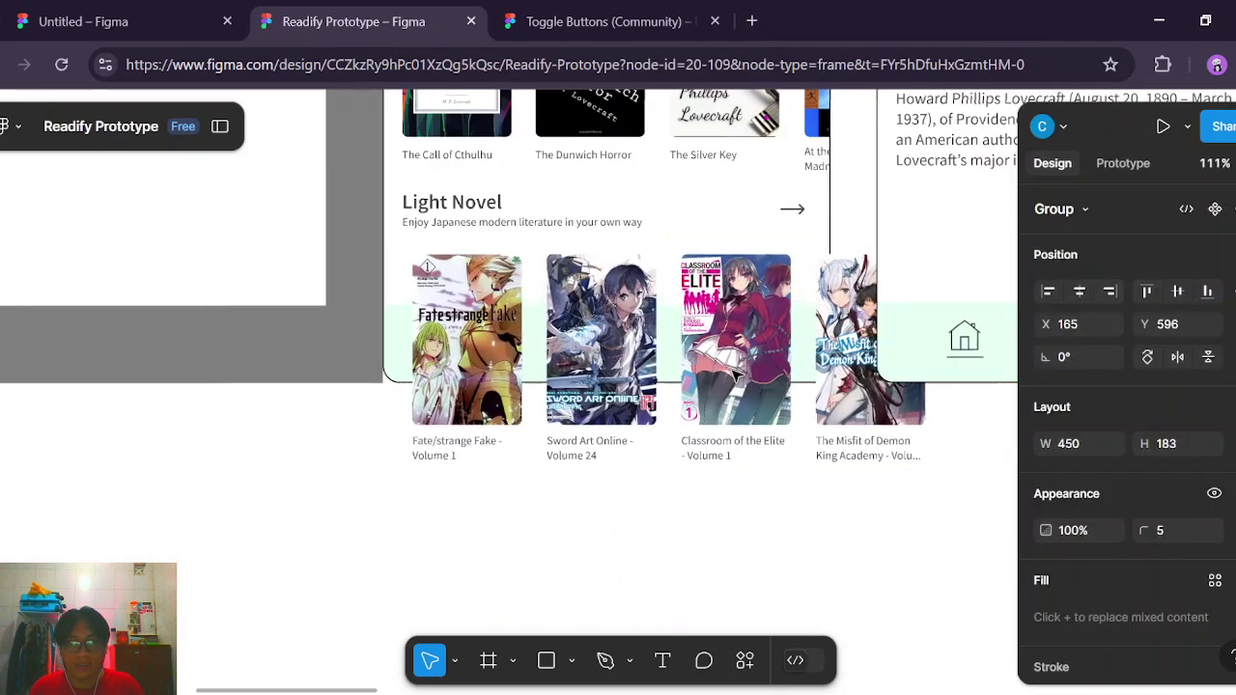
Position the grouped Light Novel book row under its heading in the prototype homepage, at X 0 and Y 0 within its parent.
key("Up")
key("Up")
key("Up")
key("Up")
key("Up")
key("Up")
key("Up")
key("Up")
key("Up")
key("Up")
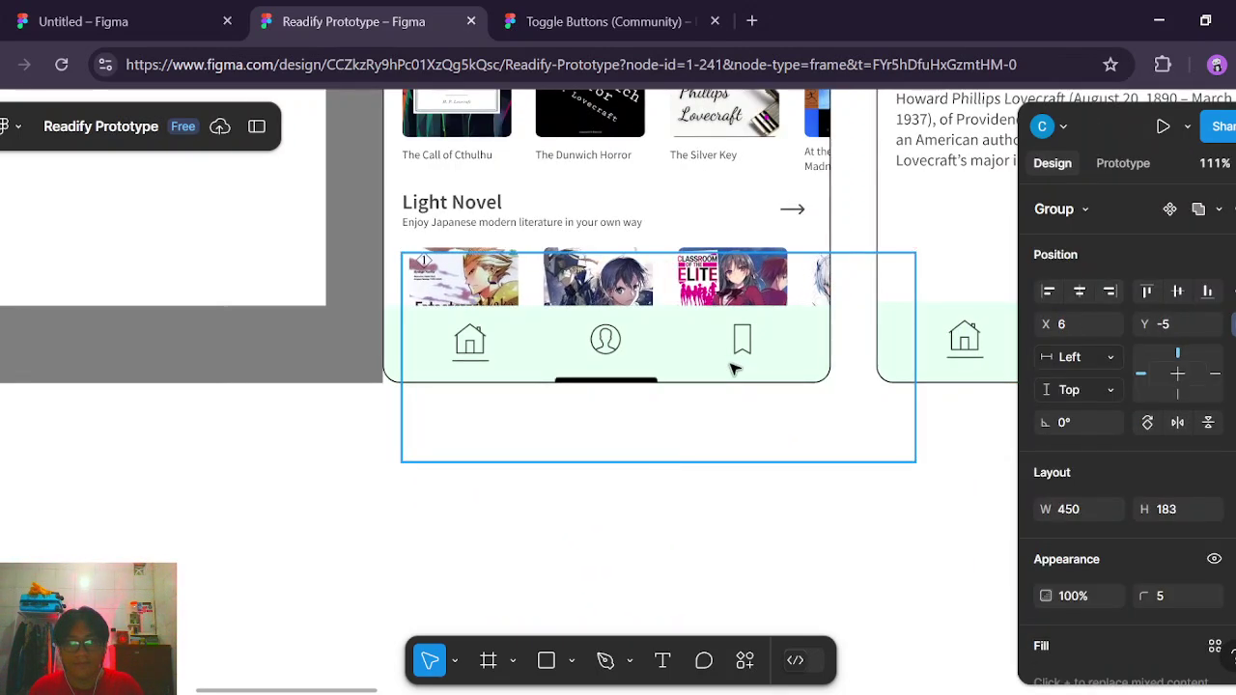
key("Down")
key("Up")
key("Down")
key("Down")
key("Down")
key("Down")
key("Down")
key("Down")
key("Down")
key("Down")
key("Down")
key("Down")
key("Down")
key("Down")
key("Down")
key("Down")
key("Down")
key("Down")
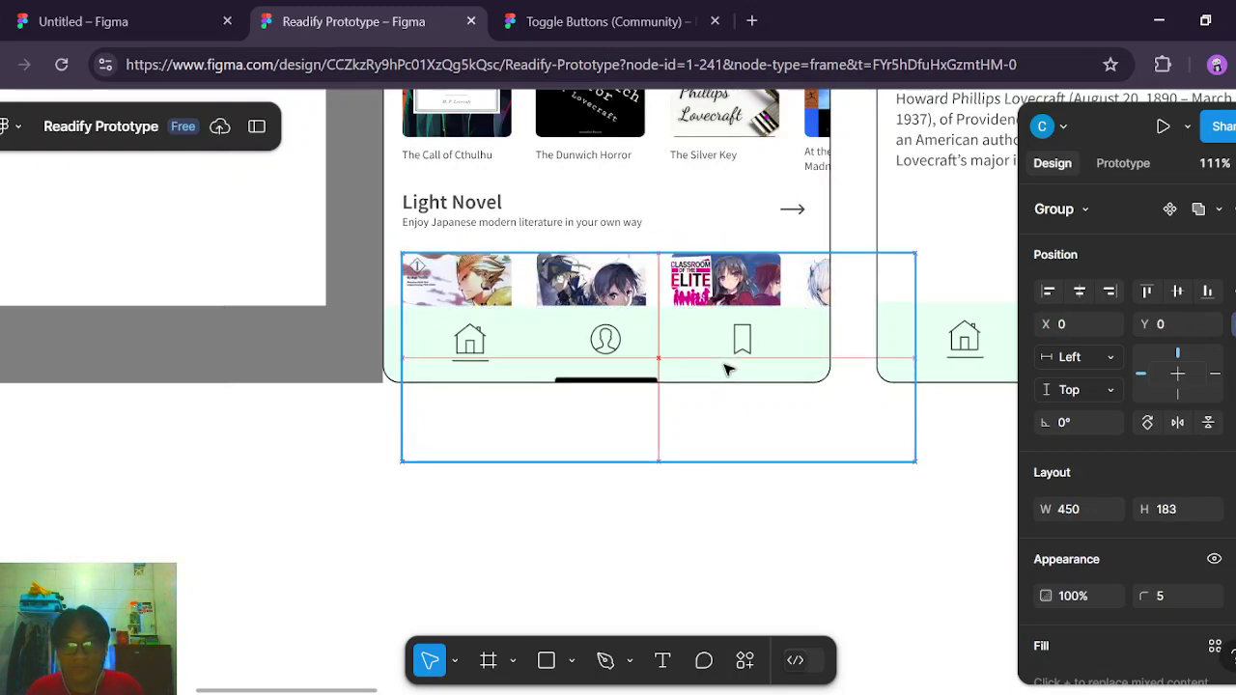
scroll(761, 389, "up", 5)
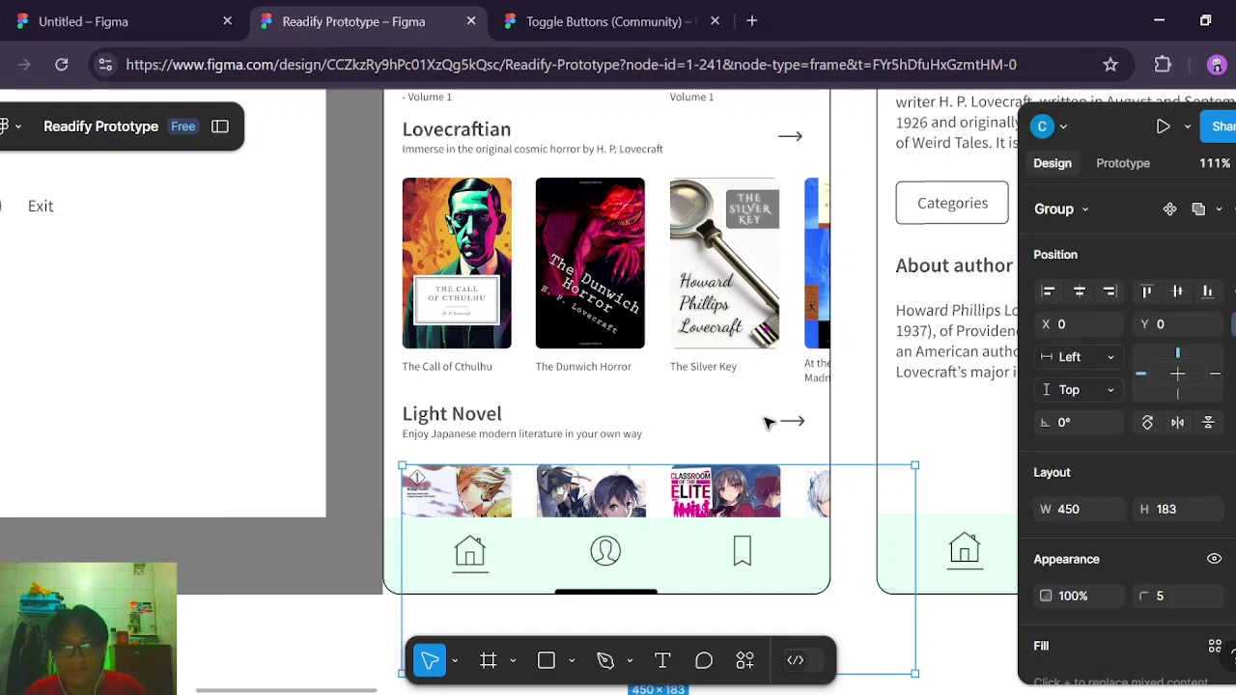
left_click(957, 649)
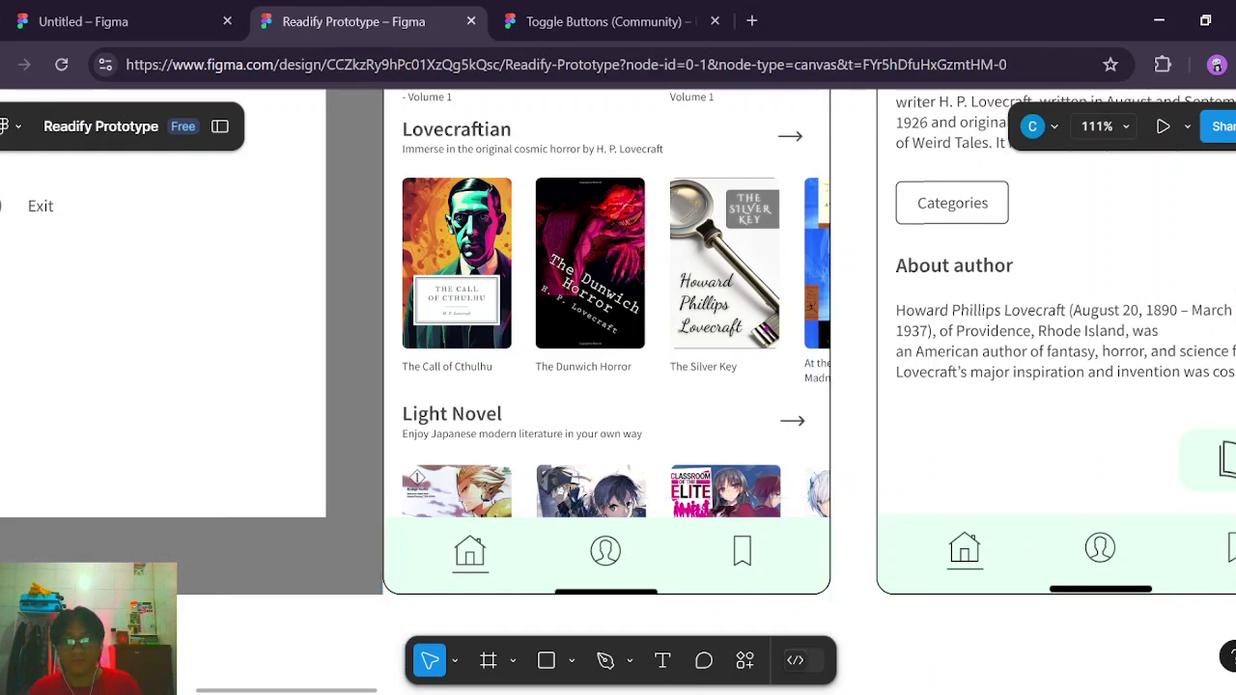
Switch to the Untitled file and paste the copied Light Novel covers and titles into the Homepage frame.
key("ctrl+shift+Tab")
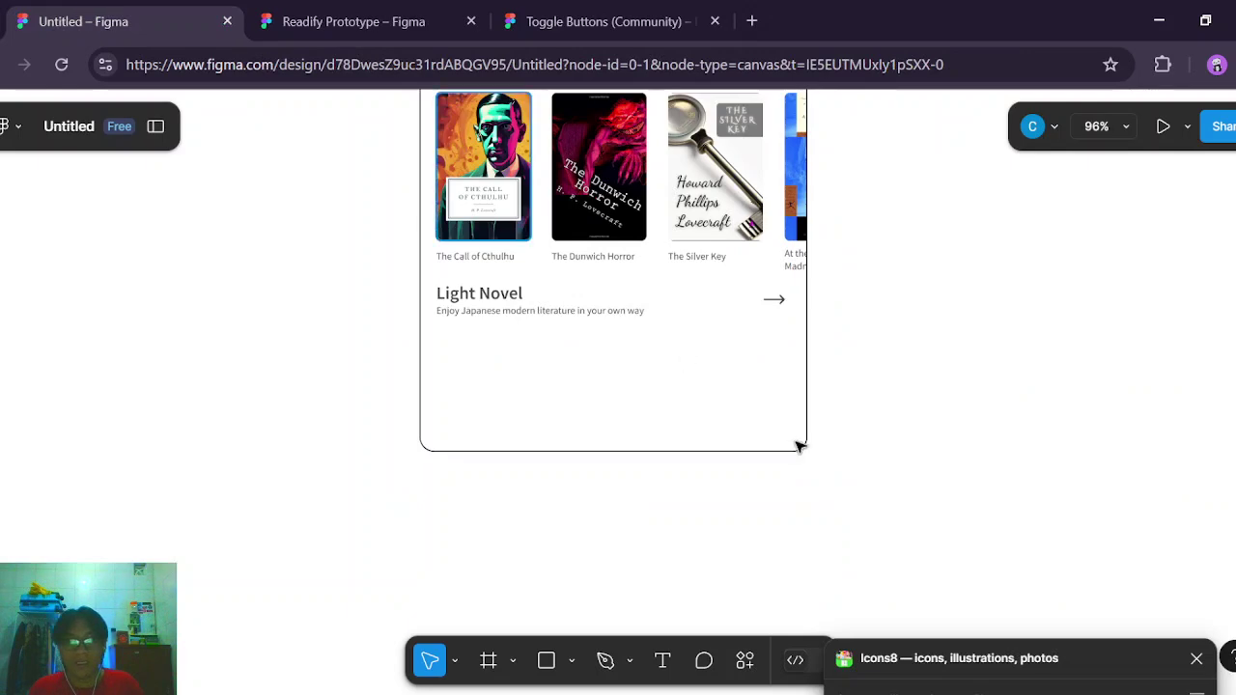
scroll(736, 441, "up", 10)
left_click(458, 503)
key("ctrl+v")
scroll(789, 463, "down", 5)
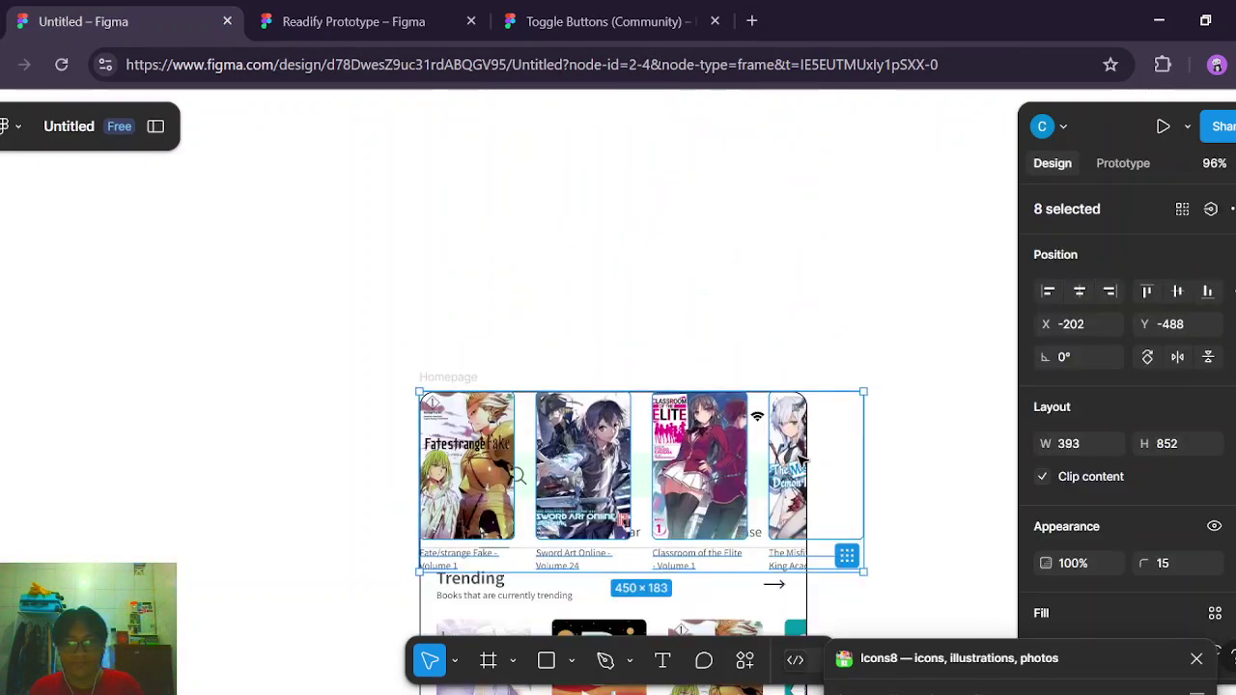
Move the pasted Light Novel book row below the Light Novel subtitle, aligned with the left edge of the Lovecraftian covers.
left_click_drag(673, 253, 688, 478)
scroll(756, 316, "down", 5)
scroll(755, 315, "down", 1)
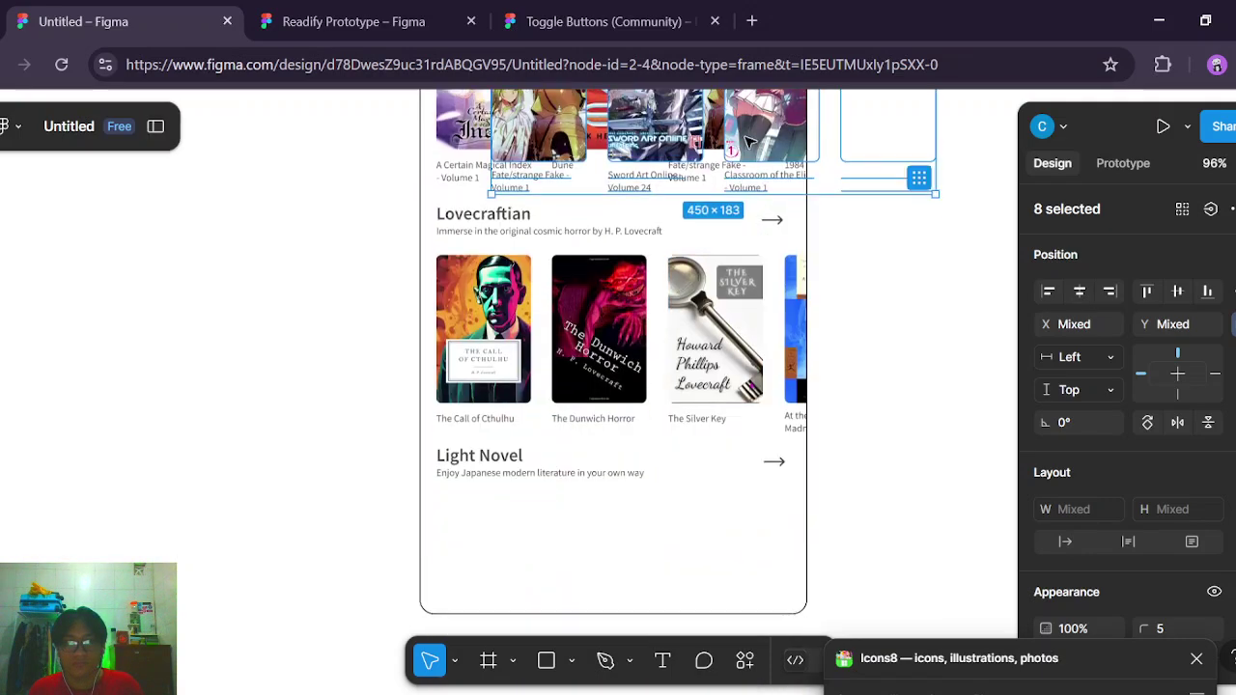
left_click_drag(772, 256, 700, 610)
scroll(700, 610, "down", 2)
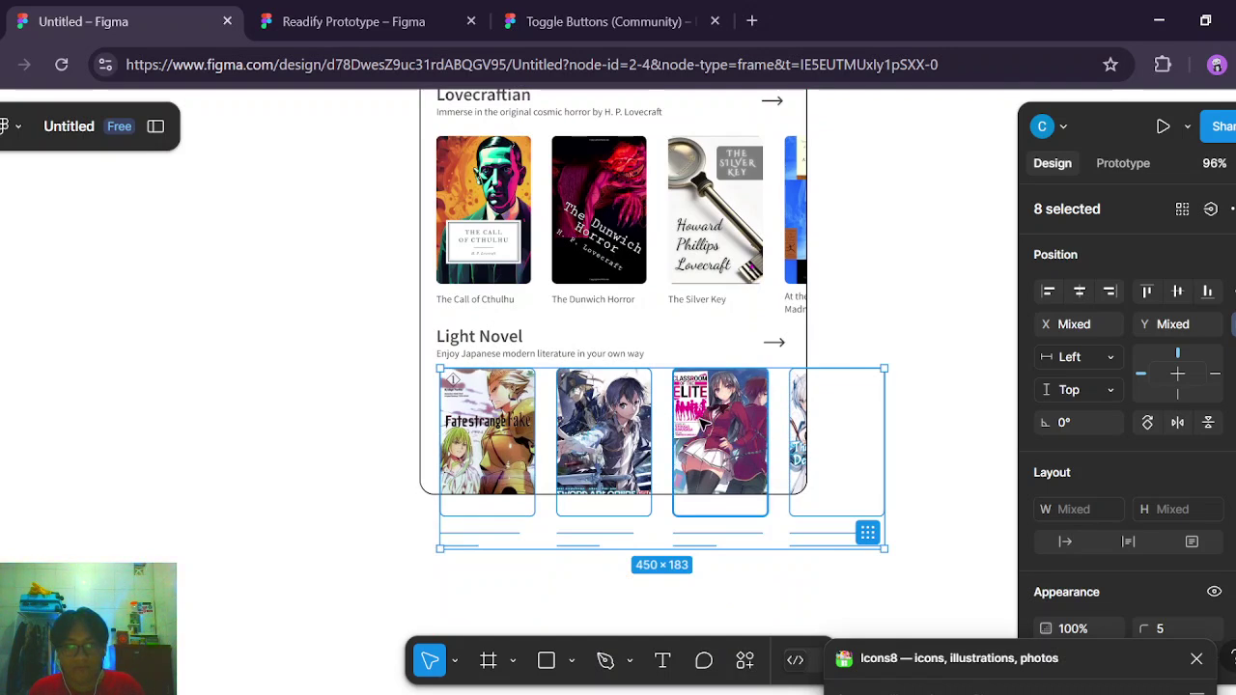
left_click_drag(700, 421, 695, 426)
scroll(962, 432, "up", 3)
scroll(963, 433, "up", 1)
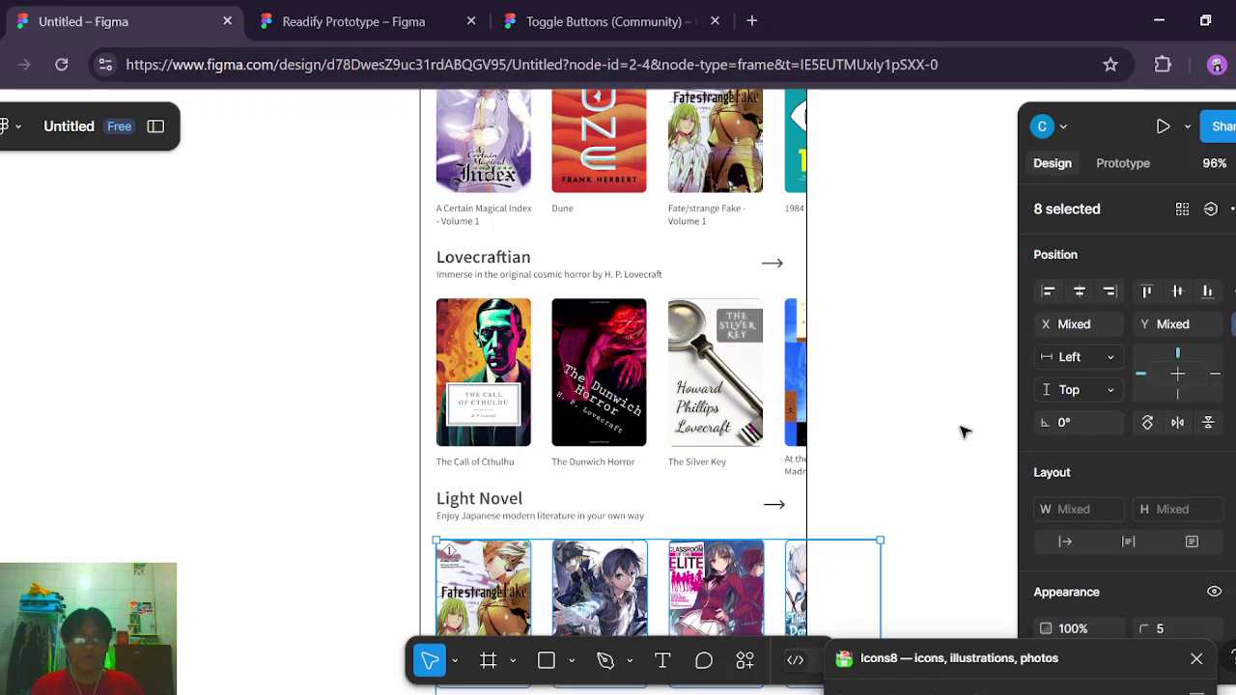
scroll(963, 433, "up", 6)
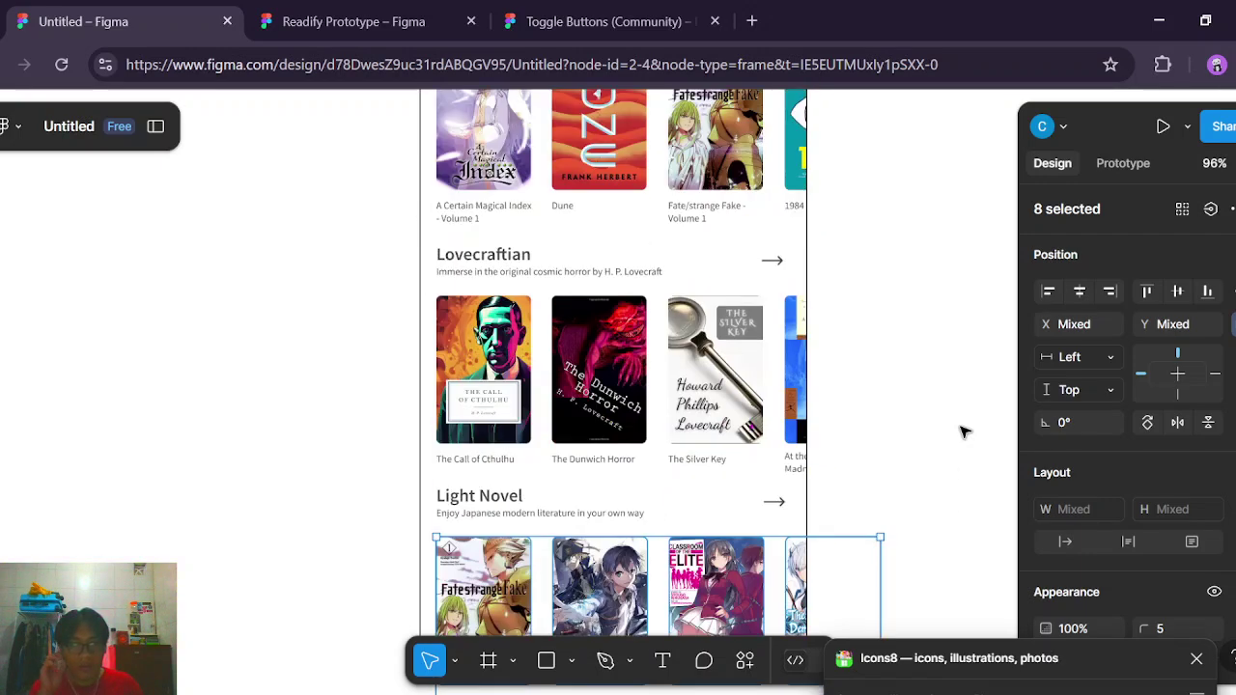
scroll(963, 432, "up", 5)
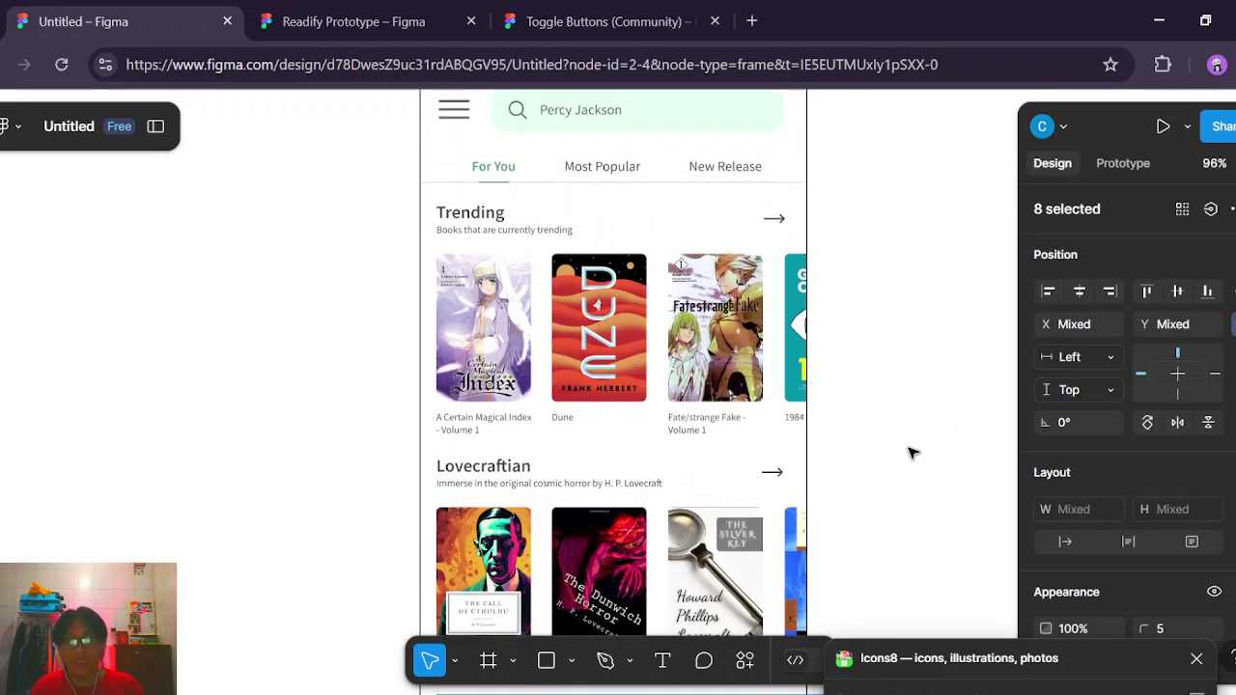
scroll(912, 452, "up", 2)
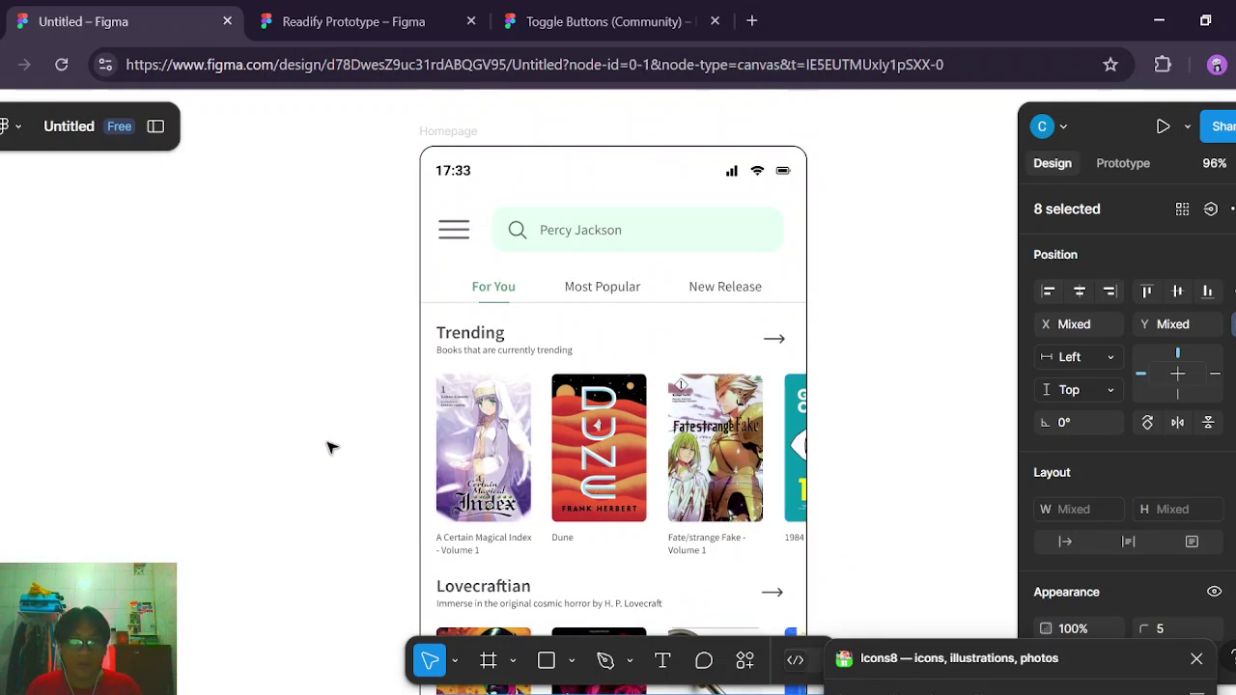
left_click(331, 447)
Group the four Trending book covers with their titles and wrap the group in a frame.
scroll(1004, 454, "down", 2)
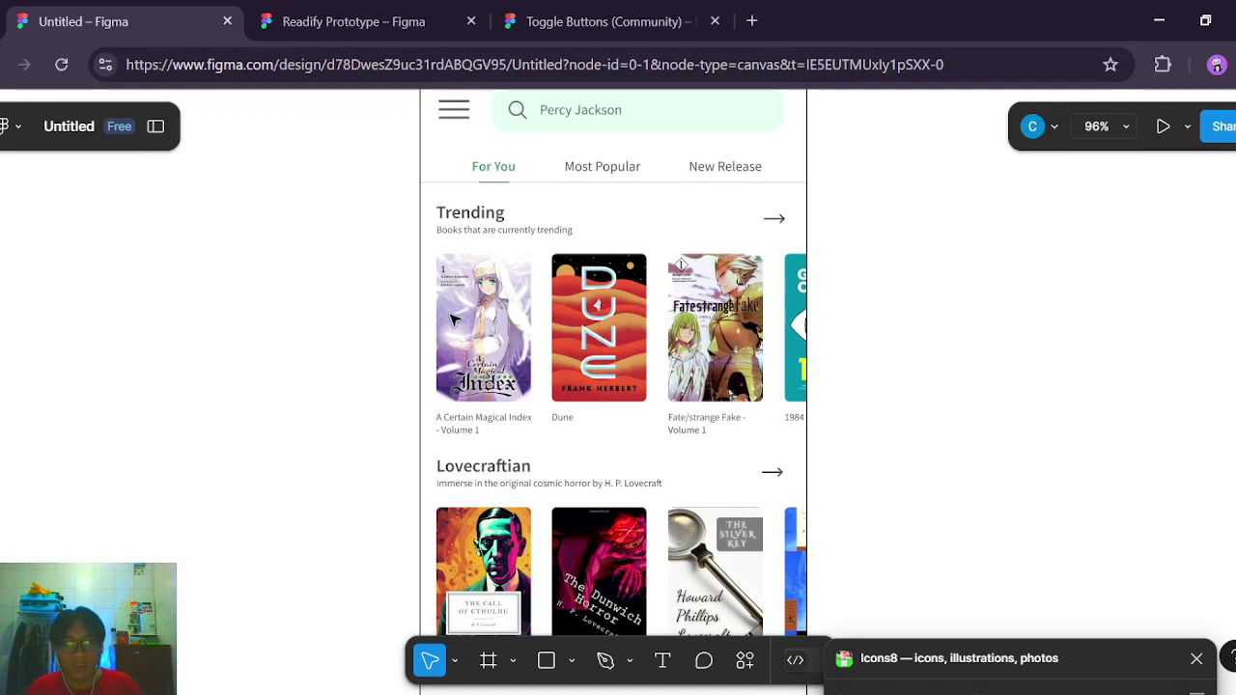
left_click_drag(386, 280, 935, 450)
right_click(729, 362)
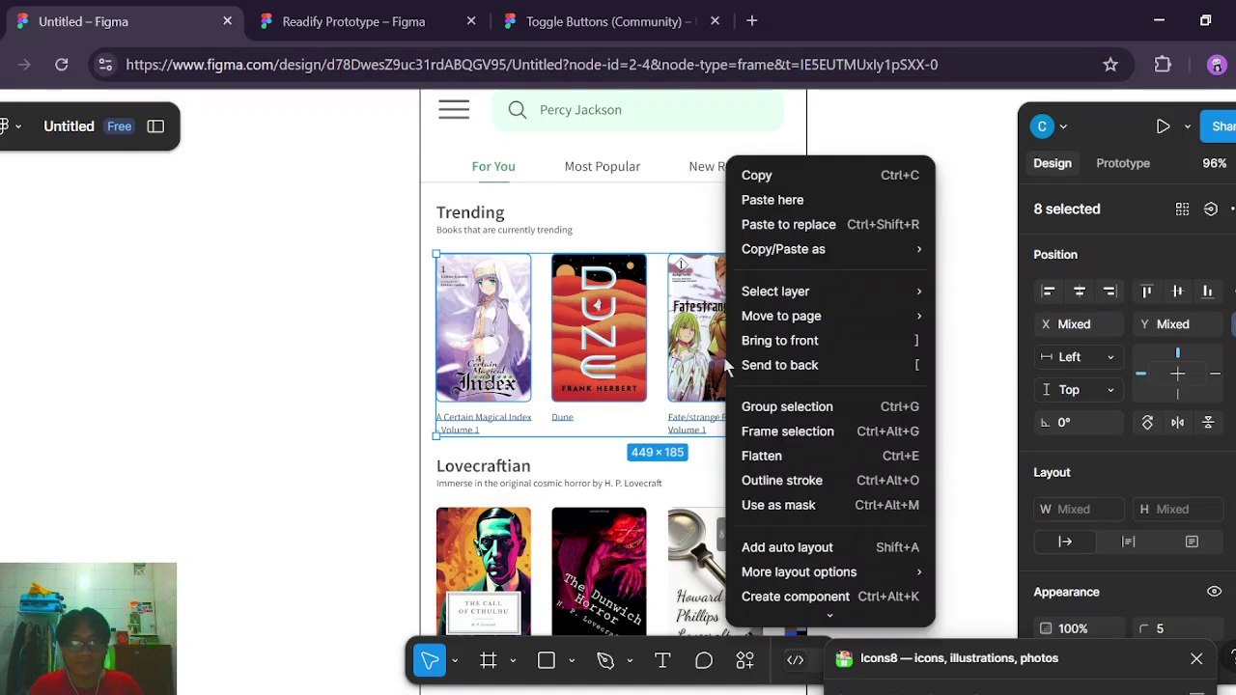
left_click(799, 407)
right_click(639, 372)
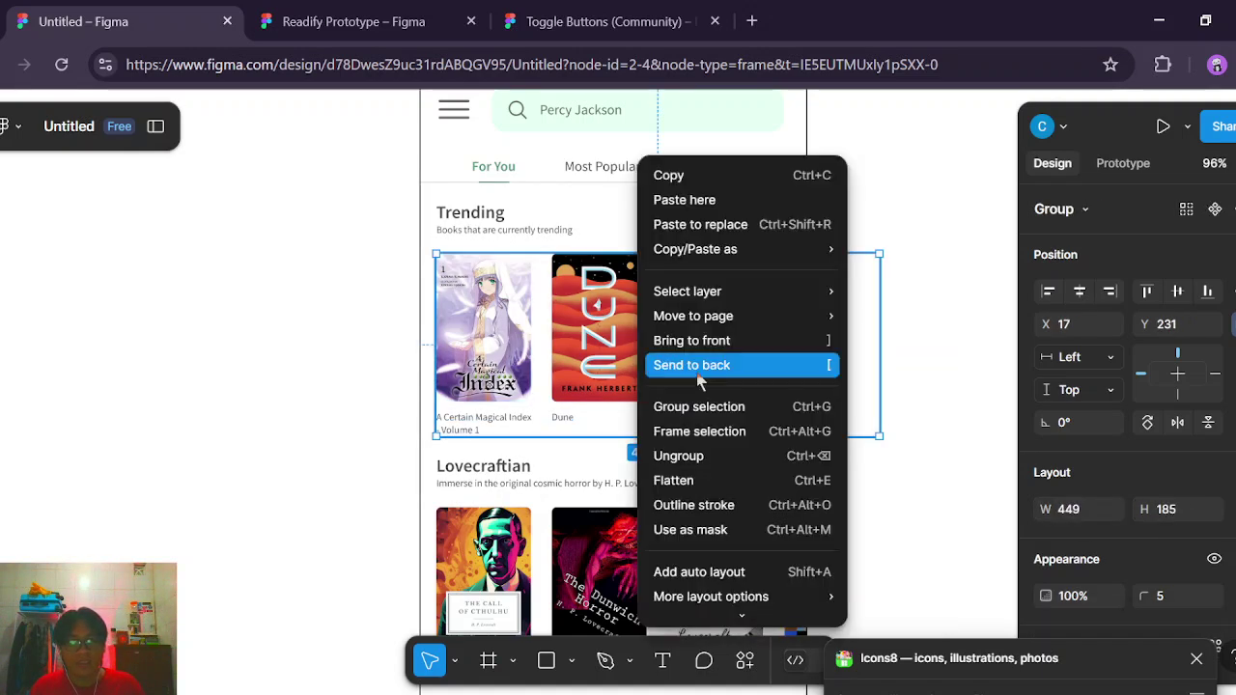
left_click(706, 437)
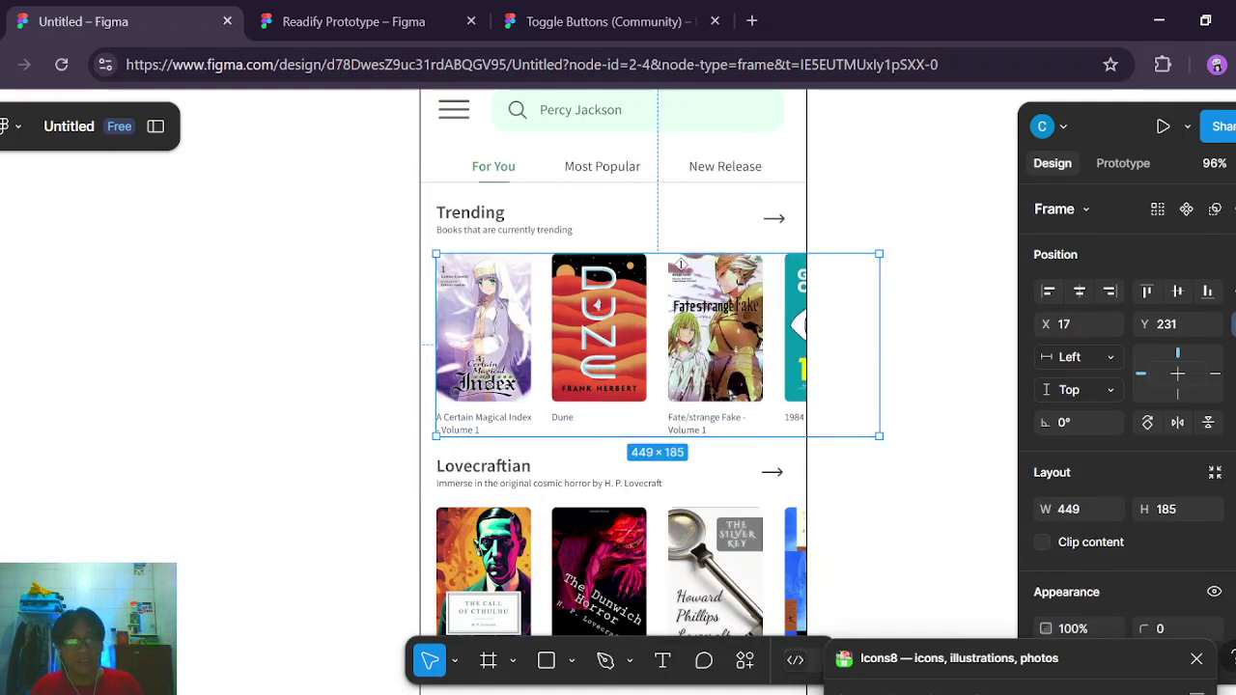
Set the Trending row frame's scroll overflow to Horizontal and narrow the frame to a width of about 354.
left_click(1122, 163)
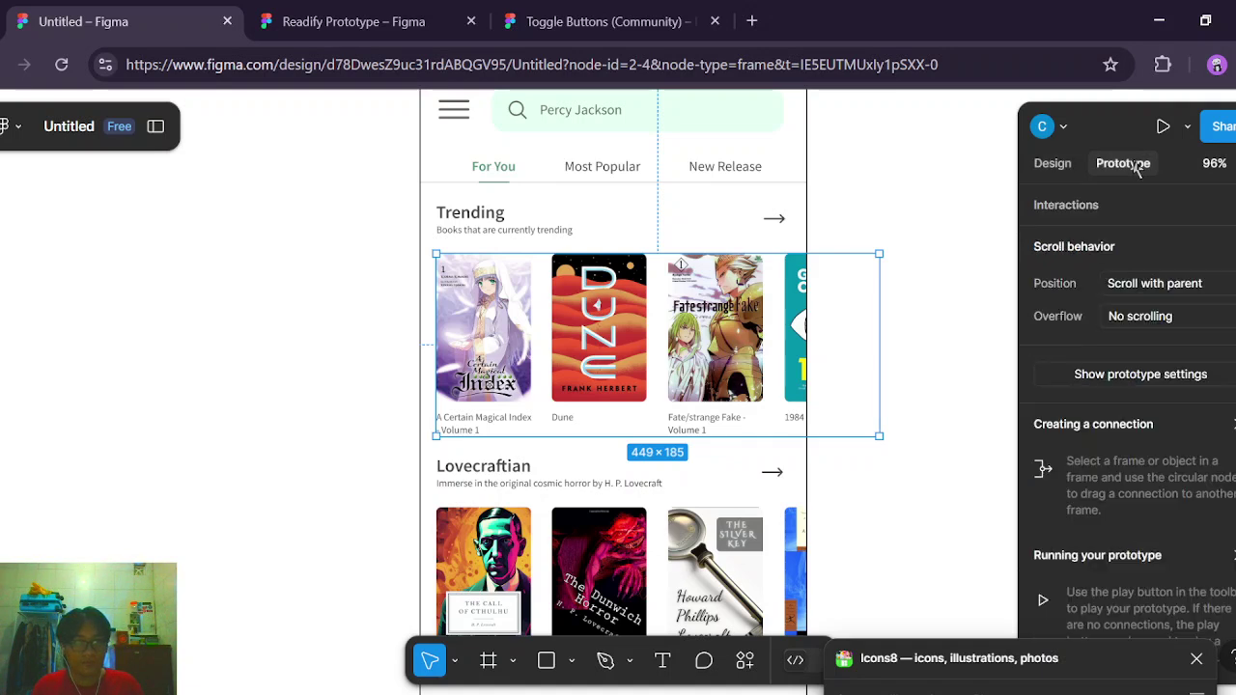
left_click(1163, 320)
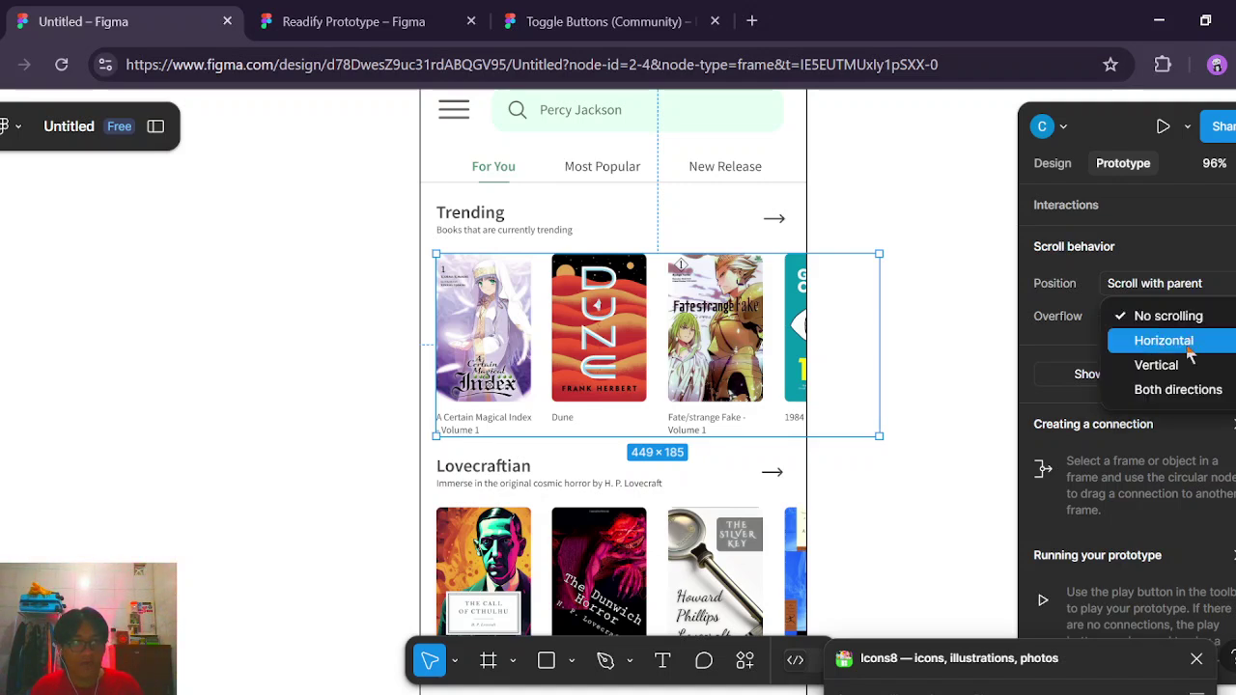
left_click(1189, 354)
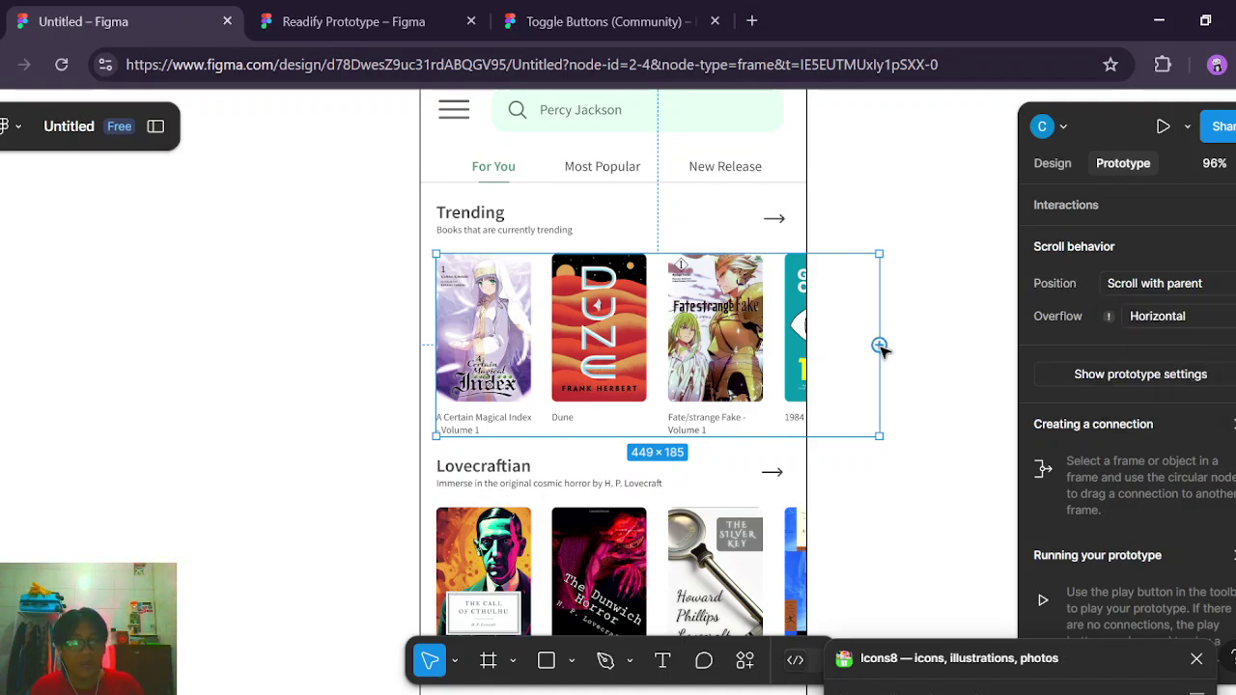
left_click(1038, 168)
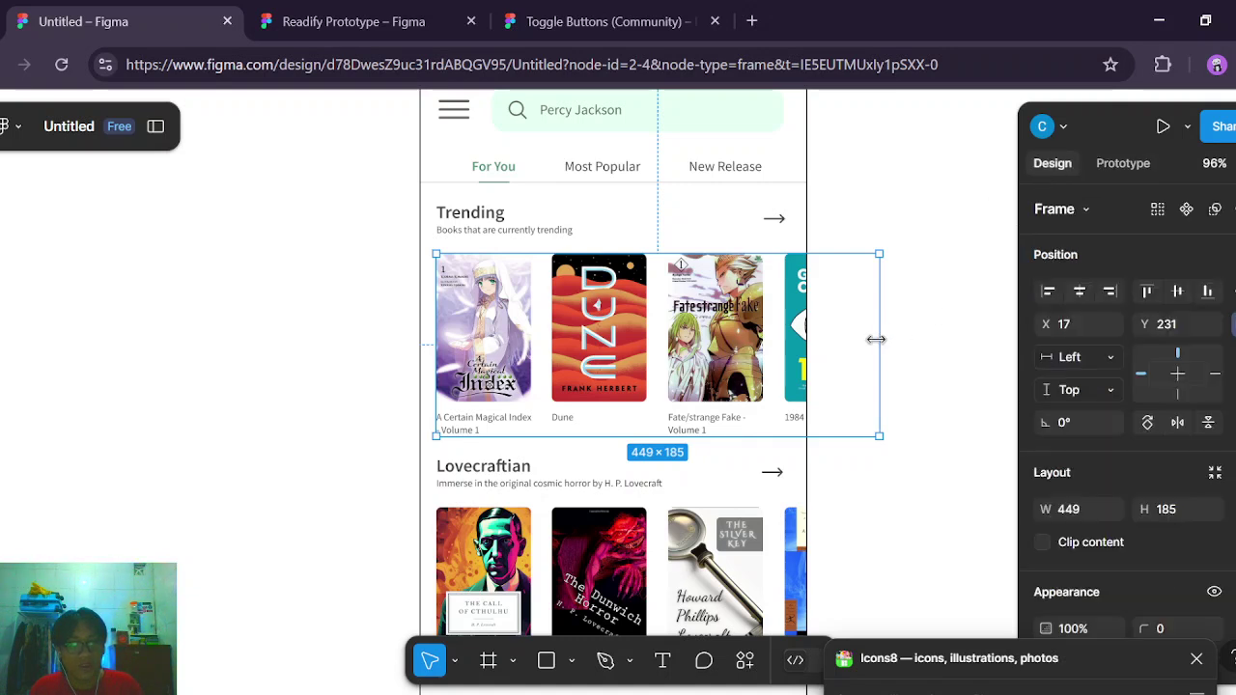
left_click_drag(885, 342, 786, 331)
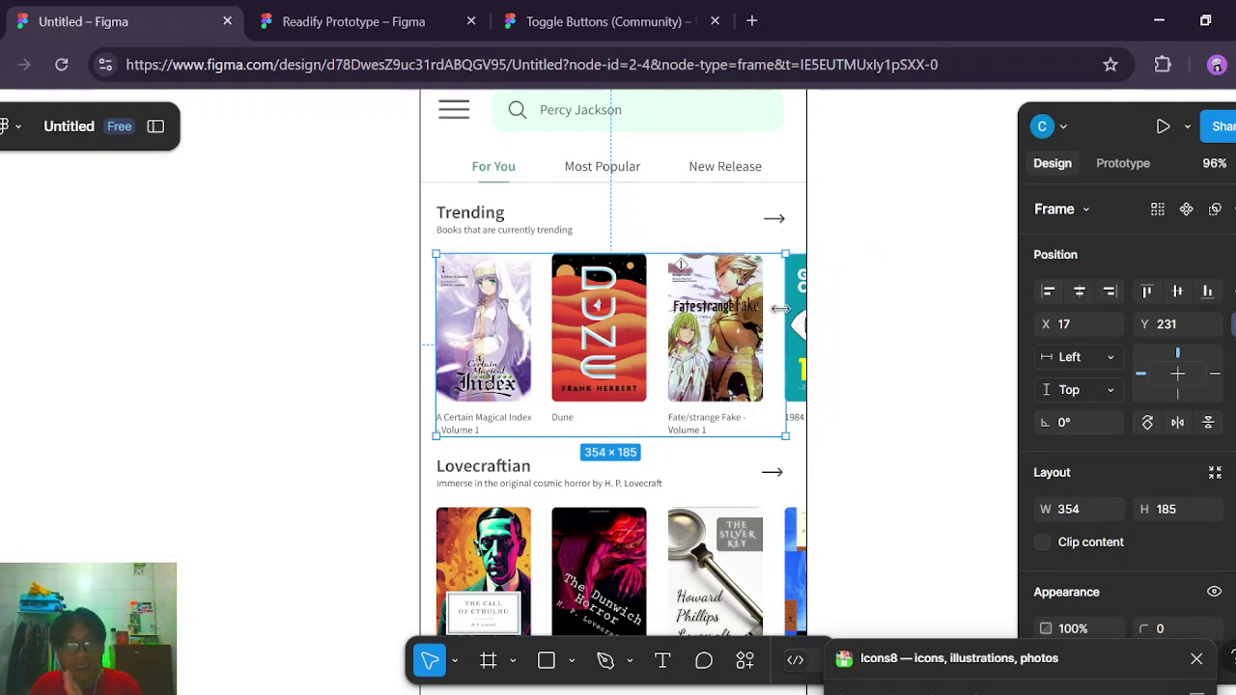
Group the four Lovecraftian book covers with their titles and wrap the group in a frame.
scroll(681, 262, "down", 2)
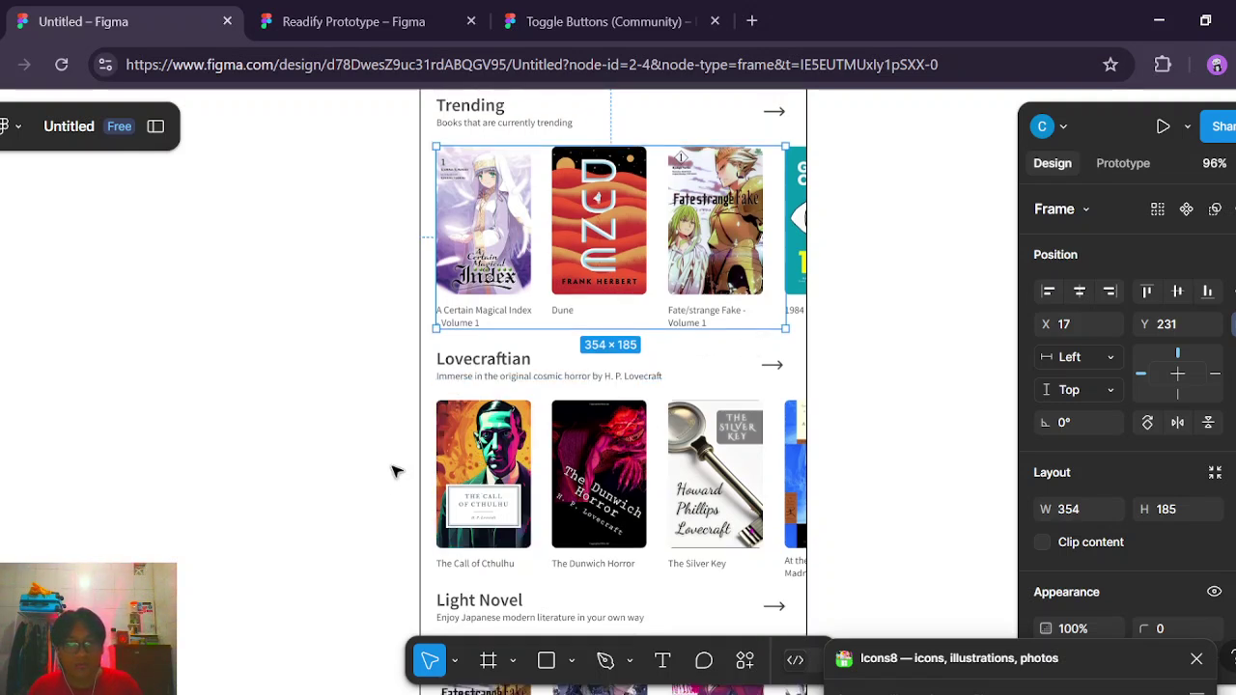
left_click_drag(807, 470, 933, 572)
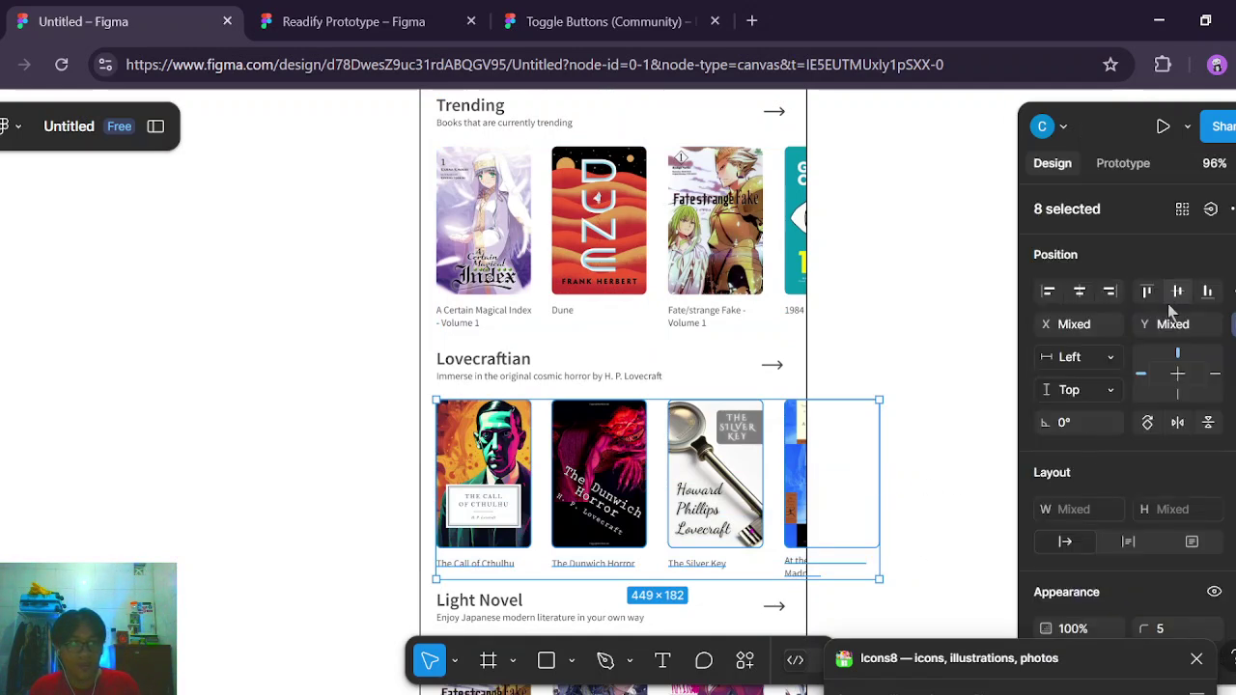
right_click(739, 523)
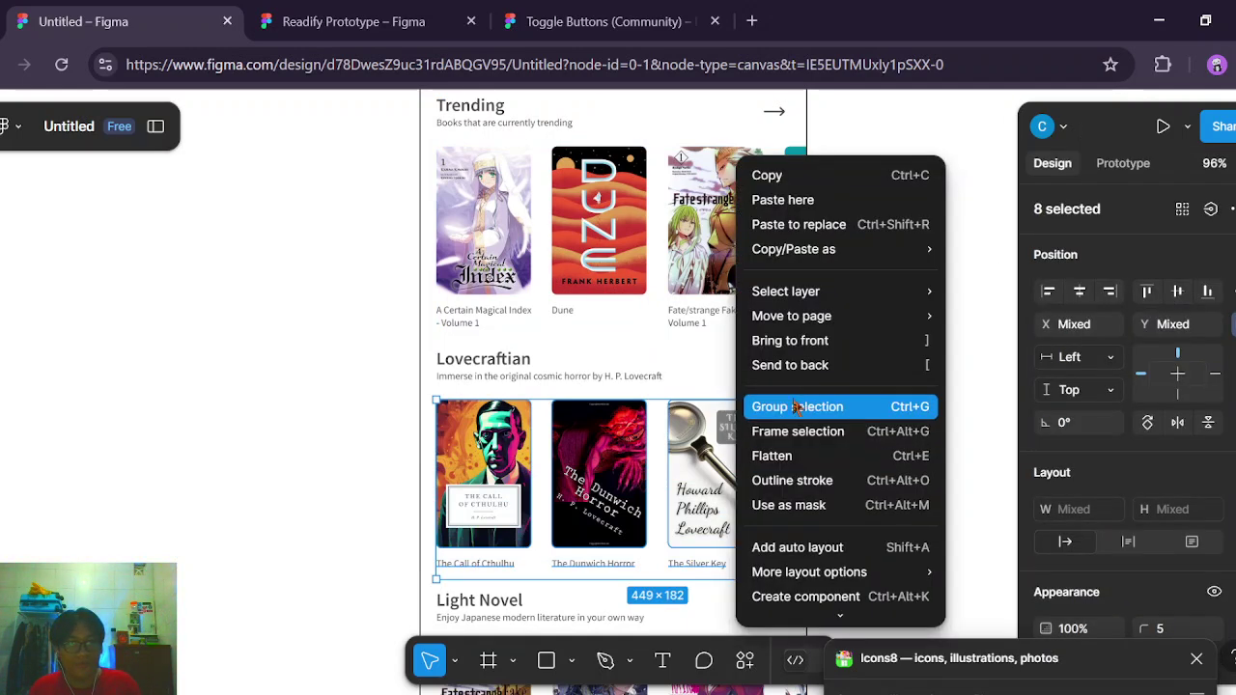
left_click(756, 425)
right_click(680, 494)
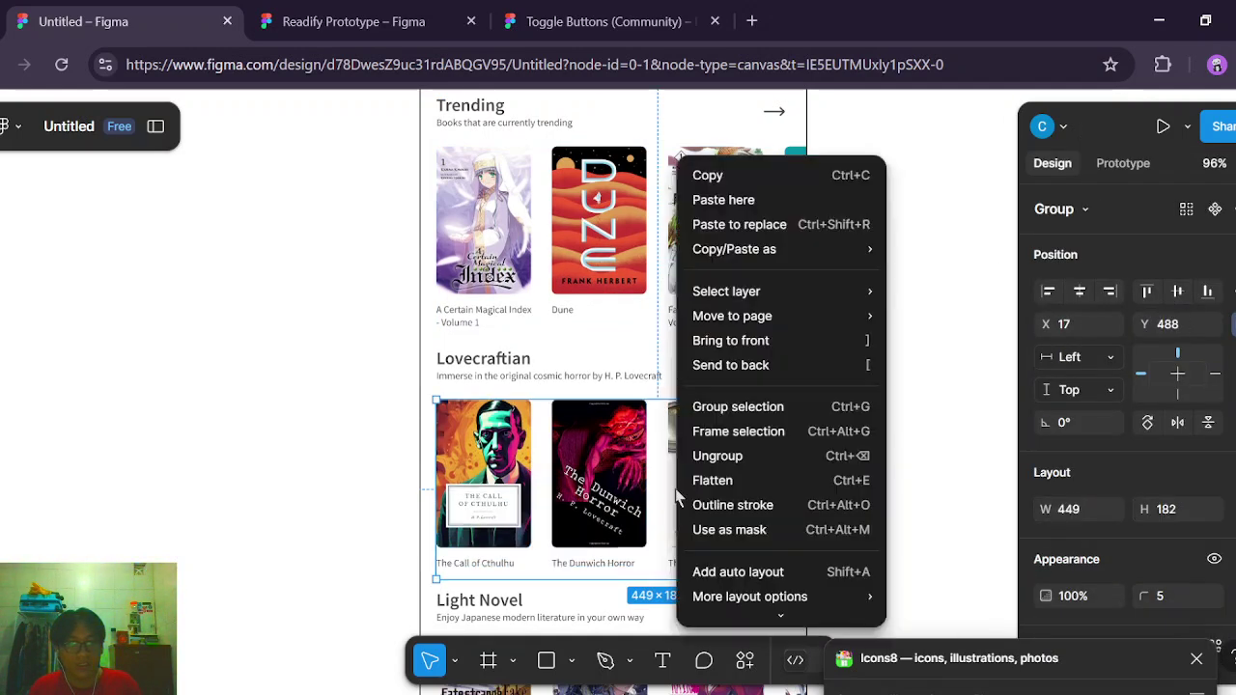
left_click(731, 432)
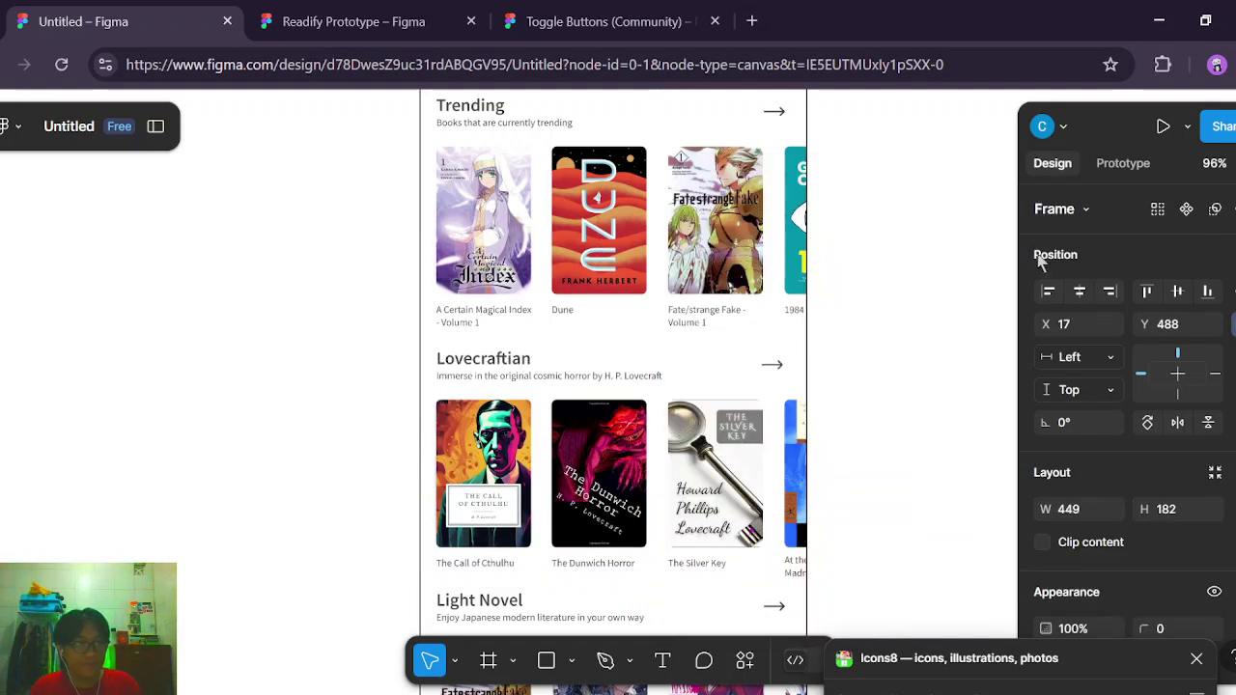
Set the Lovecraftian row frame's scroll overflow to Horizontal and narrow the frame to a width of about 352.
left_click(1156, 163)
left_click(1232, 313)
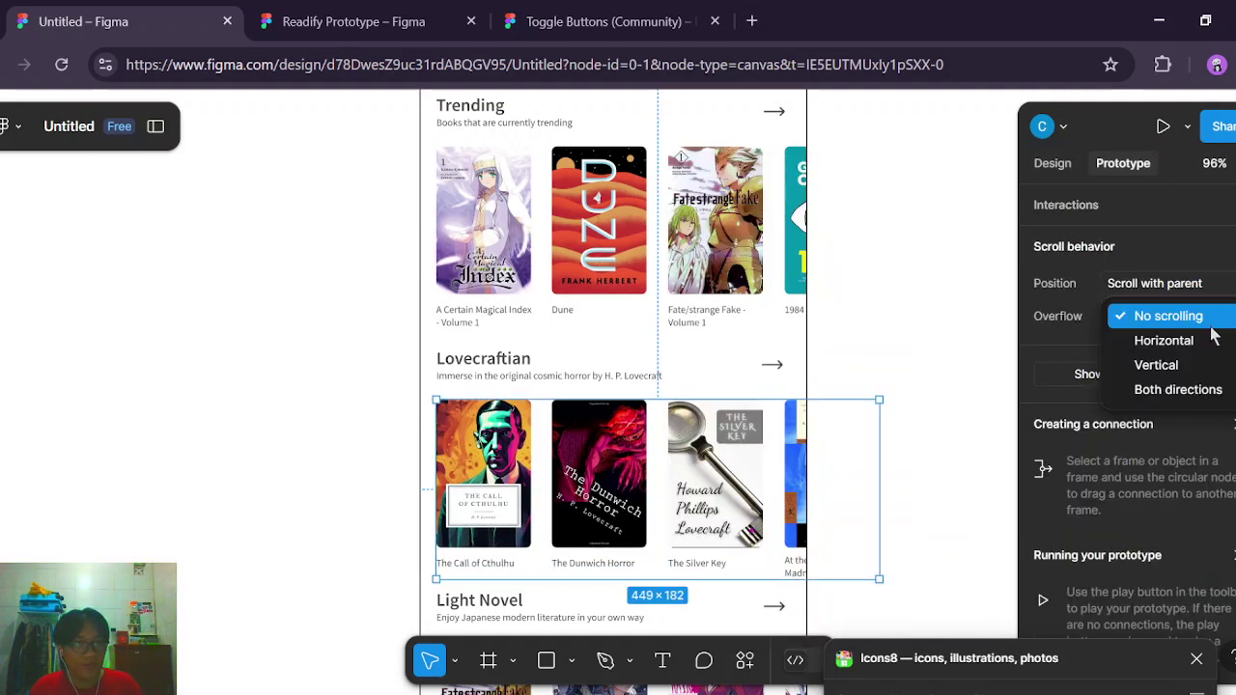
left_click(1212, 341)
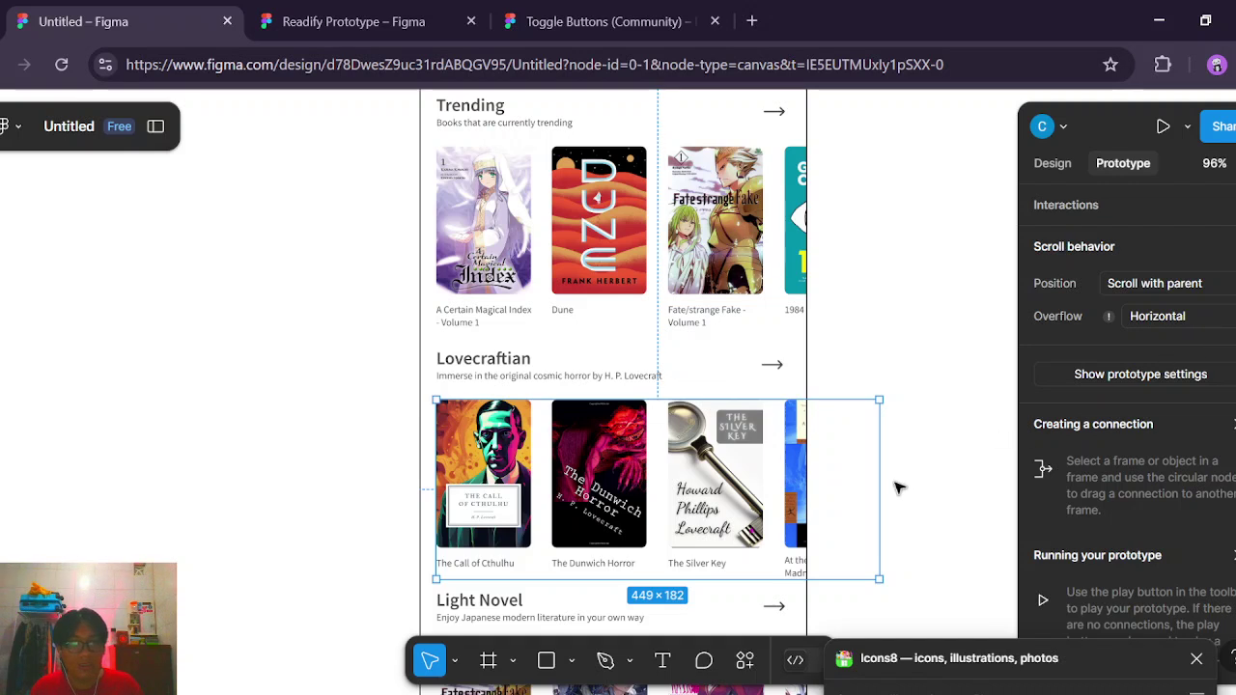
left_click_drag(881, 452, 786, 483)
left_click(1050, 163)
scroll(822, 510, "down", 2)
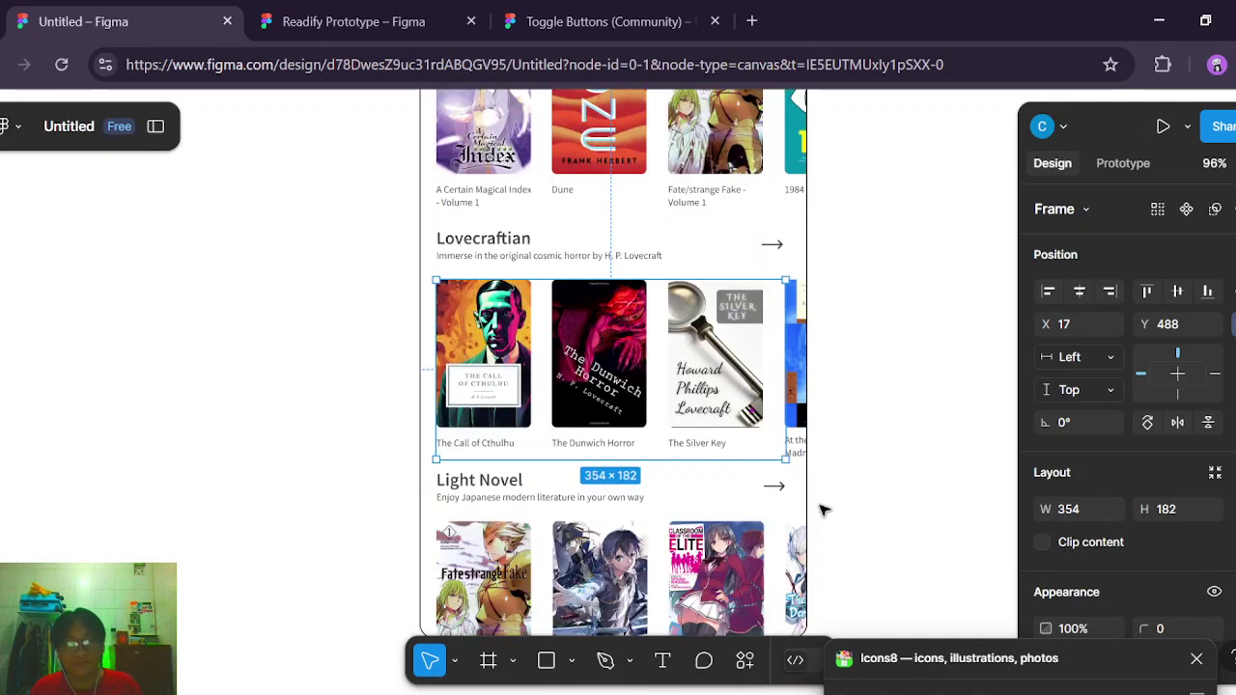
left_click_drag(788, 415, 782, 407)
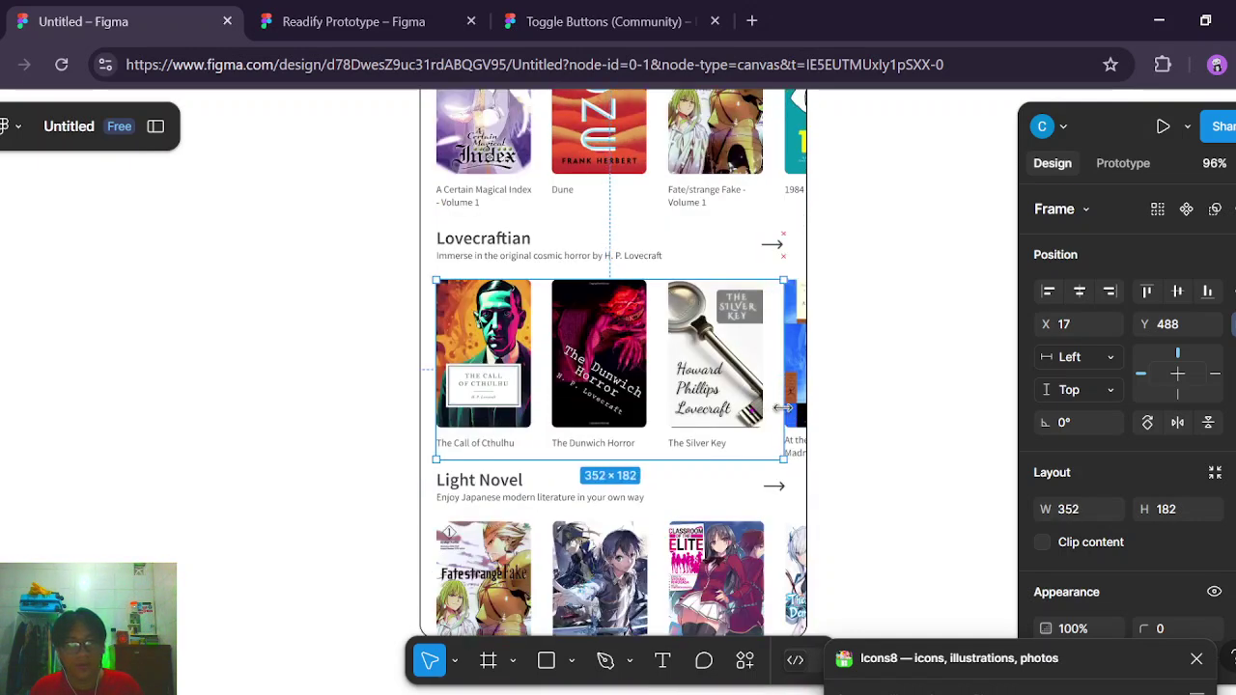
Group the four Light Novel book covers with their titles and wrap the group in a frame.
scroll(821, 441, "down", 4)
left_click_drag(377, 296, 924, 515)
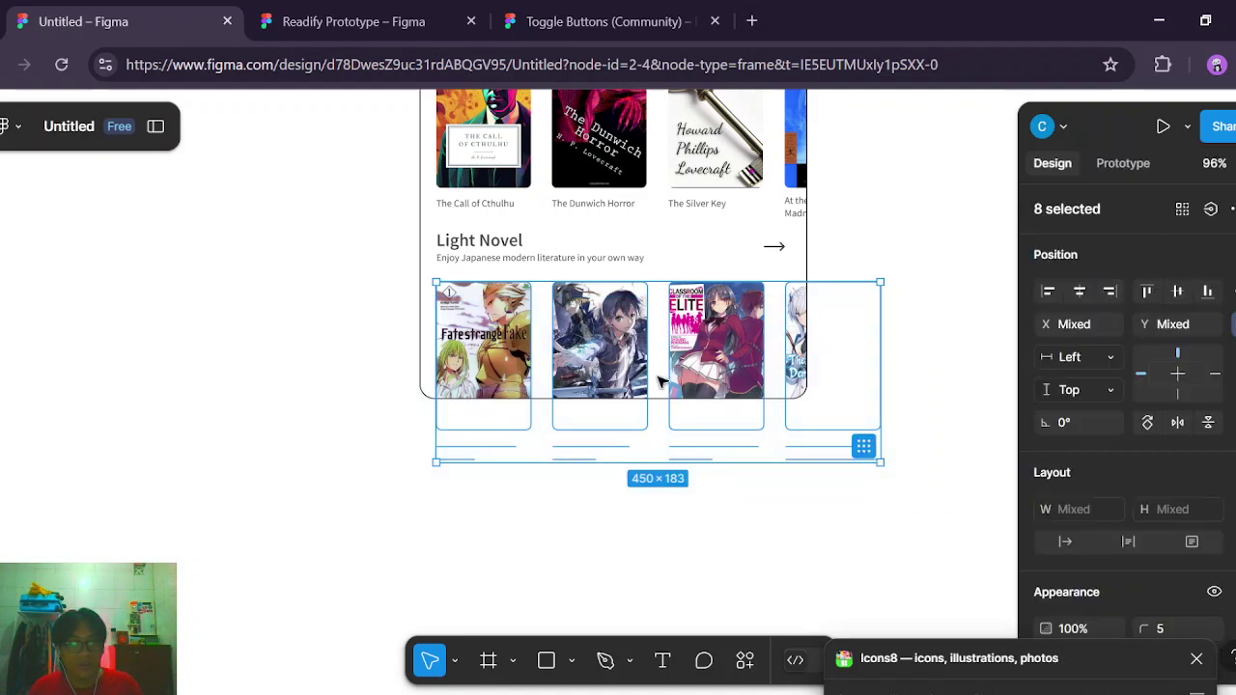
right_click(663, 383)
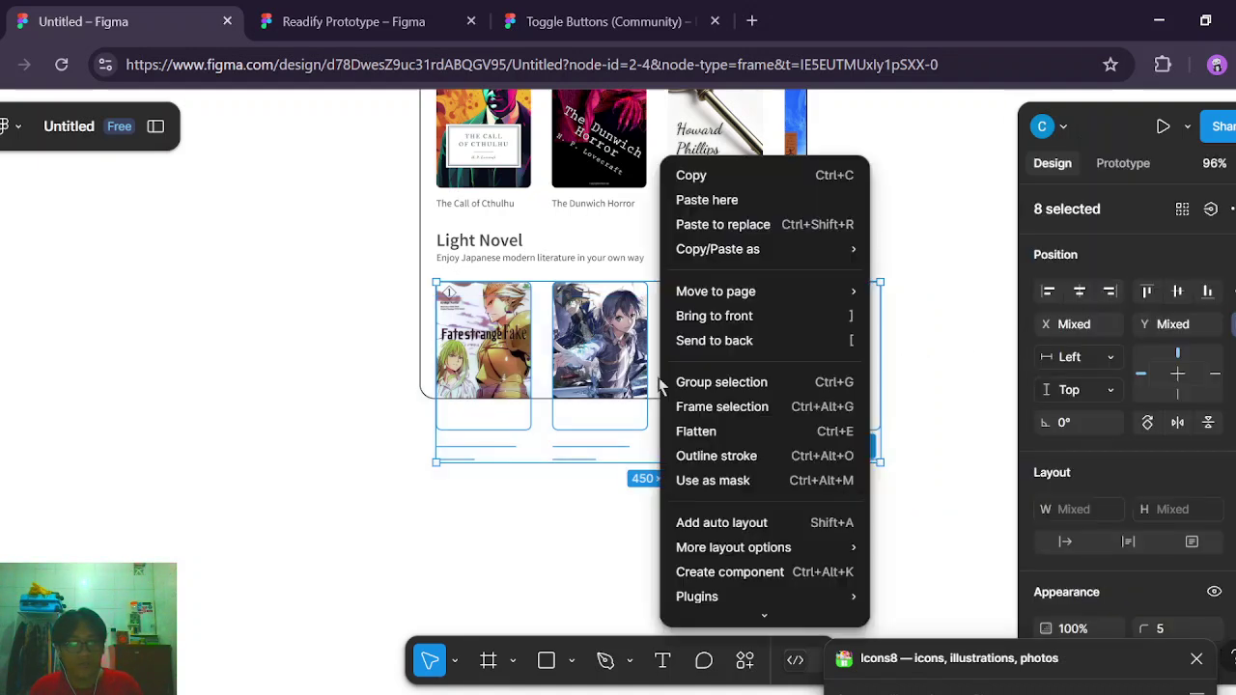
left_click(734, 386)
right_click(618, 415)
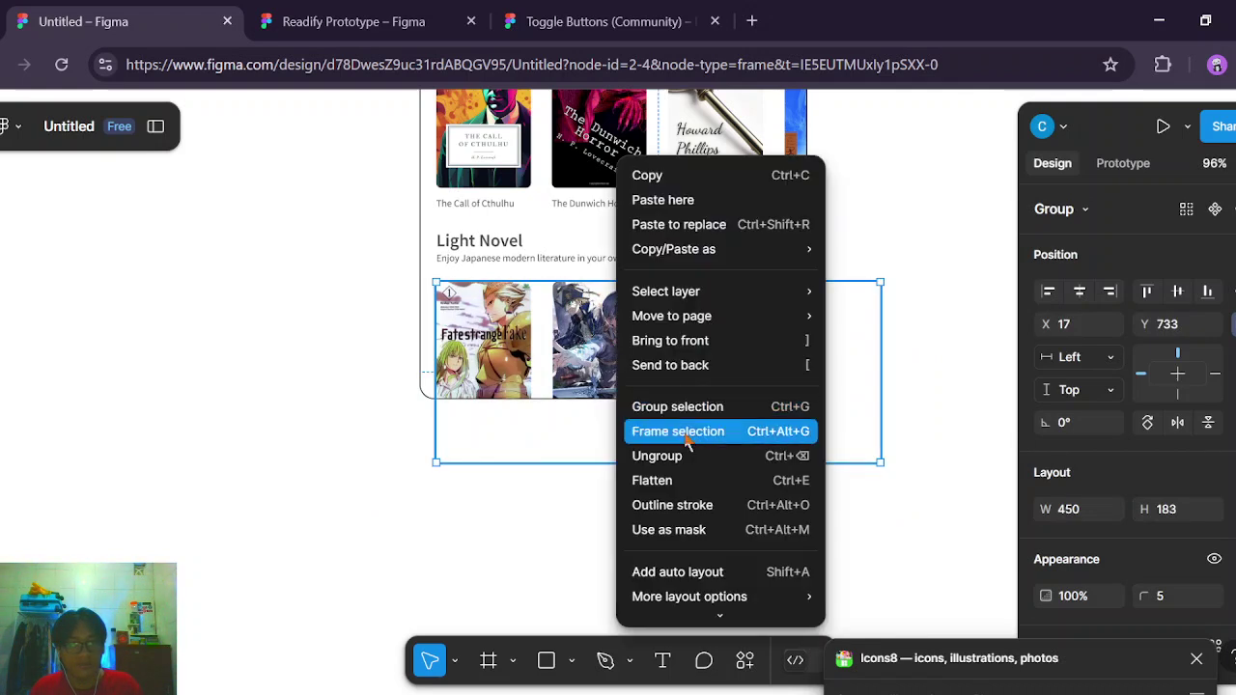
left_click(688, 441)
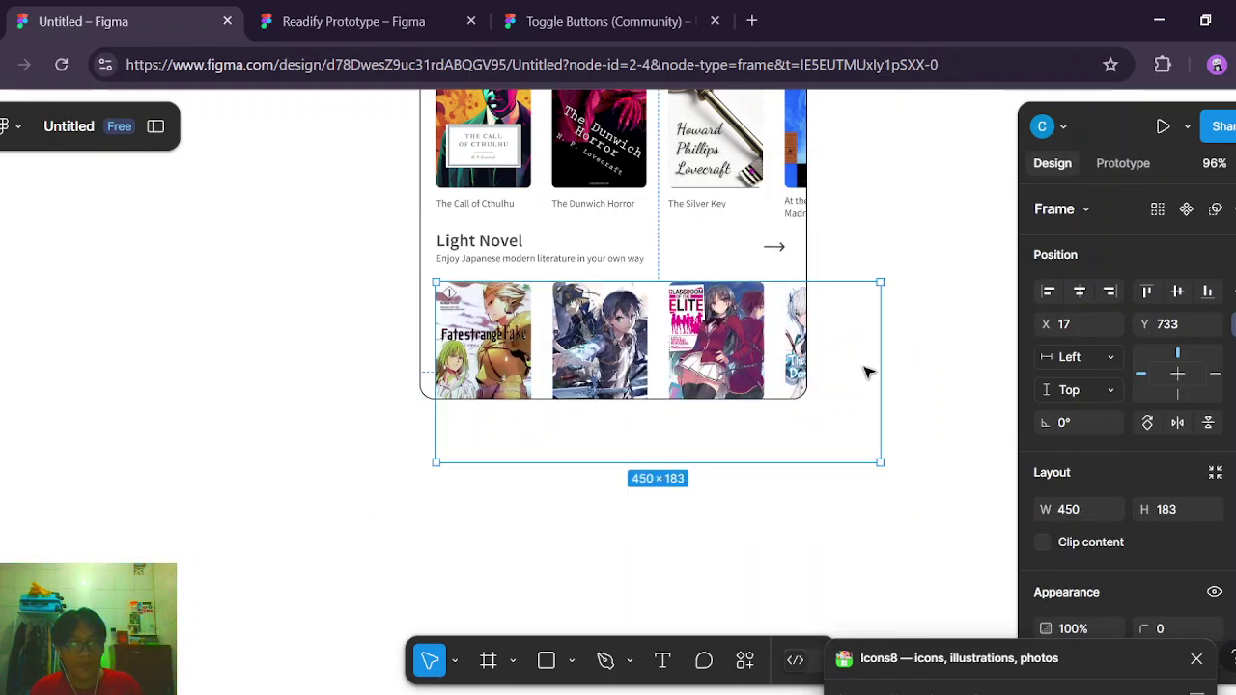
Narrow the Light Novel row frame to a width of about 354 and set its scroll overflow to Horizontal.
left_click_drag(879, 375, 787, 357)
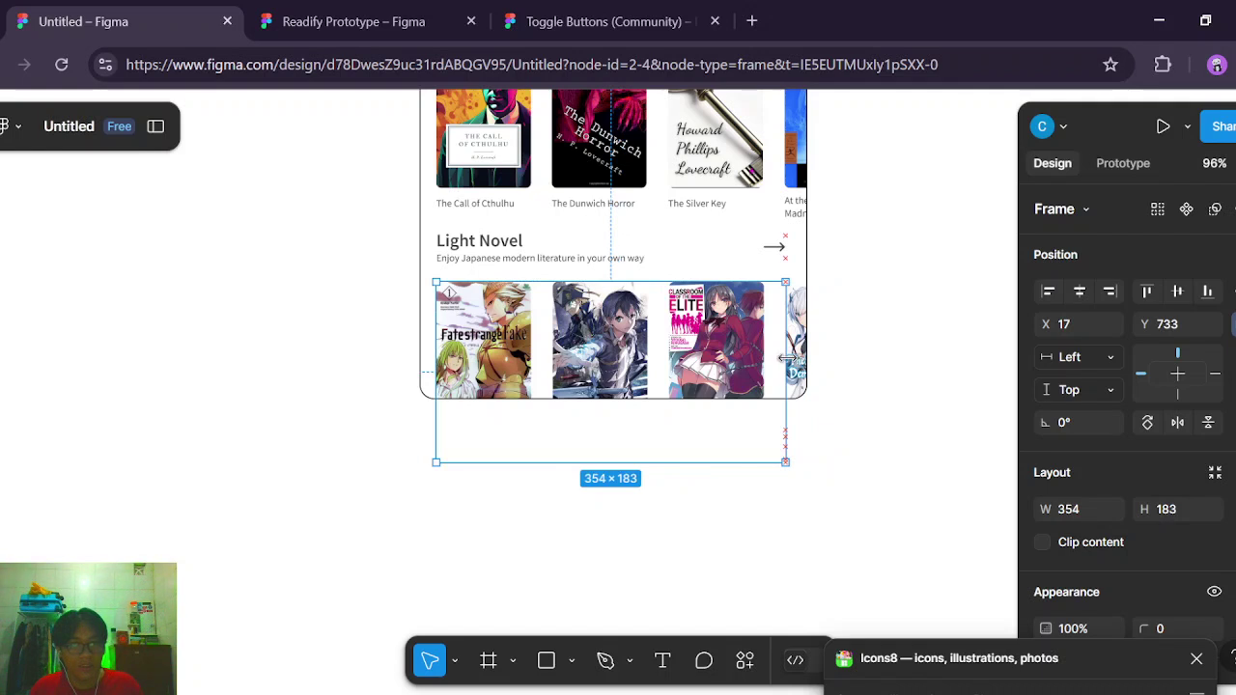
left_click(1122, 163)
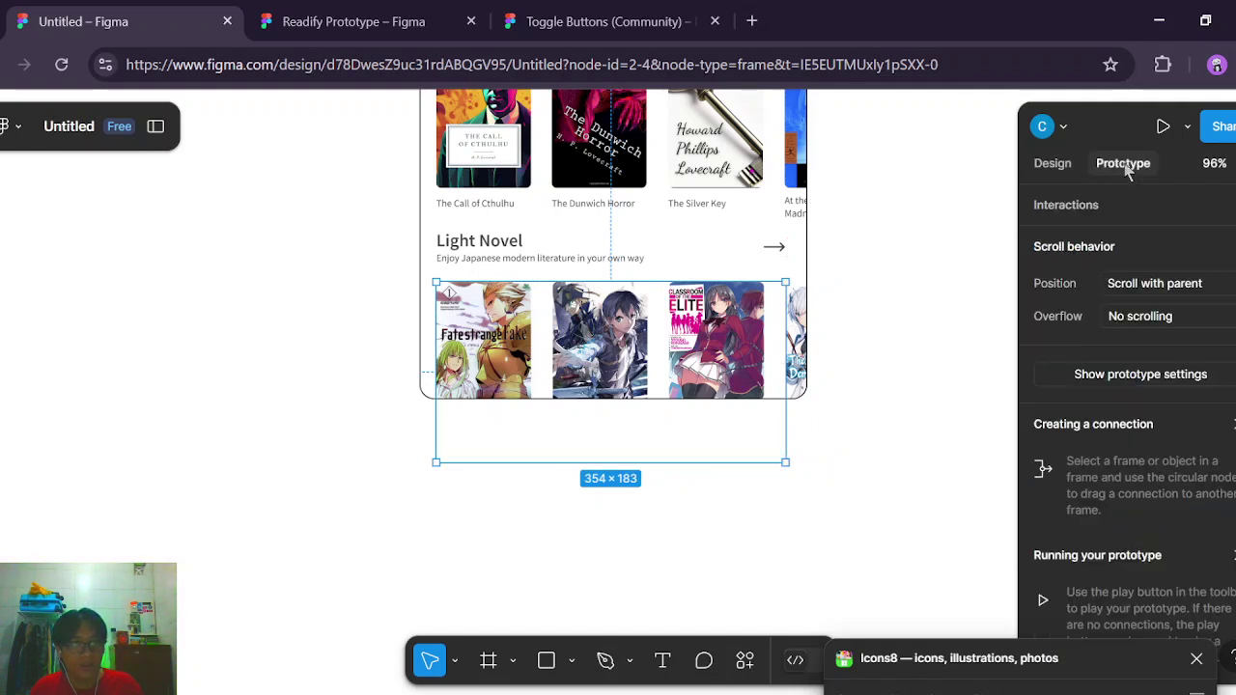
left_click(1175, 317)
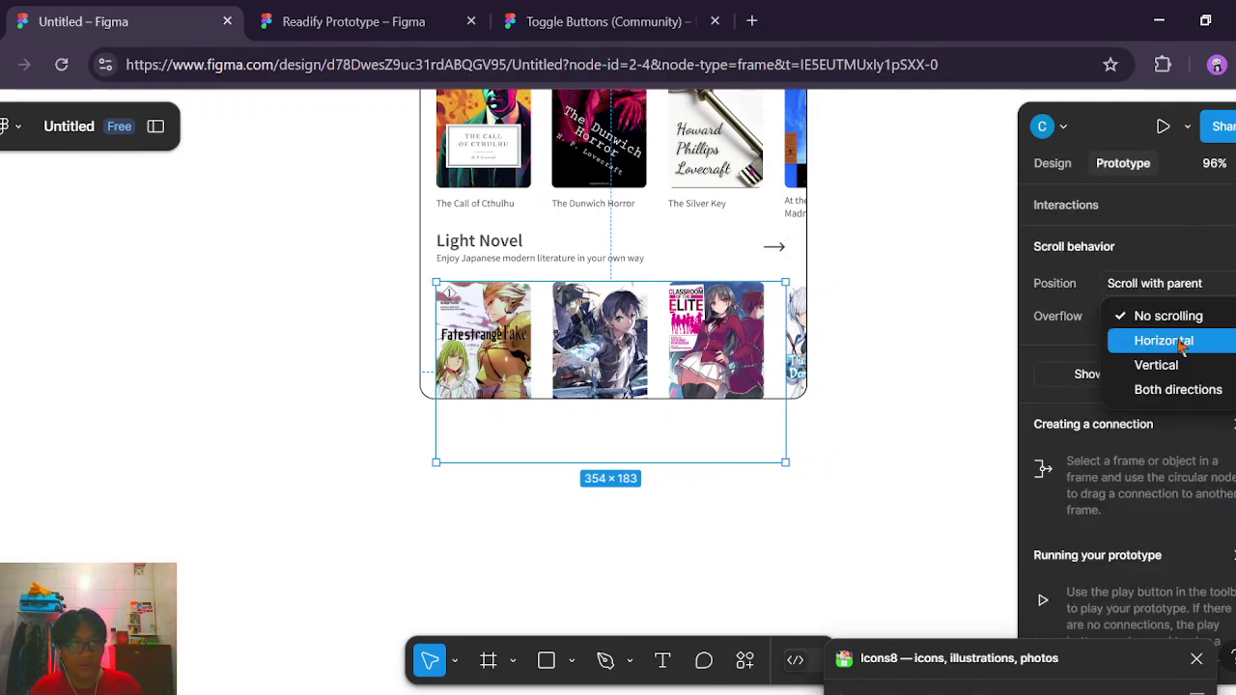
left_click(1168, 340)
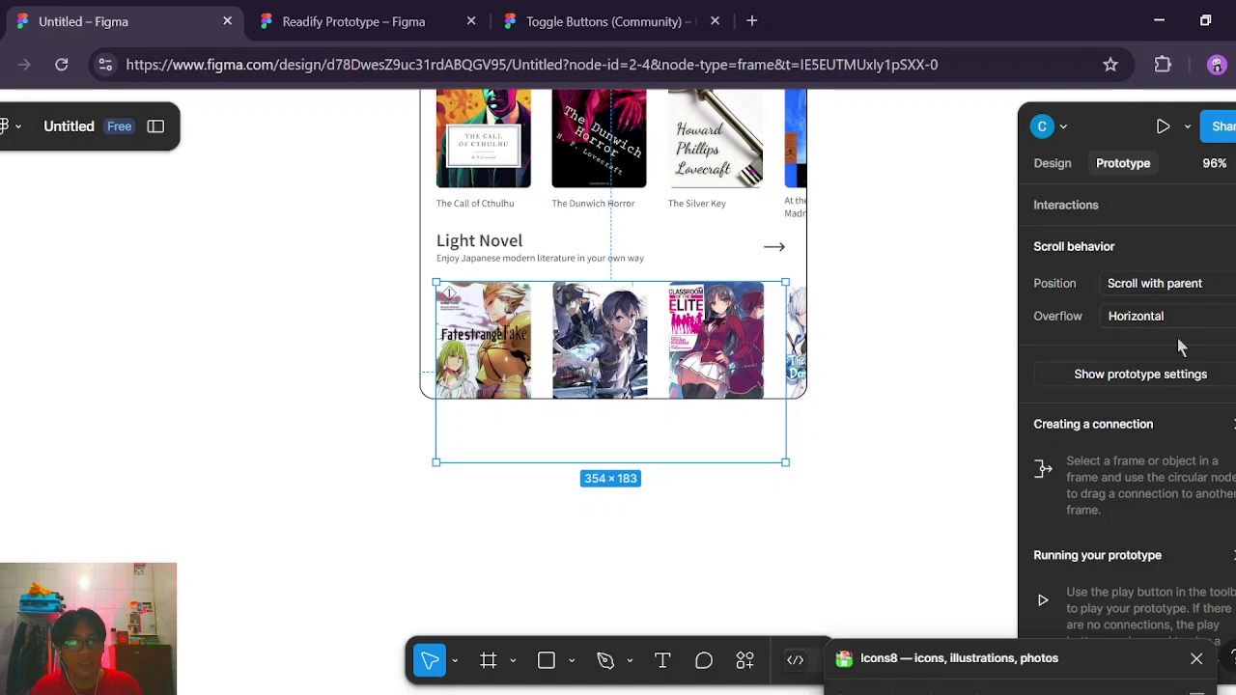
left_click(930, 390)
Group the Trending, Lovecraftian and Light Novel sections with their headings, arrows and book rows, and wrap the group in a frame.
scroll(926, 444, "up", 6)
scroll(929, 449, "down", 2)
scroll(931, 448, "up", 2)
scroll(932, 449, "down", 2)
scroll(934, 449, "up", 1)
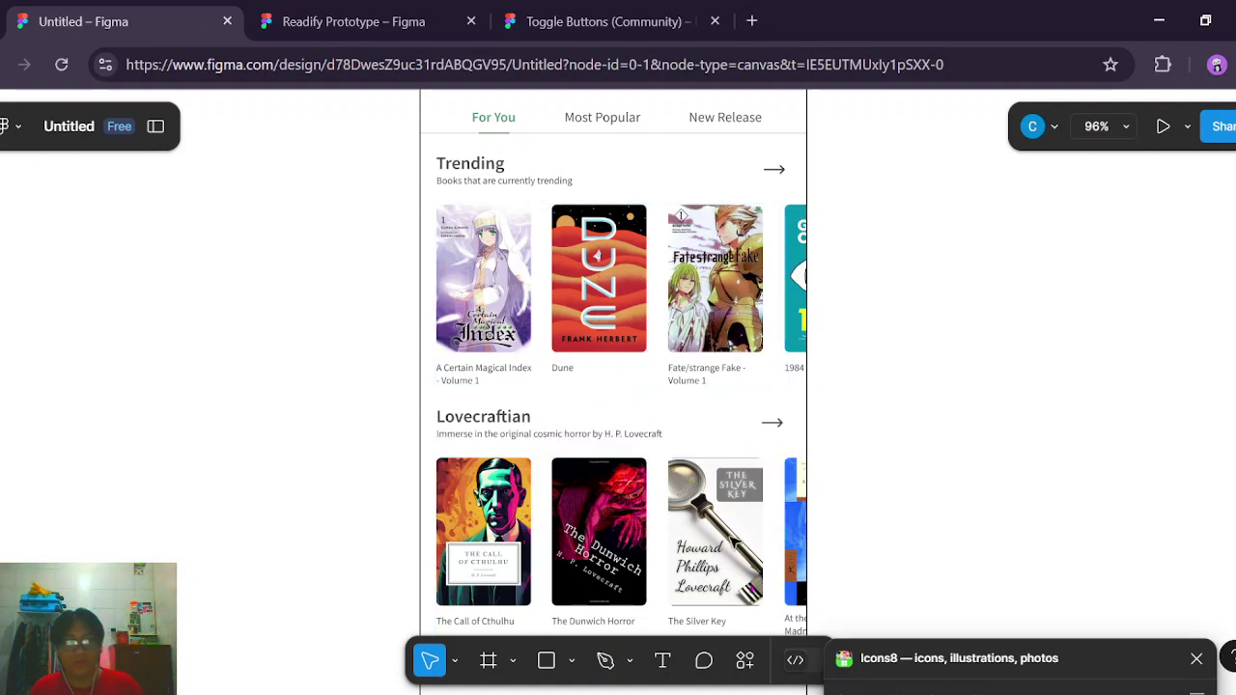
scroll(739, 359, "up", 1)
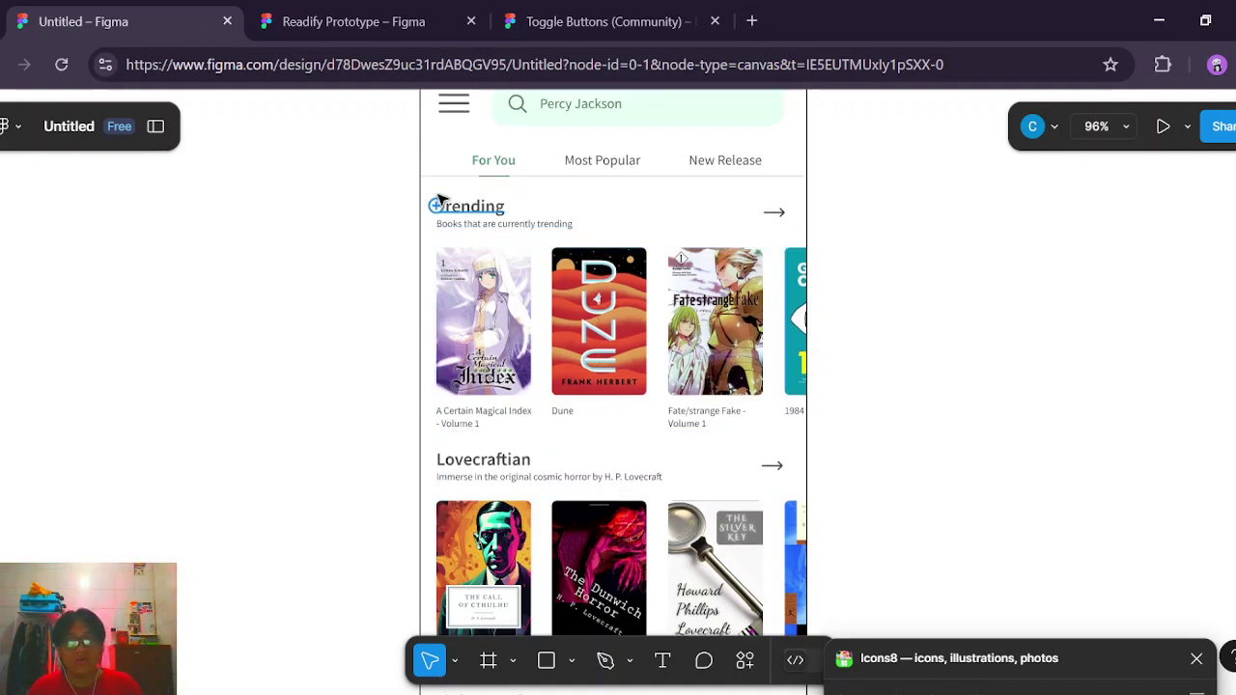
left_click_drag(425, 188, 907, 628)
scroll(897, 518, "down", 2)
scroll(897, 518, "down", 3)
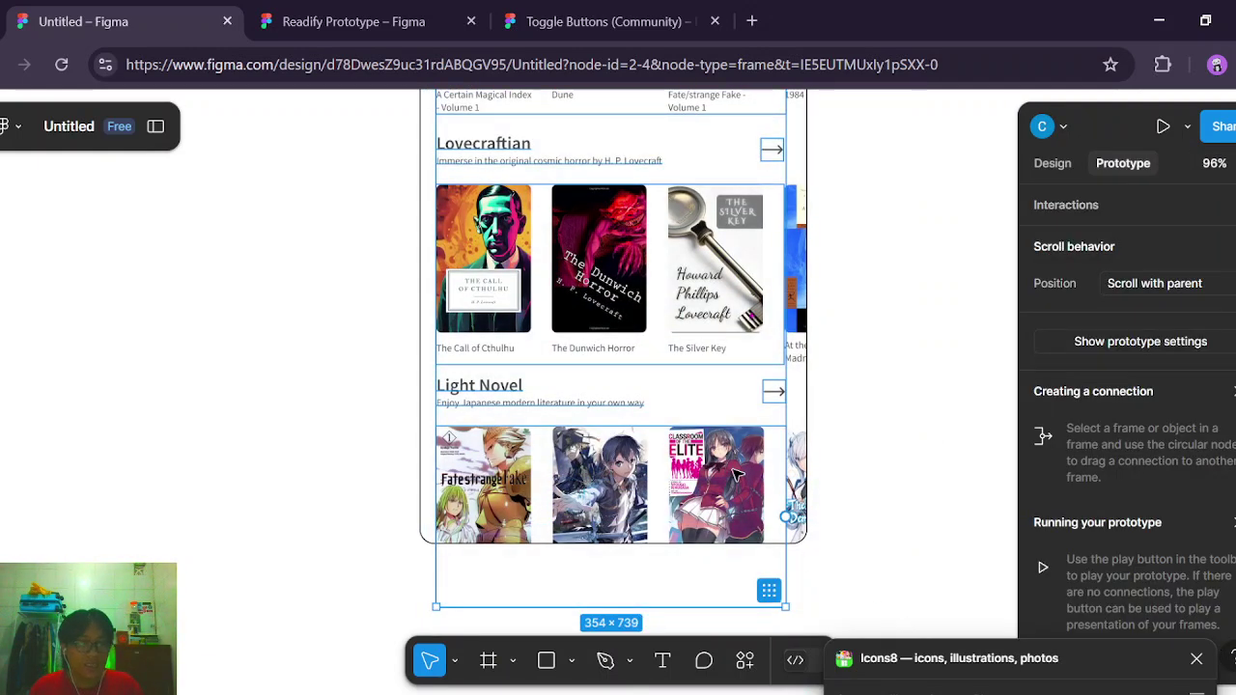
left_click(1052, 166)
right_click(713, 326)
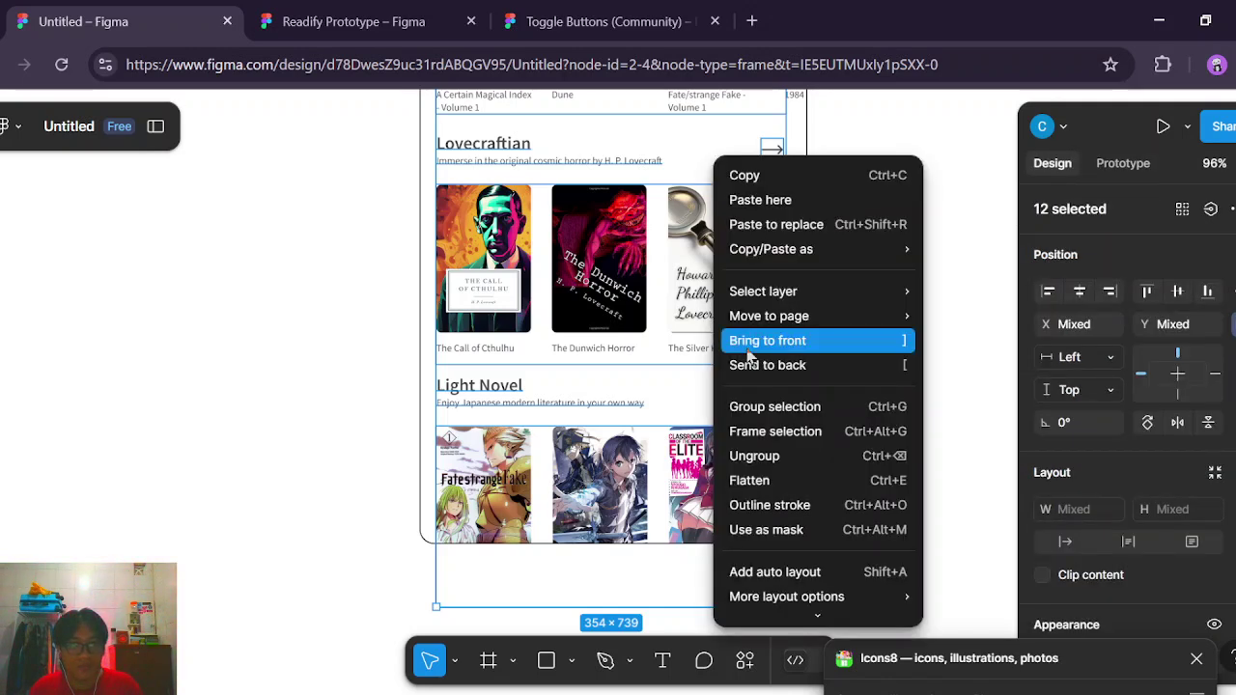
left_click(769, 406)
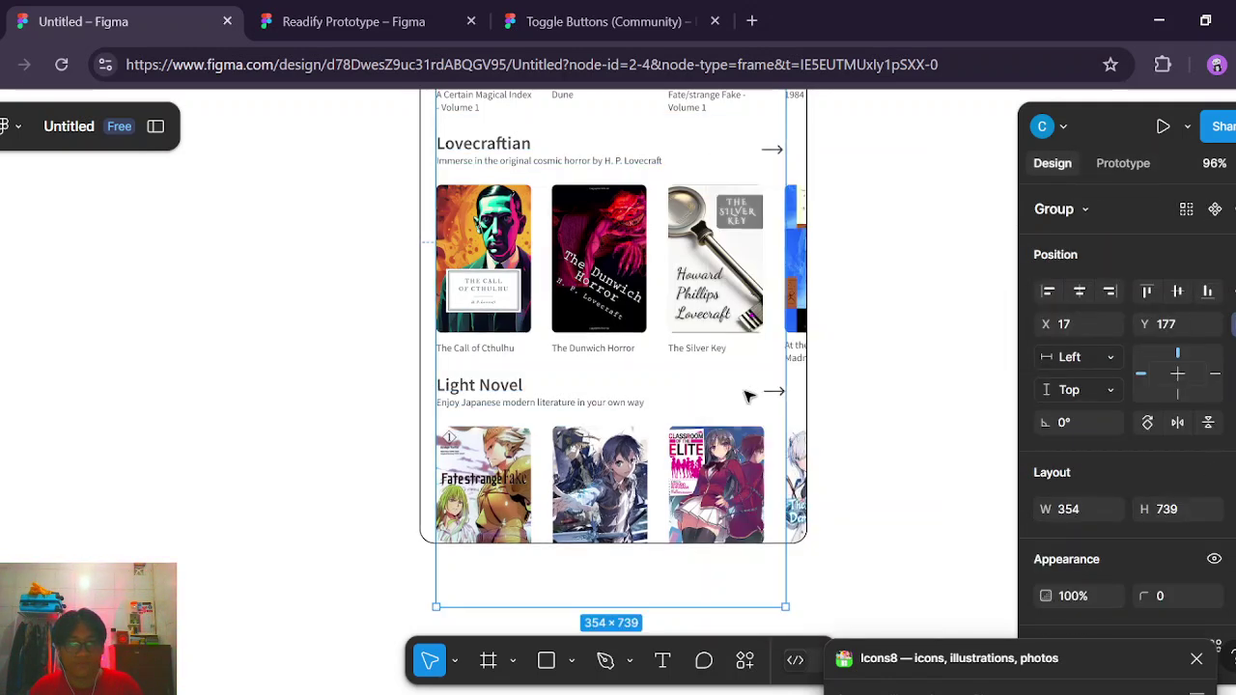
right_click(745, 396)
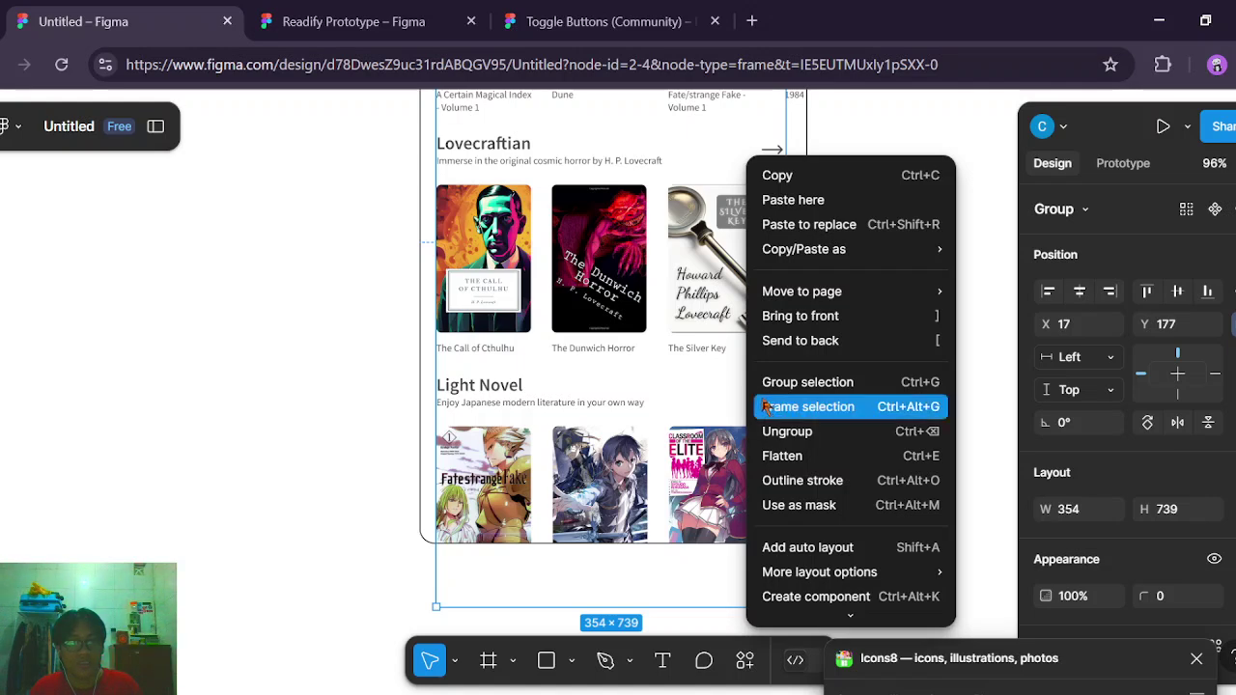
left_click(767, 406)
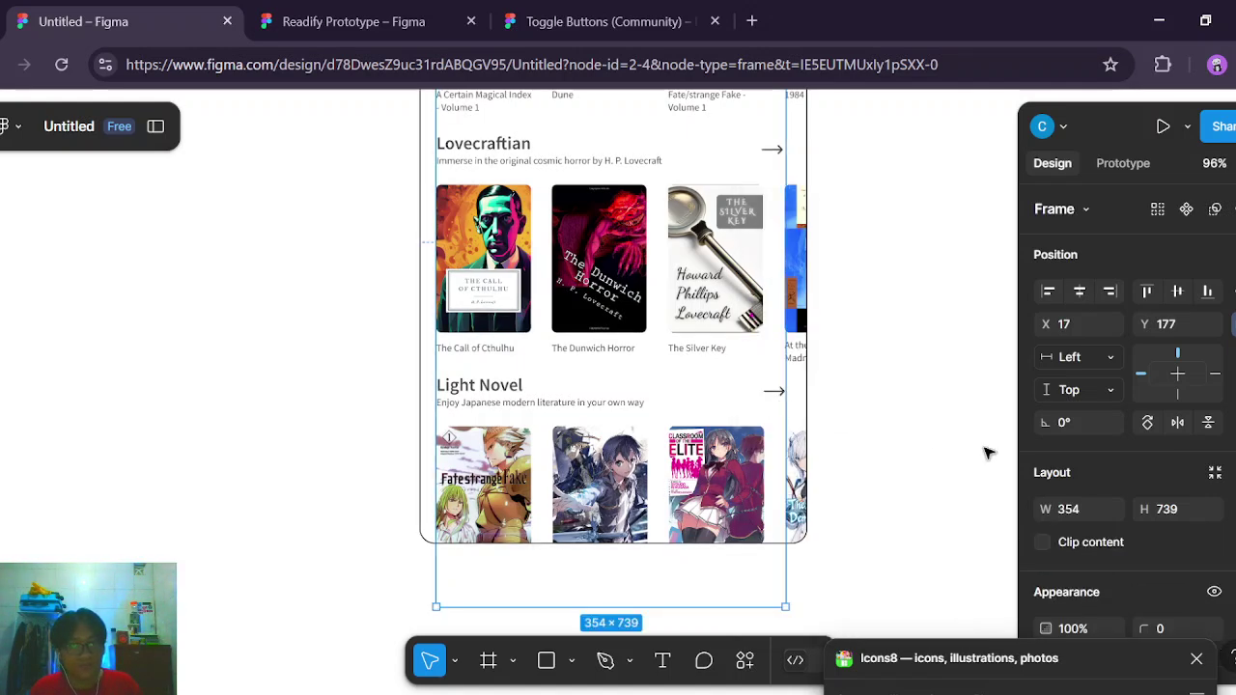
Set the scroll overflow of the frame holding all three book sections to Vertical.
scroll(986, 451, "up", 5)
scroll(986, 452, "down", 5)
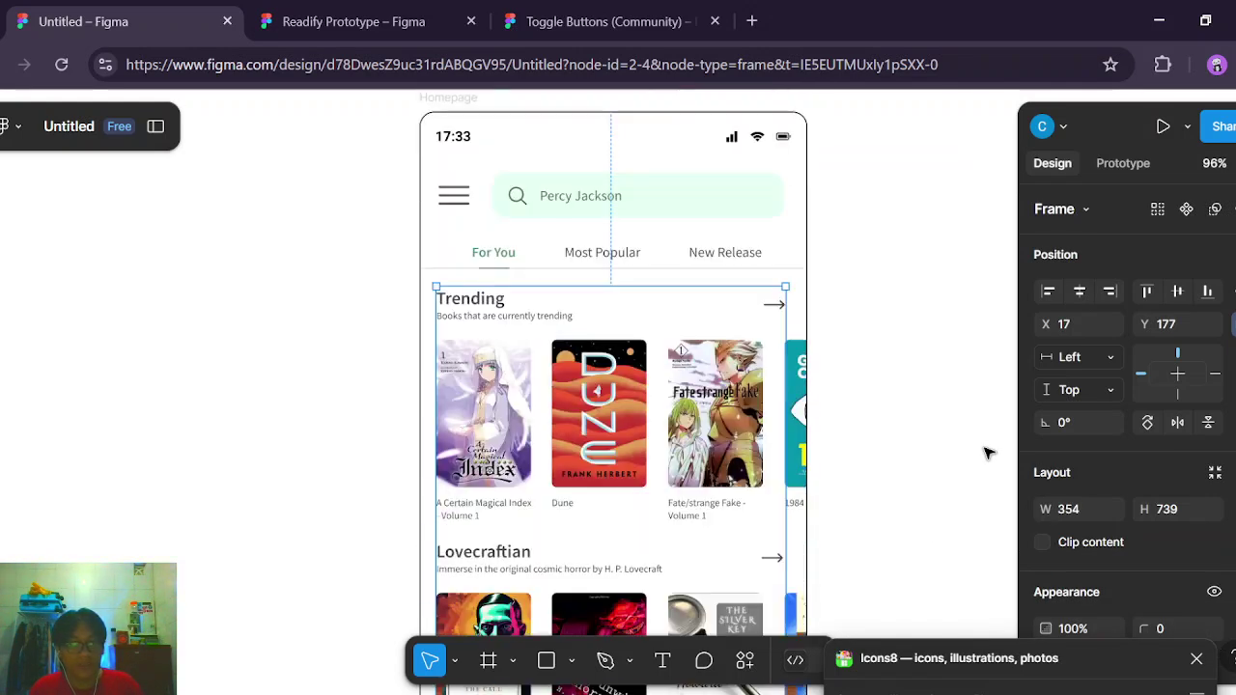
scroll(987, 282, "up", 1)
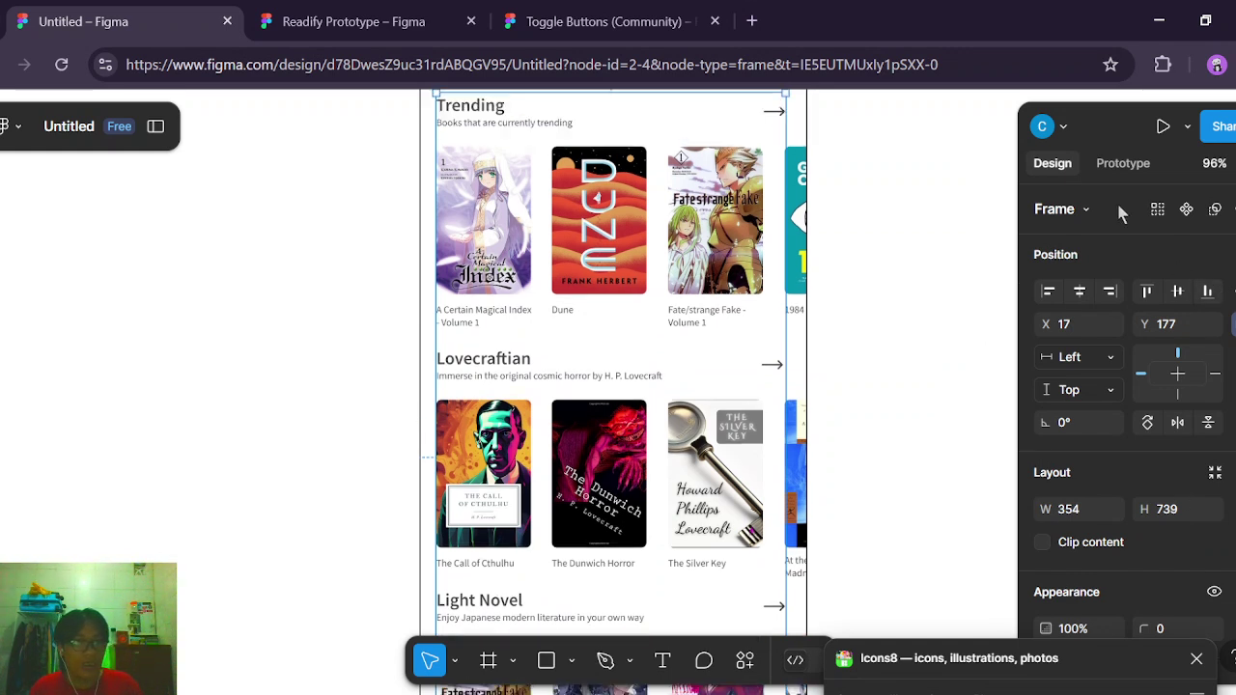
left_click(1122, 166)
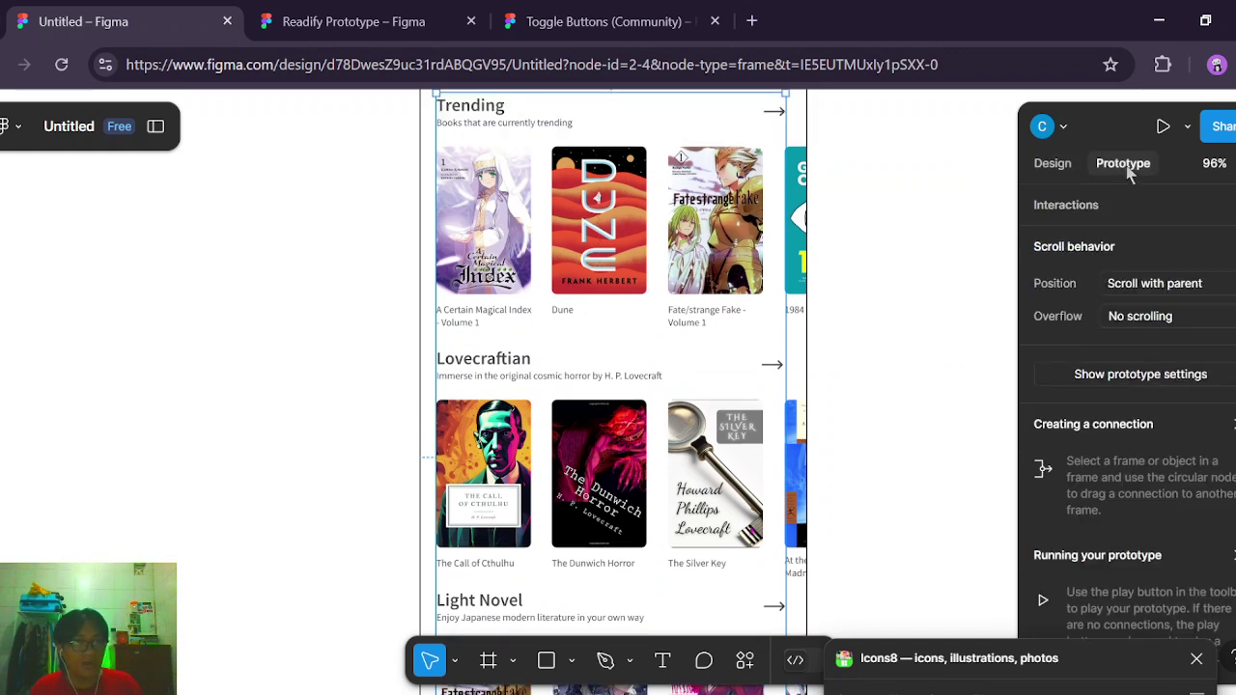
left_click(1196, 321)
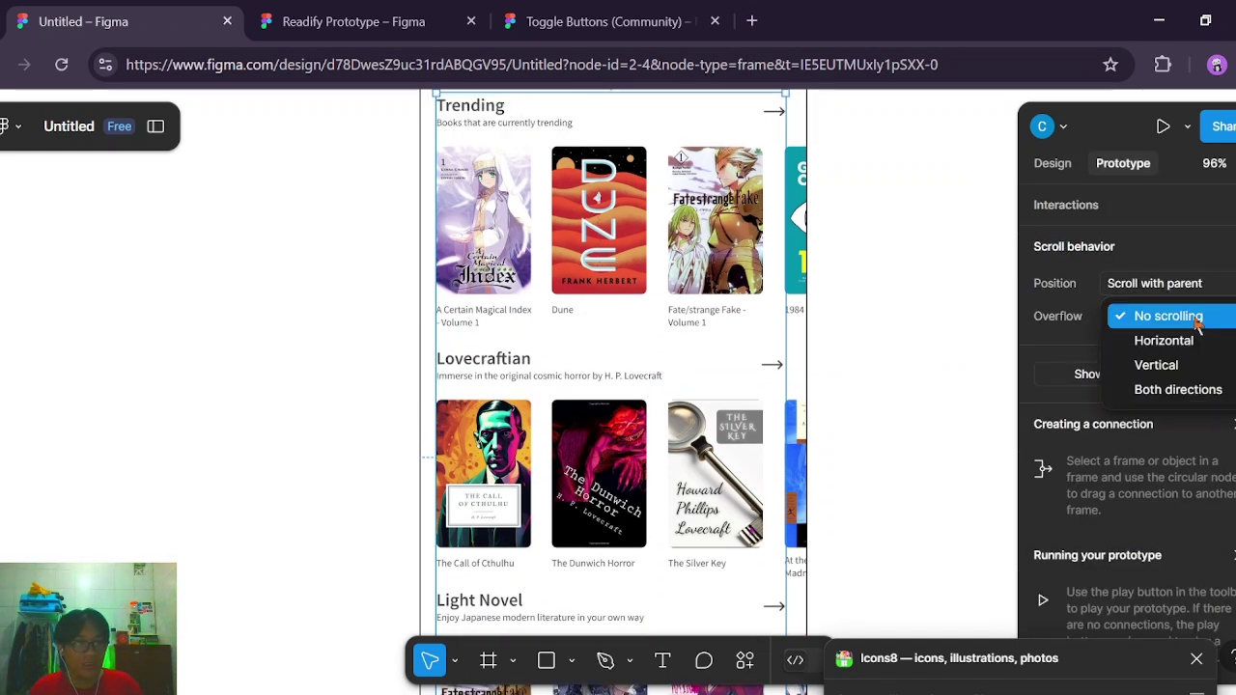
left_click(1180, 366)
Shorten the frame holding the three sections to a height of about 589, ending across the upper part of the Light Novel covers.
scroll(873, 403, "down", 5)
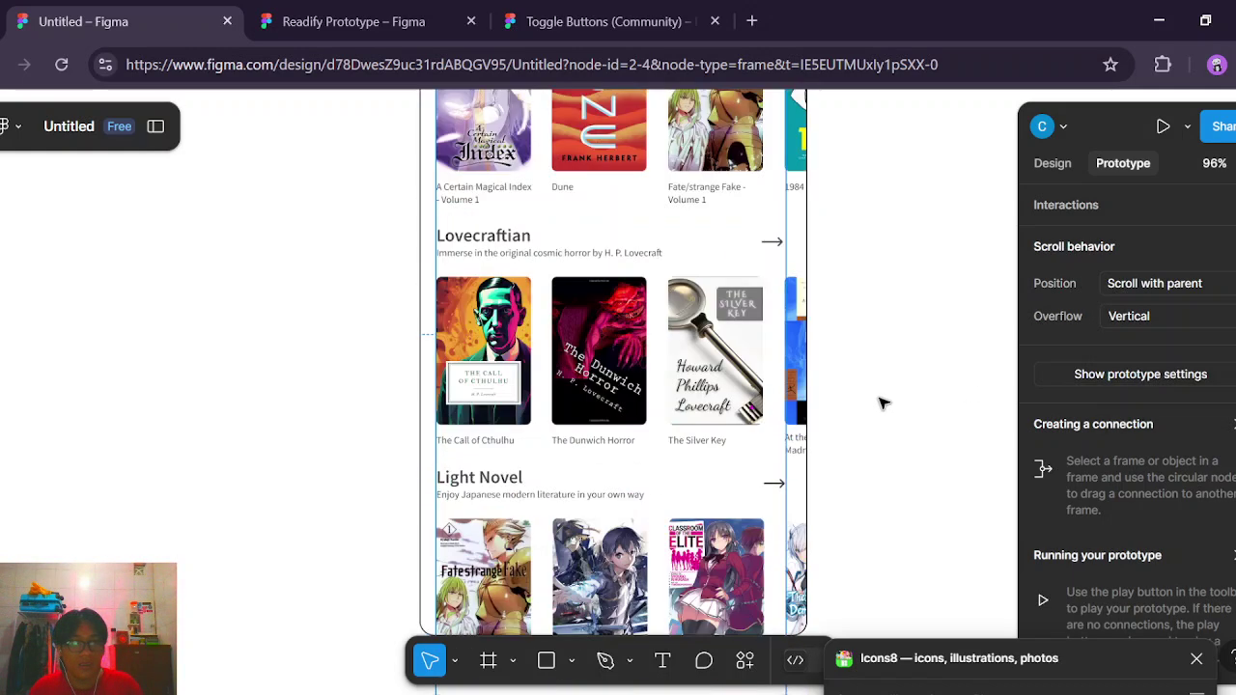
left_click(1041, 166)
left_click_drag(736, 290, 736, 193)
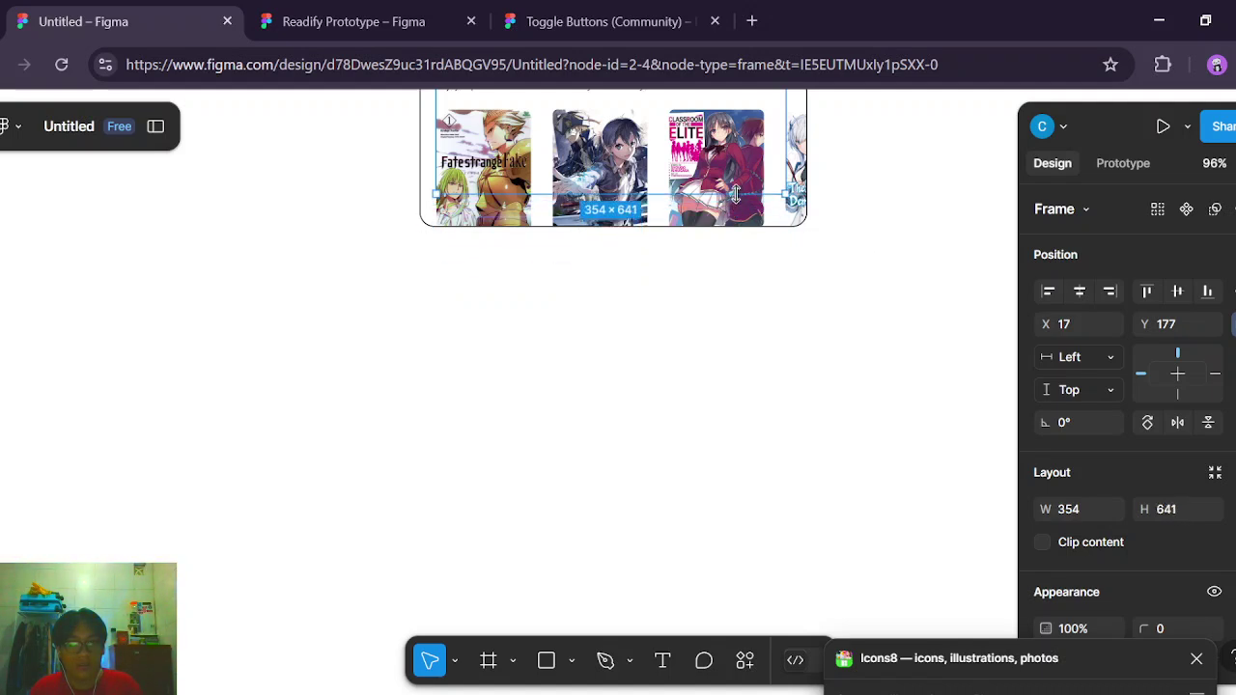
left_click_drag(736, 193, 735, 201)
scroll(859, 296, "up", 2)
scroll(836, 325, "up", 4)
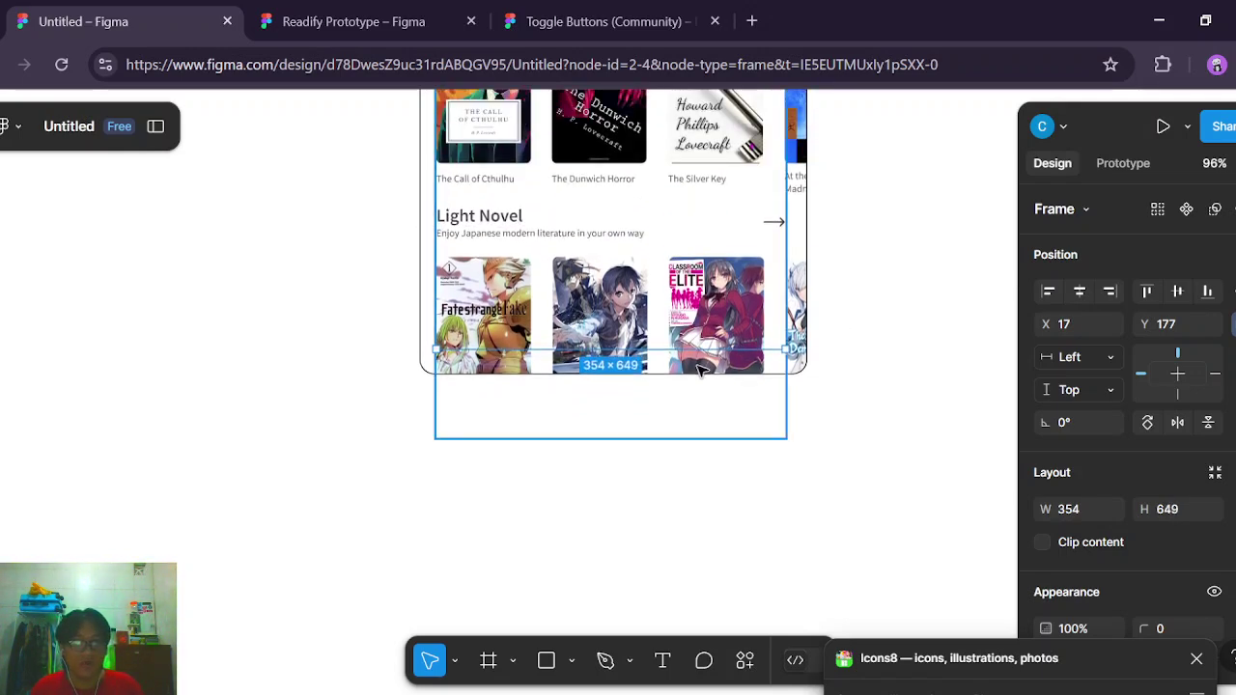
scroll(724, 459, "up", 1)
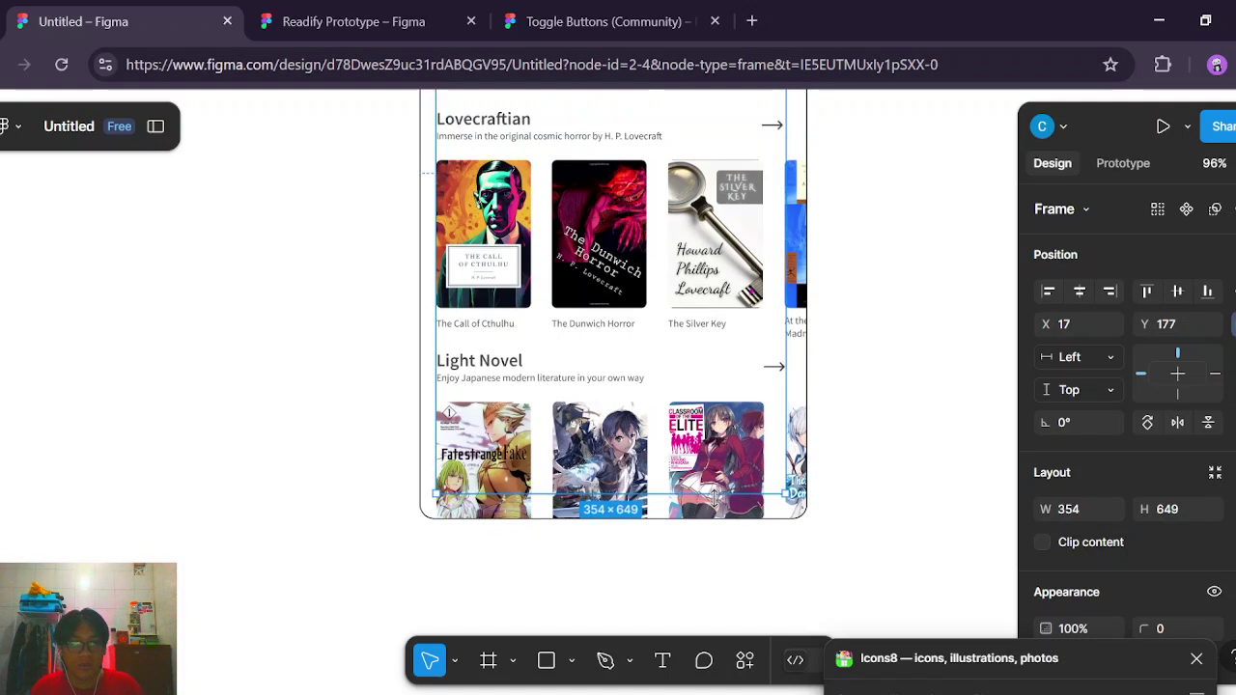
left_click_drag(715, 494, 738, 434)
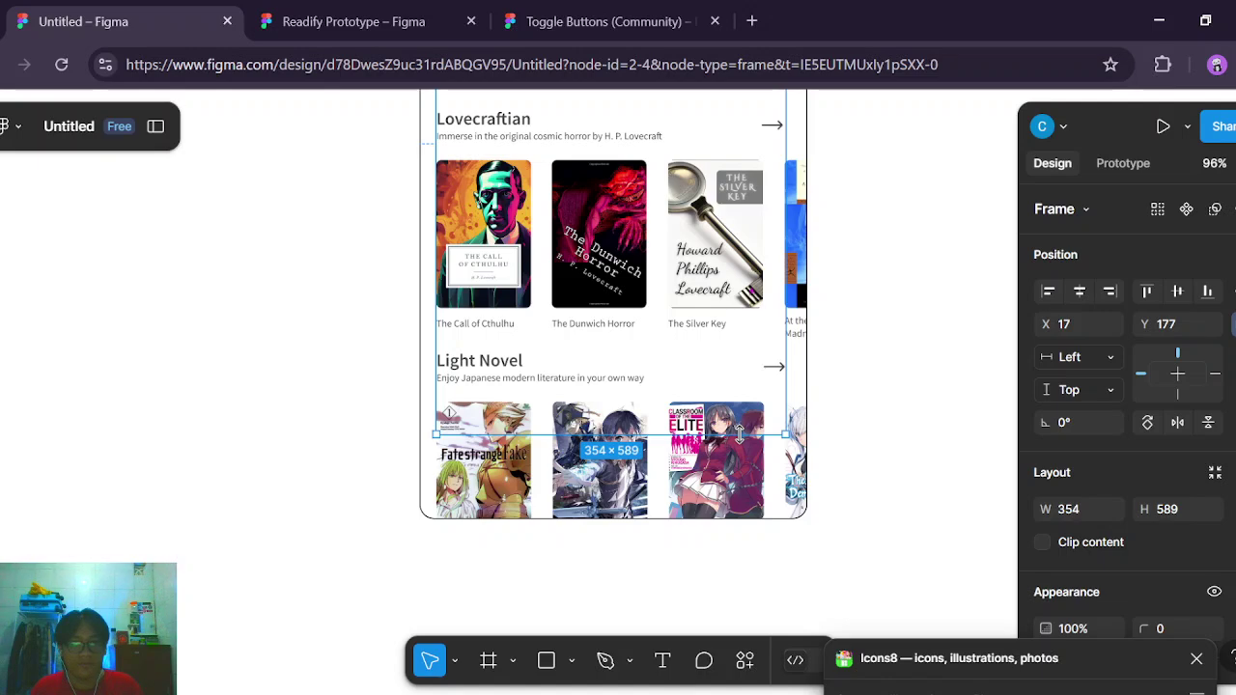
key("ctrl+Tab")
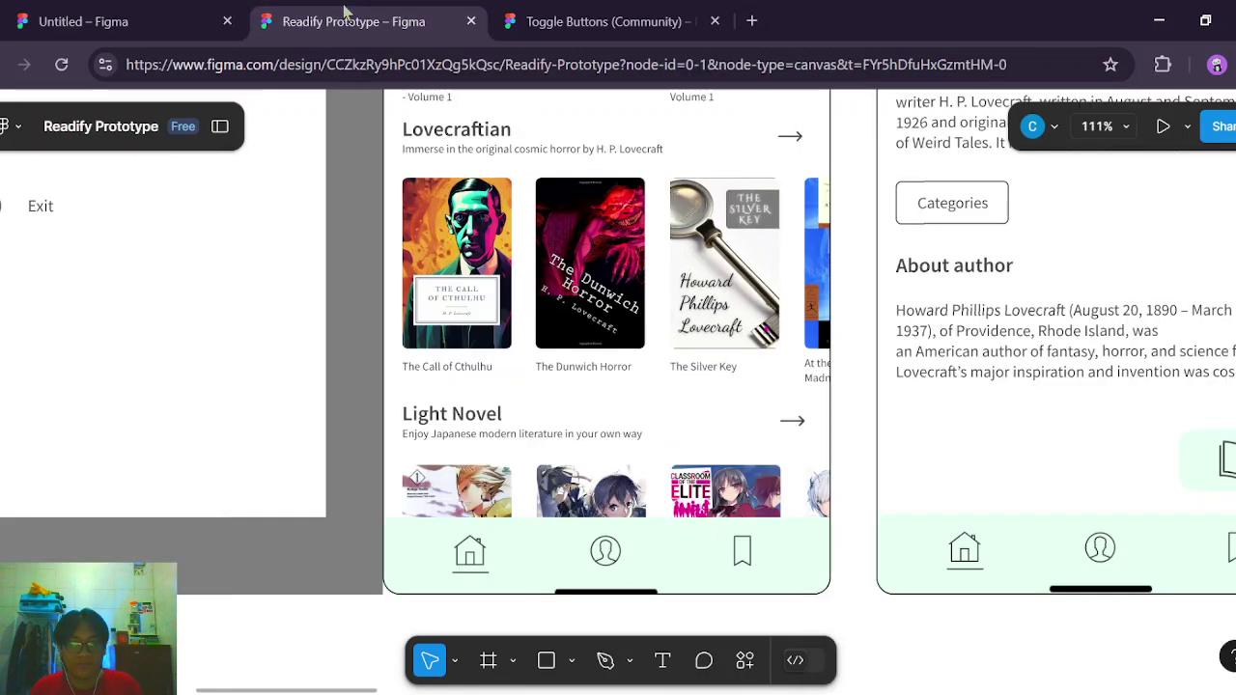
left_click(567, 542)
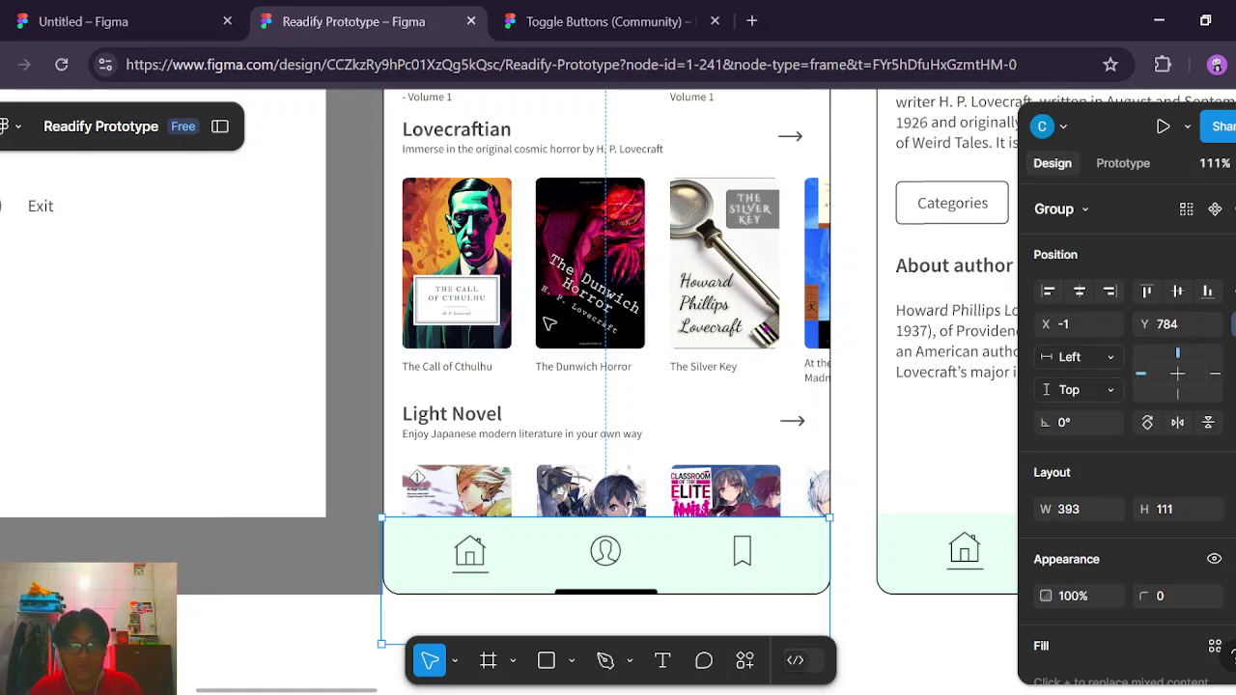
scroll(579, 550, "down", 3)
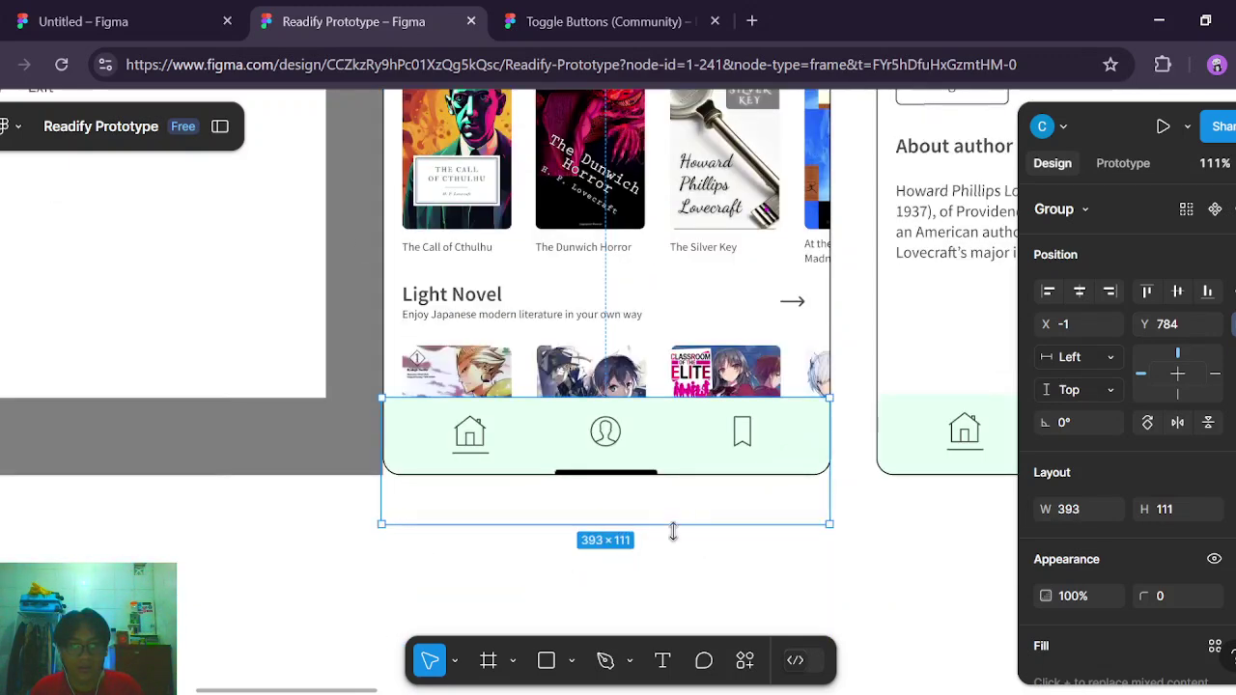
left_click_drag(673, 480, 676, 437)
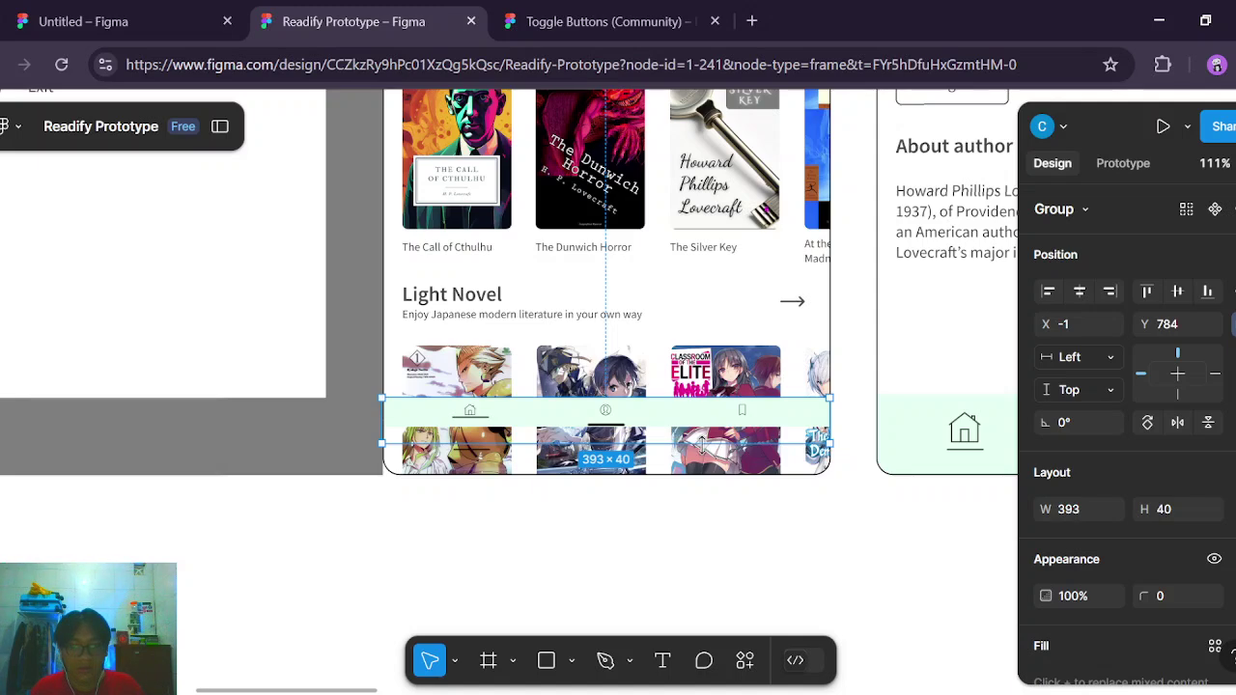
key("ctrl+z")
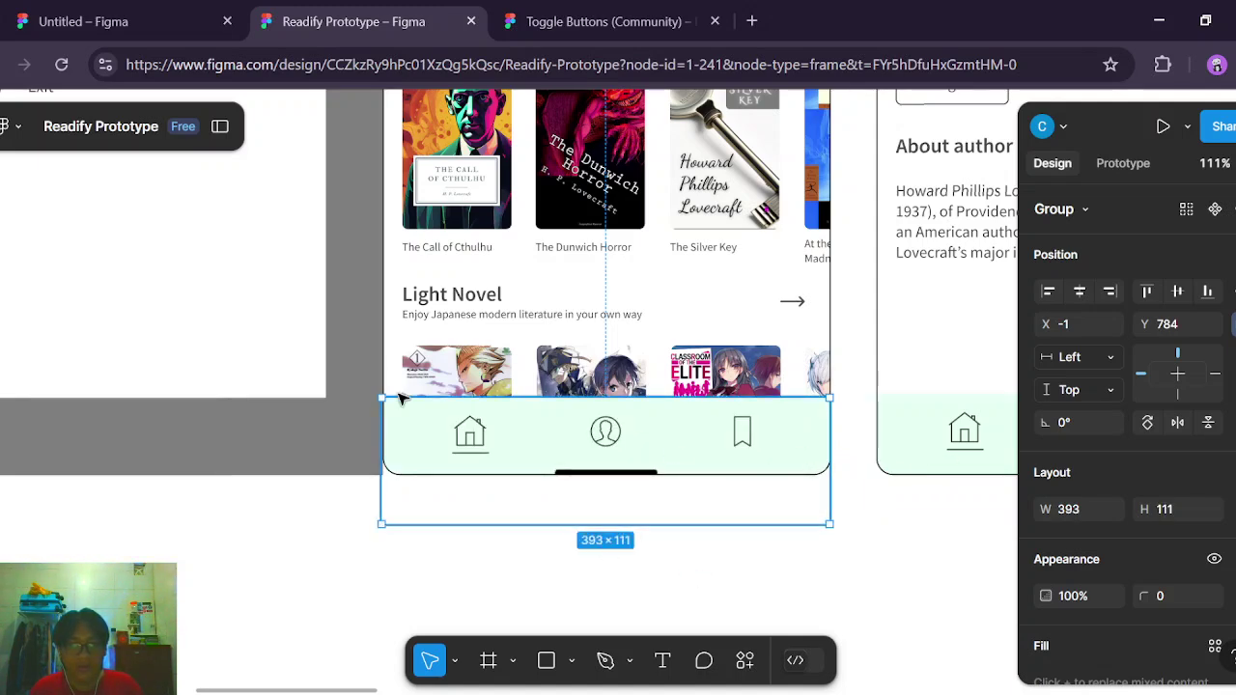
Shorten the frame holding the three book sections in the Untitled file to a height of 580.
left_click(145, 24)
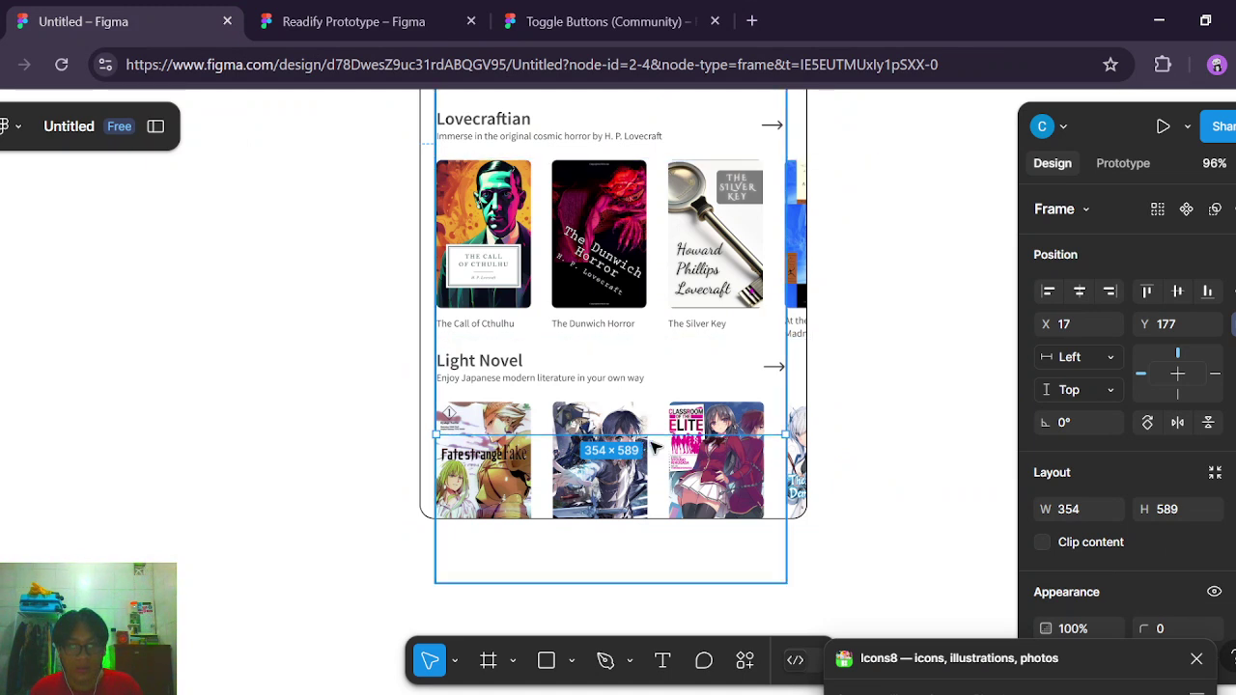
mouse_move(660, 436)
left_mouse_down()
mouse_move(661, 452)
mouse_move(666, 426)
left_mouse_up()
left_click(949, 469)
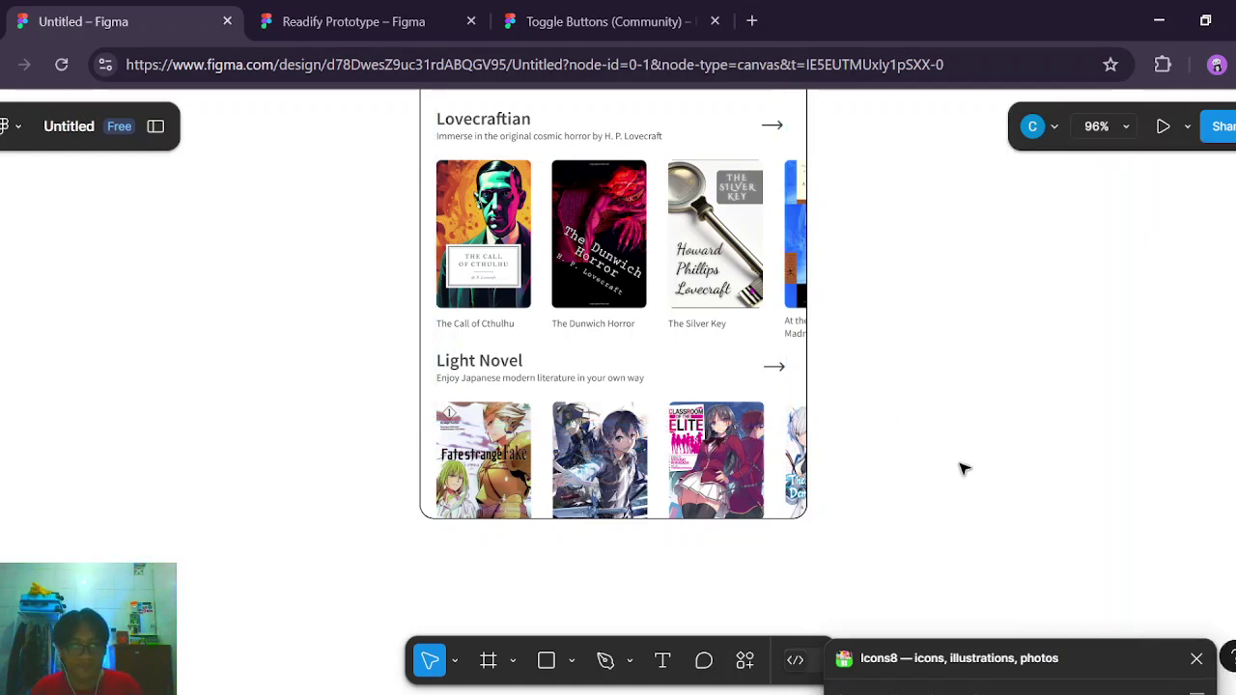
Run the prototype preview and test the vertical scrolling of the content area and the horizontal scrolling of the book rows.
scroll(970, 468, "up", 5)
scroll(977, 467, "down", 3)
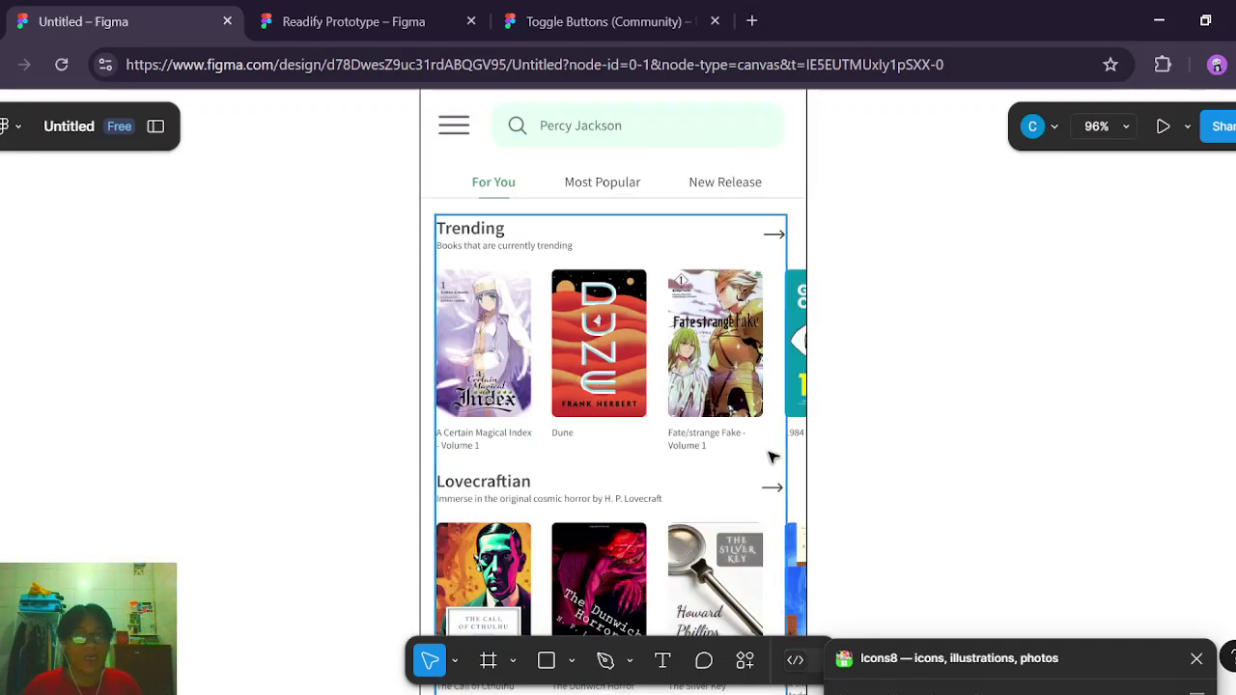
left_click(1165, 128)
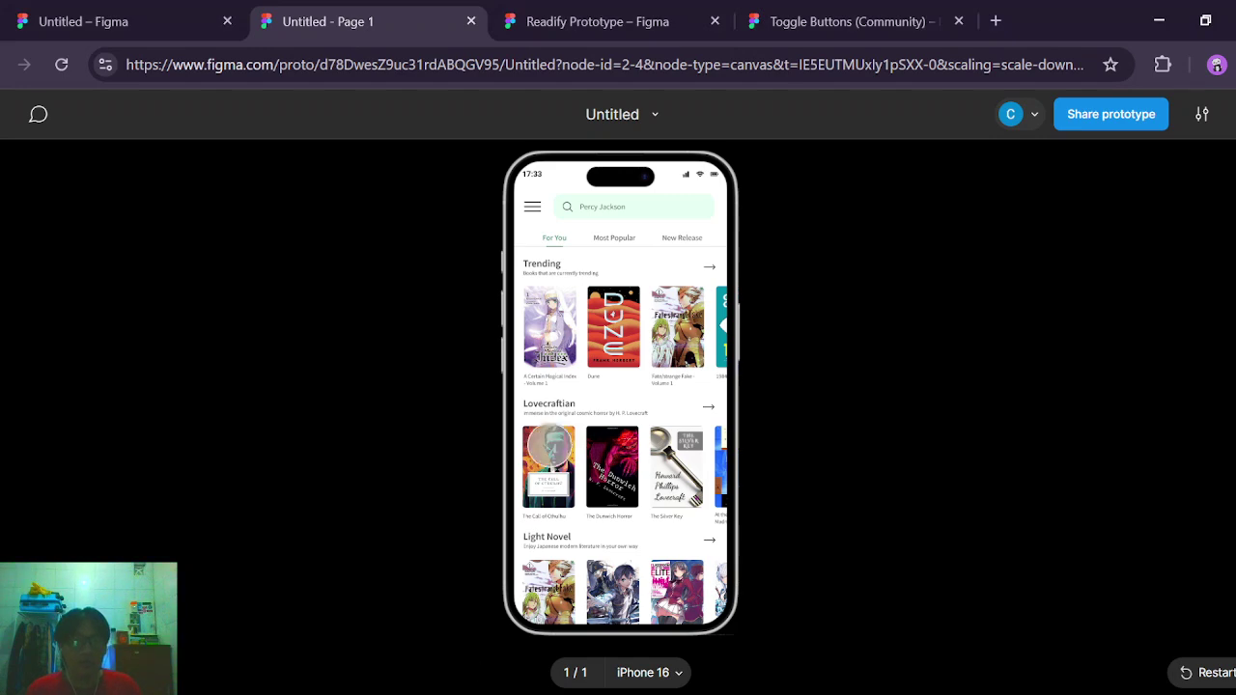
scroll(575, 419, "down", 2)
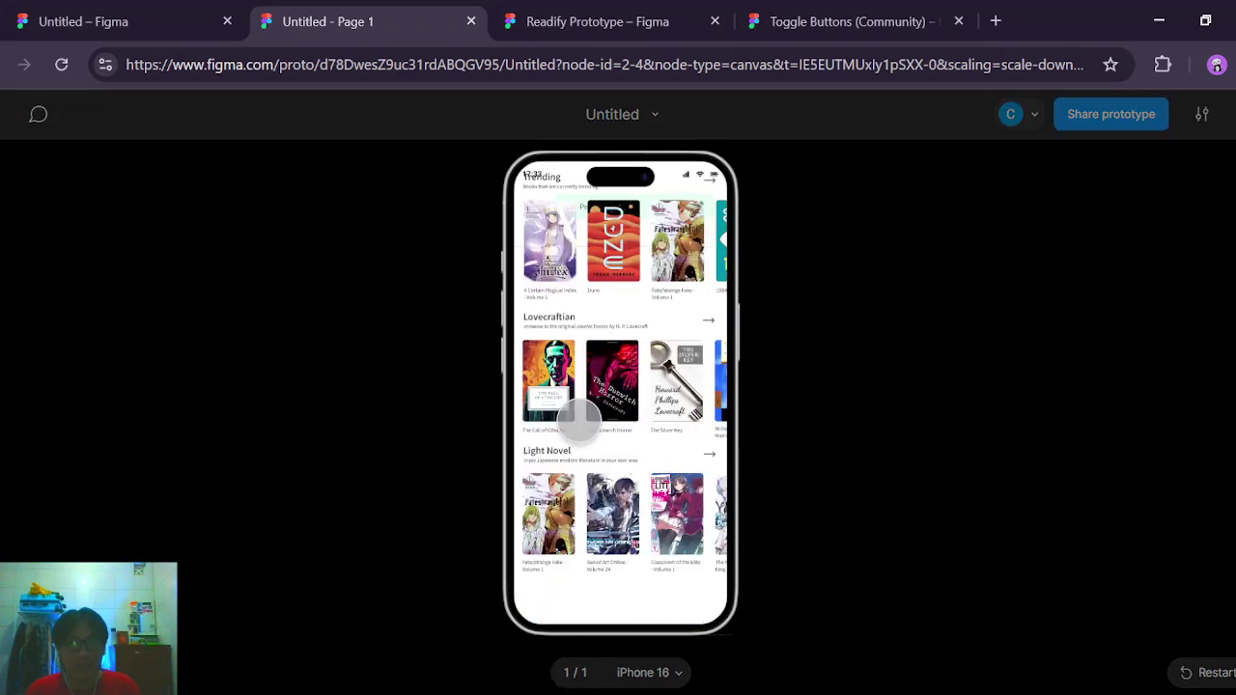
scroll(577, 419, "up", 2)
scroll(577, 419, "down", 2)
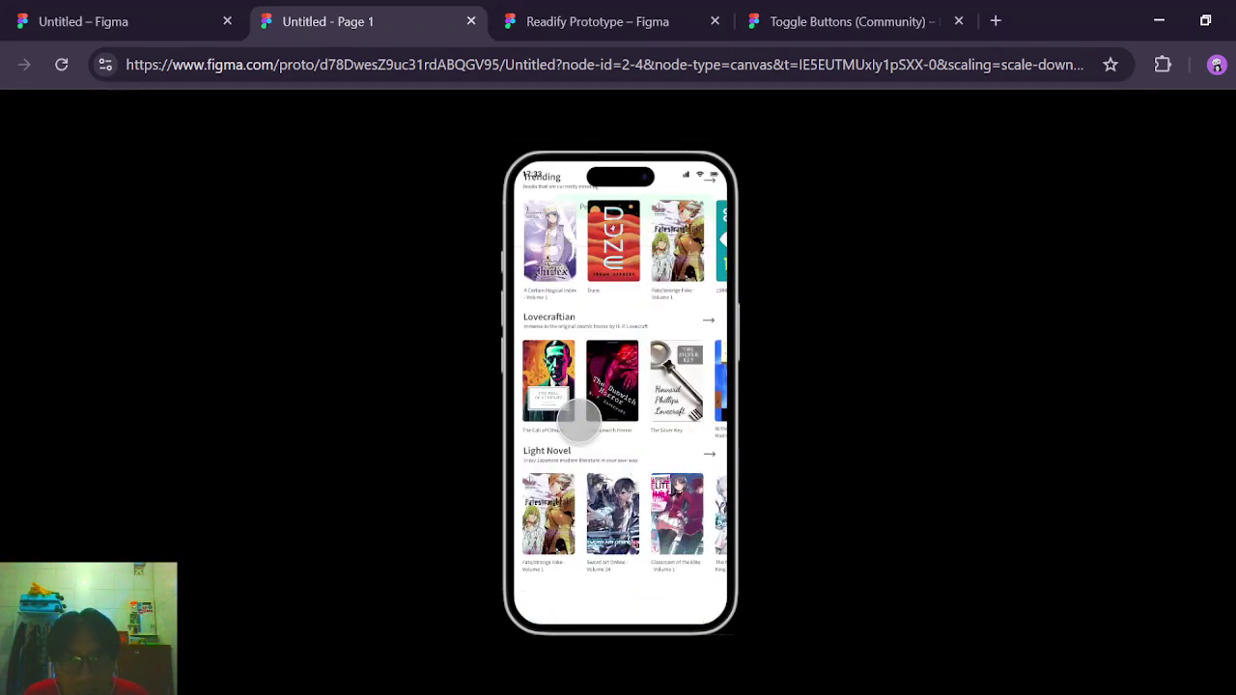
scroll(579, 245, "right", 2)
scroll(598, 253, "up", 2)
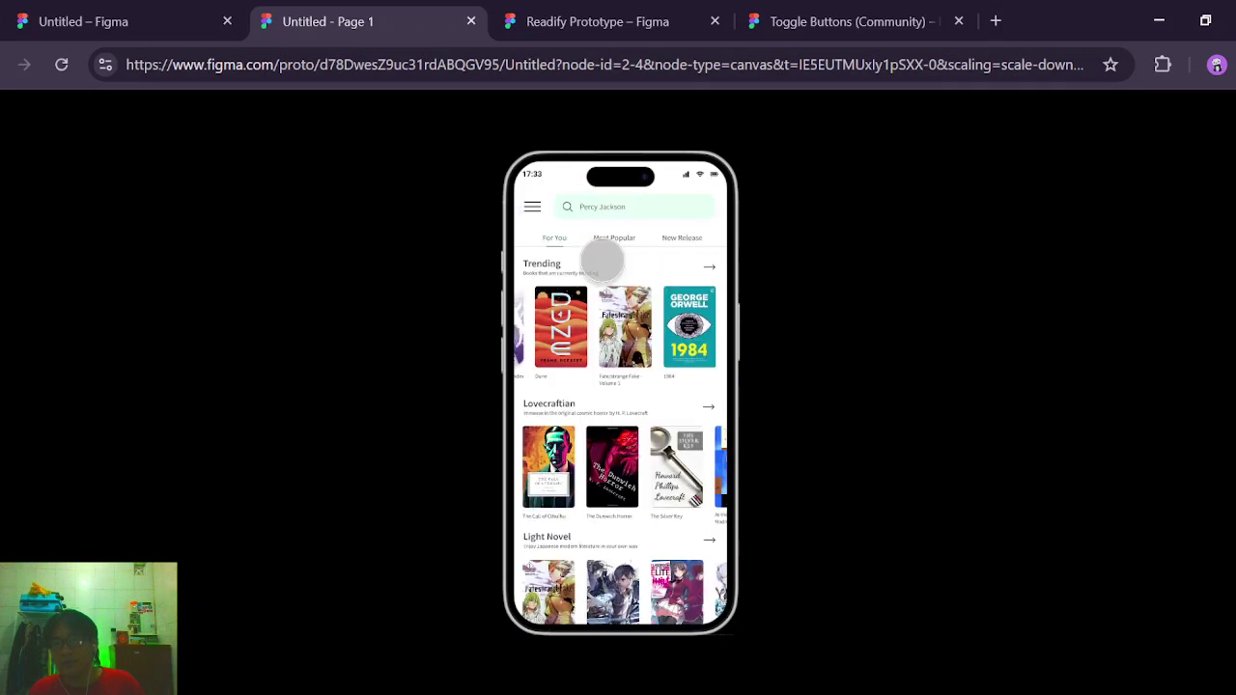
scroll(625, 314, "left", 2)
scroll(637, 328, "down", 2)
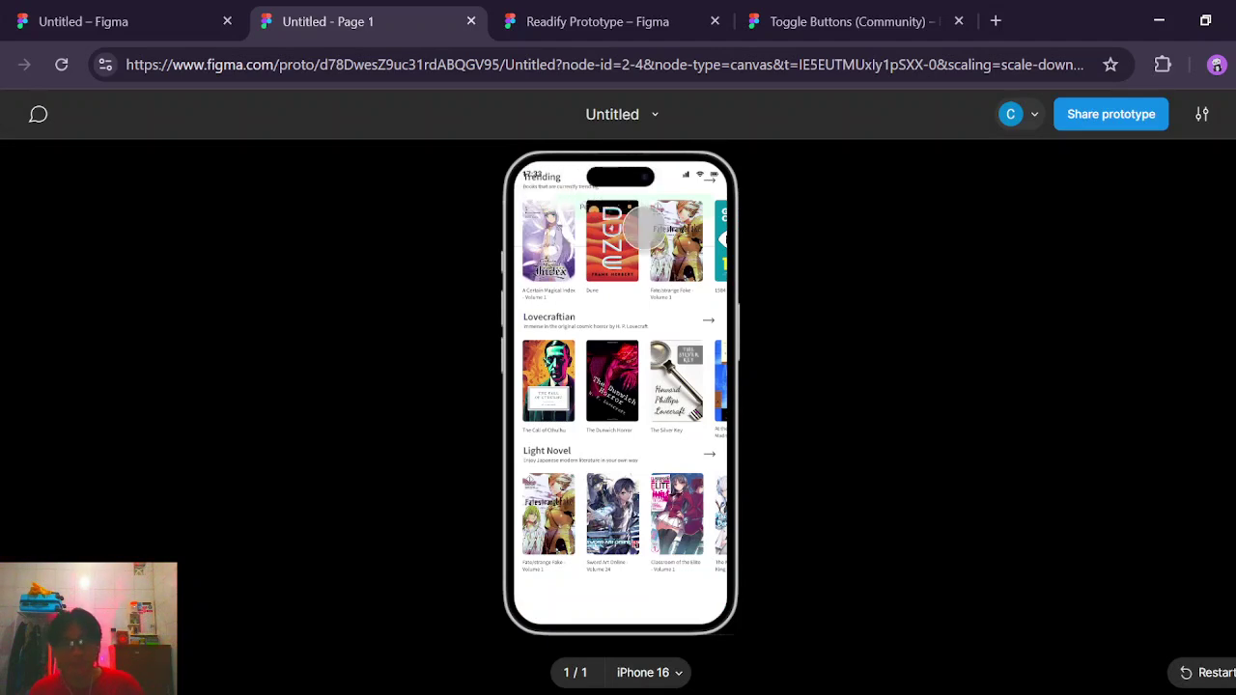
scroll(627, 452, "up", 2)
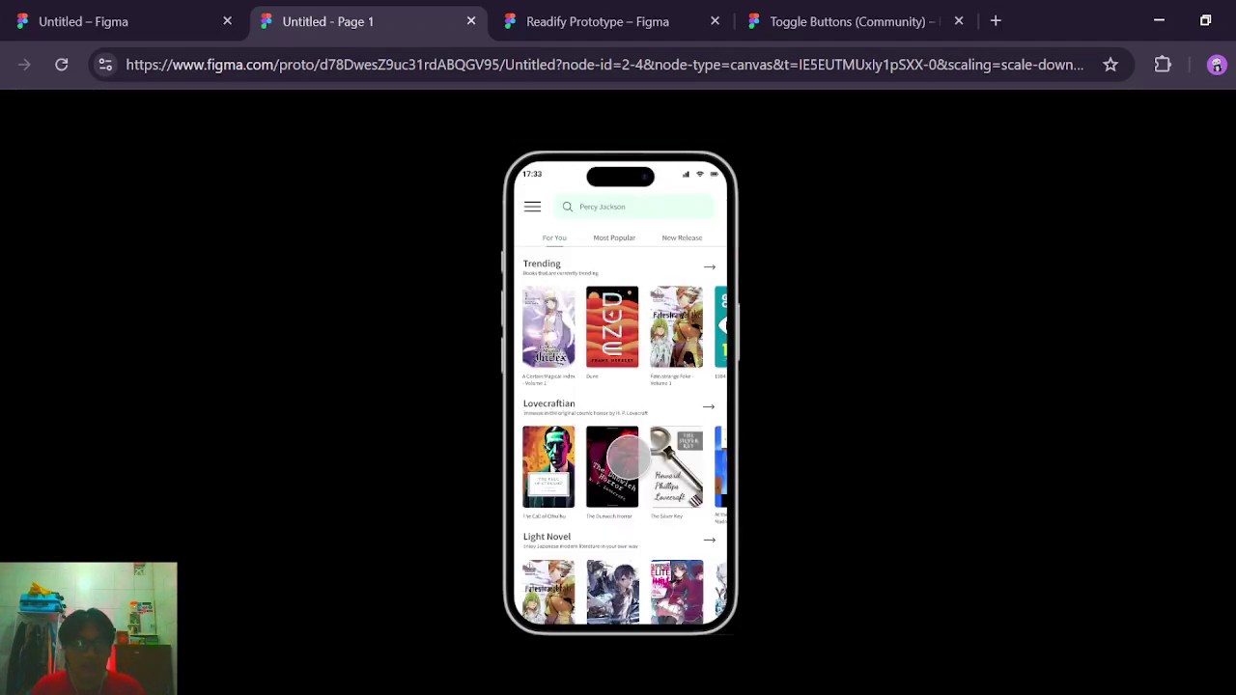
scroll(623, 454, "down", 2)
scroll(629, 454, "up", 2)
scroll(628, 452, "down", 2)
scroll(633, 541, "up", 2)
left_click_drag(669, 391, 450, 366)
left_click_drag(541, 463, 474, 433)
scroll(574, 455, "down", 2)
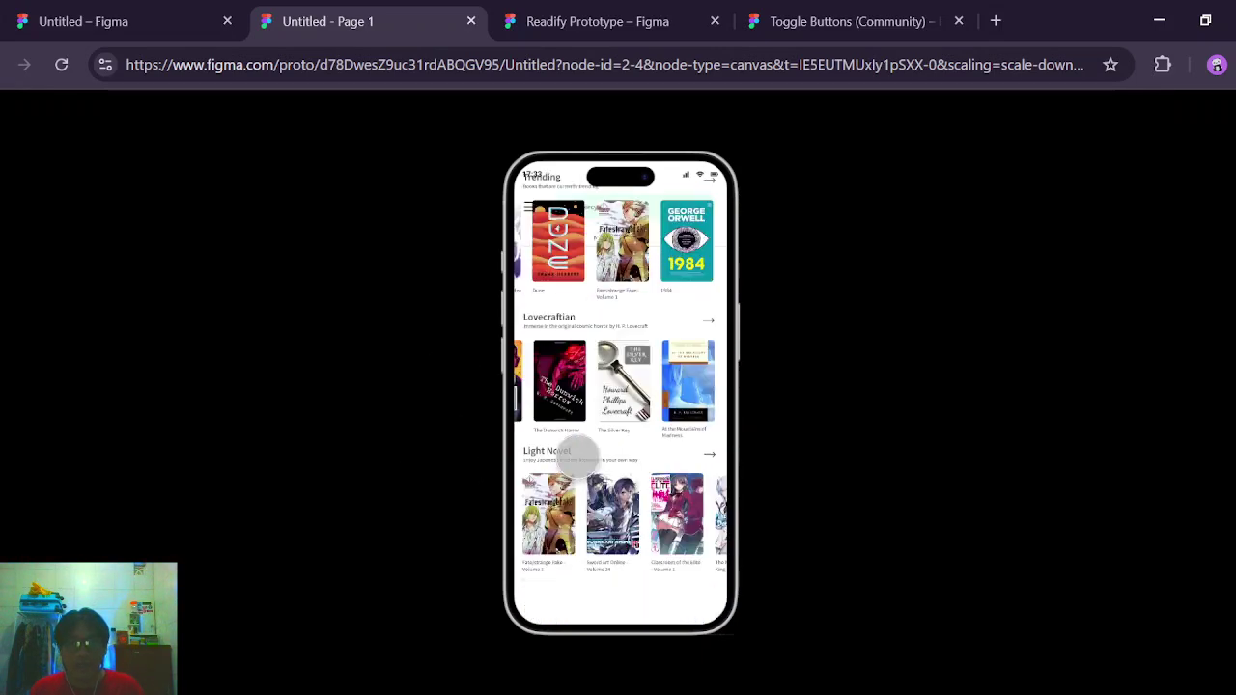
Send the frame holding the three book sections to the back of the Homepage in the Untitled design file.
left_click(86, 21)
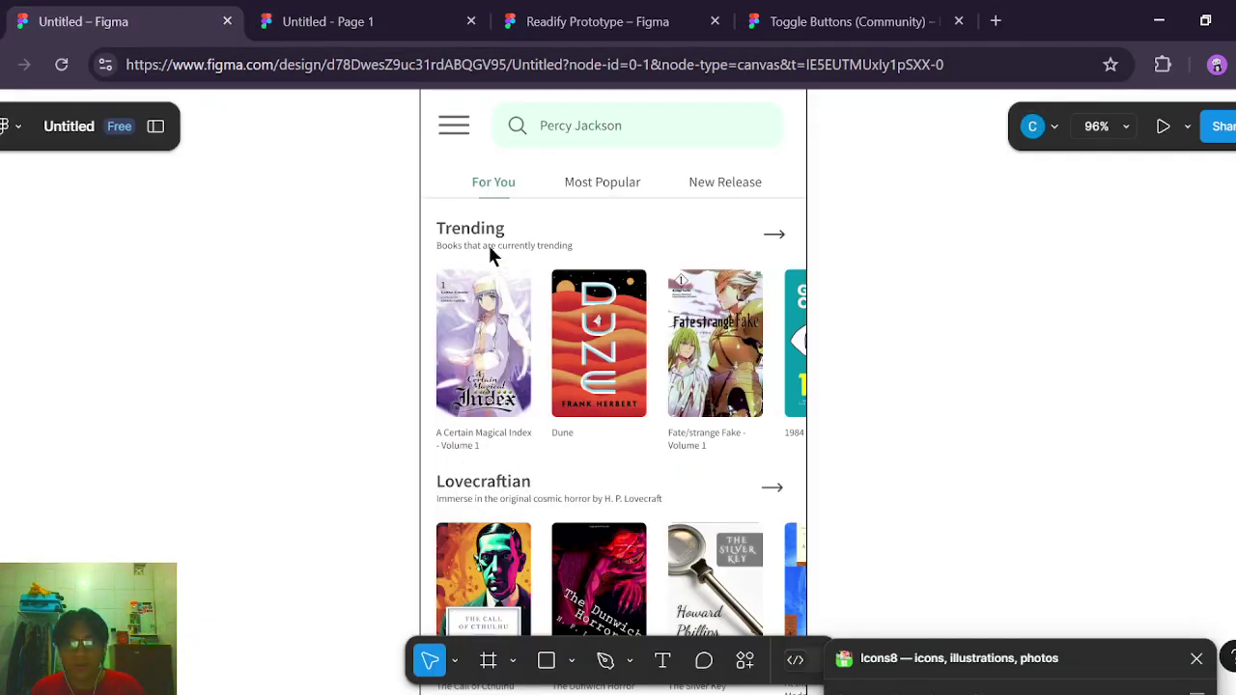
left_click(582, 311)
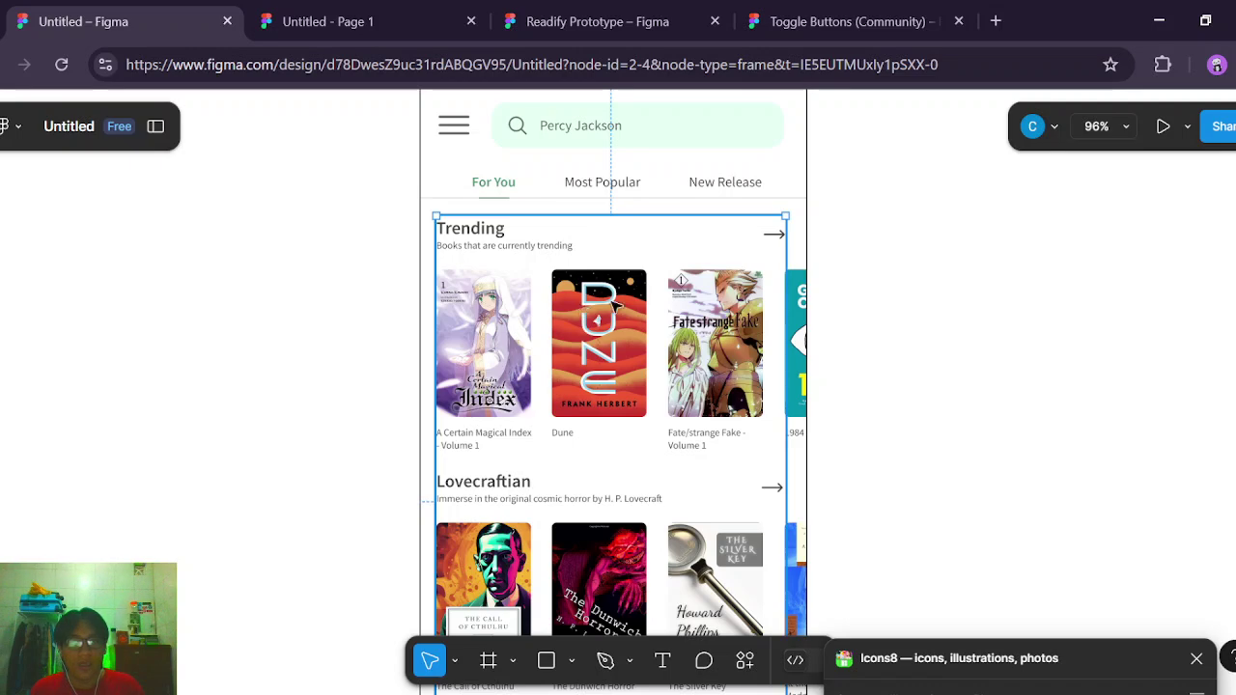
right_click(610, 305)
mouse_move(639, 326)
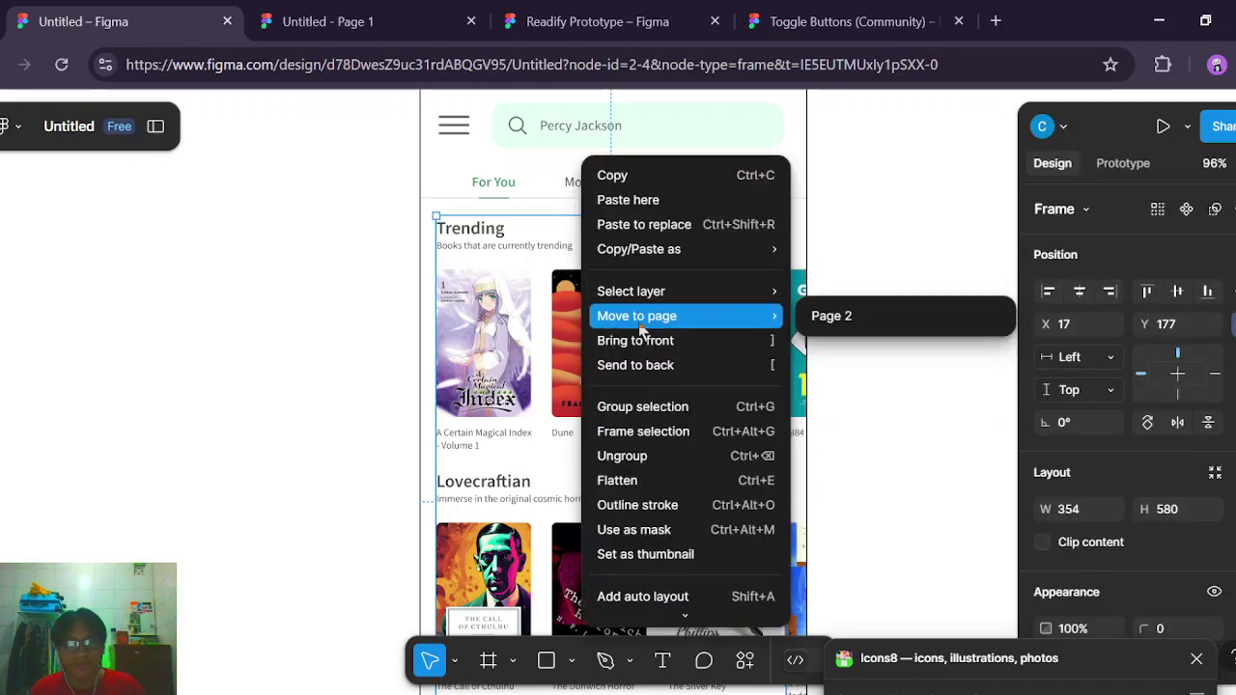
left_click(635, 364)
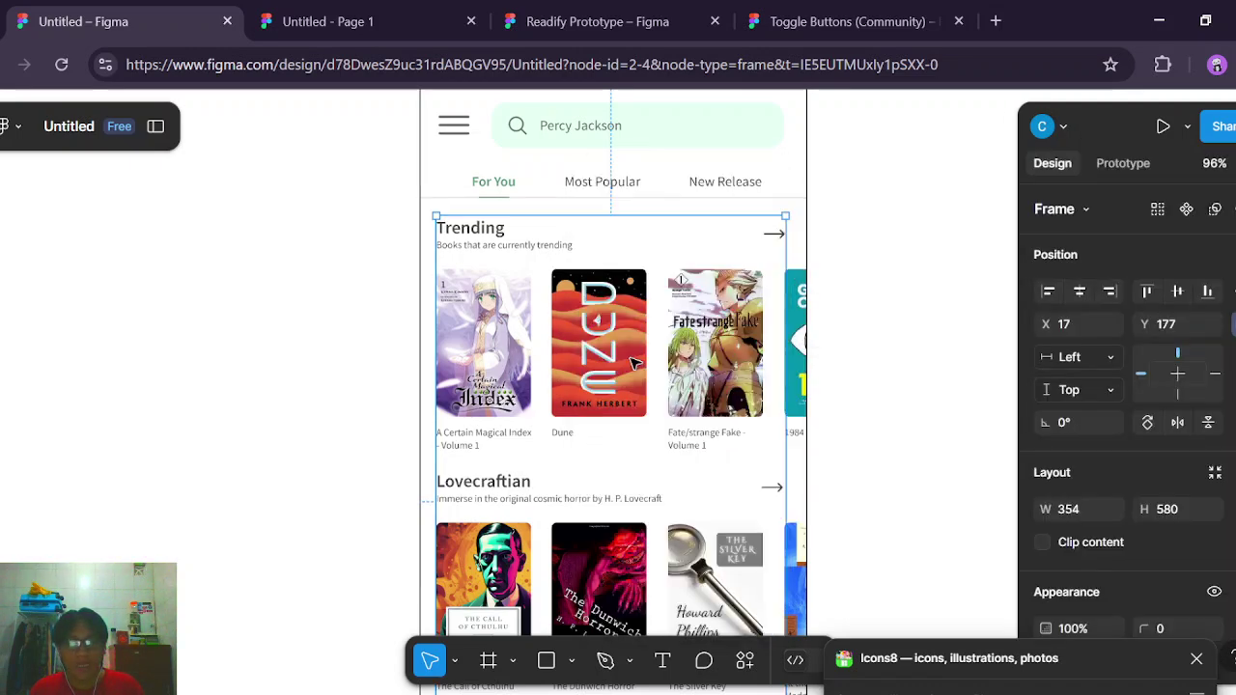
Retest in the running prototype preview how the book sections scroll relative to the search bar and category header.
left_click(387, 27)
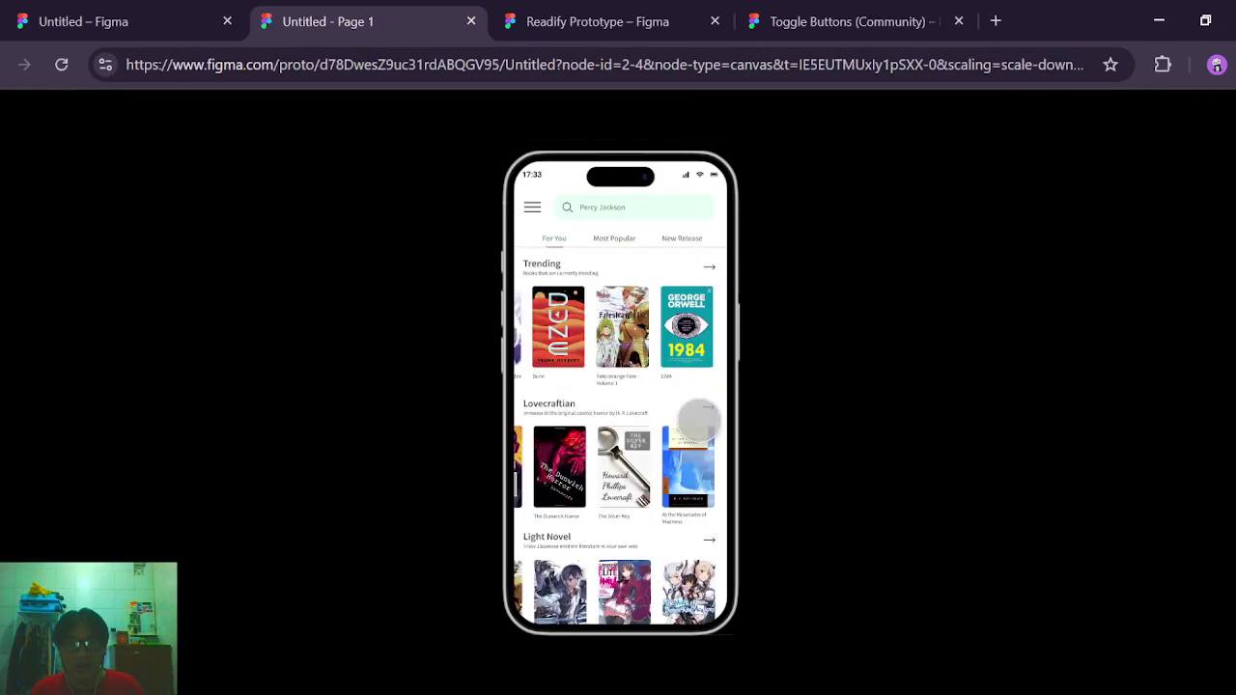
scroll(637, 386, "up", 2)
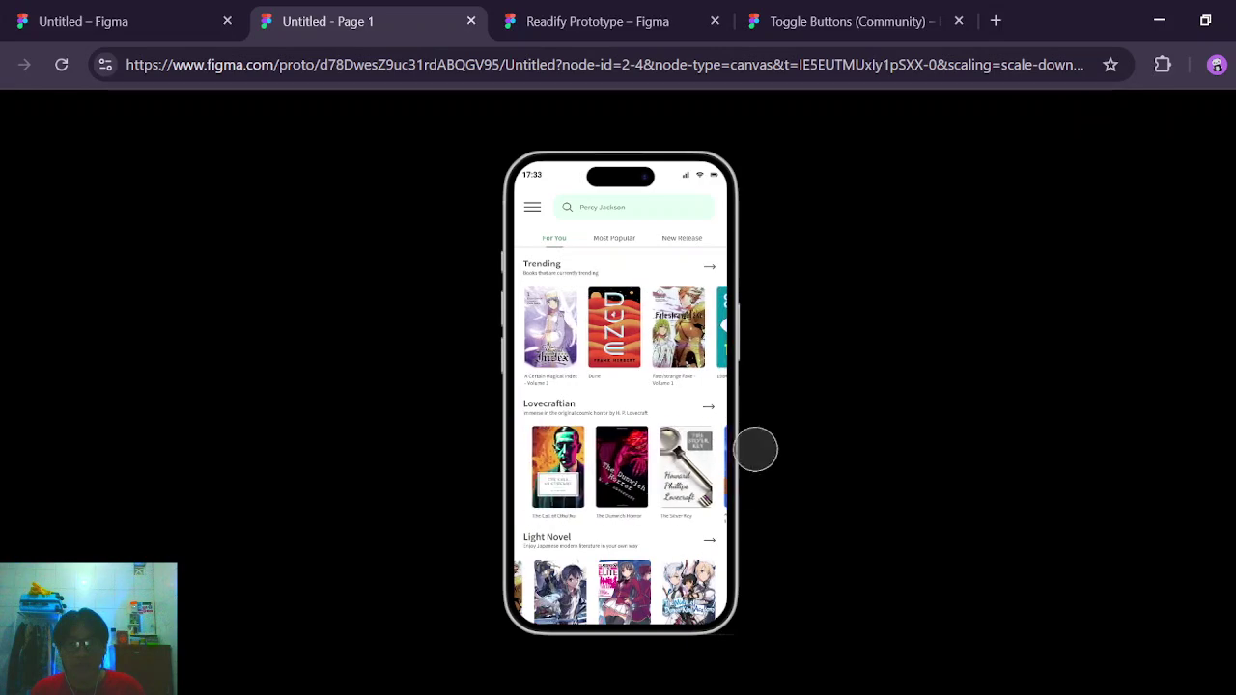
scroll(650, 513, "down", 2)
scroll(649, 521, "up", 2)
scroll(651, 519, "down", 2)
scroll(649, 514, "up", 2)
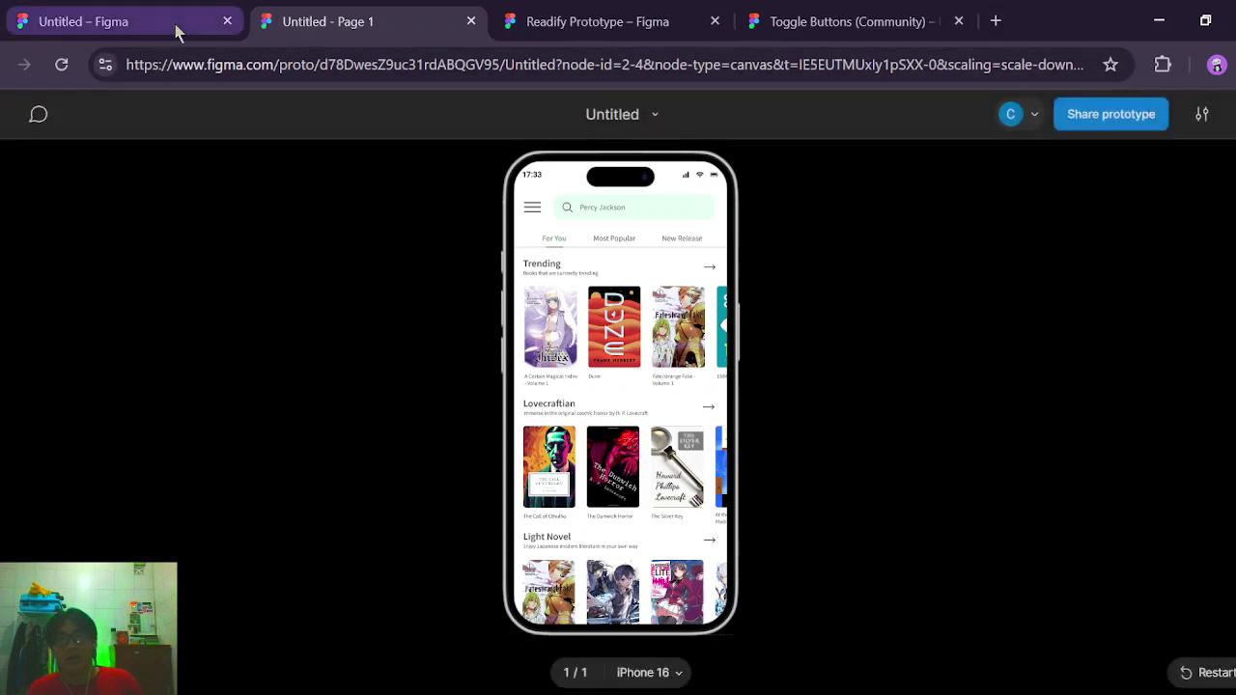
Copy the bottom navigation bar group from the Readify Prototype file and paste it into the Untitled file.
left_click(175, 32)
left_click(875, 414)
scroll(880, 419, "down", 3)
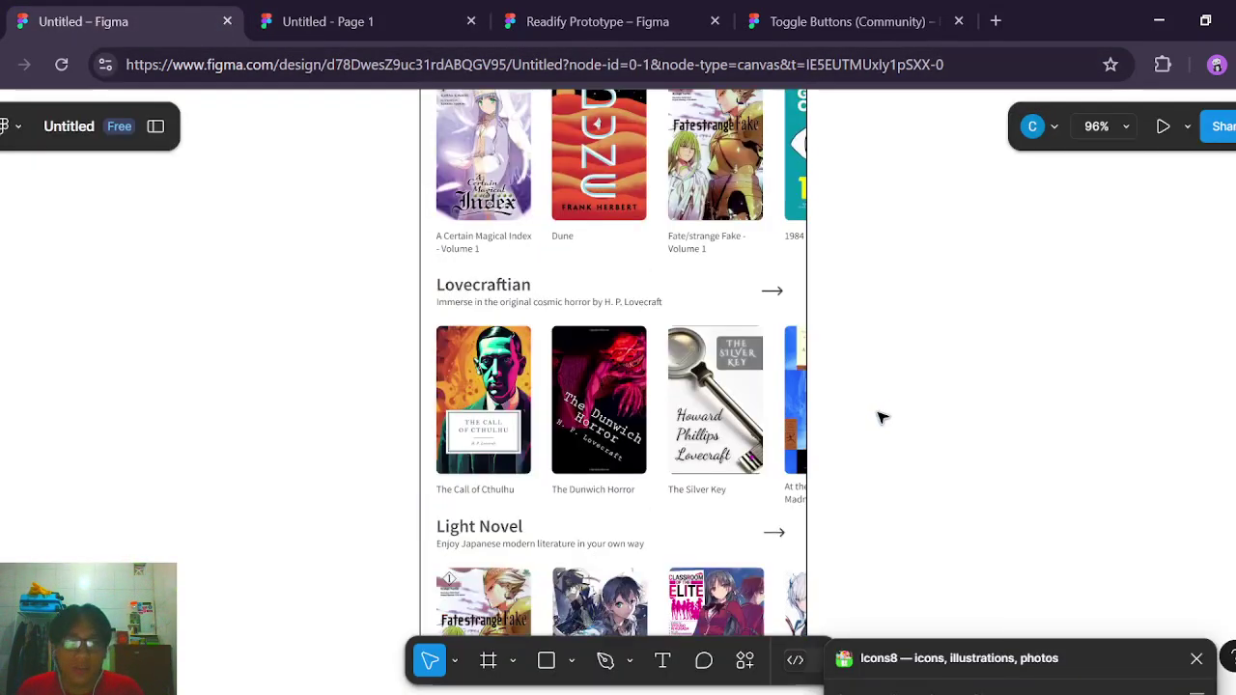
scroll(881, 419, "down", 3)
left_click(579, 24)
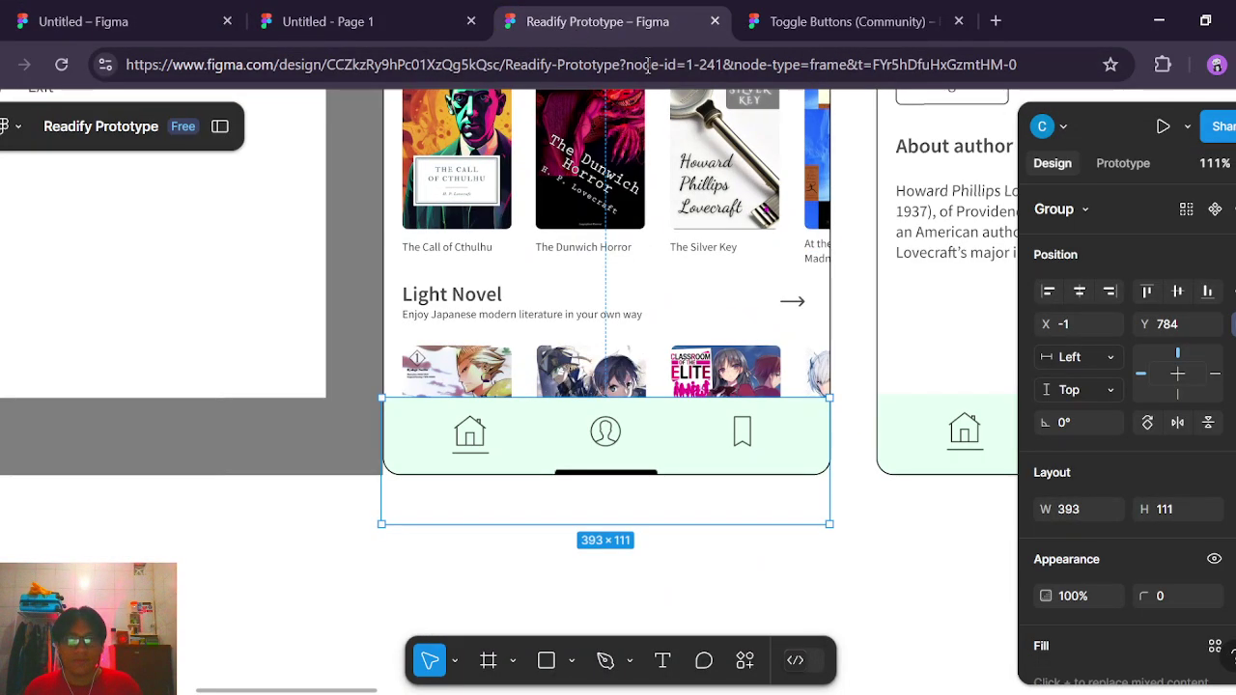
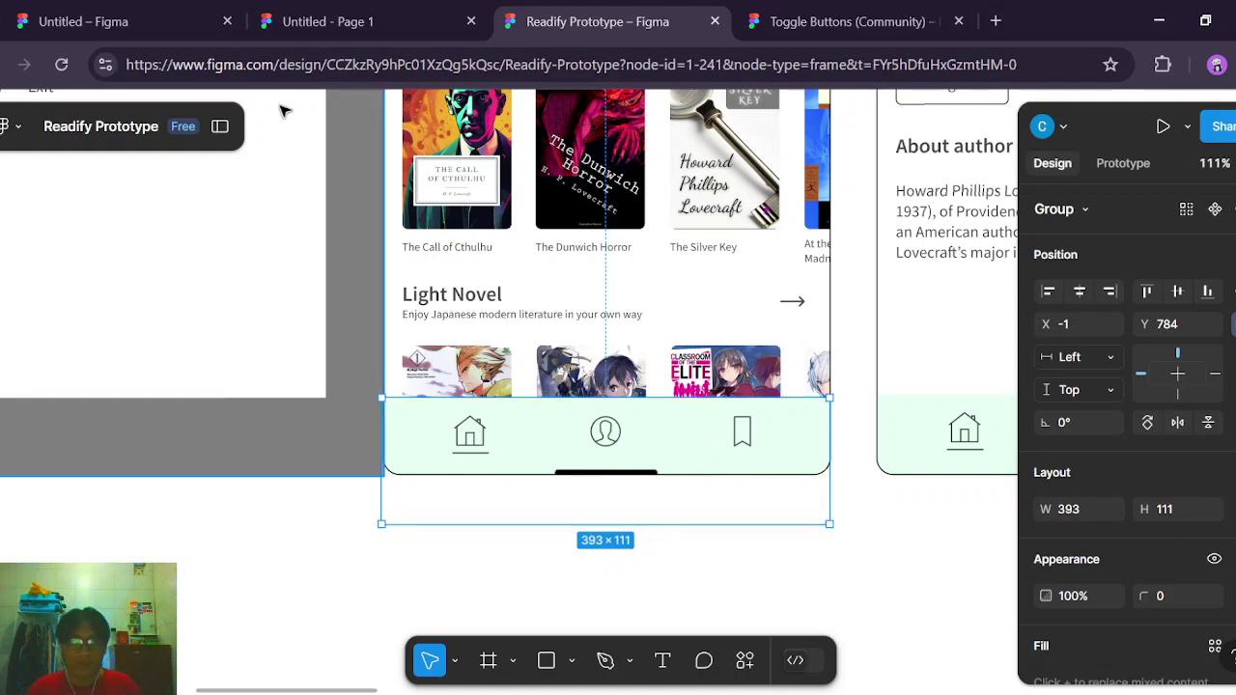
left_click(162, 20)
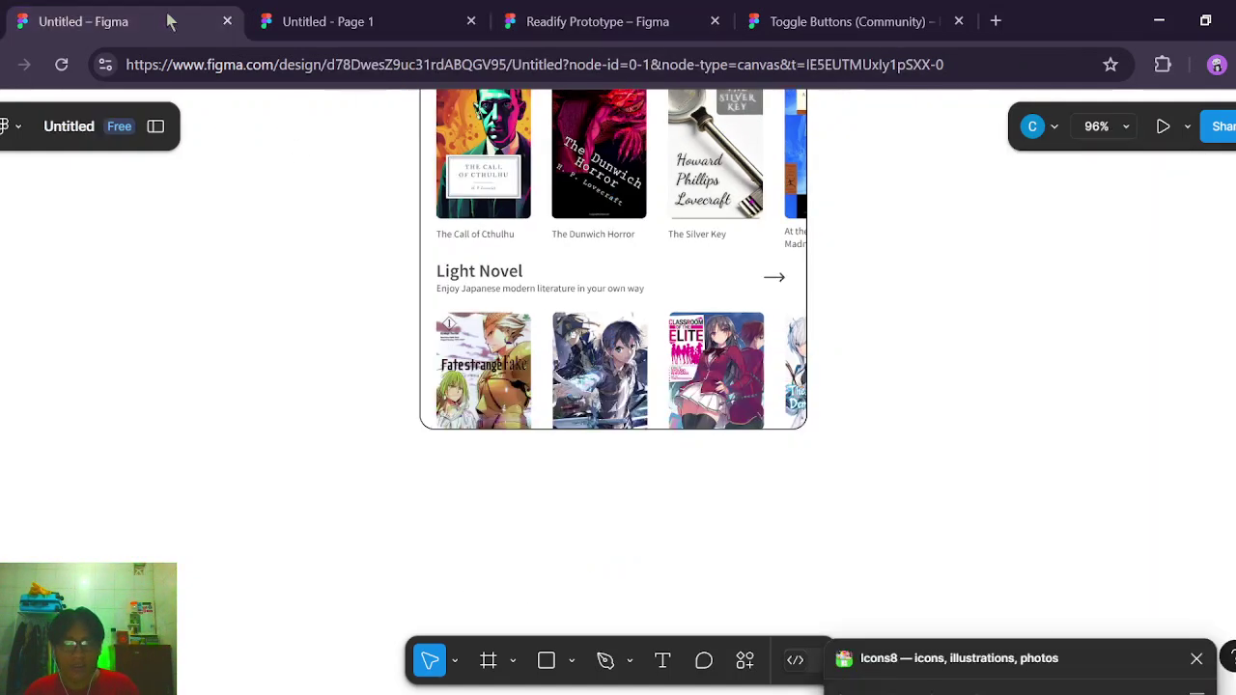
left_click(552, 21)
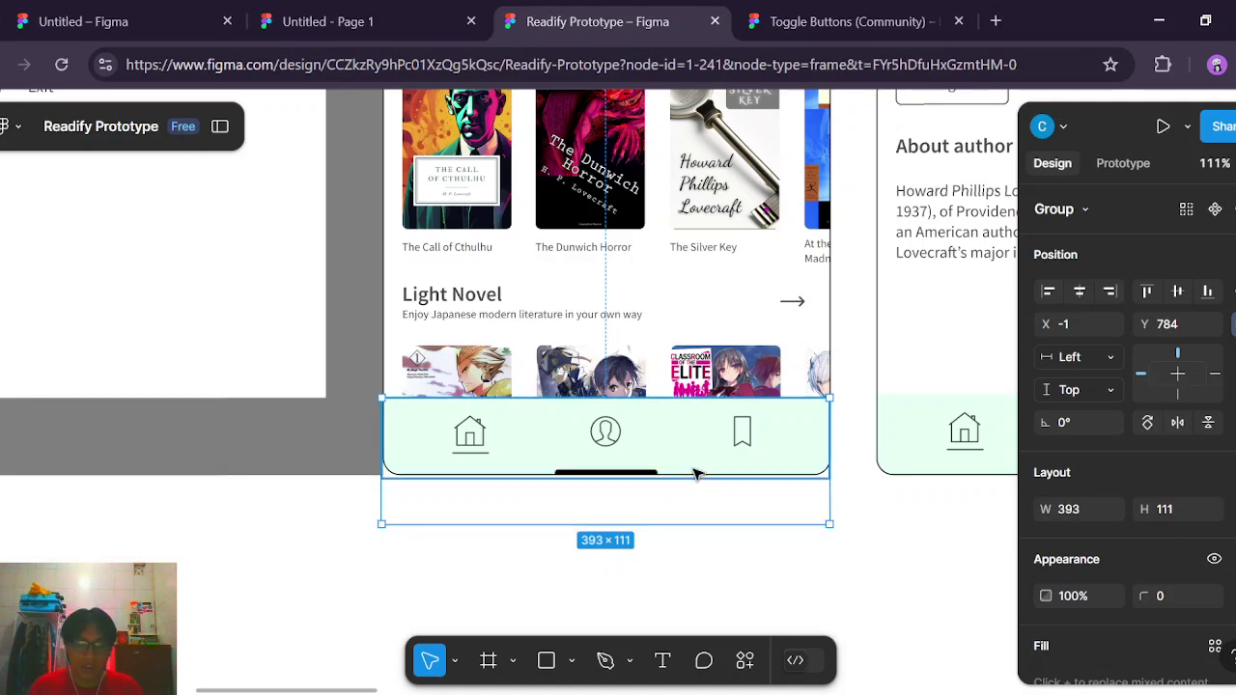
left_click(145, 17)
scroll(729, 328, "up", 10)
left_click(460, 306)
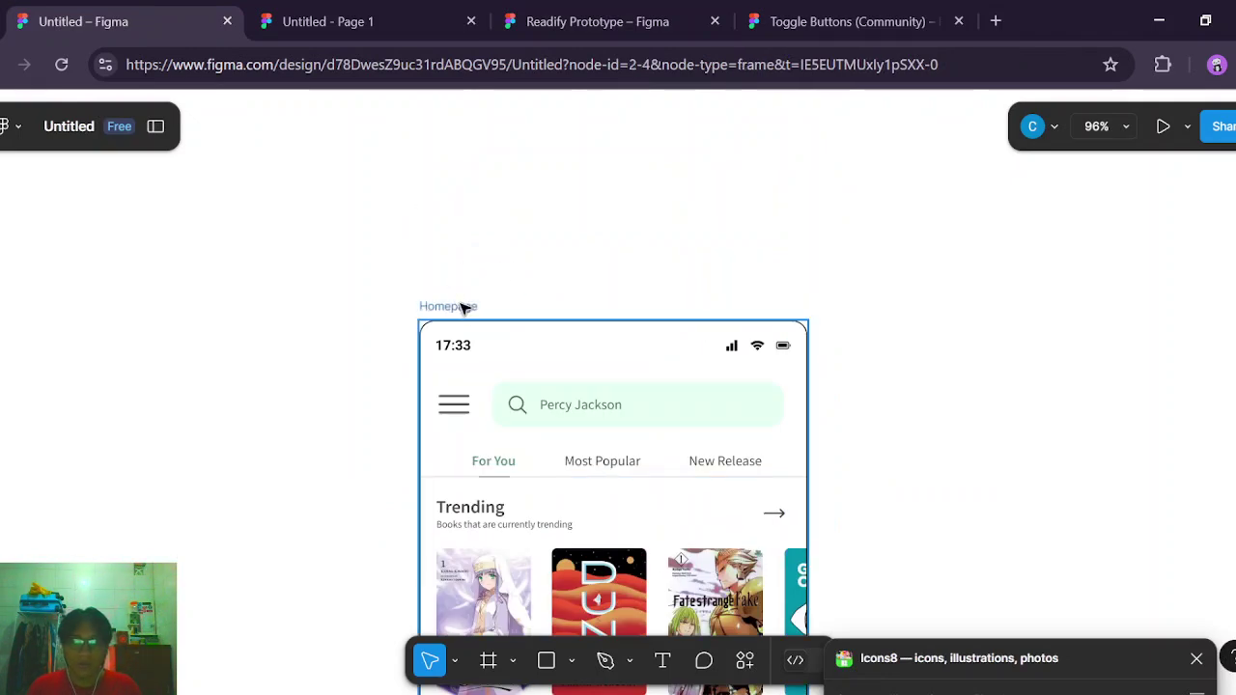
key("ctrl+v")
Move the pasted navigation bar from the Homepage header down to the Light Novel section.
scroll(891, 483, "down", 5)
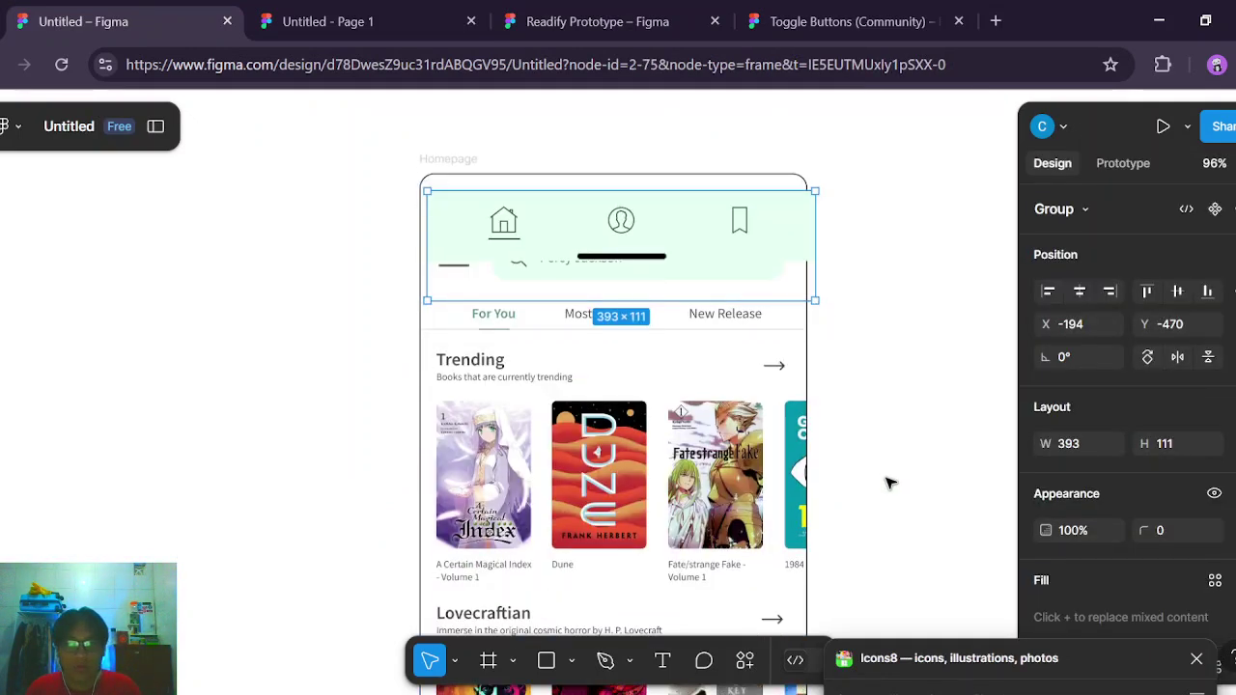
scroll(709, 369, "up", 3)
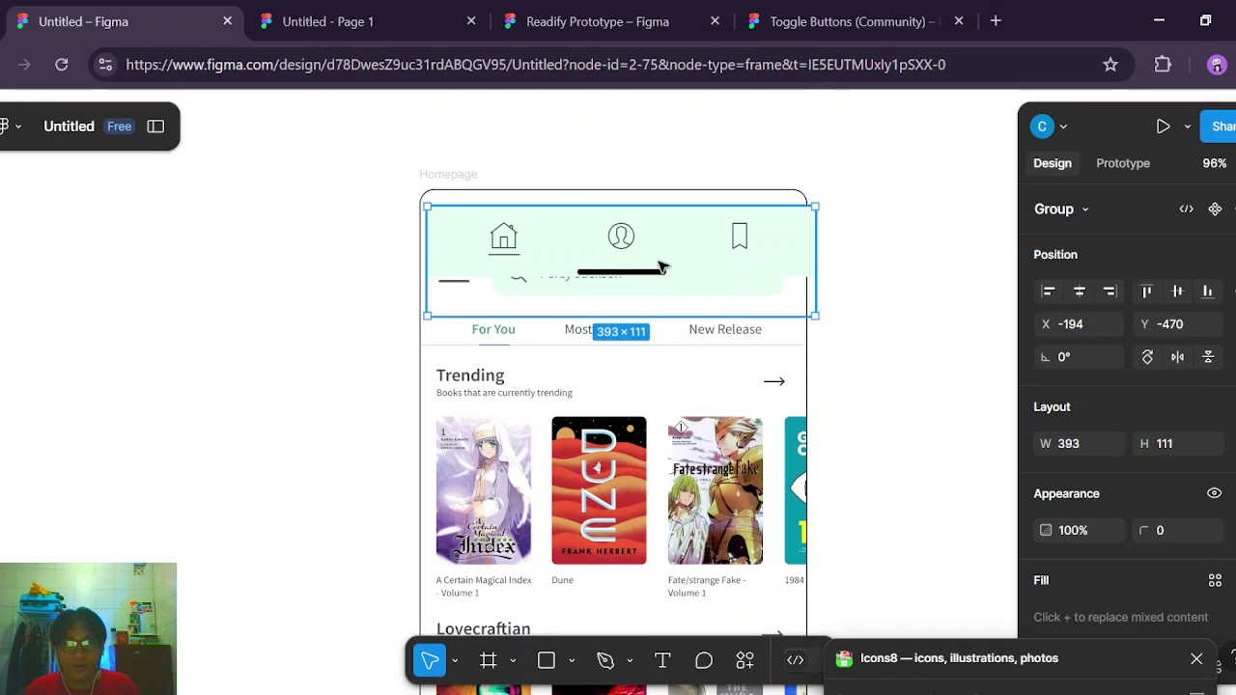
left_click_drag(662, 269, 679, 276)
left_click_drag(748, 397, 691, 519)
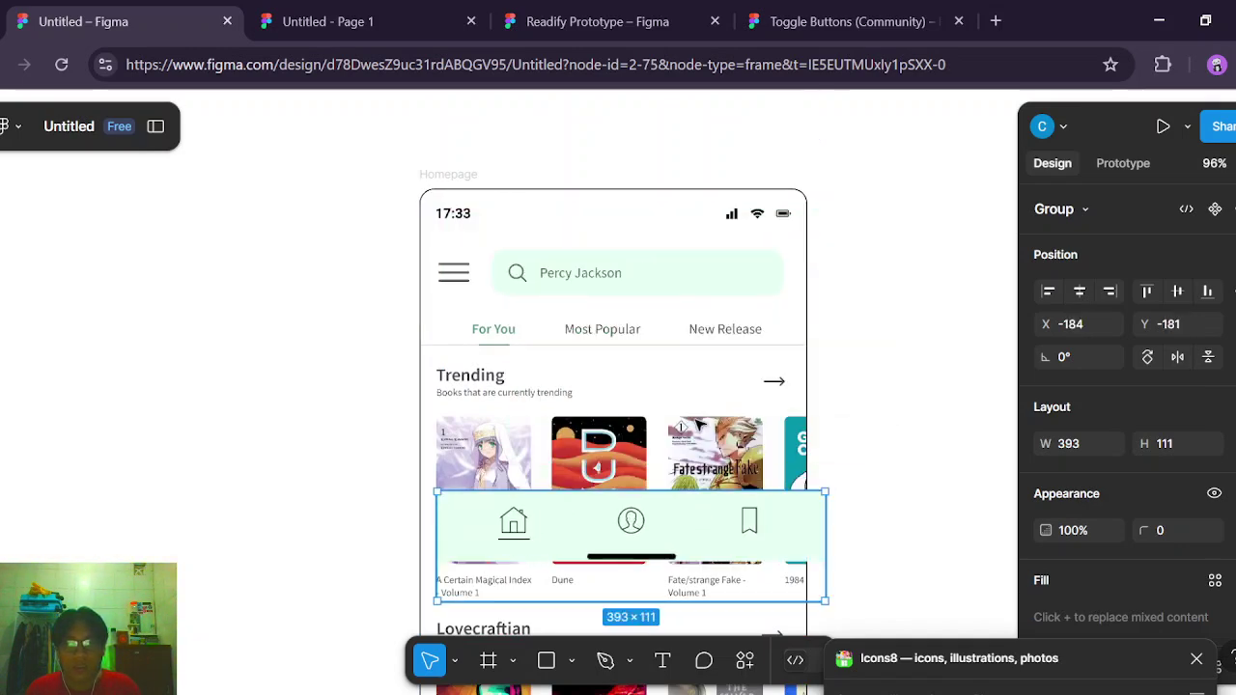
scroll(698, 425, "down", 3)
scroll(681, 290, "down", 3)
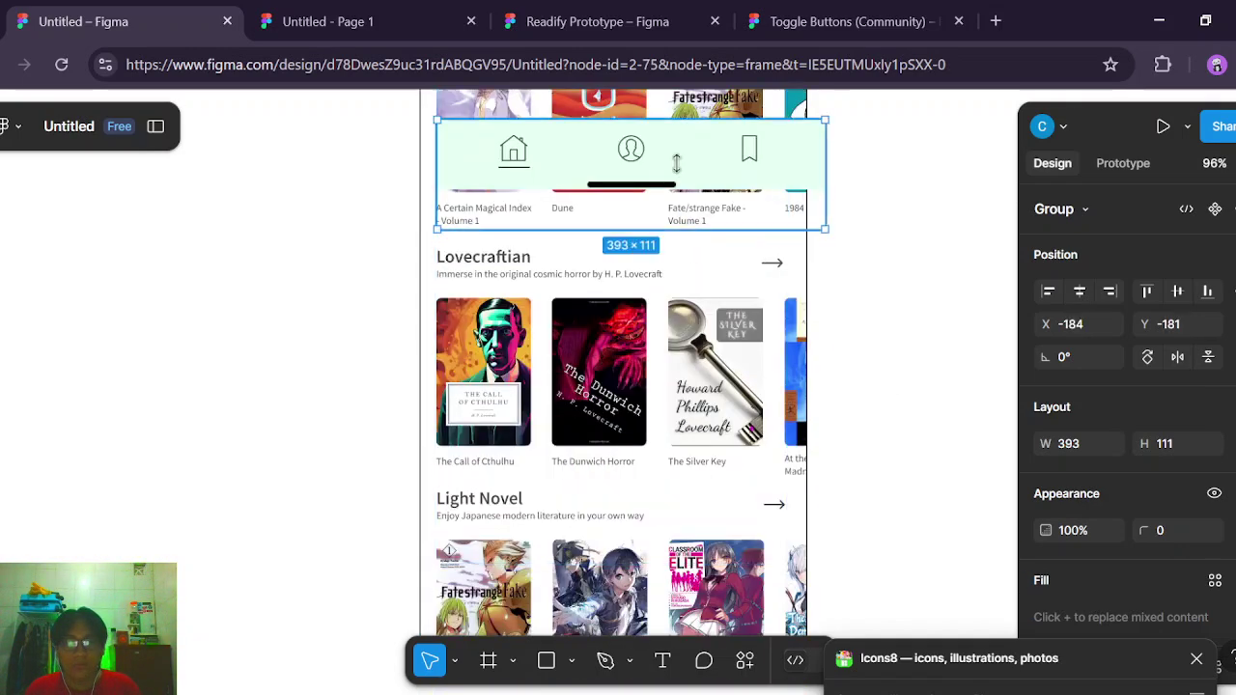
left_click_drag(678, 164, 670, 499)
Align the navigation bar with the bottom and side edges of the Homepage frame at Y 605, covering the lower part of the Light Novel covers.
scroll(669, 500, "down", 5)
left_click_drag(688, 420, 781, 455)
scroll(673, 451, "up", 4)
scroll(781, 455, "up", 3)
left_click_drag(651, 482, 657, 485)
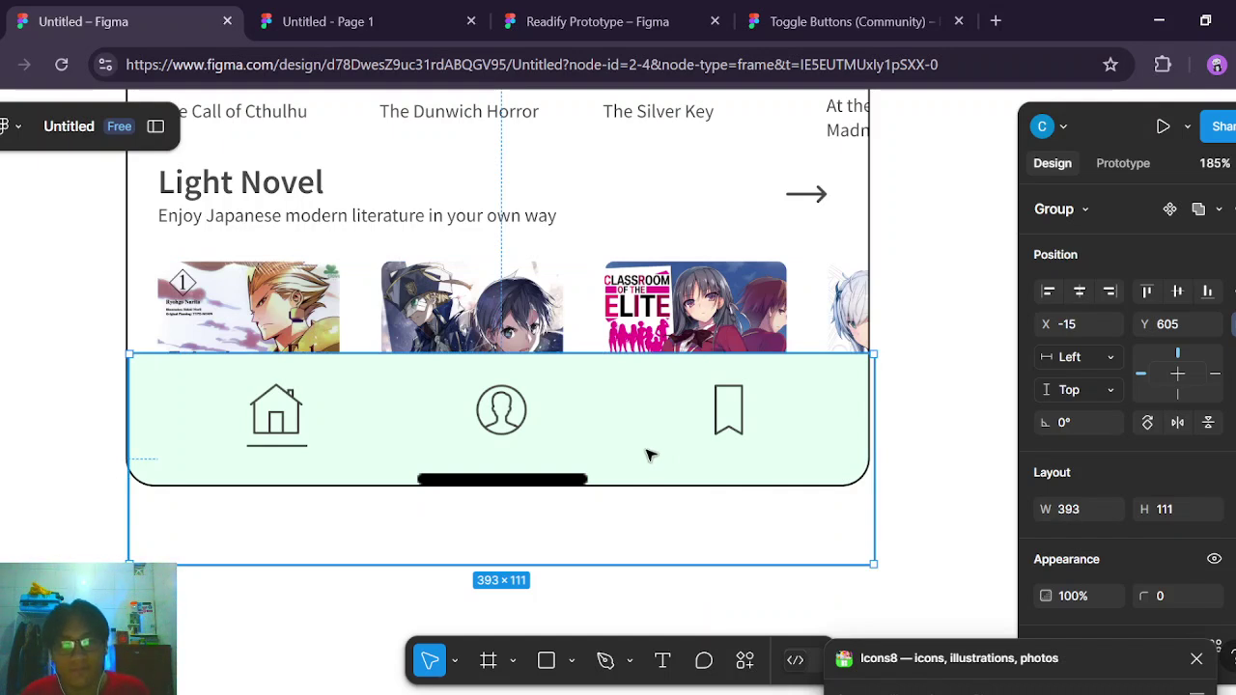
mouse_move(647, 453)
left_mouse_down()
mouse_move(658, 454)
mouse_move(647, 457)
left_mouse_up()
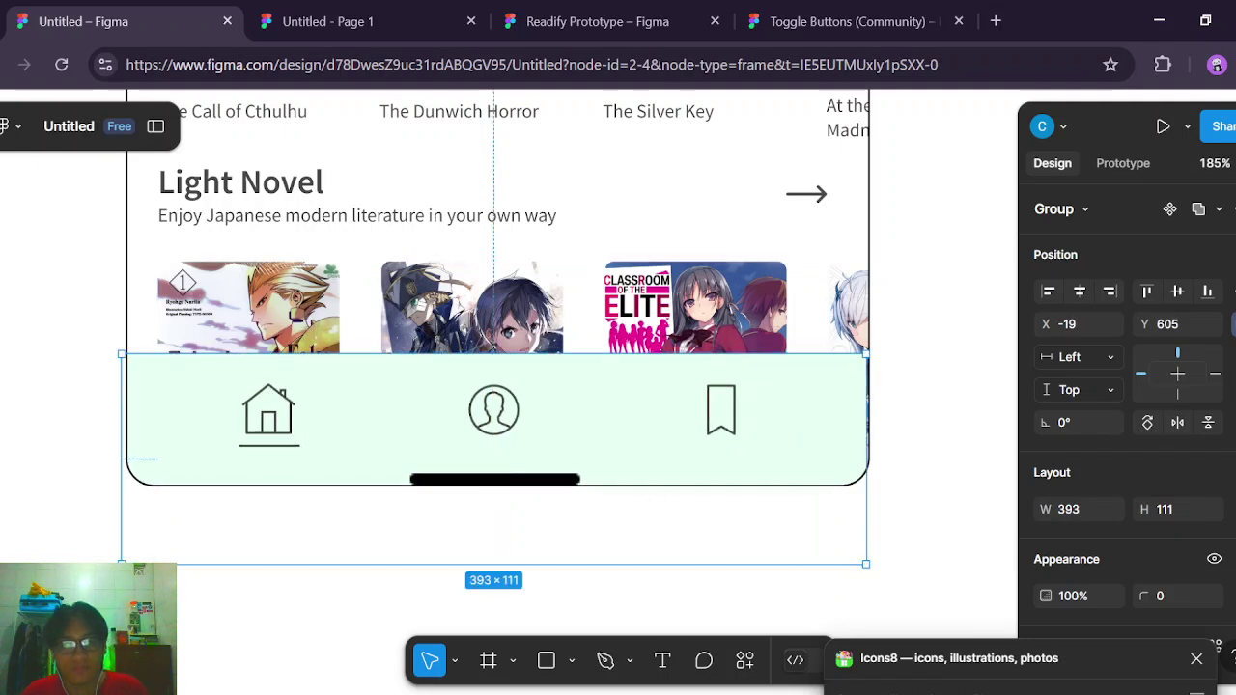
key("Escape")
key("shift+1")
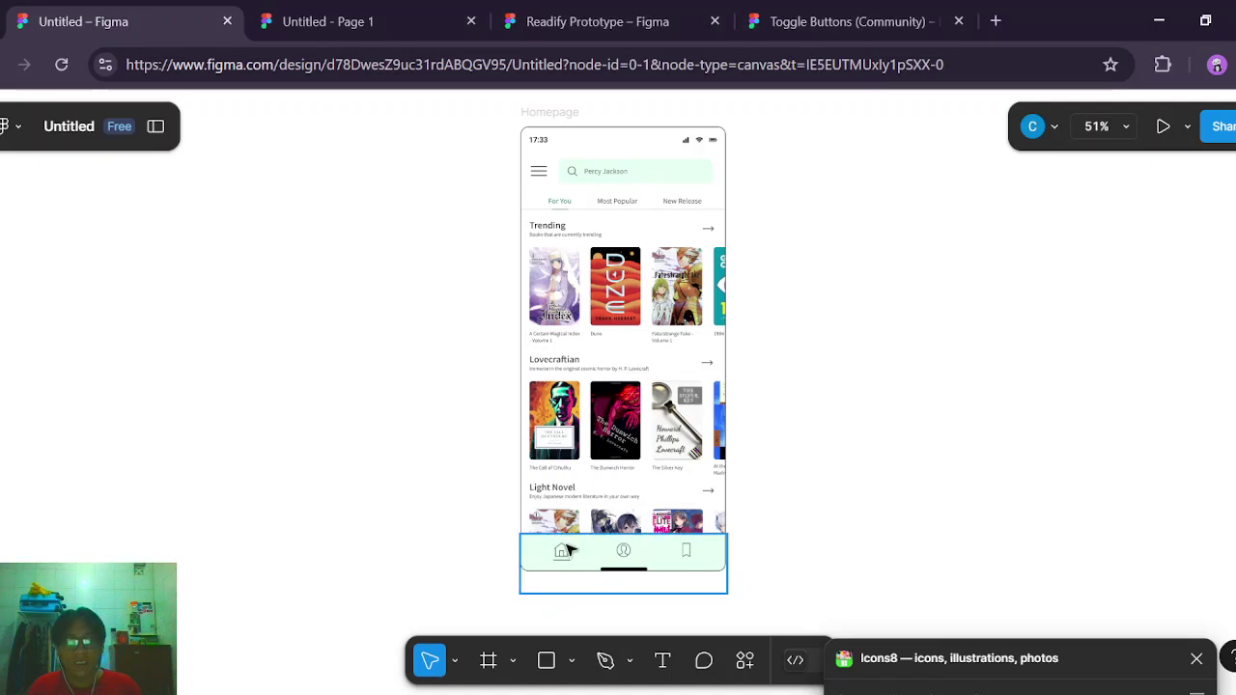
Test in the running prototype preview how the book sections scroll vertically beneath the bottom navigation bar.
left_click(376, 29)
scroll(656, 403, "down", 2)
scroll(657, 403, "up", 2)
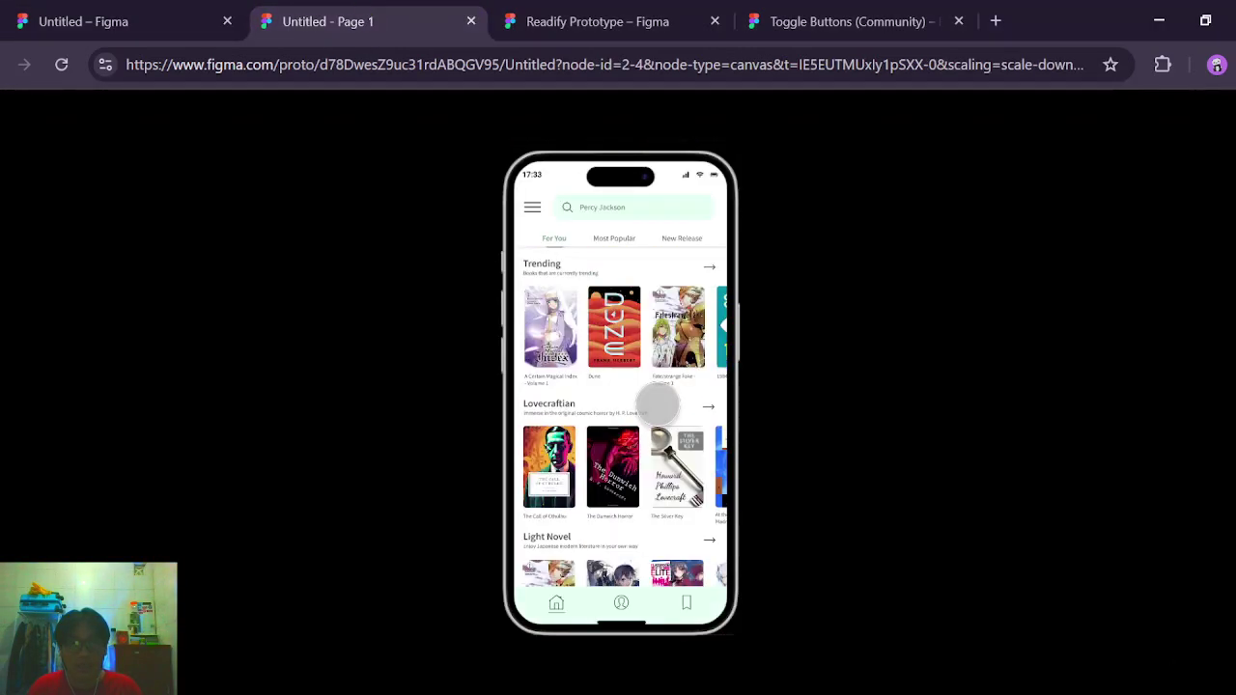
scroll(656, 405, "down", 2)
scroll(643, 512, "up", 2)
scroll(643, 512, "down", 2)
scroll(644, 516, "up", 2)
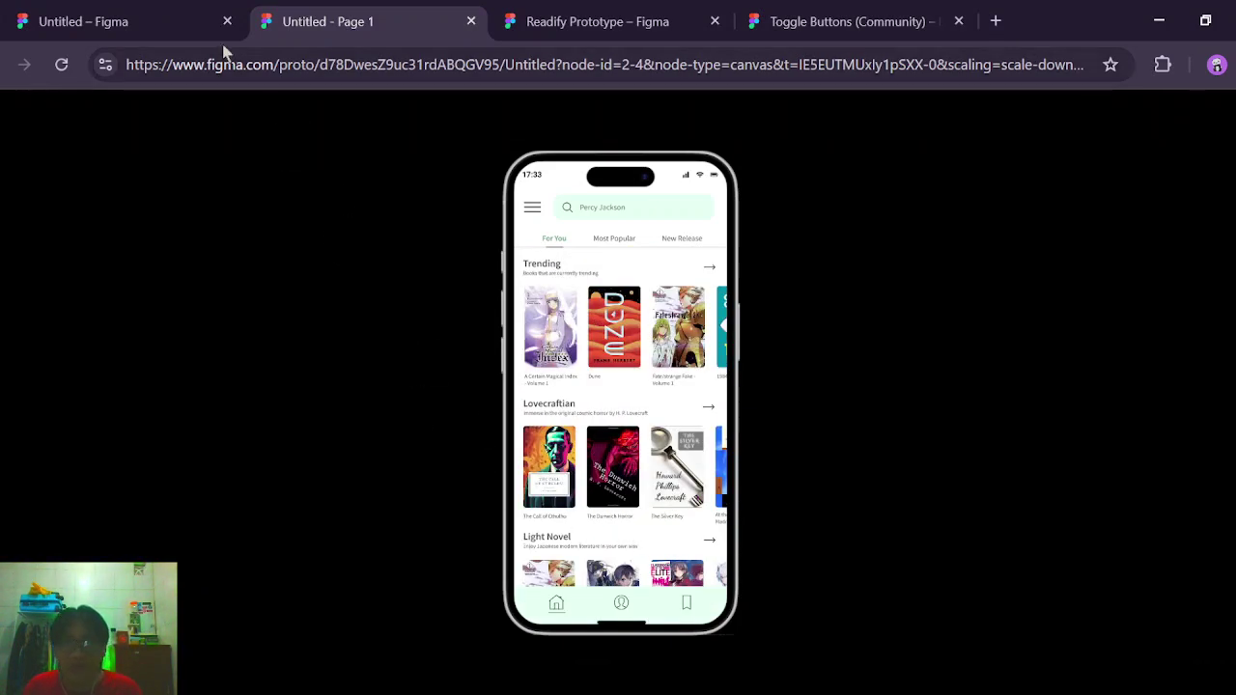
Bring the bottom navigation bar group to the front of the Homepage frame in the Untitled design file.
left_click(177, 23)
left_click(634, 570)
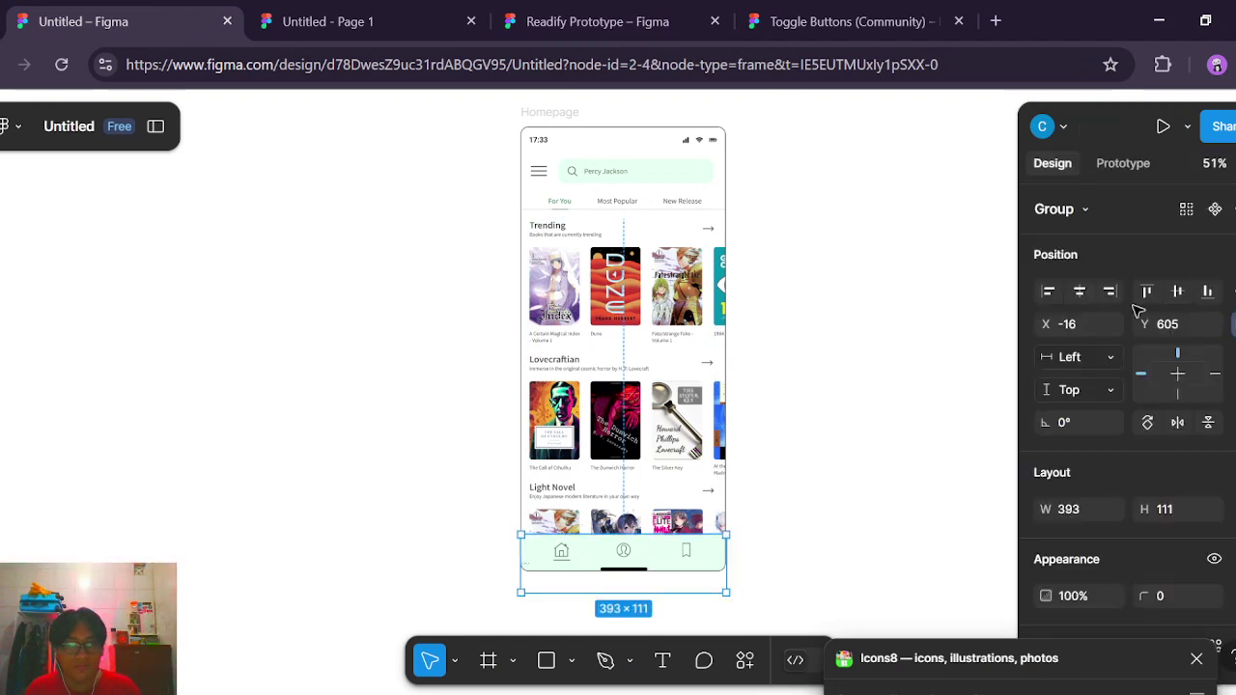
left_click(1129, 164)
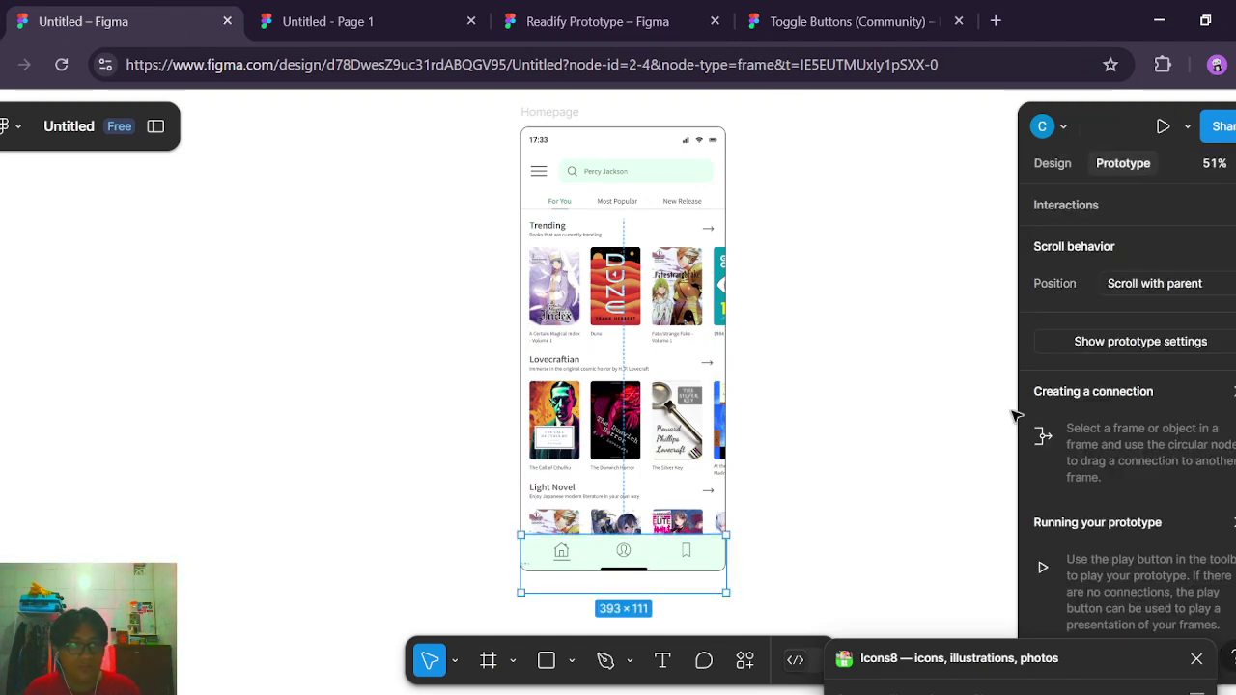
scroll(951, 451, "up", 3, "ctrl")
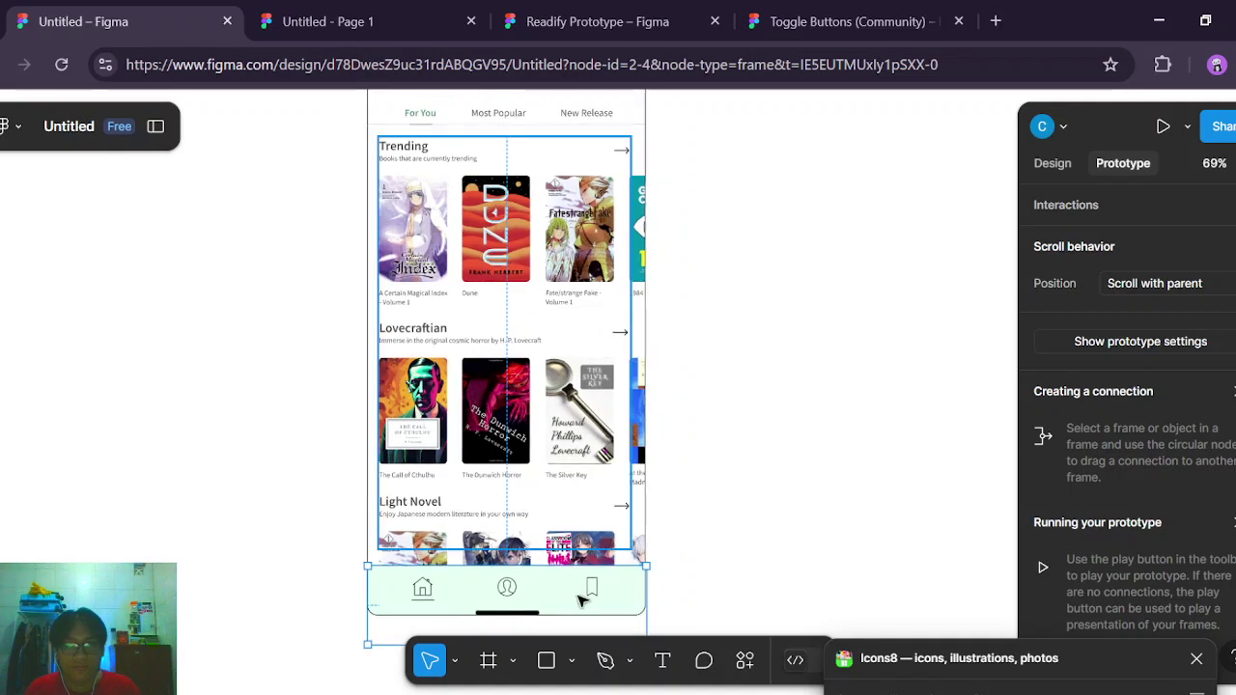
right_click(555, 600)
mouse_move(664, 316)
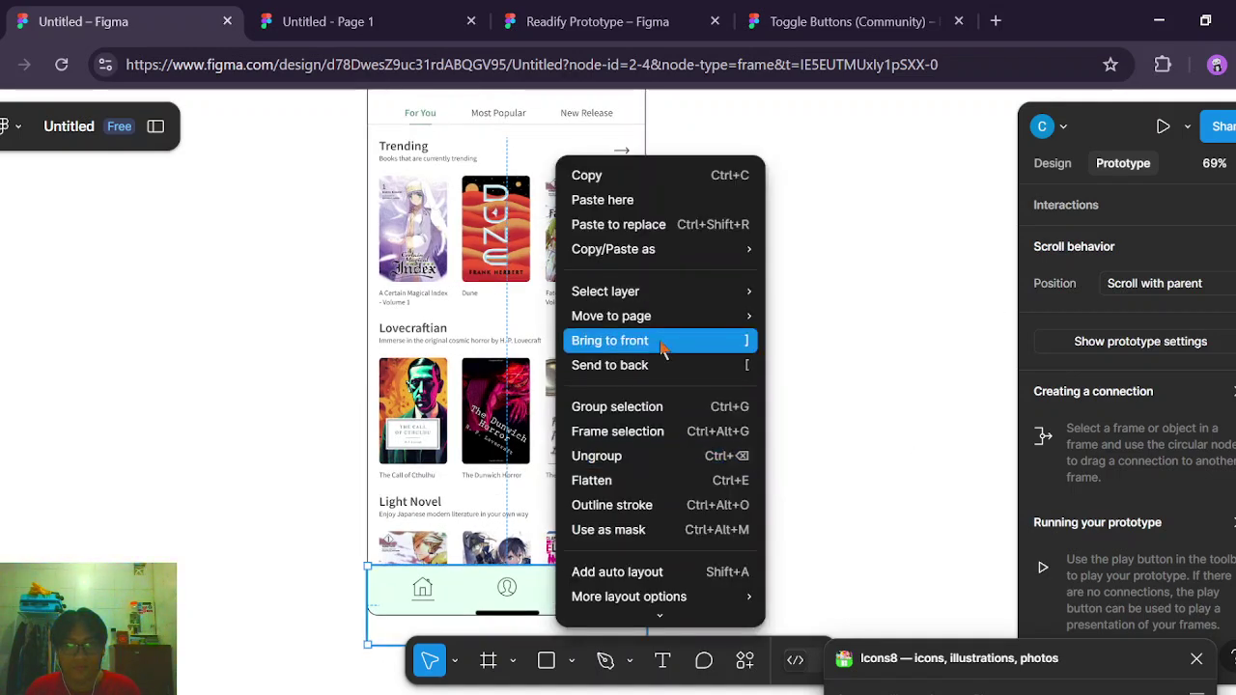
left_click(662, 344)
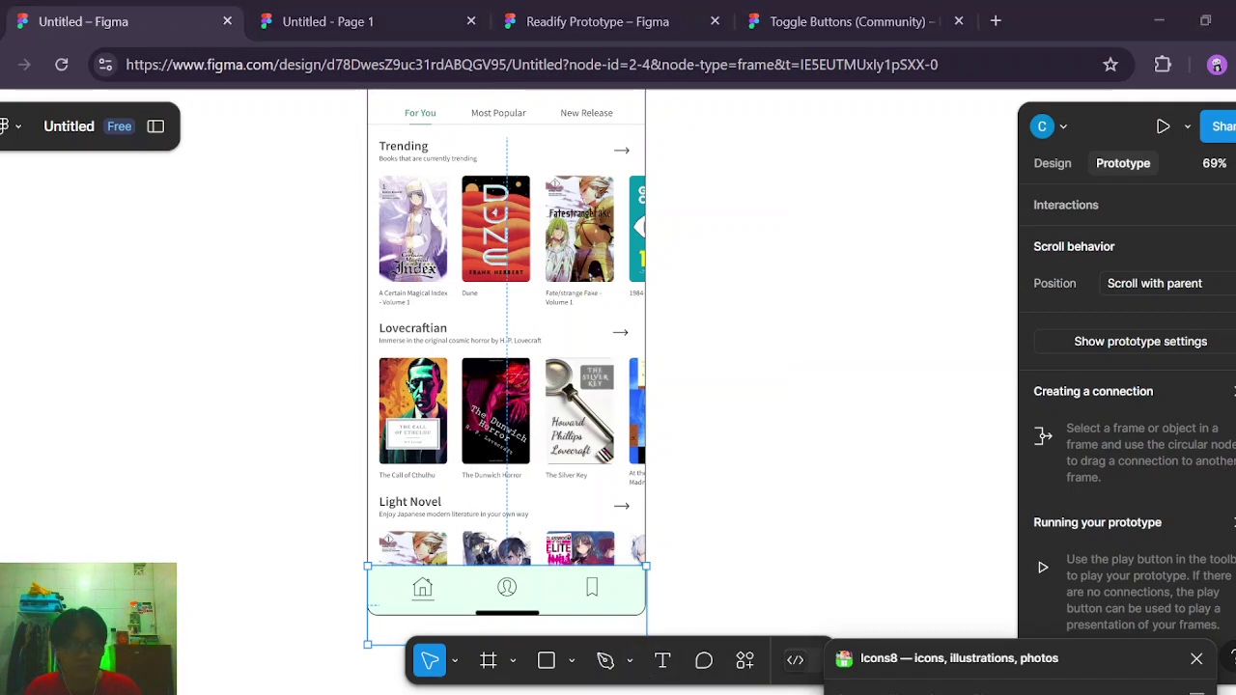
Check the vertical page scrolling and the horizontal scrolling of the book rows in the prototype preview.
key("ctrl+alt+Return")
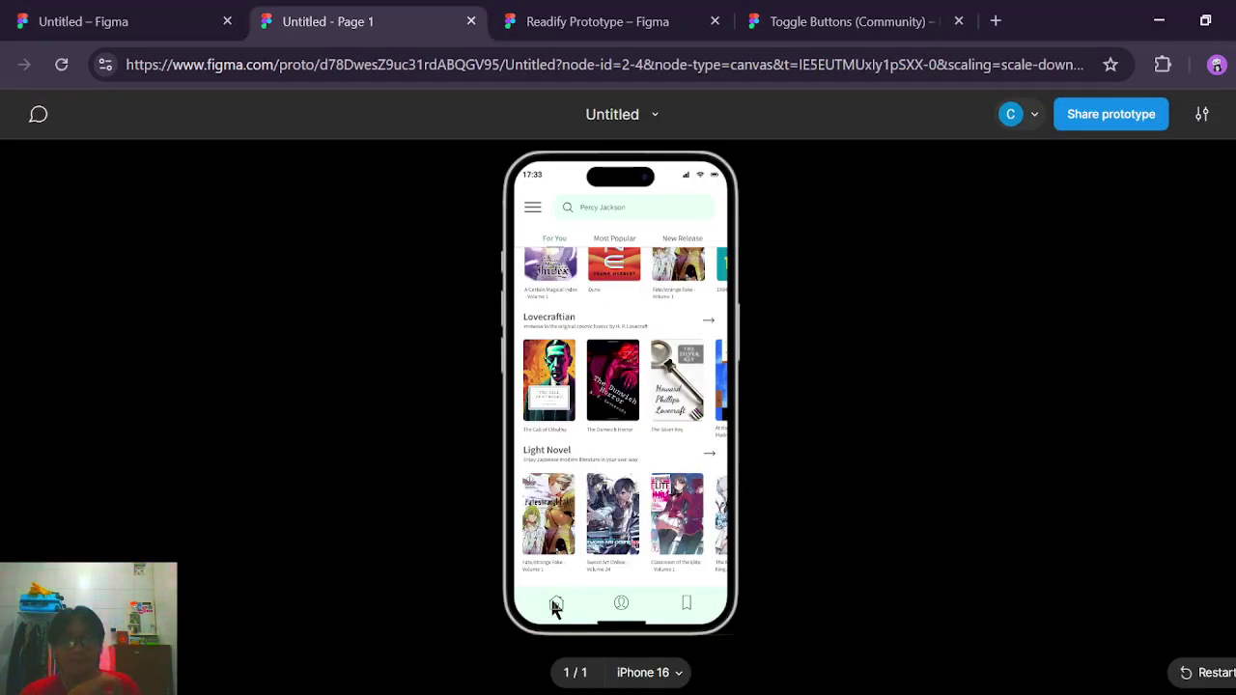
left_click_drag(612, 326, 636, 546)
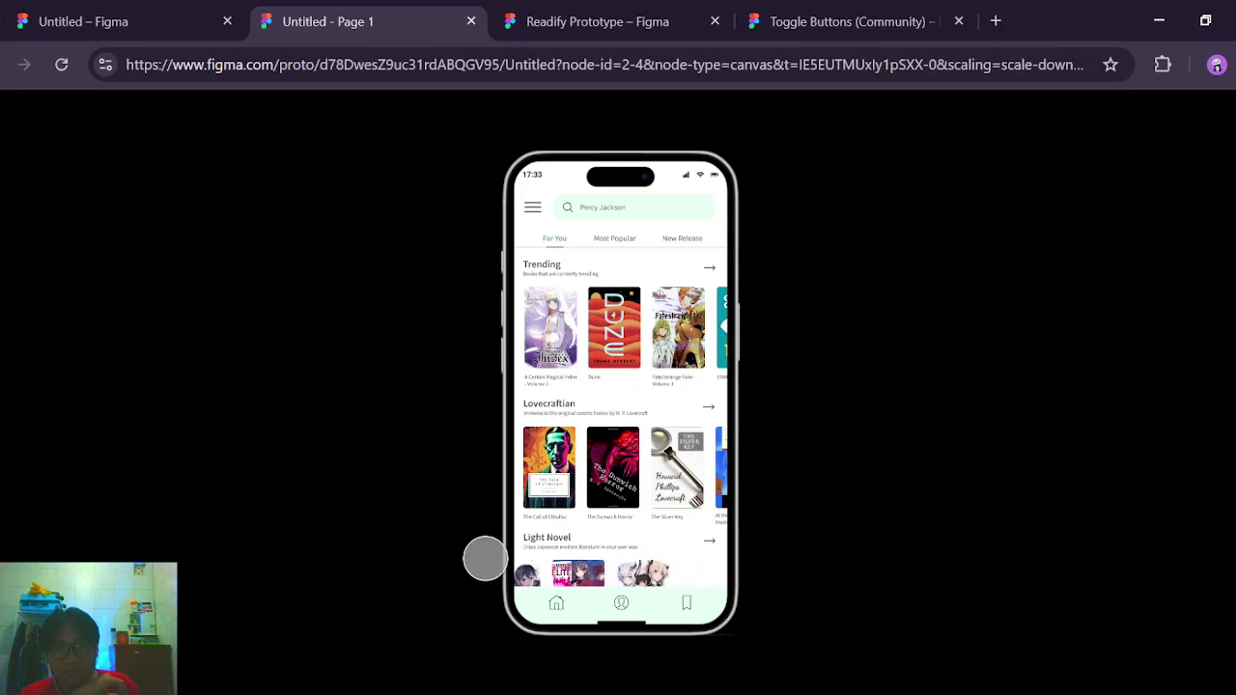
left_click_drag(654, 498, 476, 473)
left_click_drag(550, 347, 753, 345)
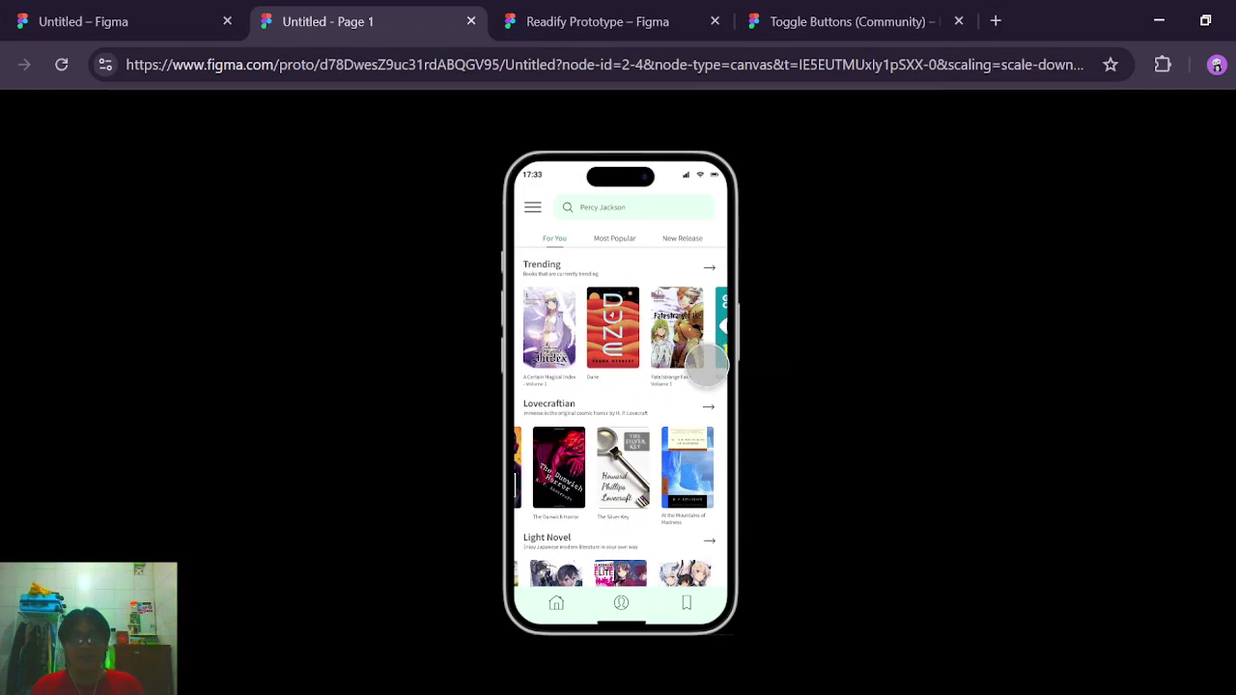
Wrap the category header row (For You, Most Popular, New Release) on the Homepage in its own frame.
left_click(87, 21)
scroll(745, 342, "up", 4)
scroll(817, 358, "up", 5)
left_click_drag(646, 331, 960, 404)
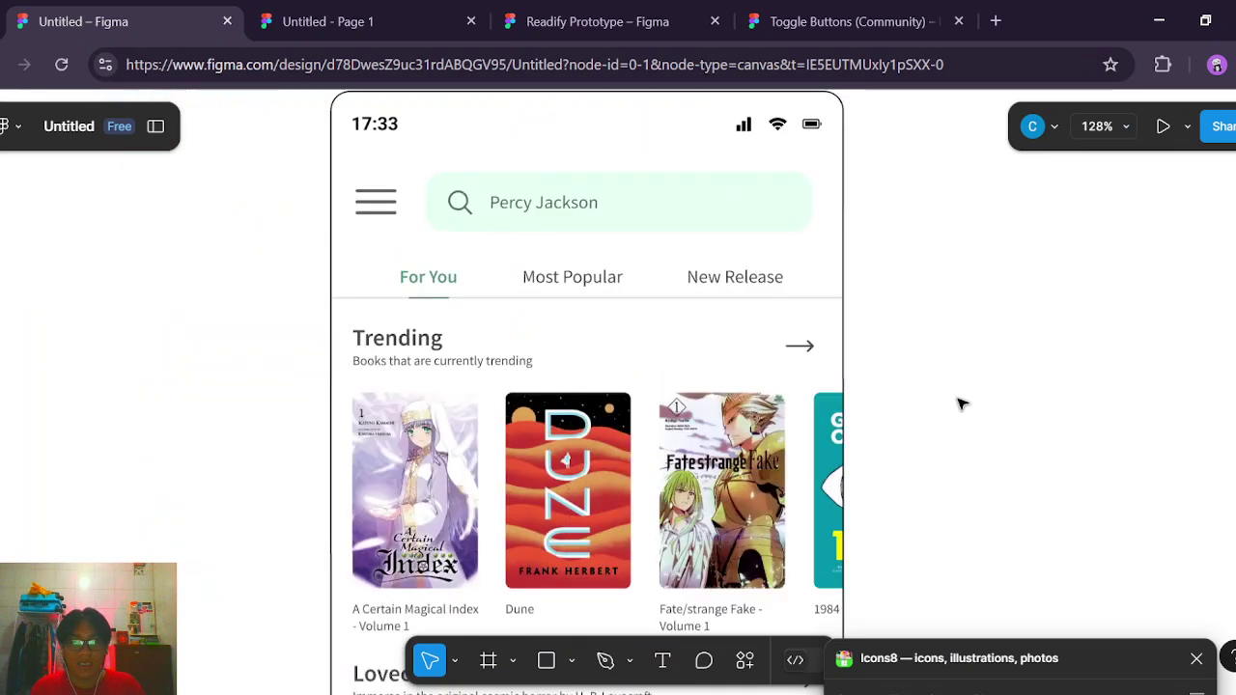
left_click(538, 286)
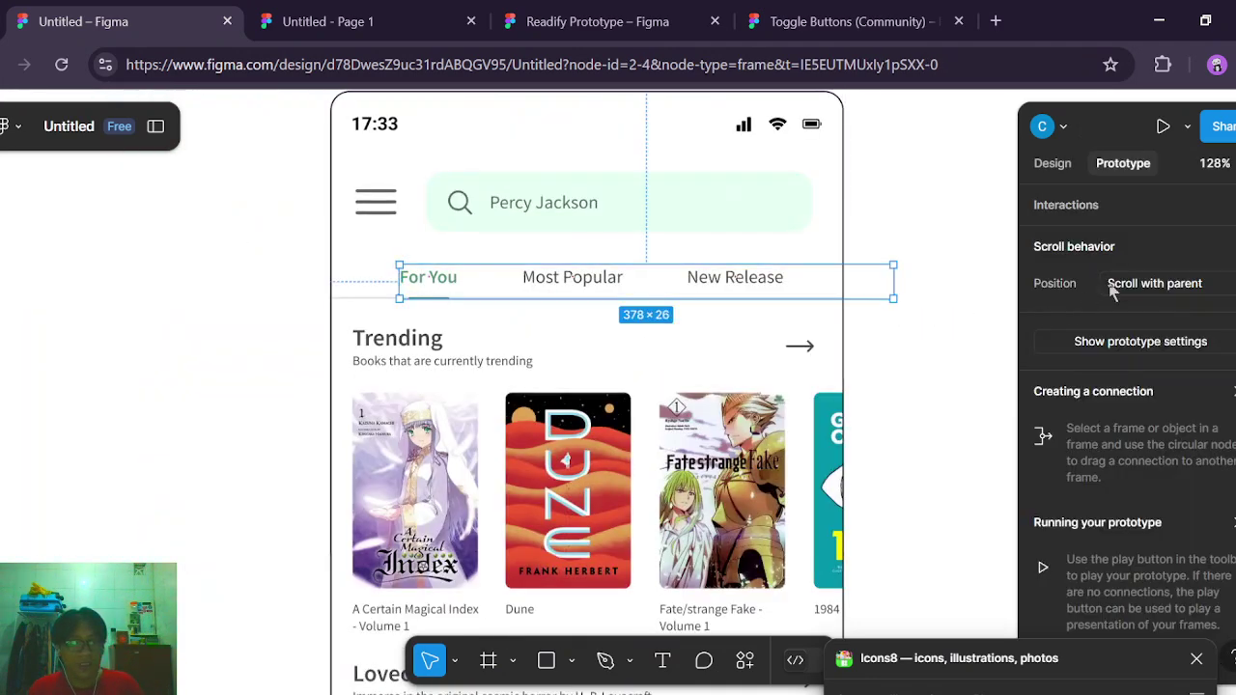
left_click(1134, 295)
left_click(1032, 306)
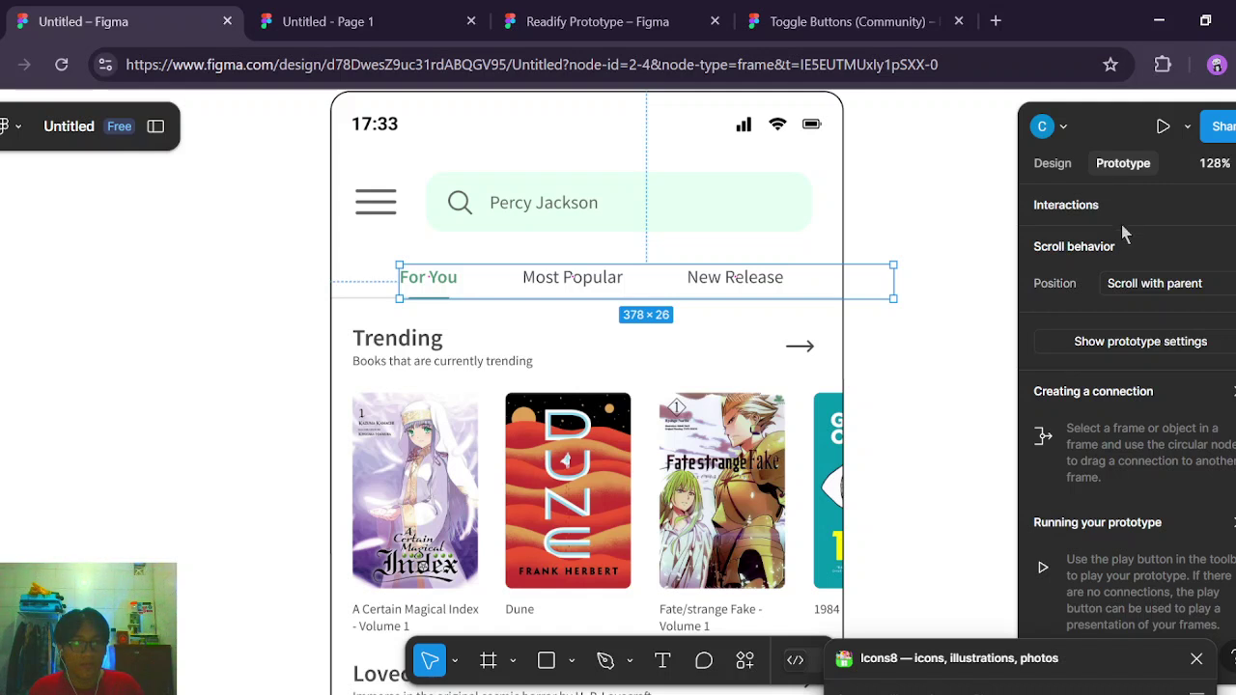
left_click(1133, 284)
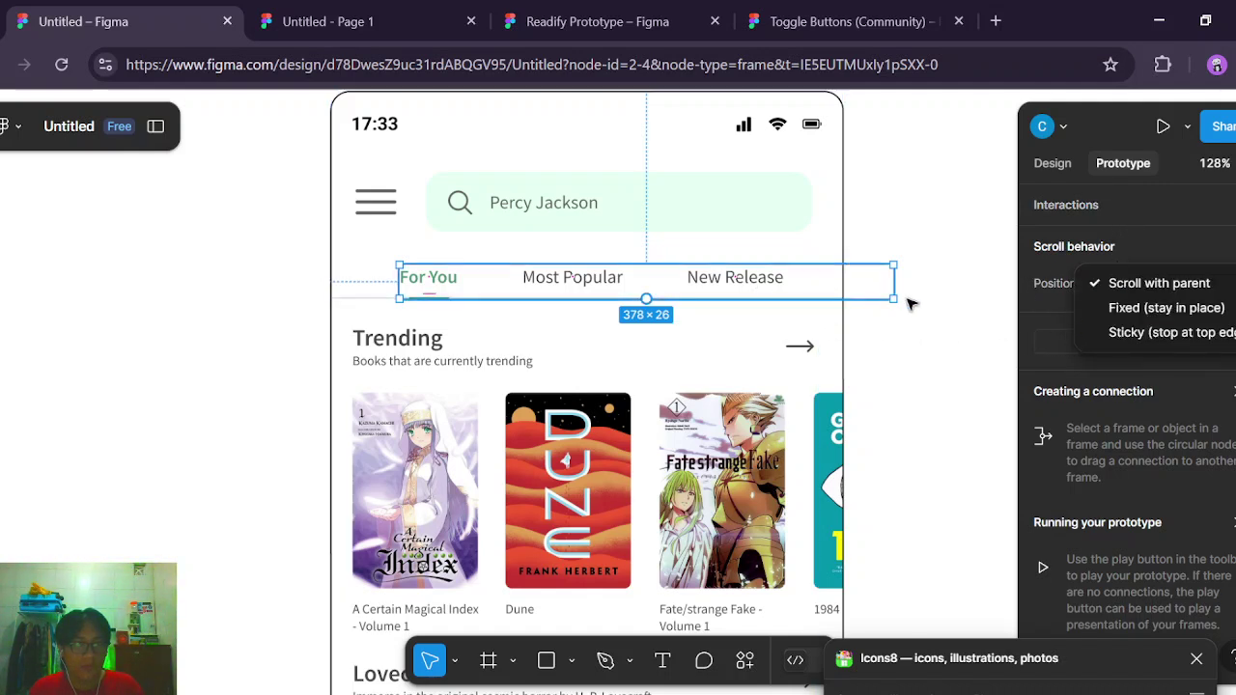
left_click(725, 287)
right_click(725, 286)
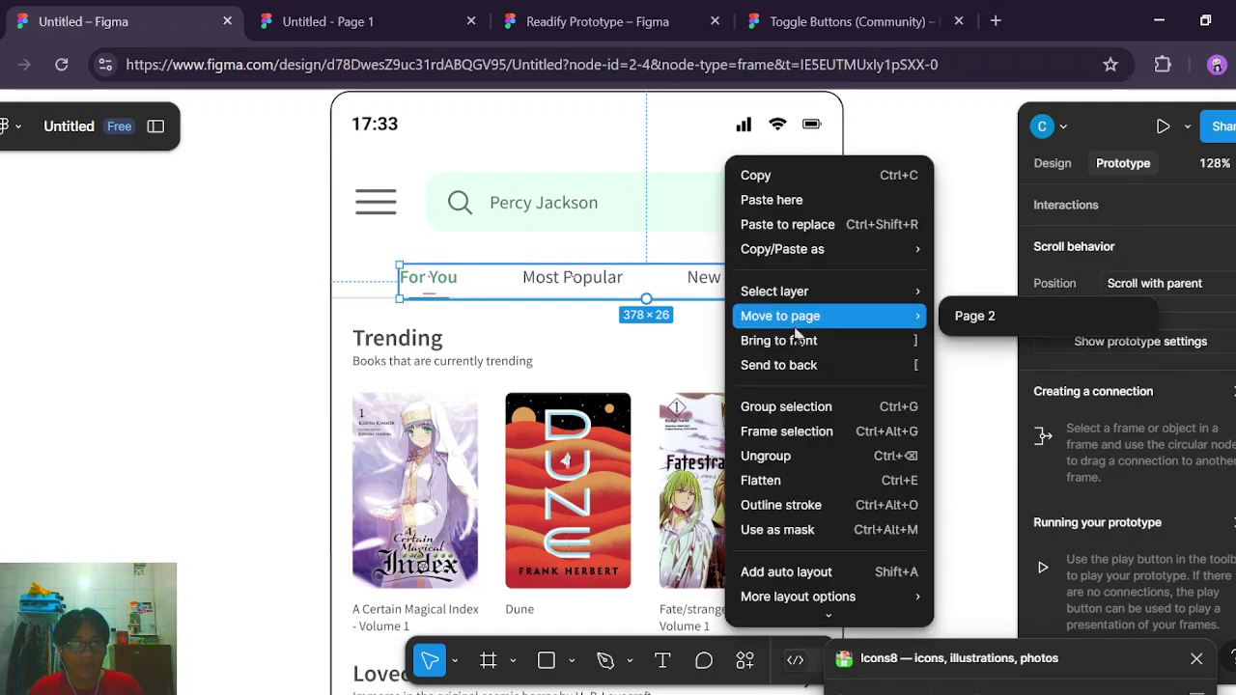
left_click(786, 433)
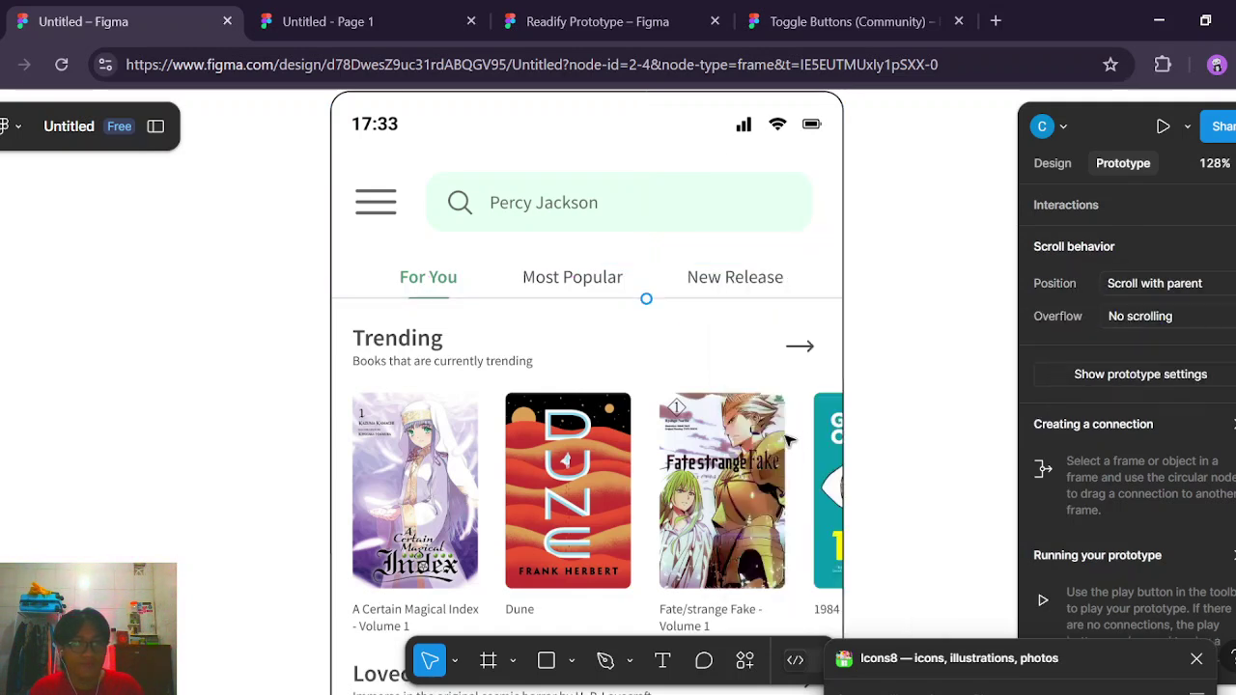
Set the category header frame's overflow to Horizontal and narrow the frame to 316 wide so it fits inside the Homepage.
left_click(1141, 327)
left_click(1178, 352)
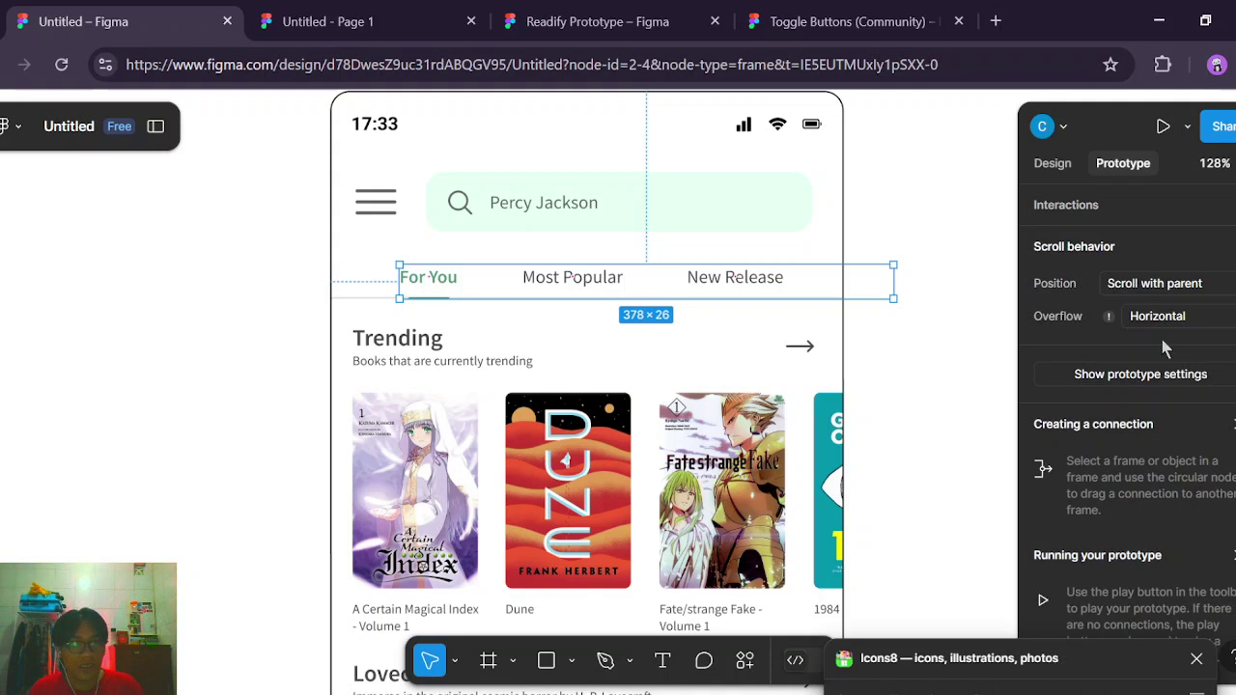
left_click(1051, 164)
left_click_drag(893, 280, 810, 279)
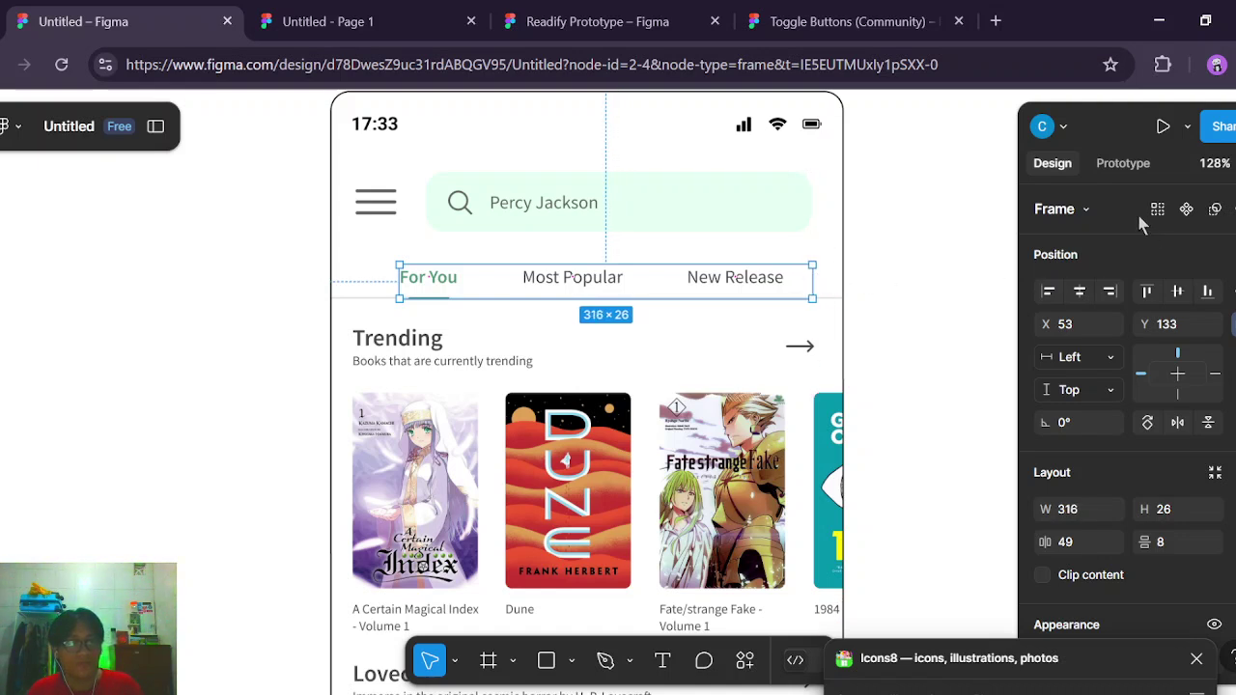
Test the horizontal scrolling of the category header in the prototype preview.
left_click(1123, 166)
left_click(437, 26)
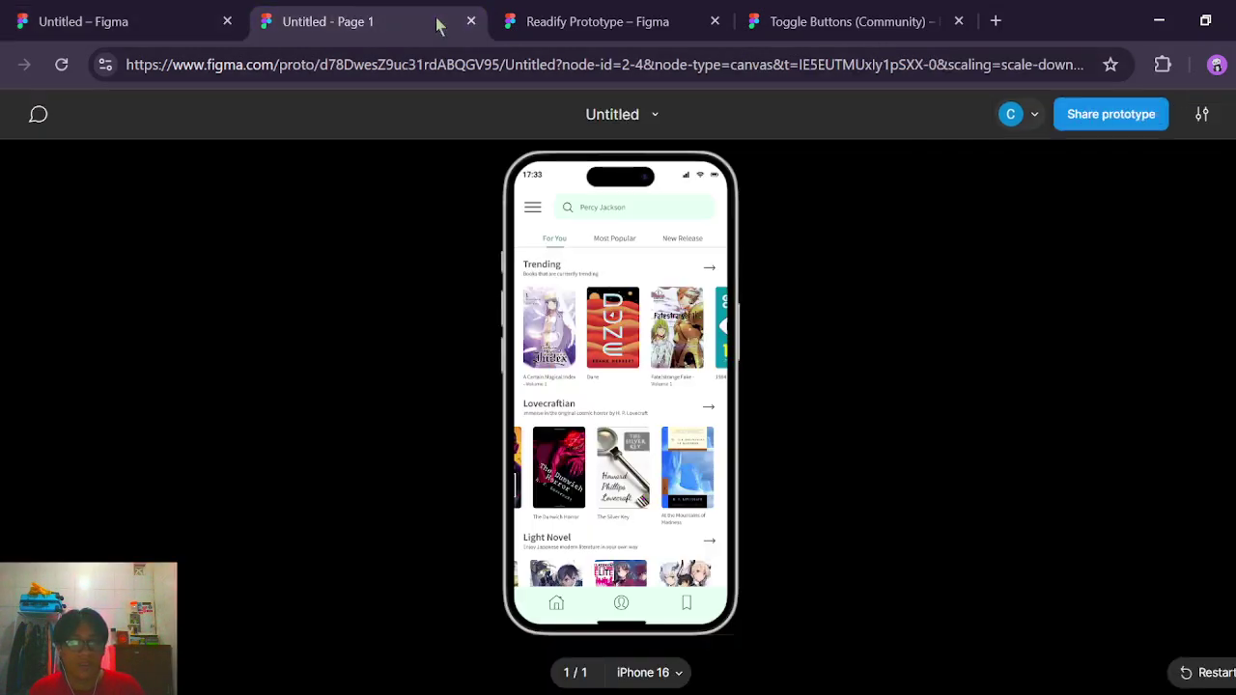
left_click_drag(530, 235, 461, 235)
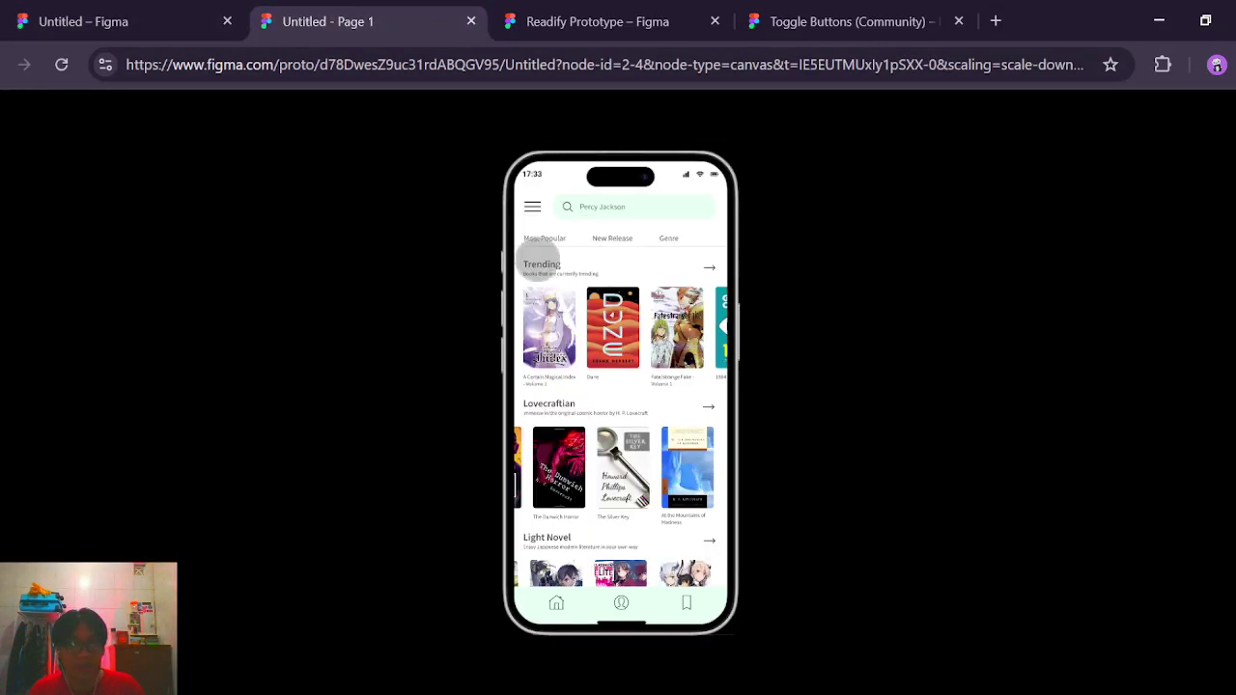
scroll(629, 237, "left", 2)
left_click_drag(600, 237, 454, 244)
Narrow the category header frame to 293 wide so its edge meets the end of the New Release label.
left_click(132, 24)
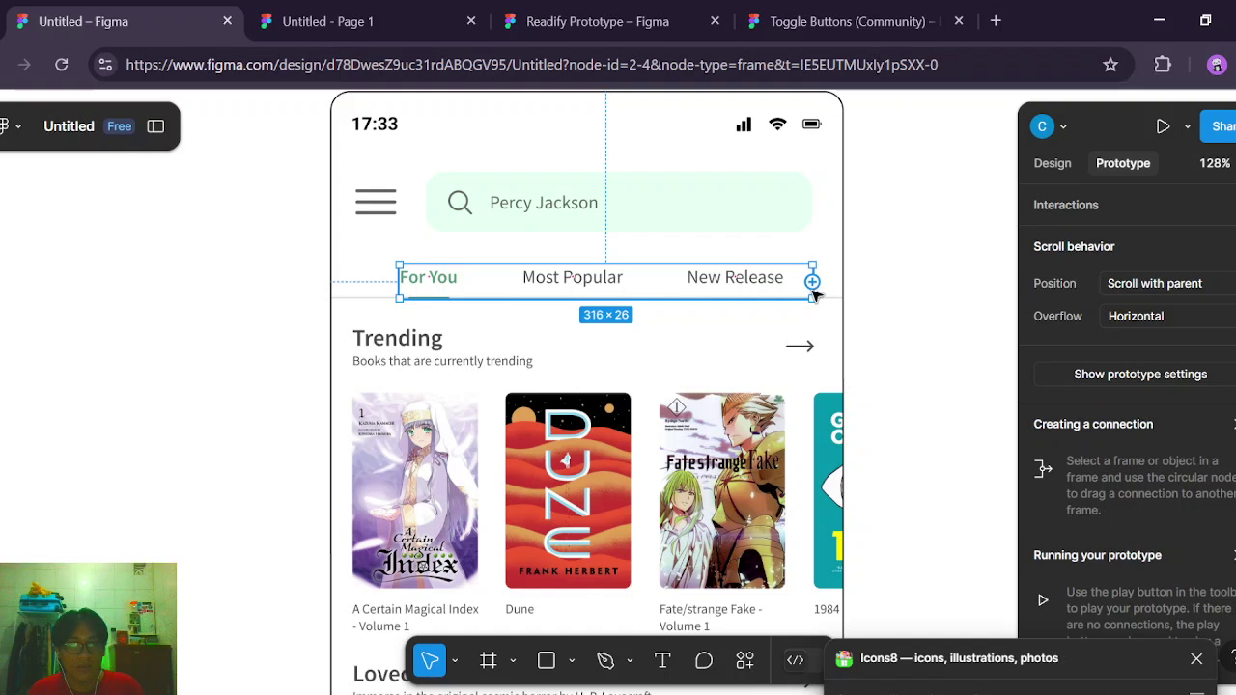
left_click(1052, 163)
left_click_drag(809, 286, 782, 280)
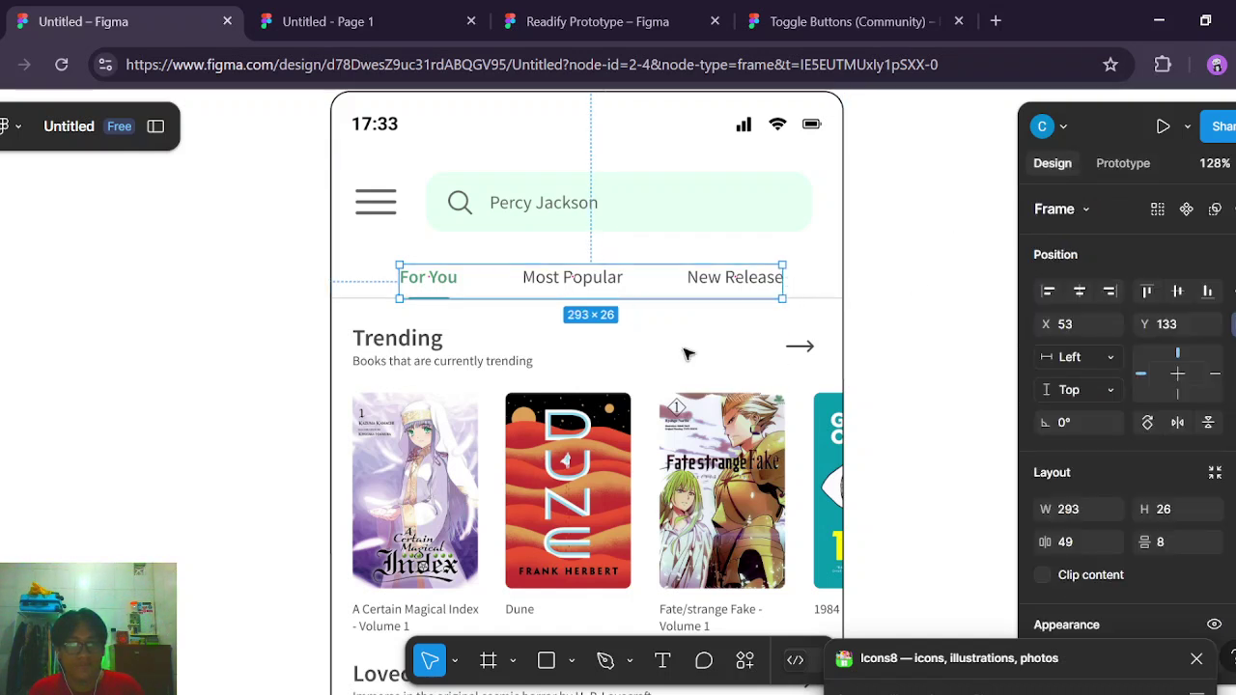
Retest the category header in the prototype preview by scrolling it back and forth between For You and Genre.
left_click(378, 28)
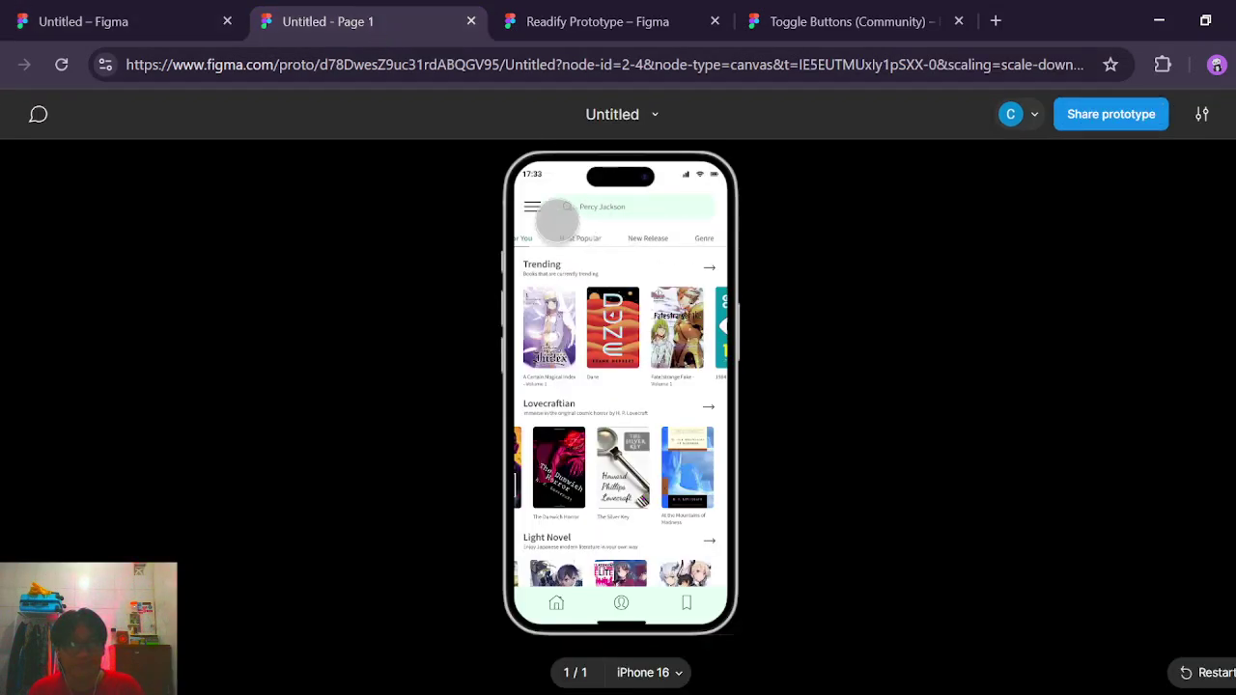
left_click_drag(577, 222, 513, 221)
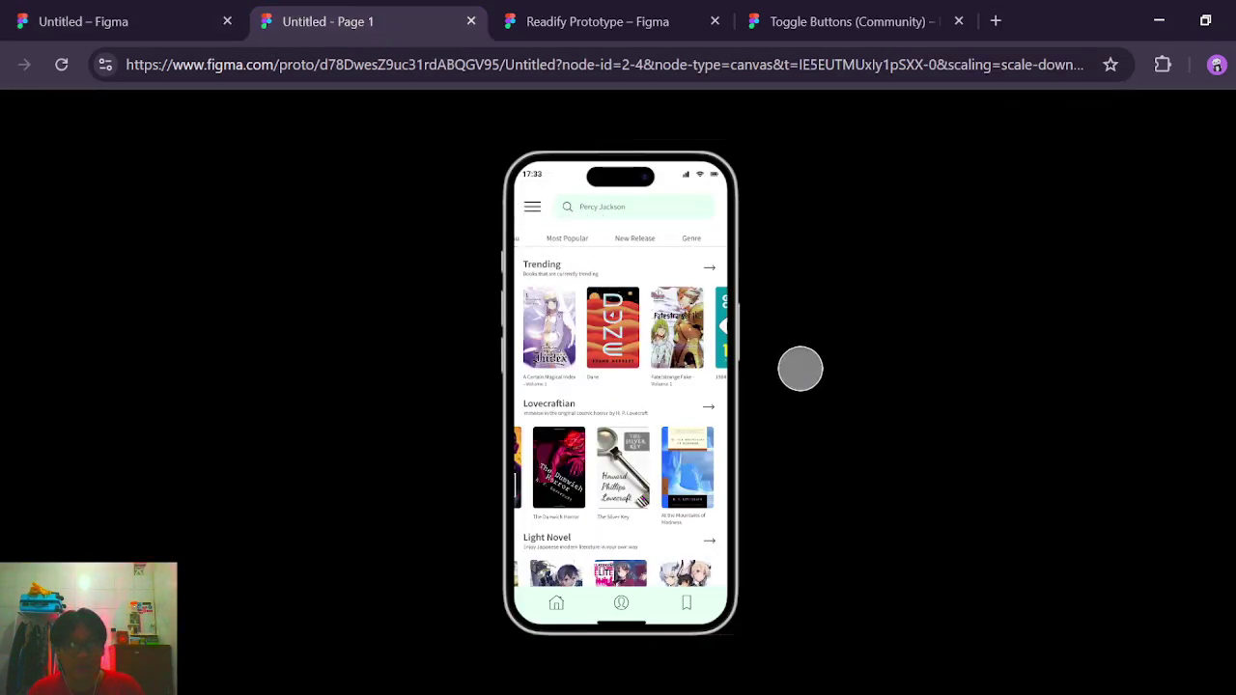
left_click_drag(631, 242, 865, 240)
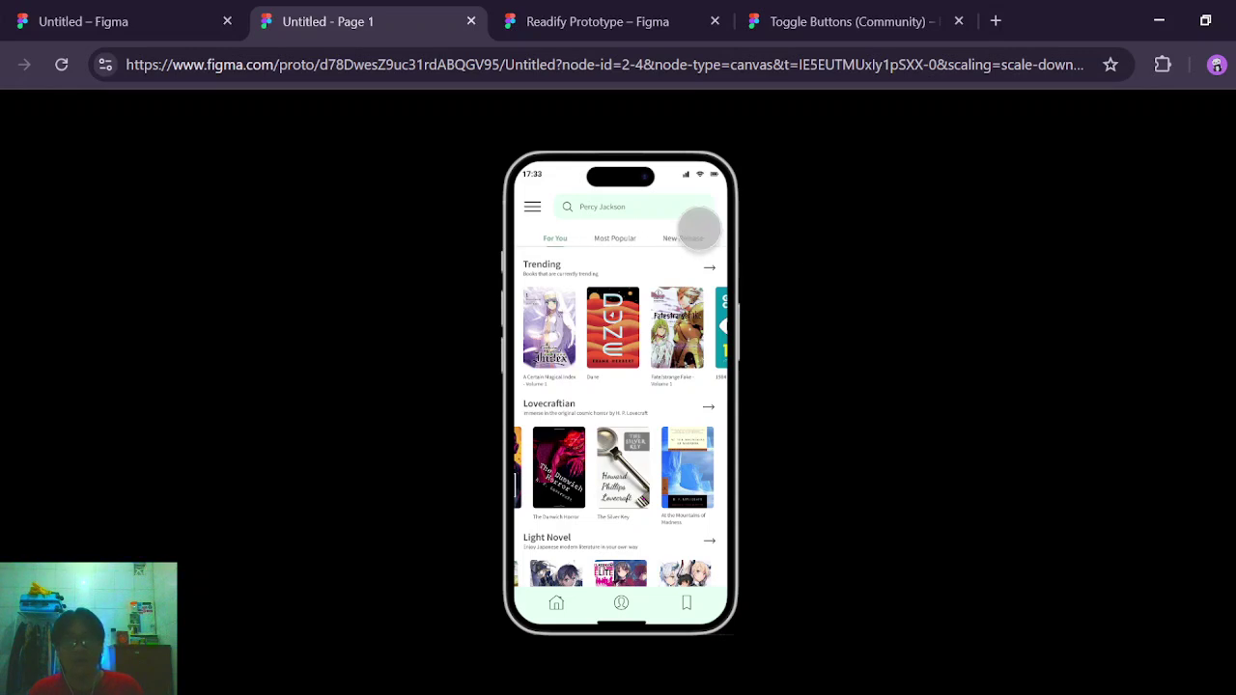
left_click_drag(698, 232, 464, 232)
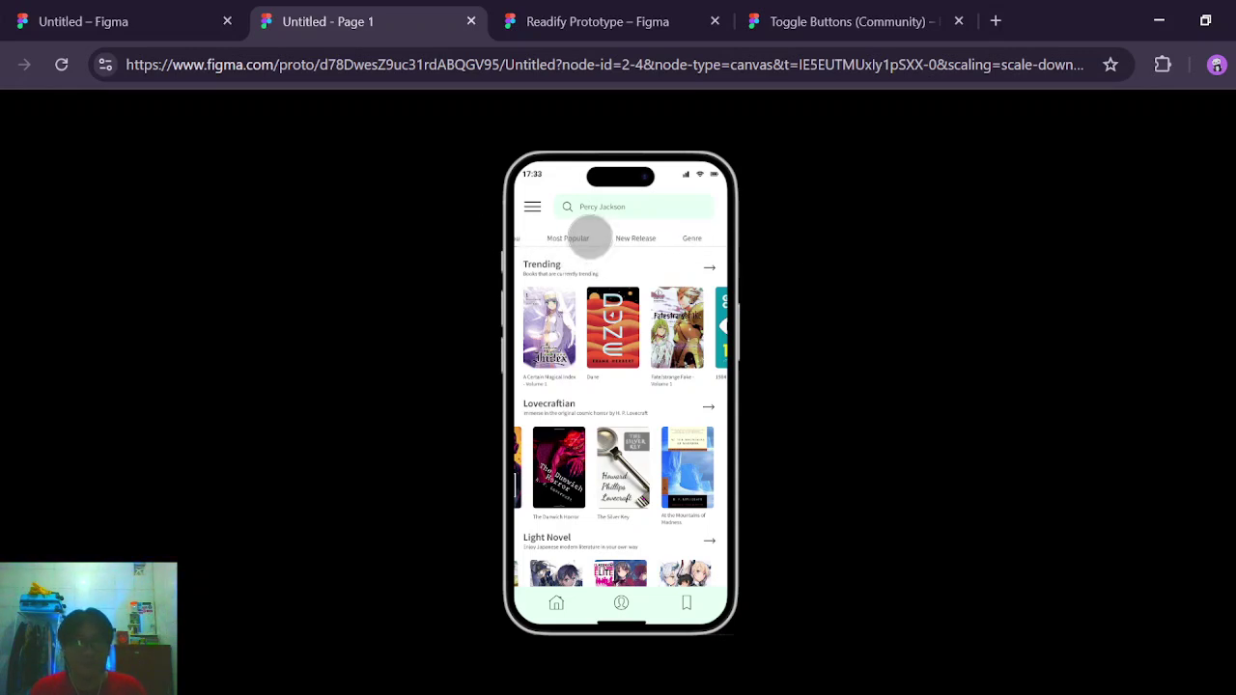
left_click_drag(589, 237, 821, 245)
mouse_move(681, 237)
left_mouse_down()
mouse_move(581, 231)
mouse_move(698, 238)
left_mouse_up()
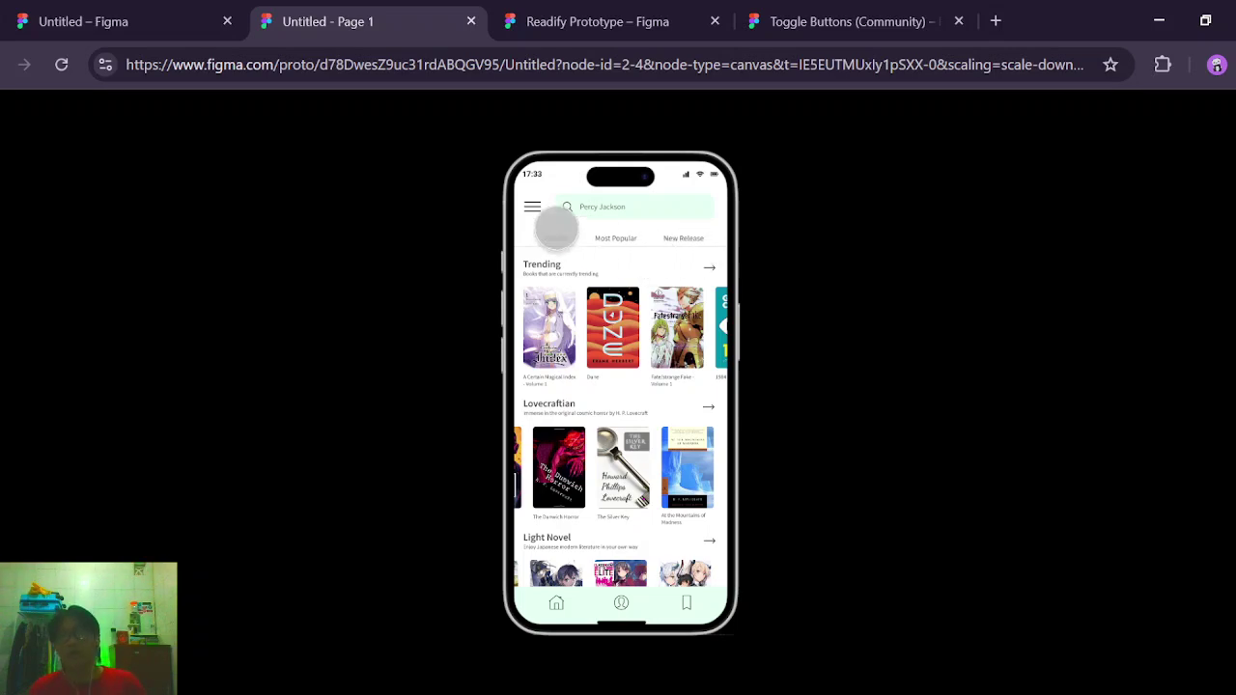
left_click(157, 26)
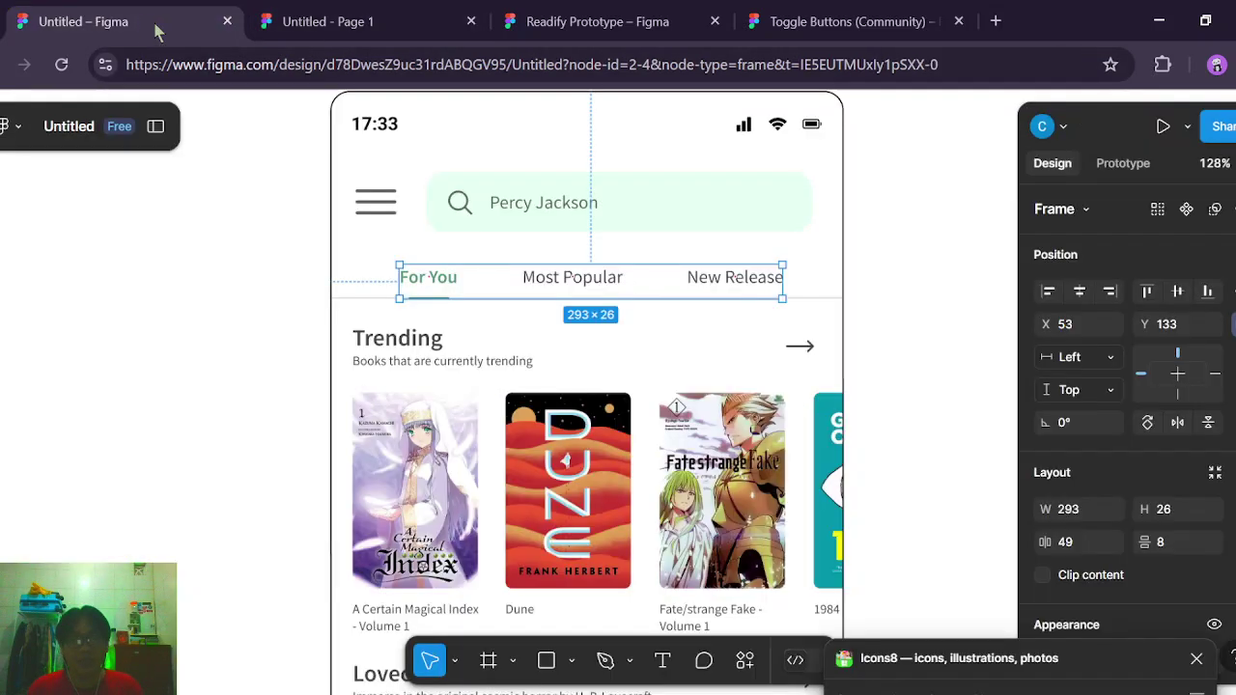
scroll(951, 453, "down", 3)
left_click(950, 452)
scroll(1040, 457, "down", 2)
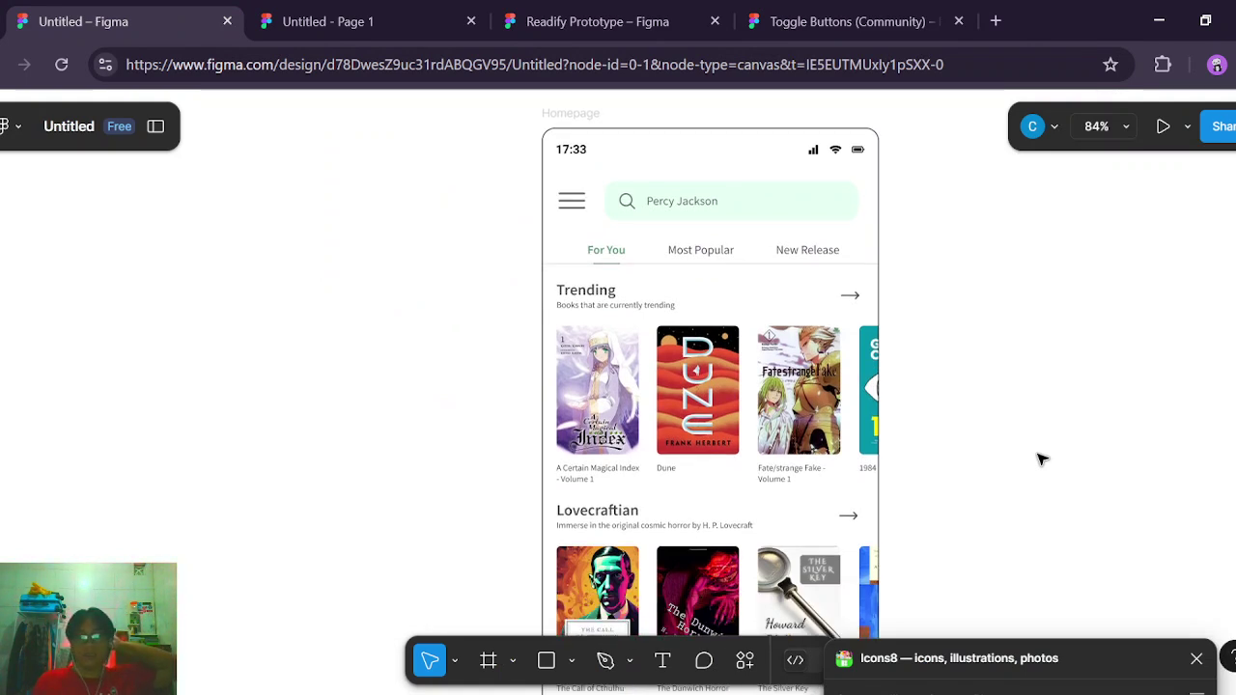
scroll(1043, 460, "down", 3)
scroll(1047, 460, "down", 1)
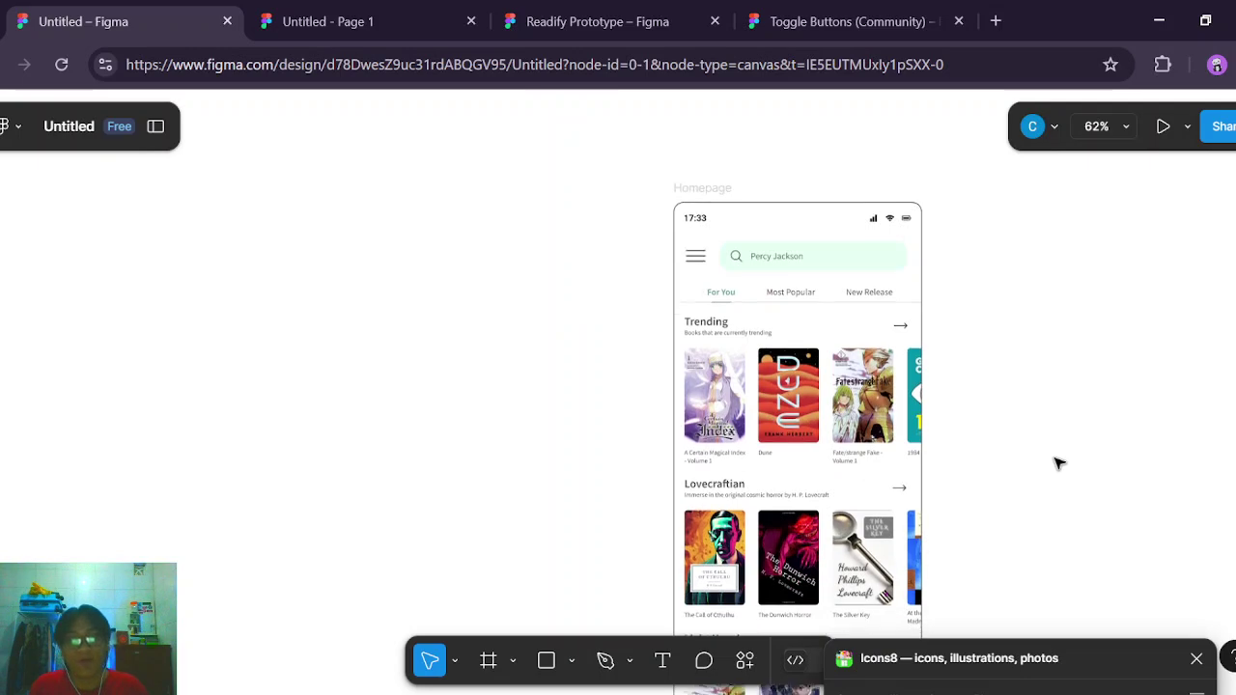
scroll(1052, 461, "down", 1)
left_click_drag(1062, 467, 965, 394)
scroll(998, 400, "down", 1)
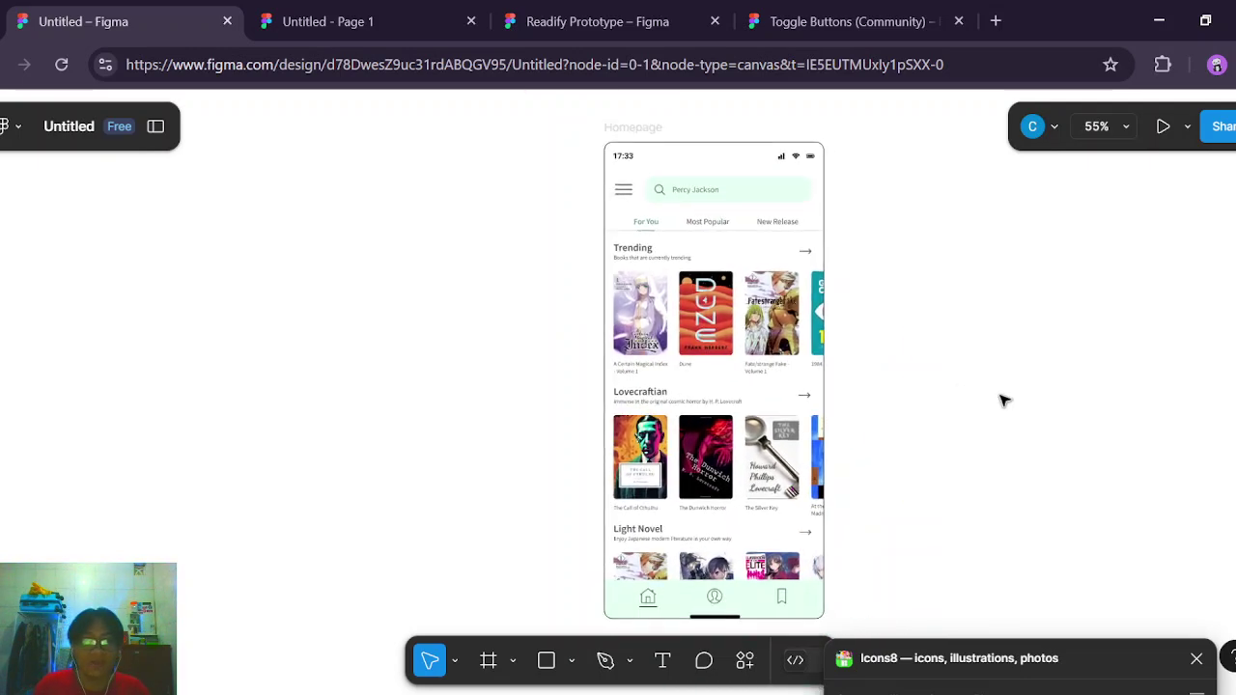
Examine the Navbar Toggle frame beside Homepage - 01 in the Readify Prototype file and return to the Untitled file.
left_click(367, 8)
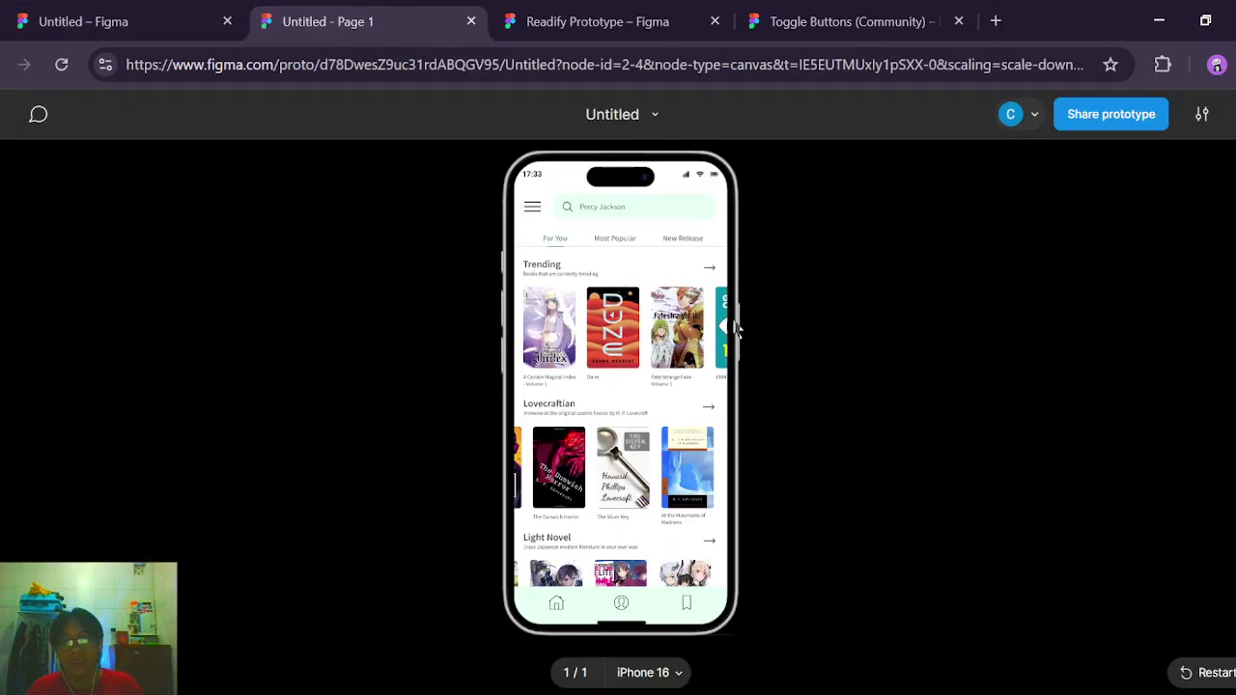
left_click(597, 23)
scroll(737, 522, "down", 3)
scroll(738, 522, "down", 5)
scroll(403, 422, "up", 1)
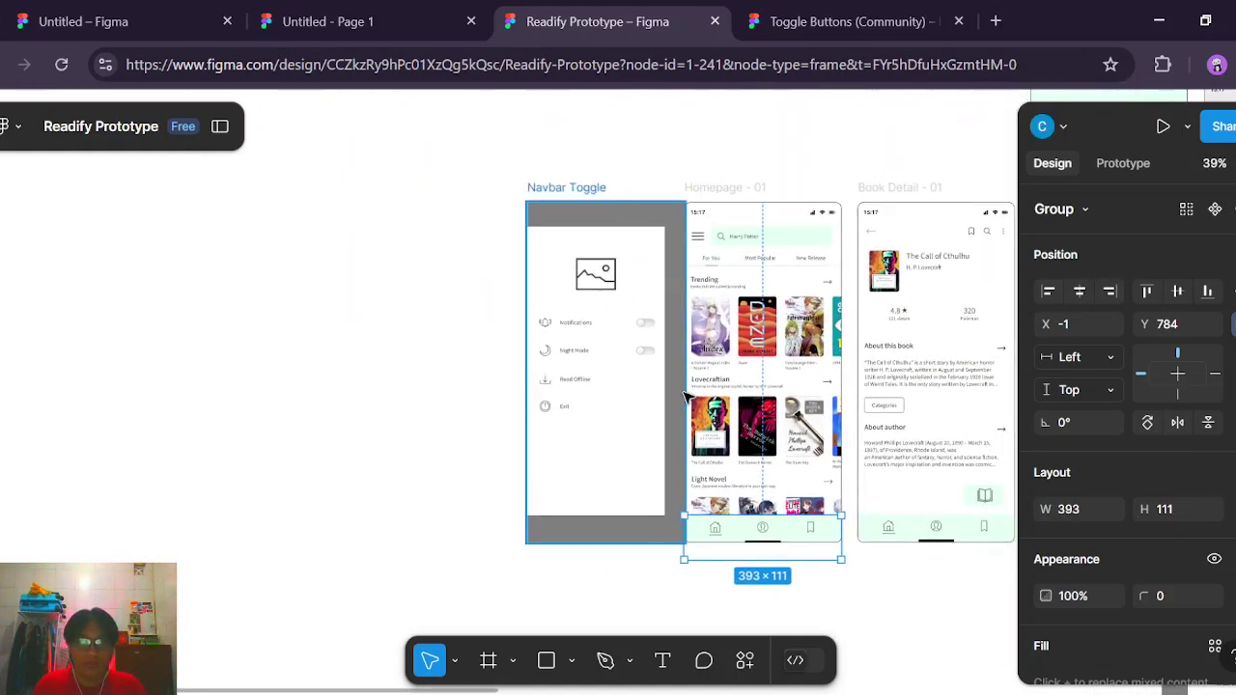
left_click(683, 392)
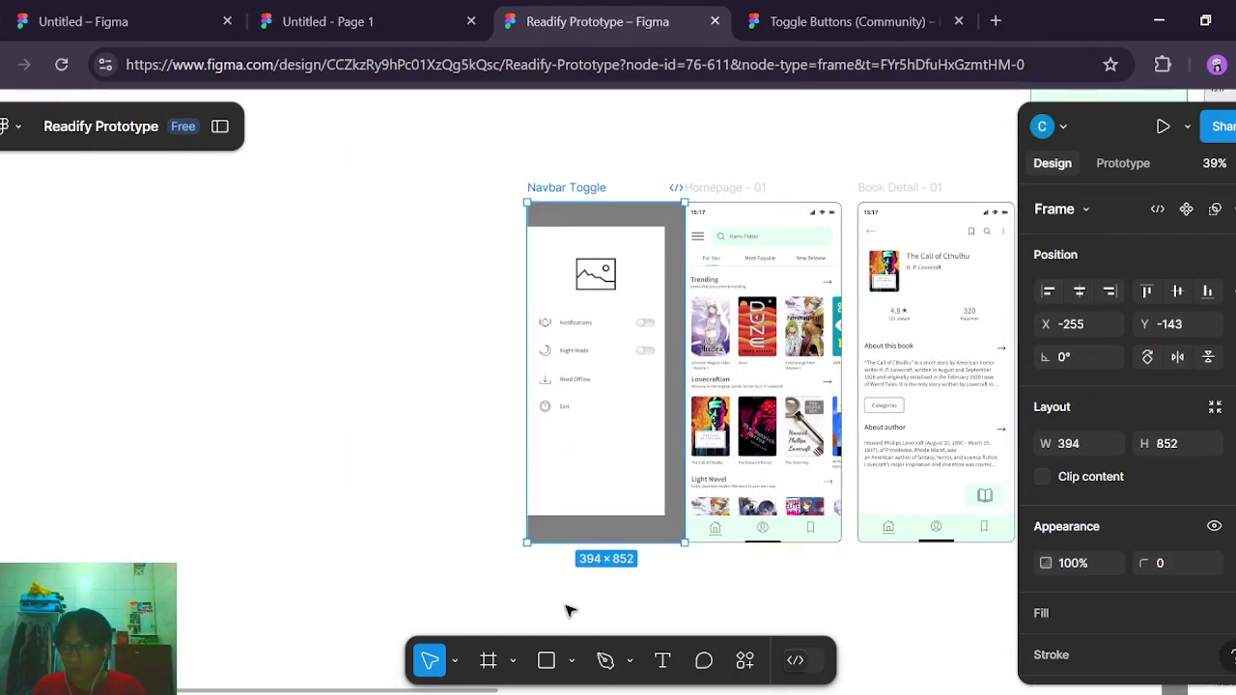
left_click(147, 14)
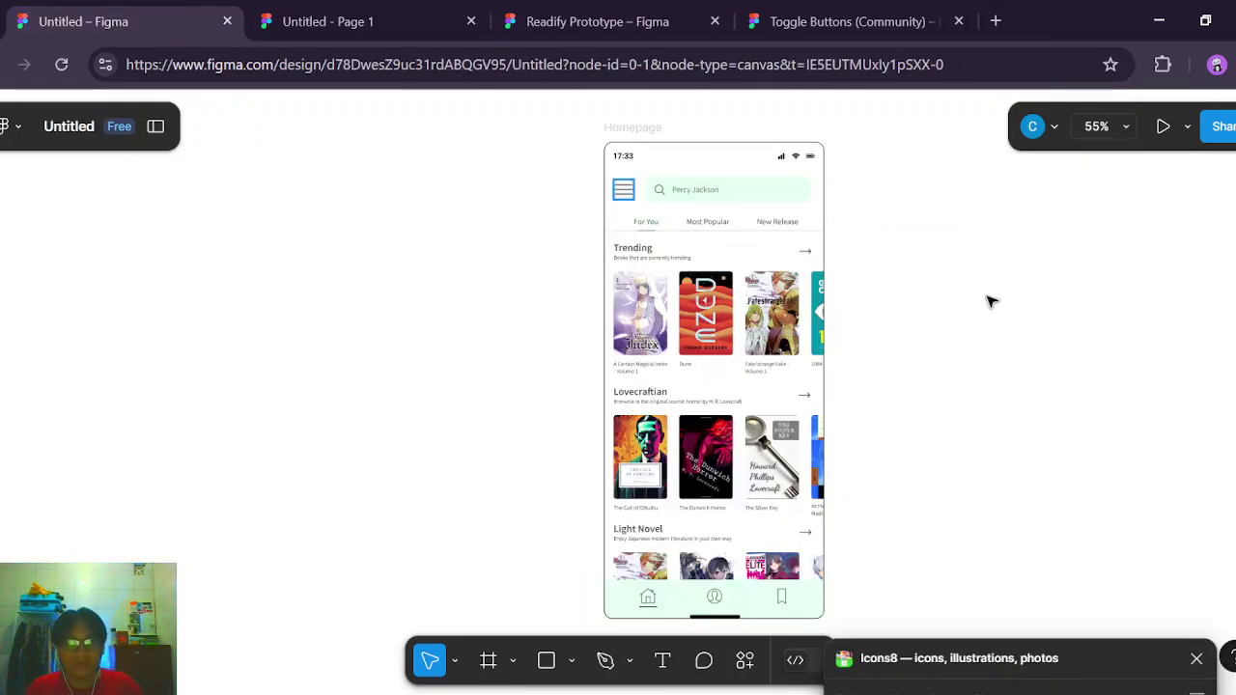
Paste the Navbar Toggle frame beside the Homepage frame and position it flush against Homepage's left edge.
left_click_drag(988, 299, 1139, 326)
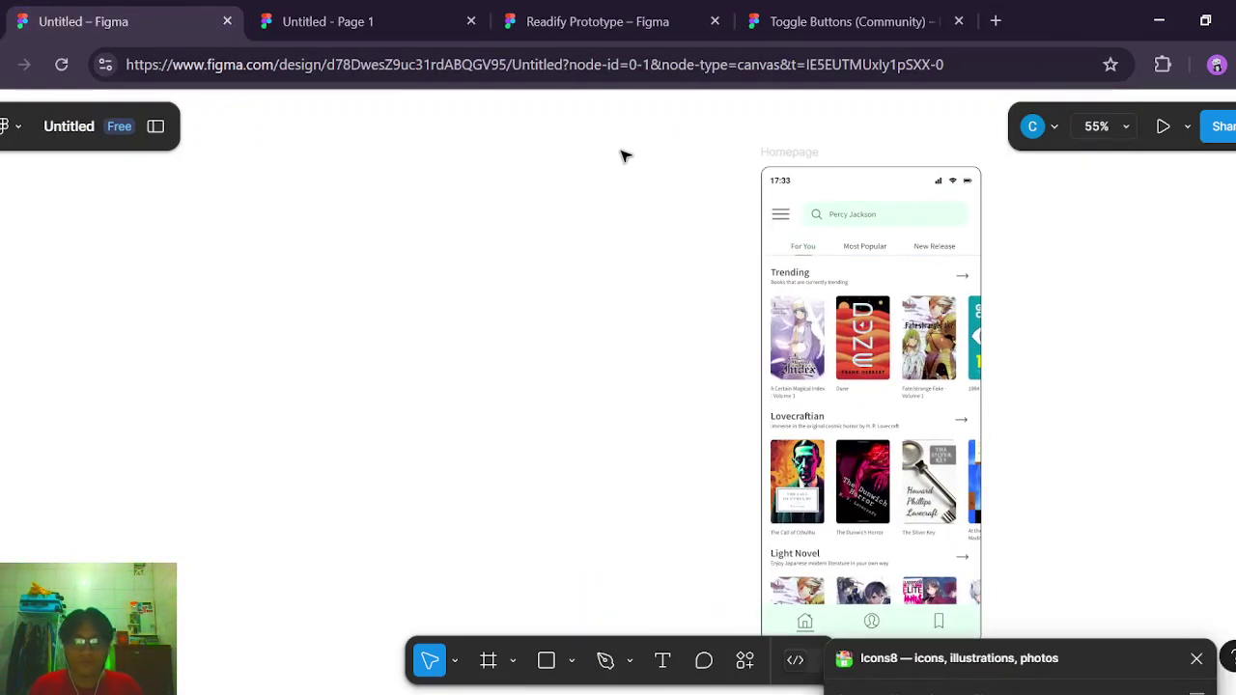
key("ctrl+v")
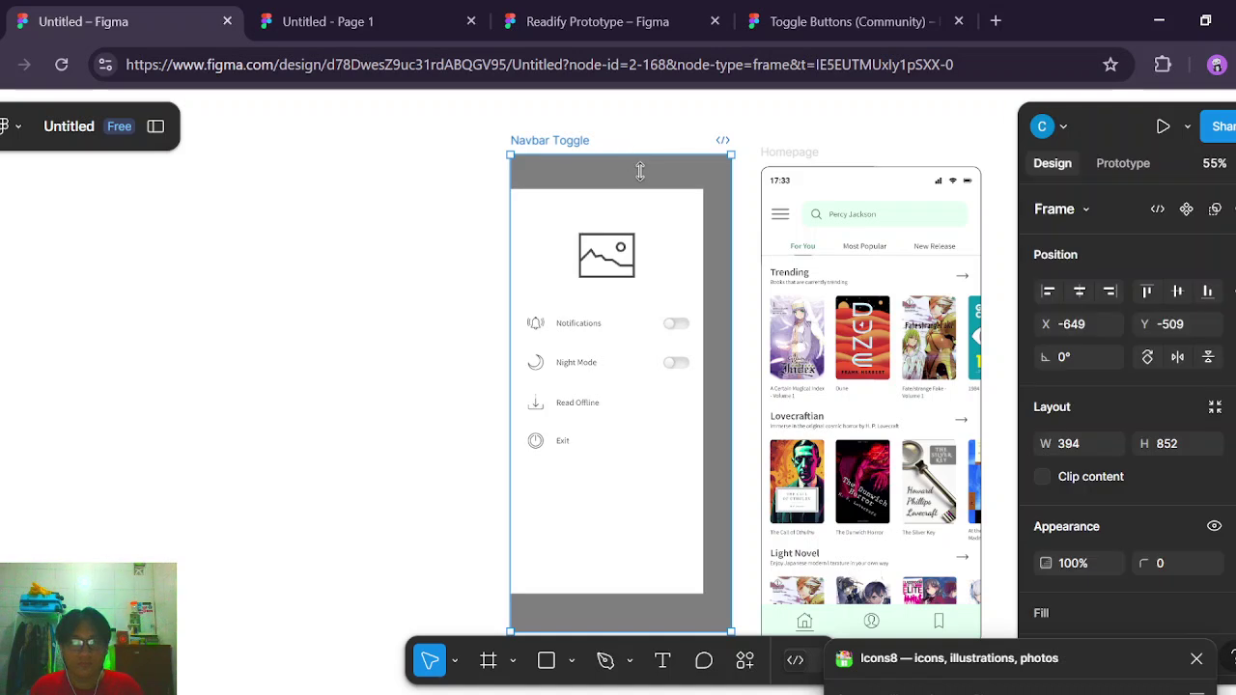
left_click_drag(565, 142, 597, 154)
scroll(683, 272, "up", 5)
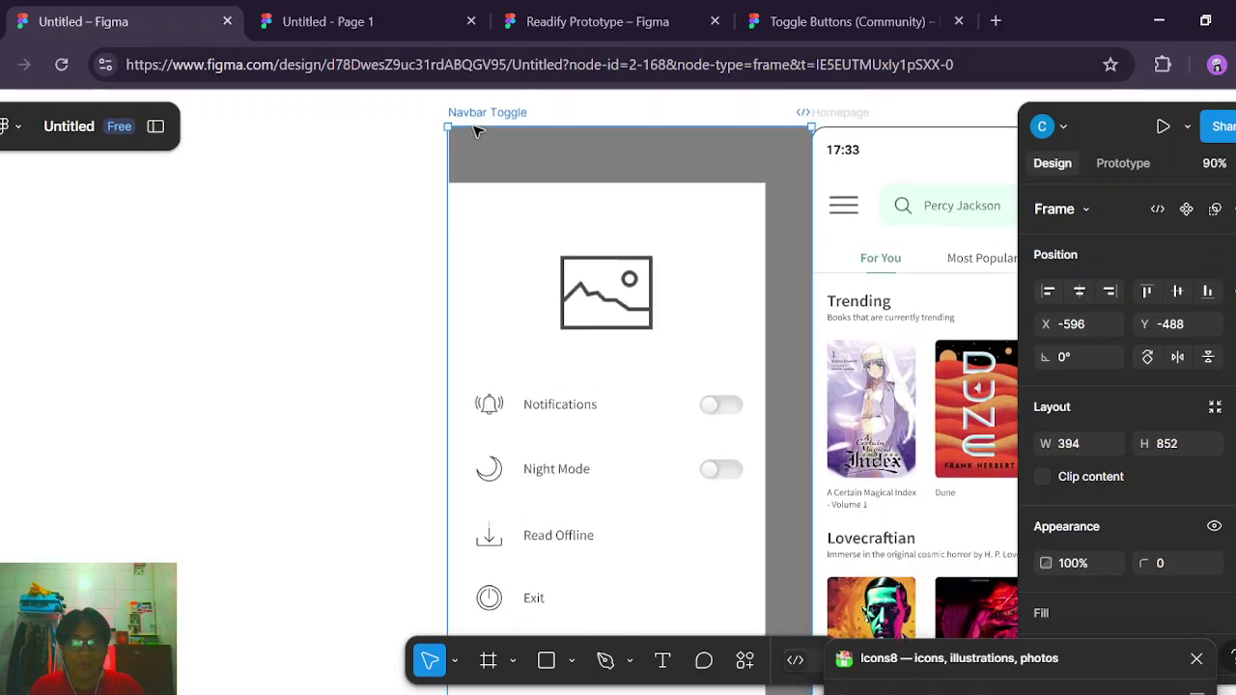
left_click_drag(483, 185, 679, 183)
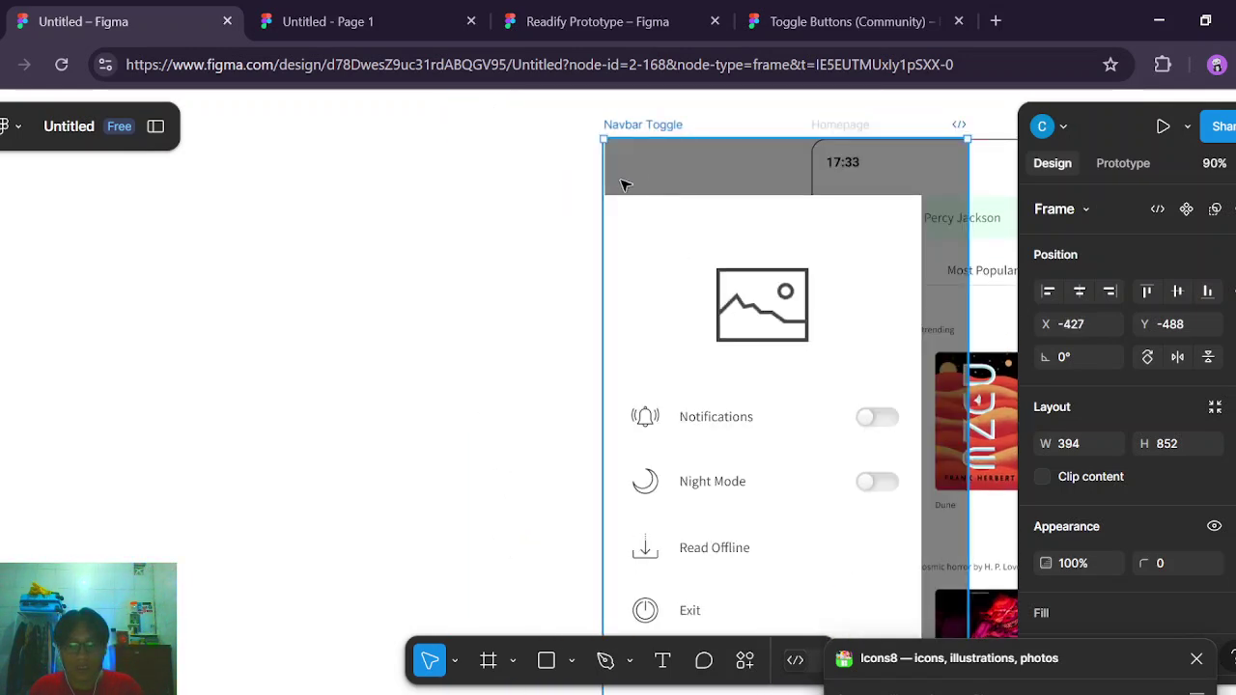
key("ctrl+z")
Examine the Navbar Toggle frame's alignment with Homepage, then the size, opacity and fill of its dark background rectangle.
scroll(772, 433, "down", 5)
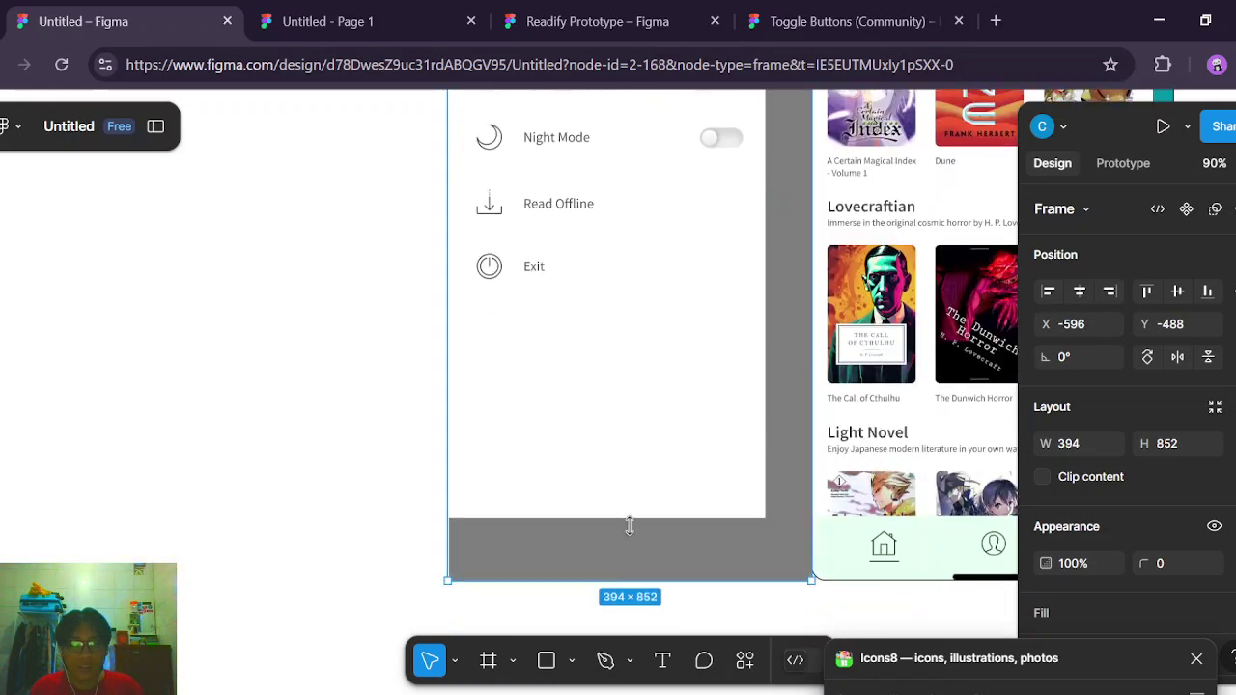
scroll(711, 536, "down", 2)
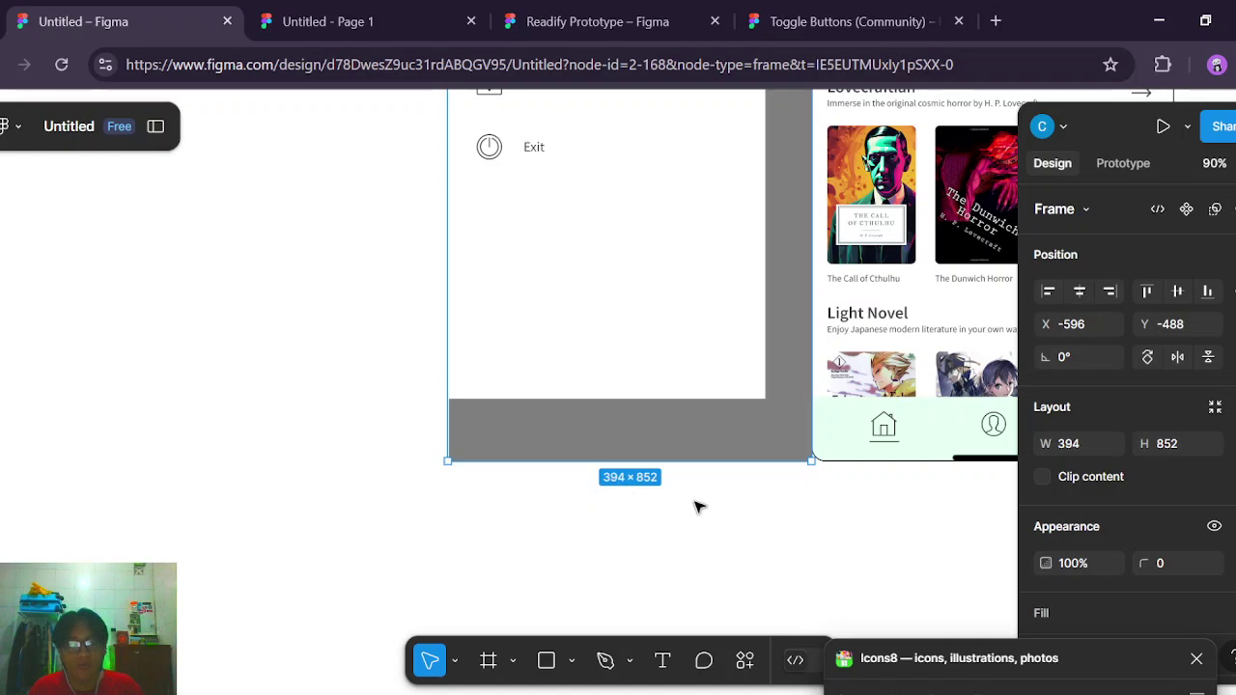
scroll(804, 498, "up", 3)
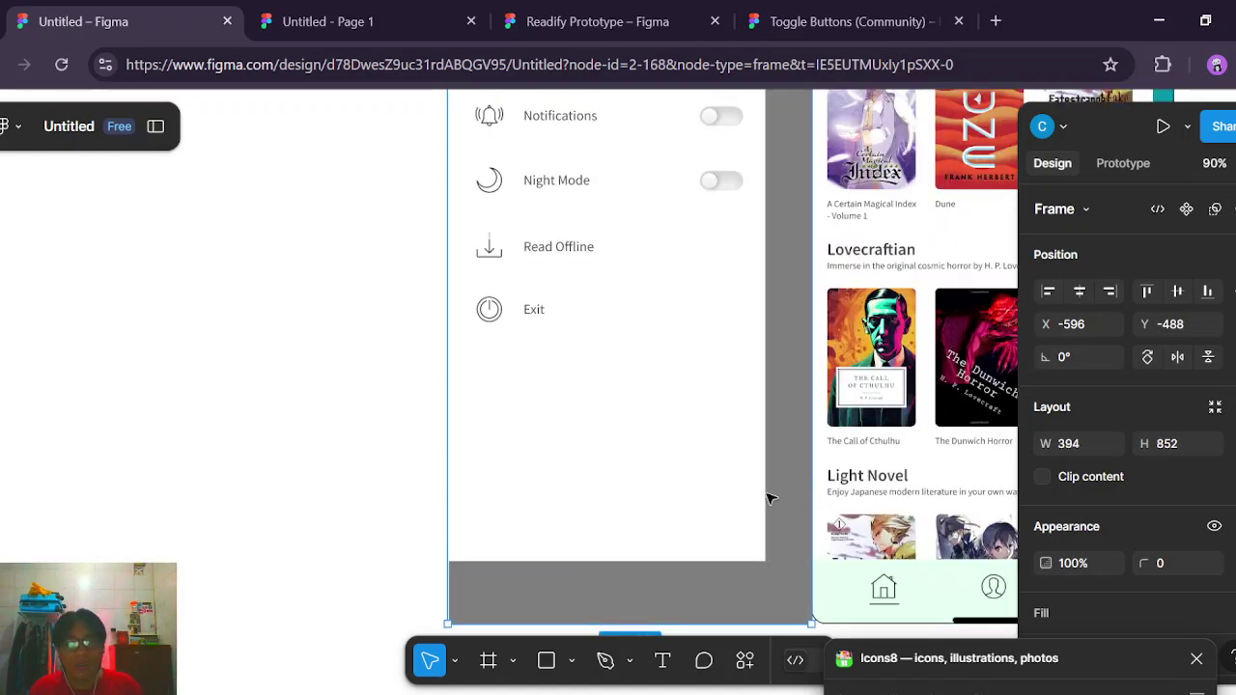
scroll(792, 498, "up", 4)
scroll(1091, 434, "down", 4)
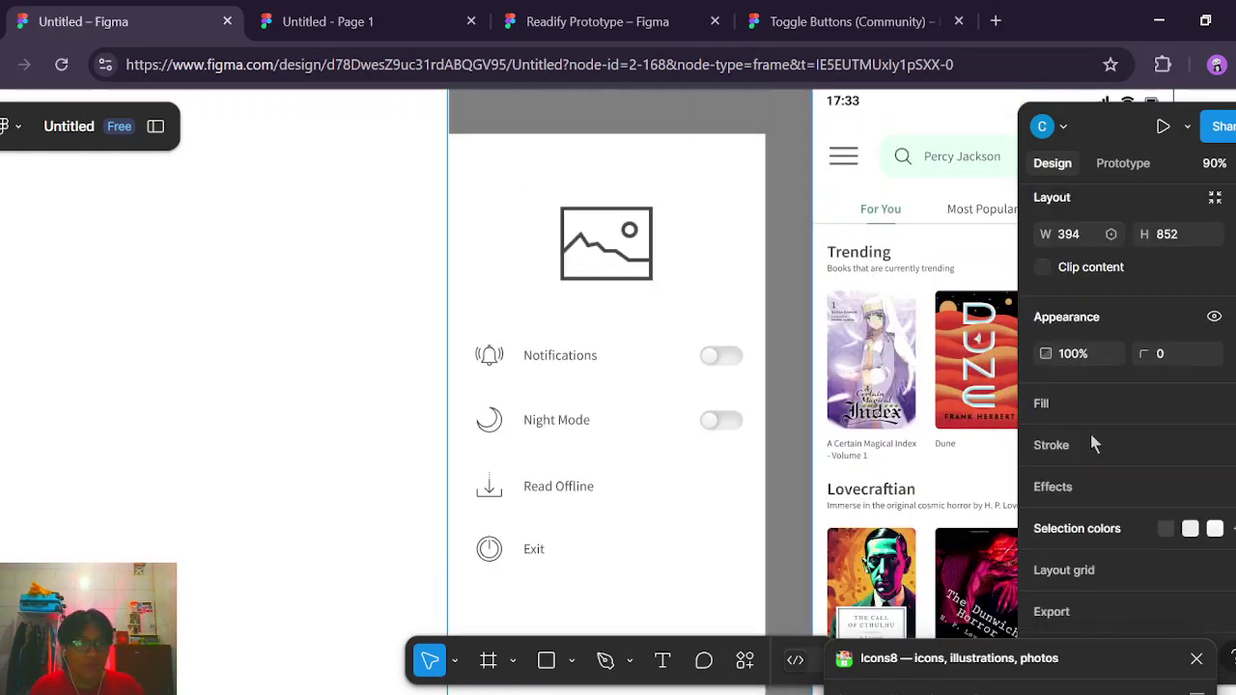
scroll(1073, 481, "up", 3)
scroll(755, 254, "up", 3)
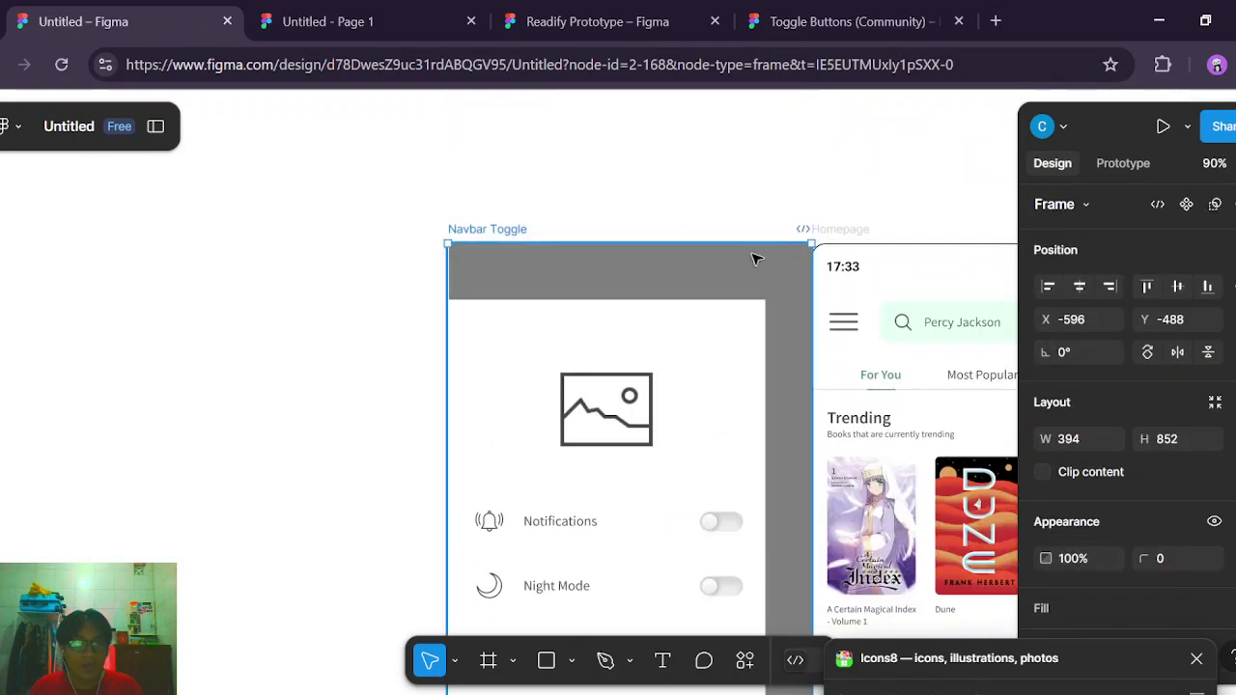
left_click(667, 267)
scroll(1100, 444, "down", 2)
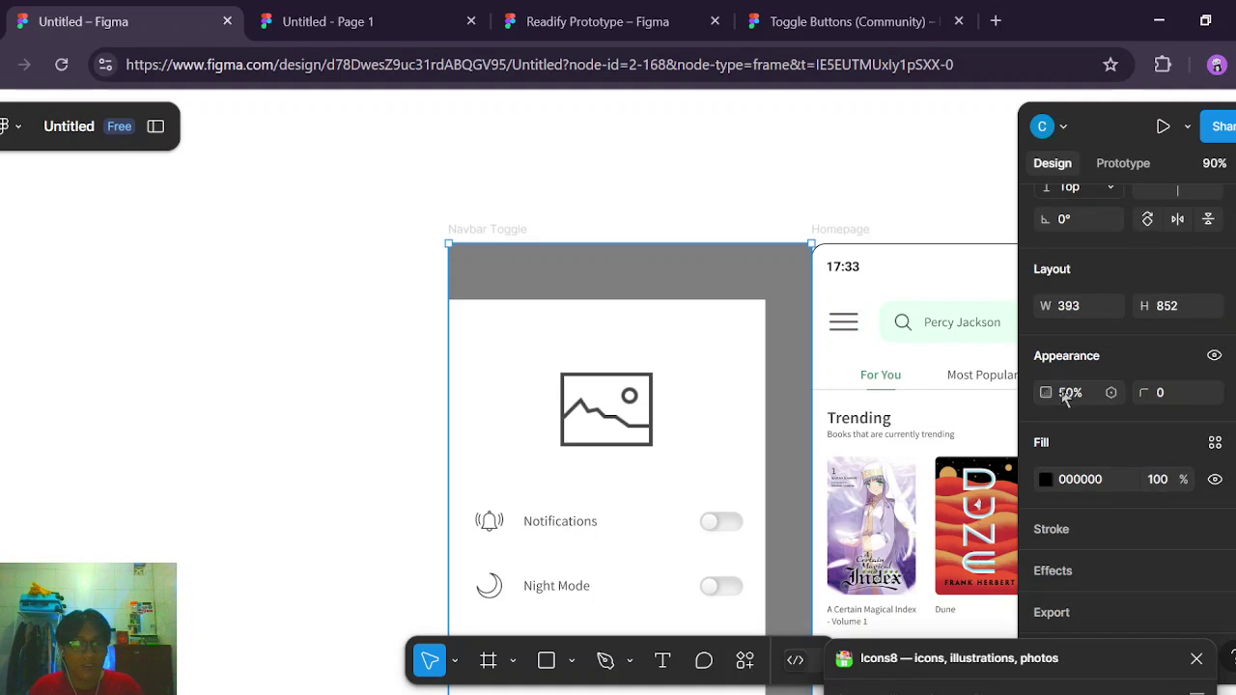
scroll(709, 358, "down", 3)
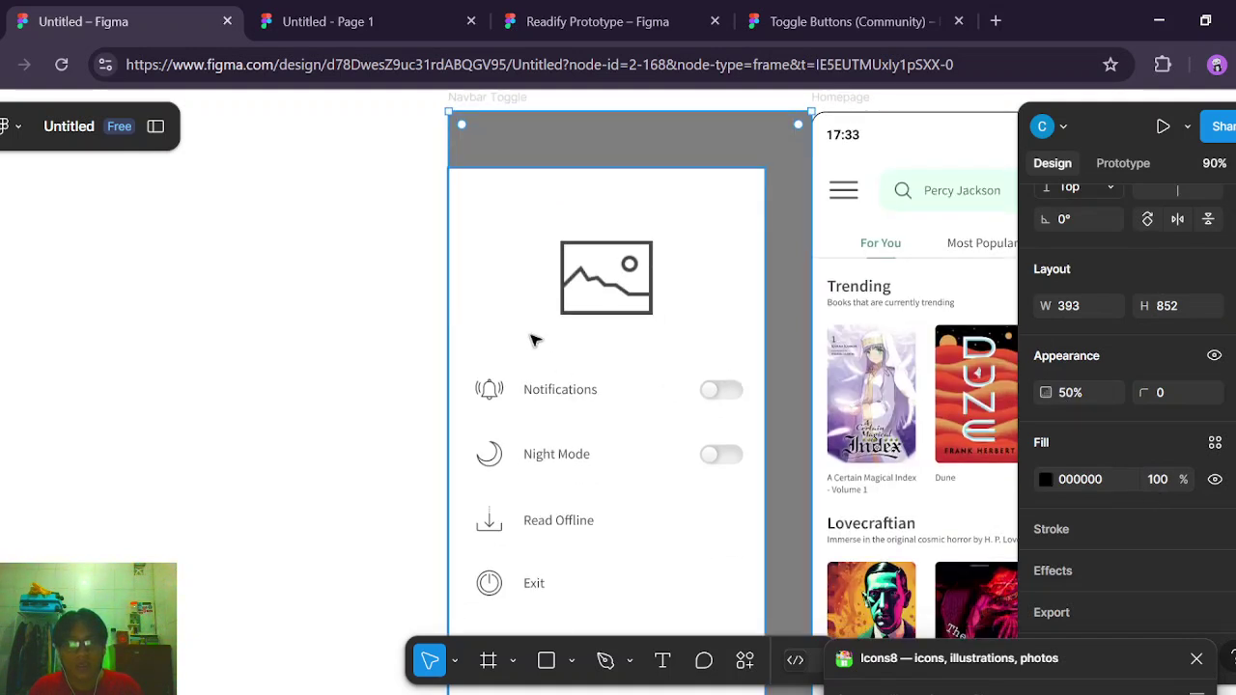
Inspect the size, opacity and fill of the white panel inside the Navbar Toggle frame.
left_click(503, 239)
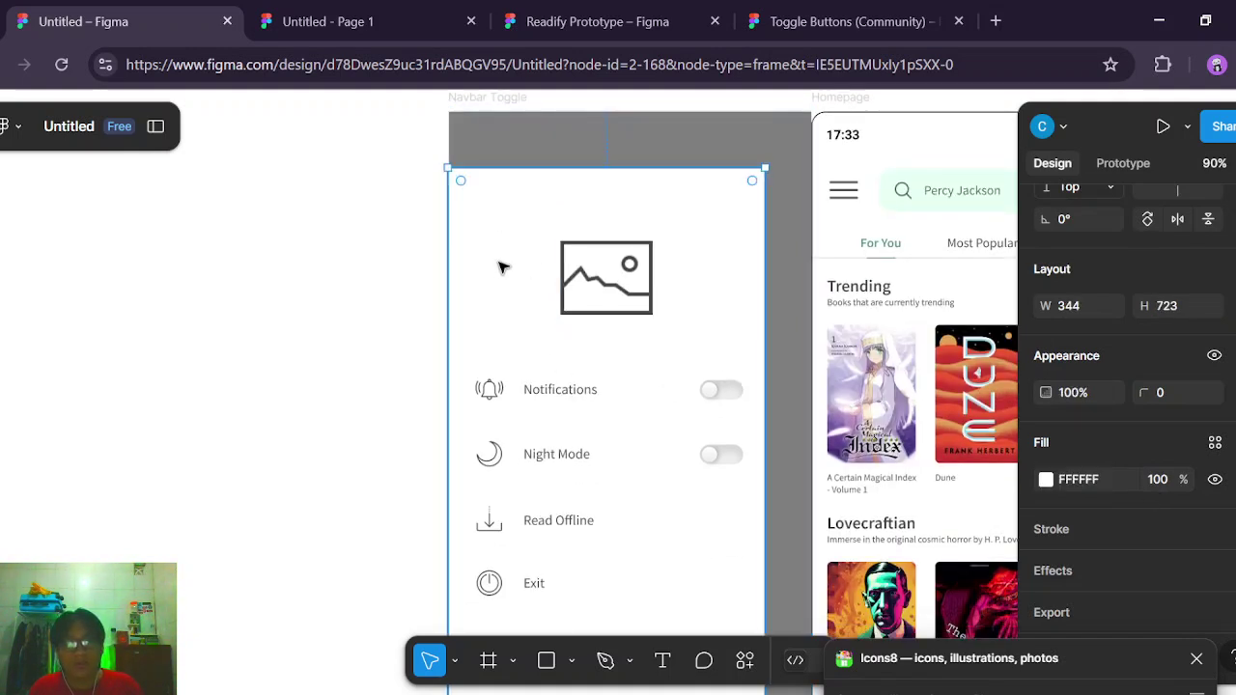
scroll(724, 306, "down", 5)
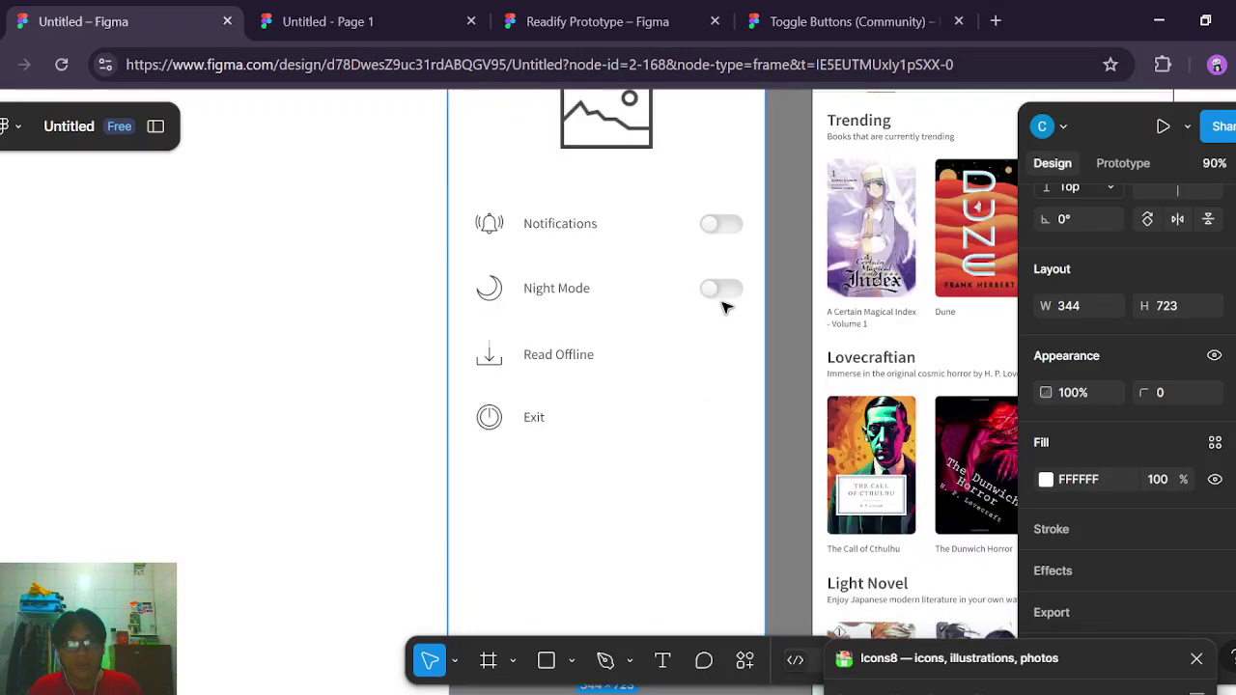
scroll(726, 307, "up", 7)
scroll(727, 309, "down", 2)
scroll(730, 311, "up", 1)
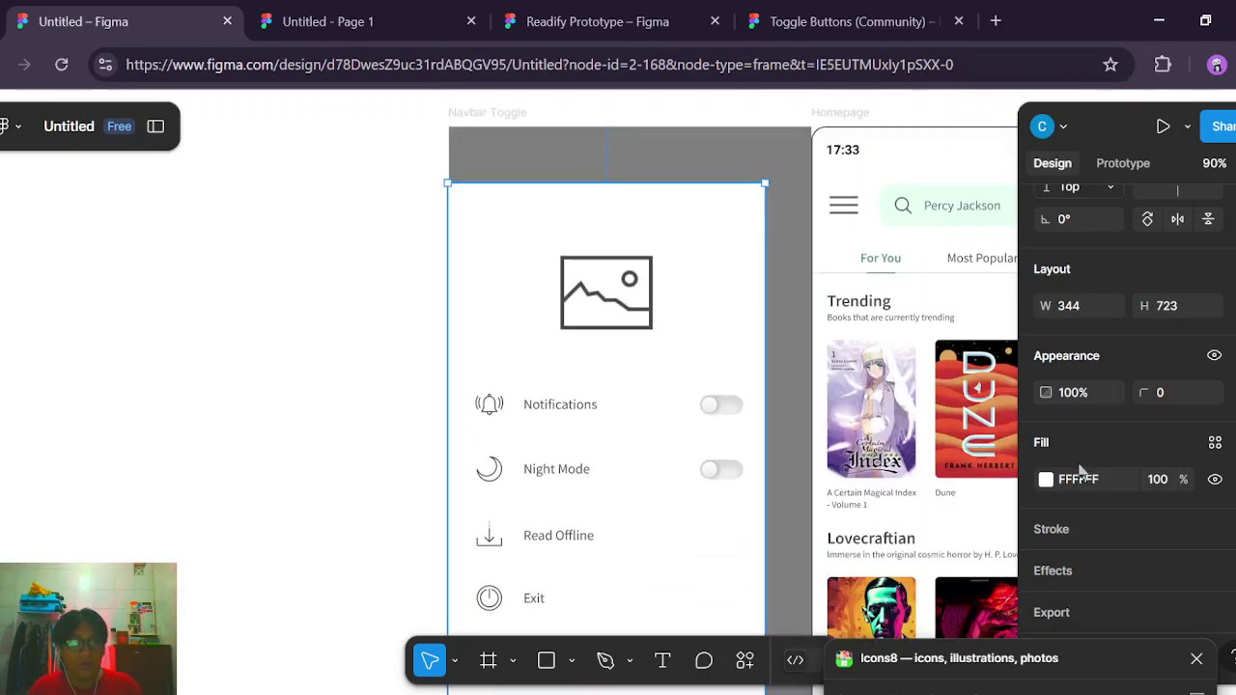
scroll(835, 461, "down", 7)
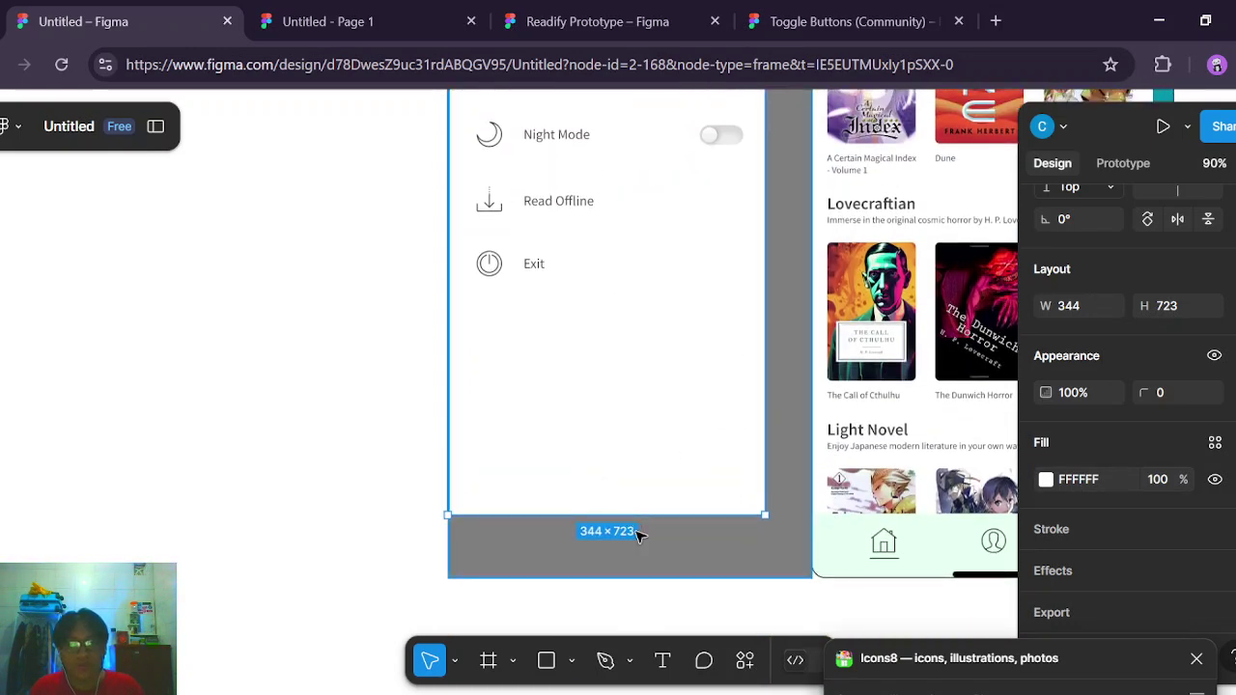
scroll(838, 454, "up", 1)
scroll(837, 454, "up", 5)
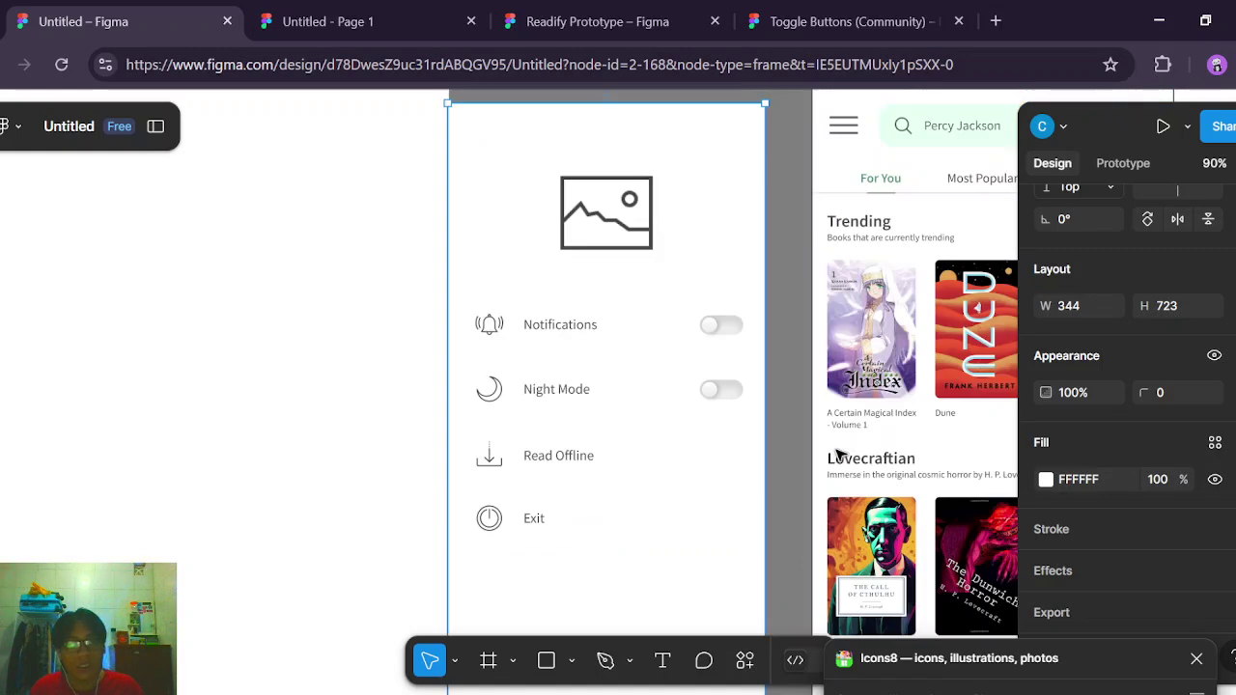
Inspect the properties of the Navbar Toggle's four menu icons, their text labels and the Notifications and Night Mode switches.
left_click(487, 324)
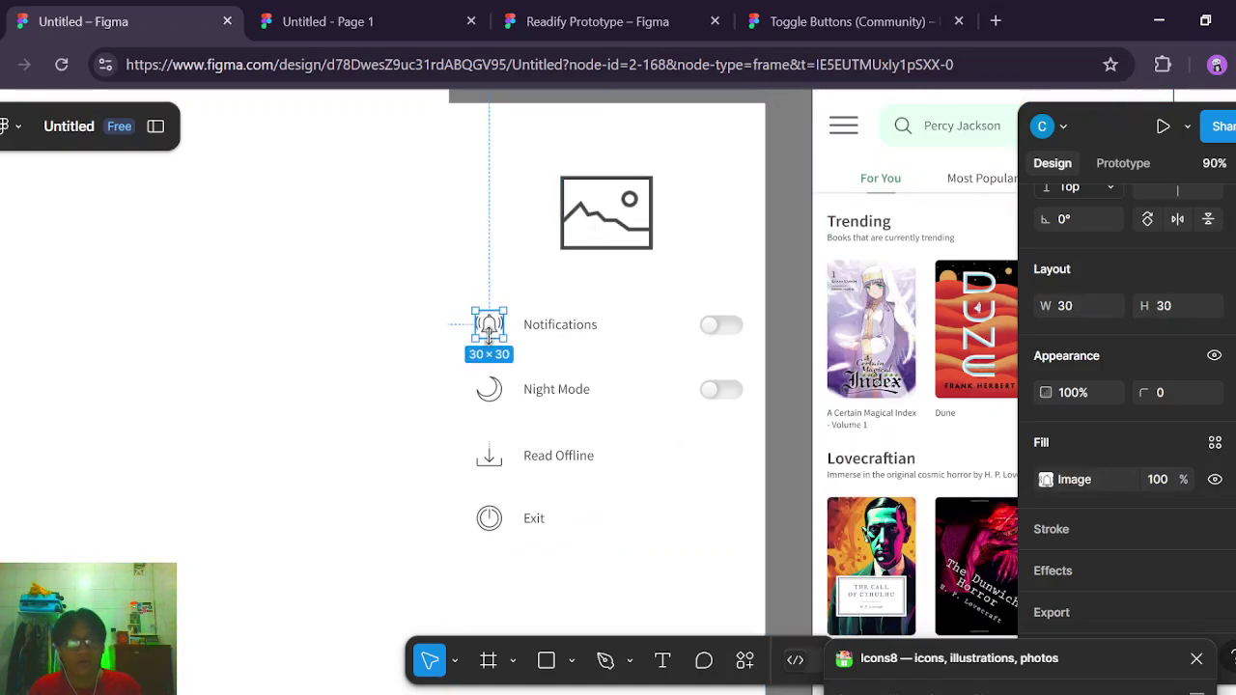
left_click(493, 389)
left_click(488, 460)
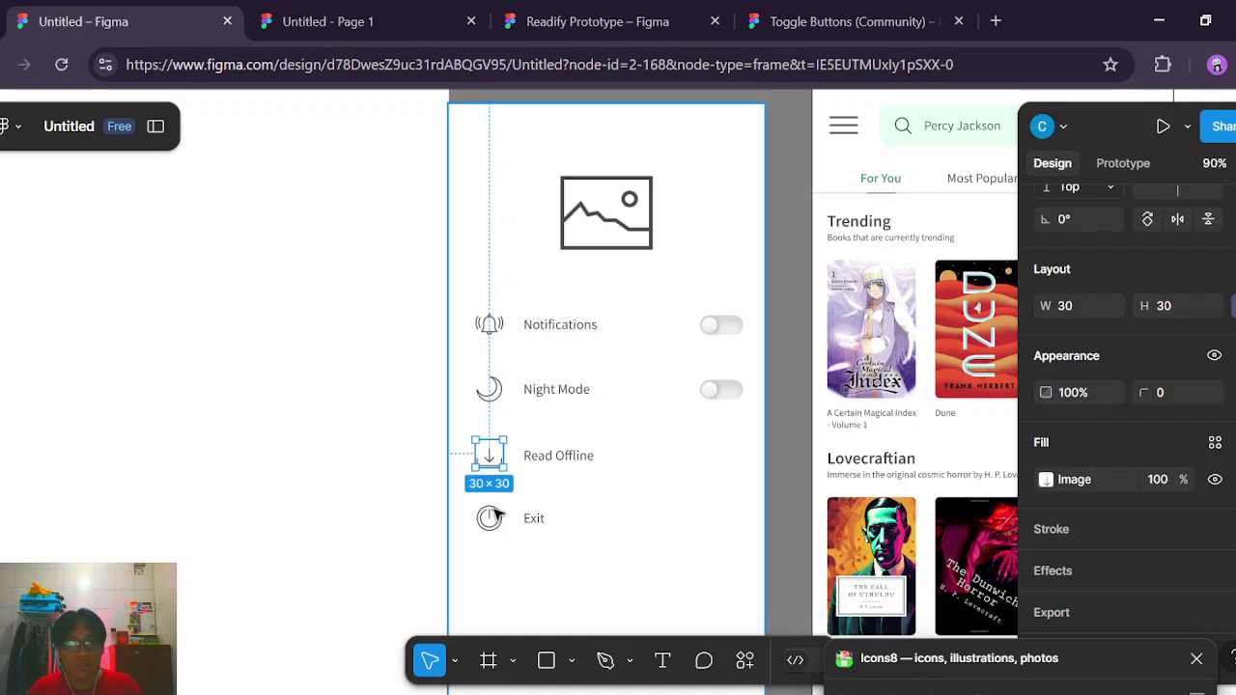
left_click(489, 517)
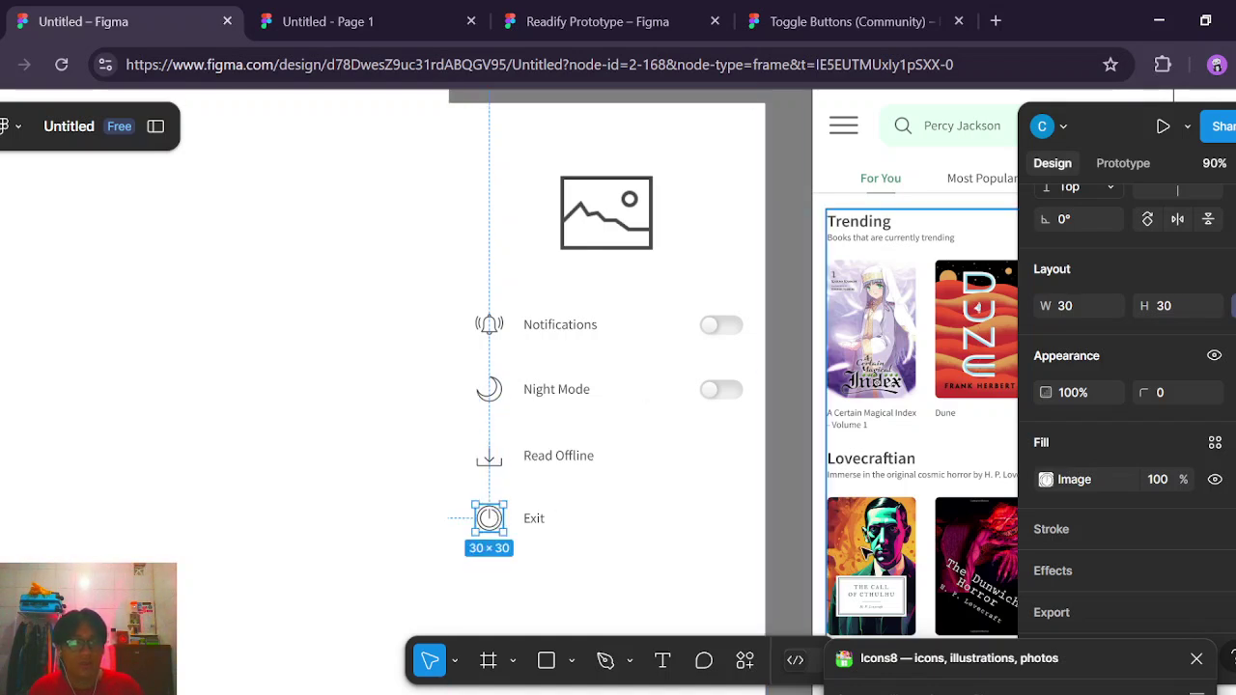
left_click(555, 327)
left_click(541, 394)
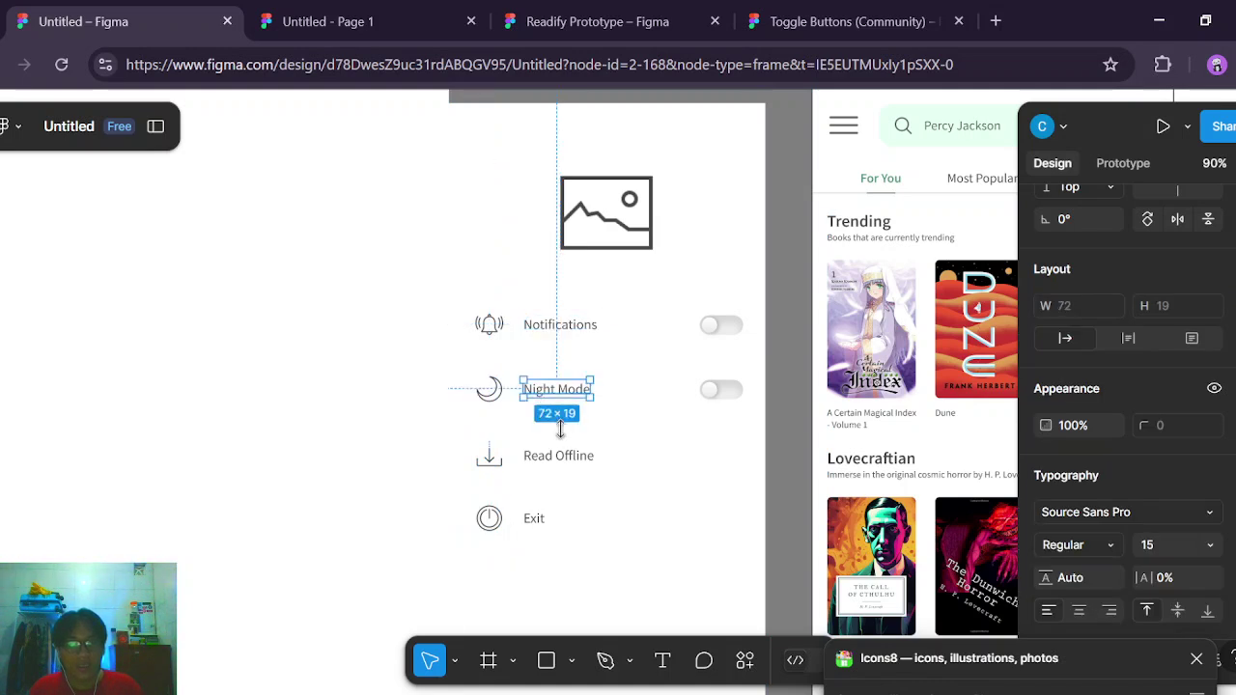
left_click(563, 457)
left_click(531, 522)
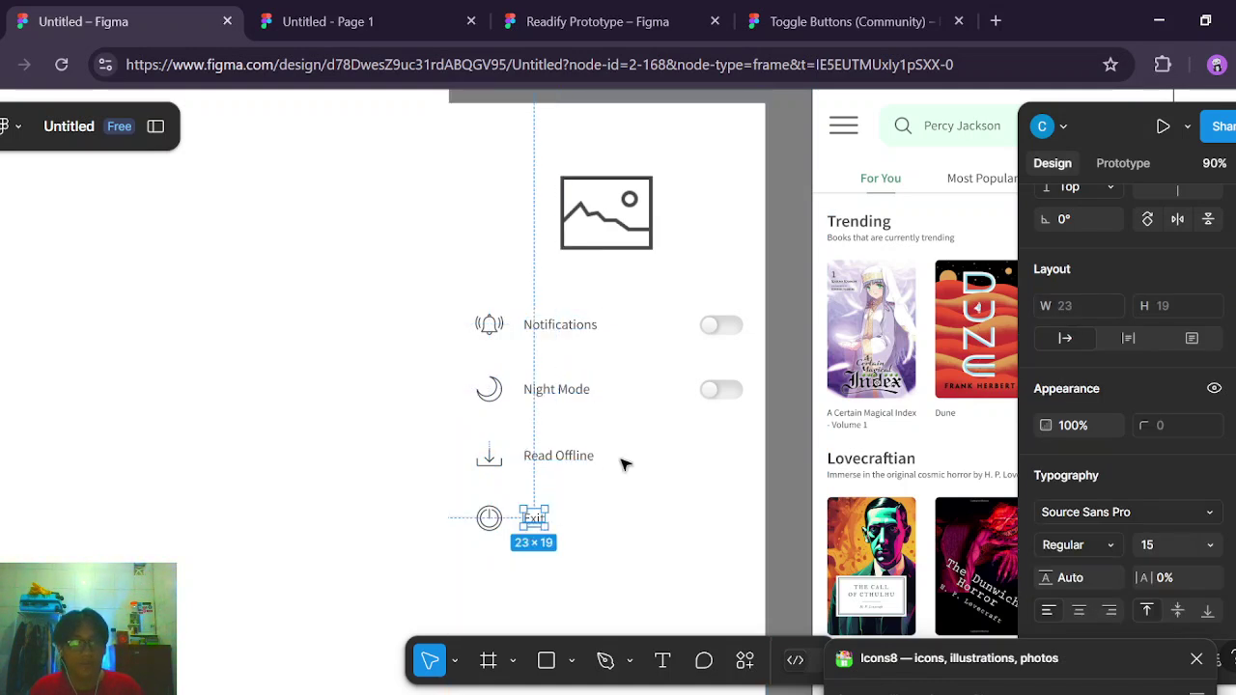
left_click(730, 331)
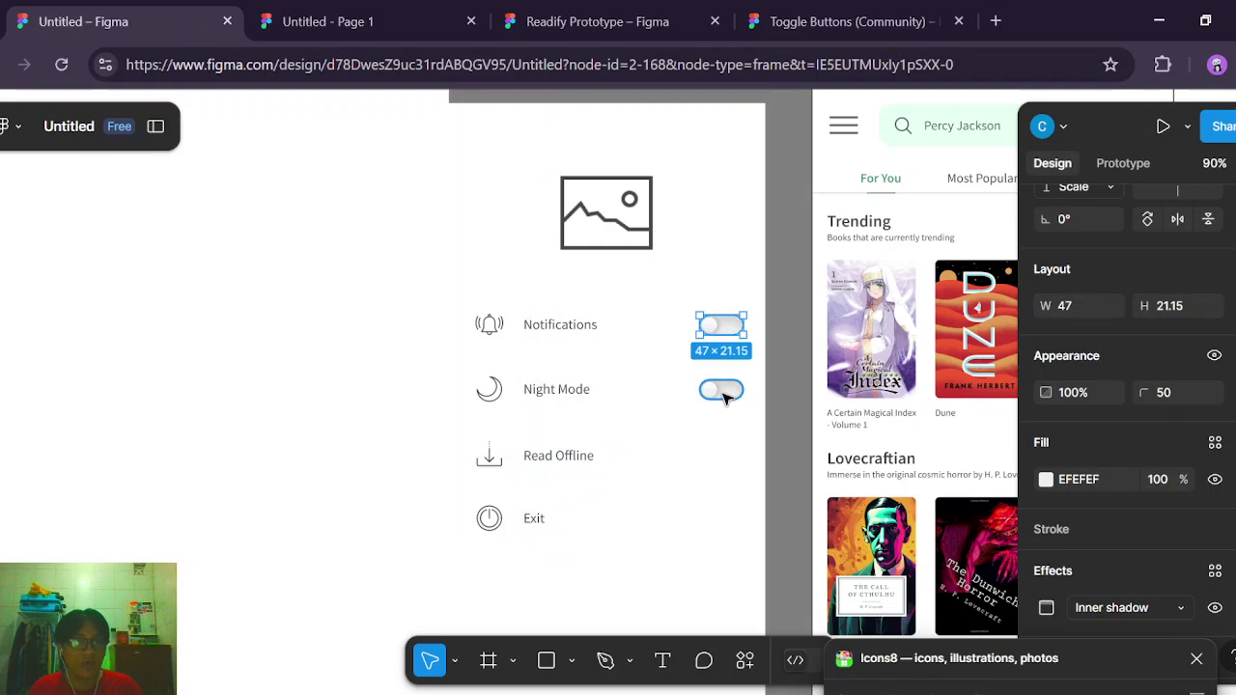
left_click(723, 392)
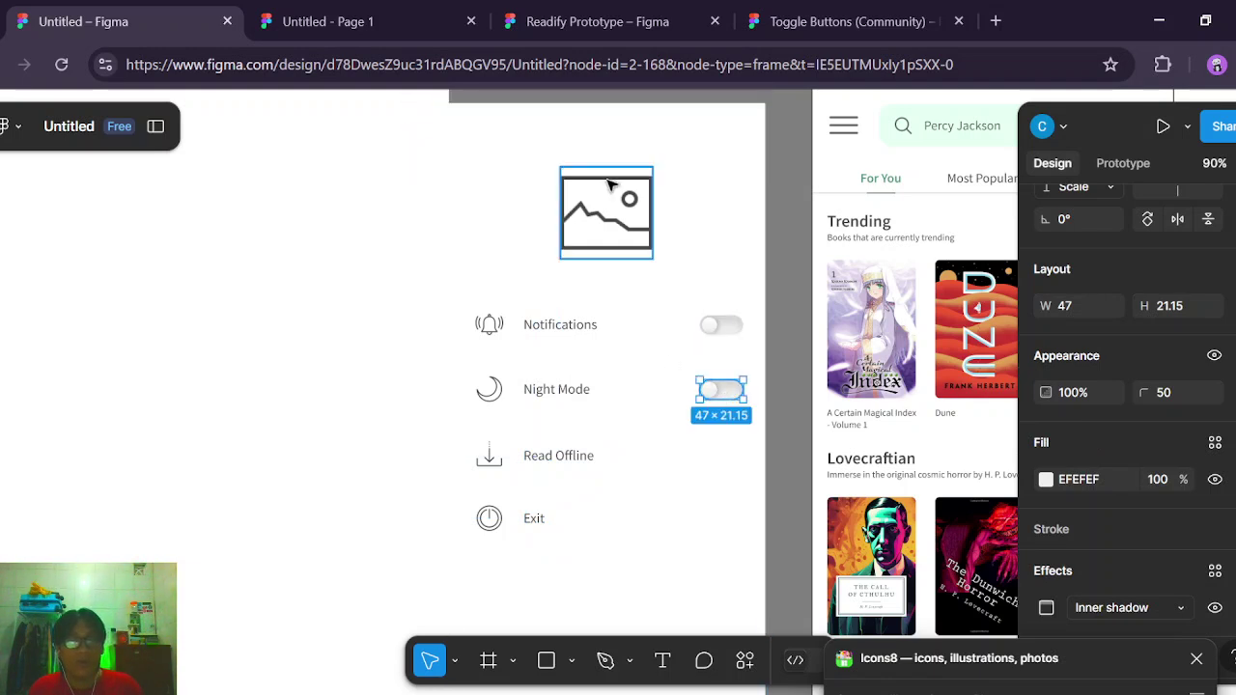
Examine the switch designs in the Toggle Buttons (Community) file and return to the Untitled file.
left_click(868, 12)
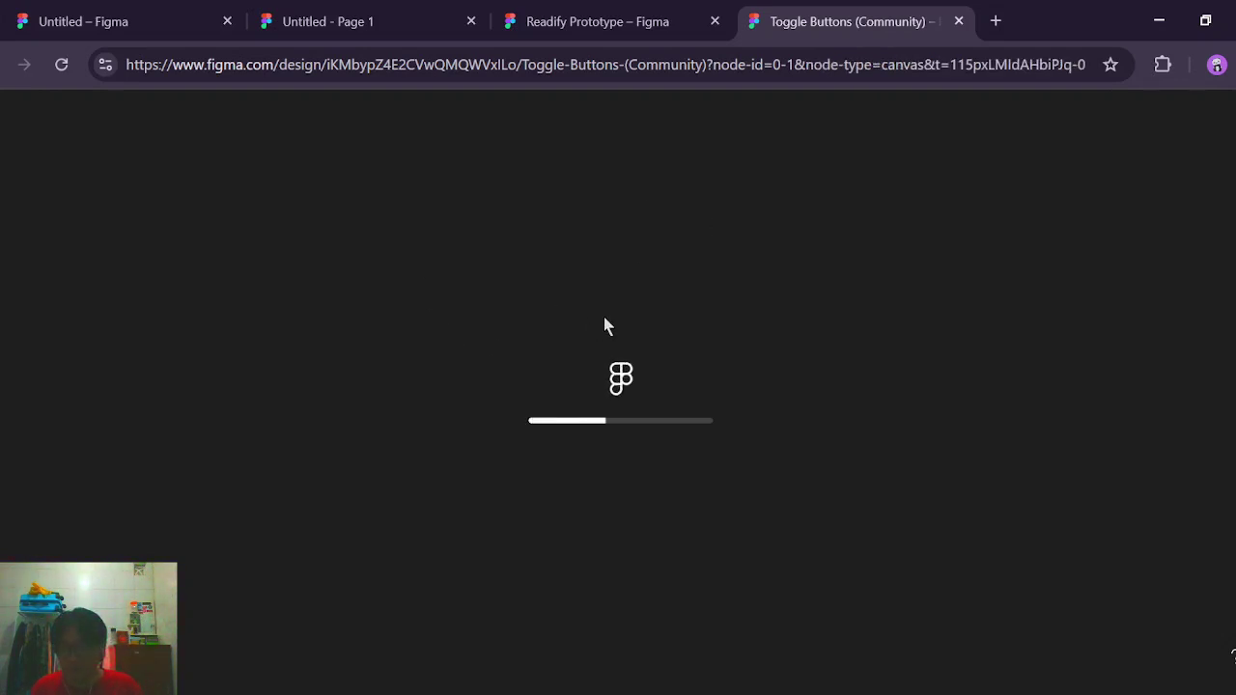
scroll(750, 383, "up", 3)
scroll(888, 273, "down", 2)
scroll(888, 273, "left", 3)
scroll(888, 289, "up", 1)
scroll(868, 289, "down", 3)
scroll(869, 290, "right", 2)
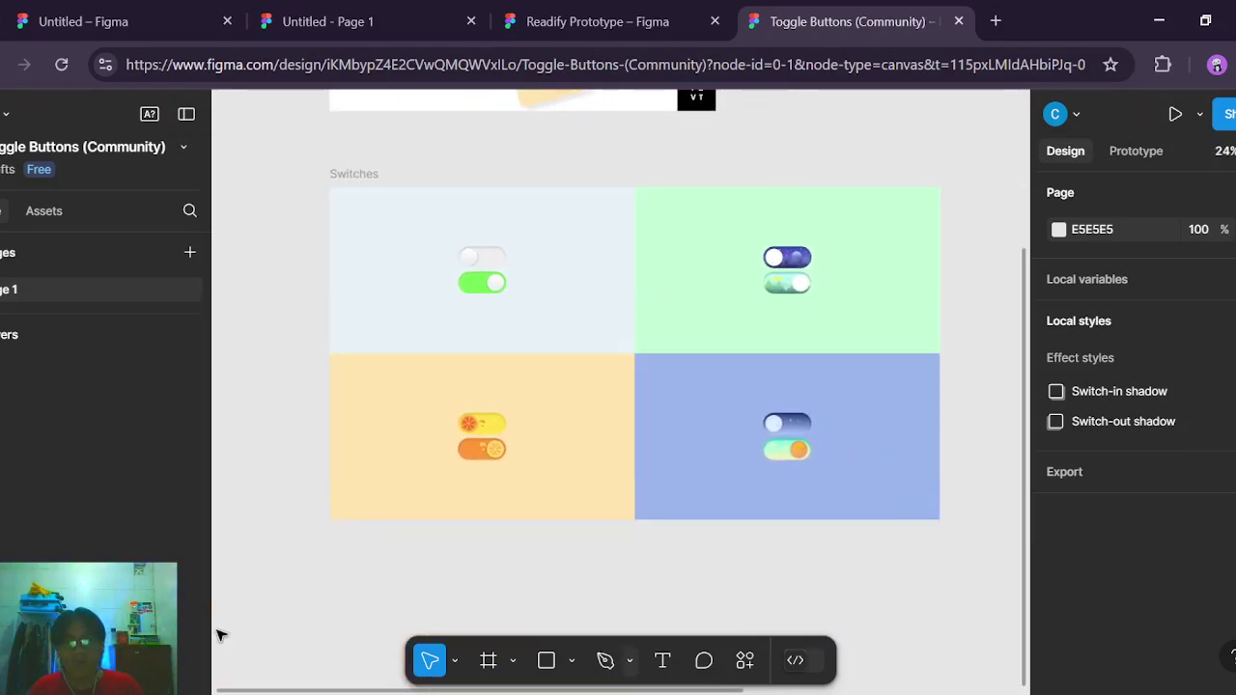
left_click(152, 18)
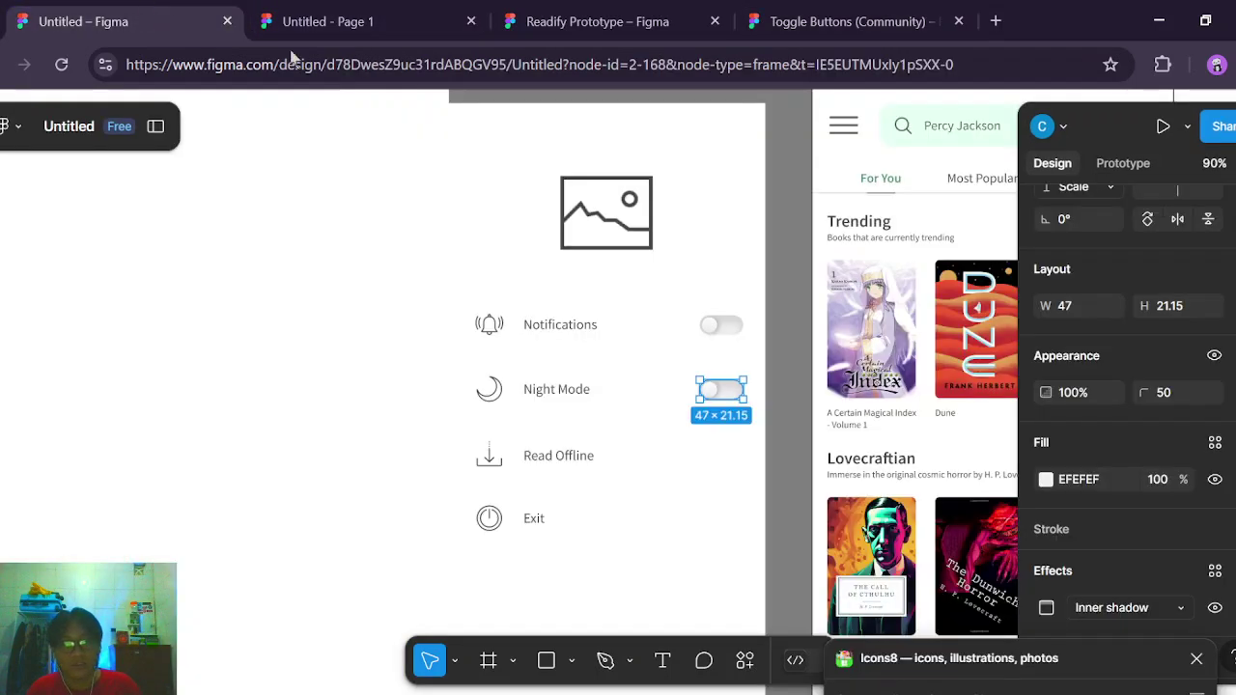
Add a prototype interaction with the On tap trigger to the hamburger icon on the Homepage.
scroll(763, 492, "down", 3)
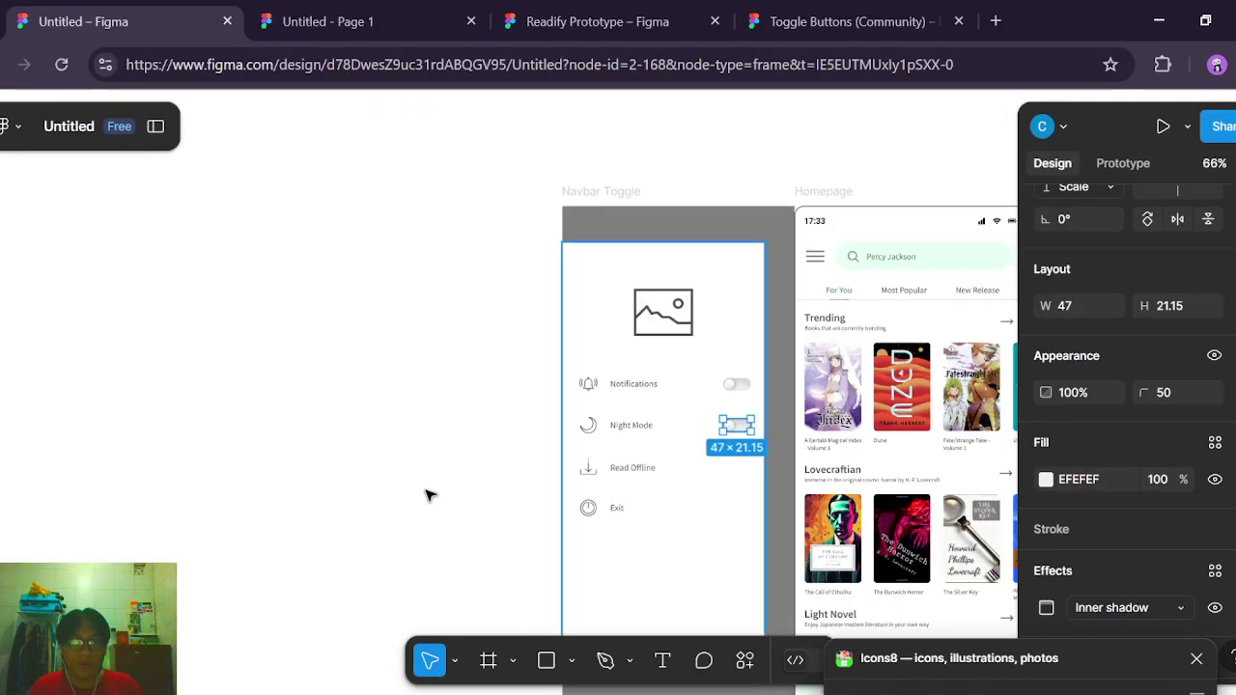
scroll(444, 493, "down", 1)
left_click_drag(303, 455, 184, 404)
left_click(844, 444)
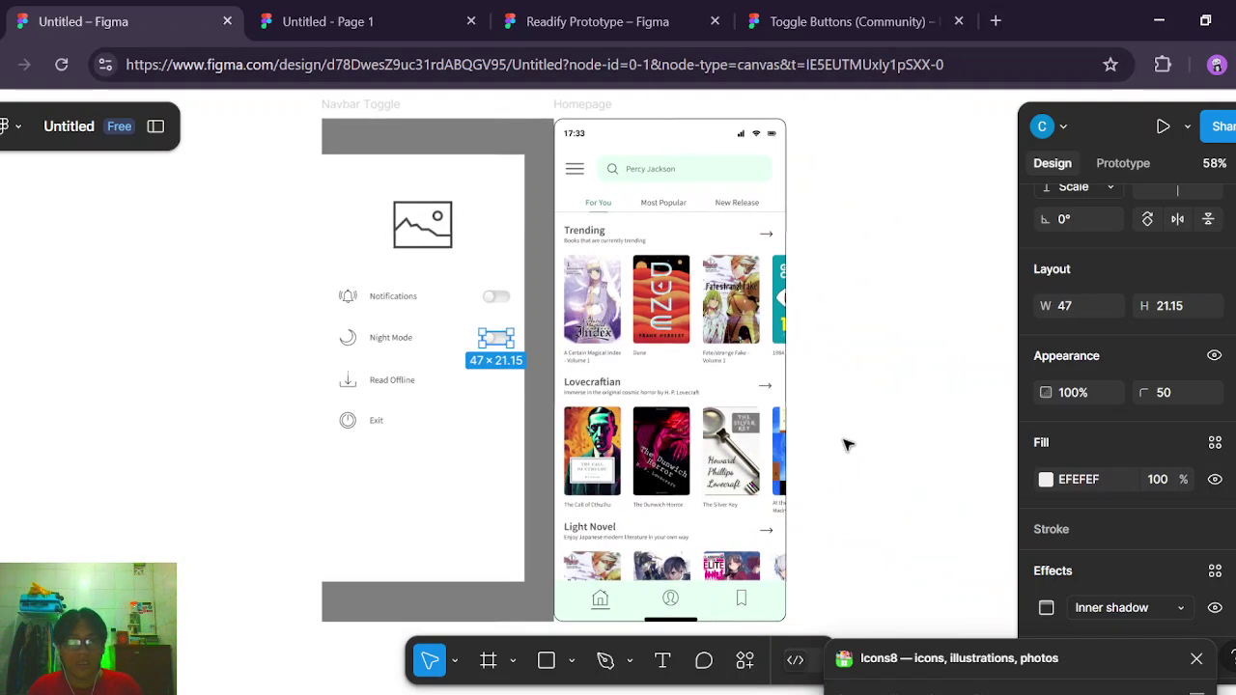
scroll(922, 475, "up", 1)
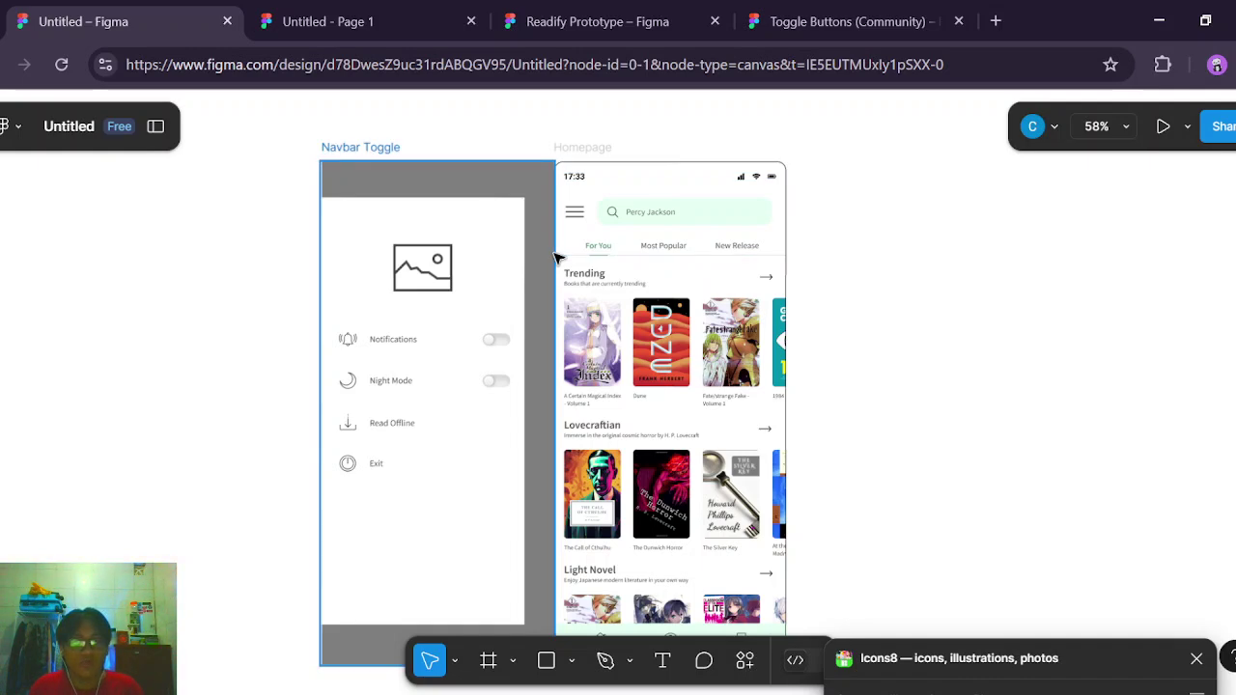
scroll(657, 254, "up", 4)
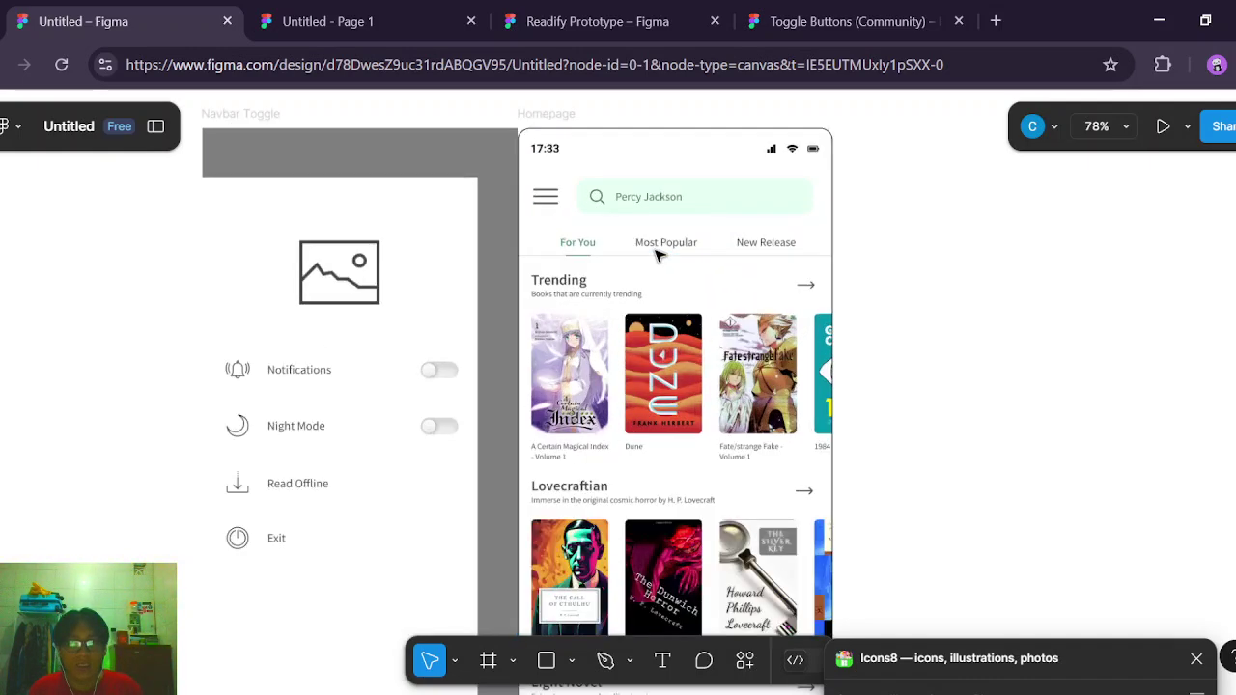
scroll(849, 309, "up", 2)
left_click(716, 235)
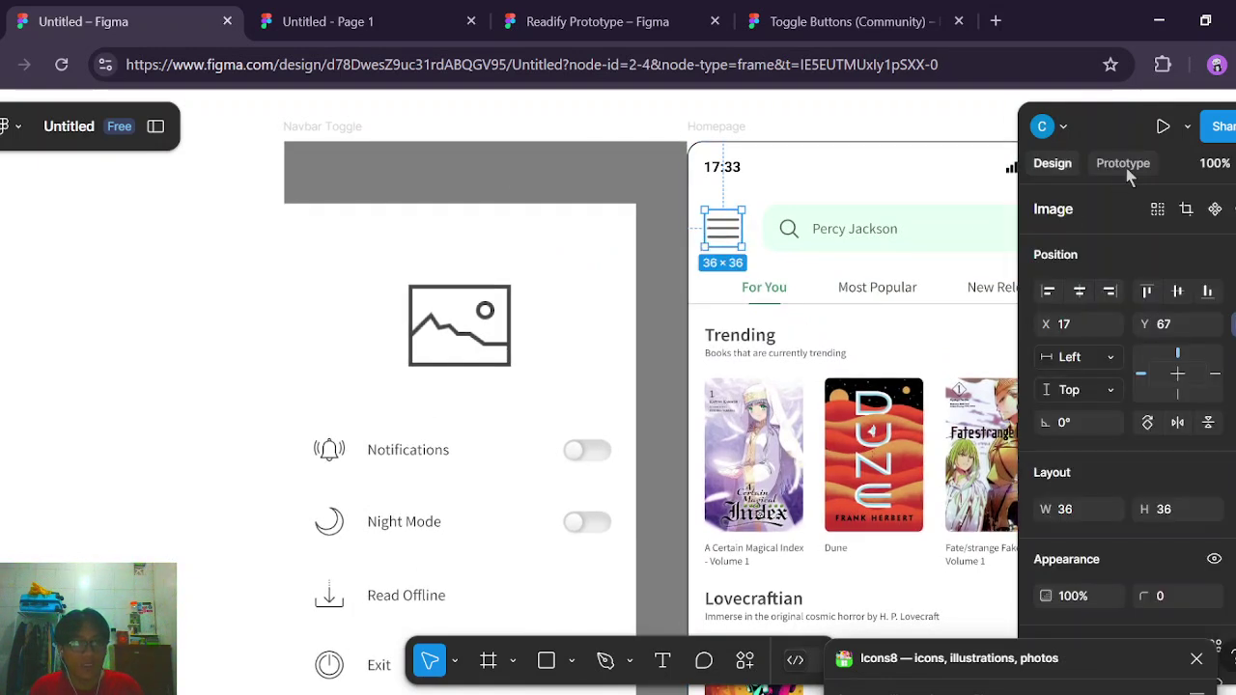
left_click(1124, 166)
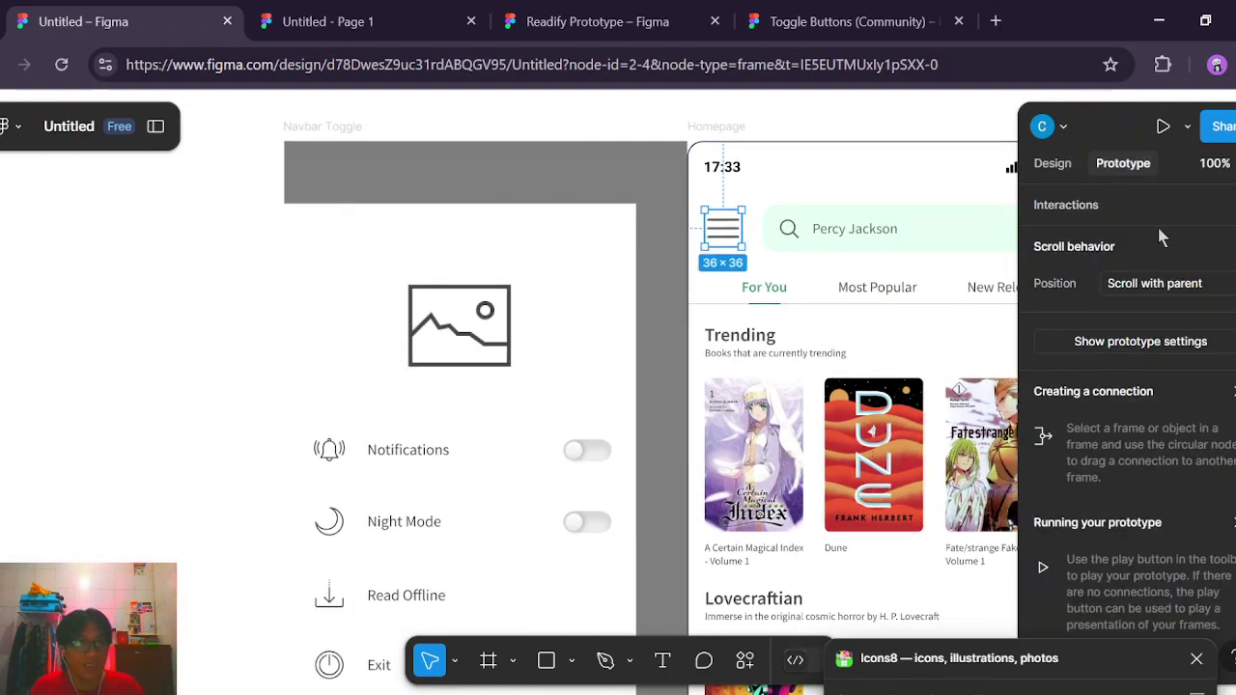
left_click(1190, 206)
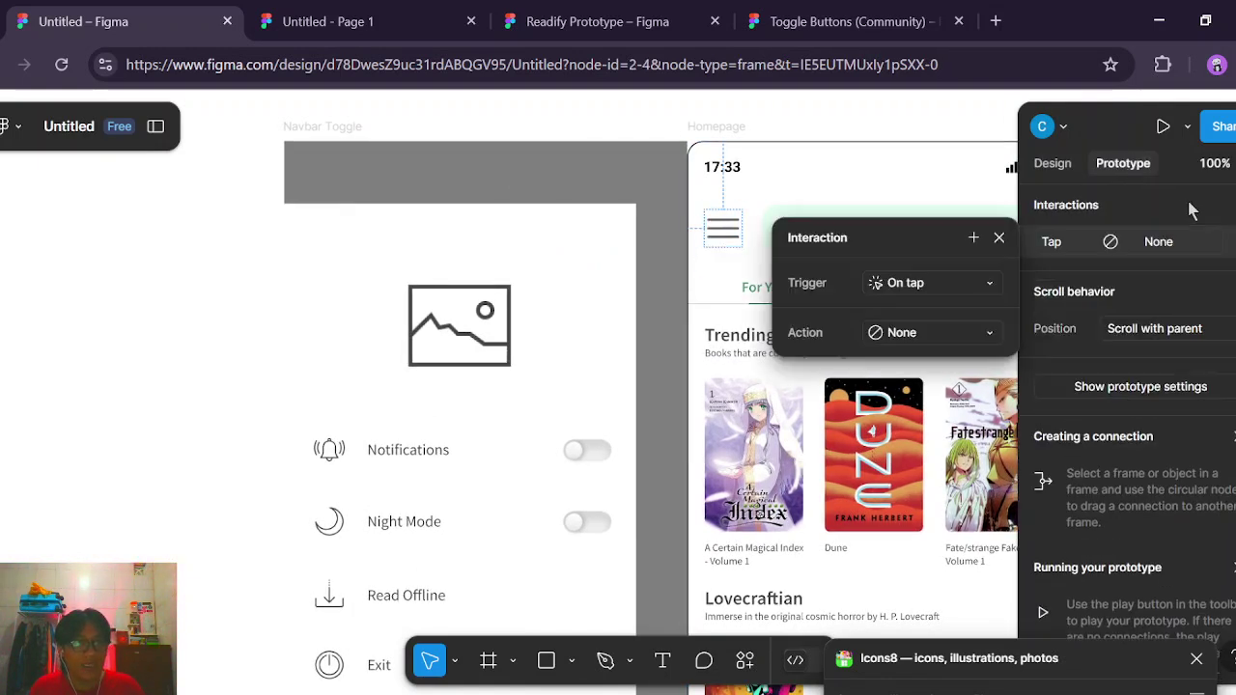
left_click(903, 284)
key("Escape")
Set the hamburger icon's interaction to Open overlay with Navbar Toggle as the overlay, keeping the Centered position.
left_click(945, 334)
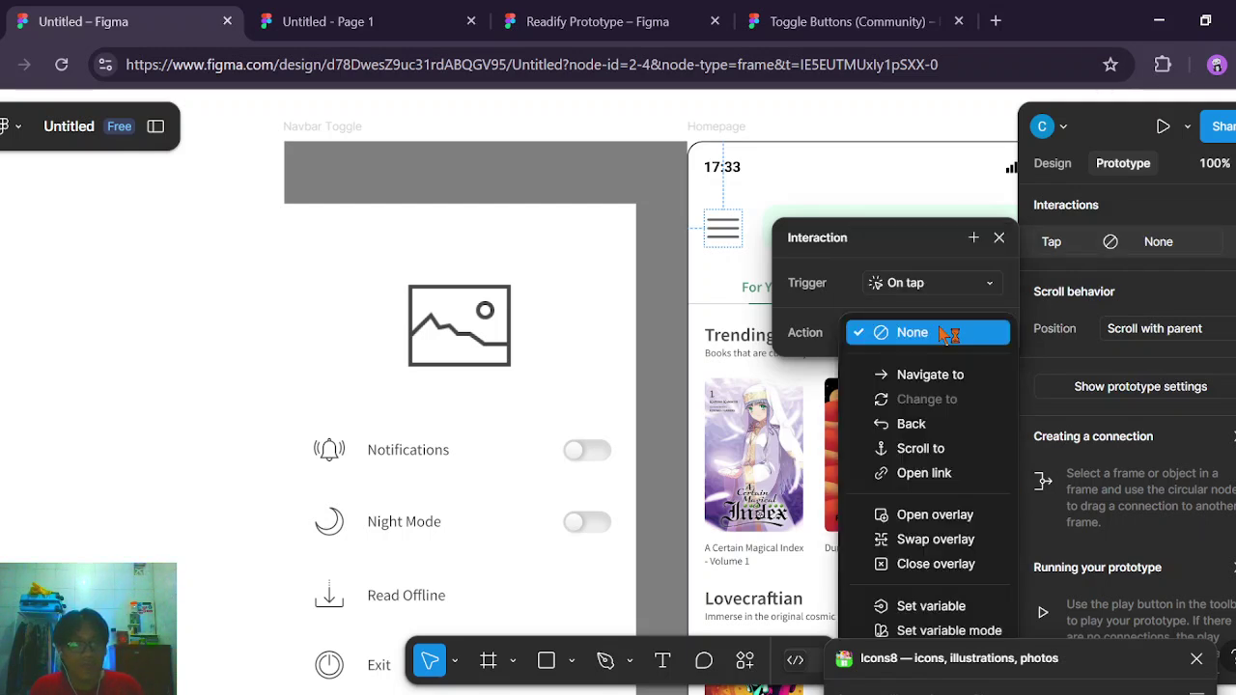
left_click(942, 515)
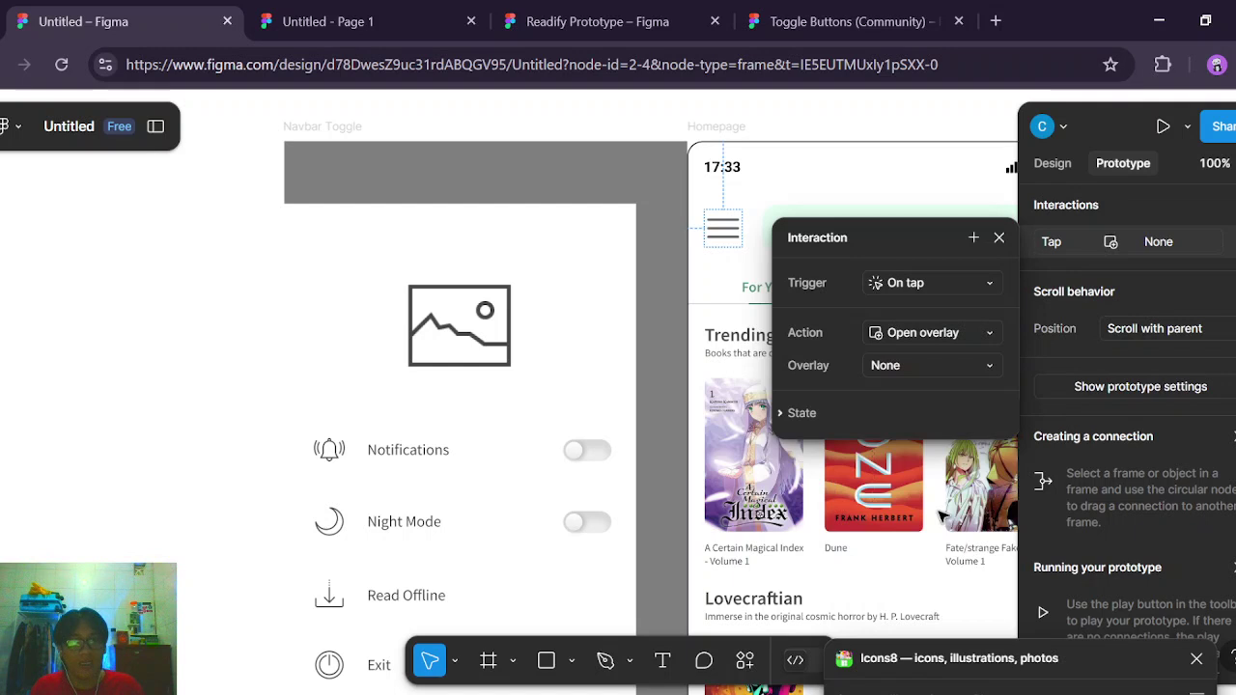
left_click(917, 382)
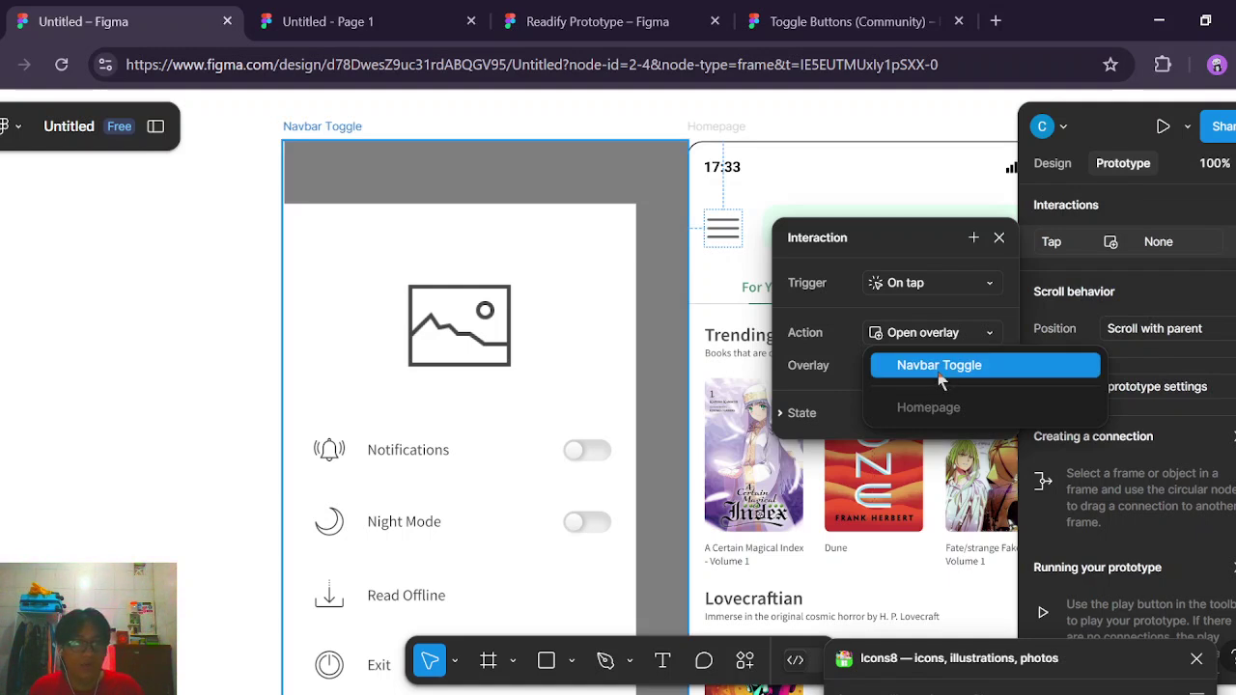
left_click(941, 377)
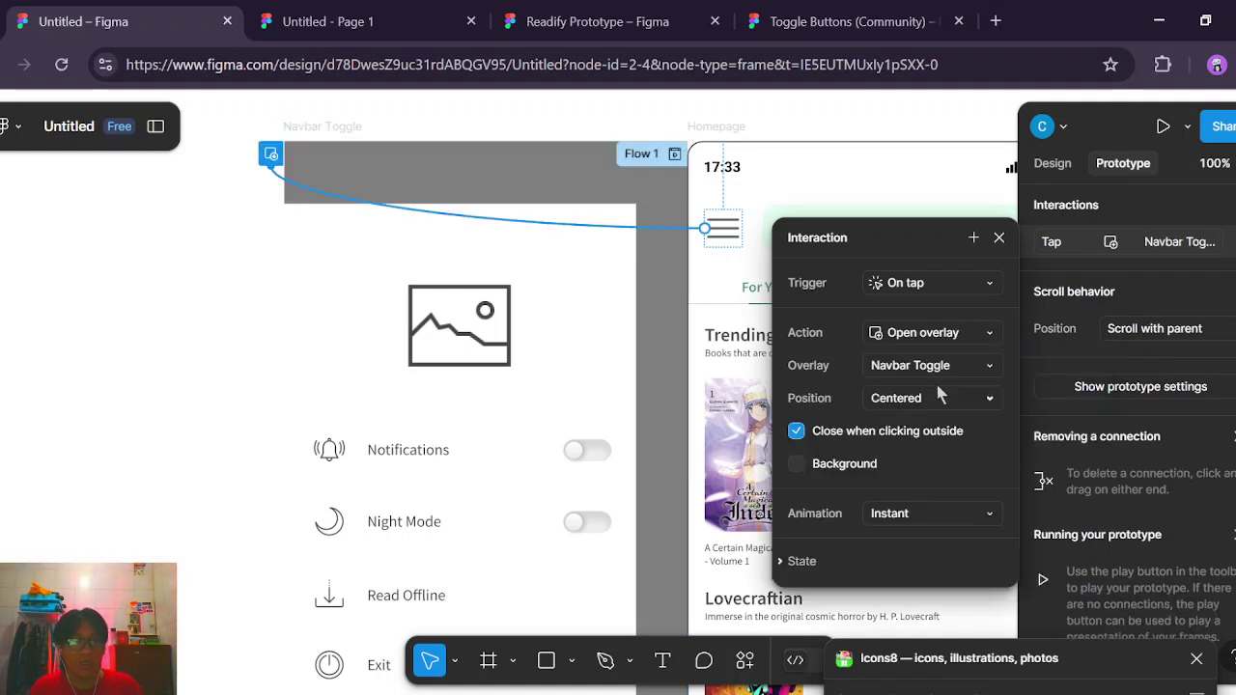
left_click(941, 412)
left_click(939, 406)
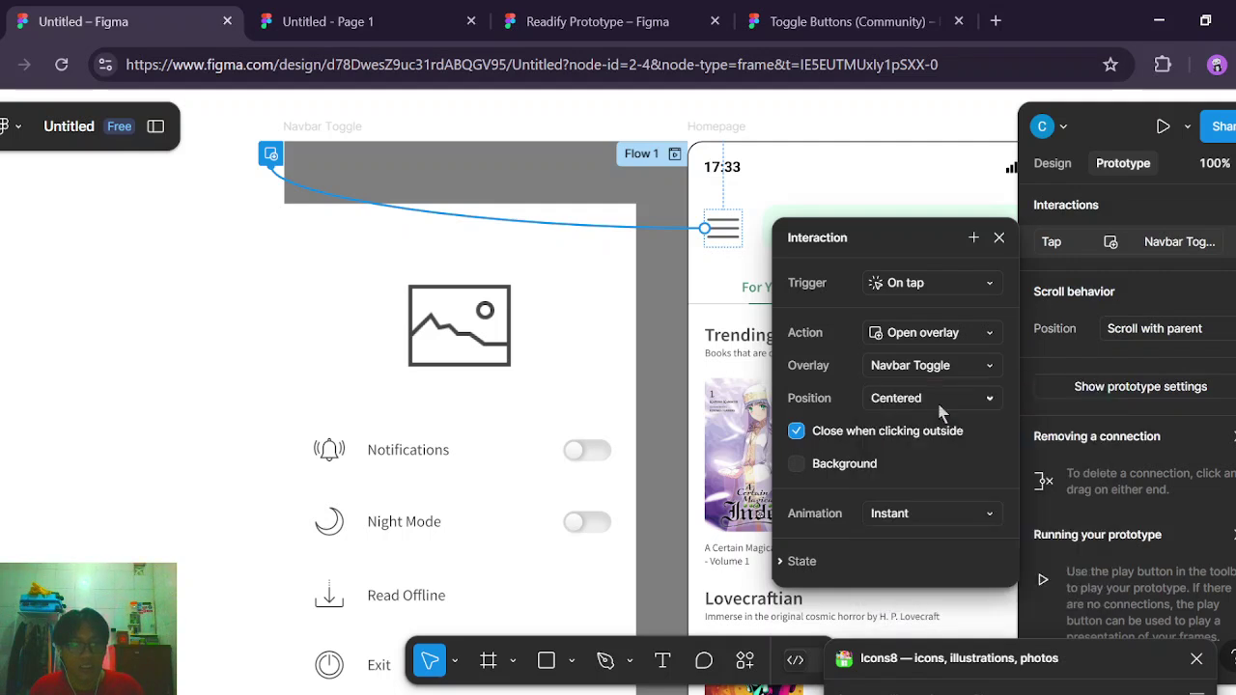
Give the overlay a Move in animation with the Gentle curve and a rightward direction, and close the interaction settings.
left_click(925, 515)
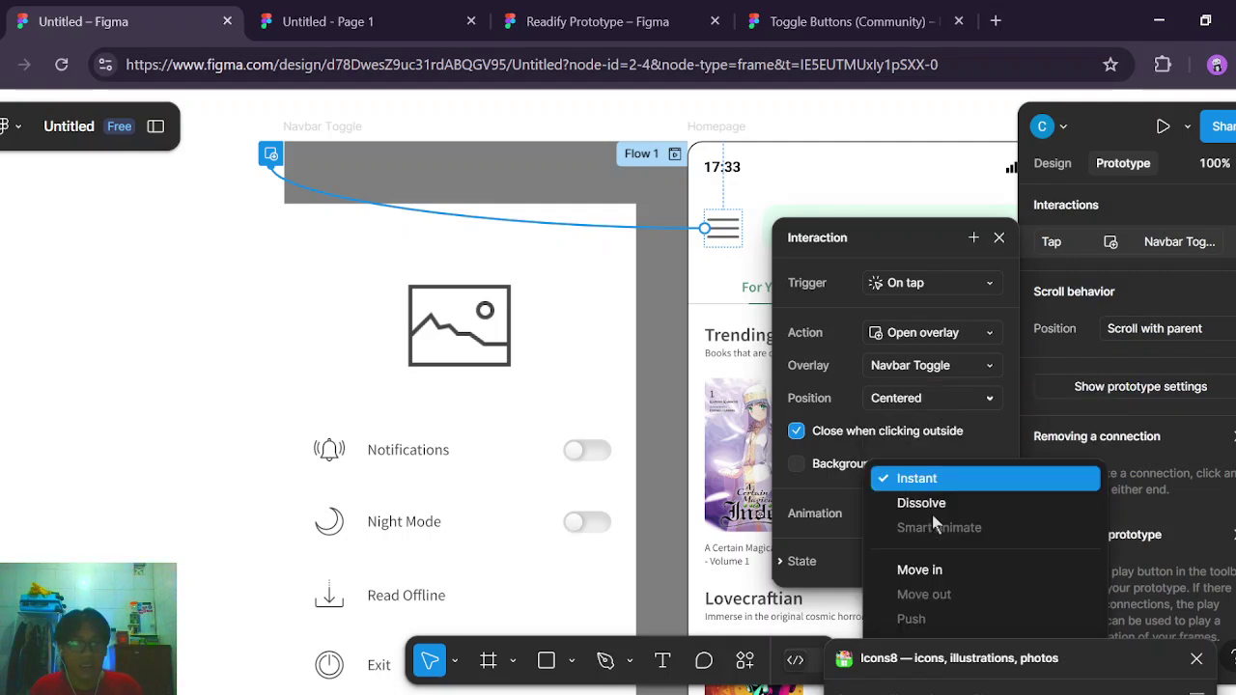
left_click(922, 570)
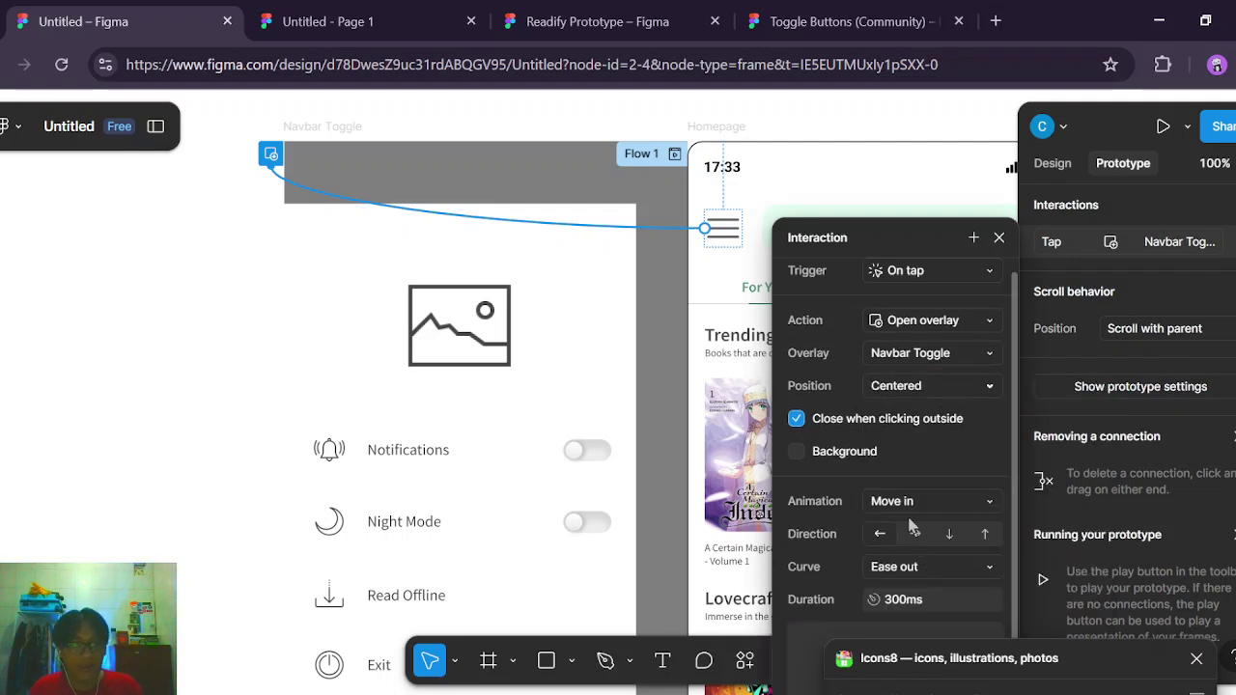
left_click_drag(933, 243, 877, 146)
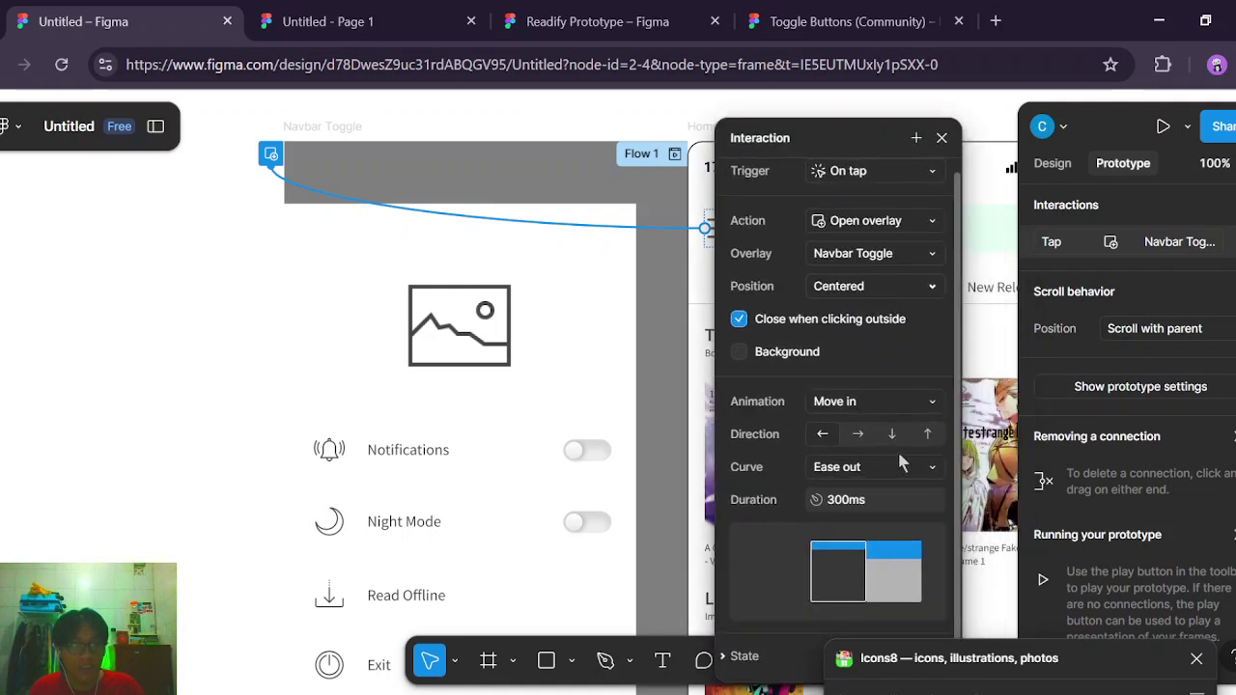
left_click(935, 467)
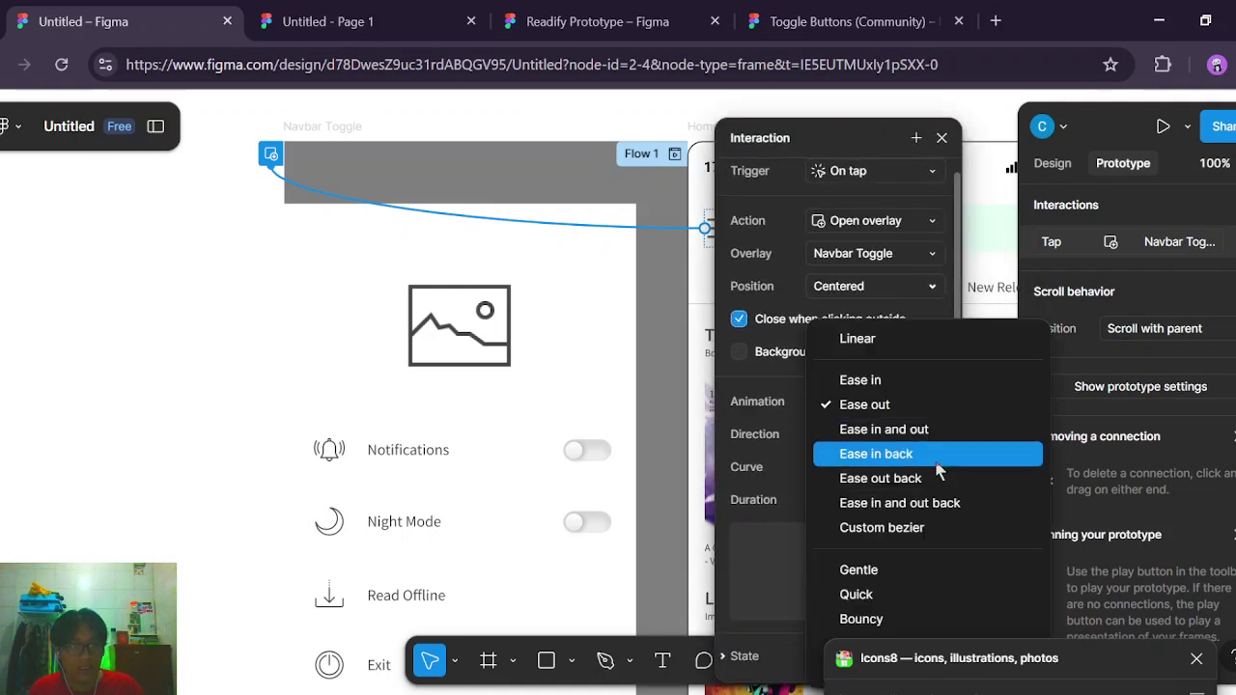
left_click(938, 570)
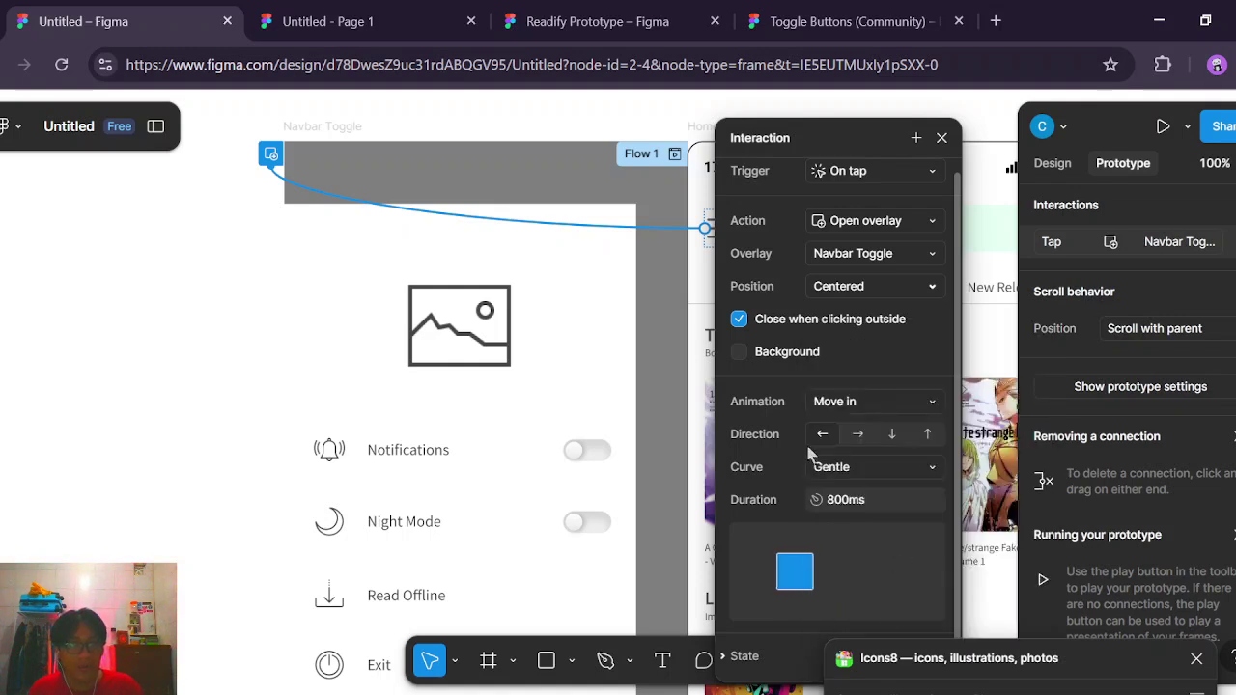
left_click(858, 436)
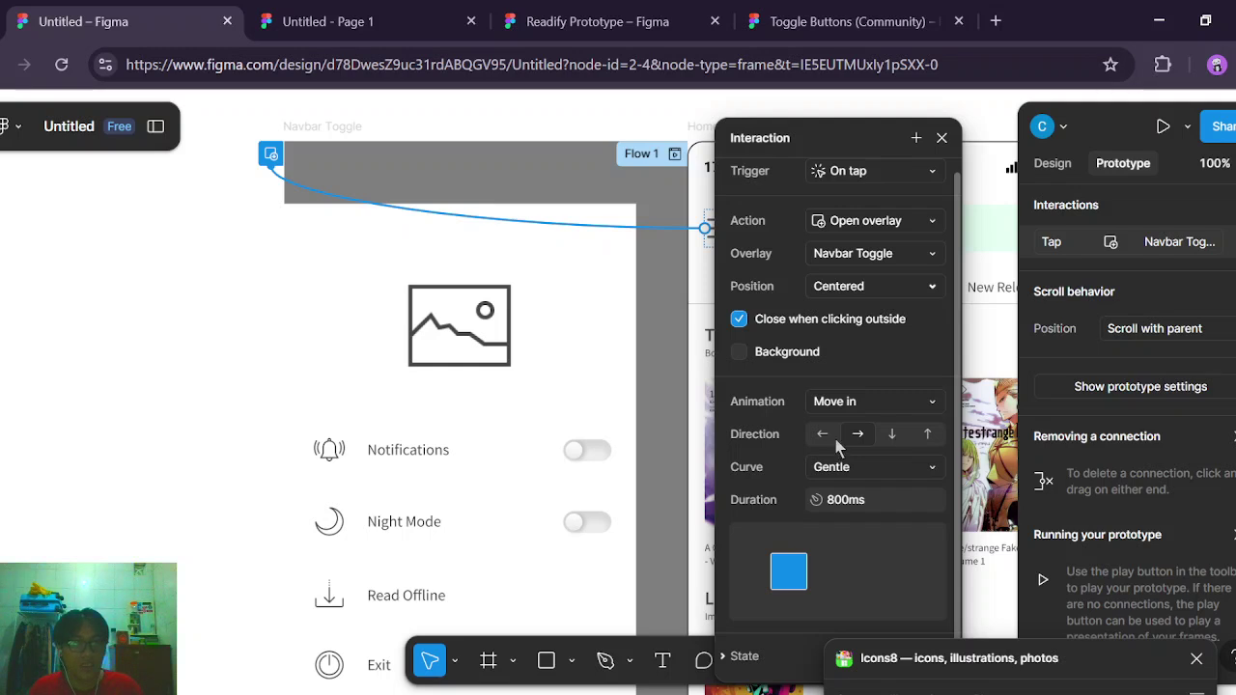
left_click_drag(846, 136, 884, 171)
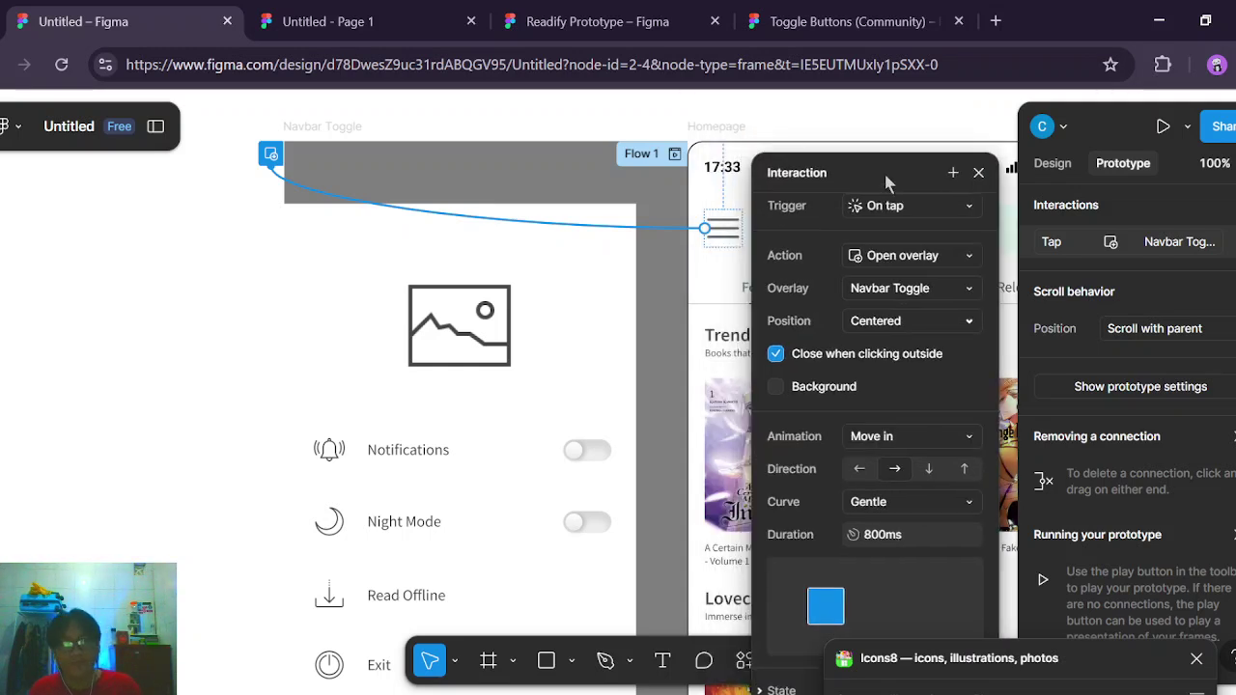
left_click(978, 174)
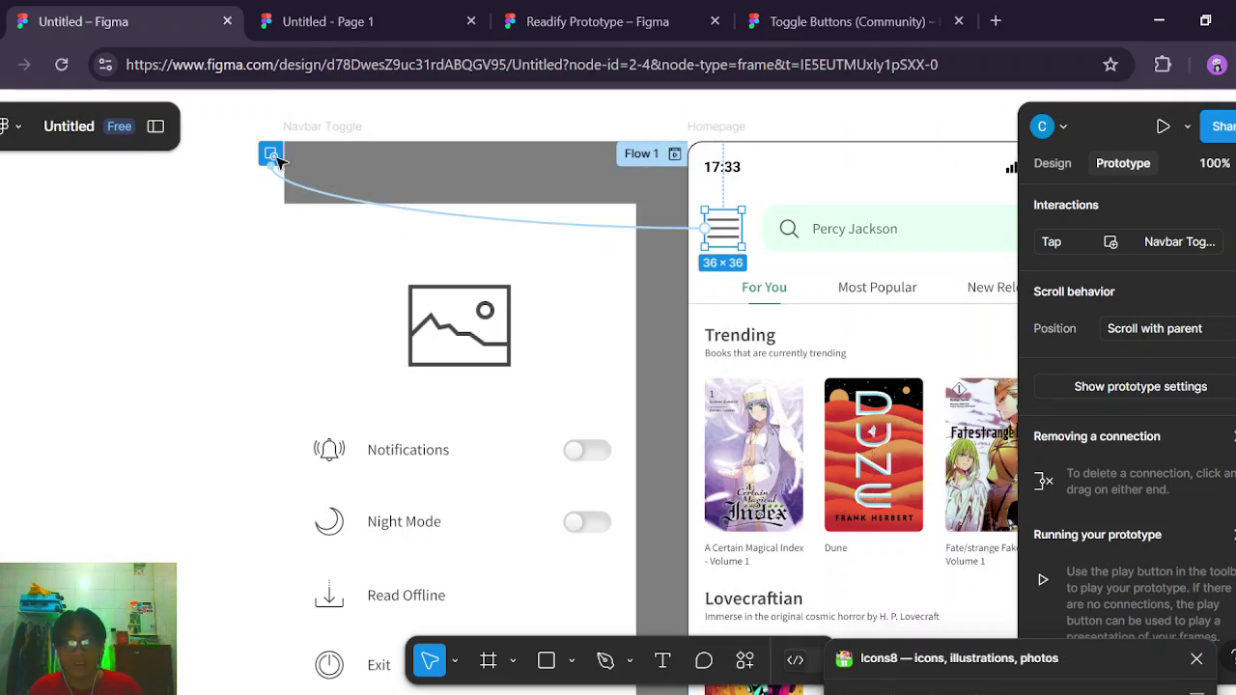
Inspect the design properties and tap interaction of the Navbar Toggle's dark background rectangle.
left_click(357, 125)
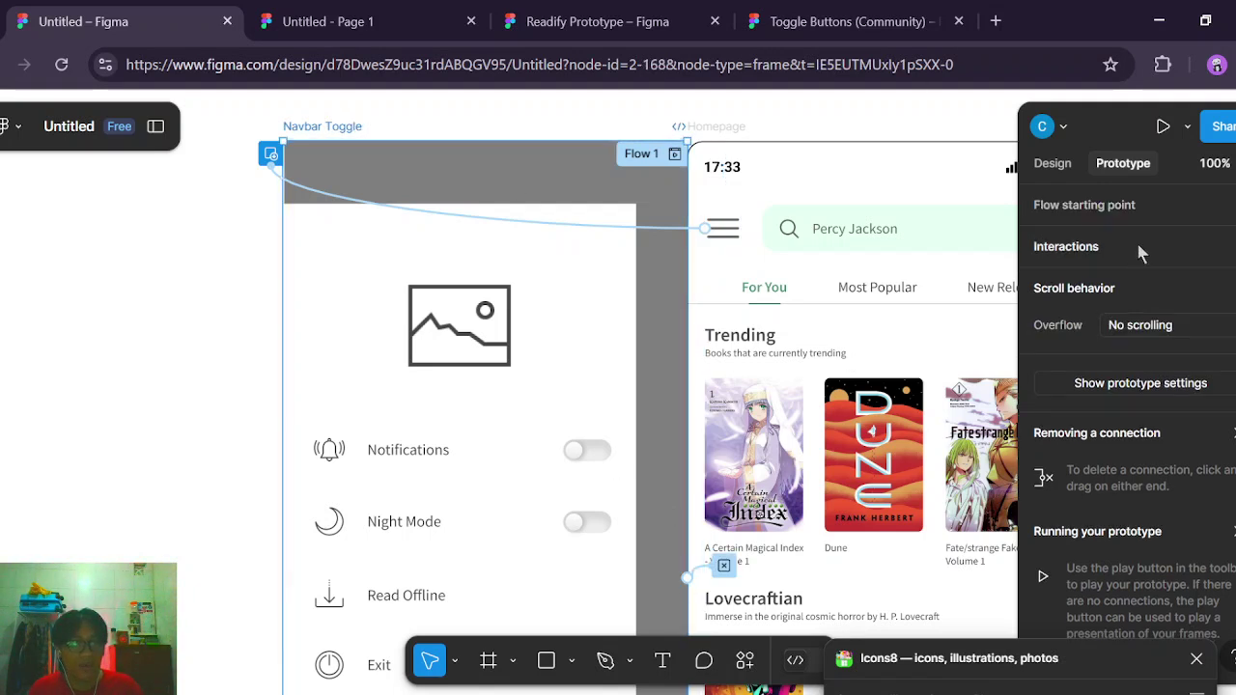
left_click(509, 174)
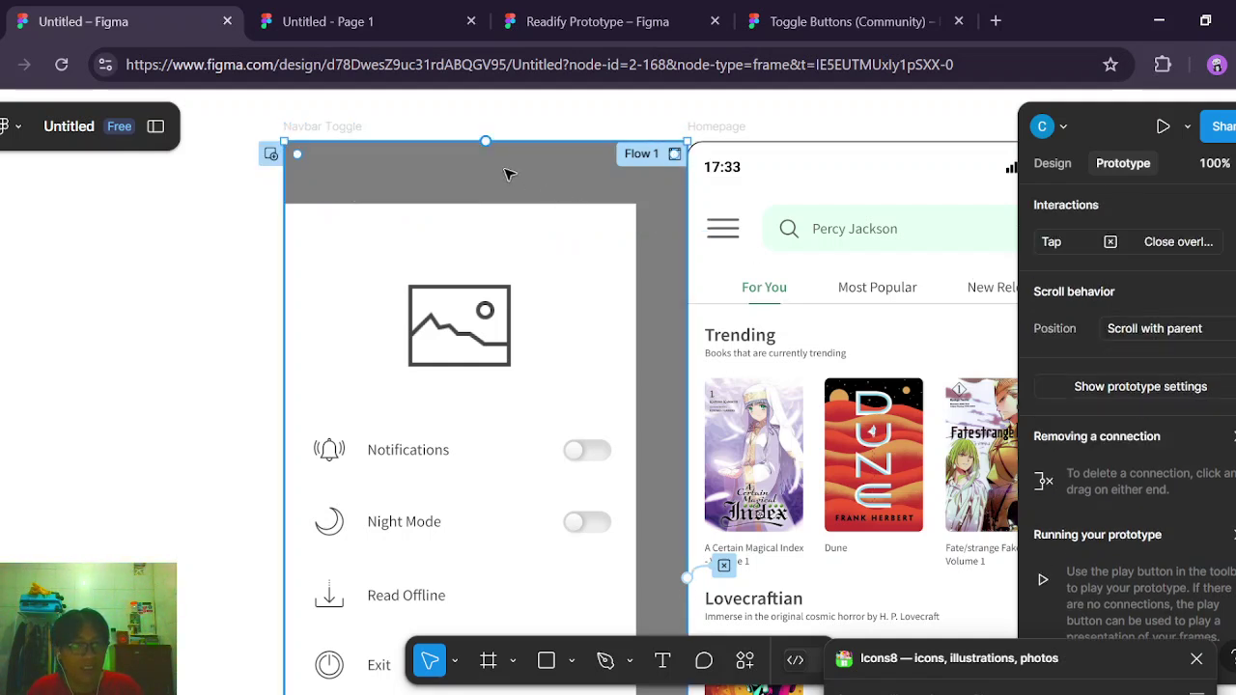
left_click(657, 200)
left_click(1052, 164)
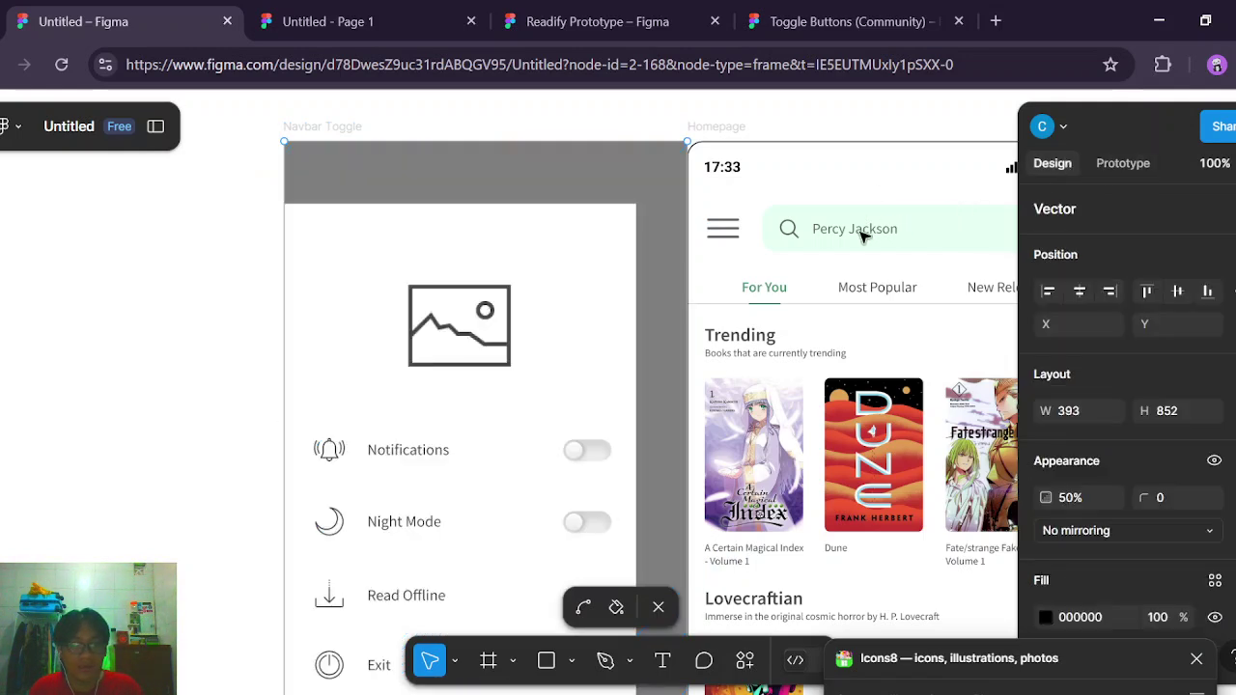
key("Escape")
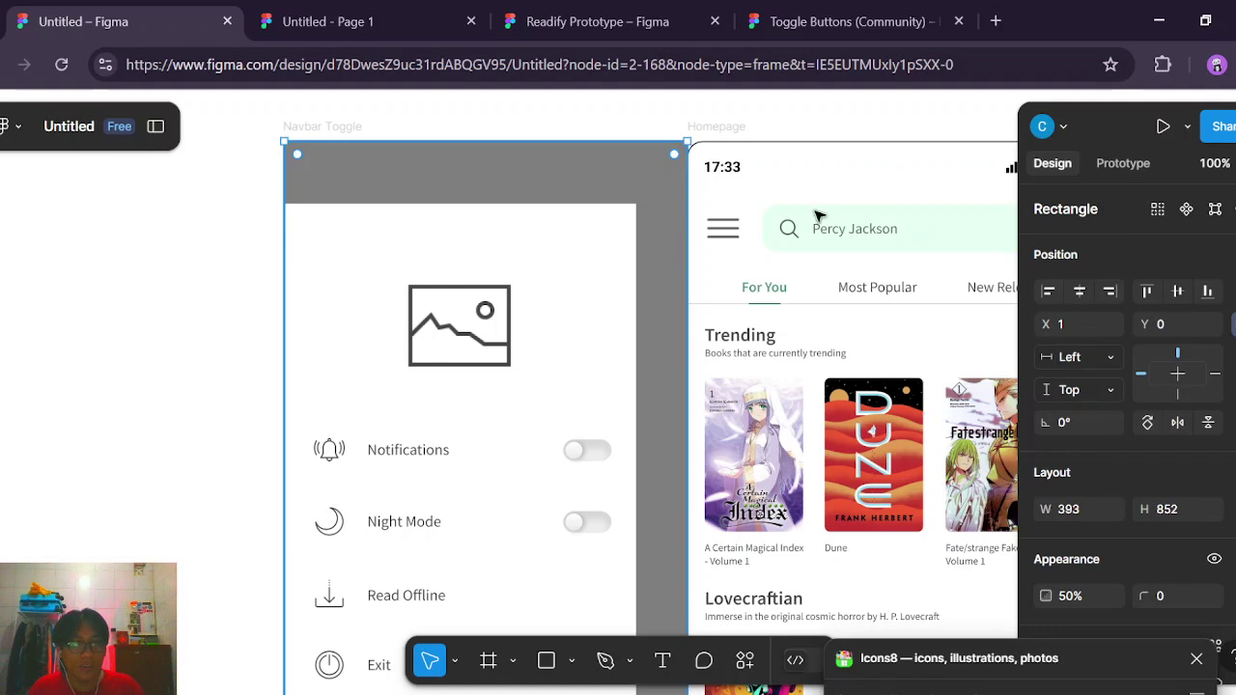
left_click(1122, 163)
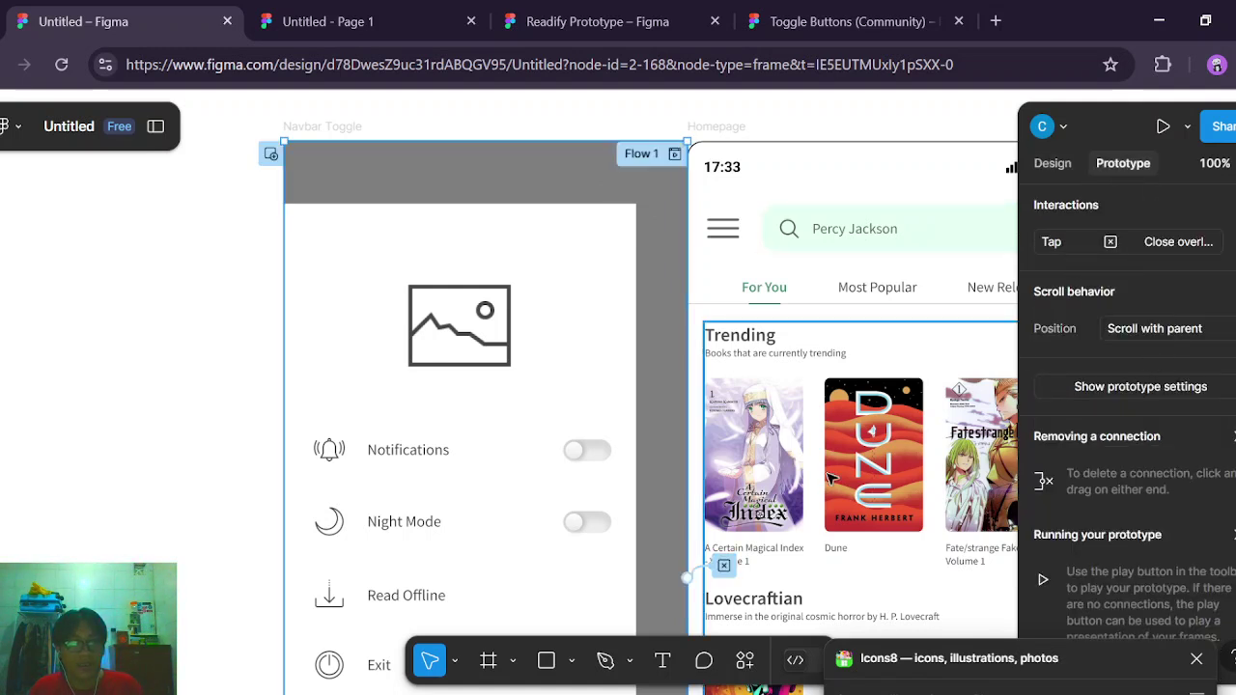
left_click(1061, 242)
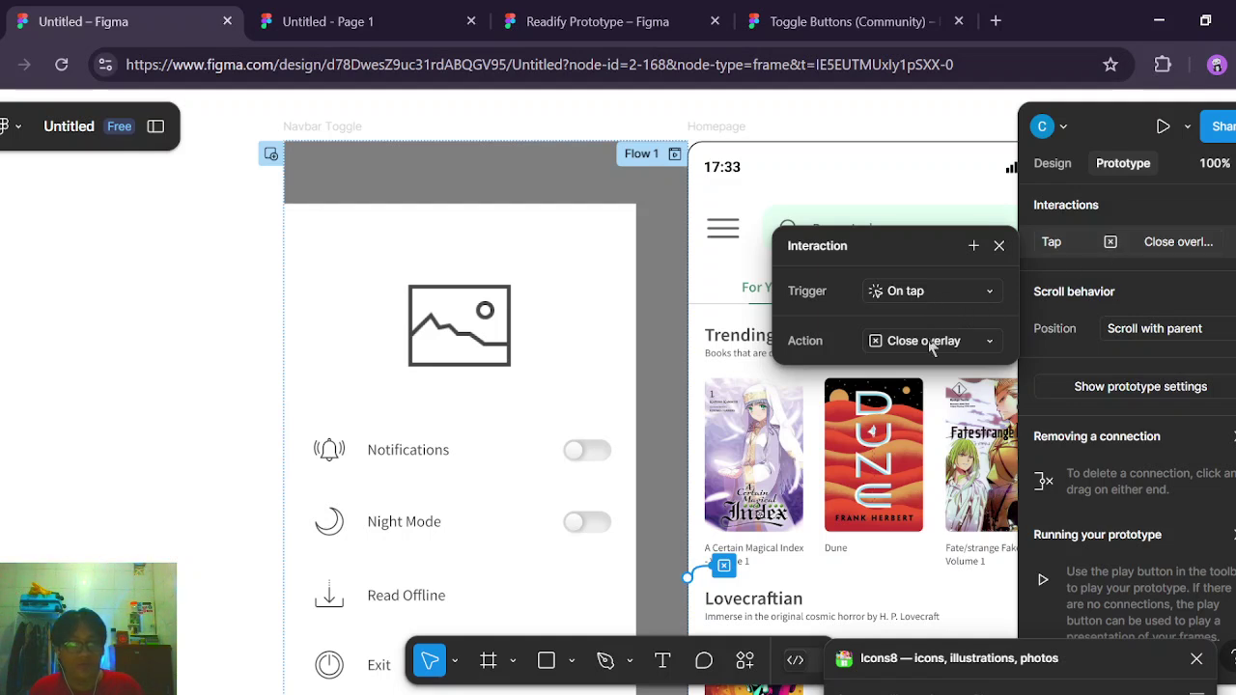
left_click(960, 110)
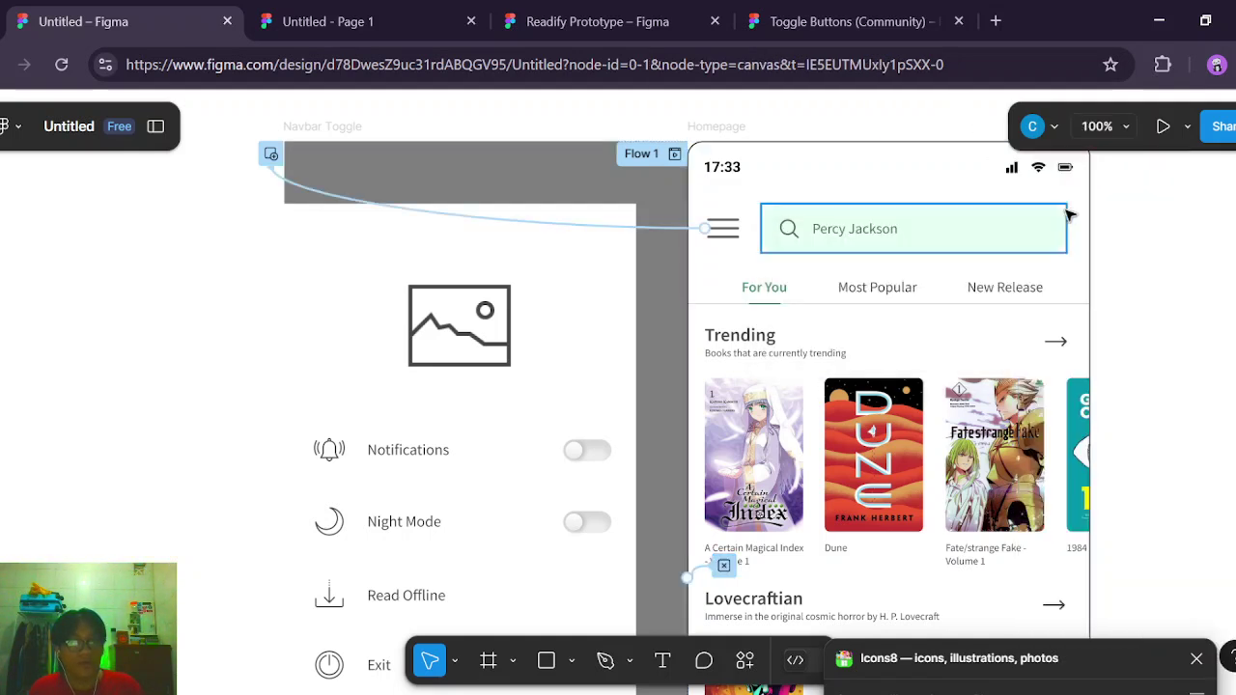
Test opening the side menu from the hamburger icon and closing it repeatedly in the Untitled prototype preview, and return to the design file.
left_click(409, 39)
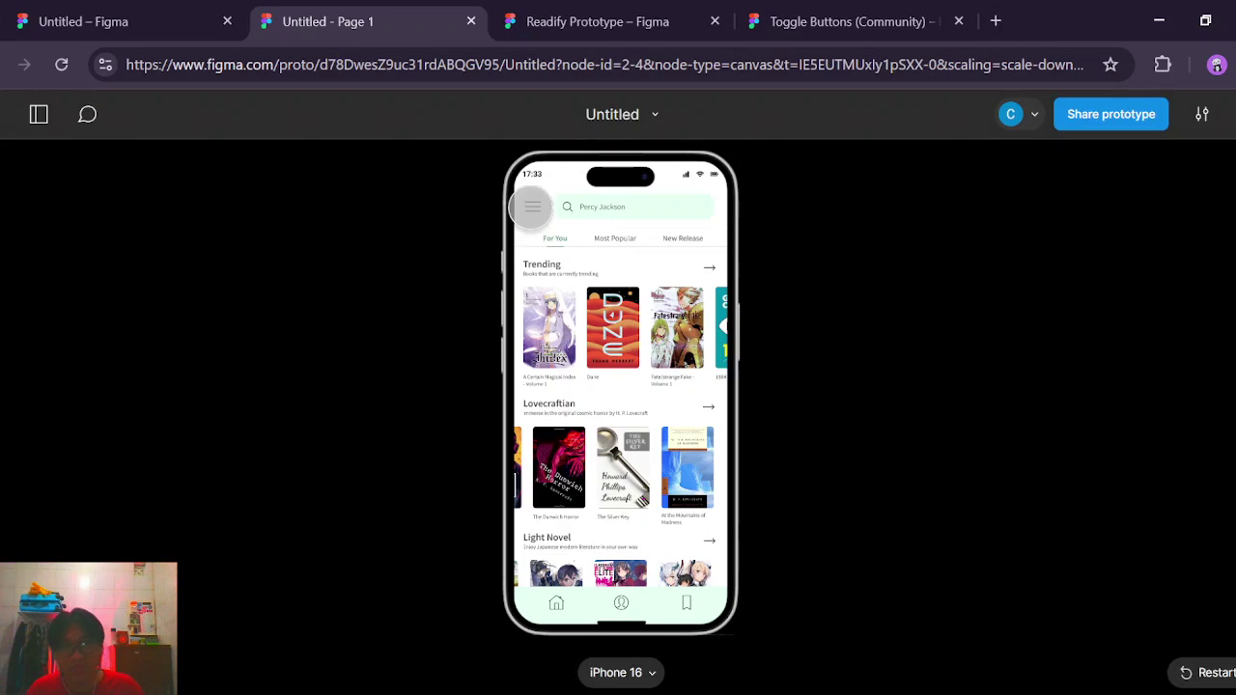
left_click(532, 206)
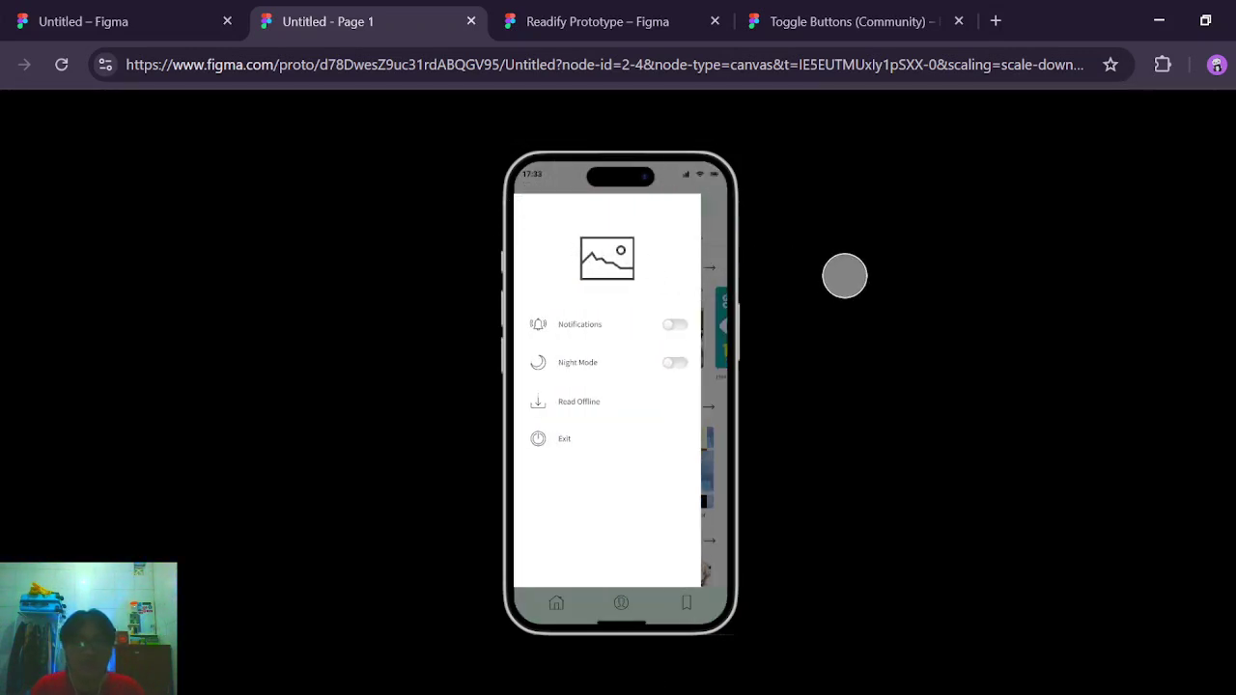
left_click(720, 275)
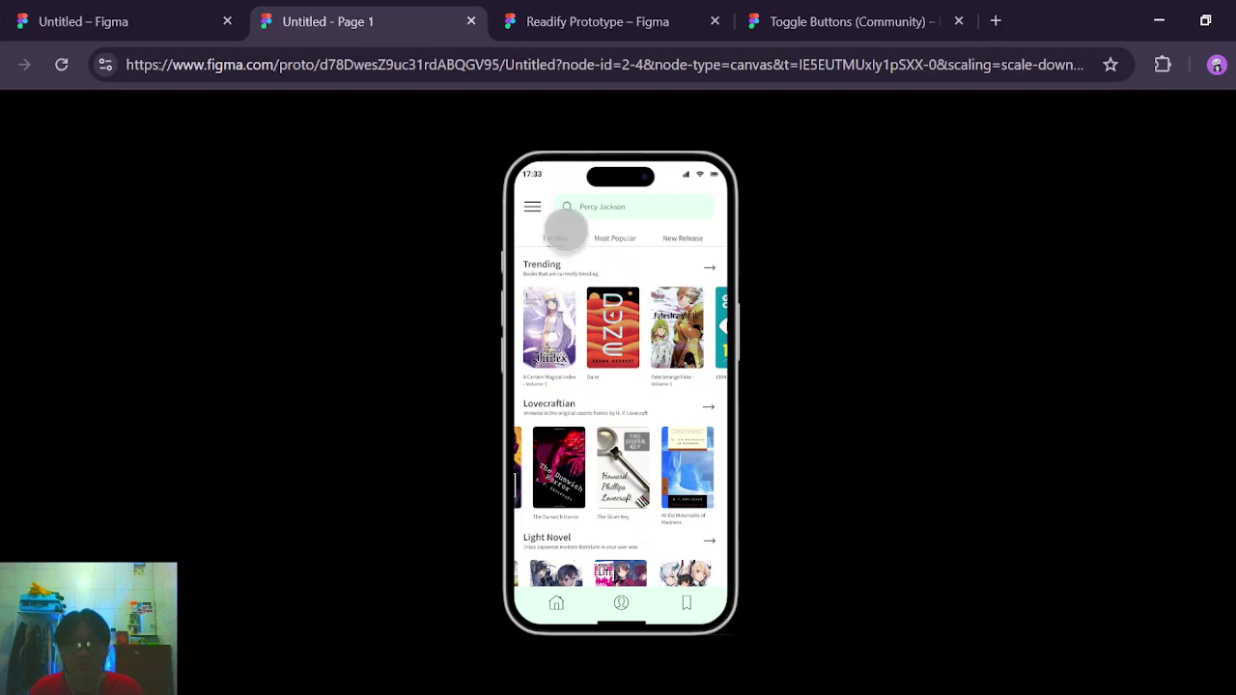
left_click(535, 209)
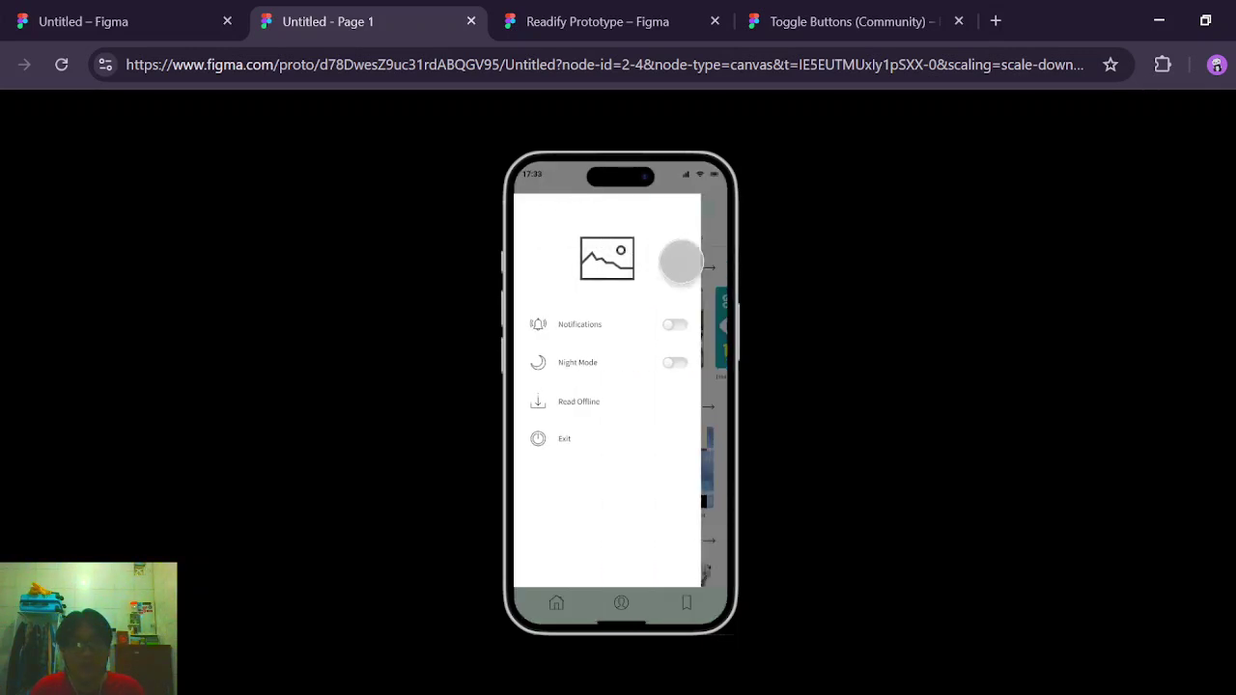
left_click(712, 276)
left_click(532, 206)
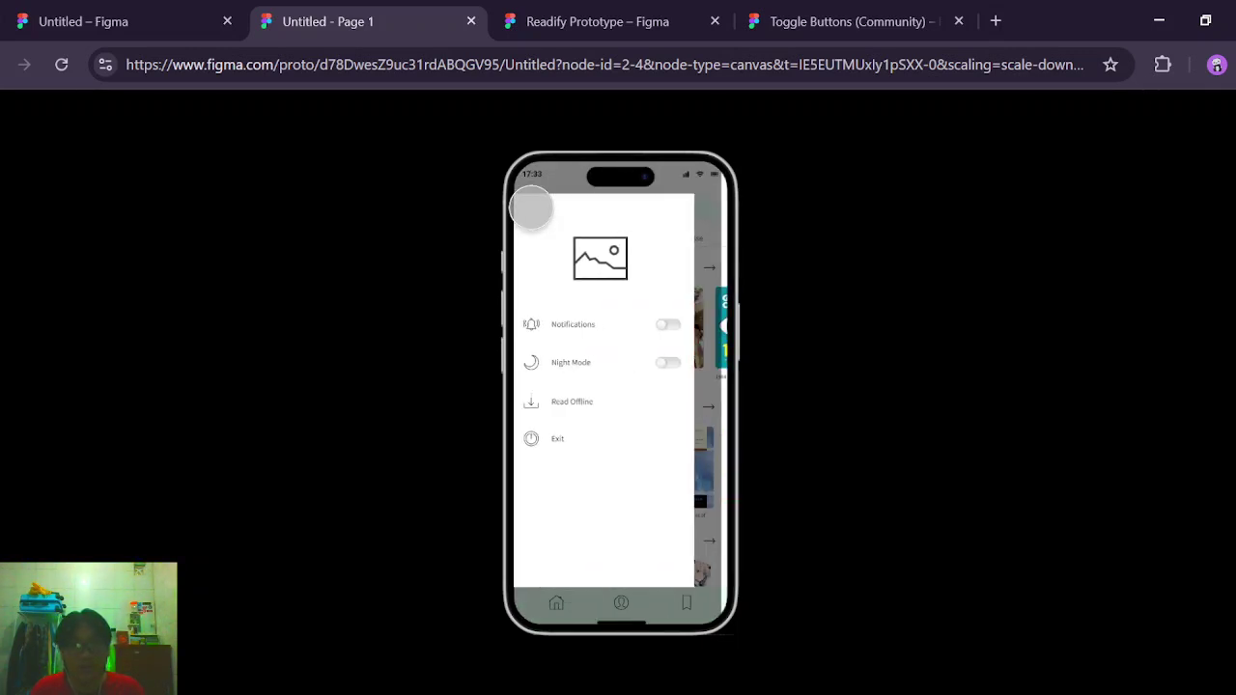
left_click(719, 302)
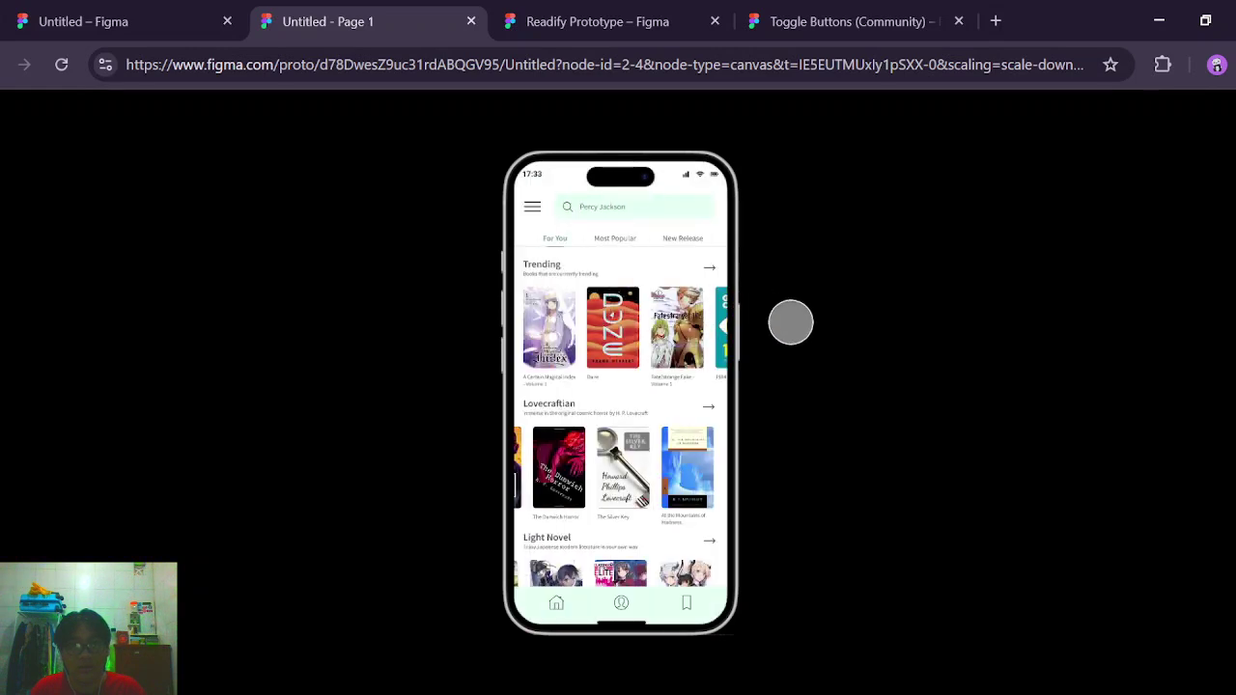
left_click(532, 206)
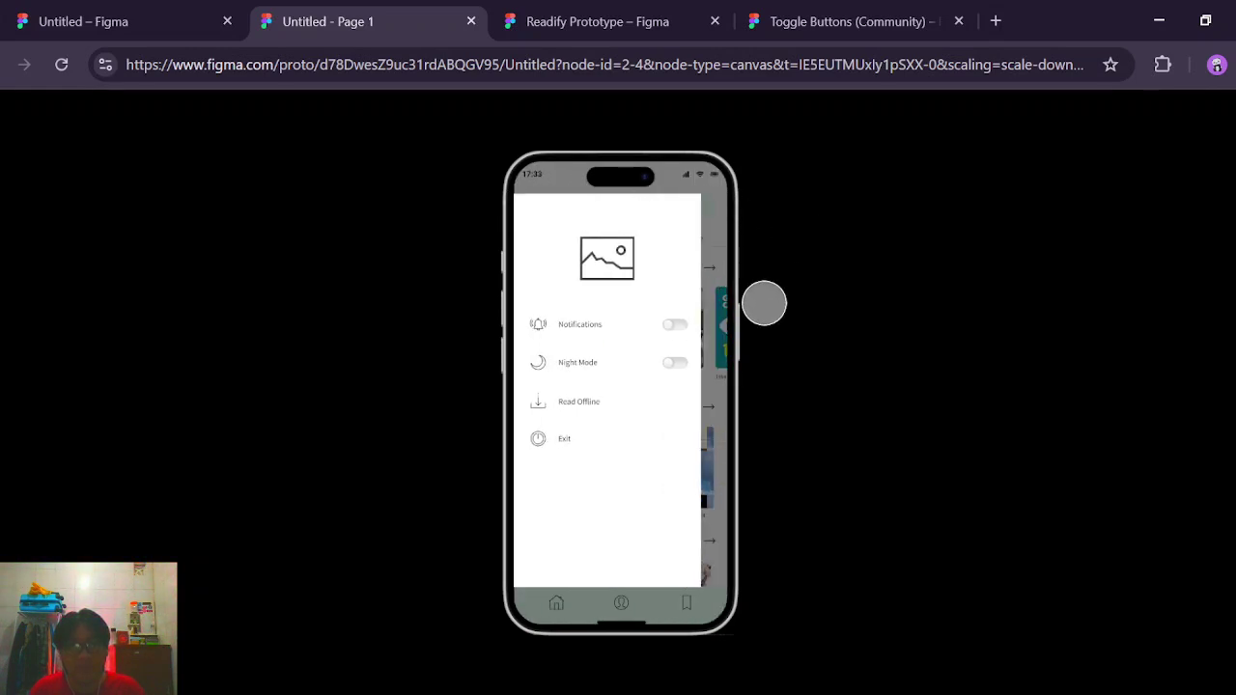
left_click(707, 326)
left_click(154, 23)
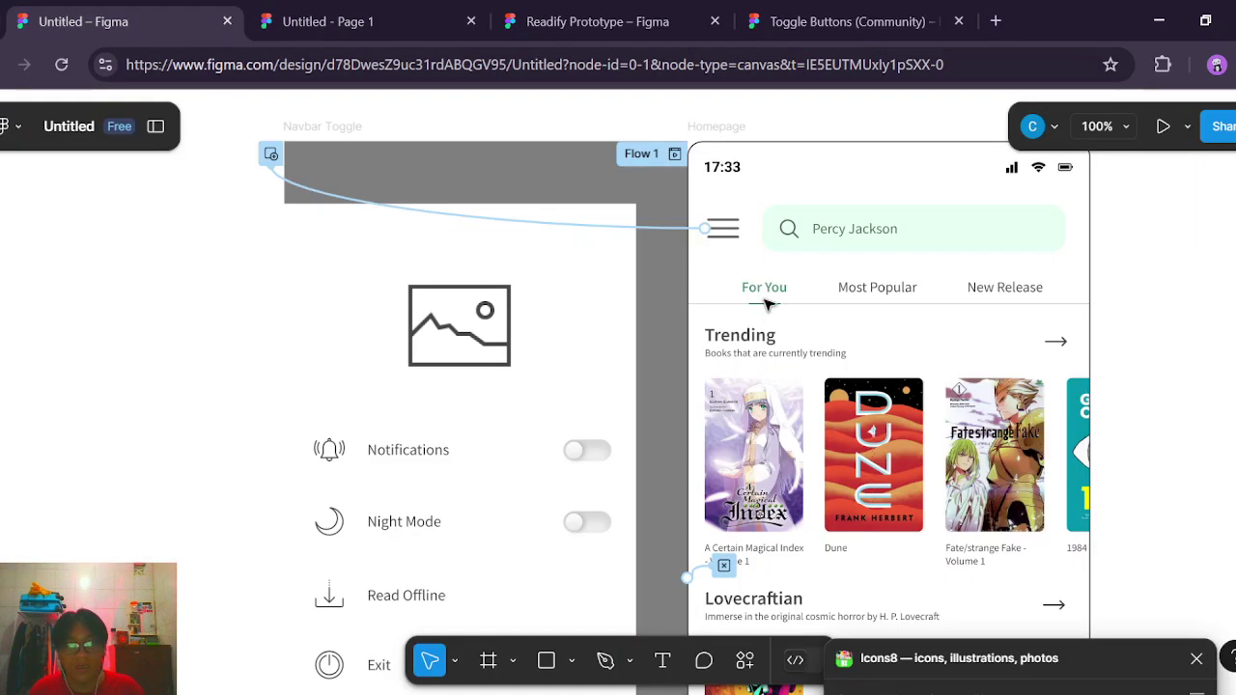
Change the curve of the hamburger icon's Move in overlay animation to Quick.
left_click(656, 230)
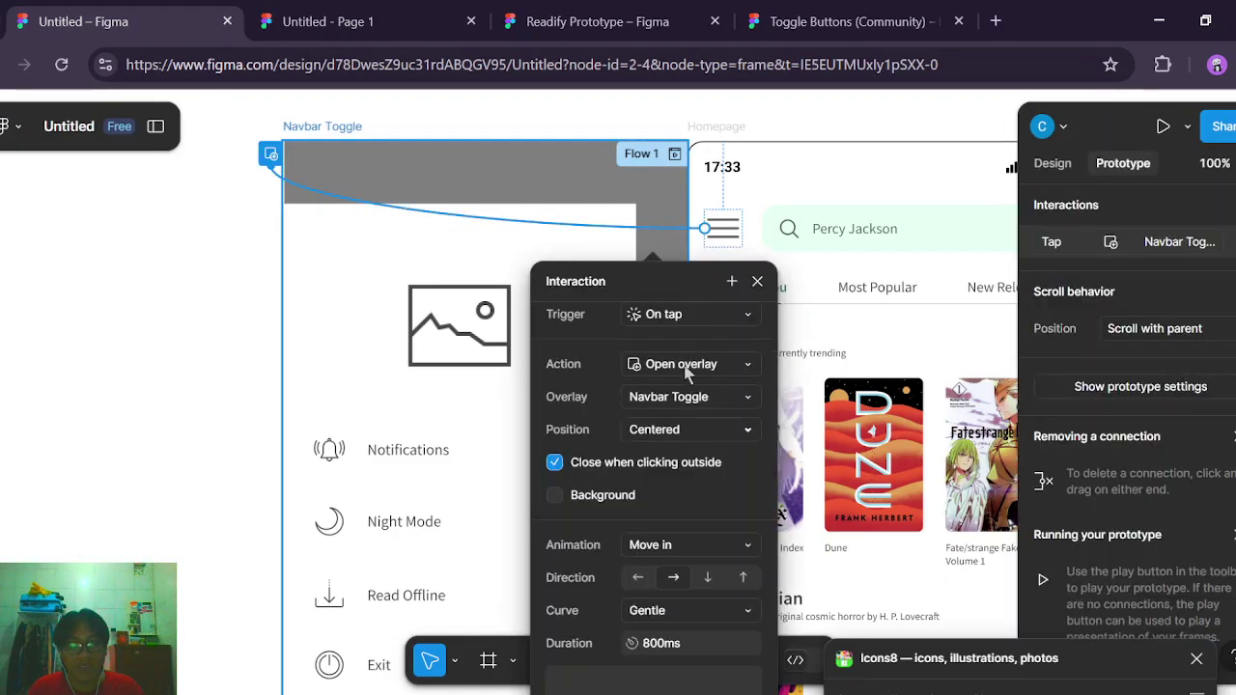
left_click(680, 547)
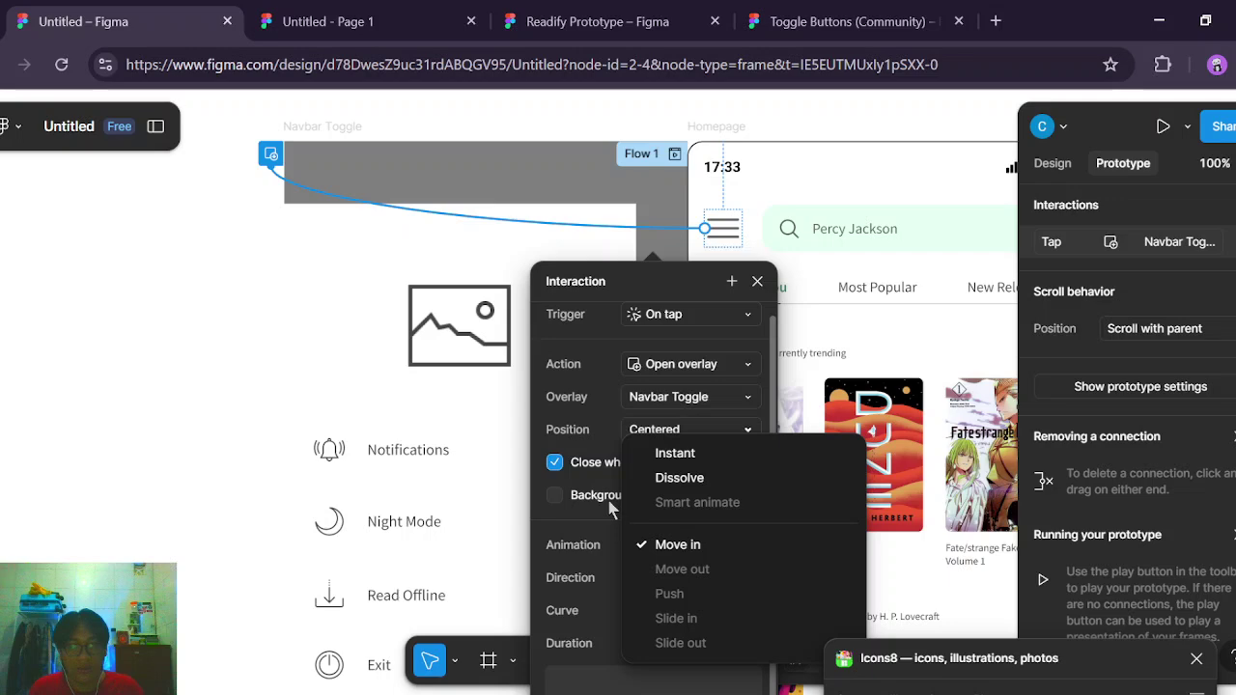
left_click(676, 544)
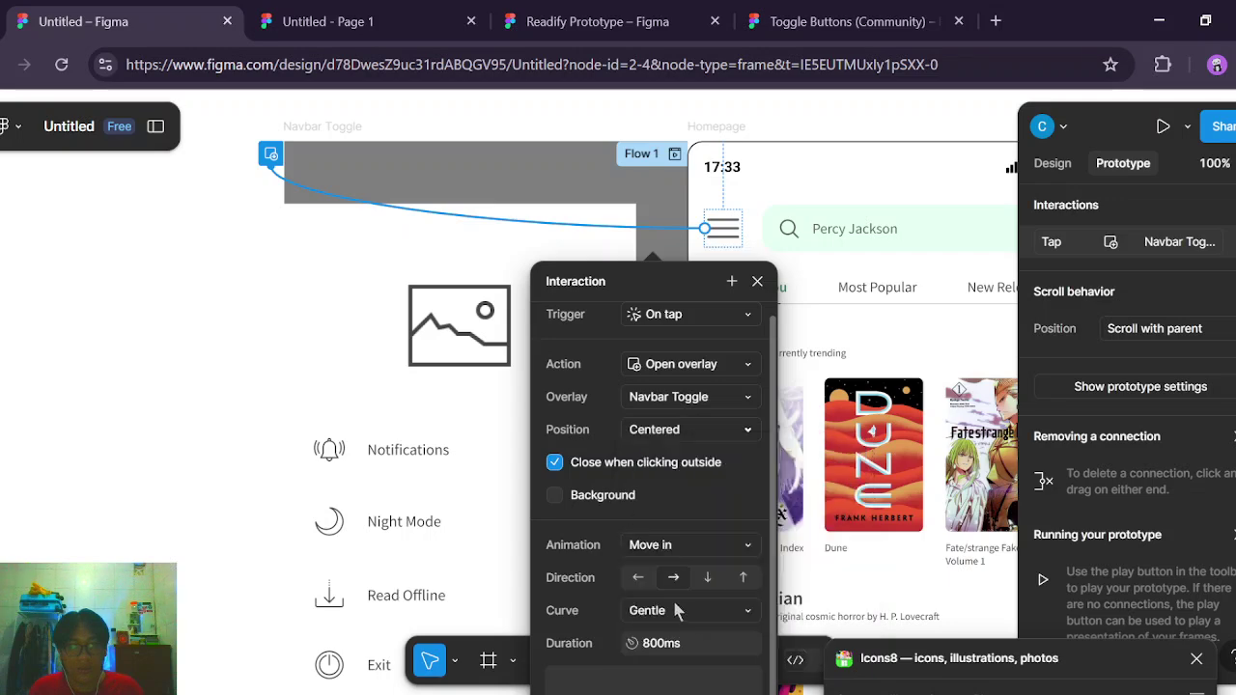
left_click(676, 610)
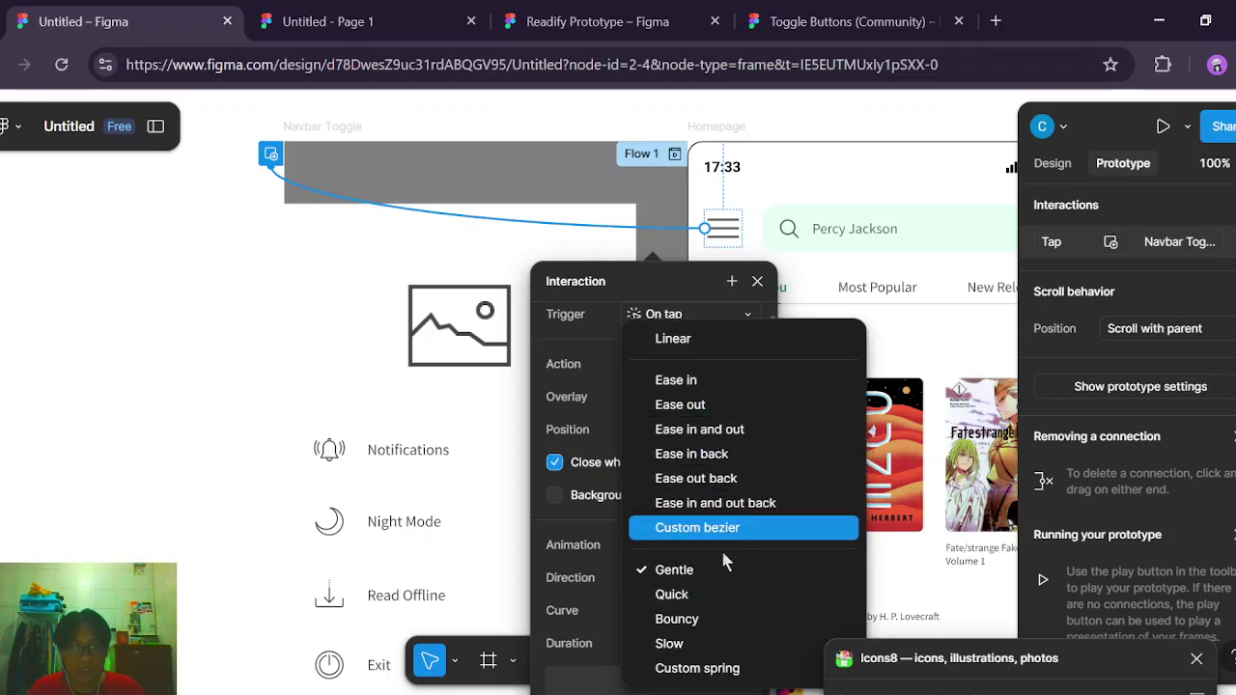
left_click(705, 594)
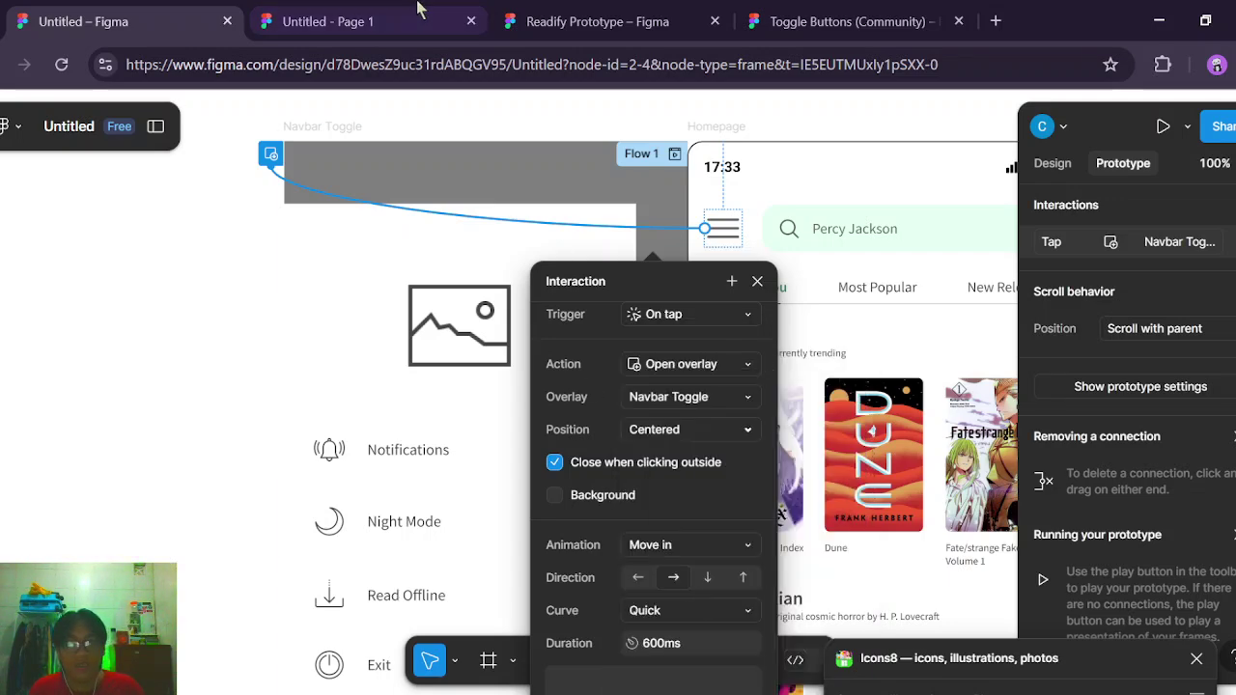
Test opening and closing the side menu once in the Untitled prototype preview, and return to the design file.
left_click(367, 21)
left_click(536, 206)
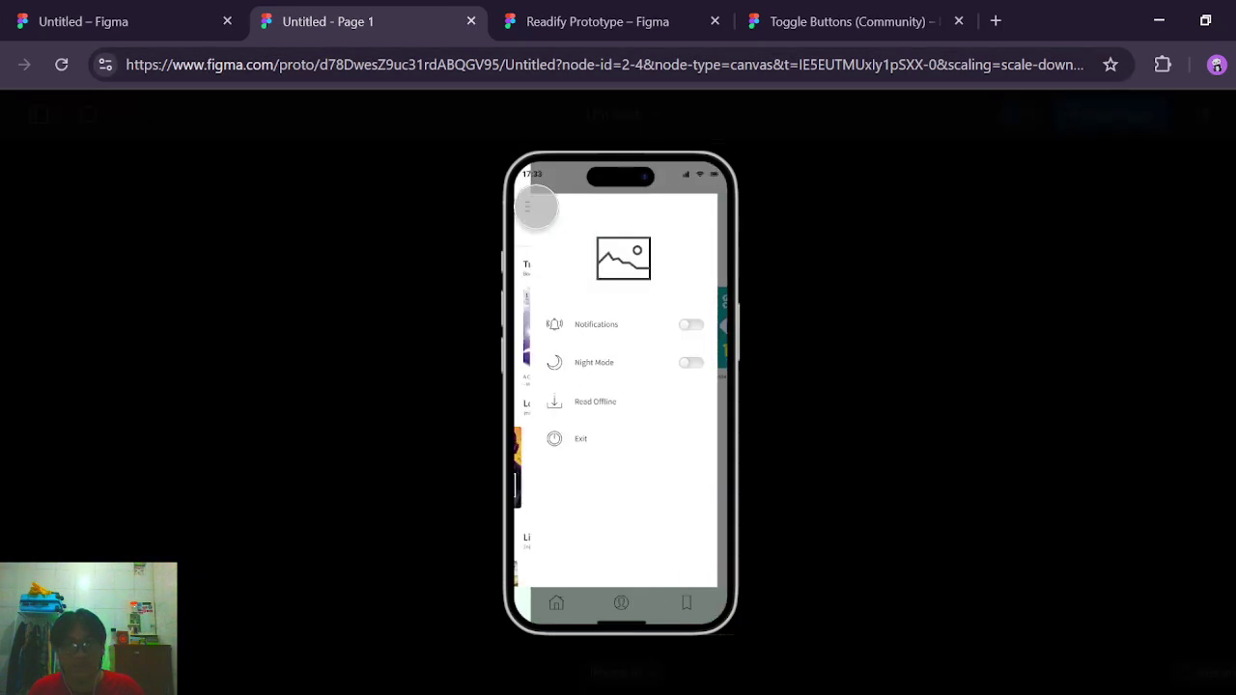
left_click(746, 243)
left_click(207, 19)
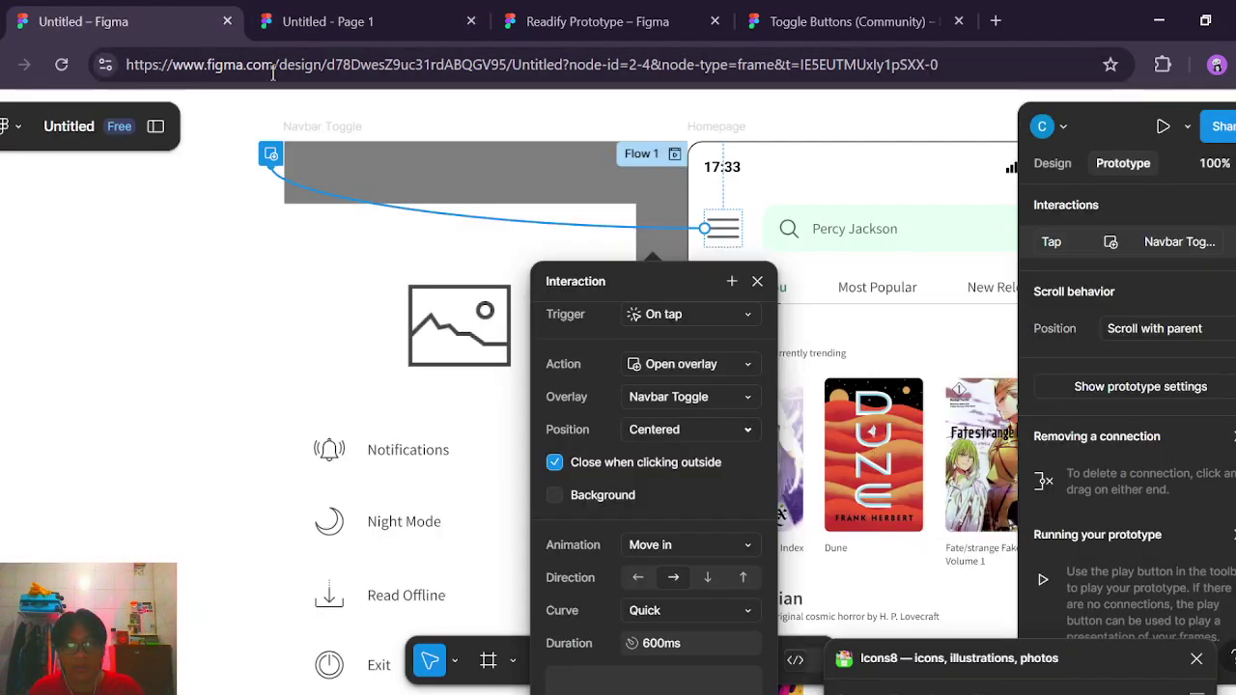
Set the Navbar Toggle overlay's animation curve to Ease in, keeping the Move in animation.
left_click(638, 548)
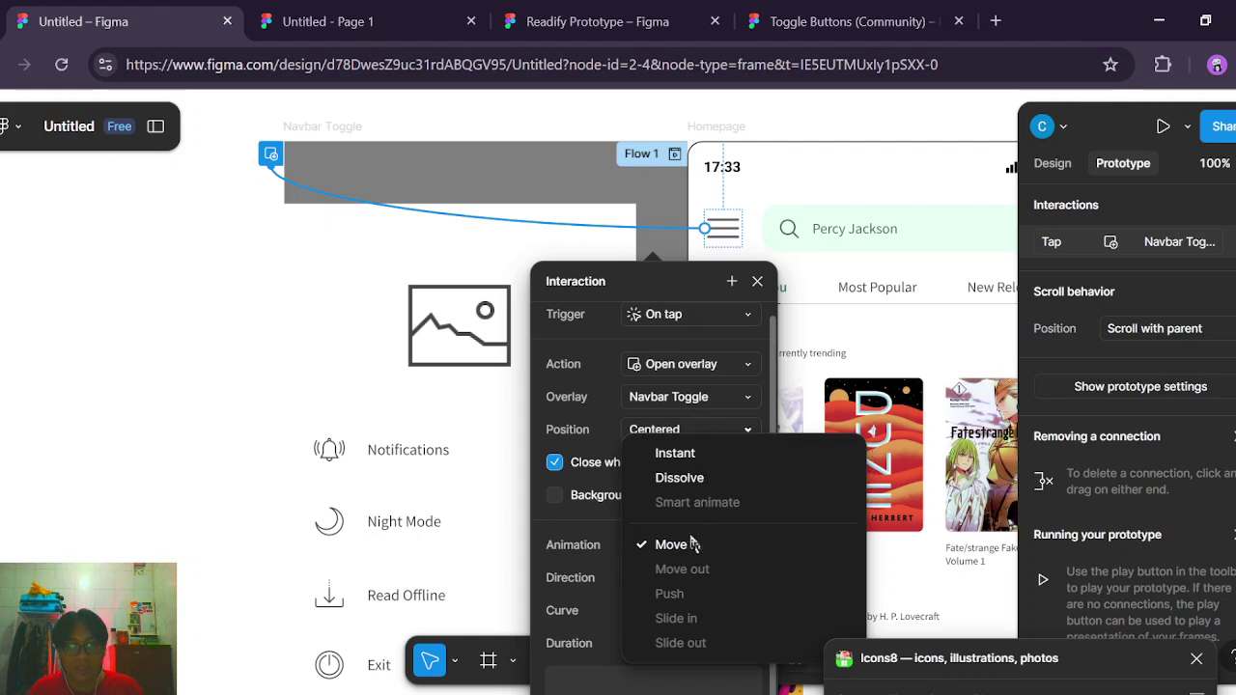
left_click(607, 547)
left_click_drag(214, 157, 304, 146)
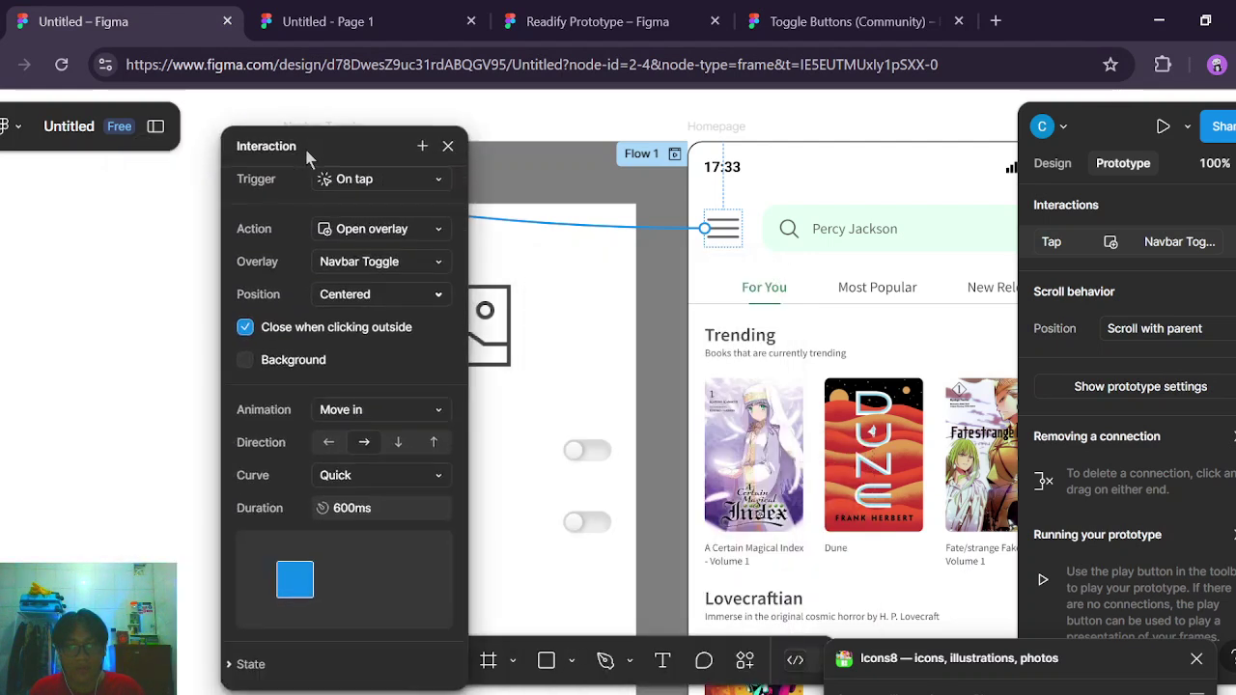
left_click(421, 475)
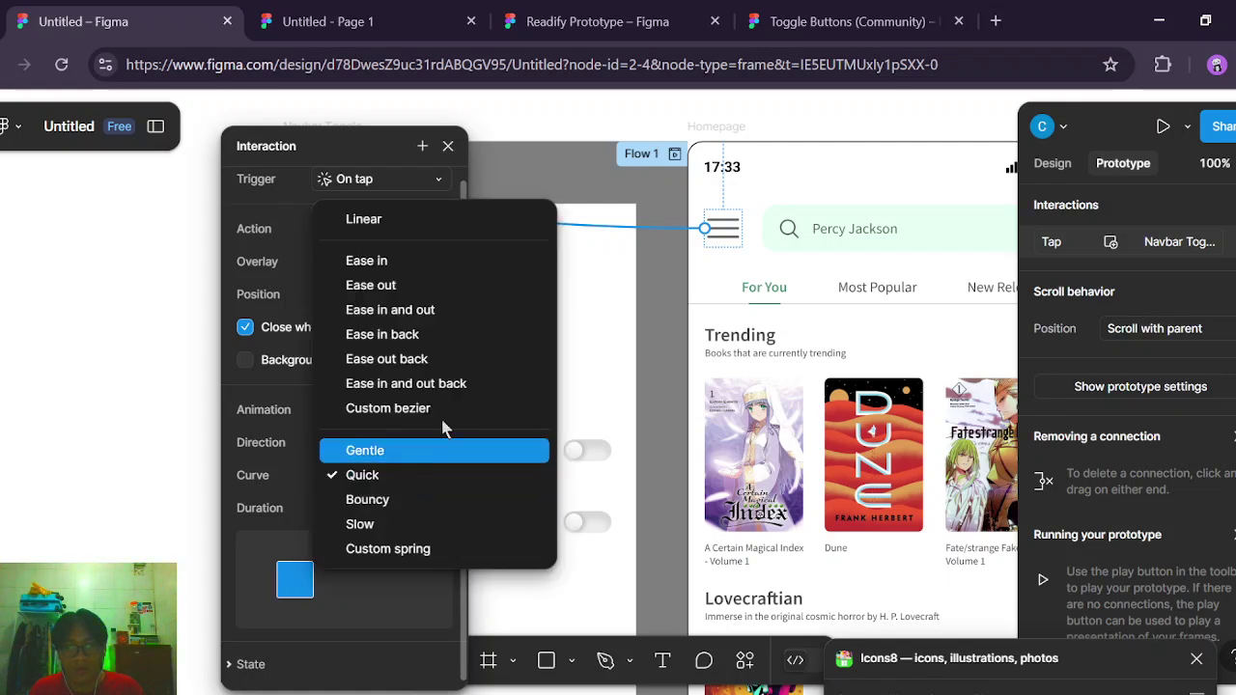
left_click(411, 266)
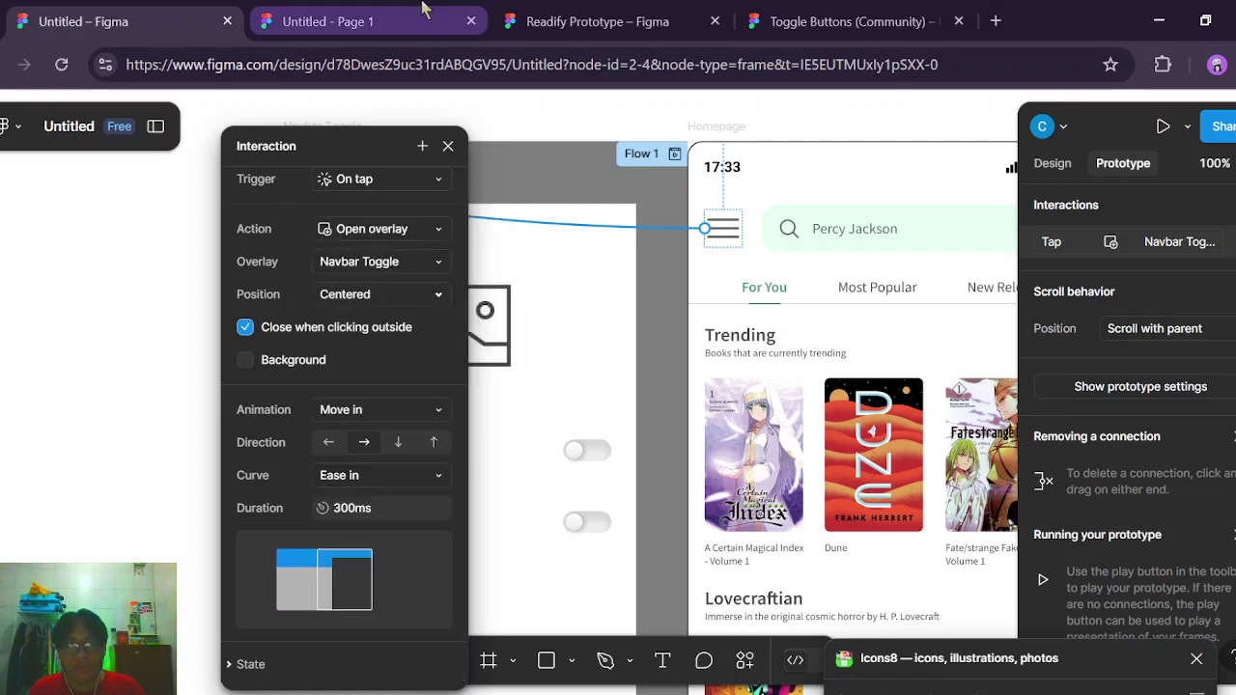
Test the side menu's Ease in animation repeatedly in the prototype preview, then close the interaction settings back in the design file.
left_click(405, 12)
left_click(532, 202)
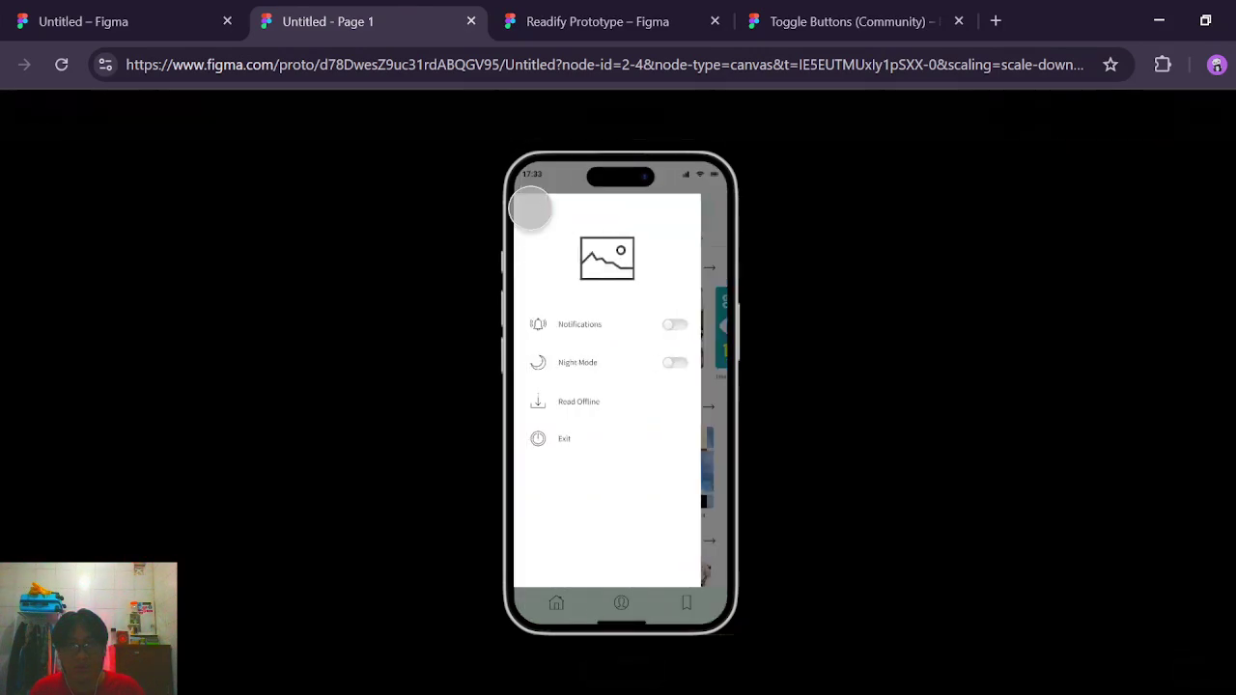
left_click(808, 251)
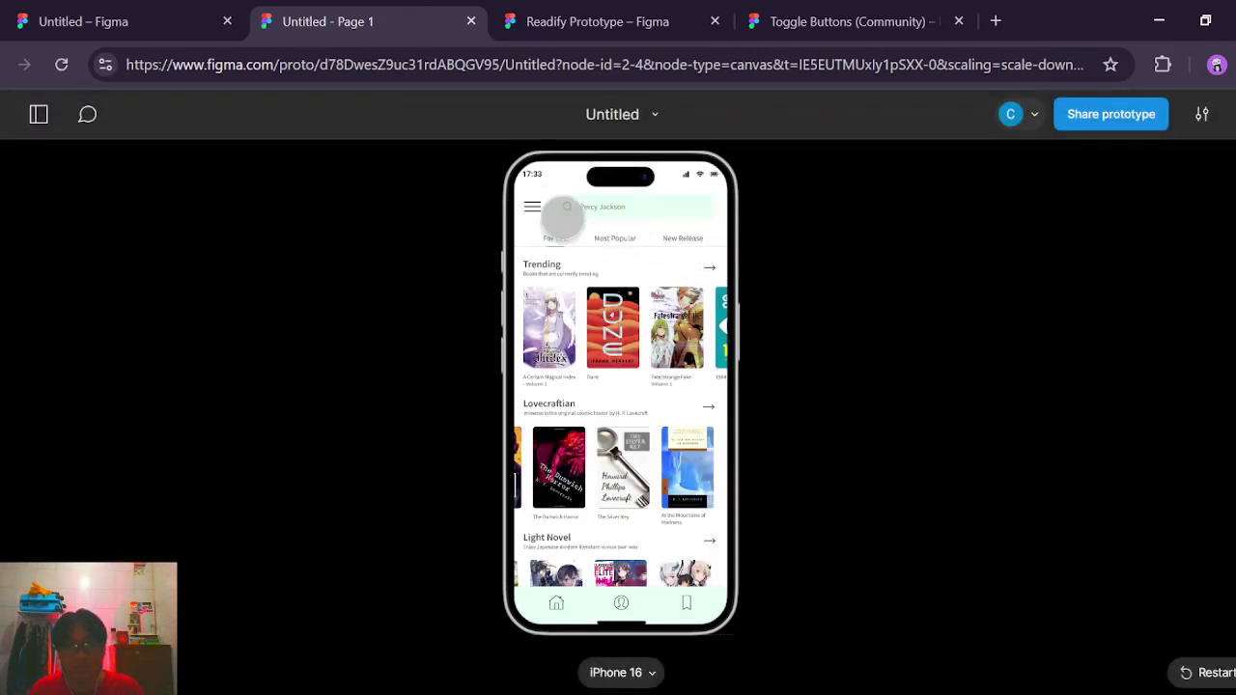
left_click(532, 205)
left_click(820, 239)
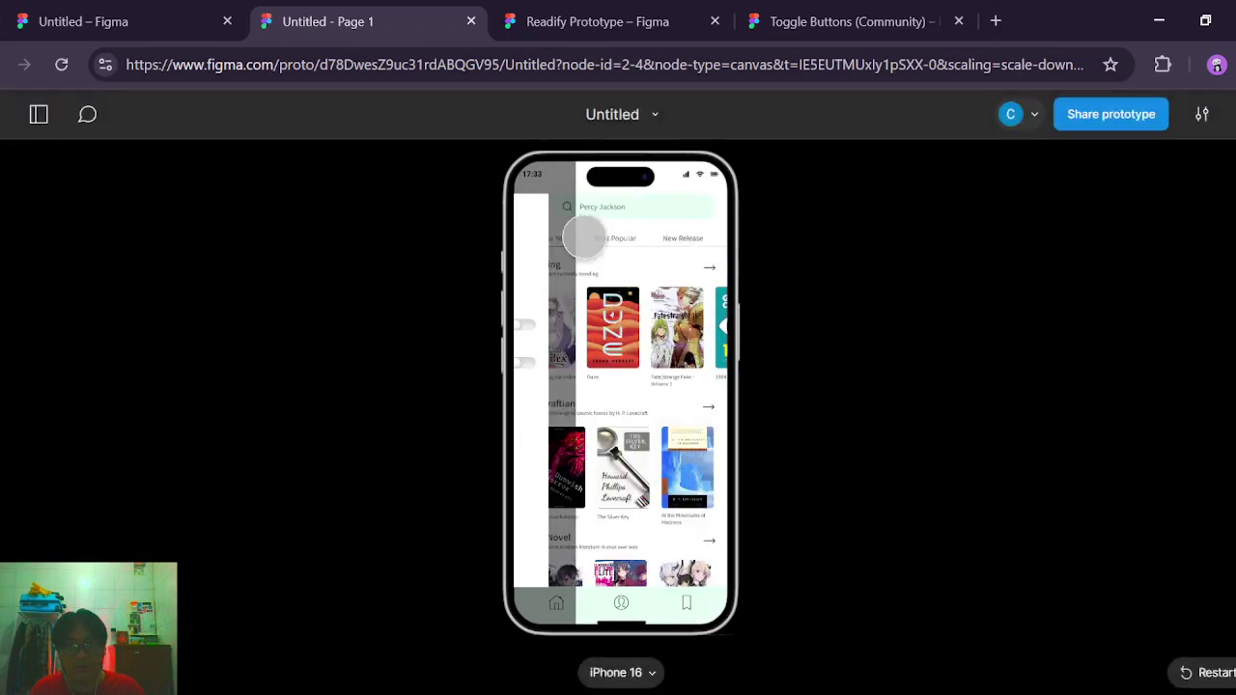
left_click(535, 209)
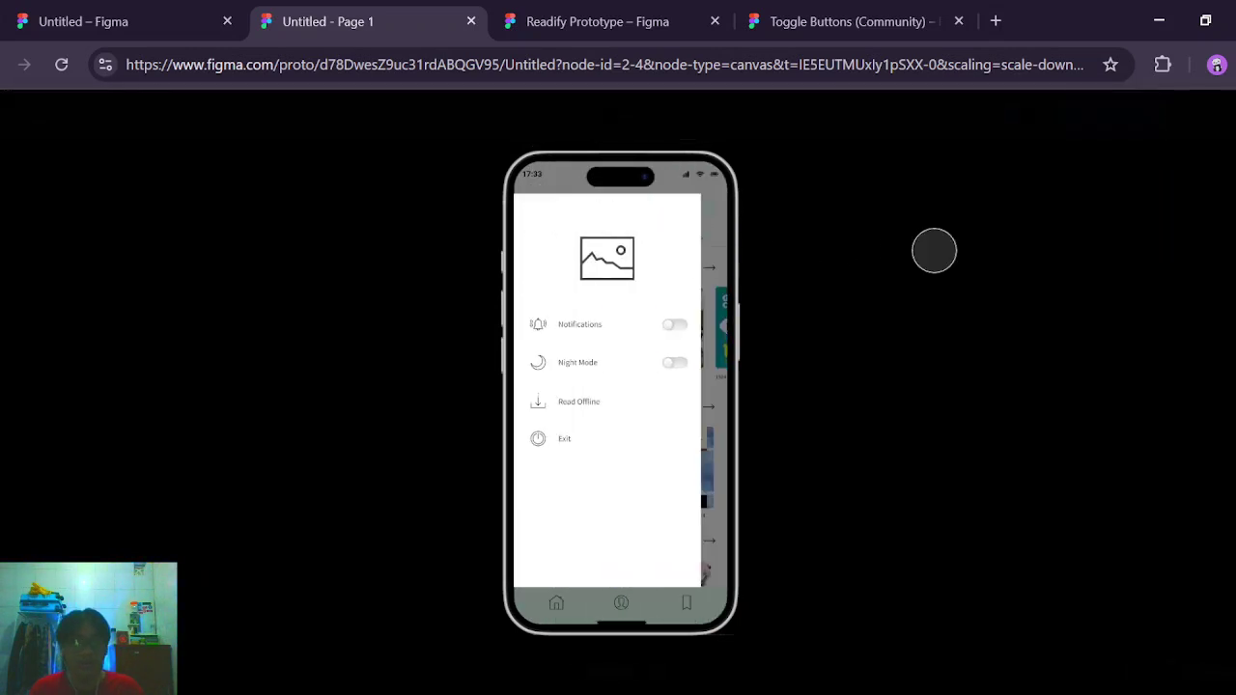
left_click(910, 251)
left_click(532, 207)
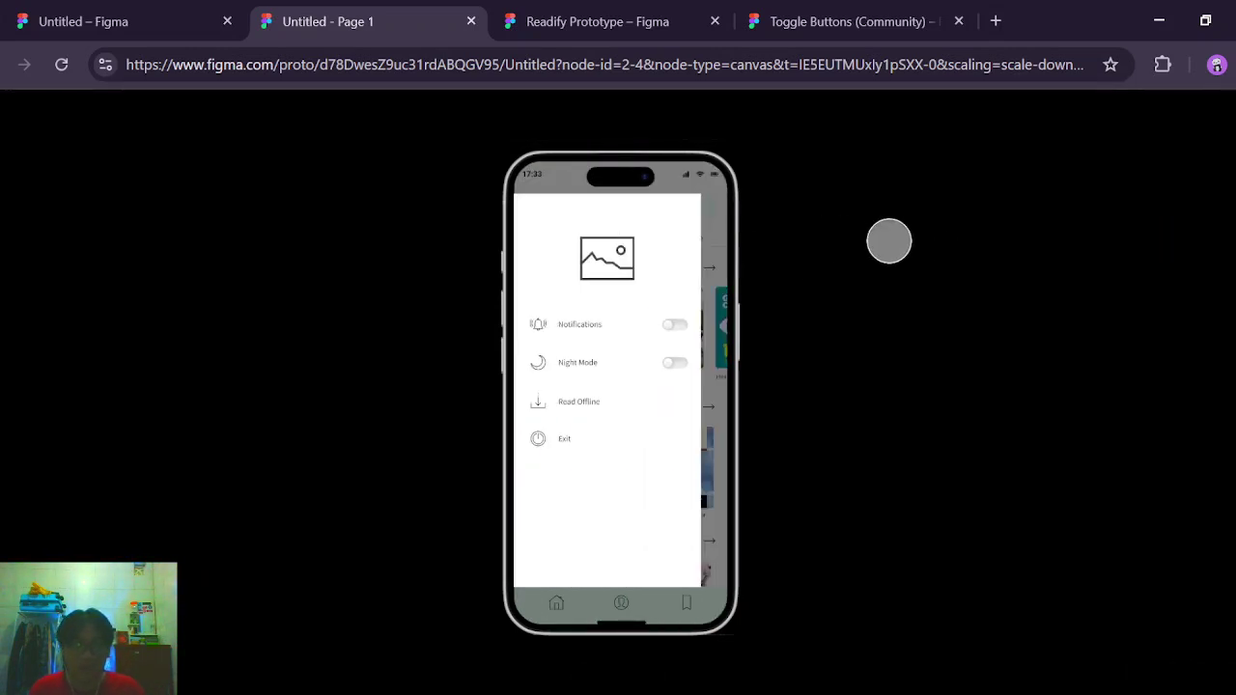
left_click(897, 242)
left_click(158, 24)
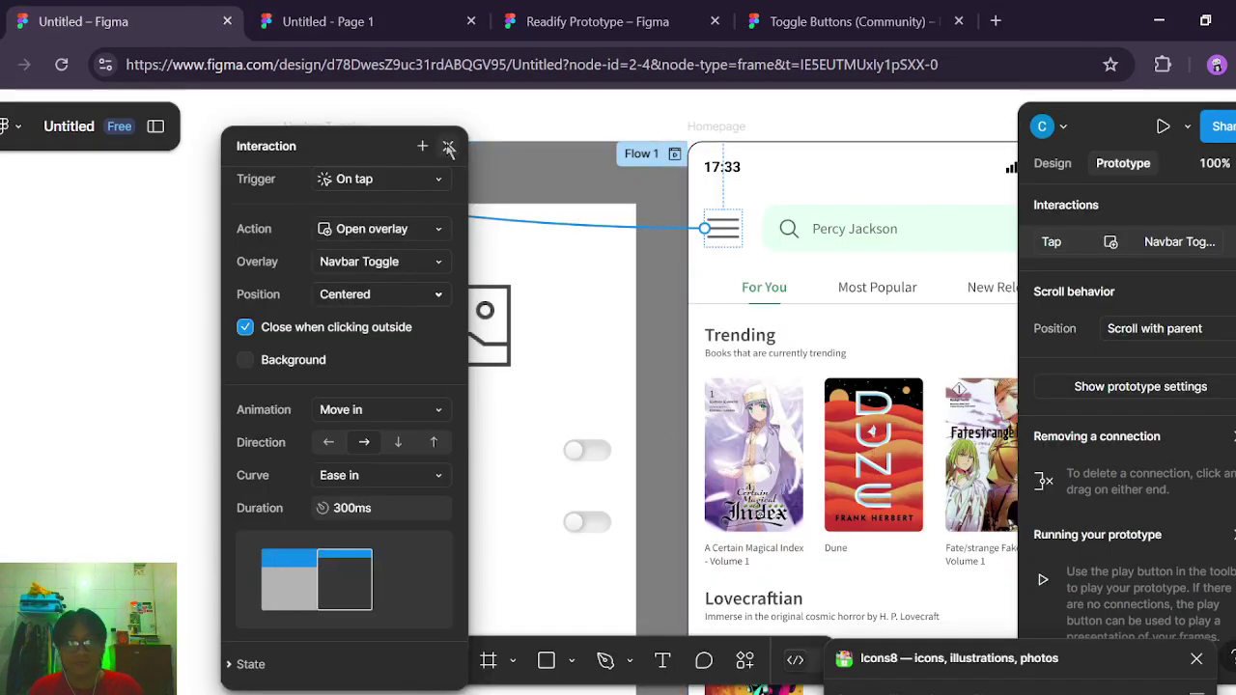
left_click(448, 146)
scroll(849, 285, "down", 4)
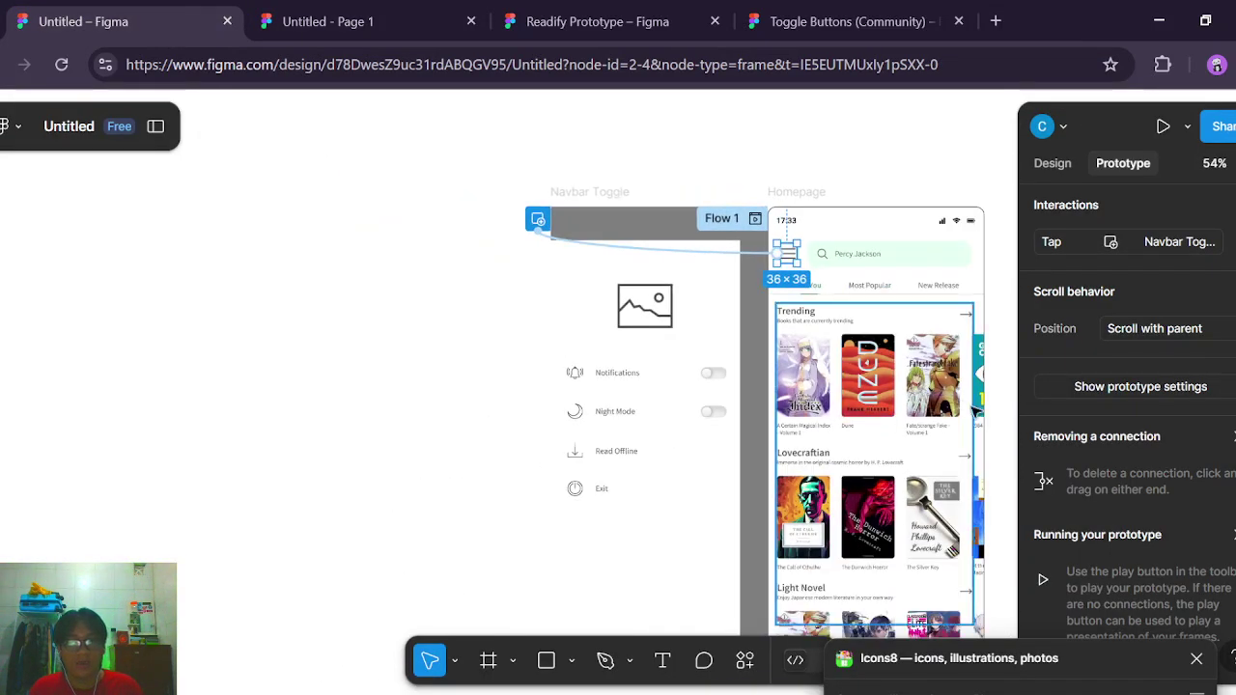
left_click_drag(937, 401, 795, 342)
left_click(905, 337)
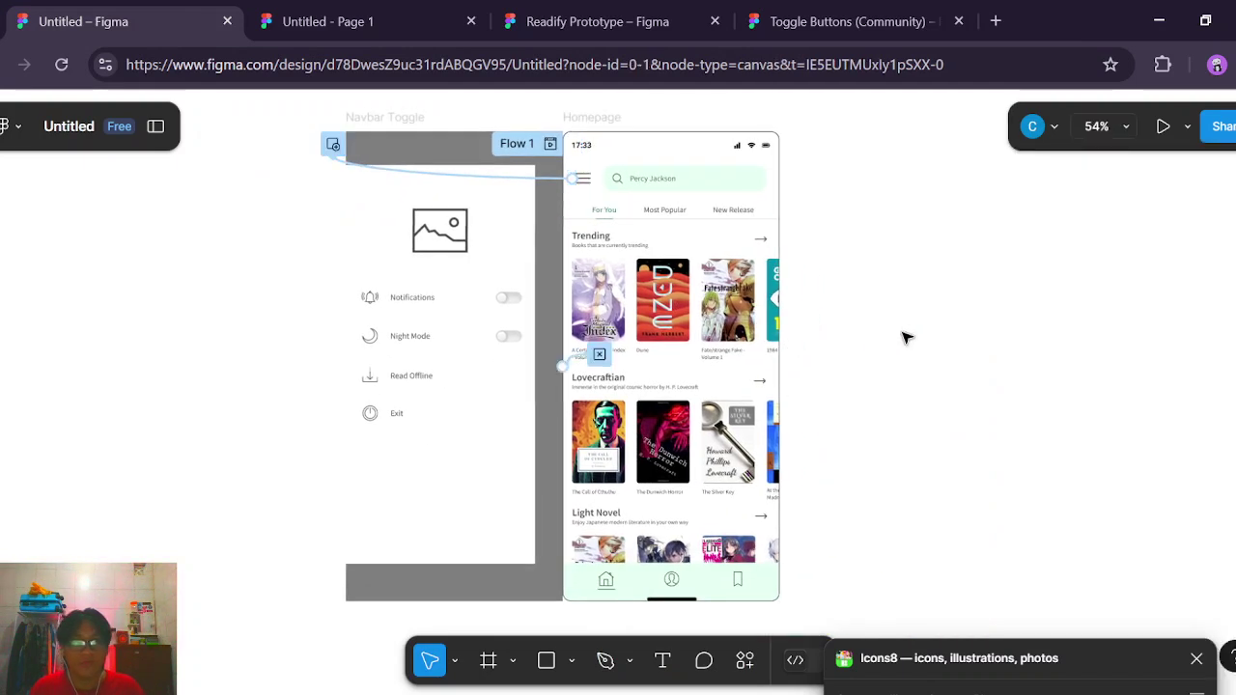
left_click_drag(905, 337, 974, 350)
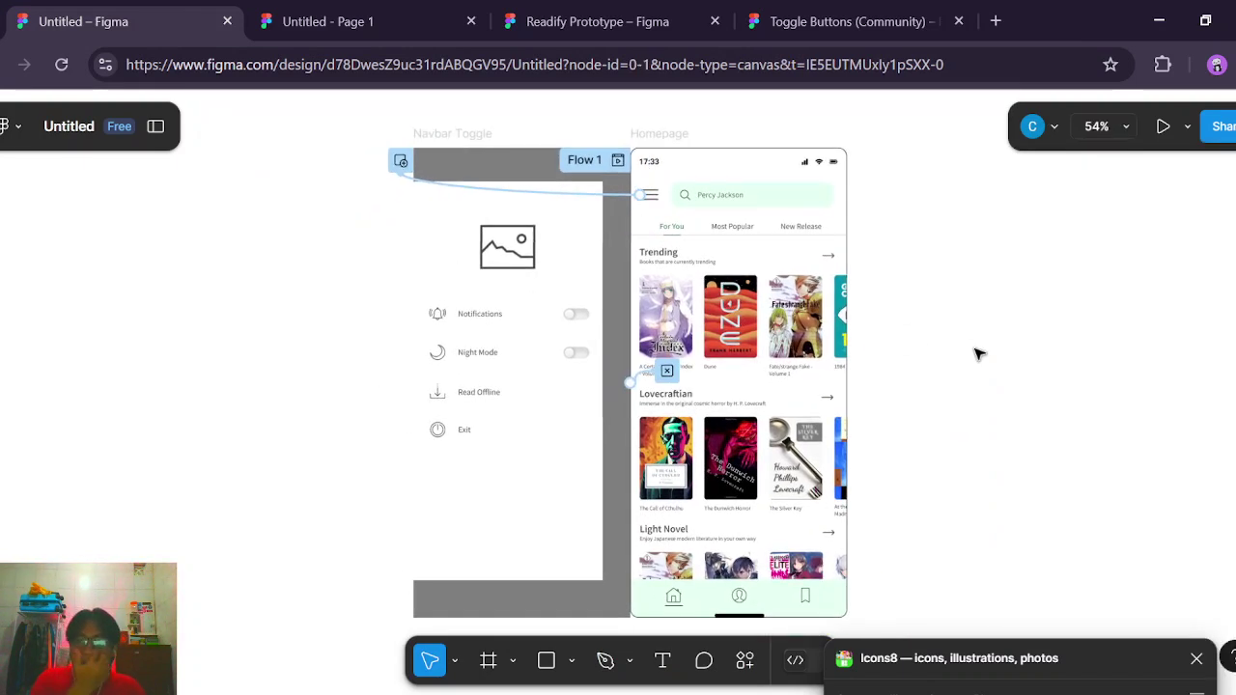